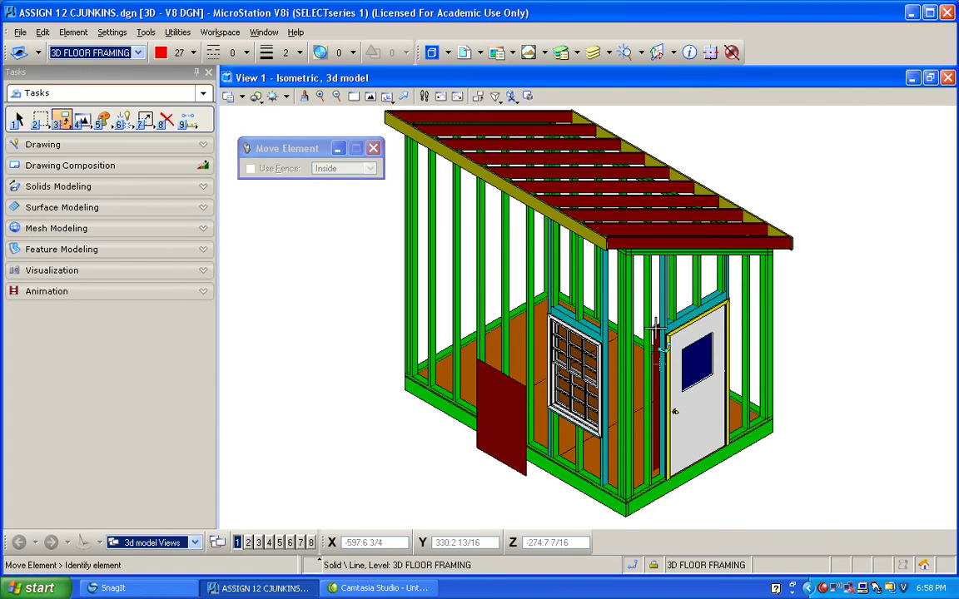
Drop the wrong stud pick, then move the red panel beside the door to the right of the shed
{"action": "left_click", "coordinate": [659, 331]}
{"action": "right_click", "coordinate": [655, 336]}
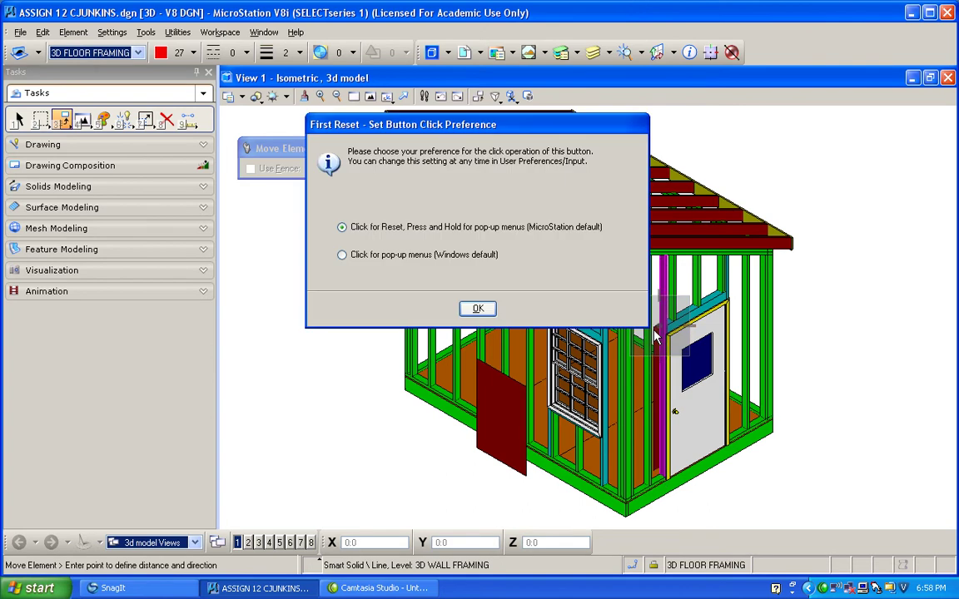
{"action": "left_click", "coordinate": [479, 309]}
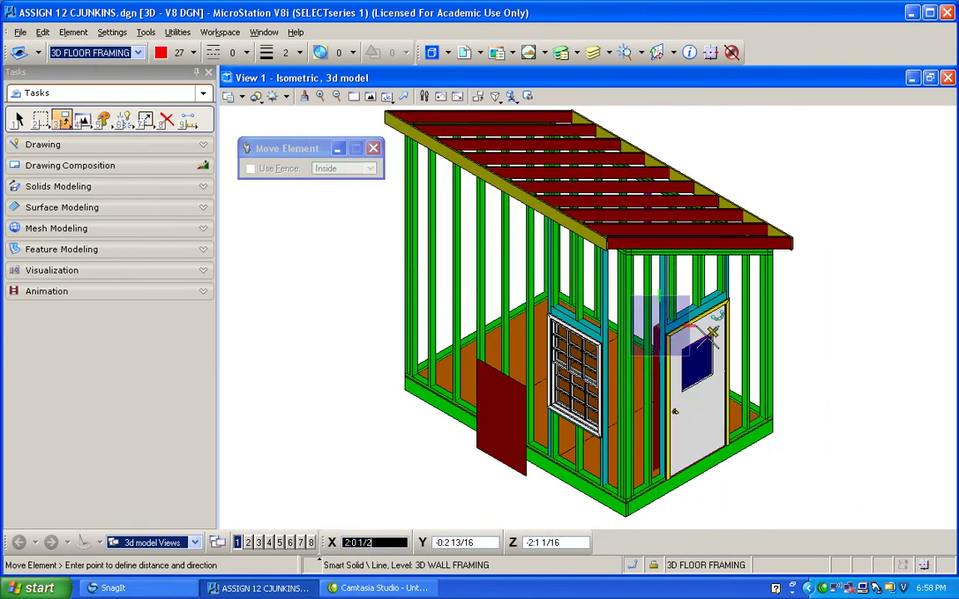
{"action": "right_click", "coordinate": [853, 350]}
{"action": "scroll", "coordinate": [670, 331], "scroll_direction": "up", "scroll_amount": 5}
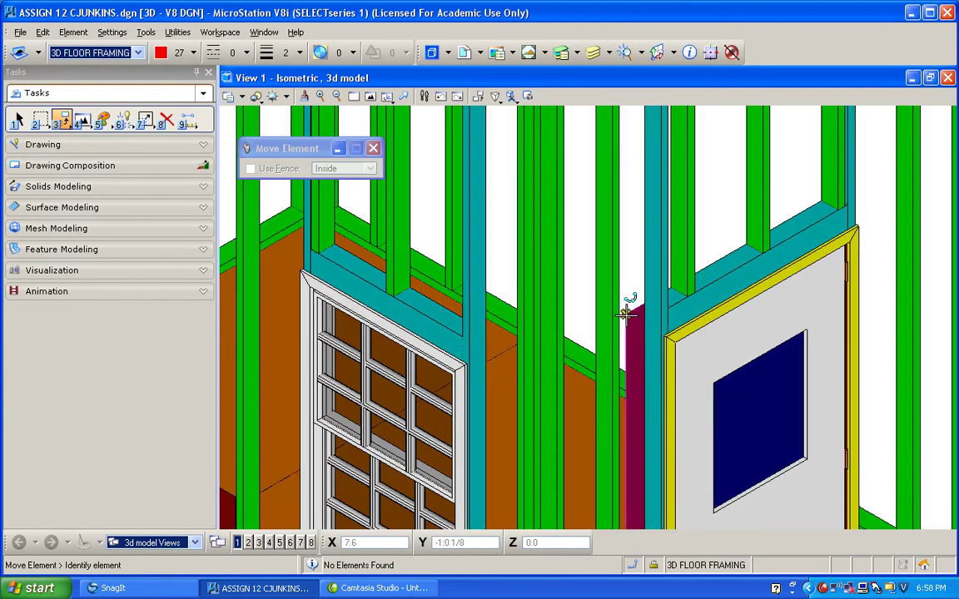
{"action": "left_click", "coordinate": [664, 329]}
{"action": "scroll", "coordinate": [640, 320], "scroll_direction": "down", "scroll_amount": 5}
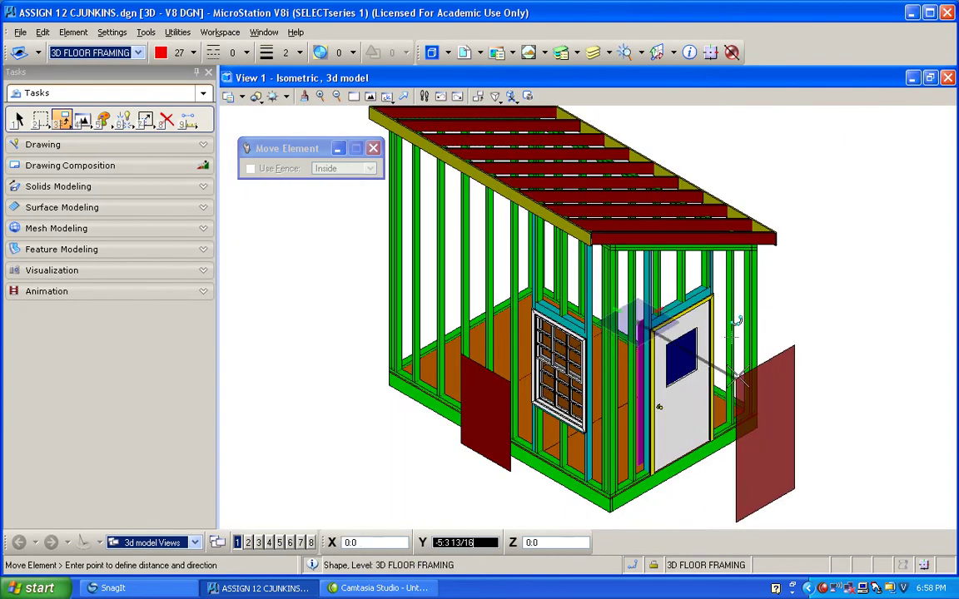
{"action": "left_click", "coordinate": [770, 397]}
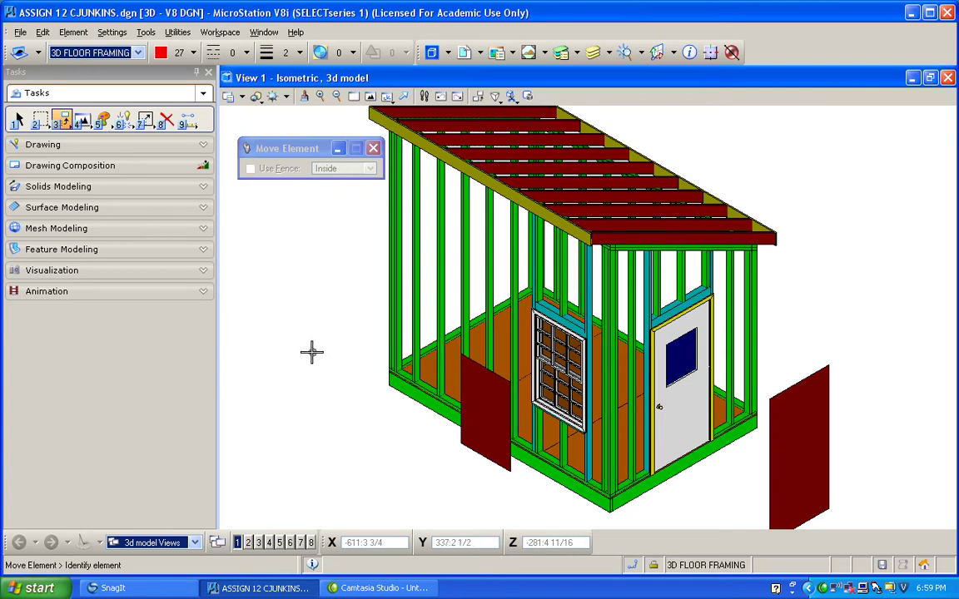
Turn off the 3D WINDOW and 3D DOOR levels in Level Display
{"action": "left_click", "coordinate": [609, 52]}
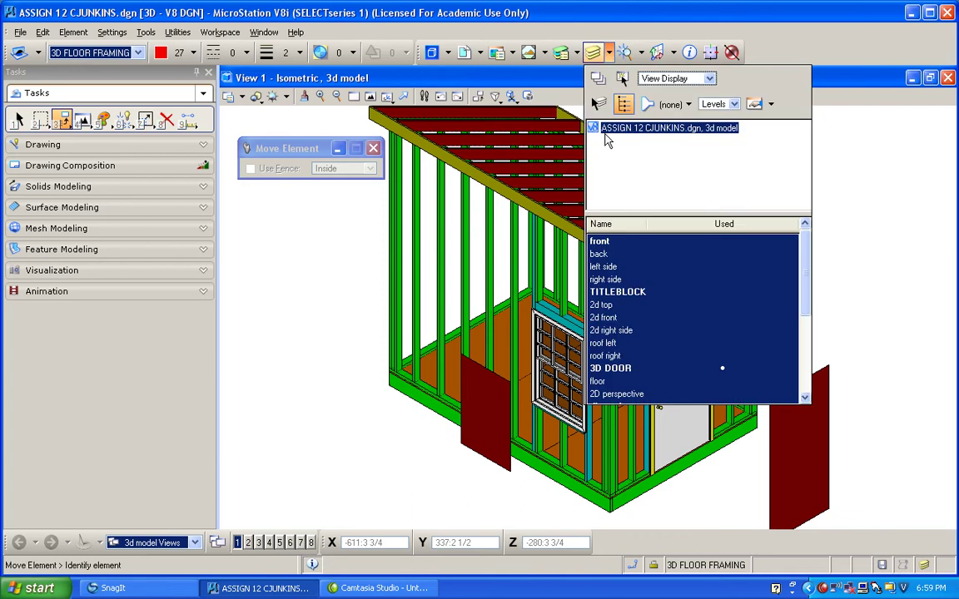
{"action": "scroll", "coordinate": [809, 274], "scroll_direction": "down", "scroll_amount": 4}
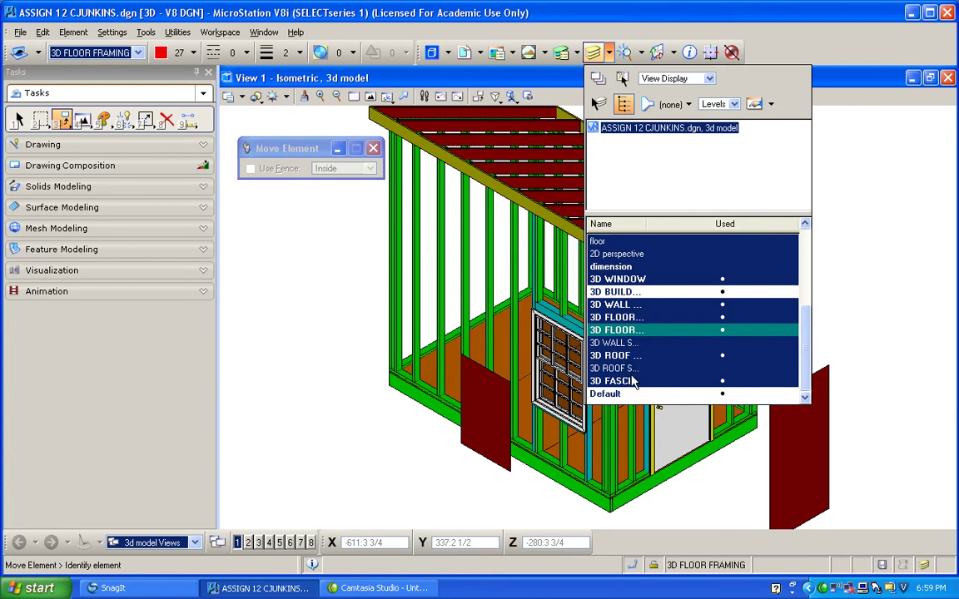
{"action": "left_click", "coordinate": [637, 281]}
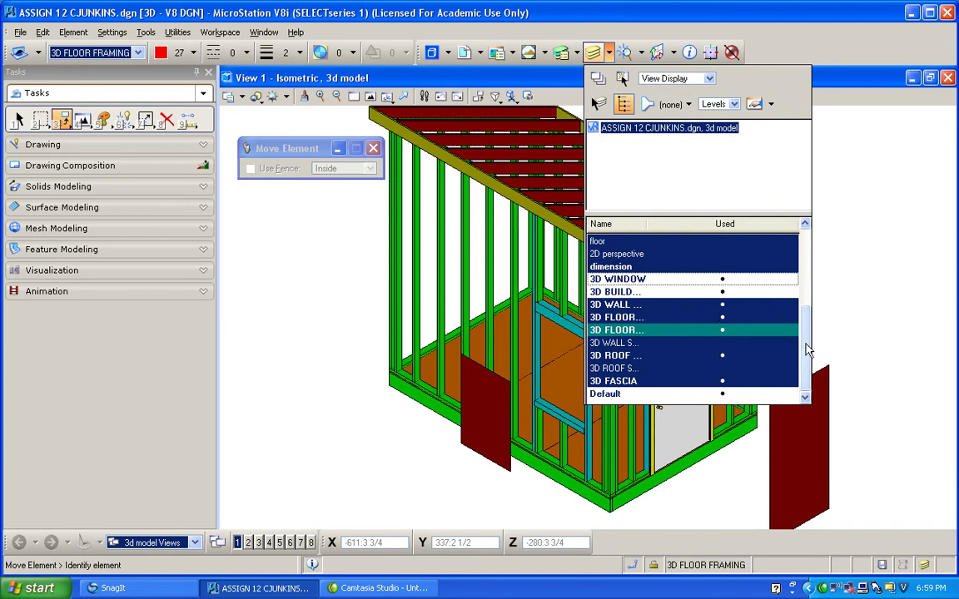
{"action": "scroll", "coordinate": [808, 349], "scroll_direction": "up", "scroll_amount": 2}
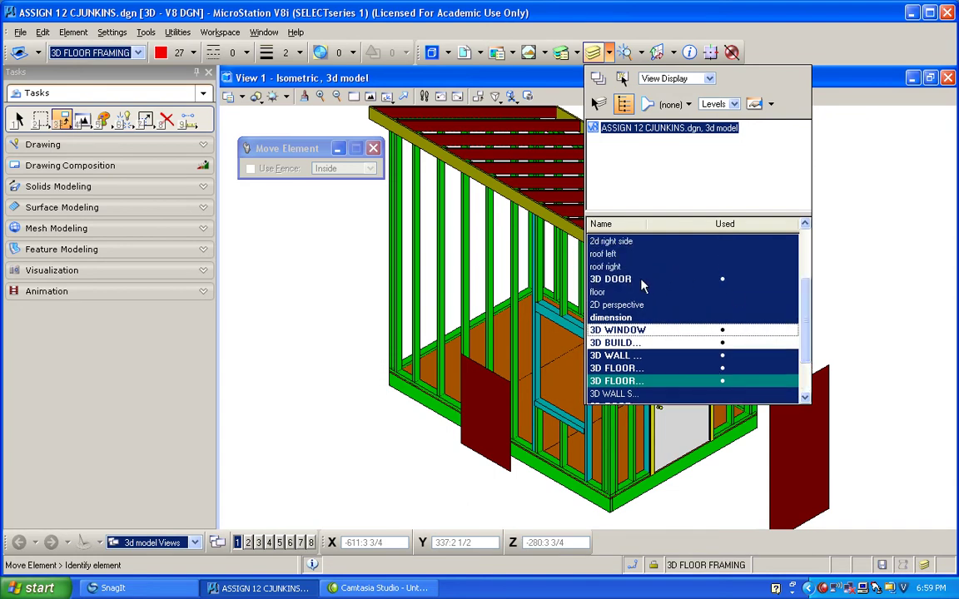
{"action": "left_click", "coordinate": [639, 281]}
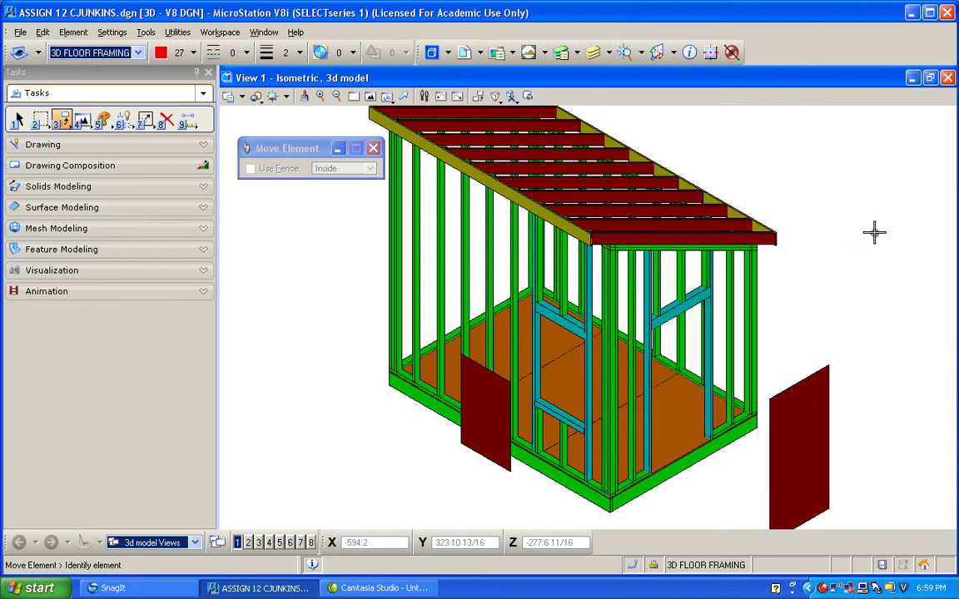
Switch the view to wireframe and make 3D WALL SHEATHING the active level
{"action": "left_click", "coordinate": [255, 97]}
{"action": "left_click", "coordinate": [333, 252]}
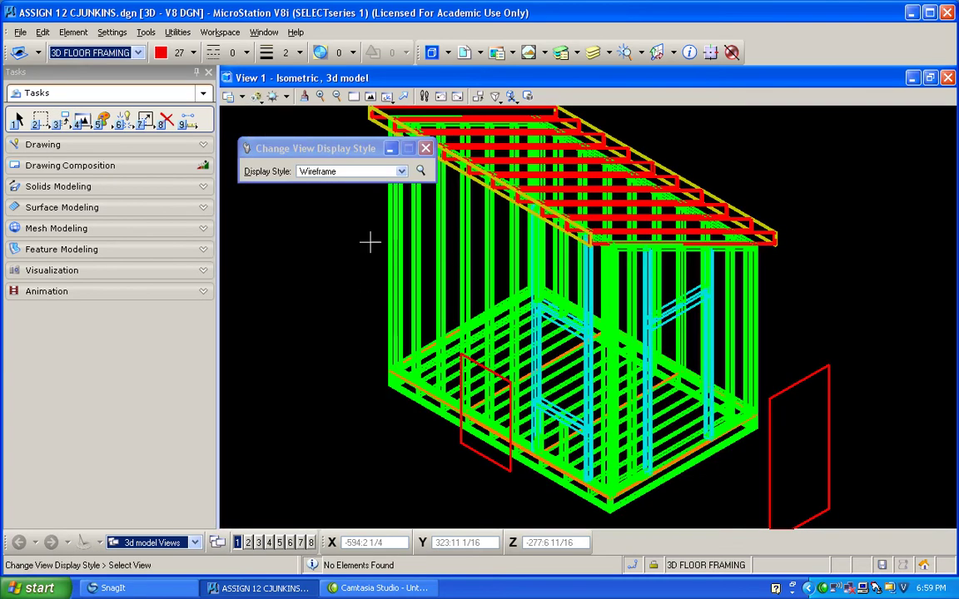
{"action": "left_click", "coordinate": [133, 53]}
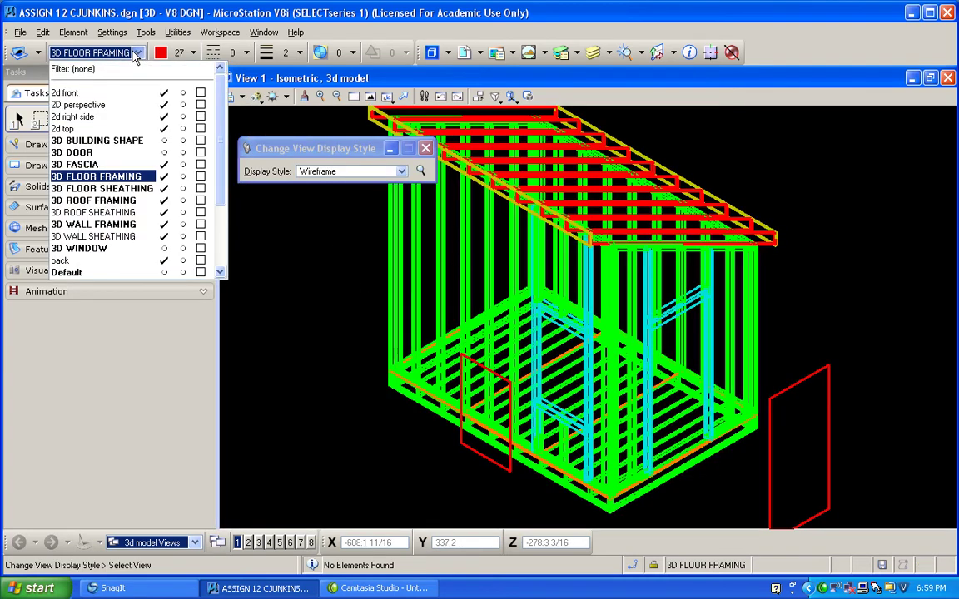
{"action": "left_click", "coordinate": [104, 238]}
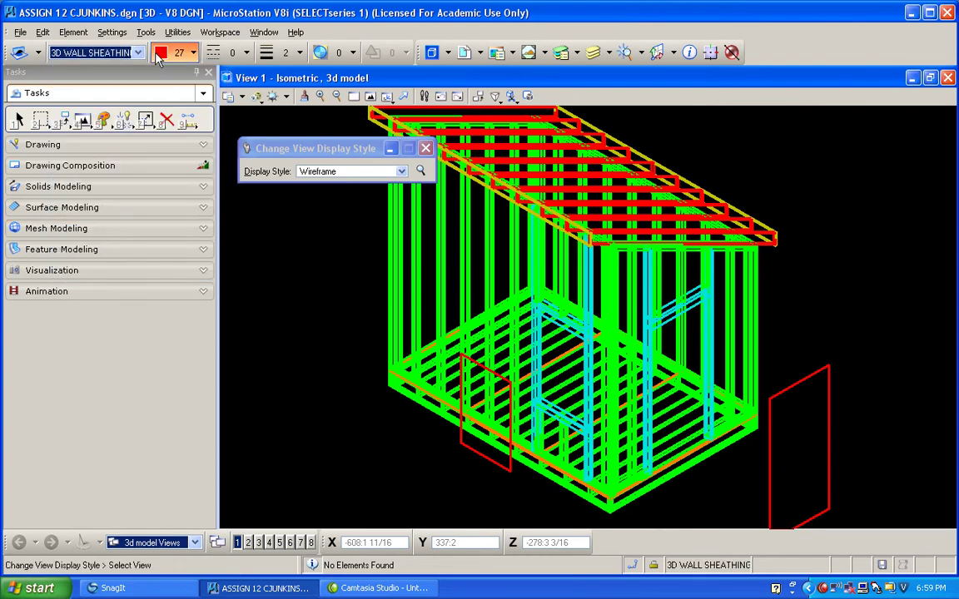
Change the active colour from 27 to 0 (white)
{"action": "left_click", "coordinate": [171, 52]}
{"action": "left_click", "coordinate": [172, 122]}
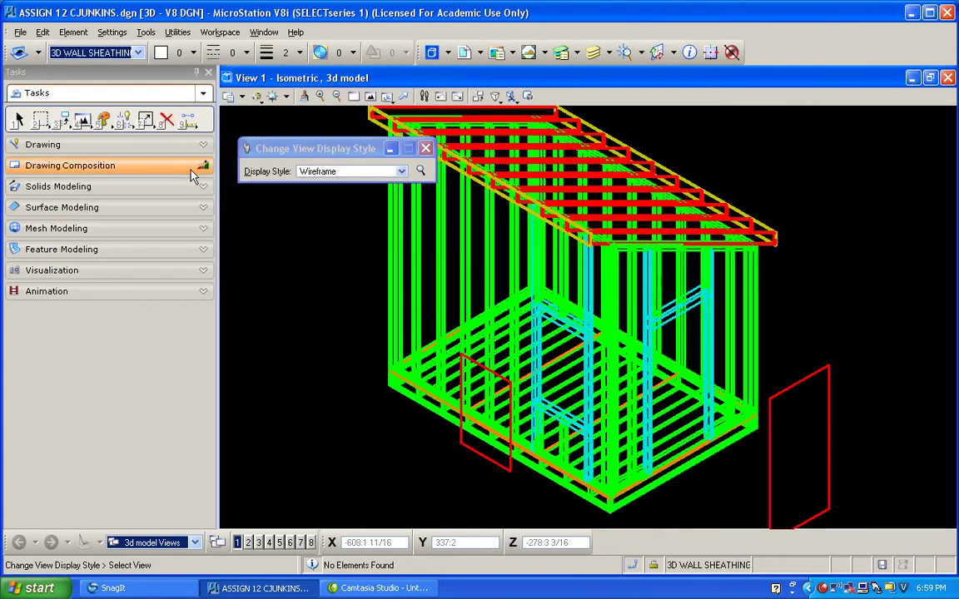
{"action": "scroll", "coordinate": [375, 378], "scroll_direction": "up", "scroll_amount": 4}
{"action": "scroll", "coordinate": [375, 379], "scroll_direction": "up", "scroll_amount": 3}
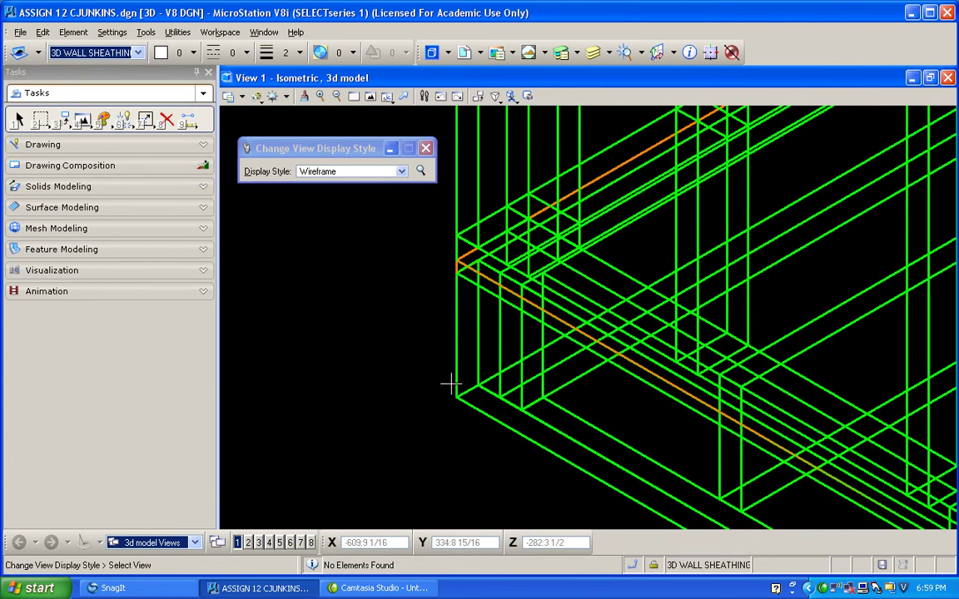
Place a Slab Solid at the wall corner: length 0:0 1/2, width 12:0, height 17:1 1/2
{"action": "left_click", "coordinate": [67, 194]}
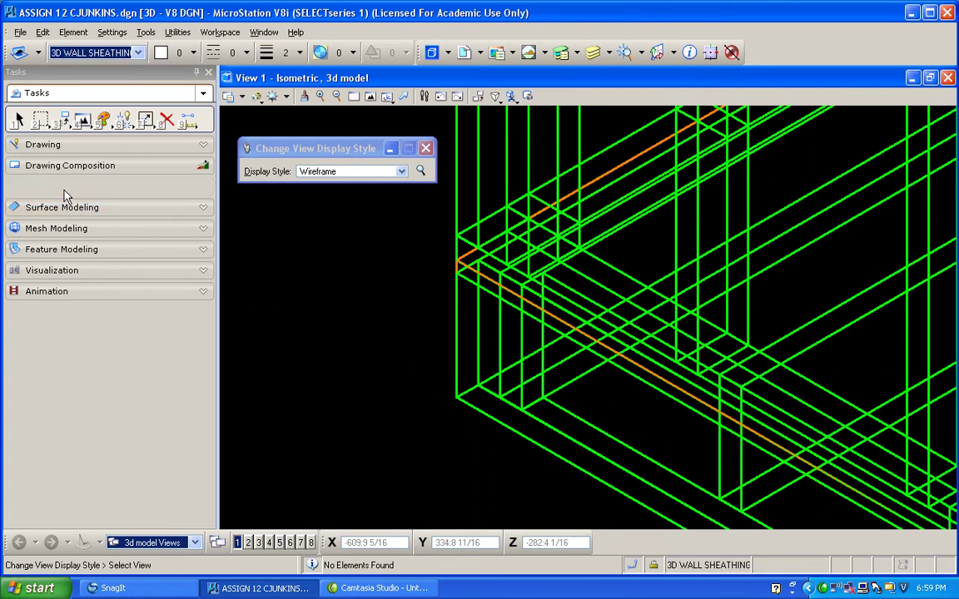
{"action": "left_click", "coordinate": [32, 254]}
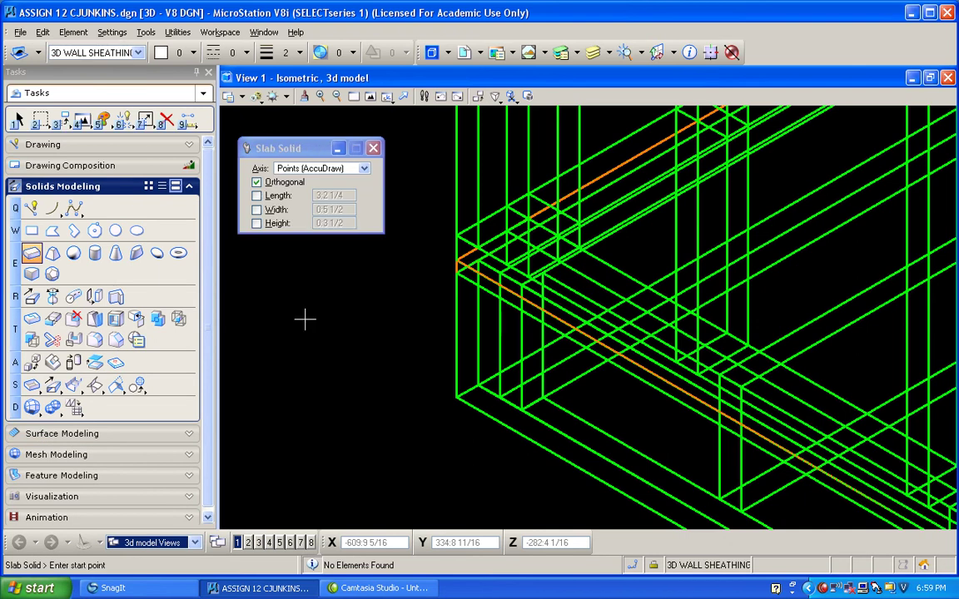
{"action": "left_click", "coordinate": [456, 396]}
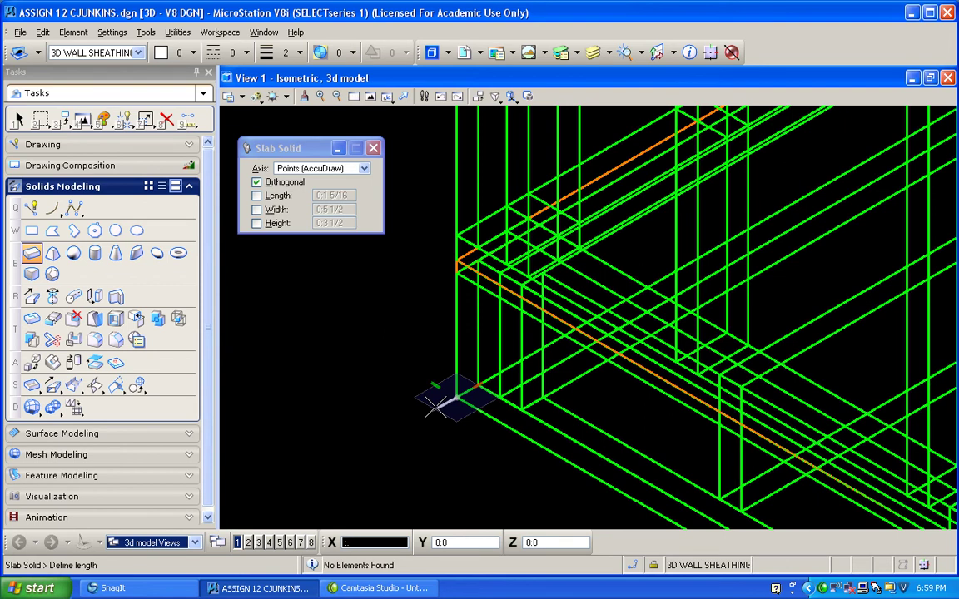
{"action": "left_click", "coordinate": [433, 406]}
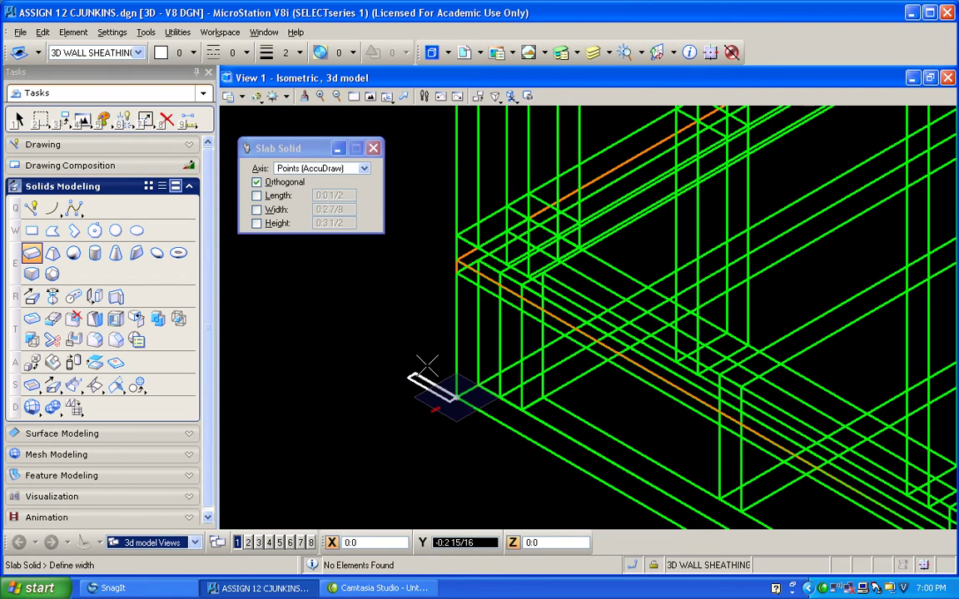
{"action": "scroll", "coordinate": [482, 406], "scroll_direction": "down", "scroll_amount": 2}
{"action": "scroll", "coordinate": [598, 459], "scroll_direction": "down", "scroll_amount": 1}
{"action": "scroll", "coordinate": [649, 509], "scroll_direction": "up", "scroll_amount": 4}
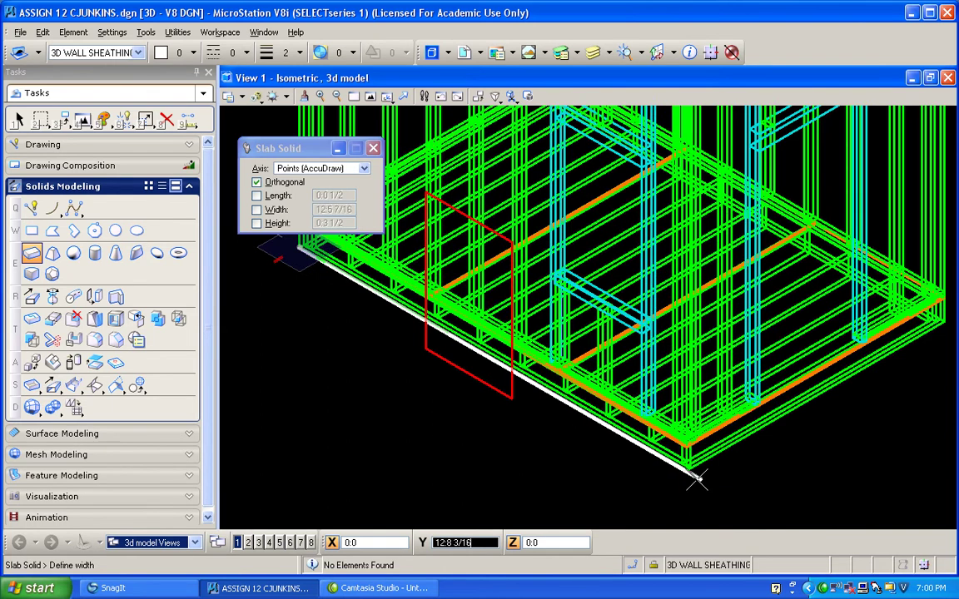
{"action": "scroll", "coordinate": [676, 458], "scroll_direction": "up", "scroll_amount": 2}
{"action": "left_click", "coordinate": [666, 450]}
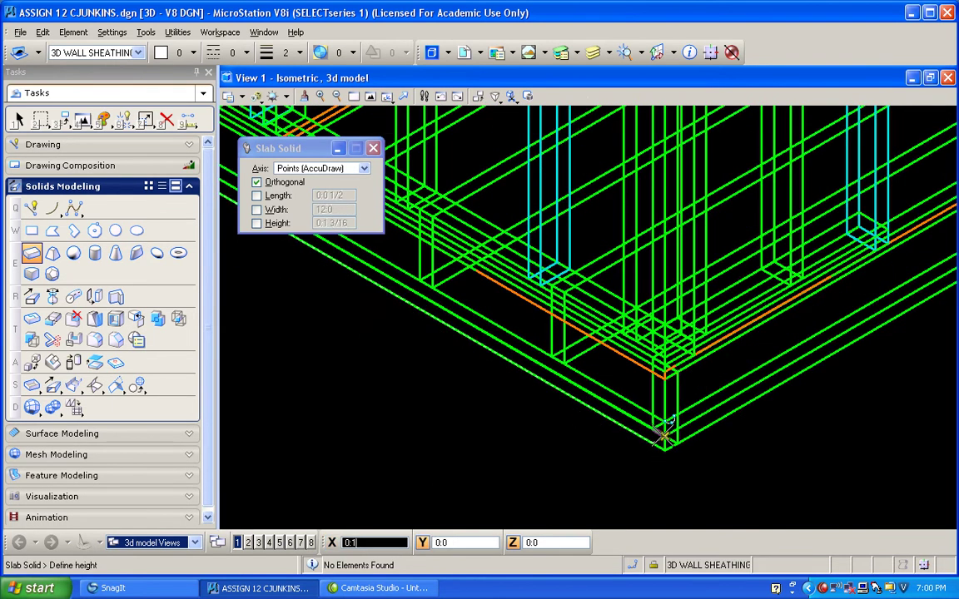
{"action": "scroll", "coordinate": [643, 283], "scroll_direction": "down", "scroll_amount": 5}
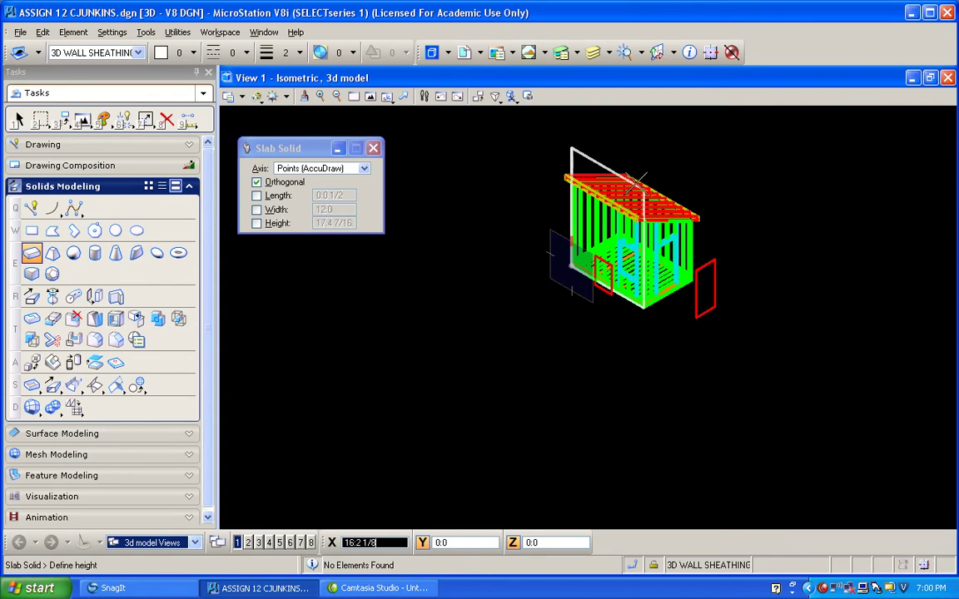
{"action": "left_click", "coordinate": [599, 160]}
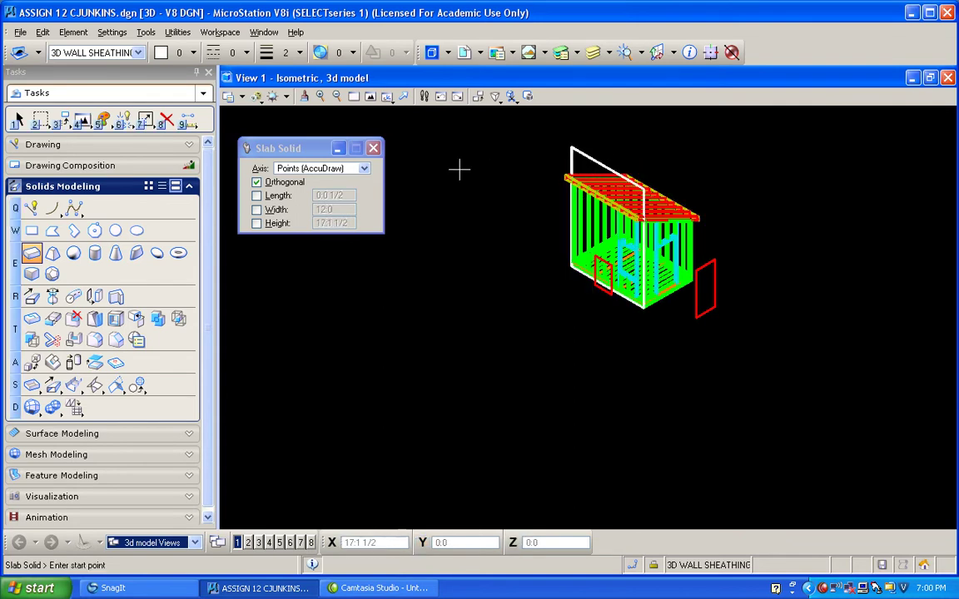
Fit the view to show the whole model with the new slab
{"action": "left_click", "coordinate": [371, 96]}
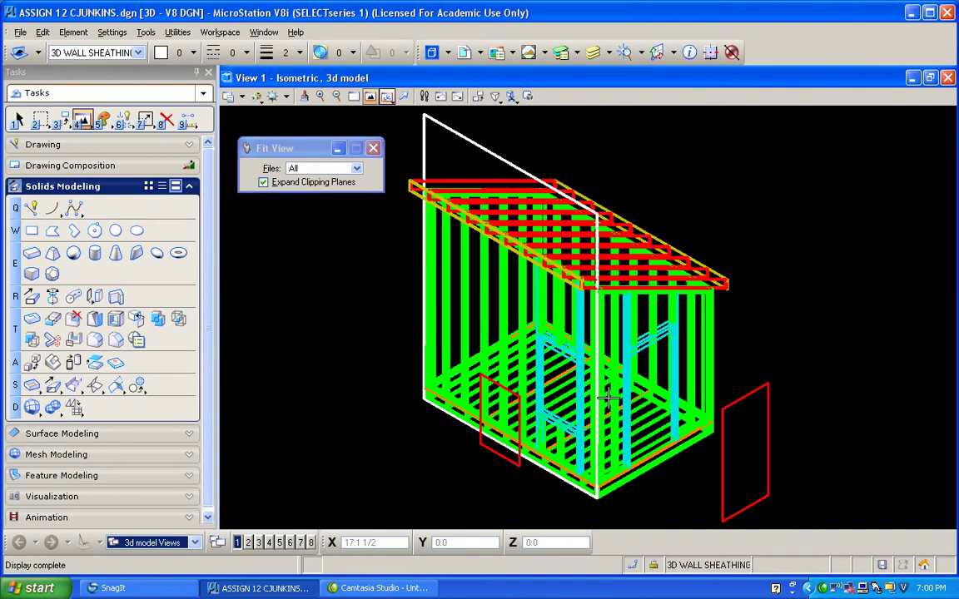
{"action": "scroll", "coordinate": [623, 512], "scroll_direction": "up", "scroll_amount": 2}
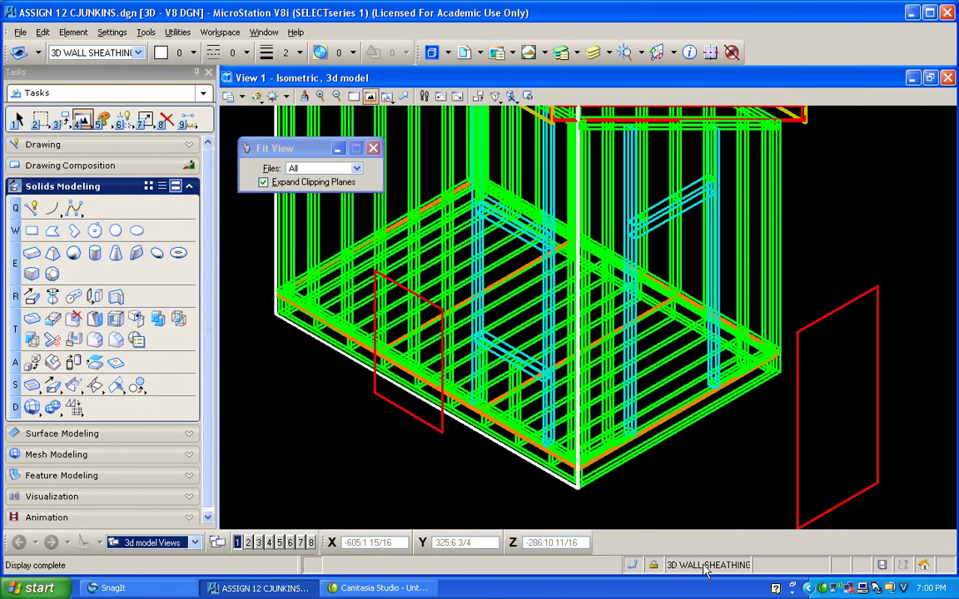
{"action": "left_click", "coordinate": [652, 566]}
{"action": "scroll", "coordinate": [615, 507], "scroll_direction": "up", "scroll_amount": 3}
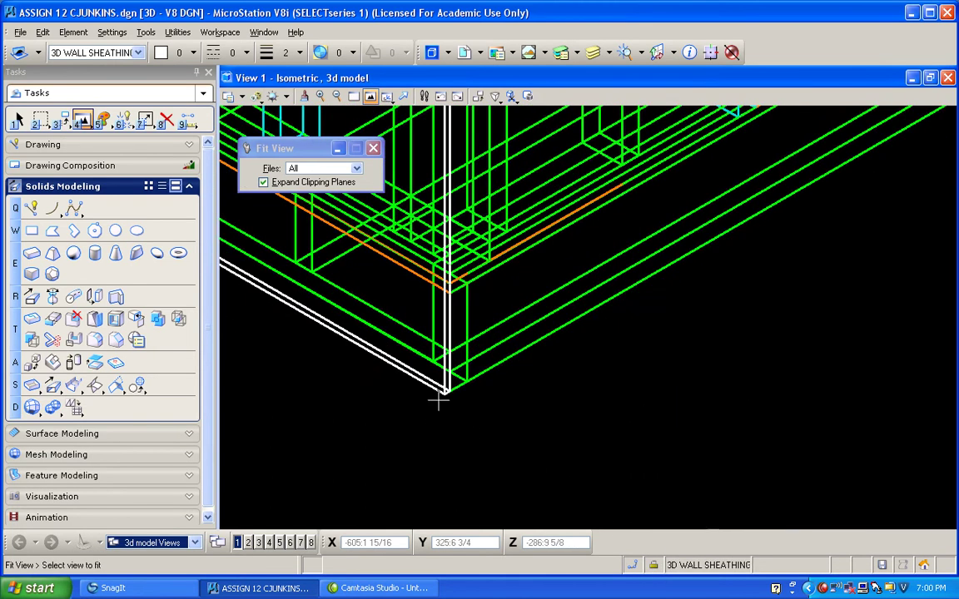
{"action": "scroll", "coordinate": [449, 392], "scroll_direction": "up", "scroll_amount": 1}
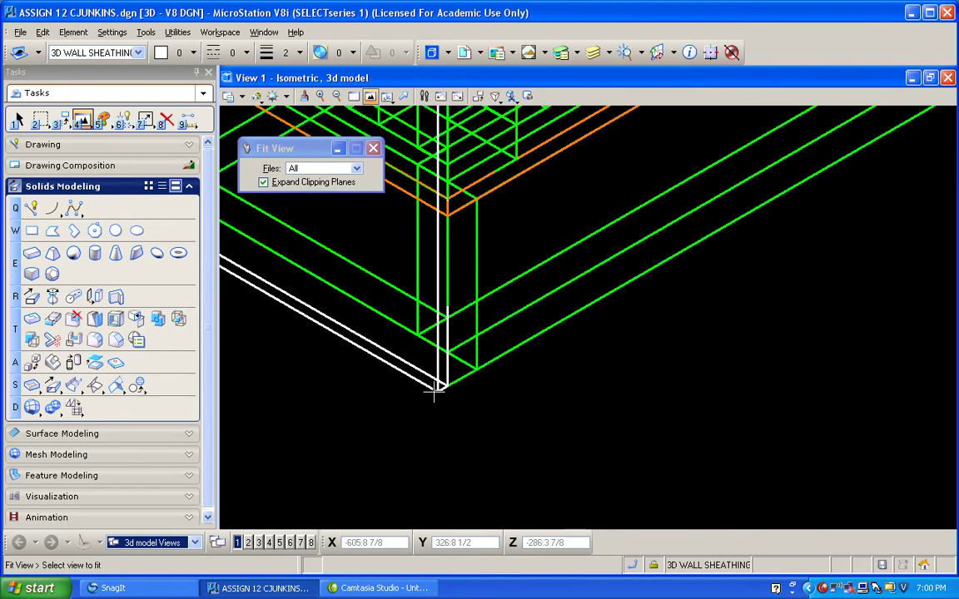
Place a first half-inch sheathing slab from the wall corner with Slab Solid
{"action": "left_click", "coordinate": [31, 253]}
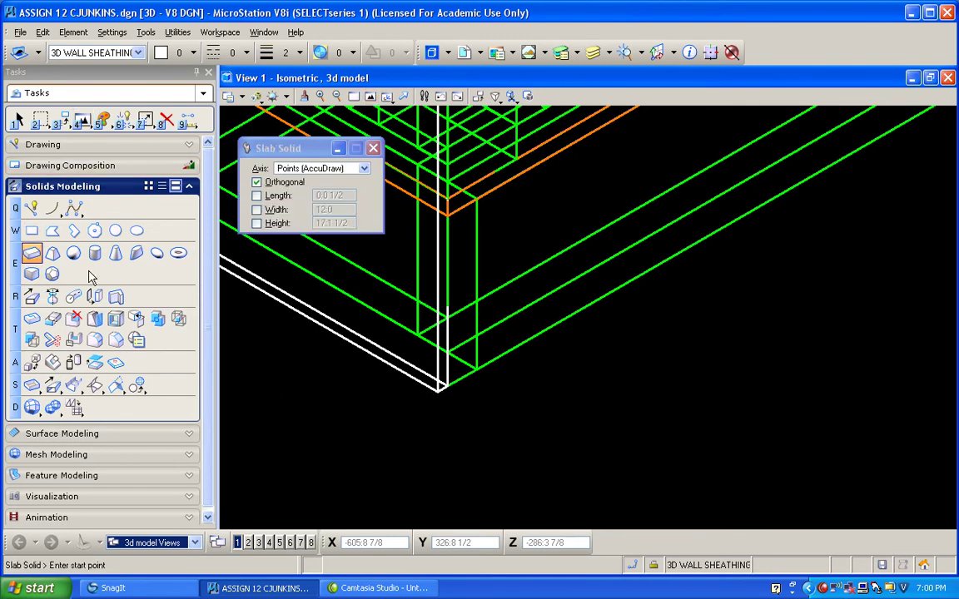
{"action": "left_click", "coordinate": [438, 388]}
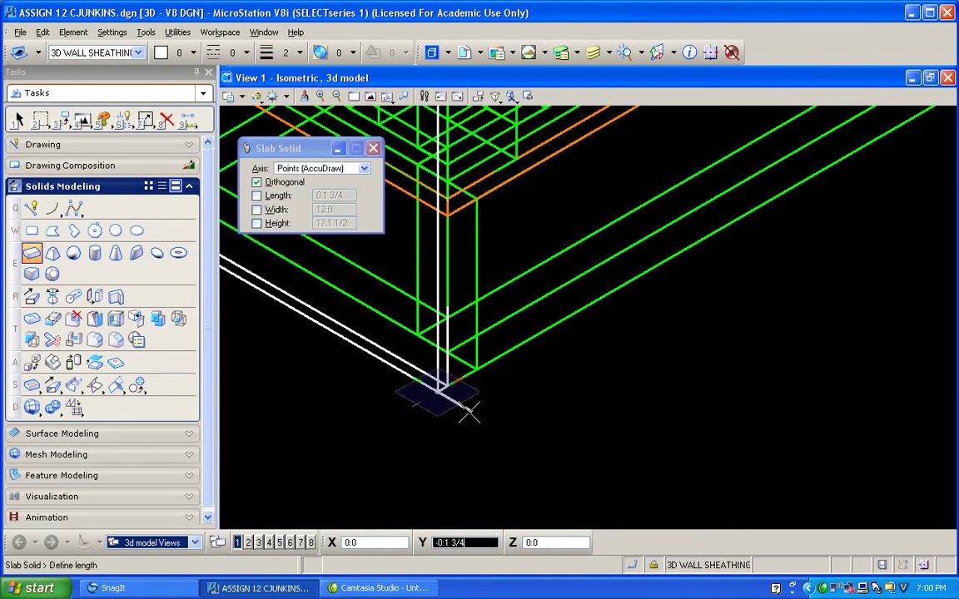
{"action": "scroll", "coordinate": [475, 402], "scroll_direction": "down", "scroll_amount": 2}
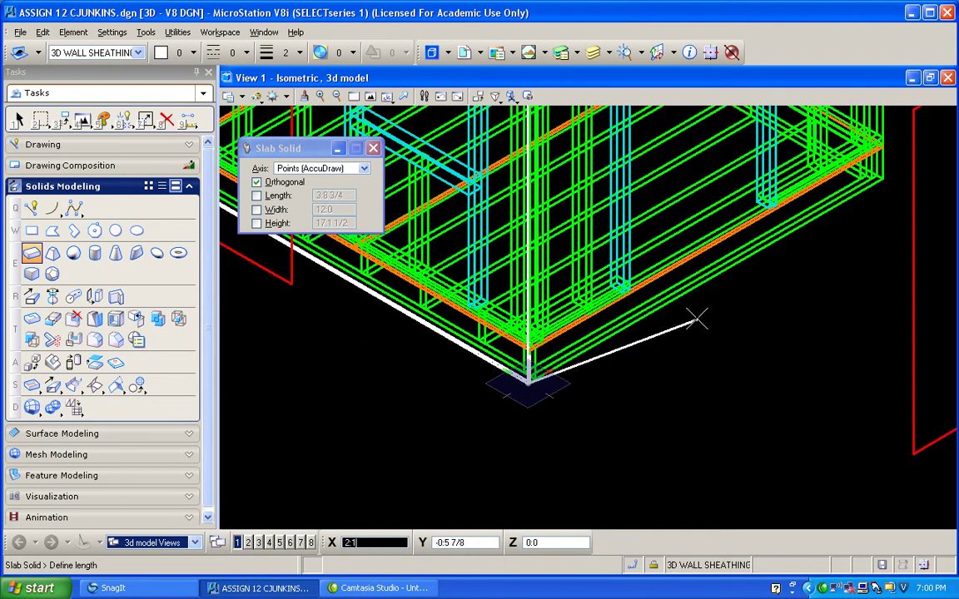
{"action": "left_click", "coordinate": [891, 189]}
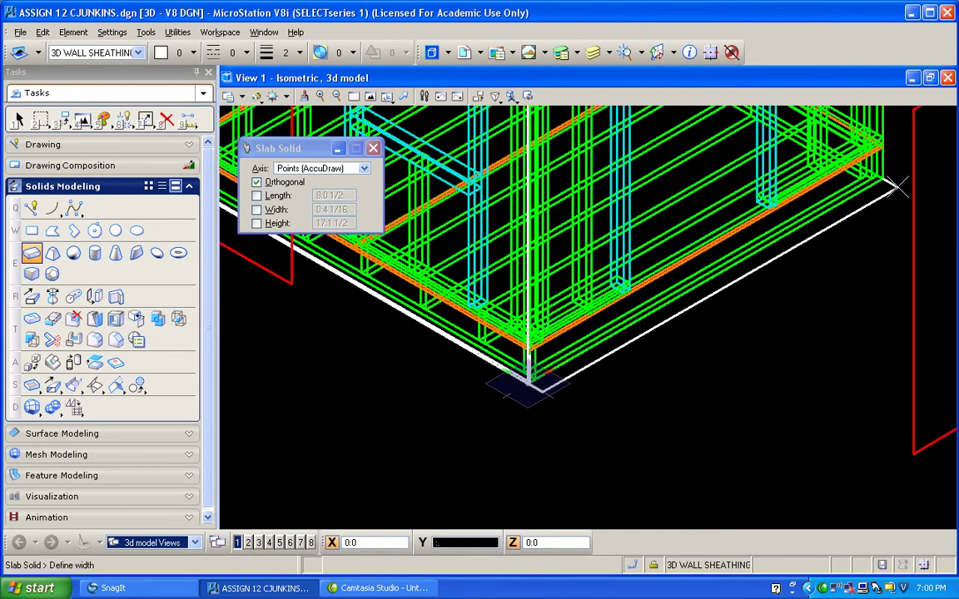
{"action": "left_click", "coordinate": [892, 191]}
{"action": "scroll", "coordinate": [891, 192], "scroll_direction": "down", "scroll_amount": 5}
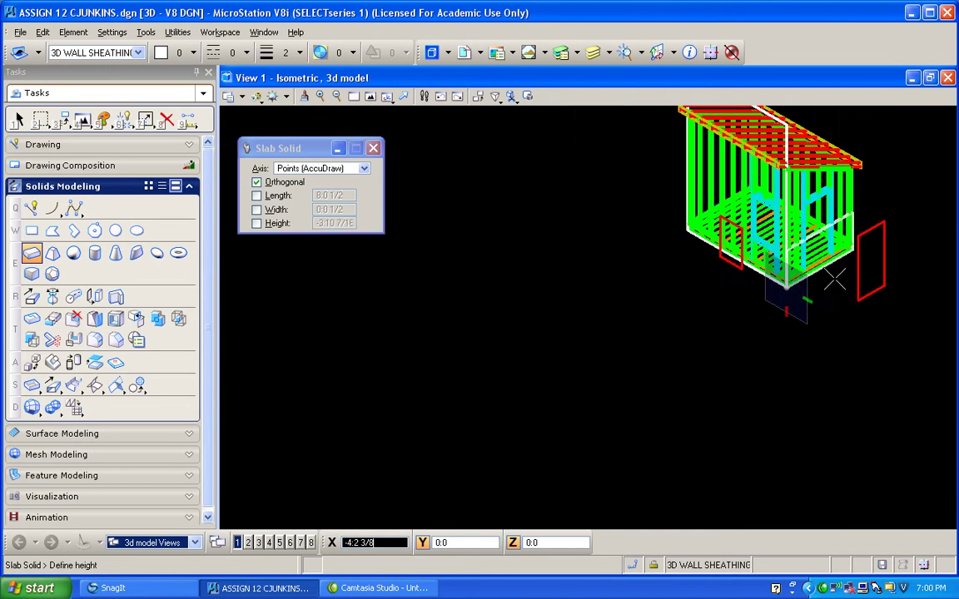
{"action": "left_click", "coordinate": [873, 151]}
Place a second sheathing slab 12:0 1/2 wide and 17:4 1/8 tall at the next corner
{"action": "middle_click_drag", "start_coordinate": [612, 238], "coordinate": [616, 292]}
{"action": "scroll", "coordinate": [601, 304], "scroll_direction": "up", "scroll_amount": 3}
{"action": "scroll", "coordinate": [601, 304], "scroll_direction": "up", "scroll_amount": 2}
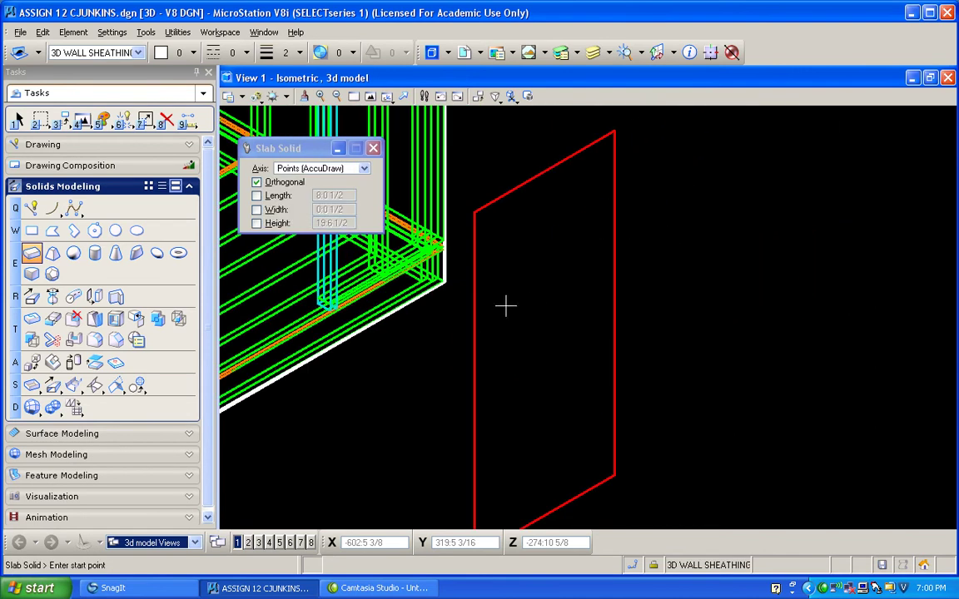
{"action": "scroll", "coordinate": [450, 278], "scroll_direction": "up", "scroll_amount": 2}
{"action": "left_click", "coordinate": [439, 272]}
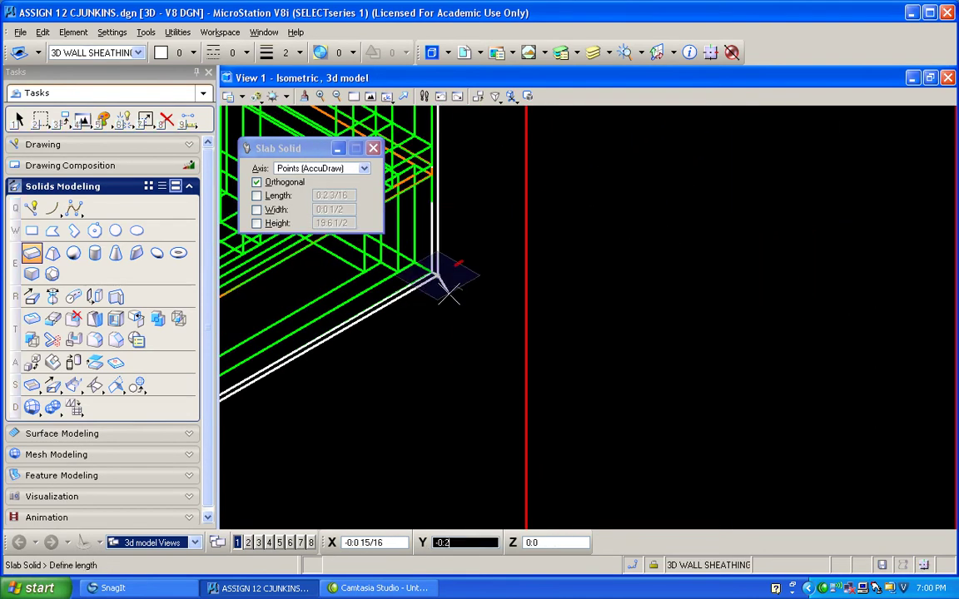
{"action": "scroll", "coordinate": [449, 274], "scroll_direction": "down", "scroll_amount": 3}
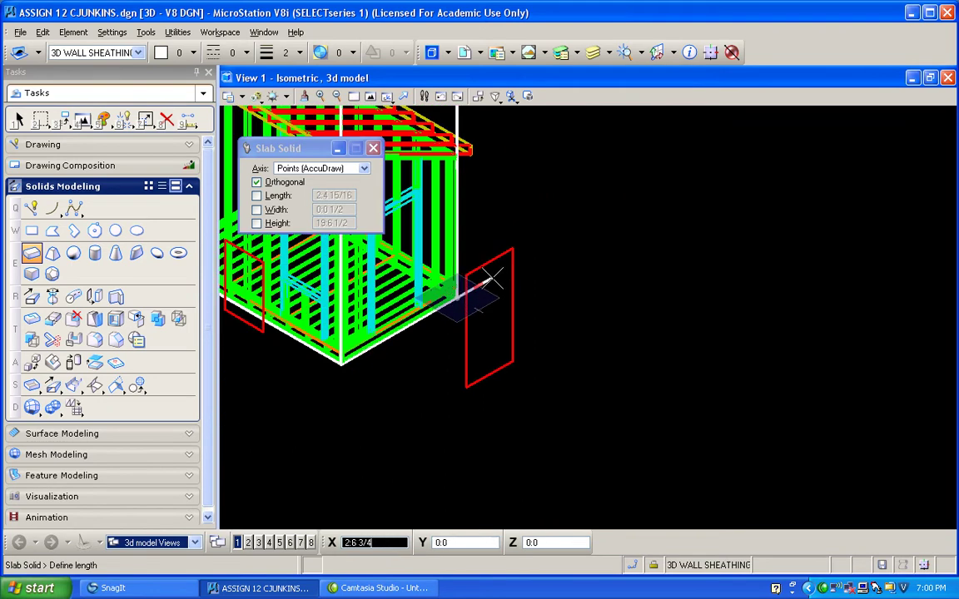
{"action": "left_click", "coordinate": [492, 279]}
{"action": "left_click_drag", "start_coordinate": [299, 155], "coordinate": [567, 211]}
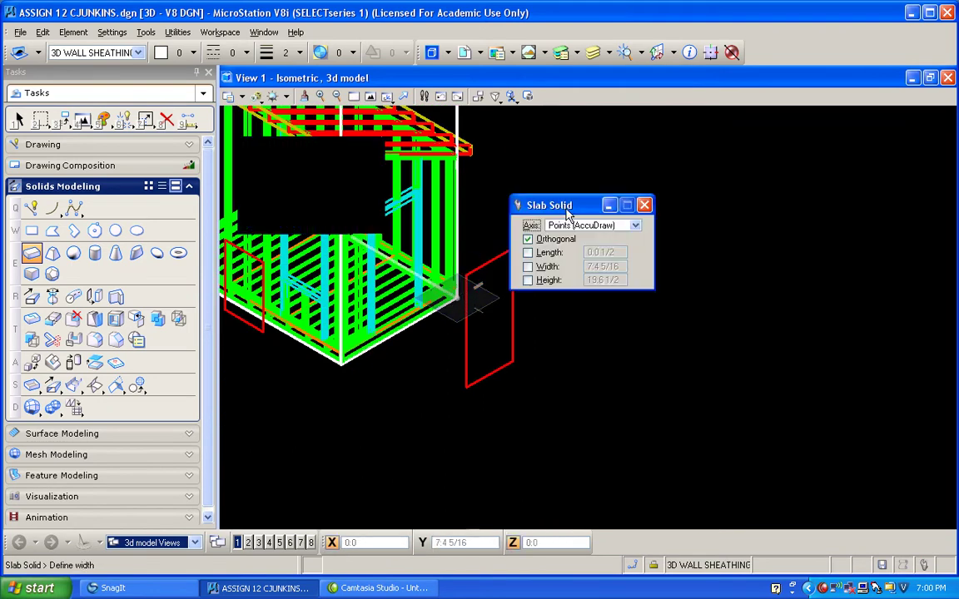
{"action": "scroll", "coordinate": [250, 162], "scroll_direction": "up", "scroll_amount": 4}
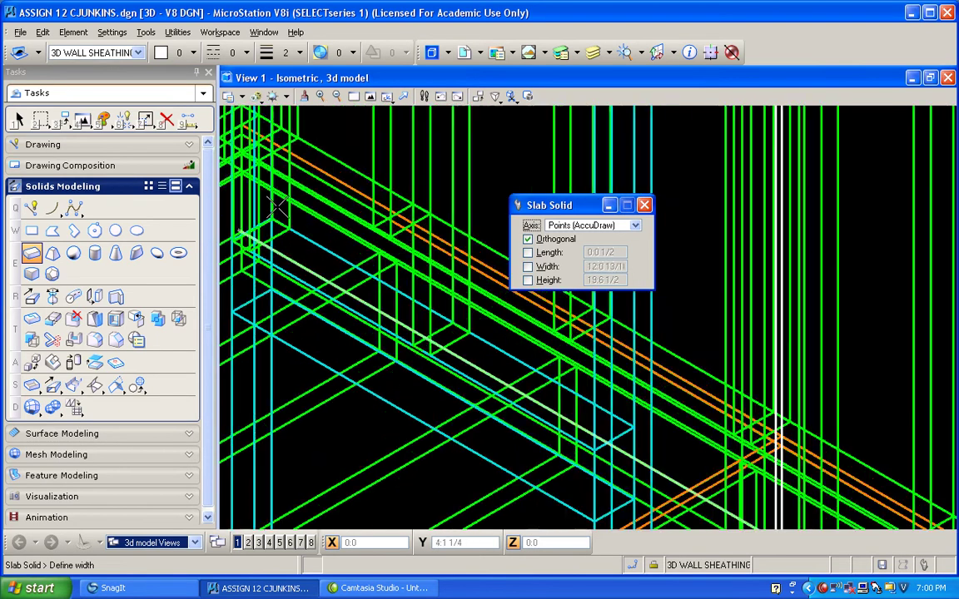
{"action": "scroll", "coordinate": [275, 208], "scroll_direction": "up", "scroll_amount": 2}
{"action": "scroll", "coordinate": [260, 242], "scroll_direction": "down", "scroll_amount": 2}
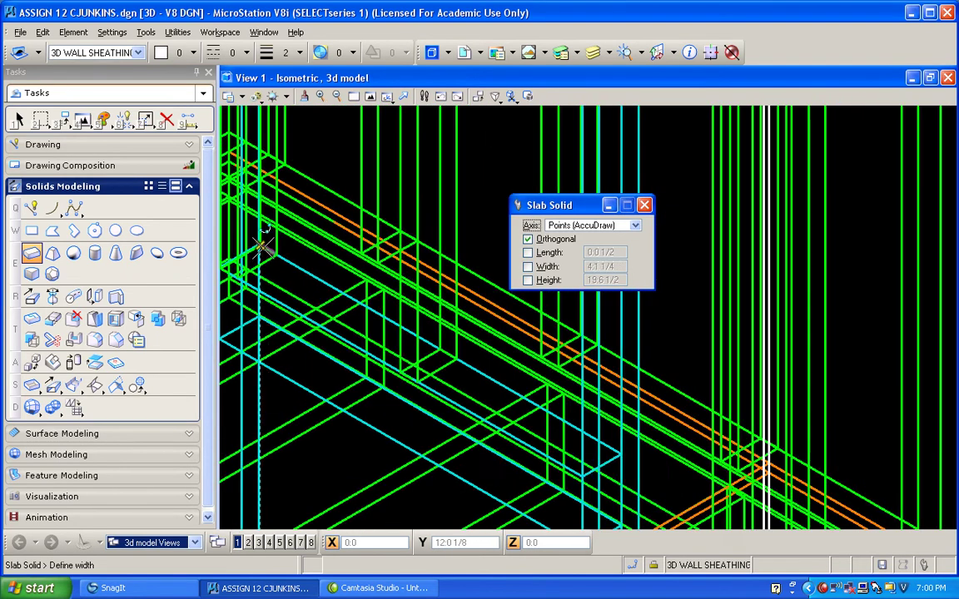
{"action": "scroll", "coordinate": [262, 245], "scroll_direction": "up", "scroll_amount": 2}
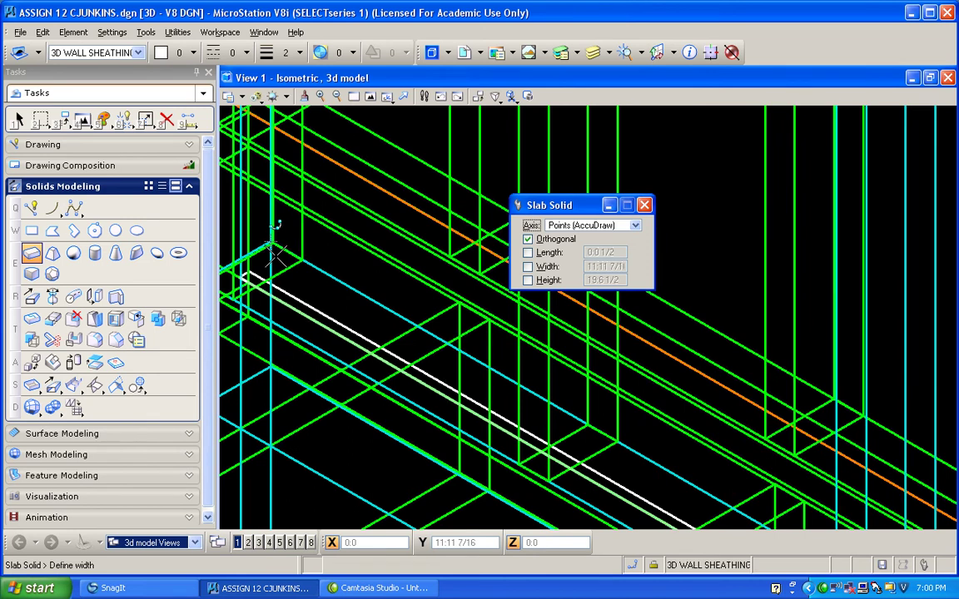
{"action": "scroll", "coordinate": [270, 245], "scroll_direction": "down", "scroll_amount": 2}
{"action": "middle_click_drag", "start_coordinate": [295, 258], "coordinate": [317, 274]}
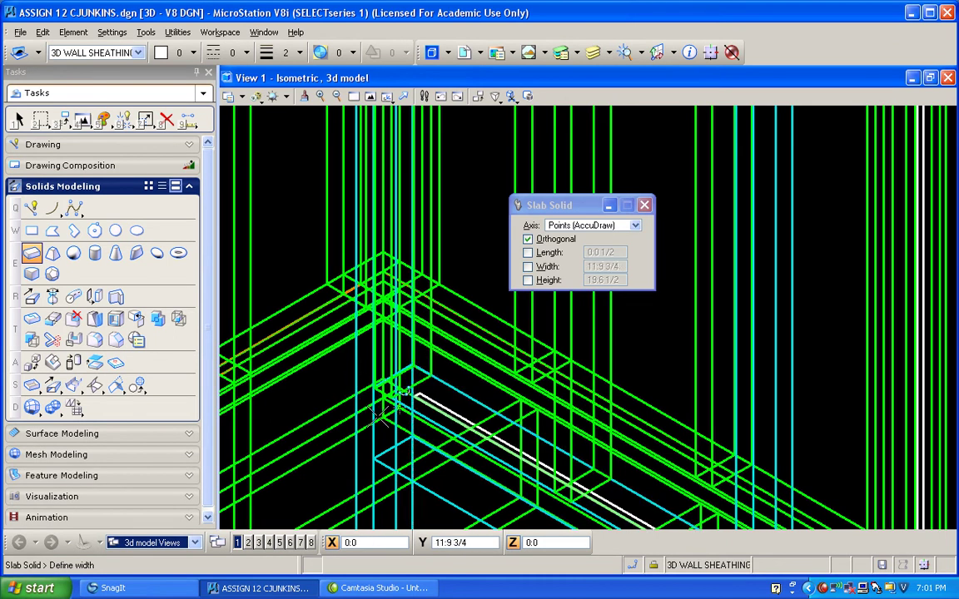
{"action": "scroll", "coordinate": [378, 416], "scroll_direction": "down", "scroll_amount": 5}
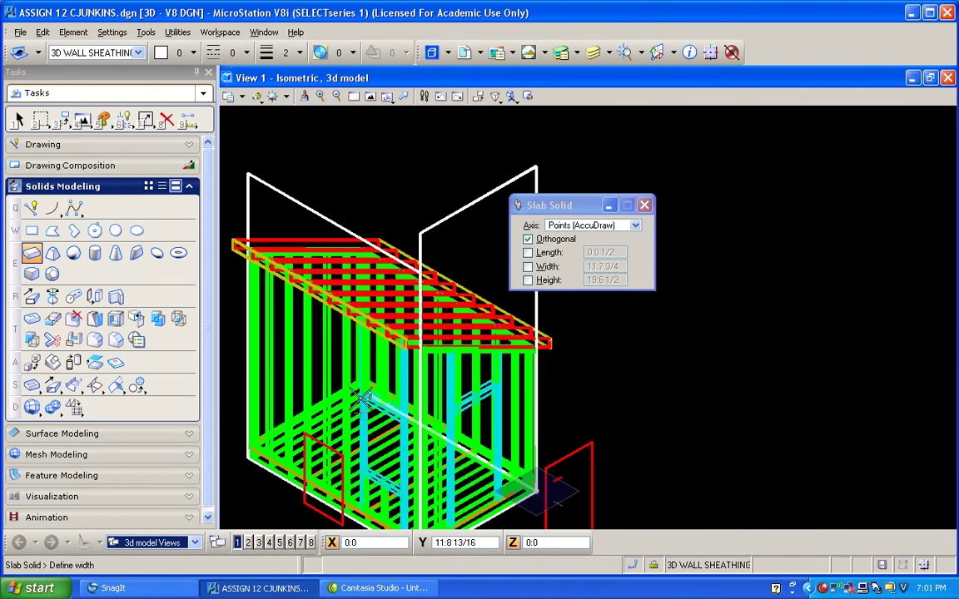
{"action": "scroll", "coordinate": [362, 402], "scroll_direction": "up", "scroll_amount": 5}
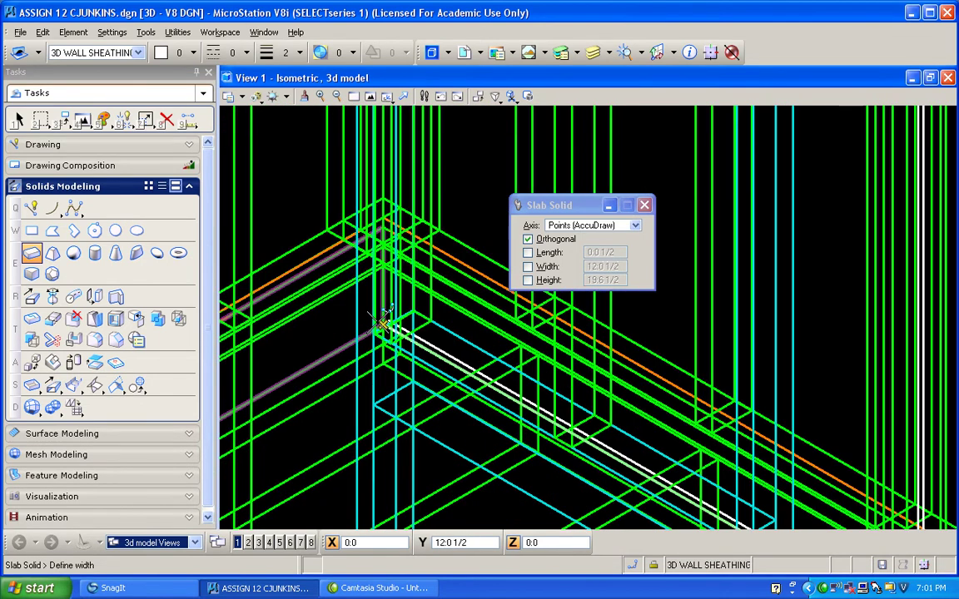
{"action": "left_click", "coordinate": [381, 322]}
{"action": "scroll", "coordinate": [381, 321], "scroll_direction": "down", "scroll_amount": 5}
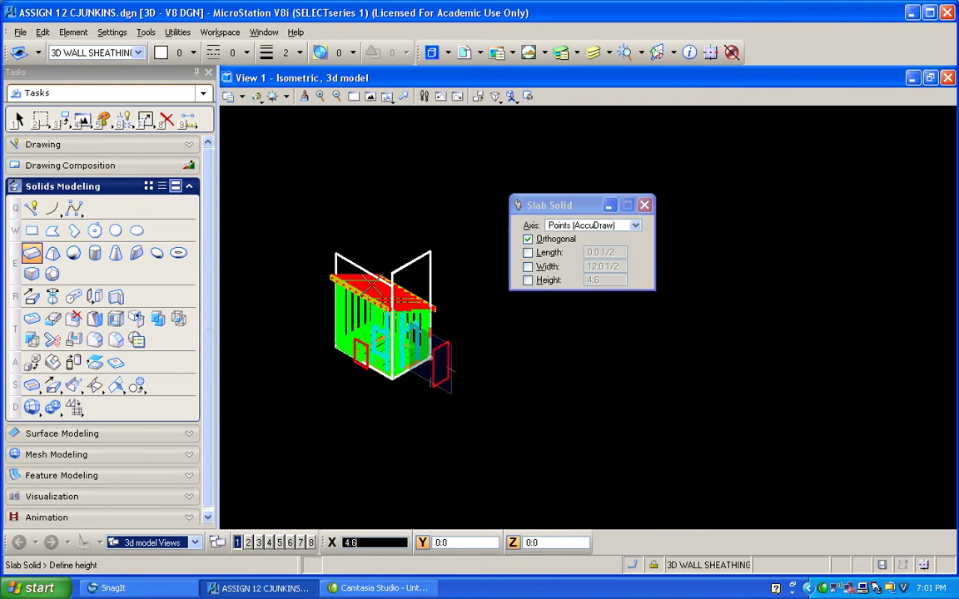
{"action": "left_click", "coordinate": [337, 209]}
Place a third half-inch sheathing slab, 8:1 wide, at the shed corner
{"action": "scroll", "coordinate": [308, 276], "scroll_direction": "up", "scroll_amount": 5}
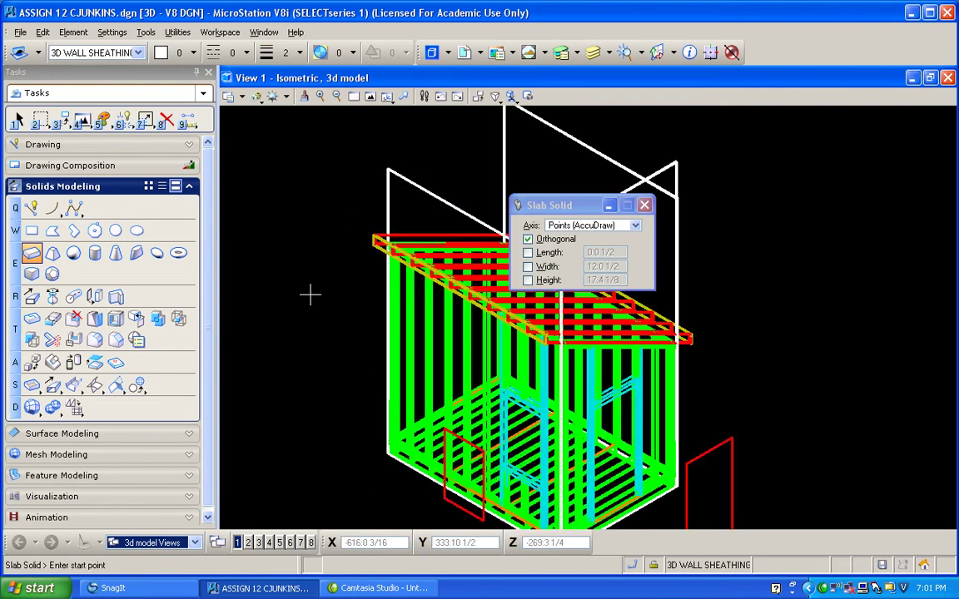
{"action": "scroll", "coordinate": [314, 280], "scroll_direction": "down", "scroll_amount": 5}
{"action": "scroll", "coordinate": [327, 347], "scroll_direction": "up", "scroll_amount": 5}
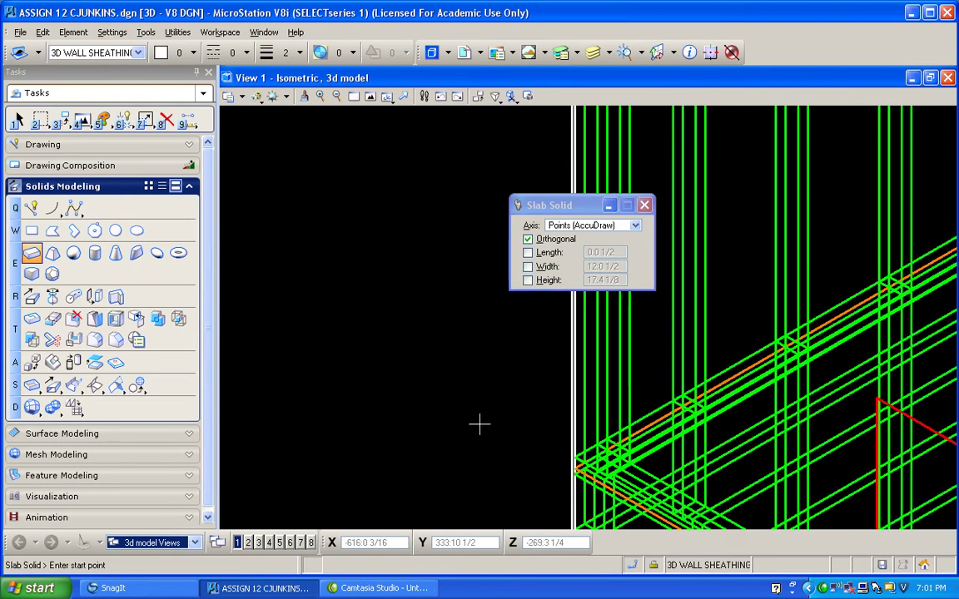
{"action": "scroll", "coordinate": [492, 424], "scroll_direction": "up", "scroll_amount": 1}
{"action": "scroll", "coordinate": [503, 426], "scroll_direction": "down", "scroll_amount": 1}
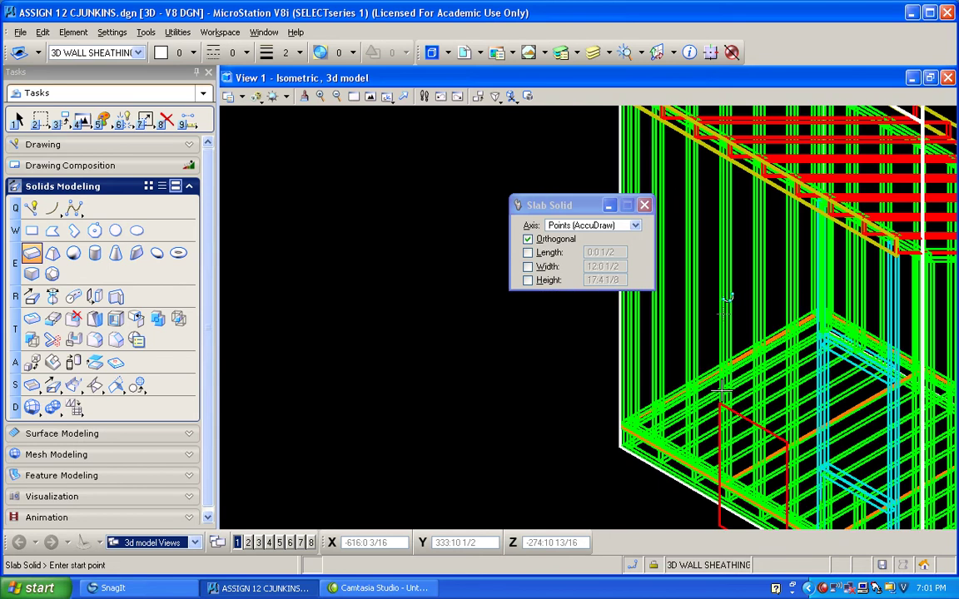
{"action": "left_click", "coordinate": [620, 447]}
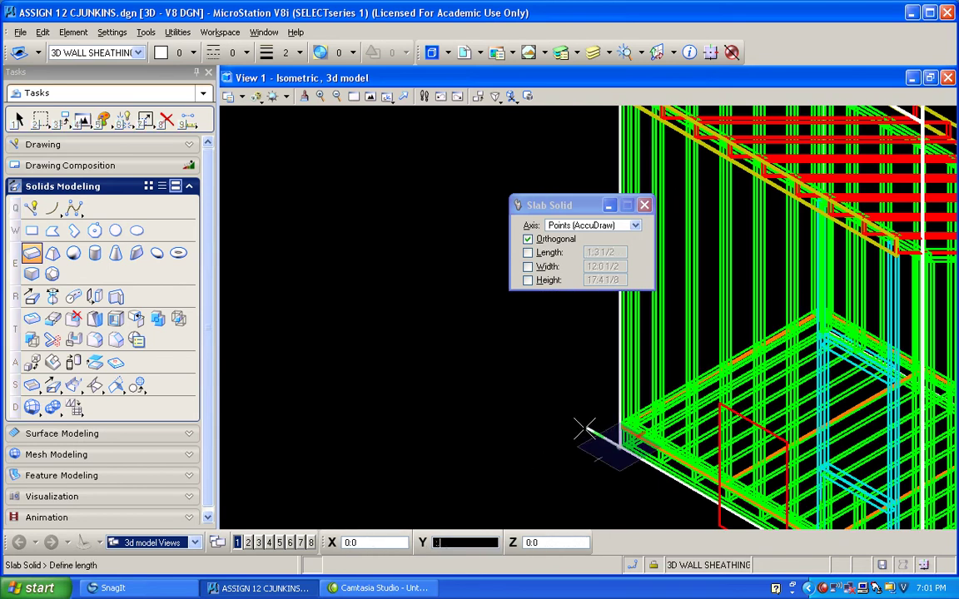
{"action": "left_click", "coordinate": [707, 321]}
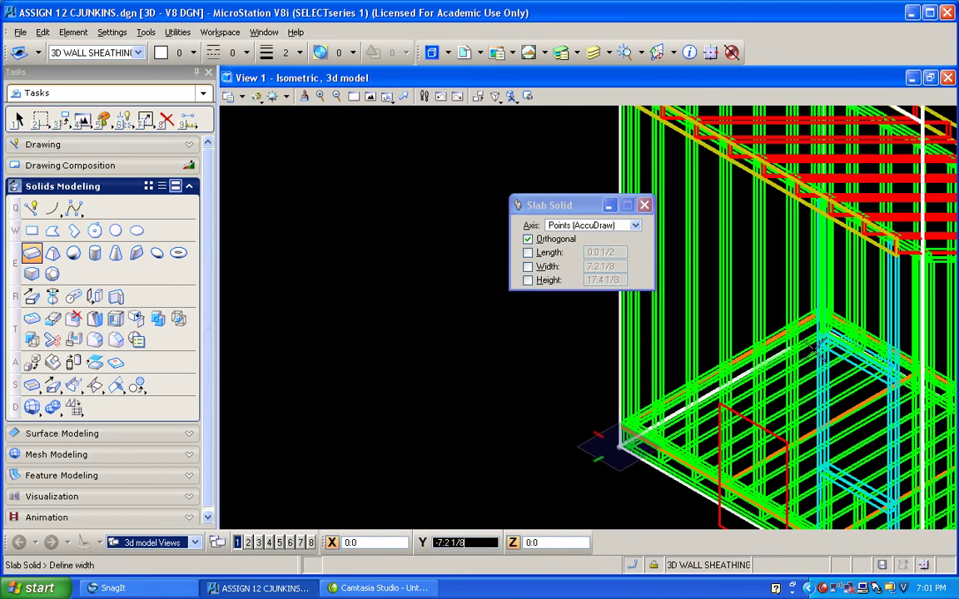
{"action": "scroll", "coordinate": [708, 325], "scroll_direction": "up", "scroll_amount": 2}
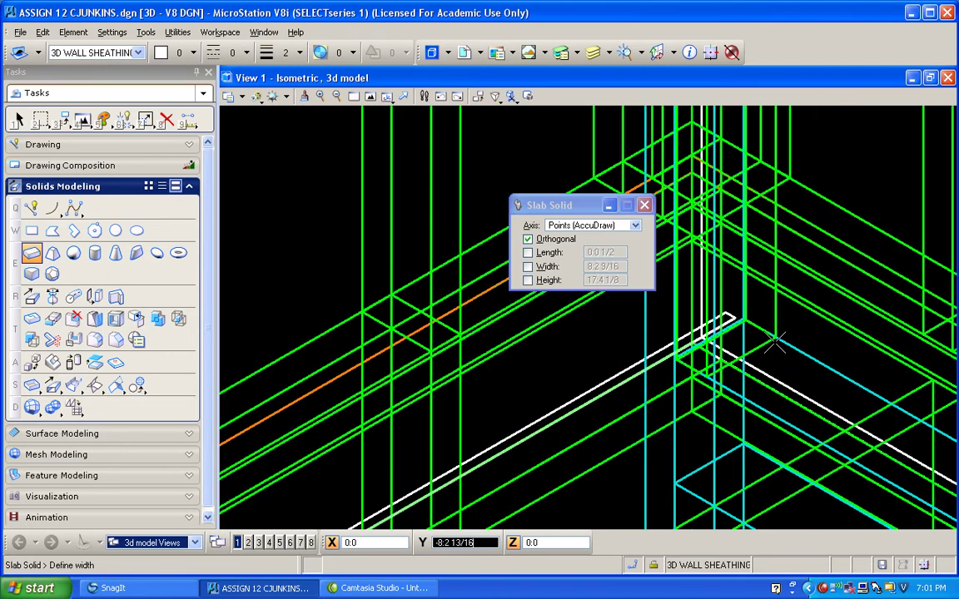
{"action": "scroll", "coordinate": [699, 333], "scroll_direction": "up", "scroll_amount": 3}
{"action": "left_click", "coordinate": [695, 333]}
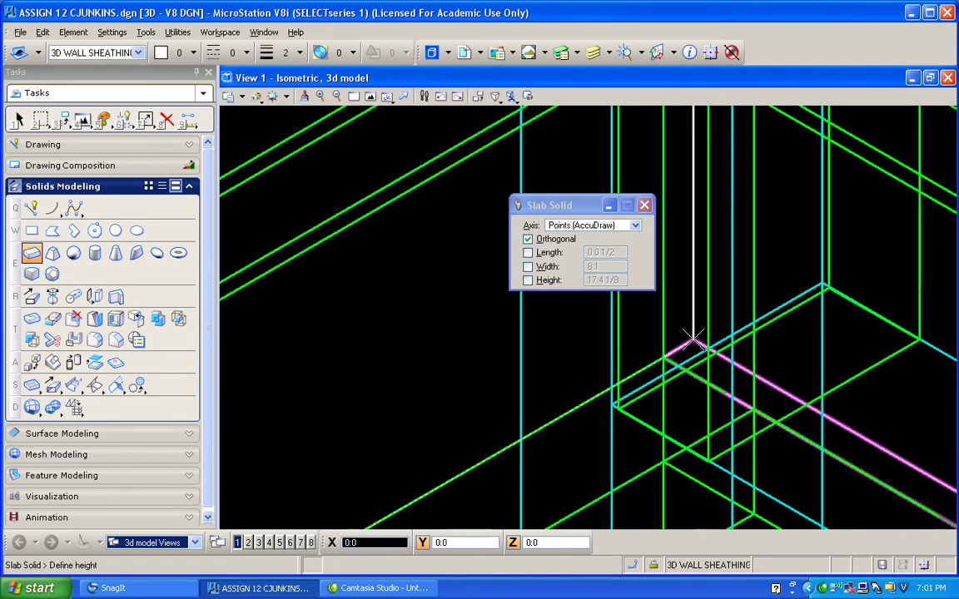
{"action": "scroll", "coordinate": [696, 341], "scroll_direction": "down", "scroll_amount": 5}
{"action": "scroll", "coordinate": [695, 358], "scroll_direction": "down", "scroll_amount": 3}
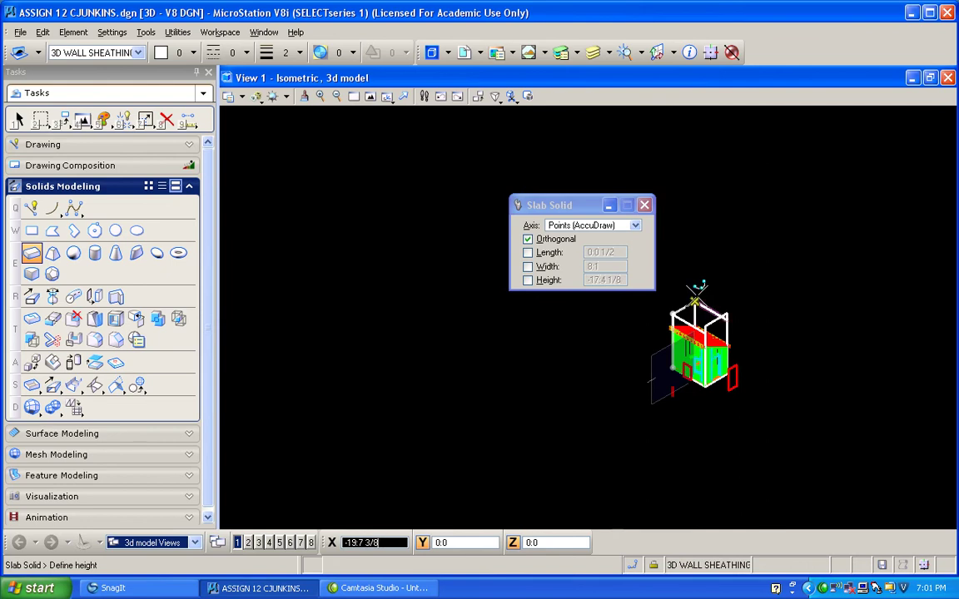
{"action": "left_click", "coordinate": [658, 290]}
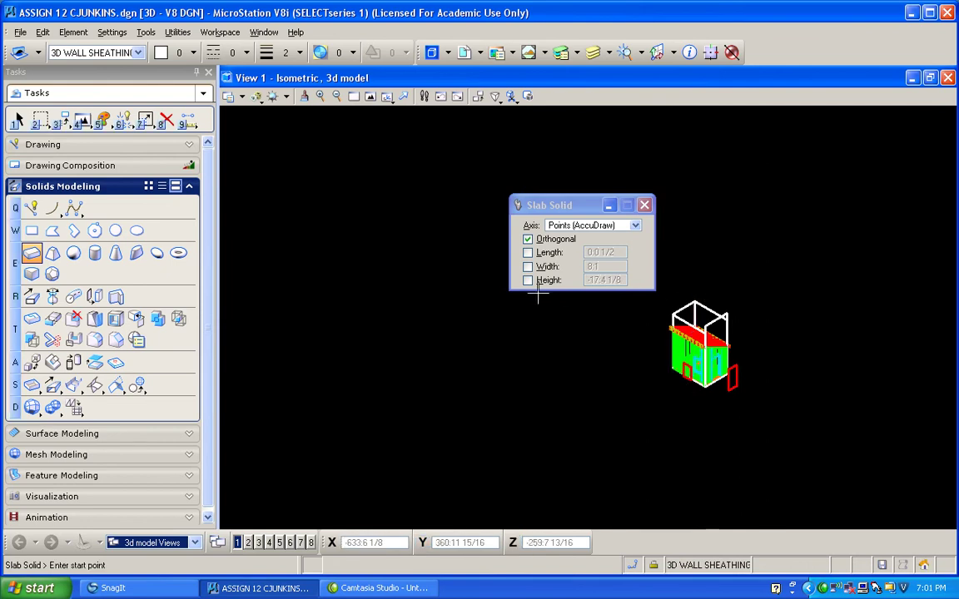
Rotate the view to Front and fit the whole model
{"action": "left_click", "coordinate": [387, 97]}
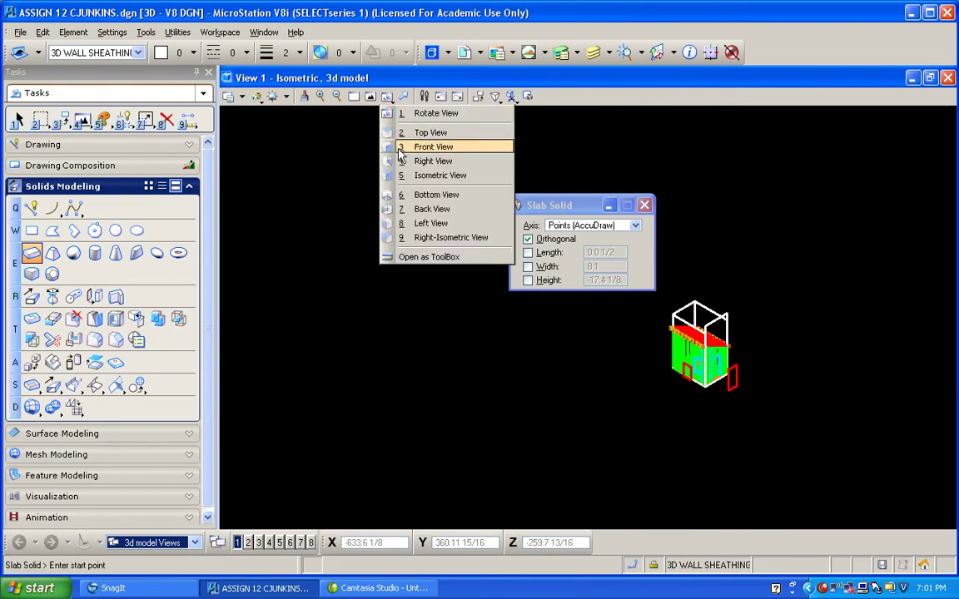
{"action": "left_click", "coordinate": [401, 148]}
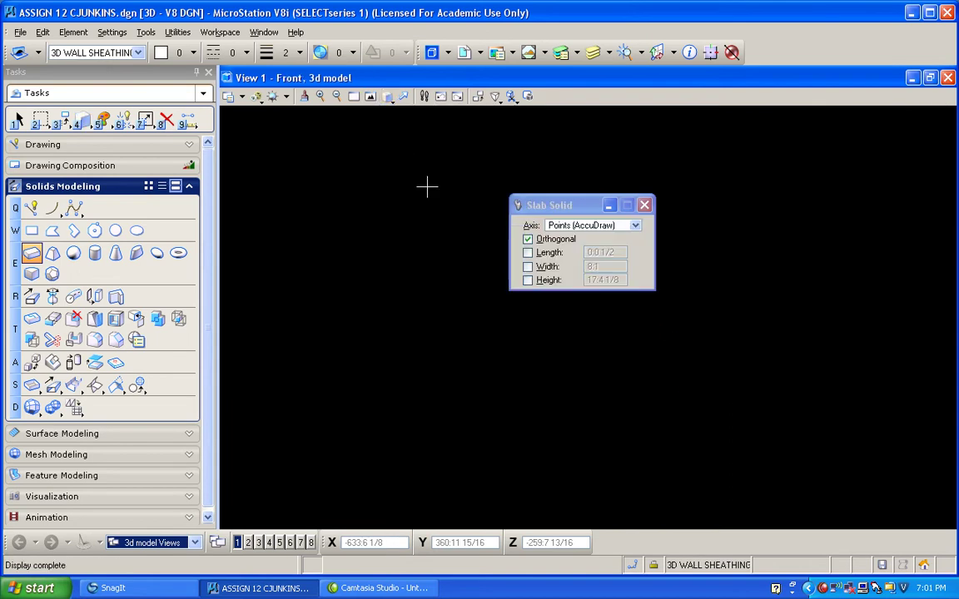
{"action": "left_click", "coordinate": [370, 96]}
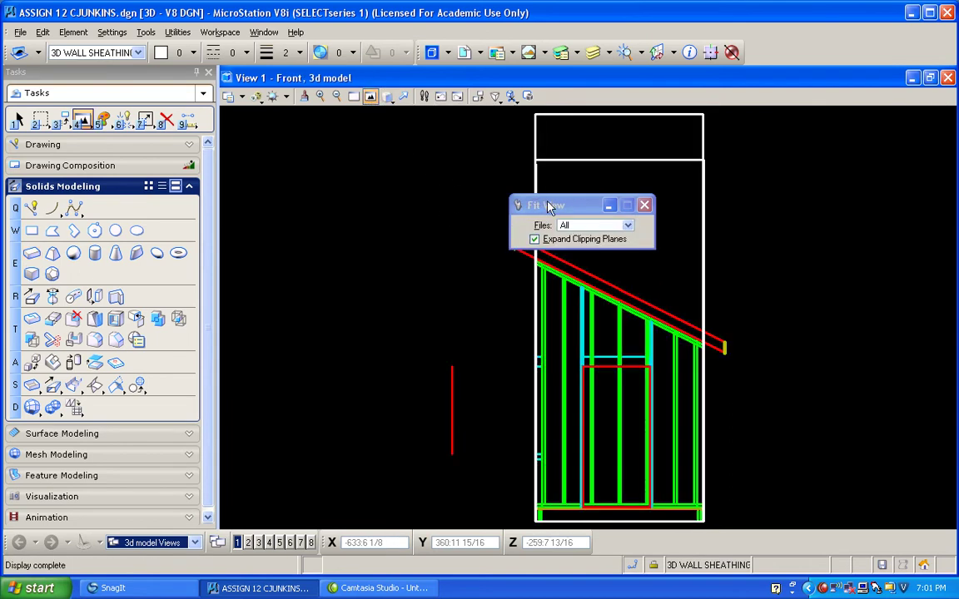
{"action": "left_click_drag", "start_coordinate": [548, 207], "coordinate": [771, 207]}
{"action": "scroll", "coordinate": [664, 262], "scroll_direction": "up", "scroll_amount": 2}
{"action": "scroll", "coordinate": [605, 265], "scroll_direction": "up", "scroll_amount": 2}
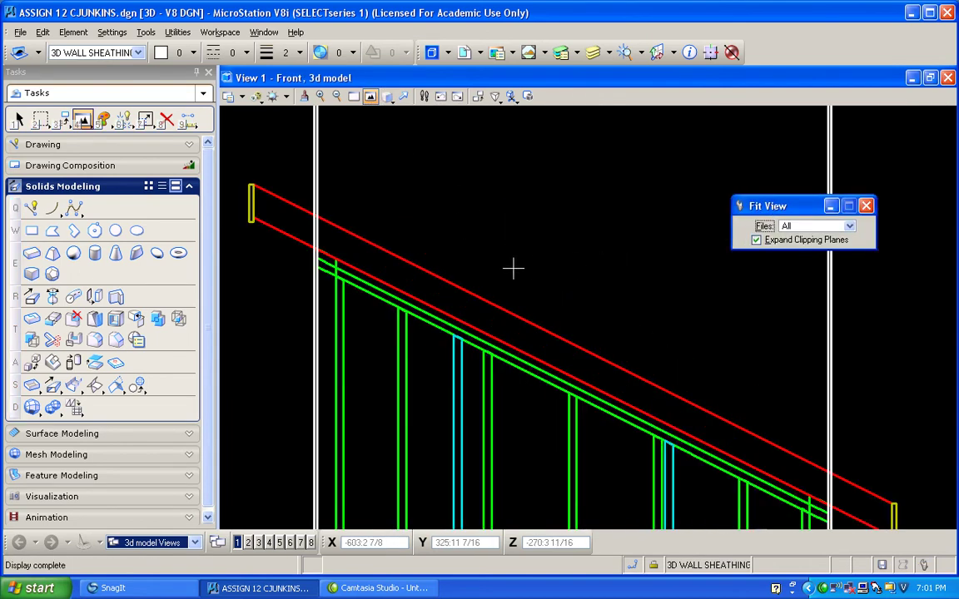
{"action": "scroll", "coordinate": [439, 268], "scroll_direction": "down", "scroll_amount": 1}
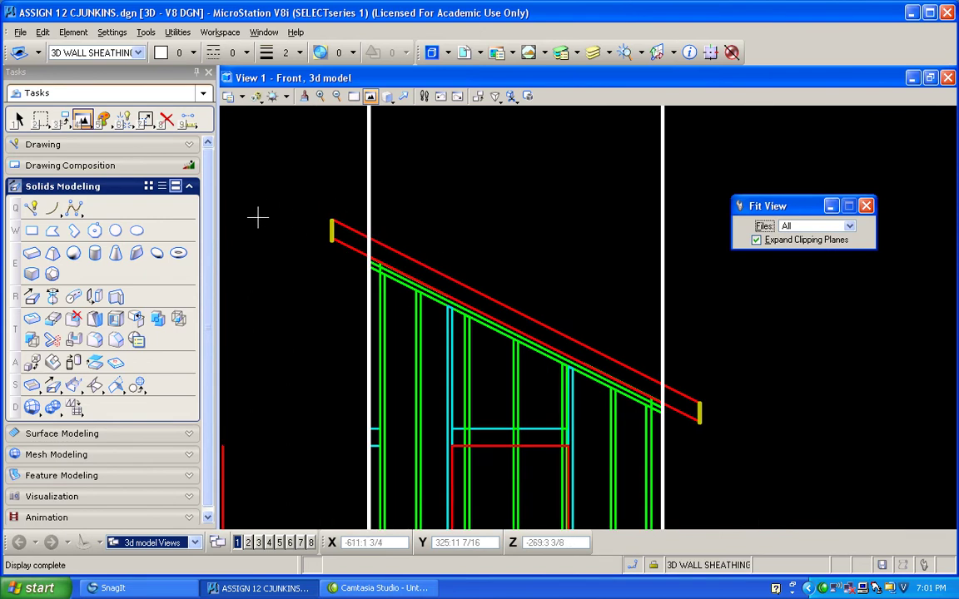
With the drawing-plane lock on, draw a closed SmartLine profile over the sloped rafter ends
{"action": "left_click", "coordinate": [654, 565]}
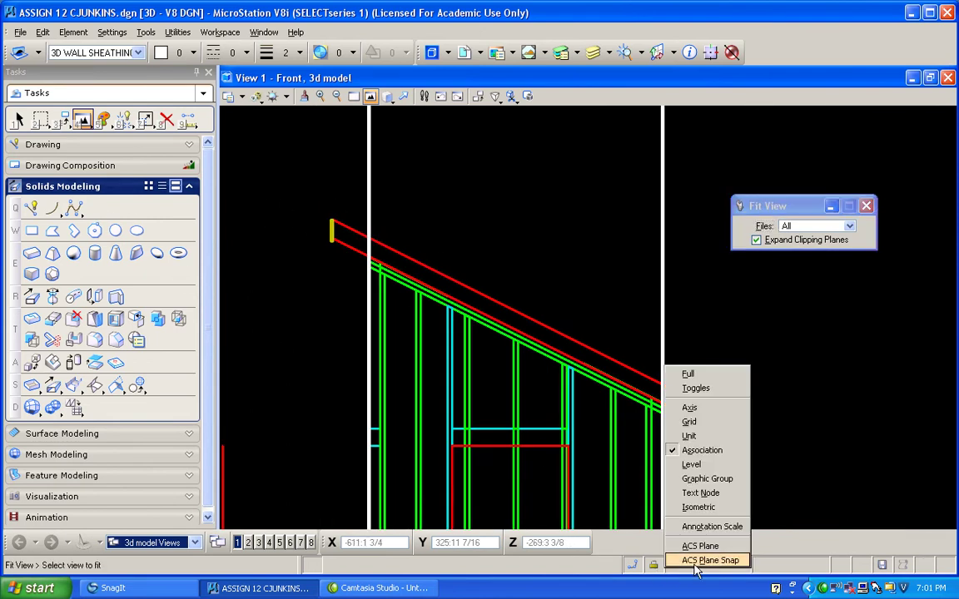
{"action": "left_click", "coordinate": [696, 563]}
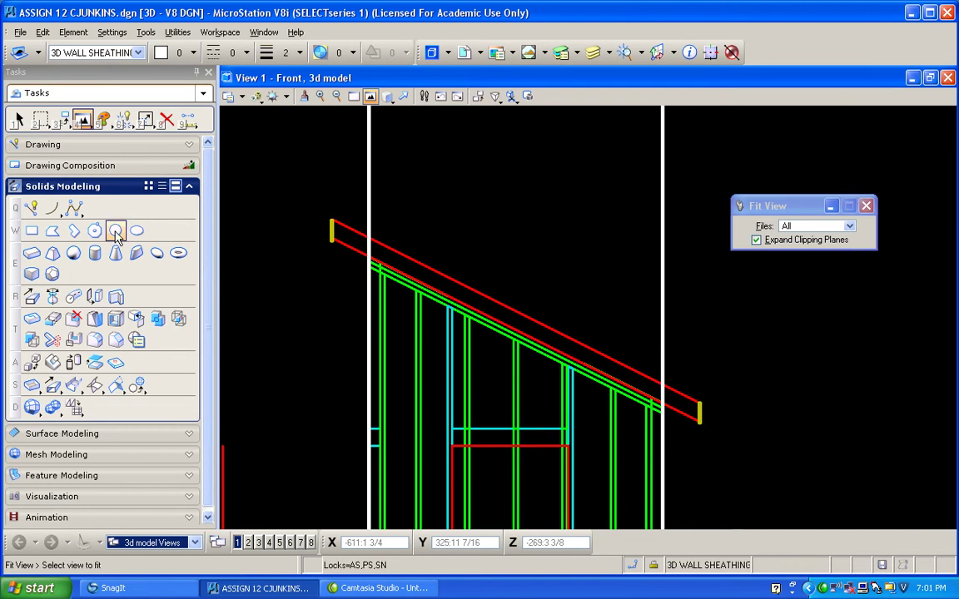
{"action": "left_click", "coordinate": [32, 209]}
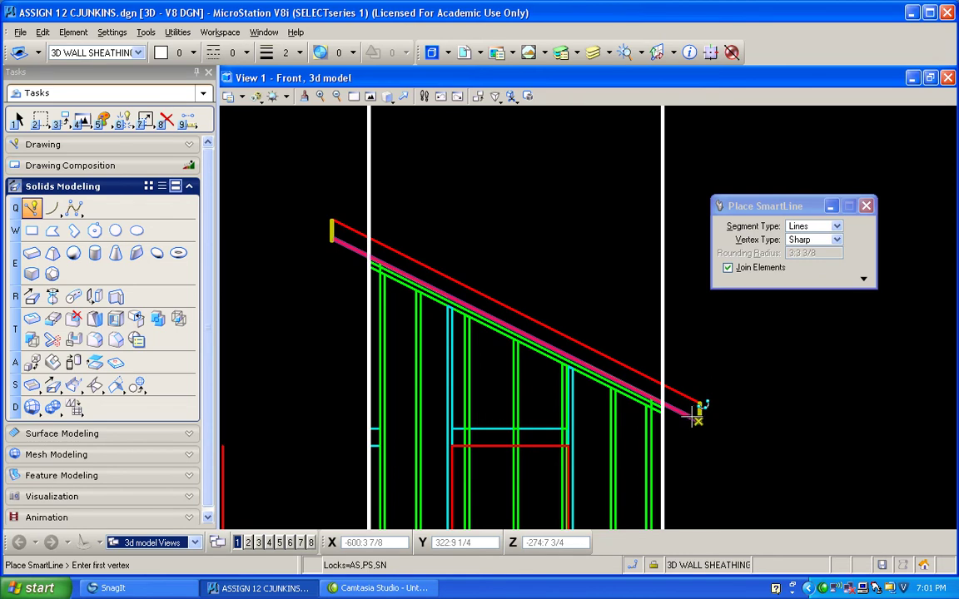
{"action": "left_click", "coordinate": [698, 416]}
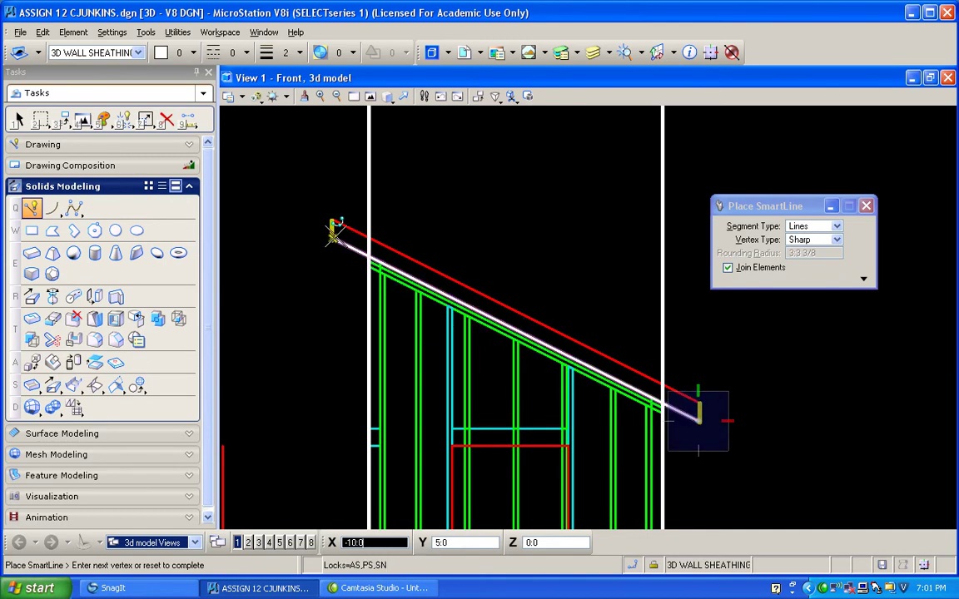
{"action": "left_click", "coordinate": [333, 232]}
{"action": "scroll", "coordinate": [333, 233], "scroll_direction": "down", "scroll_amount": 5}
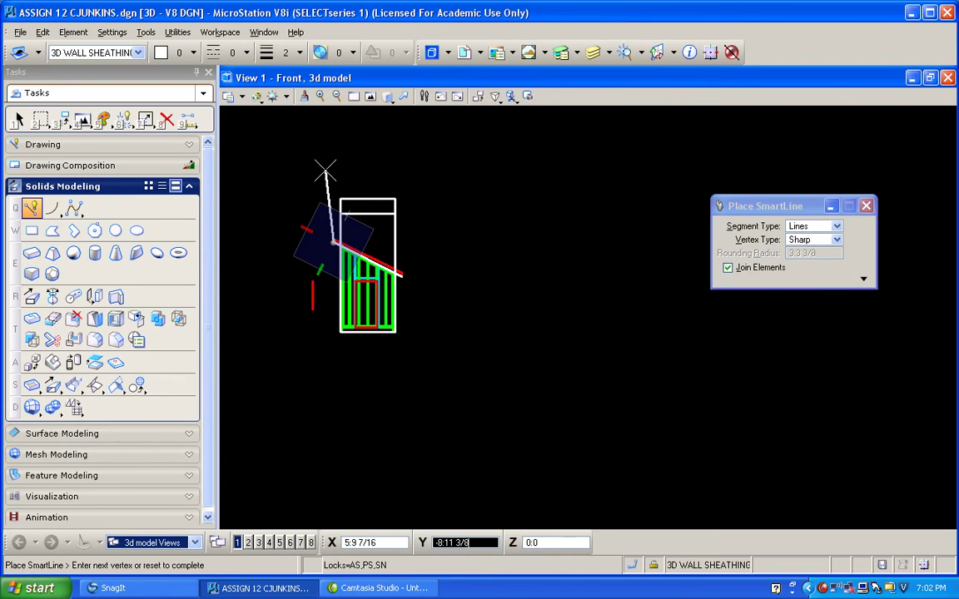
{"action": "scroll", "coordinate": [433, 200], "scroll_direction": "up", "scroll_amount": 5}
{"action": "left_click", "coordinate": [358, 354]}
{"action": "middle_click_drag", "start_coordinate": [663, 393], "coordinate": [703, 368]}
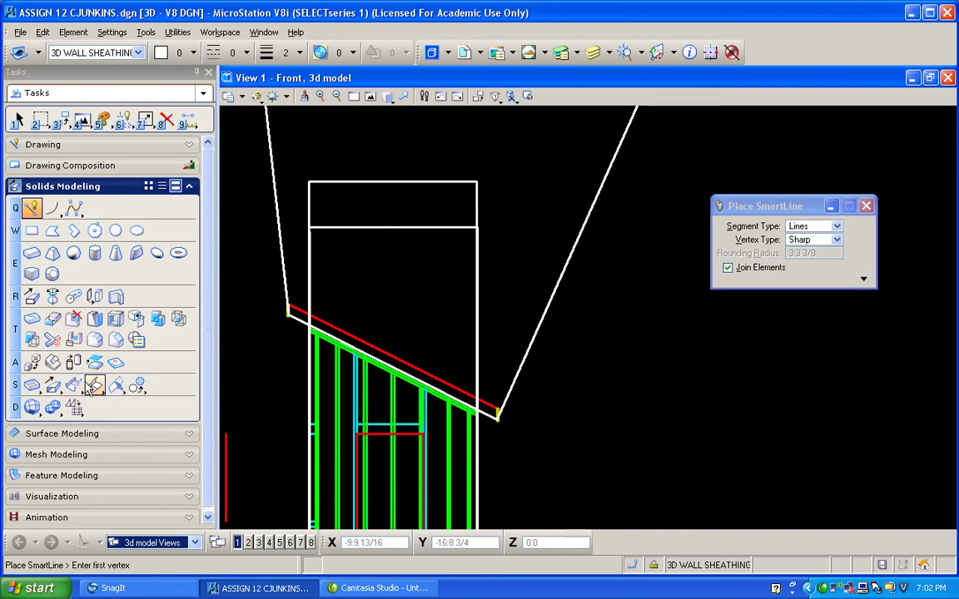
Cut the four wall sheathing solids with the SmartLine profile using Cut Solids by Curves
{"action": "left_click", "coordinate": [73, 341]}
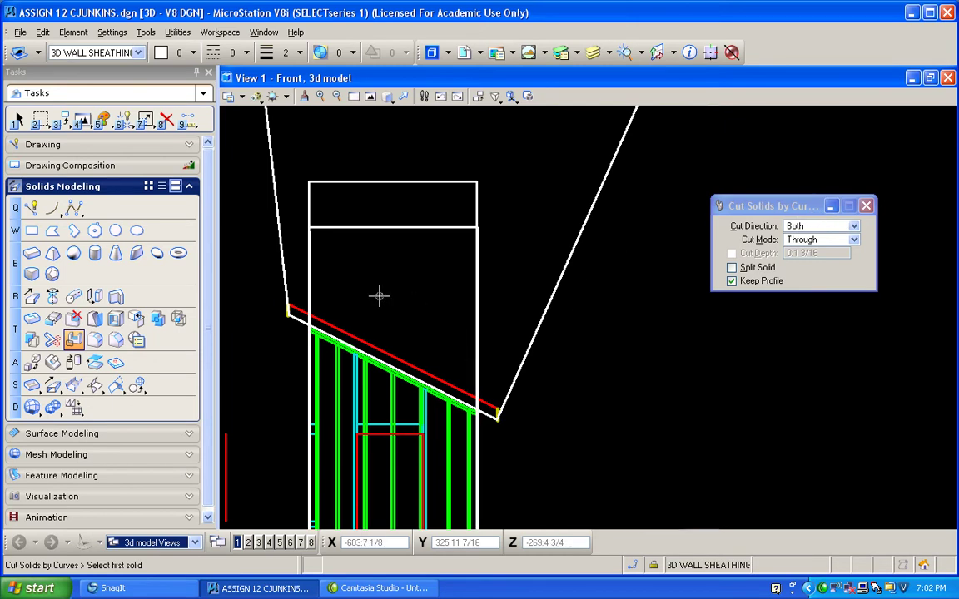
{"action": "left_click", "coordinate": [311, 274]}
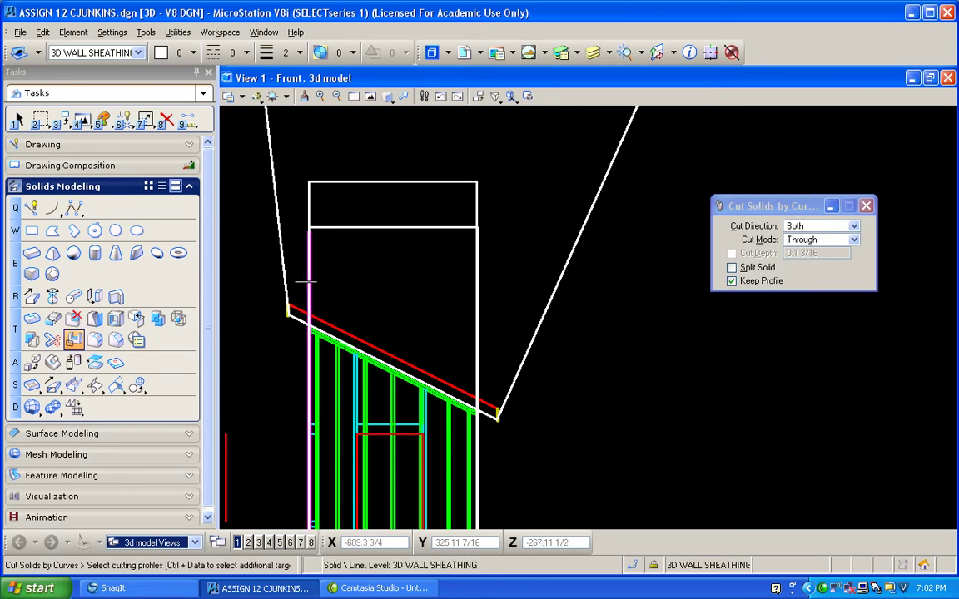
{"action": "left_click", "coordinate": [279, 268]}
{"action": "left_click", "coordinate": [260, 267]}
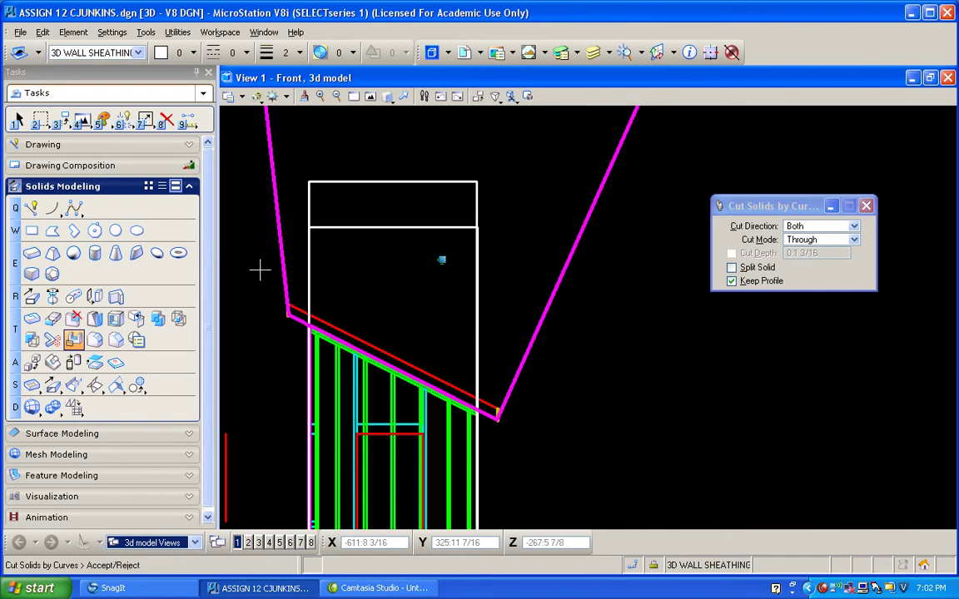
{"action": "left_click", "coordinate": [312, 201]}
{"action": "left_click", "coordinate": [274, 247]}
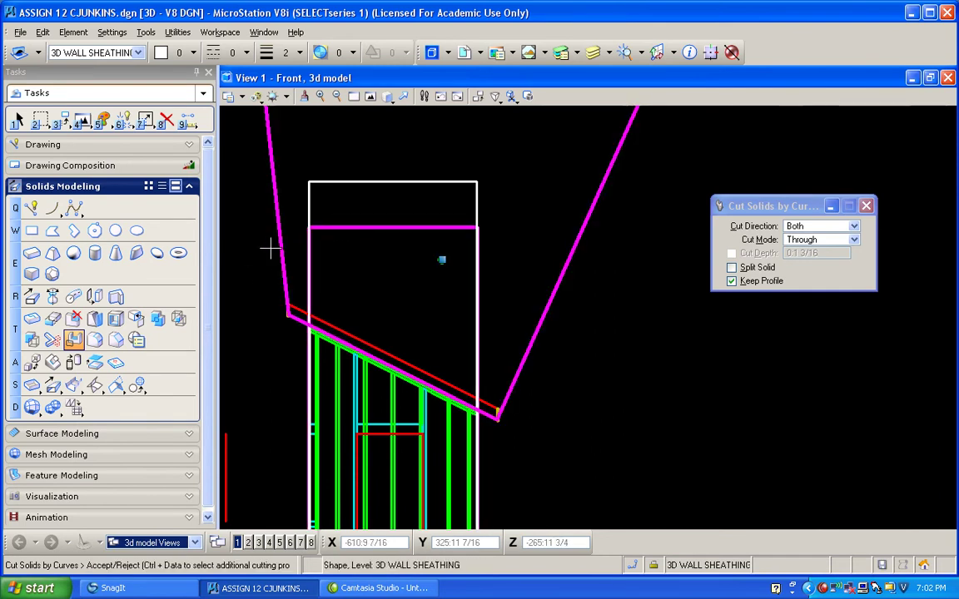
{"action": "left_click", "coordinate": [308, 216]}
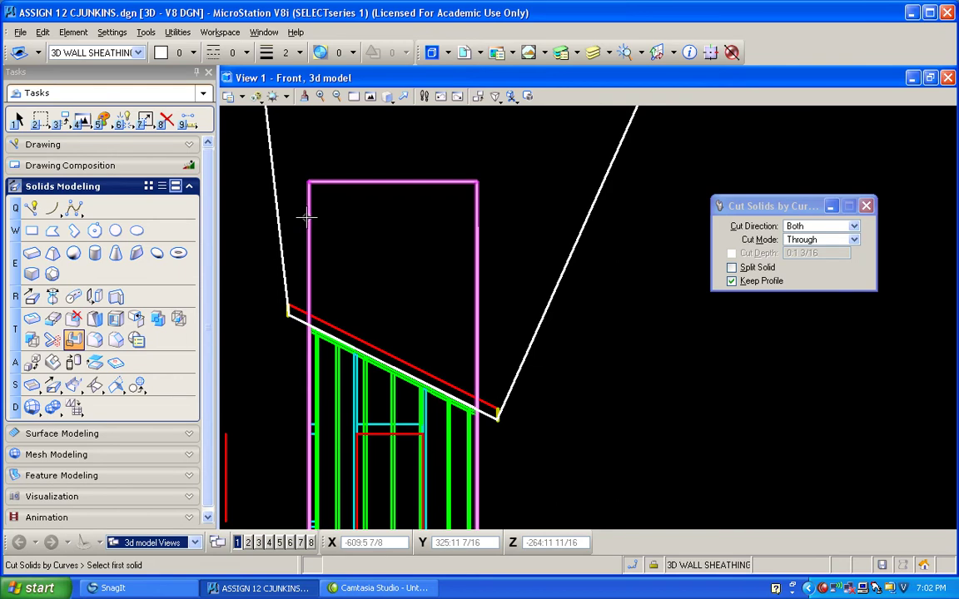
{"action": "left_click", "coordinate": [312, 205]}
{"action": "left_click", "coordinate": [283, 221]}
{"action": "left_click", "coordinate": [264, 233]}
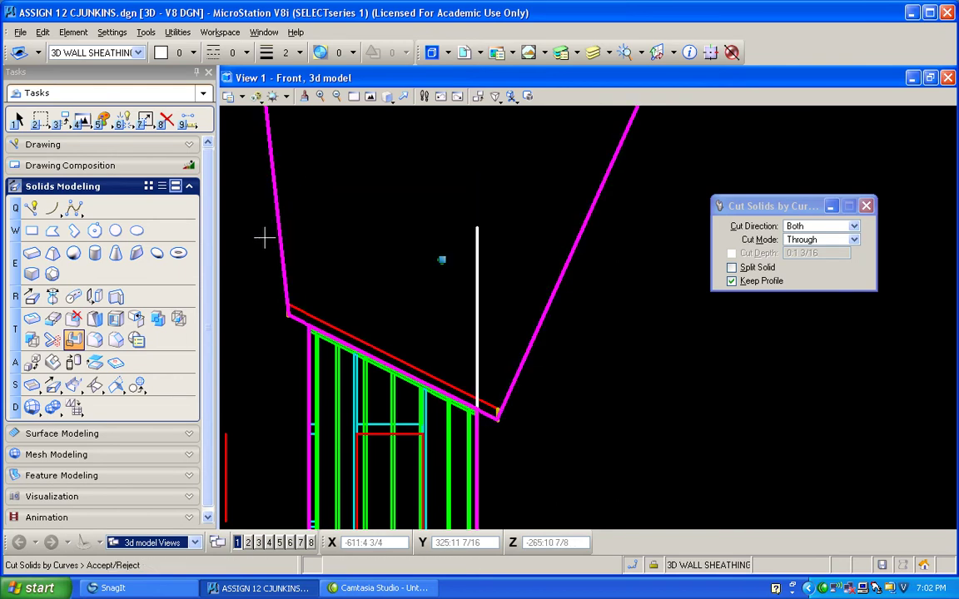
{"action": "left_click", "coordinate": [469, 232]}
{"action": "left_click", "coordinate": [279, 250]}
{"action": "left_click", "coordinate": [337, 226]}
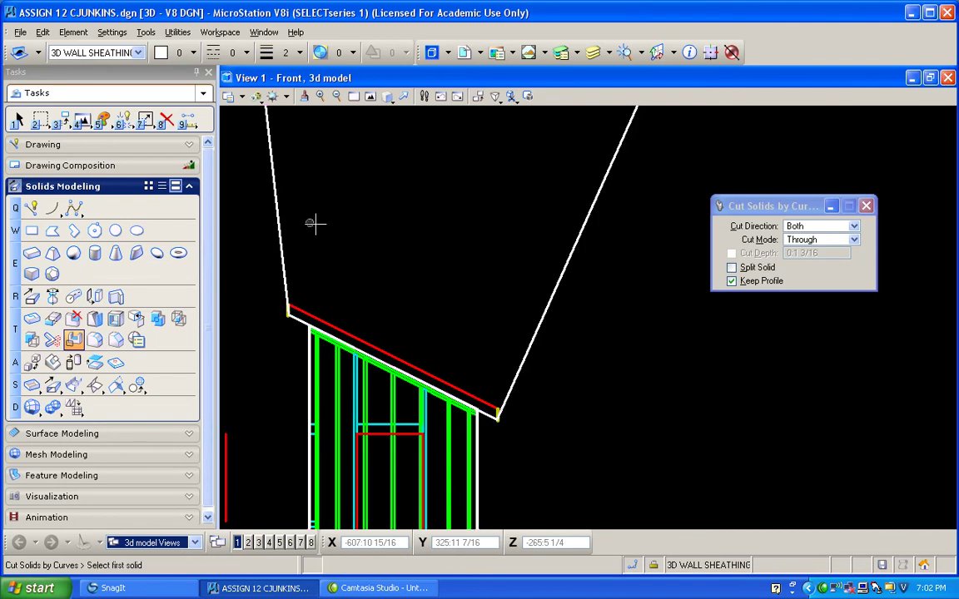
Delete the white cutting outline, then show the shed in Isometric view fitted to the window
{"action": "left_click", "coordinate": [166, 120]}
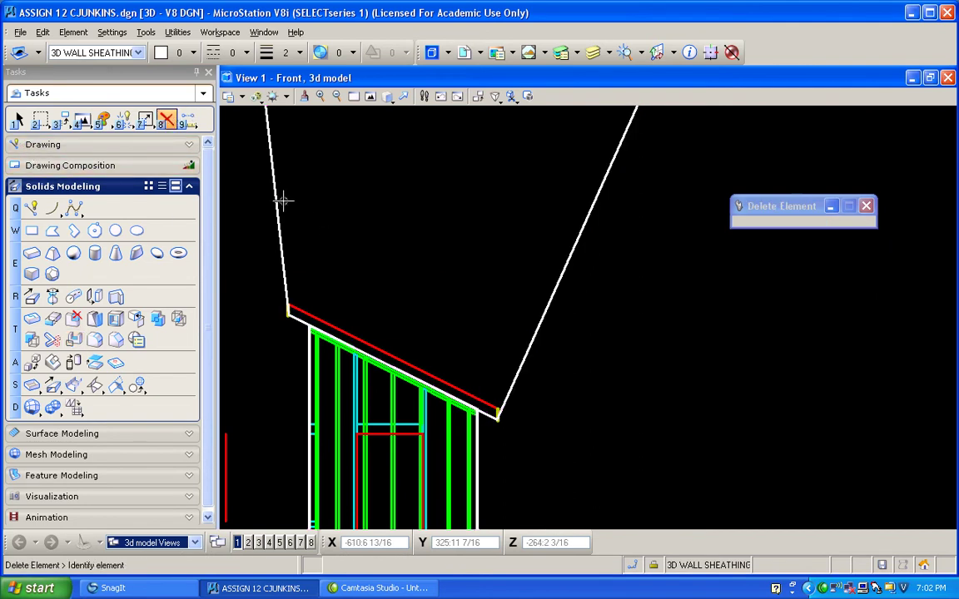
{"action": "left_click", "coordinate": [278, 202]}
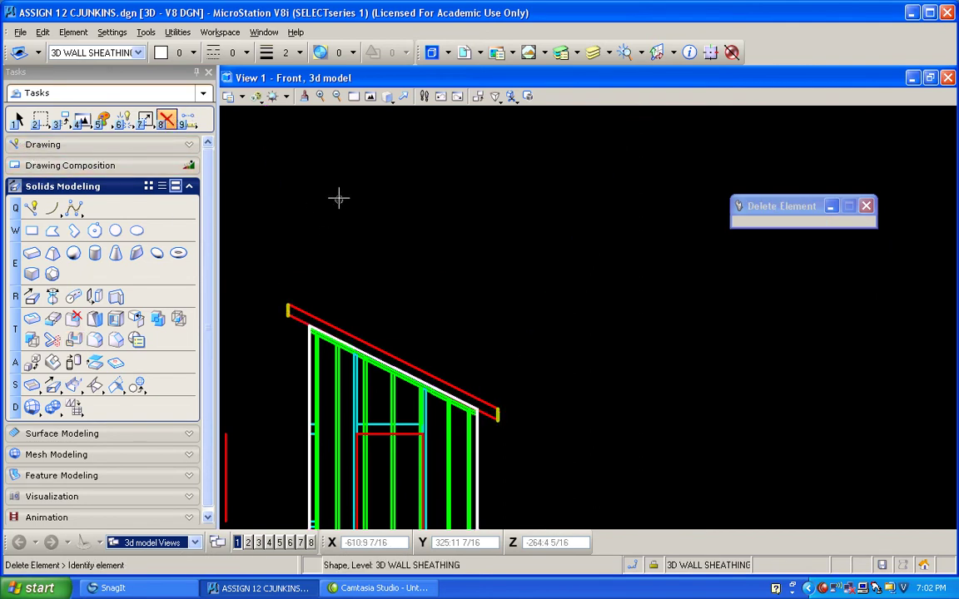
{"action": "left_click", "coordinate": [387, 97]}
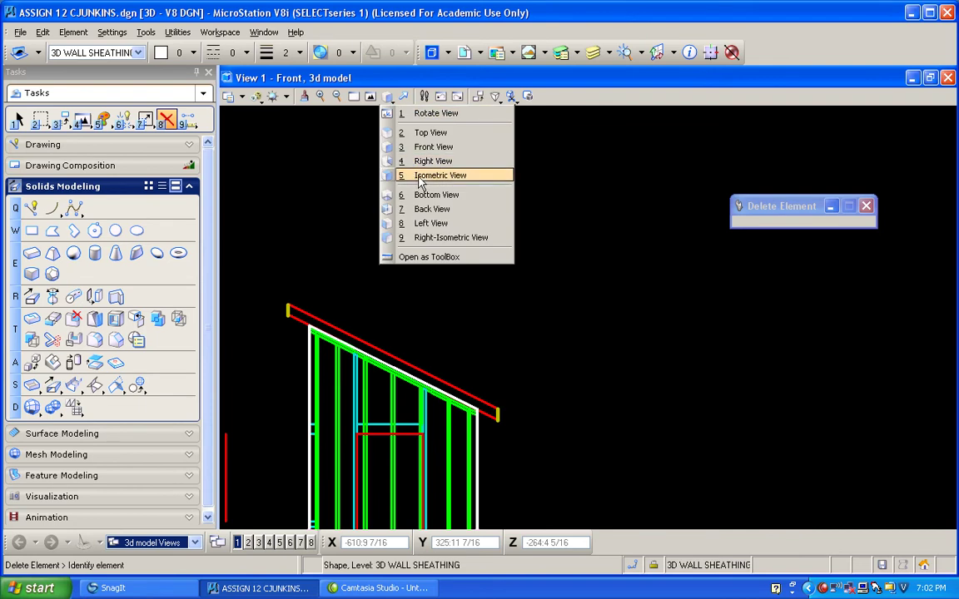
{"action": "left_click", "coordinate": [421, 176]}
{"action": "left_click", "coordinate": [370, 96]}
{"action": "scroll", "coordinate": [558, 379], "scroll_direction": "up", "scroll_amount": 2}
{"action": "scroll", "coordinate": [587, 378], "scroll_direction": "down", "scroll_amount": 2}
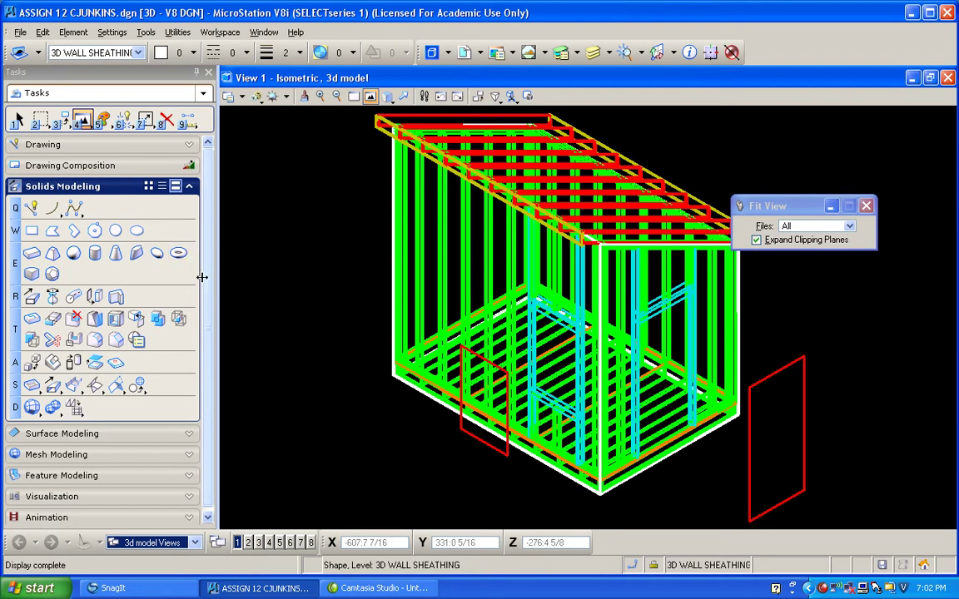
{"action": "scroll", "coordinate": [572, 453], "scroll_direction": "up", "scroll_amount": 3}
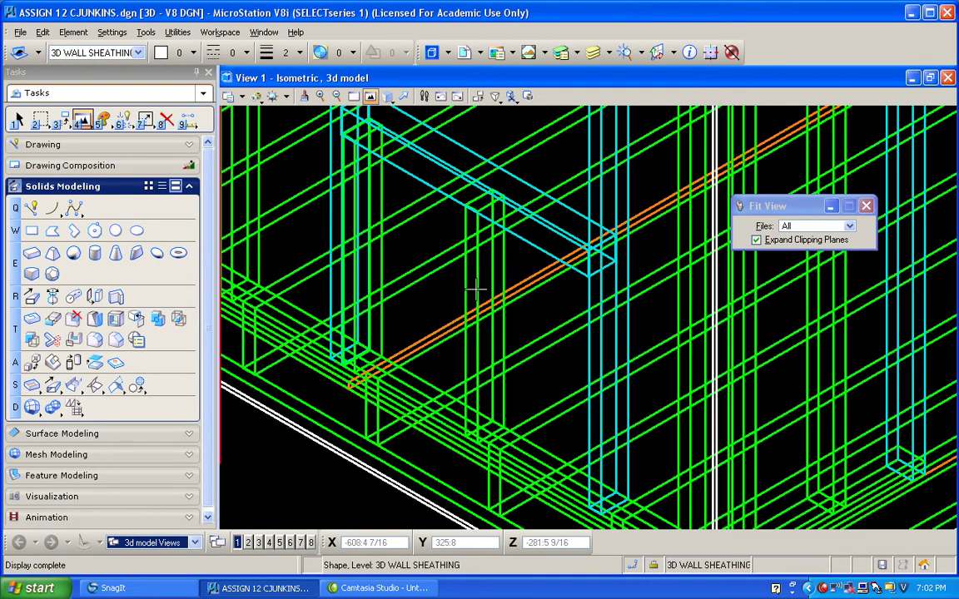
{"action": "scroll", "coordinate": [476, 290], "scroll_direction": "down", "scroll_amount": 4}
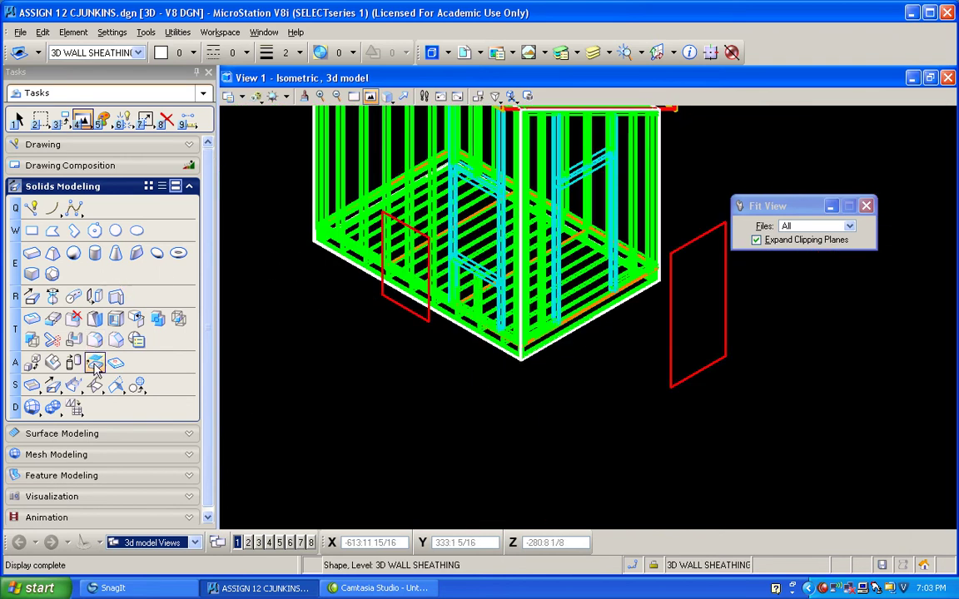
Cut the window and door openings through the sheathing using the red window and door shapes
{"action": "left_click", "coordinate": [73, 340]}
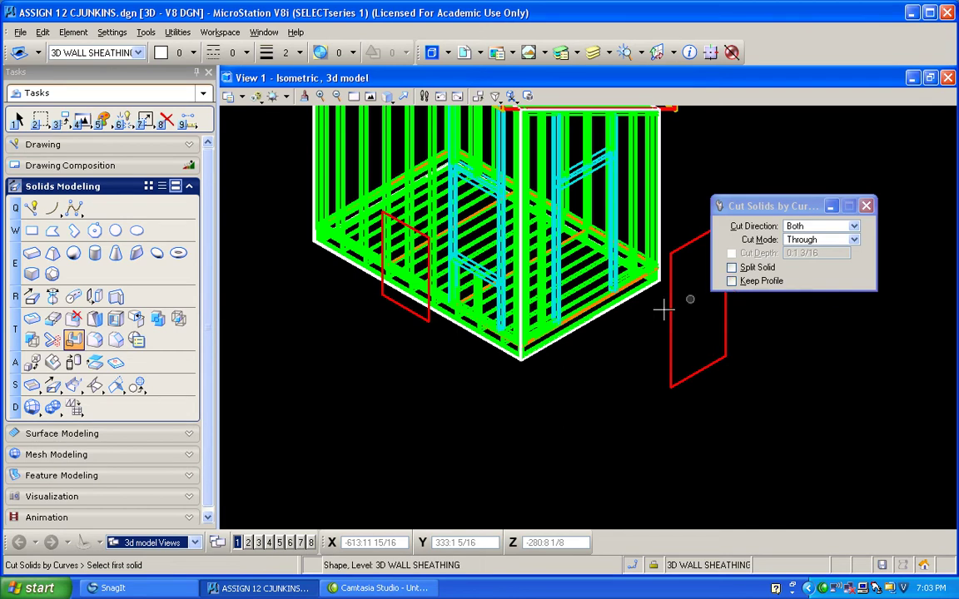
{"action": "left_click", "coordinate": [496, 356]}
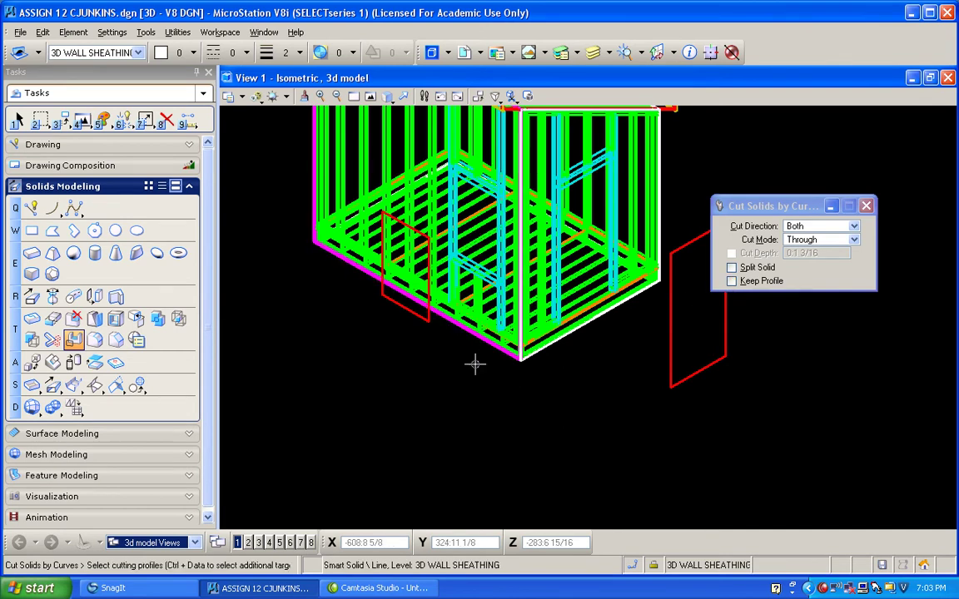
{"action": "left_click", "coordinate": [407, 319]}
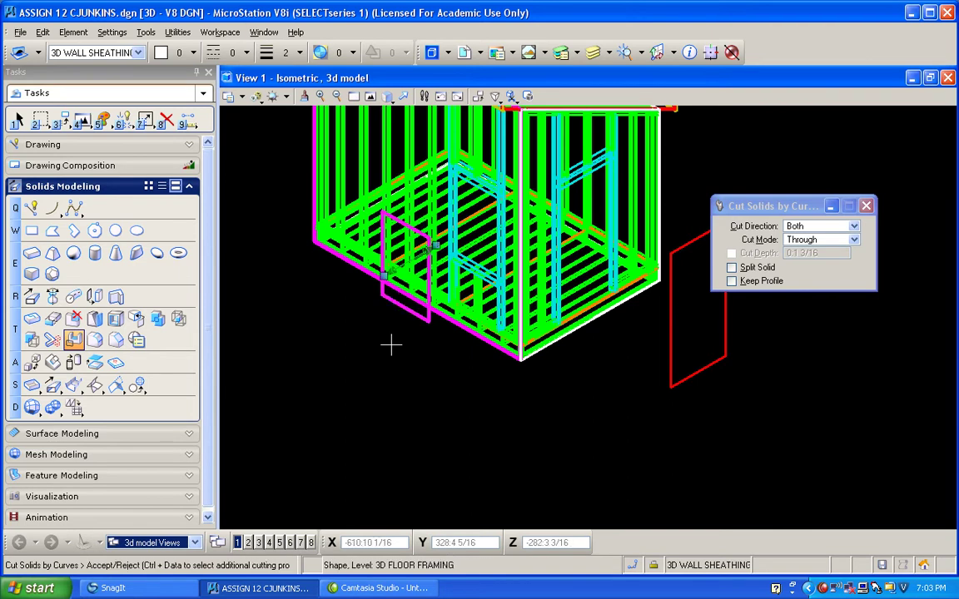
{"action": "left_click", "coordinate": [390, 344]}
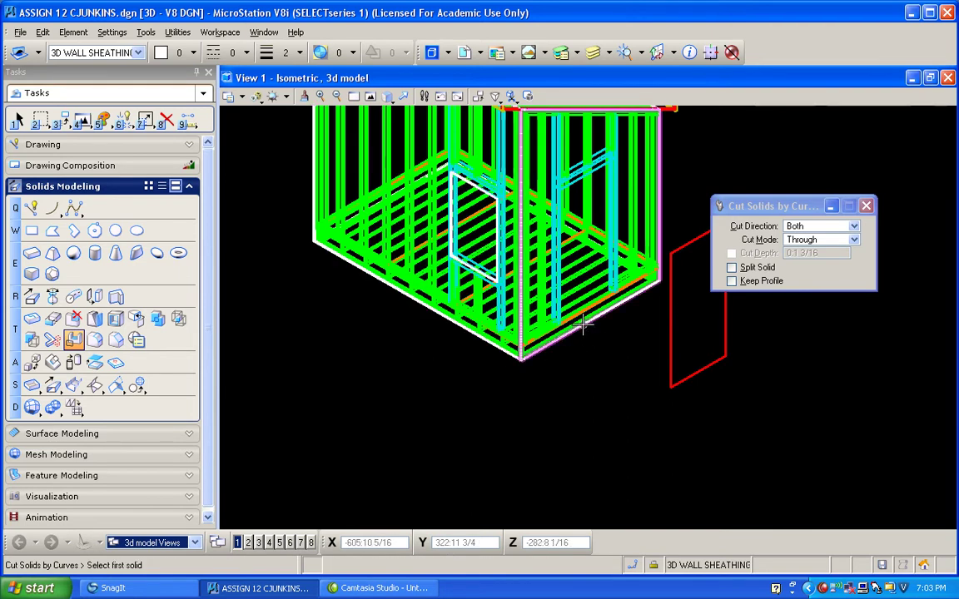
{"action": "left_click", "coordinate": [613, 341]}
{"action": "left_click", "coordinate": [667, 341]}
{"action": "left_click", "coordinate": [616, 363]}
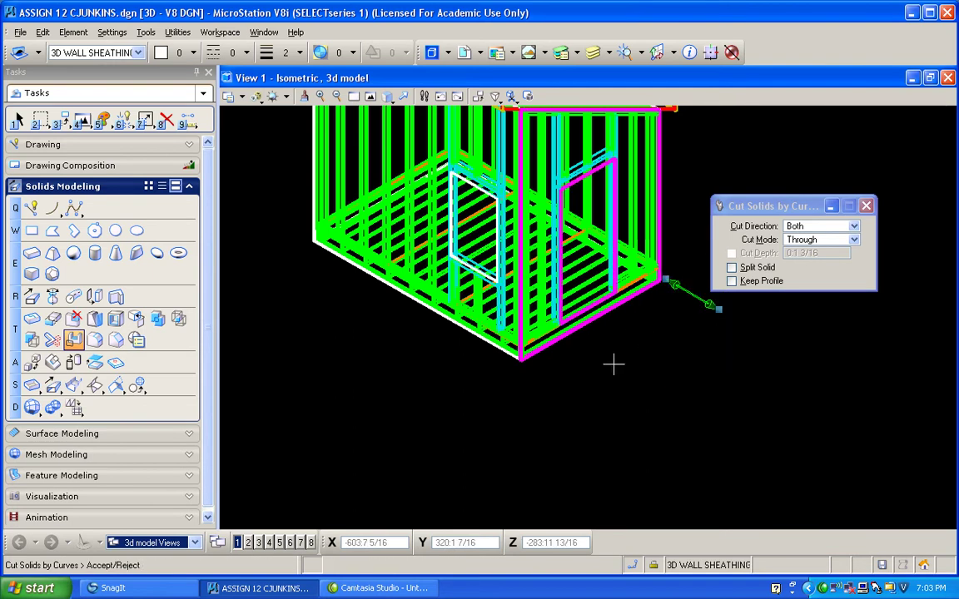
Render the view as Illustration With Shadows and pan to show the whole shed
{"action": "left_click", "coordinate": [272, 96]}
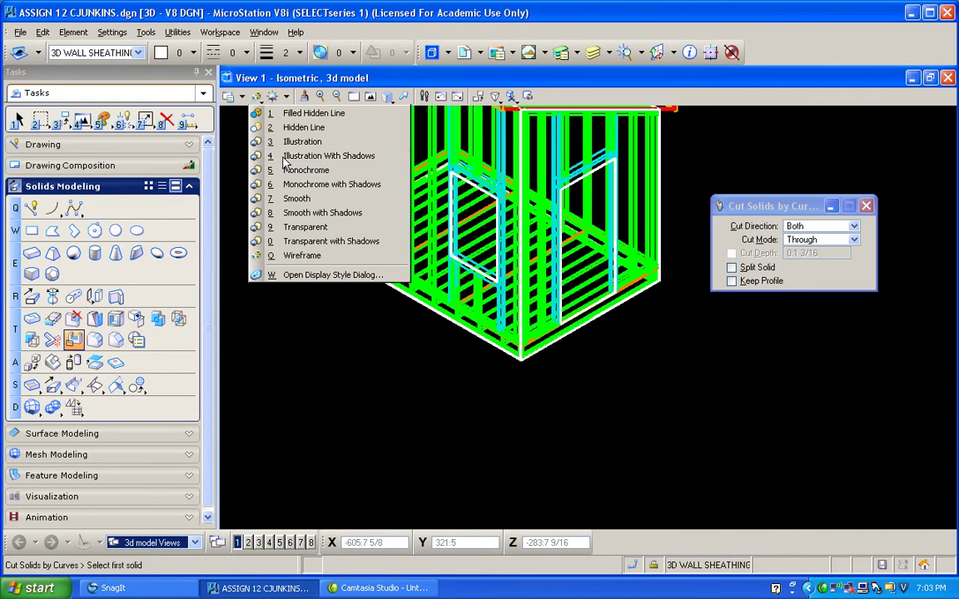
{"action": "left_click", "coordinate": [285, 159]}
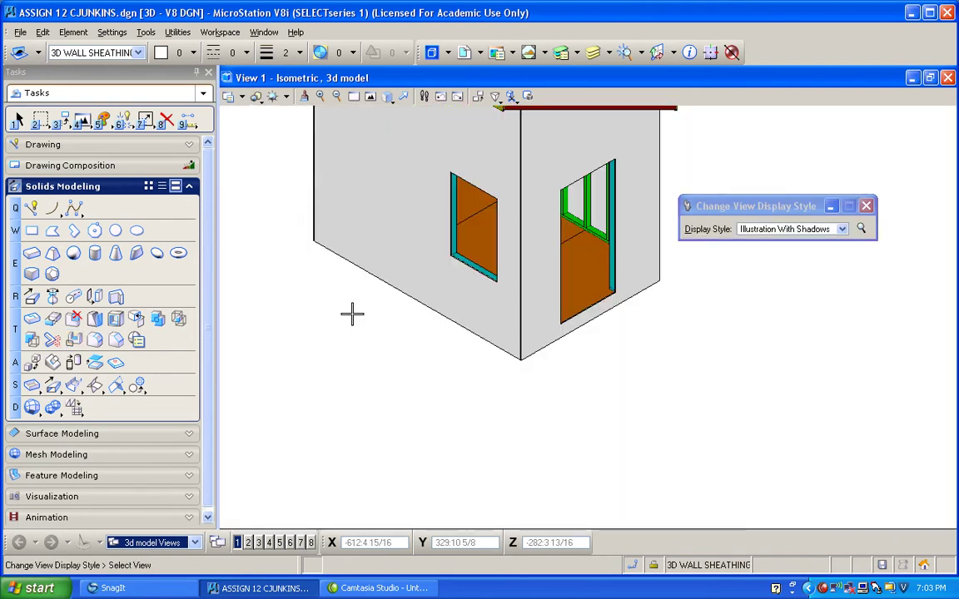
{"action": "middle_click_drag", "start_coordinate": [349, 315], "coordinate": [376, 363]}
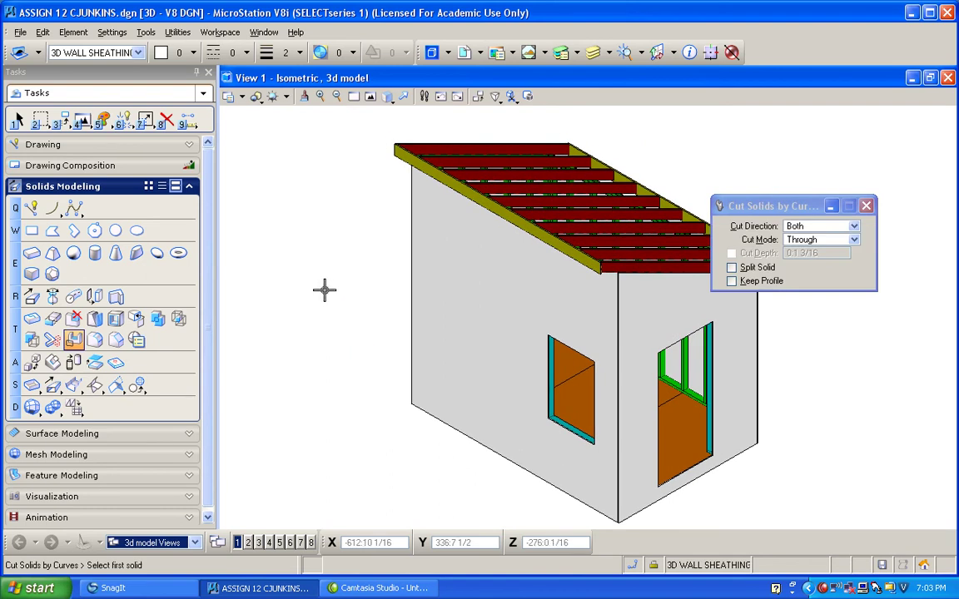
Make 3D ROOF SHEATHING the active level, zoom on the roof and turn off a drawing lock
{"action": "left_click", "coordinate": [138, 53]}
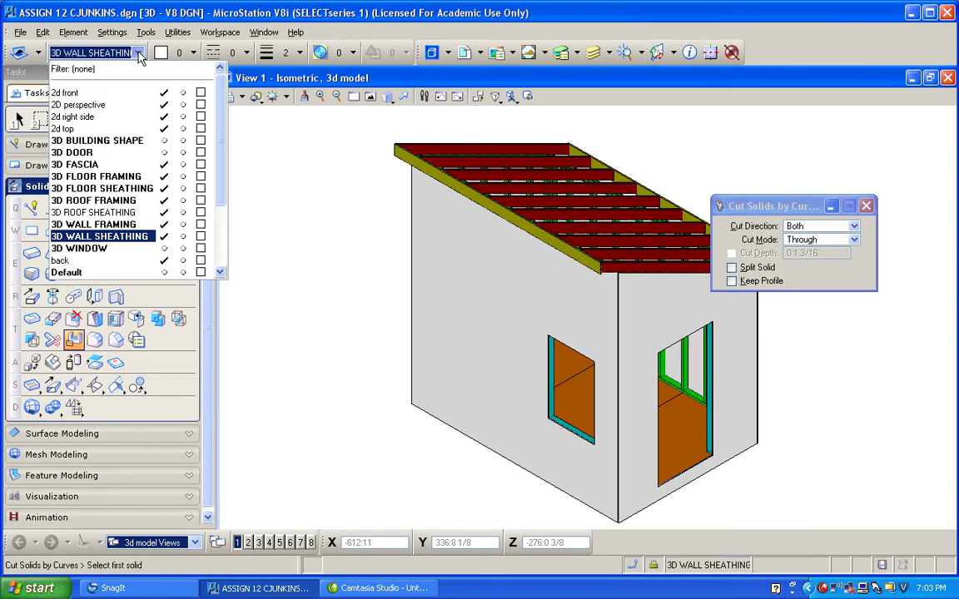
{"action": "left_click", "coordinate": [133, 213]}
{"action": "left_click_drag", "start_coordinate": [783, 205], "coordinate": [866, 155]}
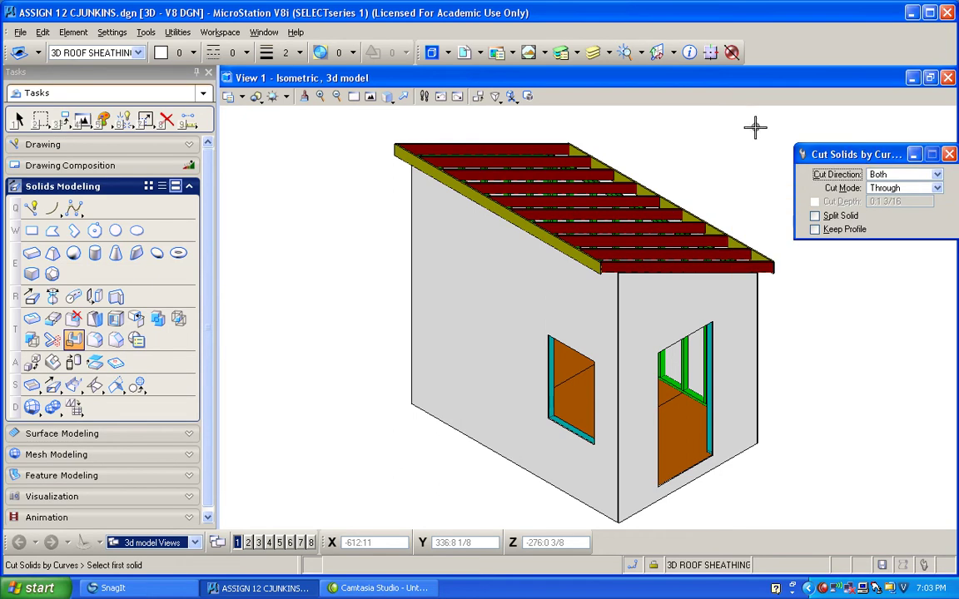
{"action": "scroll", "coordinate": [743, 160], "scroll_direction": "up", "scroll_amount": 2}
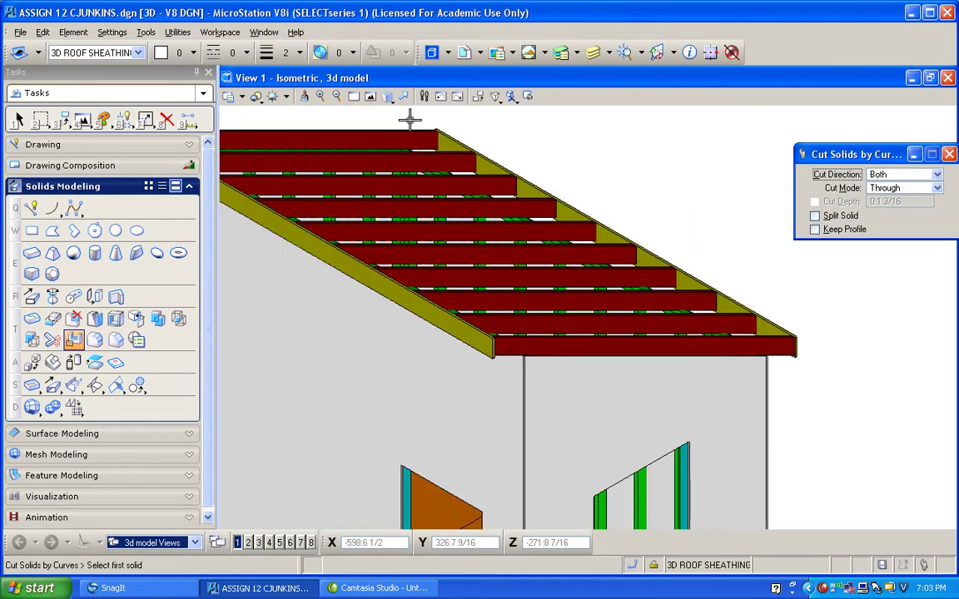
{"action": "left_click", "coordinate": [656, 569]}
{"action": "left_click", "coordinate": [745, 569]}
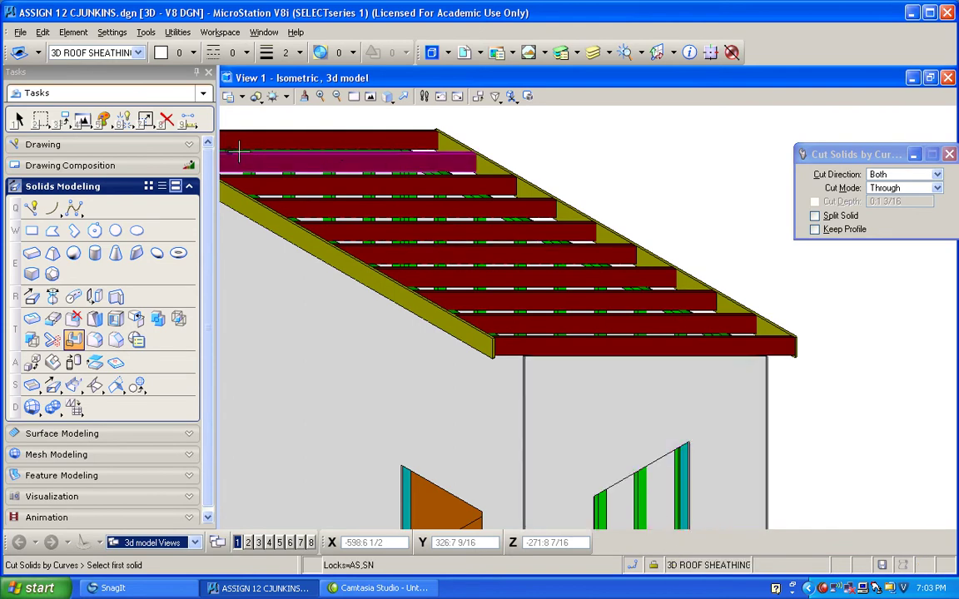
Start a slab solid at the rafter end corner and set its length to the front rafter's end
{"action": "left_click", "coordinate": [31, 255]}
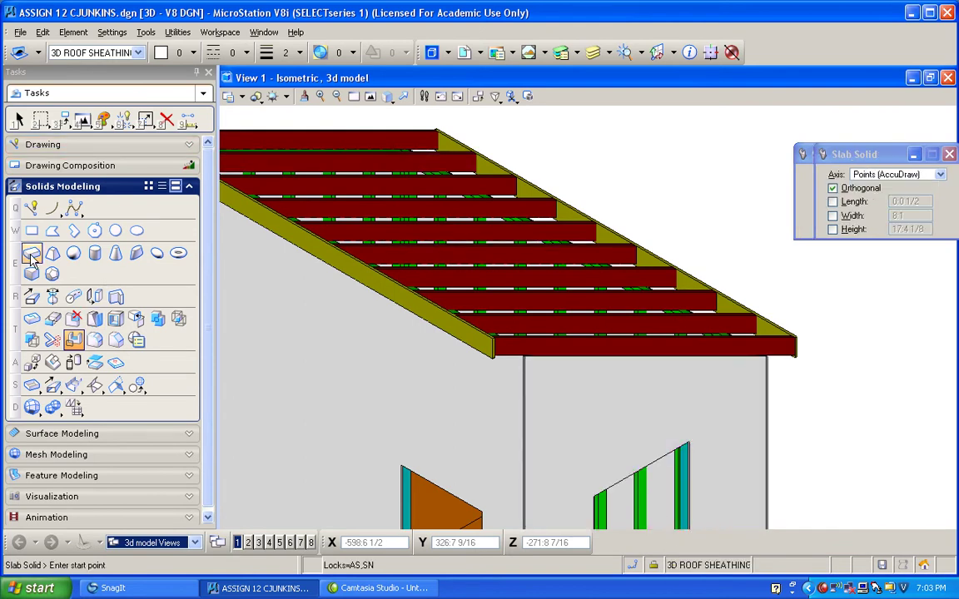
{"action": "left_click", "coordinate": [492, 326]}
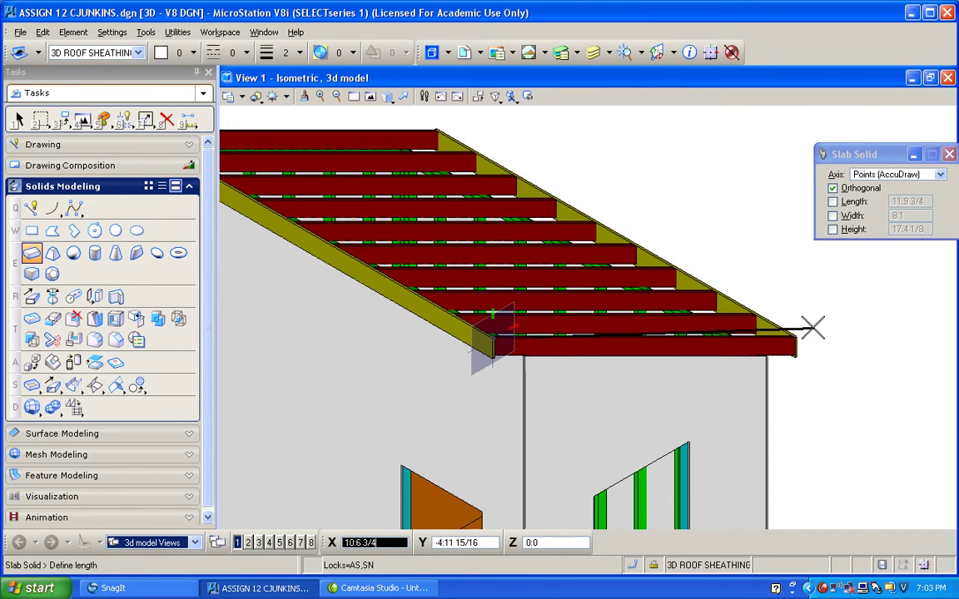
{"action": "scroll", "coordinate": [800, 334], "scroll_direction": "up", "scroll_amount": 3}
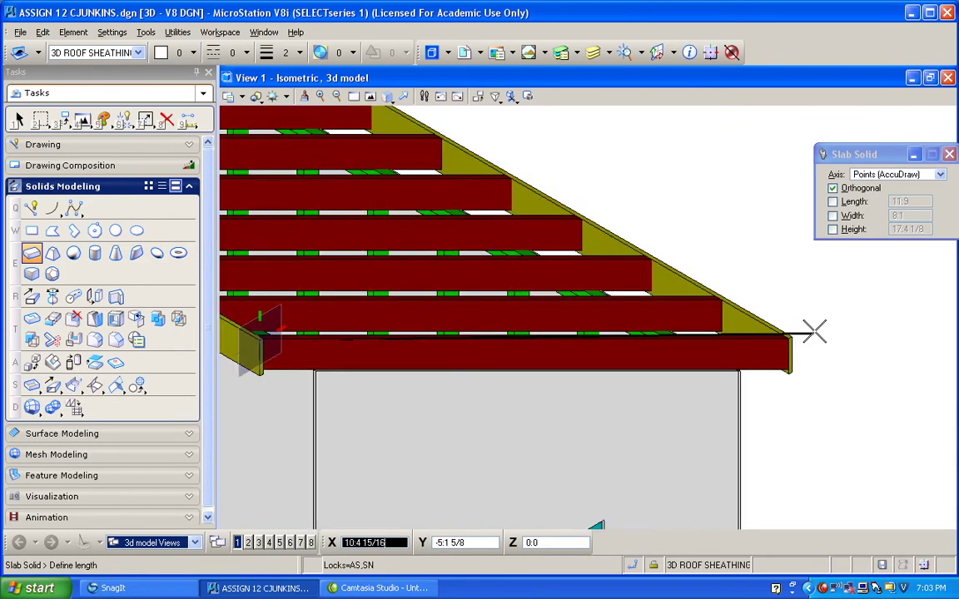
{"action": "right_click", "coordinate": [797, 334]}
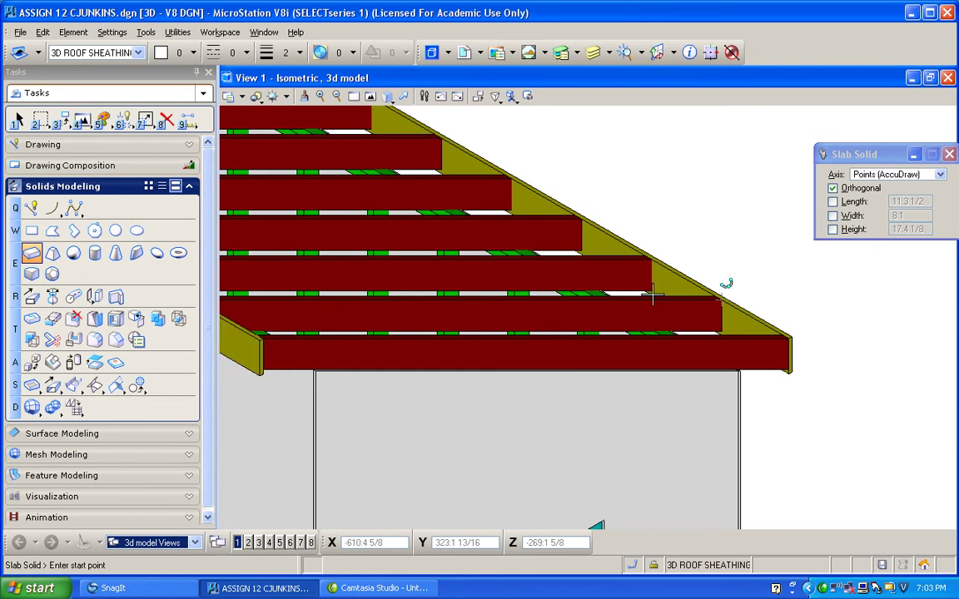
{"action": "left_click", "coordinate": [787, 335]}
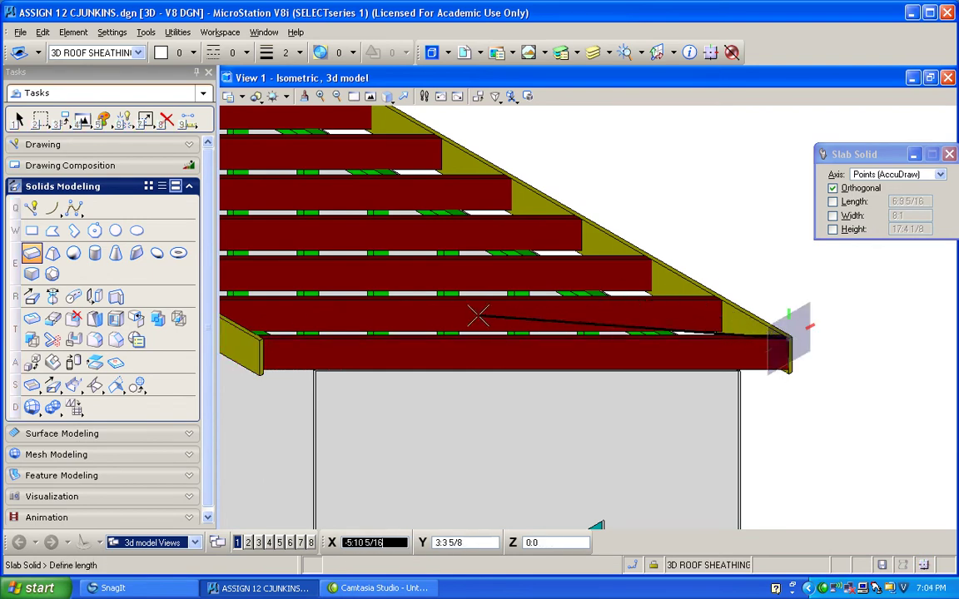
{"action": "left_click", "coordinate": [266, 333]}
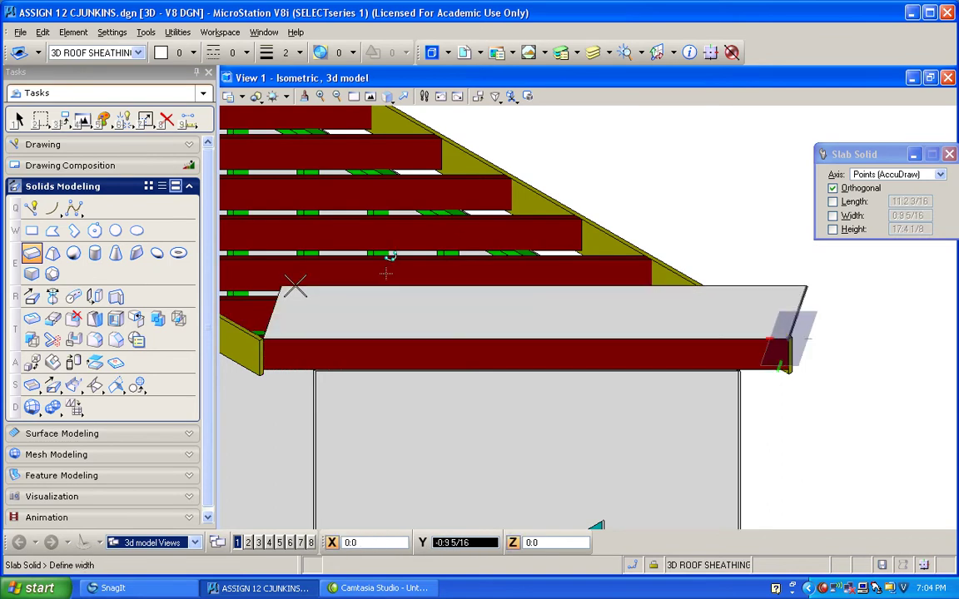
Enter a 0.5 width and accept the height to create the half-inch sheathing slab
{"action": "type", "text": ".5"}
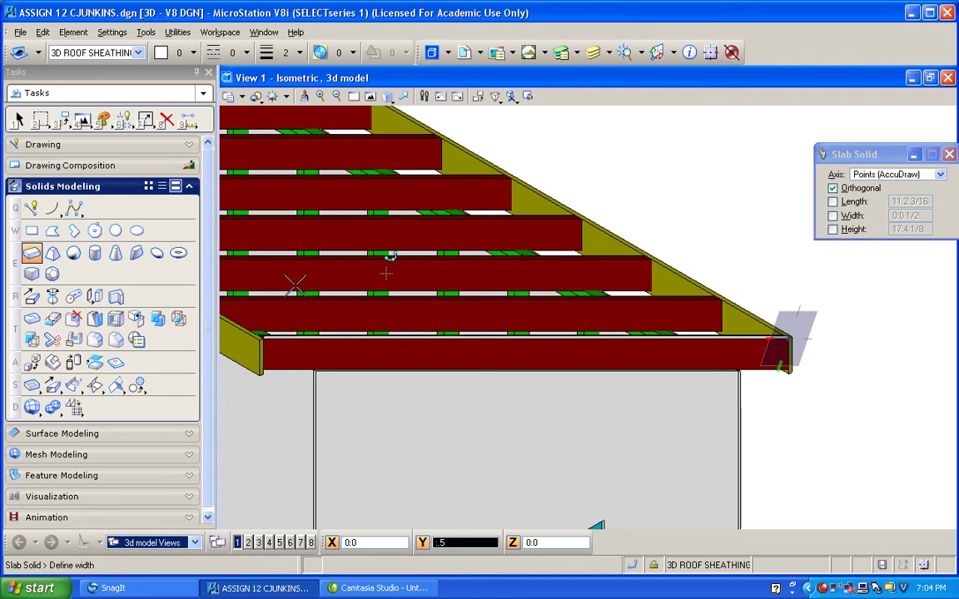
{"action": "left_click", "coordinate": [388, 270]}
{"action": "scroll", "coordinate": [516, 258], "scroll_direction": "down", "scroll_amount": 3}
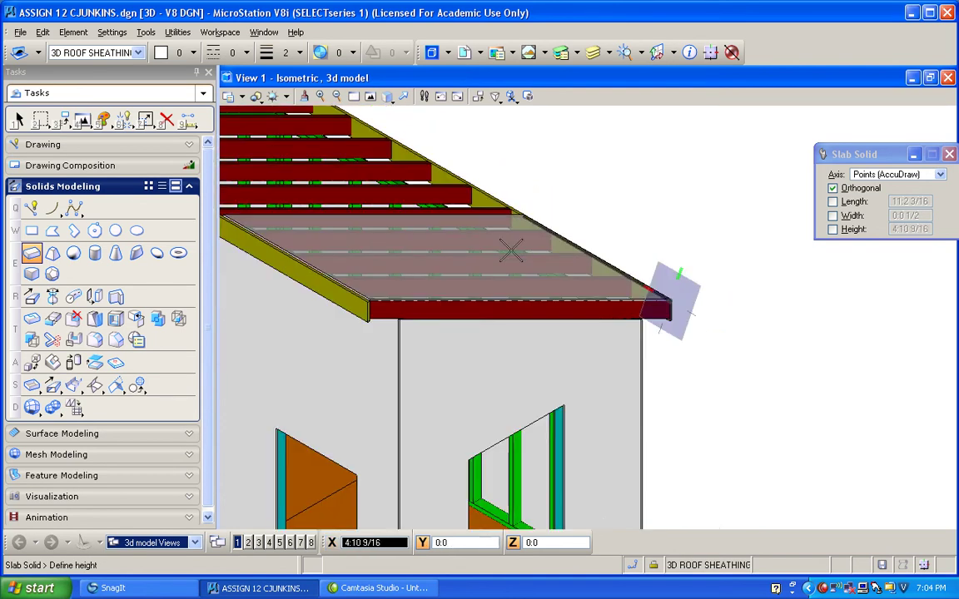
{"action": "middle_click_drag", "start_coordinate": [519, 266], "coordinate": [432, 232]}
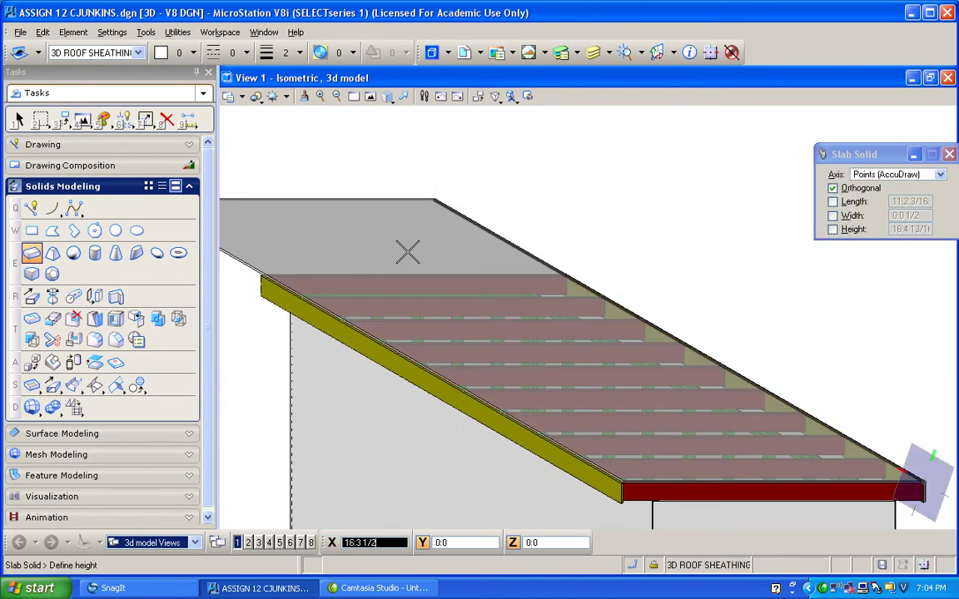
{"action": "scroll", "coordinate": [261, 265], "scroll_direction": "up", "scroll_amount": 3}
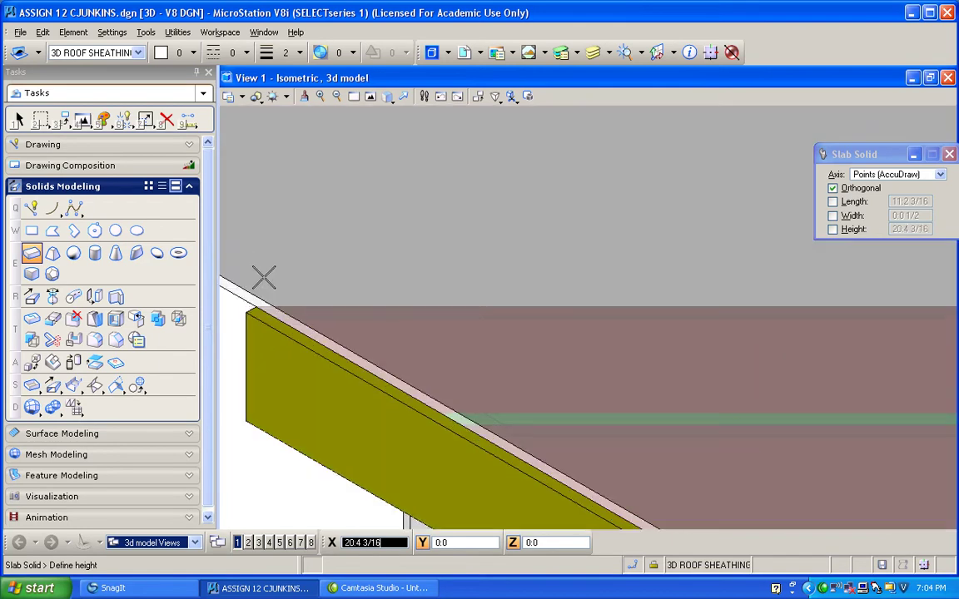
{"action": "left_click", "coordinate": [259, 301]}
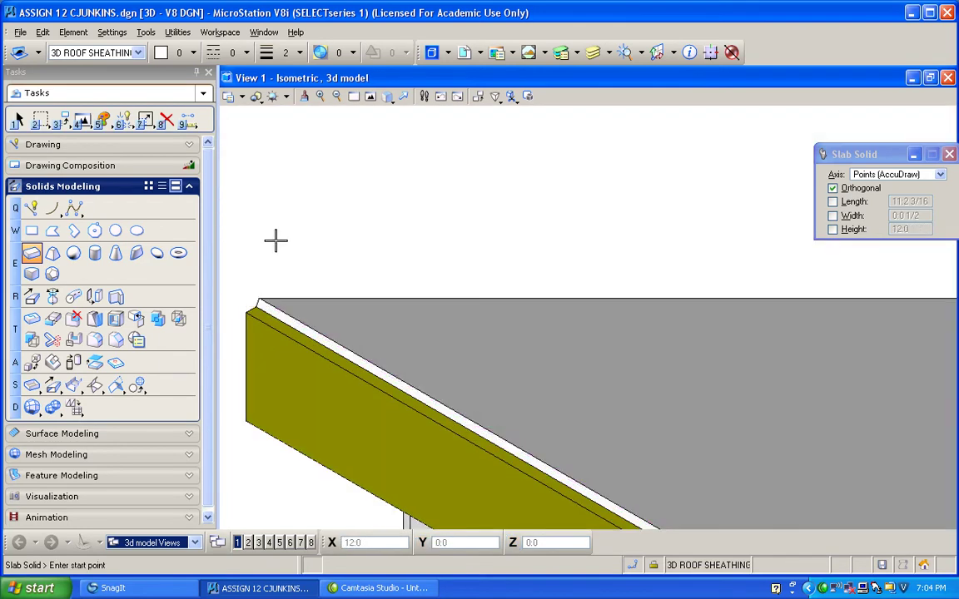
{"action": "left_click", "coordinate": [387, 97]}
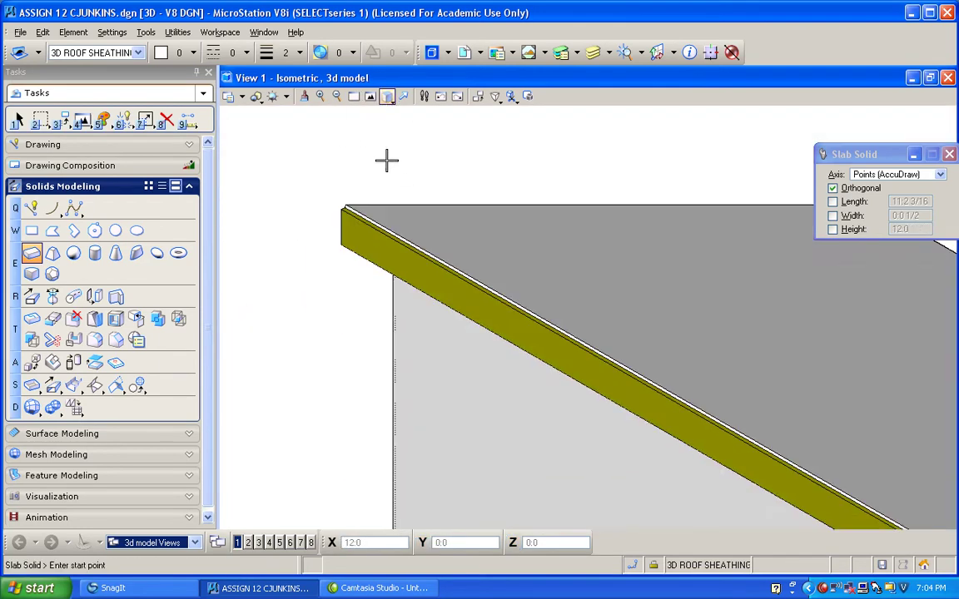
{"action": "scroll", "coordinate": [608, 315], "scroll_direction": "up", "scroll_amount": 5}
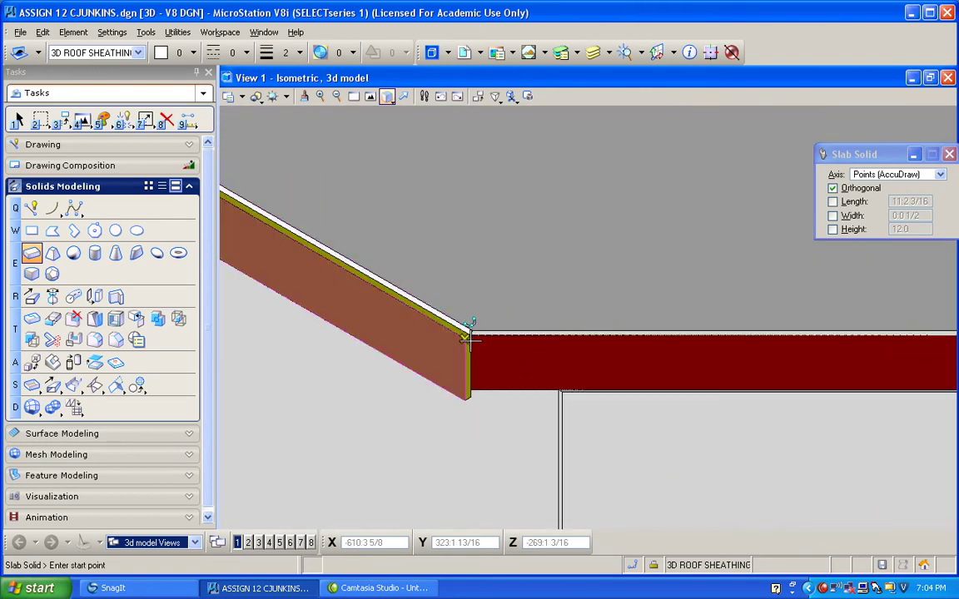
{"action": "scroll", "coordinate": [470, 329], "scroll_direction": "up", "scroll_amount": 2}
Rotate View 1 to the standard Front View
{"action": "left_click", "coordinate": [388, 97]}
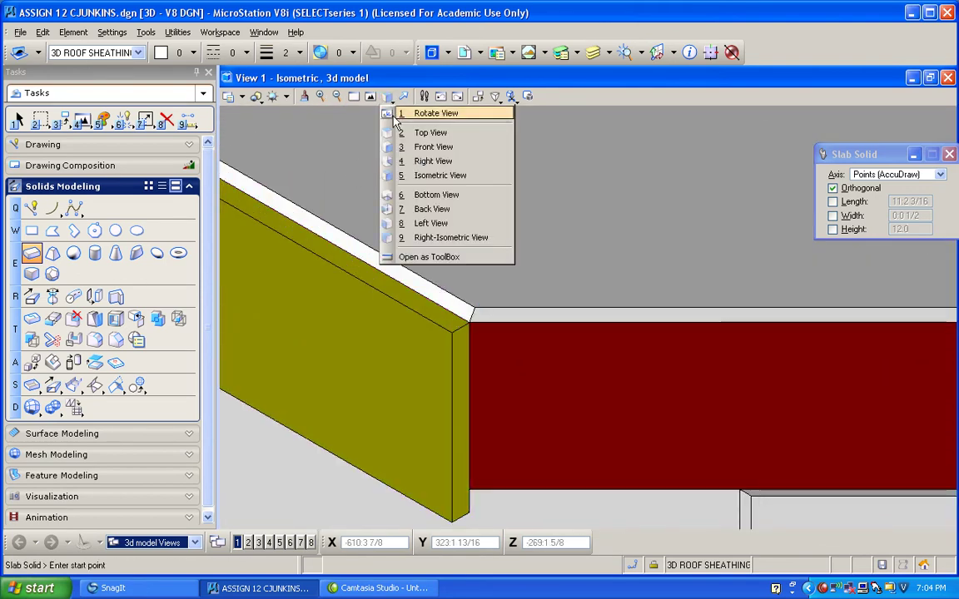
{"action": "left_click", "coordinate": [403, 150]}
{"action": "scroll", "coordinate": [434, 188], "scroll_direction": "down", "scroll_amount": 4}
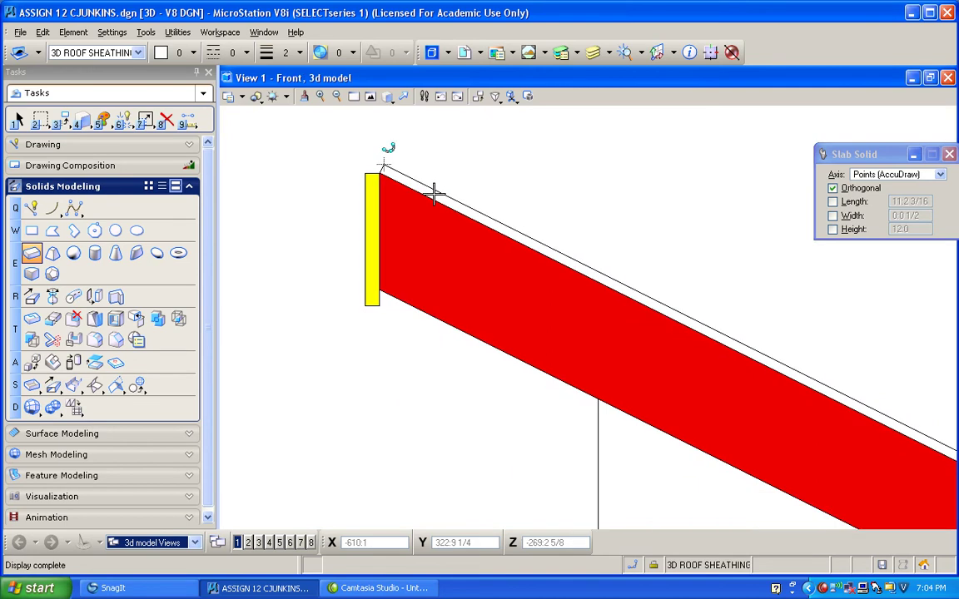
{"action": "scroll", "coordinate": [518, 198], "scroll_direction": "up", "scroll_amount": 2}
{"action": "scroll", "coordinate": [499, 192], "scroll_direction": "down", "scroll_amount": 2}
{"action": "scroll", "coordinate": [404, 171], "scroll_direction": "up", "scroll_amount": 4}
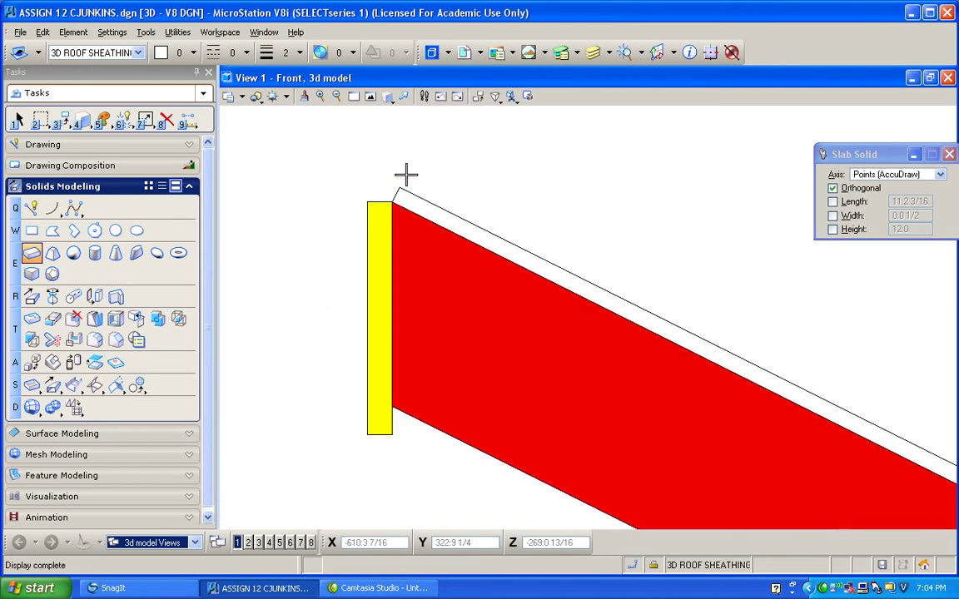
Stretch the sheathing slab's left corner out beyond the fascia
{"action": "left_click", "coordinate": [20, 123]}
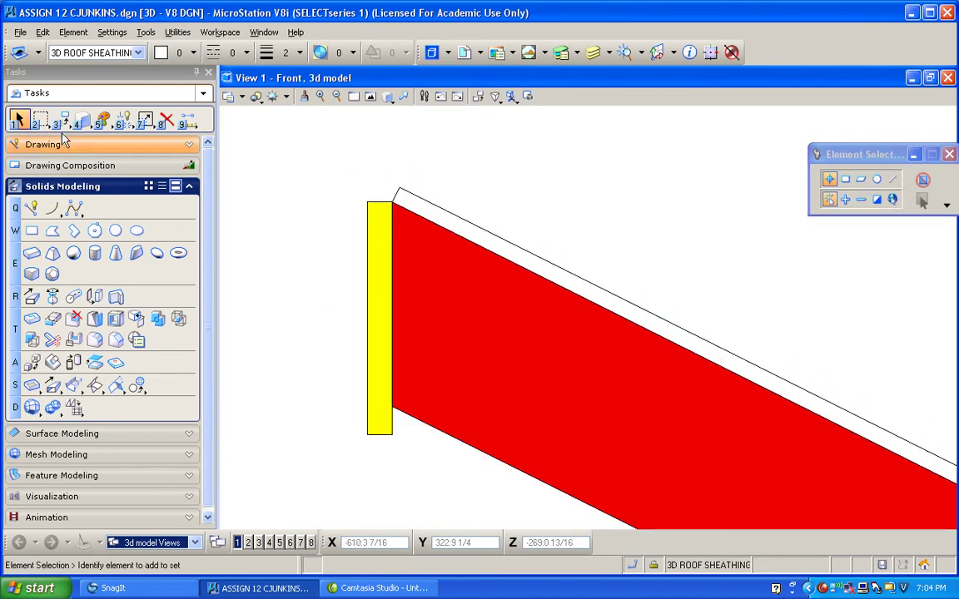
{"action": "left_click", "coordinate": [399, 192]}
{"action": "left_click", "coordinate": [399, 190]}
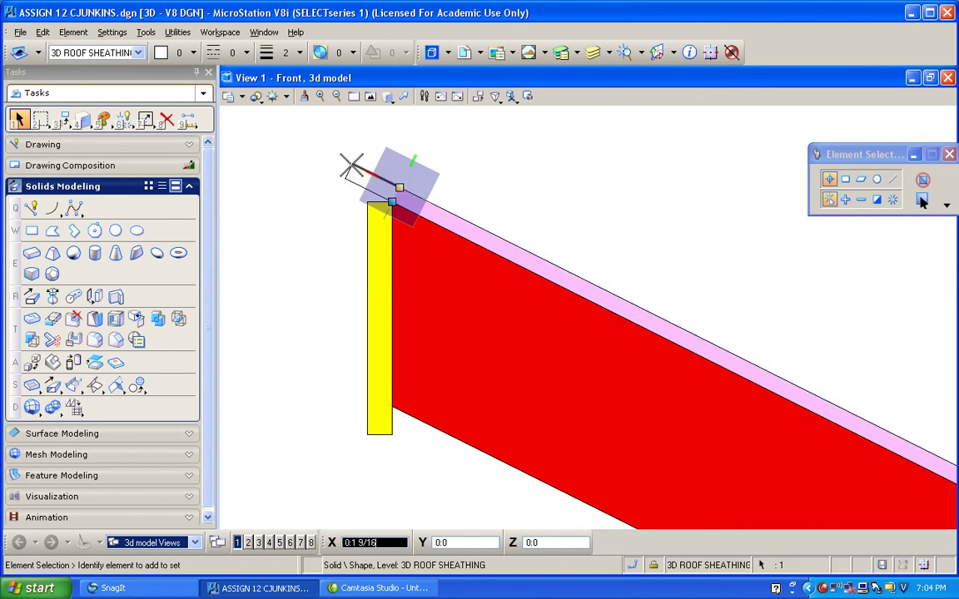
{"action": "right_click", "coordinate": [314, 150]}
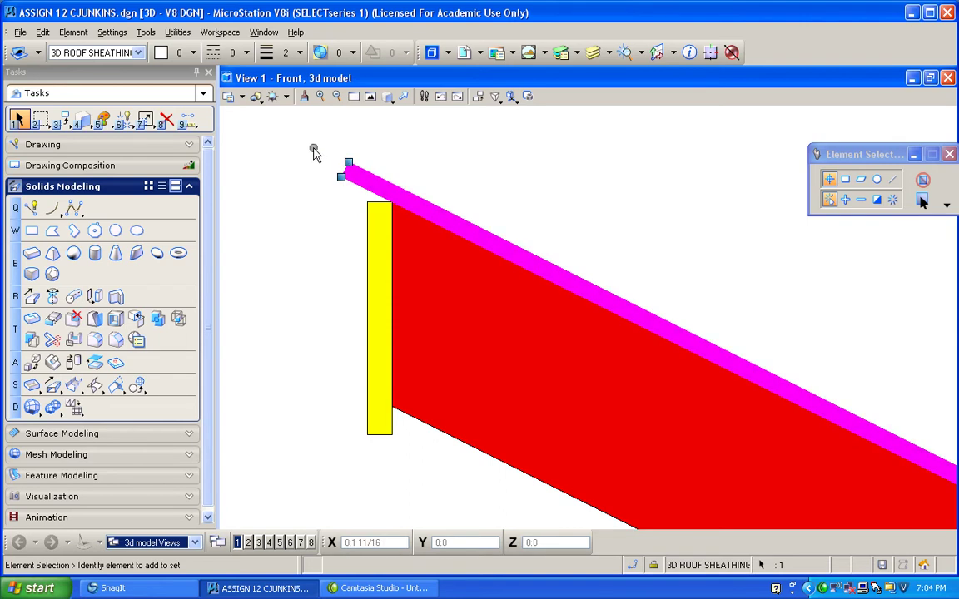
{"action": "left_click", "coordinate": [311, 152]}
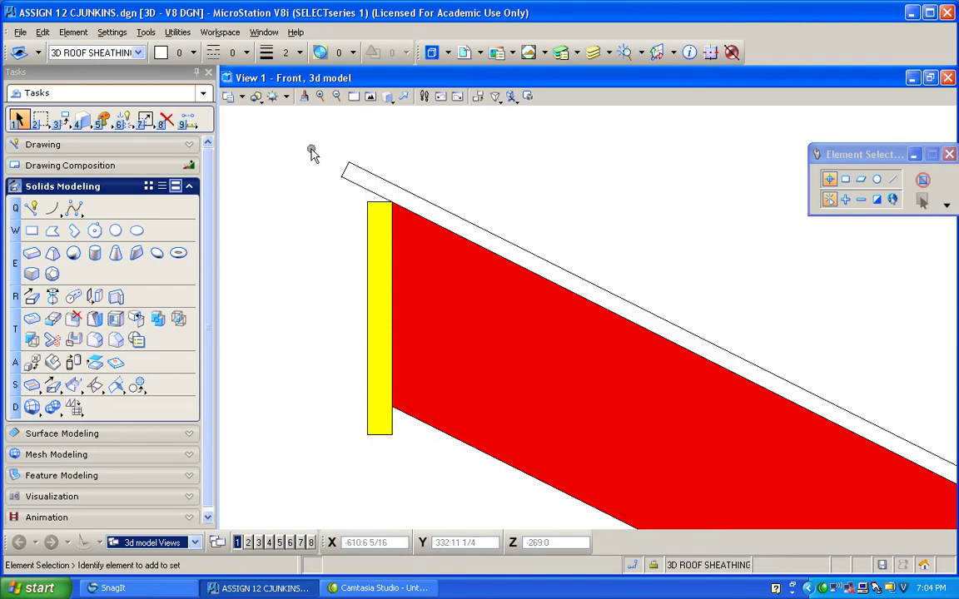
Pan to the roof's right end and stretch the sheathing past the right fascia
{"action": "left_click", "coordinate": [273, 96]}
{"action": "left_click", "coordinate": [275, 123]}
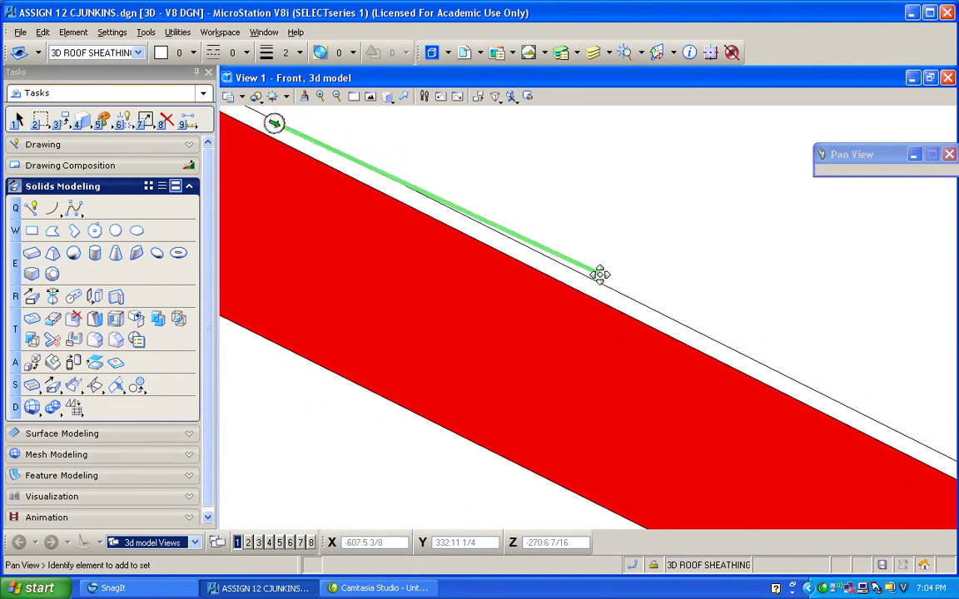
{"action": "right_click", "coordinate": [521, 264]}
{"action": "left_click_drag", "start_coordinate": [509, 267], "coordinate": [408, 214], "text": "shift"}
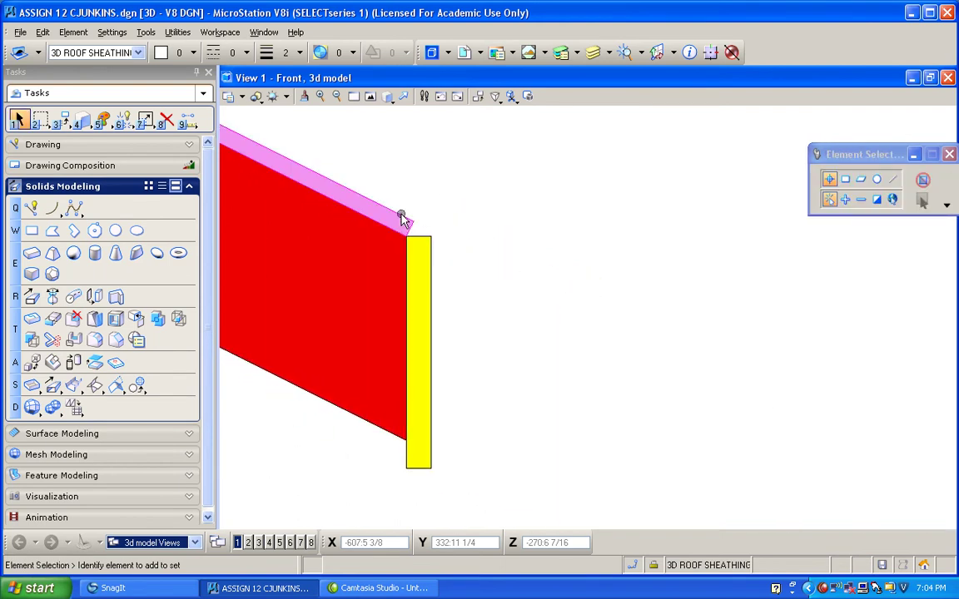
{"action": "left_click", "coordinate": [410, 219]}
{"action": "left_click", "coordinate": [413, 223]}
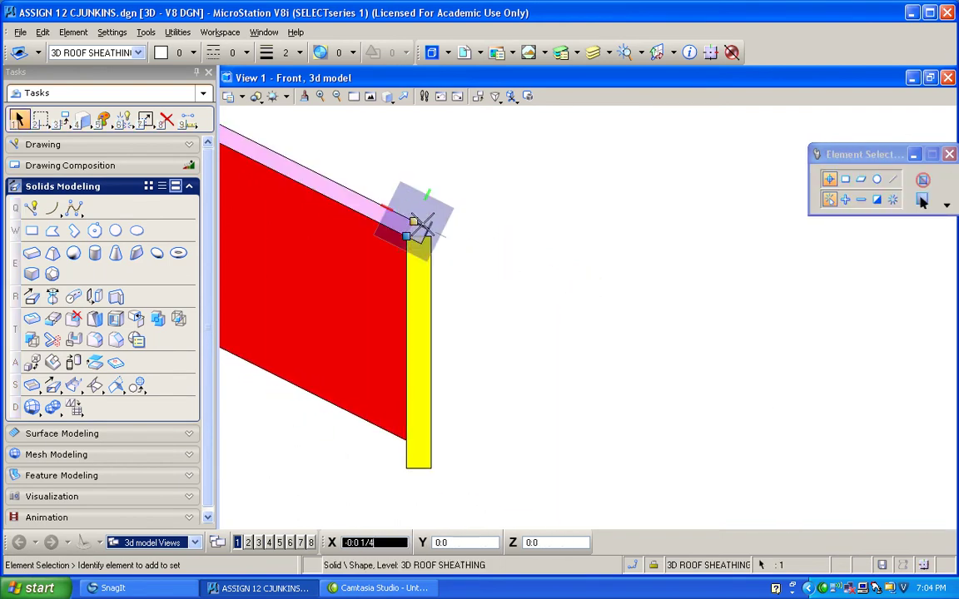
{"action": "left_click", "coordinate": [460, 243]}
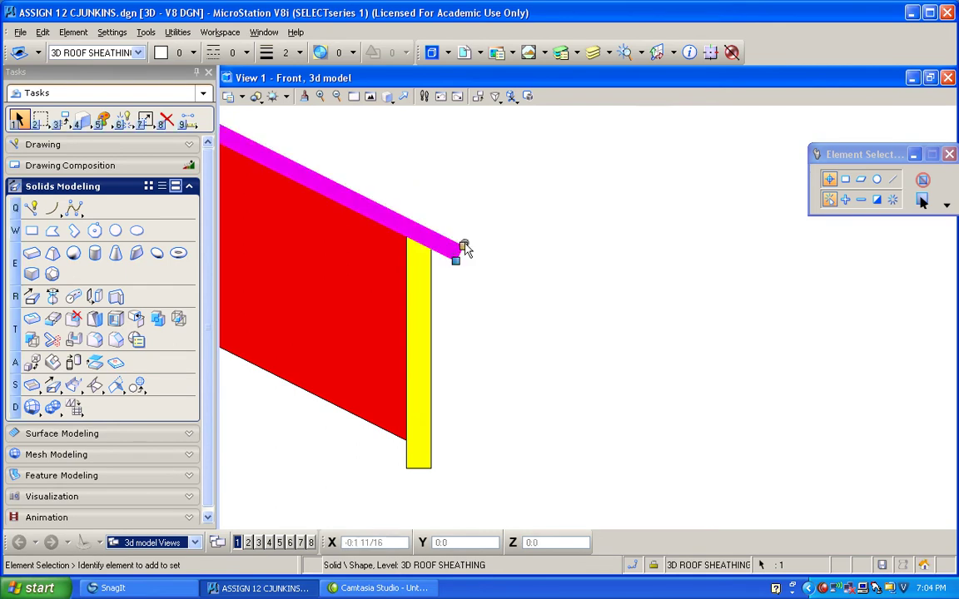
{"action": "left_click", "coordinate": [481, 163]}
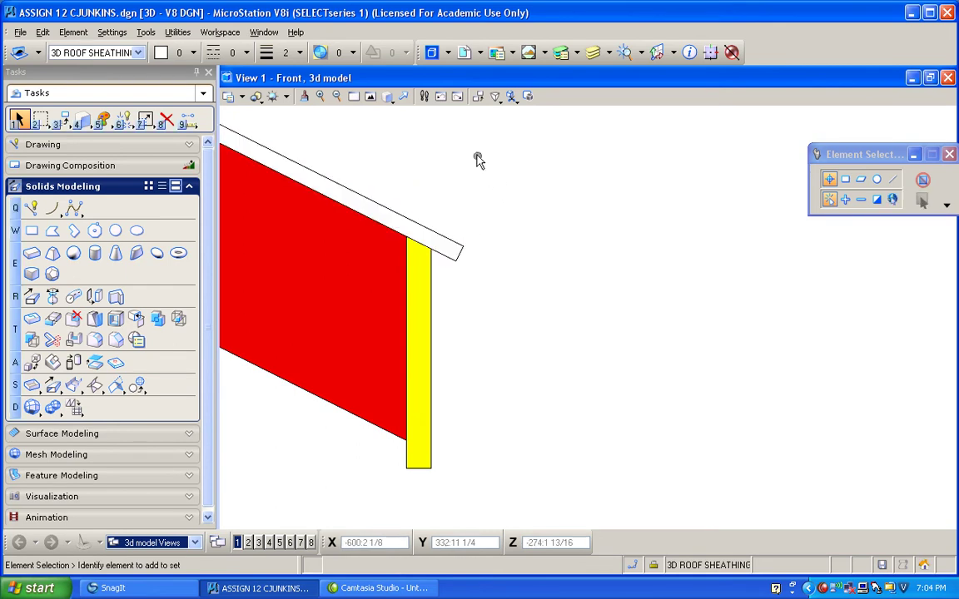
Switch to a transparent display style with shadows and turn on ACS plane snap
{"action": "left_click", "coordinate": [256, 96]}
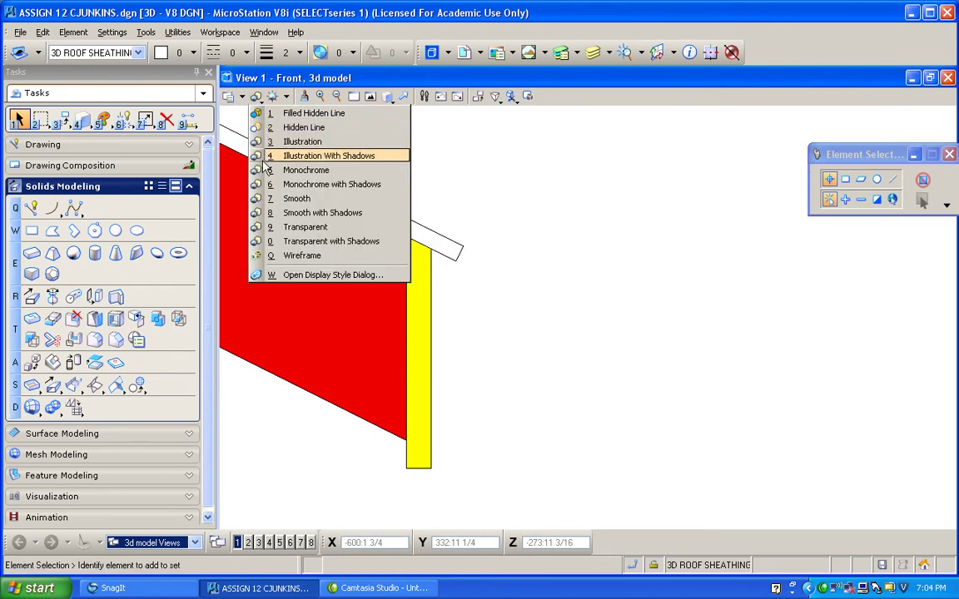
{"action": "left_click", "coordinate": [283, 242]}
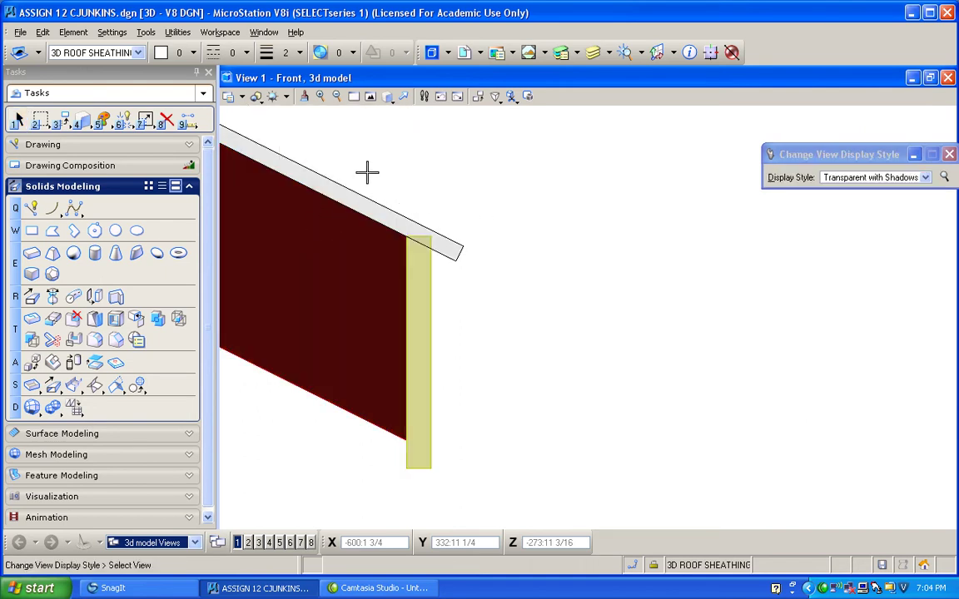
{"action": "left_click", "coordinate": [654, 565]}
{"action": "left_click", "coordinate": [699, 556]}
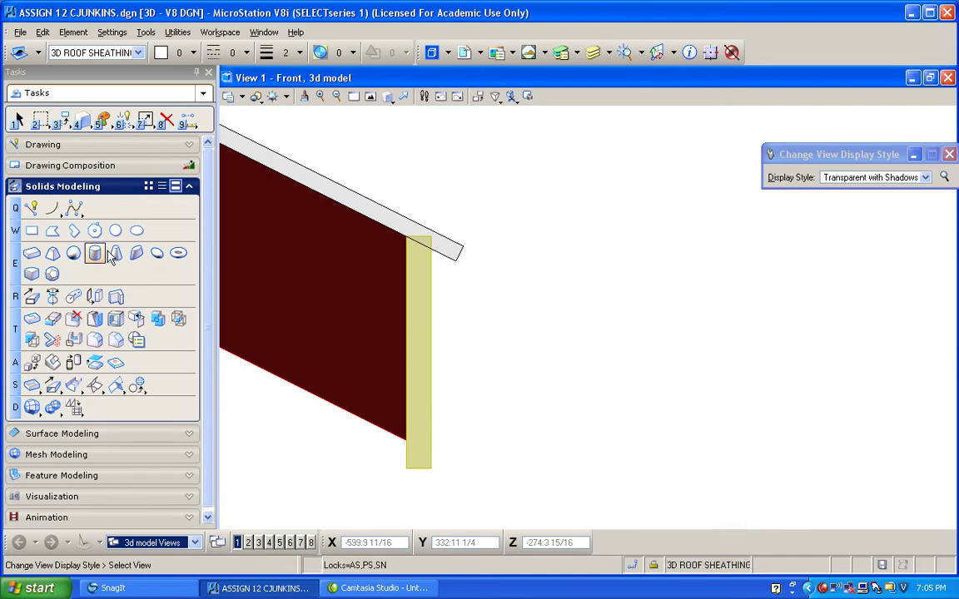
Draw a closed triangular cutting shape over the low end of the roof
{"action": "left_click", "coordinate": [52, 232]}
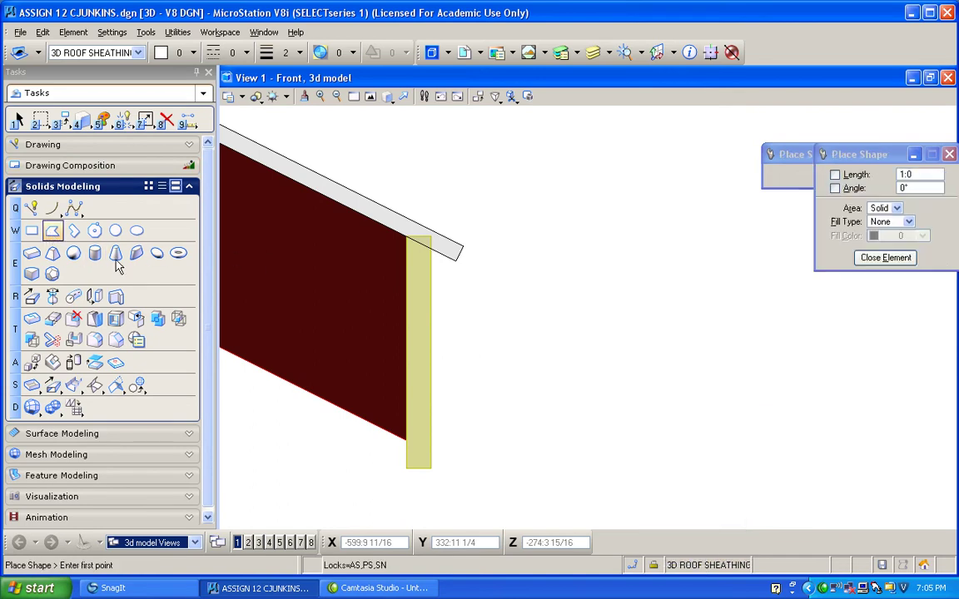
{"action": "left_click", "coordinate": [456, 260]}
{"action": "left_click", "coordinate": [407, 236]}
{"action": "left_click", "coordinate": [443, 165]}
{"action": "left_click", "coordinate": [620, 201]}
{"action": "left_click", "coordinate": [456, 260]}
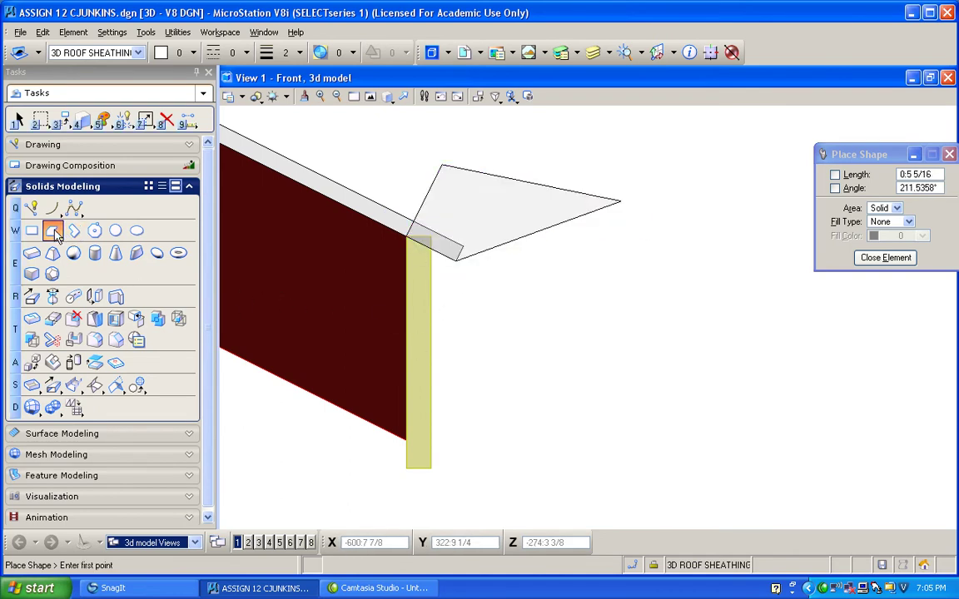
Cut the fascia post with the triangular profile, then pan to the roof's other end
{"action": "left_click", "coordinate": [73, 340]}
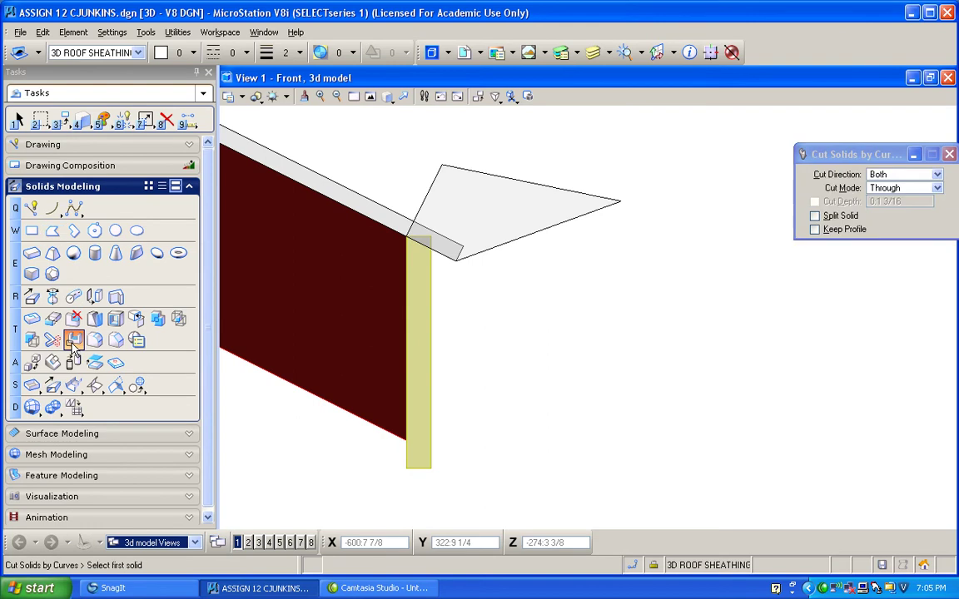
{"action": "left_click", "coordinate": [424, 297]}
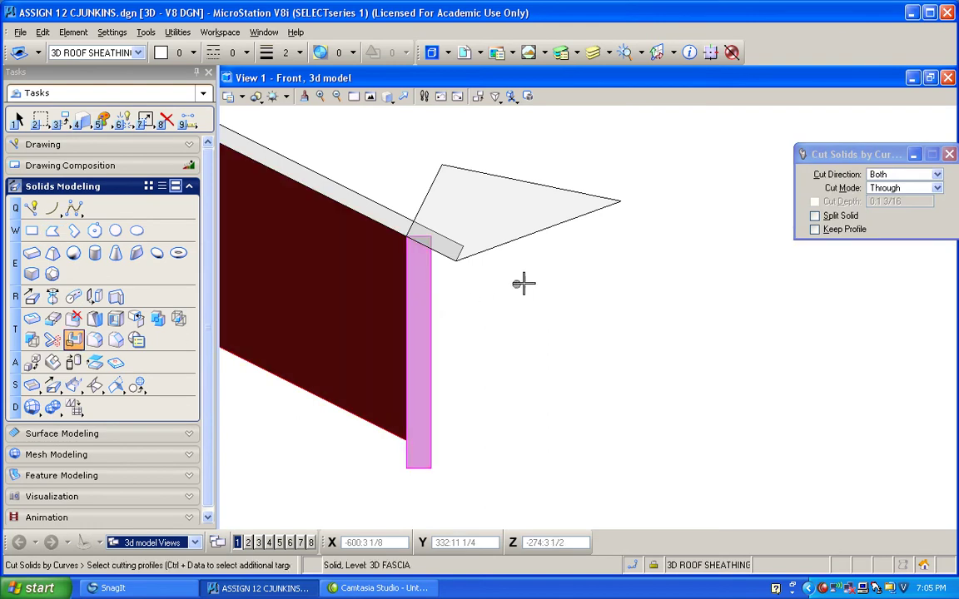
{"action": "left_click", "coordinate": [552, 225]}
{"action": "left_click", "coordinate": [618, 287]}
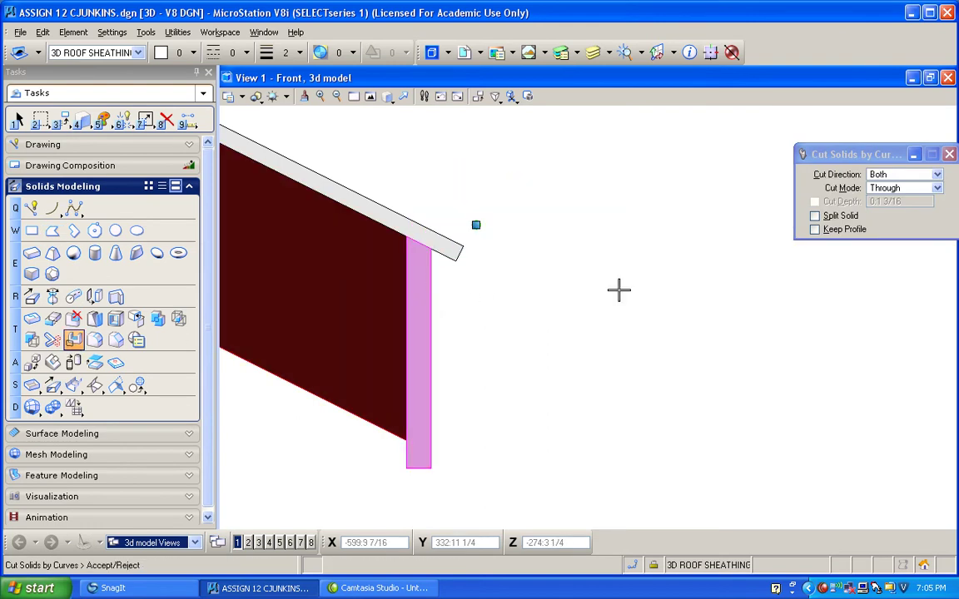
{"action": "middle_click_drag", "start_coordinate": [772, 362], "coordinate": [514, 223]}
{"action": "middle_click_drag", "start_coordinate": [439, 232], "coordinate": [467, 287]}
Stretch the high-end fascia post's top up to the sheathing's top edge
{"action": "left_click", "coordinate": [469, 287]}
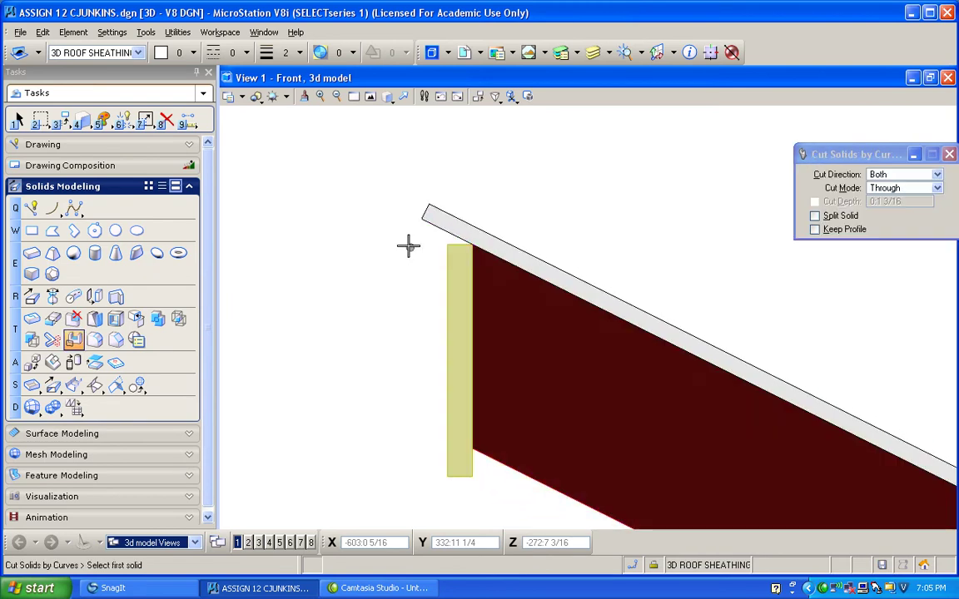
{"action": "left_click", "coordinate": [18, 119]}
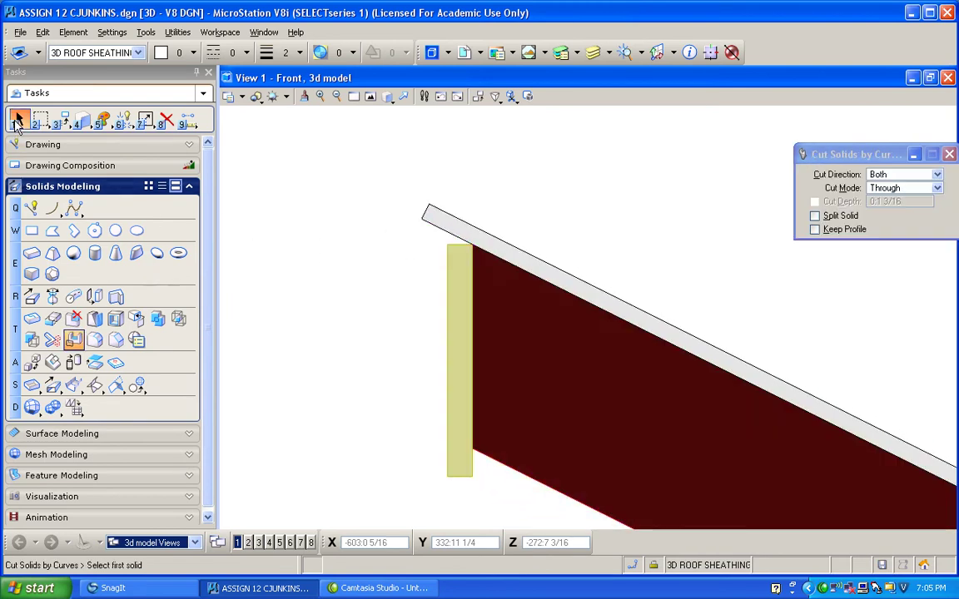
{"action": "left_click", "coordinate": [433, 250]}
{"action": "left_click_drag", "start_coordinate": [447, 244], "coordinate": [445, 198]}
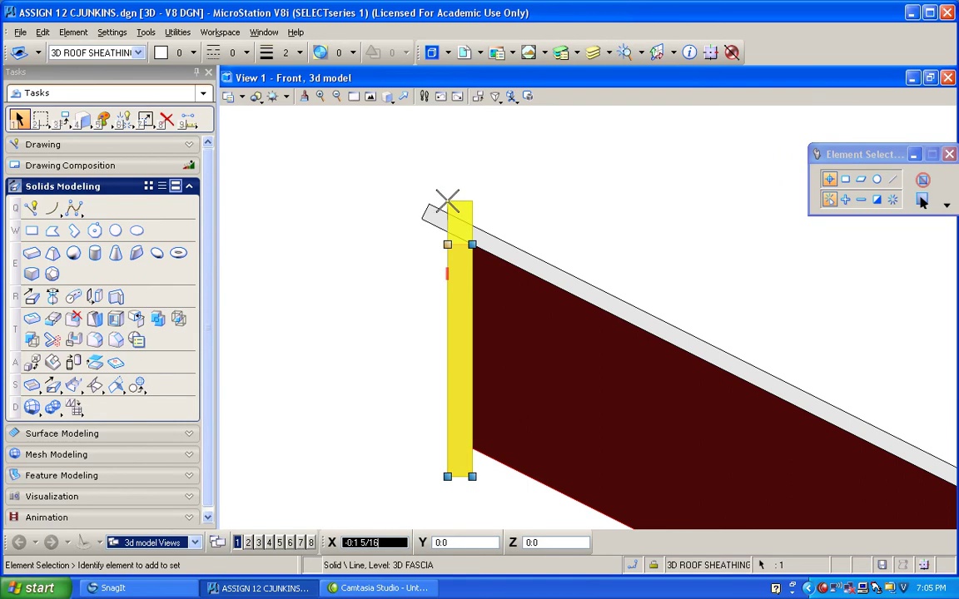
{"action": "left_click", "coordinate": [335, 179]}
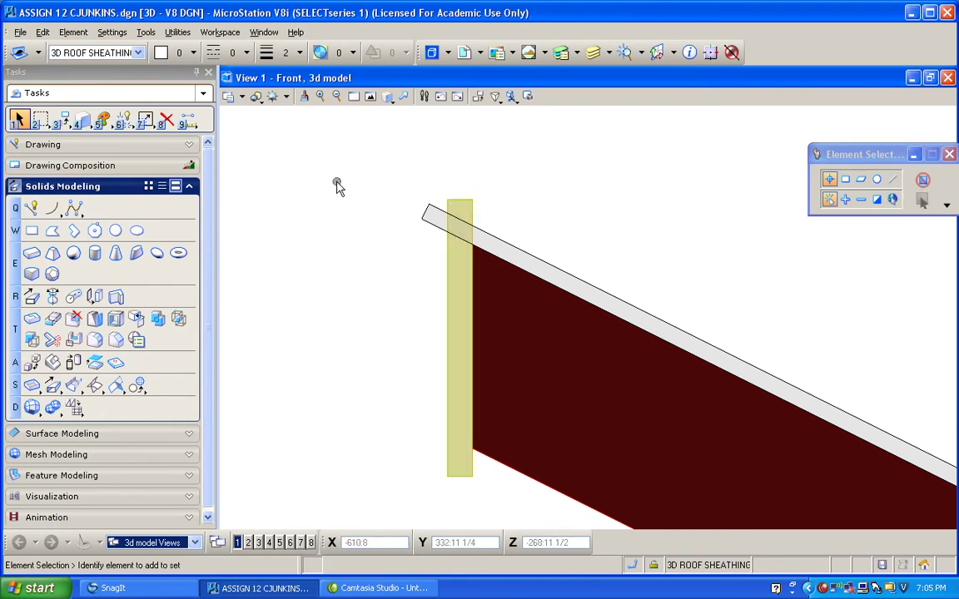
Draw a five-vertex cutting shape along the sheathing above the post
{"action": "left_click", "coordinate": [52, 230]}
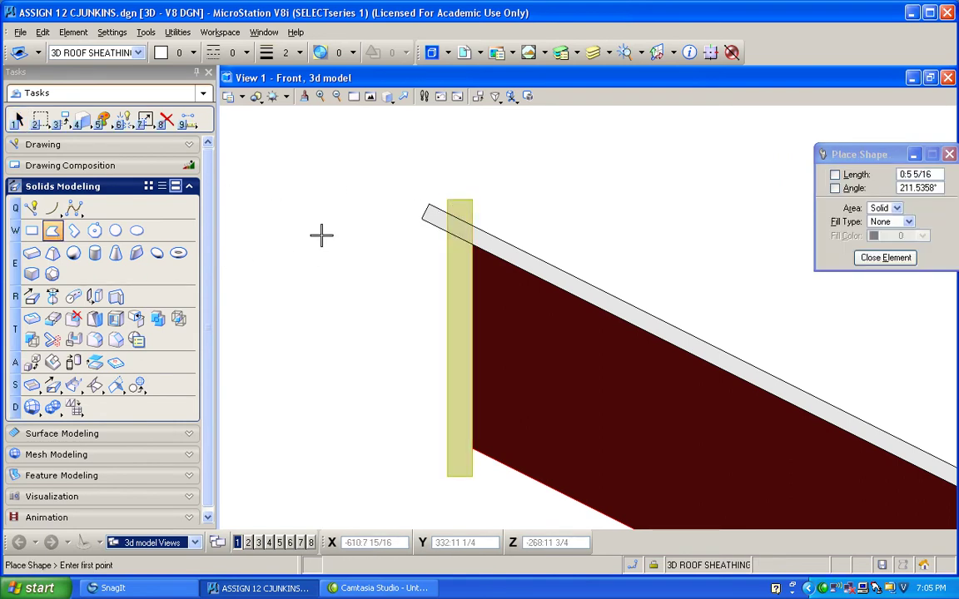
{"action": "left_click", "coordinate": [422, 218]}
{"action": "left_click", "coordinate": [474, 242]}
{"action": "left_click", "coordinate": [563, 189]}
{"action": "left_click", "coordinate": [462, 150]}
{"action": "left_click", "coordinate": [369, 151]}
{"action": "left_click", "coordinate": [423, 217]}
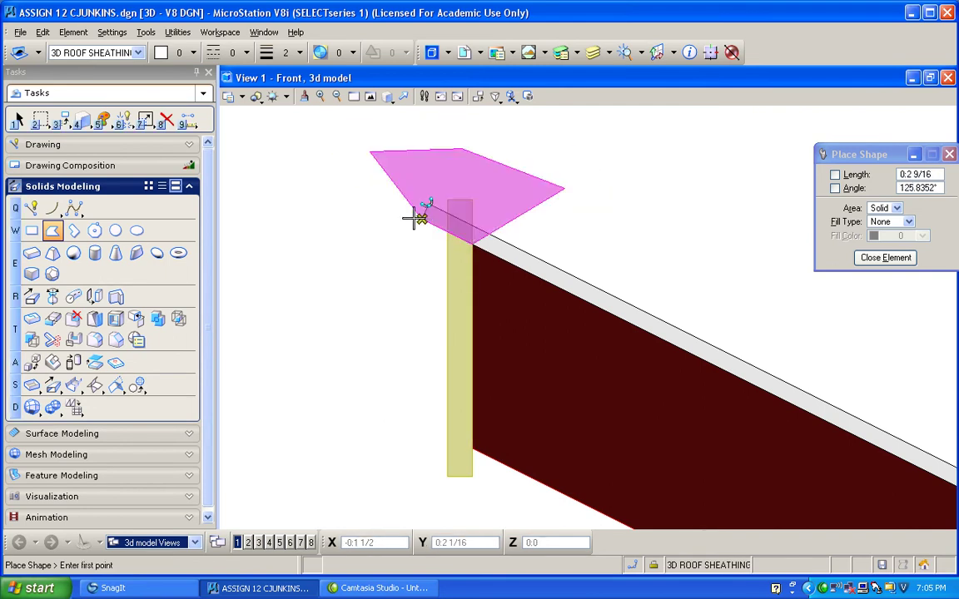
Cut the fascia post's top with the drawn shape using Cut Solids by Curves
{"action": "left_click", "coordinate": [74, 340]}
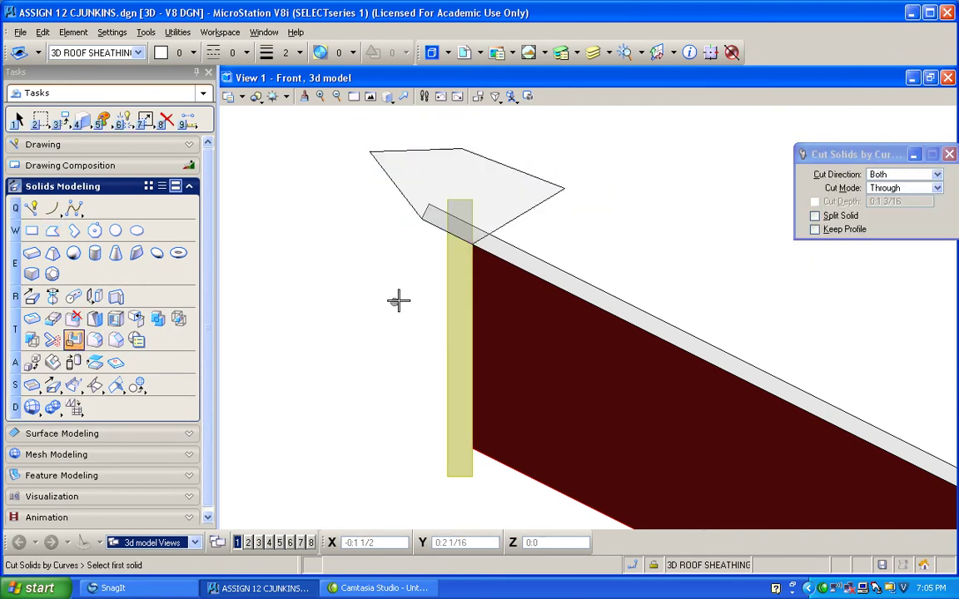
{"action": "left_click", "coordinate": [441, 297]}
{"action": "right_click", "coordinate": [394, 248]}
{"action": "left_click", "coordinate": [398, 206]}
{"action": "left_click", "coordinate": [359, 222]}
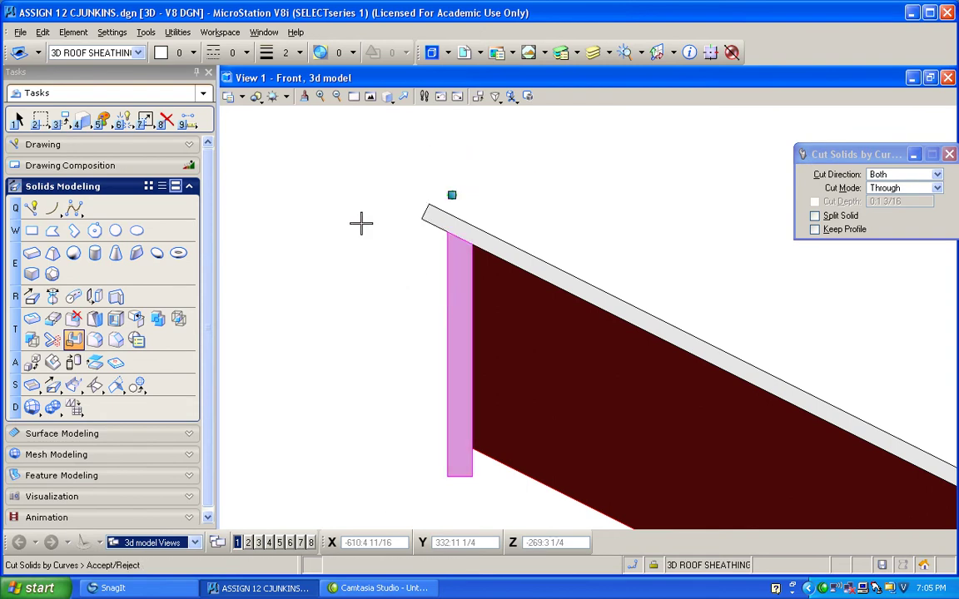
{"action": "left_click", "coordinate": [337, 223]}
Turn on the ACS plane snap lock, fit the shed and switch to an isometric view
{"action": "left_click", "coordinate": [654, 565]}
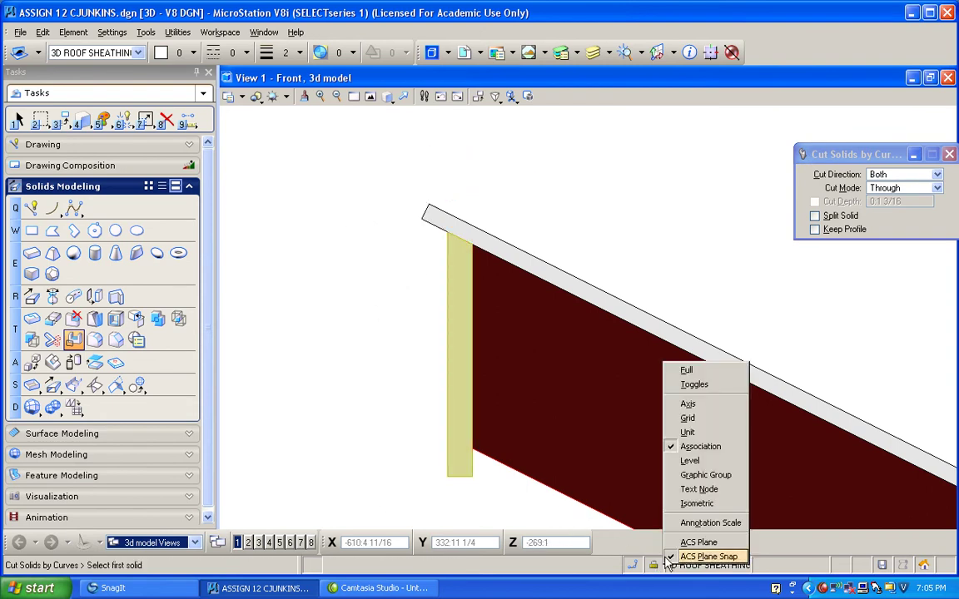
{"action": "left_click", "coordinate": [708, 559]}
{"action": "left_click", "coordinate": [370, 97]}
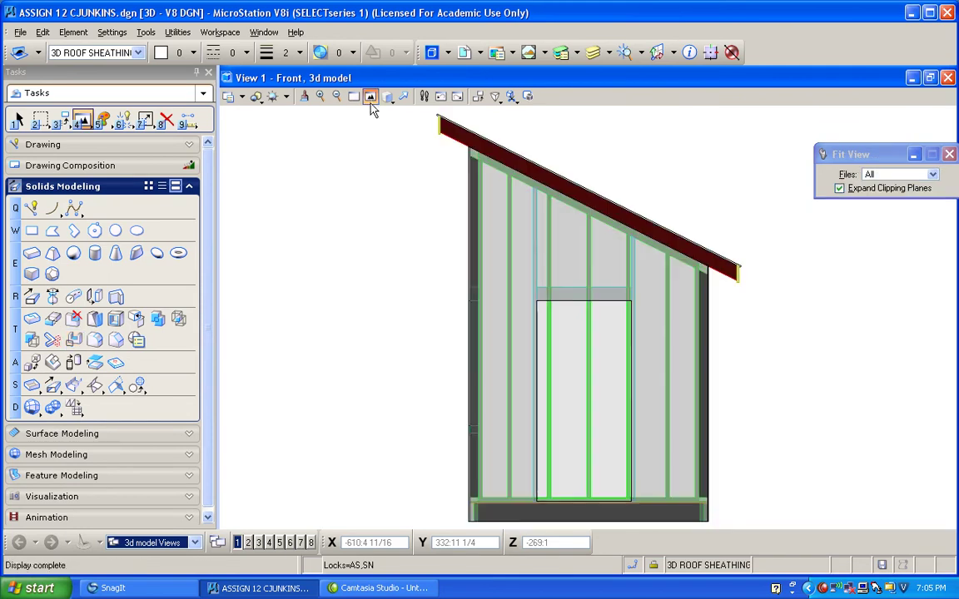
{"action": "left_click", "coordinate": [388, 97]}
{"action": "left_click", "coordinate": [428, 176]}
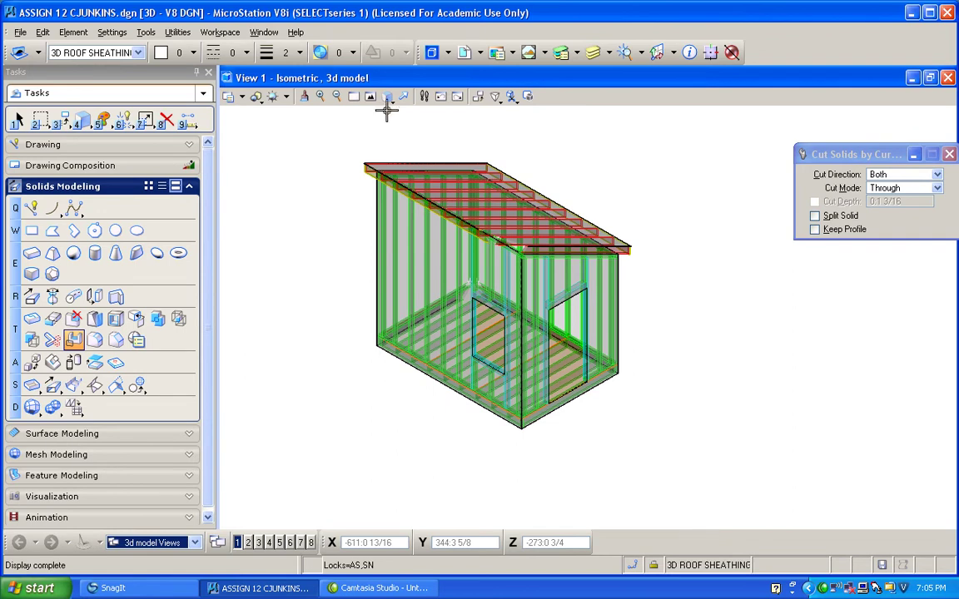
{"action": "left_click", "coordinate": [610, 53]}
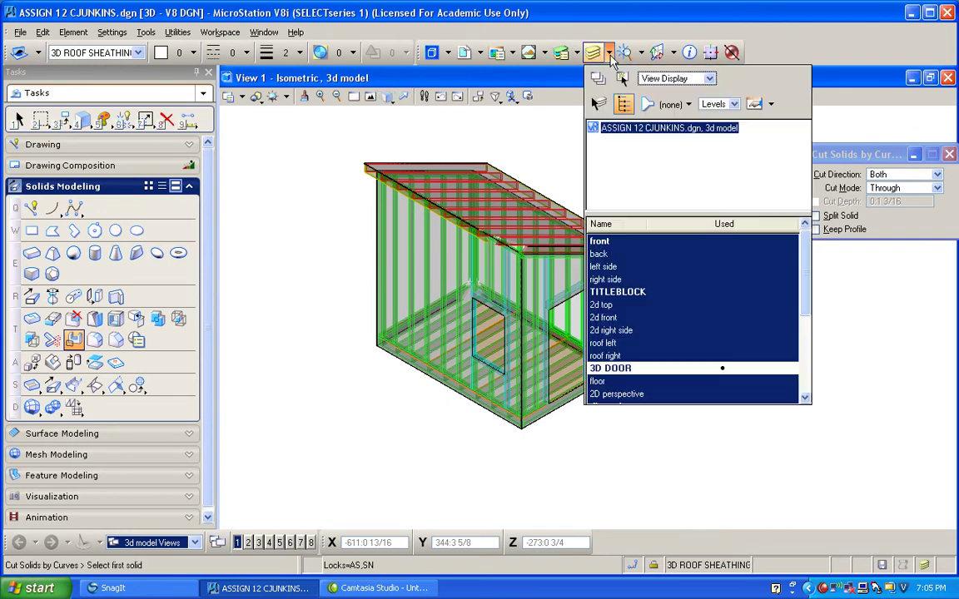
Turn on display of the 3D DOOR and 3D WINDOW levels
{"action": "left_click", "coordinate": [629, 369]}
{"action": "scroll", "coordinate": [785, 298], "scroll_direction": "down", "scroll_amount": 3}
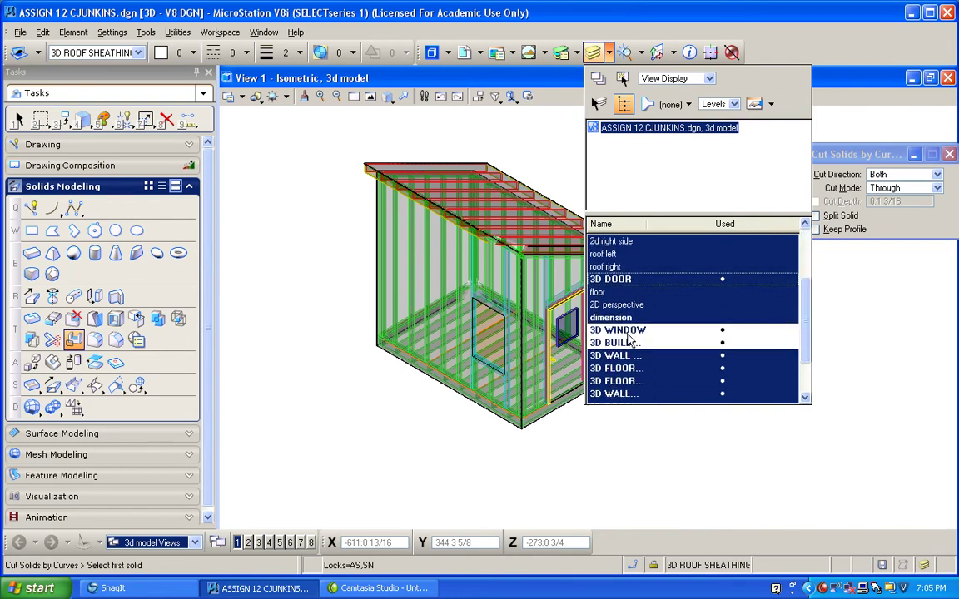
{"action": "left_click", "coordinate": [630, 331]}
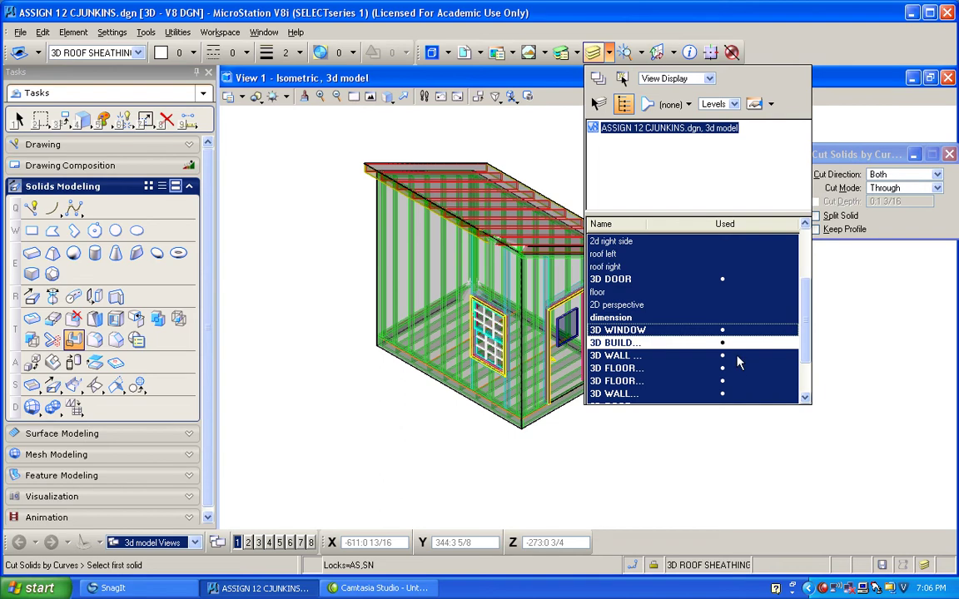
{"action": "left_click", "coordinate": [878, 360]}
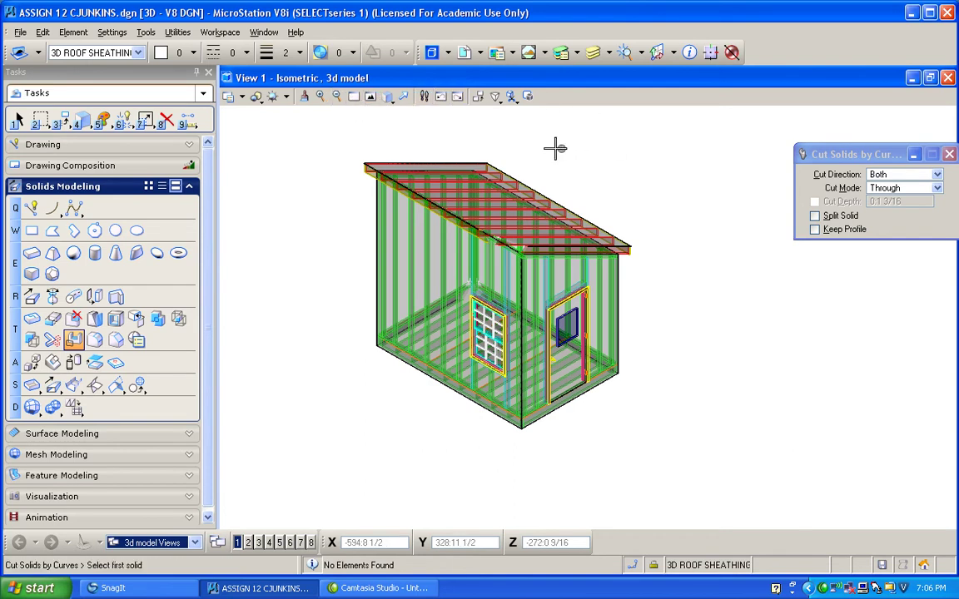
Walk the camera toward the shed and change the view perspective
{"action": "left_click", "coordinate": [425, 96]}
{"action": "left_click_drag", "start_coordinate": [589, 308], "coordinate": [619, 281]}
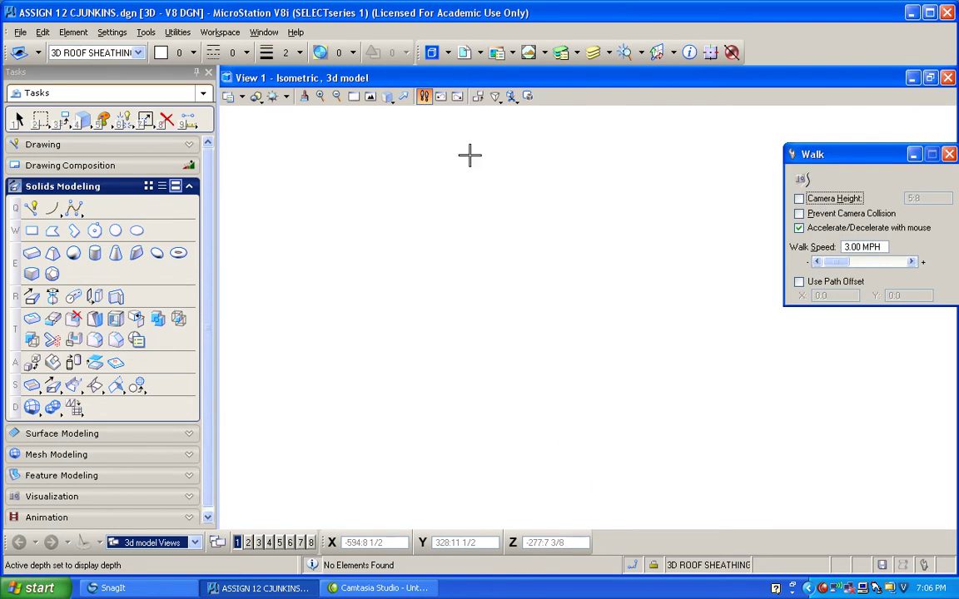
{"action": "left_click", "coordinate": [495, 97]}
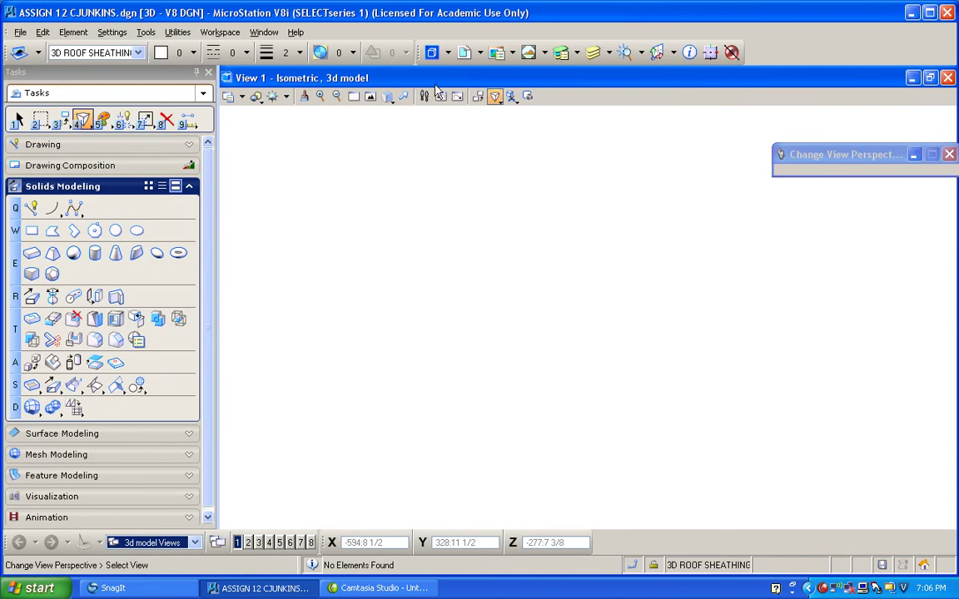
{"action": "left_click", "coordinate": [372, 98]}
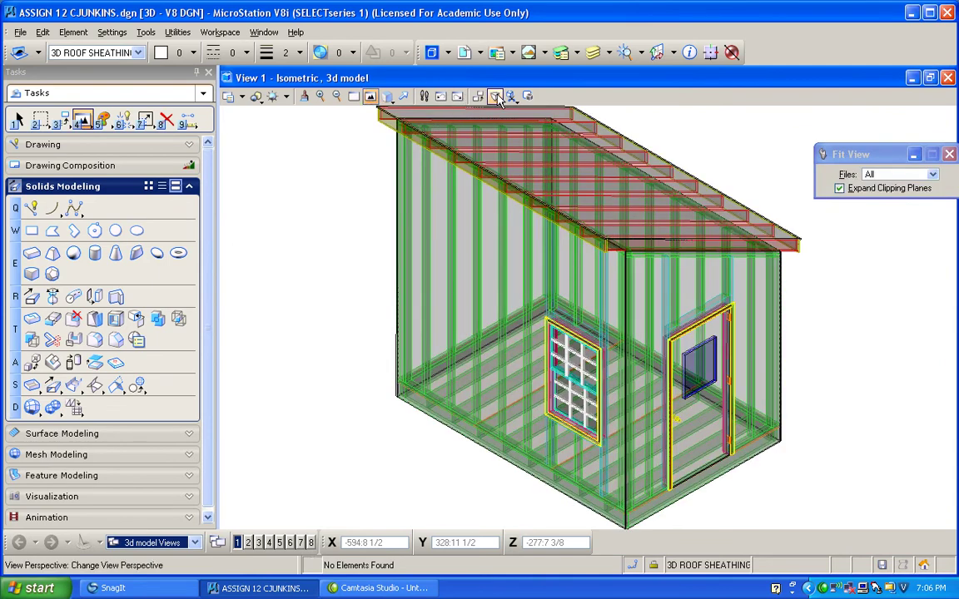
{"action": "left_click", "coordinate": [690, 170]}
Rotate the view dynamically, walk the camera closer to the shed, and fit it in view
{"action": "left_click", "coordinate": [354, 98]}
{"action": "mouse_move", "coordinate": [387, 97]}
{"action": "left_mouse_down"}
{"action": "mouse_move", "coordinate": [366, 110]}
{"action": "mouse_move", "coordinate": [375, 112]}
{"action": "left_mouse_up"}
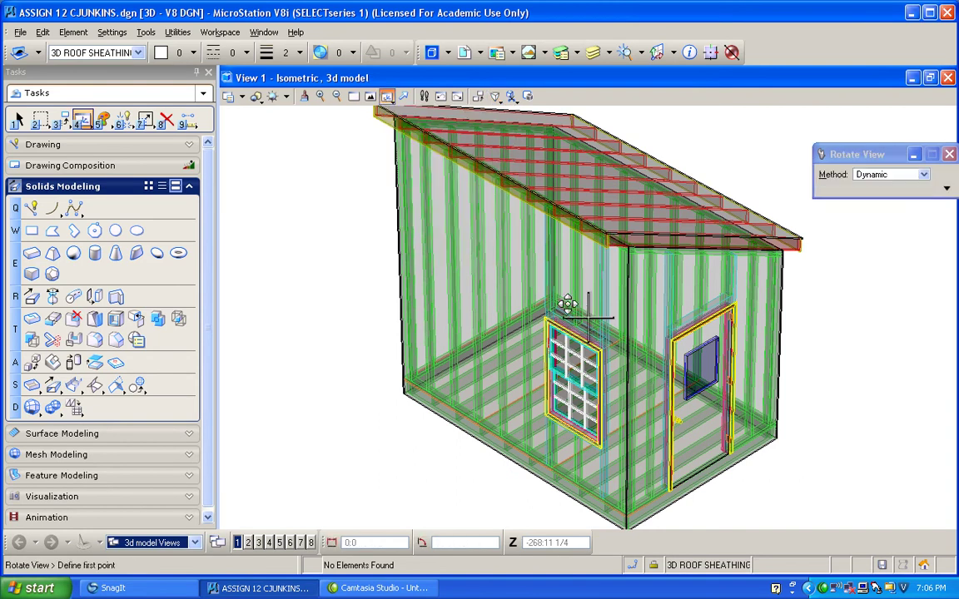
{"action": "left_click", "coordinate": [588, 317]}
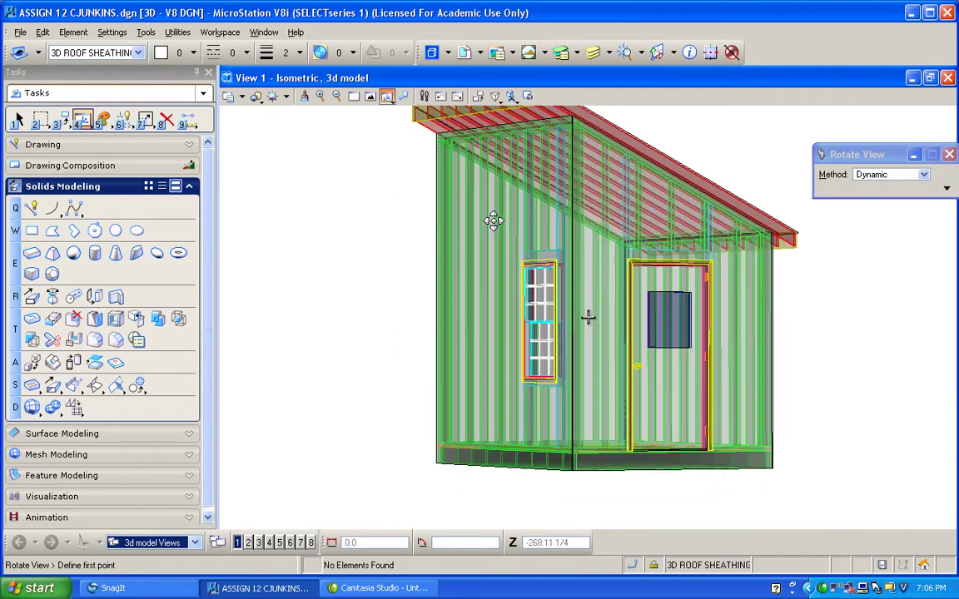
{"action": "left_click", "coordinate": [443, 182]}
{"action": "left_click", "coordinate": [424, 96]}
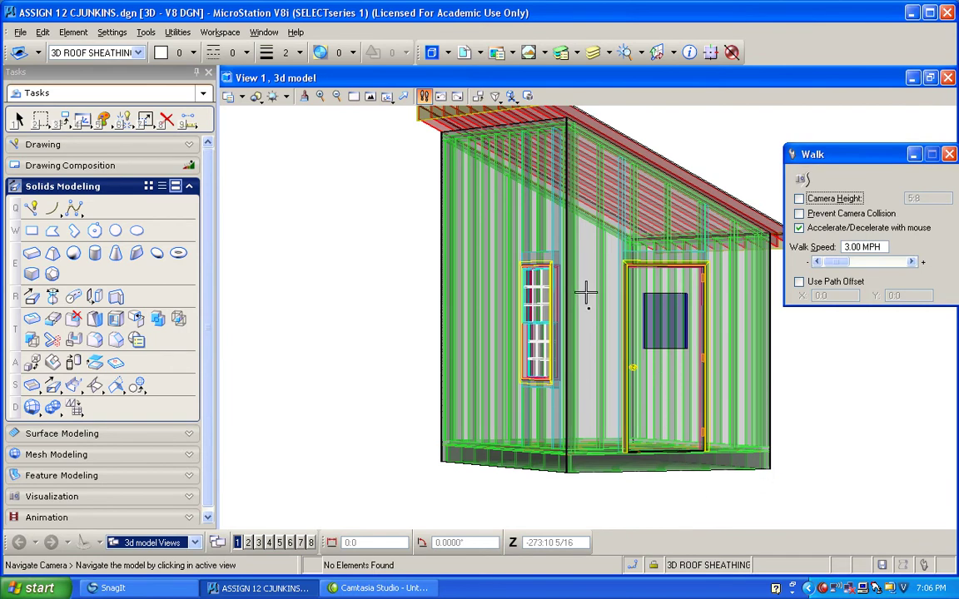
{"action": "left_click", "coordinate": [658, 566]}
{"action": "left_click", "coordinate": [621, 485]}
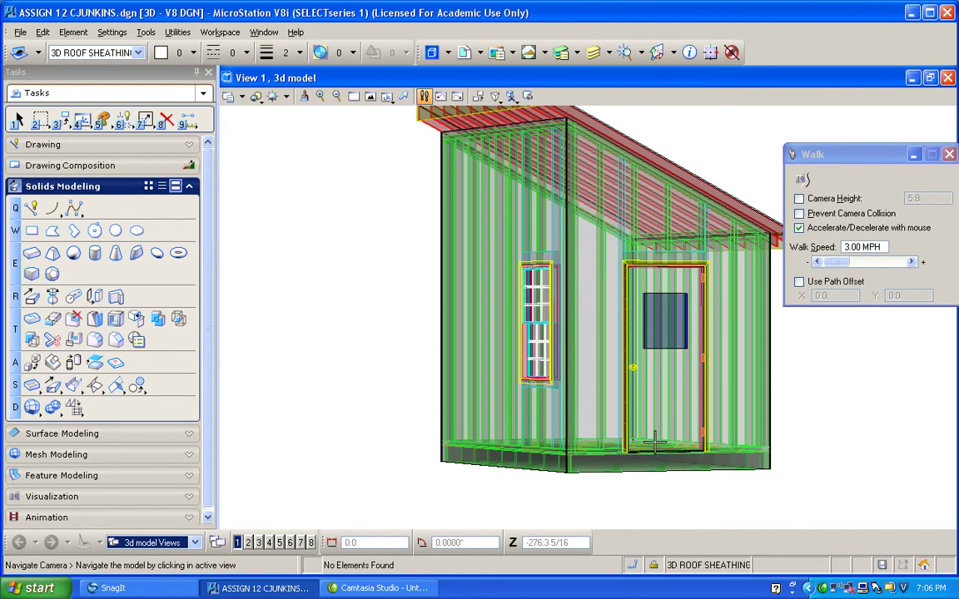
{"action": "left_click_drag", "start_coordinate": [642, 274], "coordinate": [589, 184]}
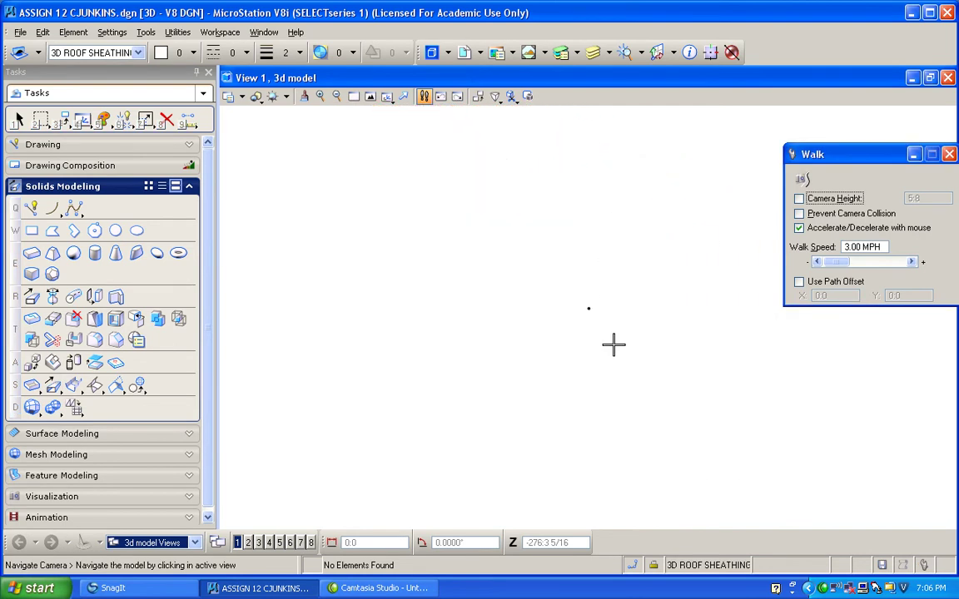
{"action": "left_click", "coordinate": [370, 97]}
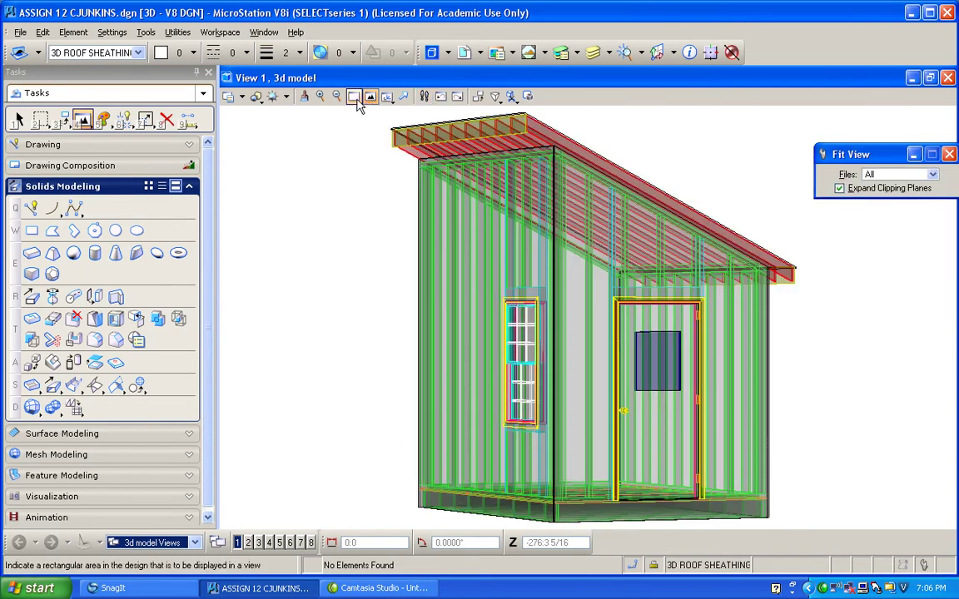
Switch the camera off in View Attributes, then walk the camera forward toward the shed
{"action": "left_click", "coordinate": [112, 31]}
{"action": "left_click", "coordinate": [134, 236]}
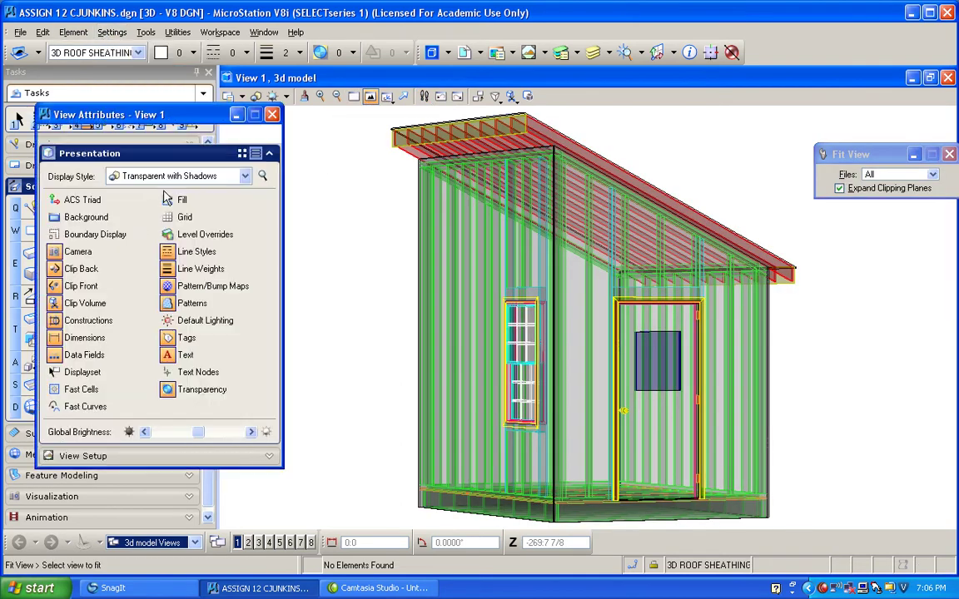
{"action": "left_click", "coordinate": [54, 251]}
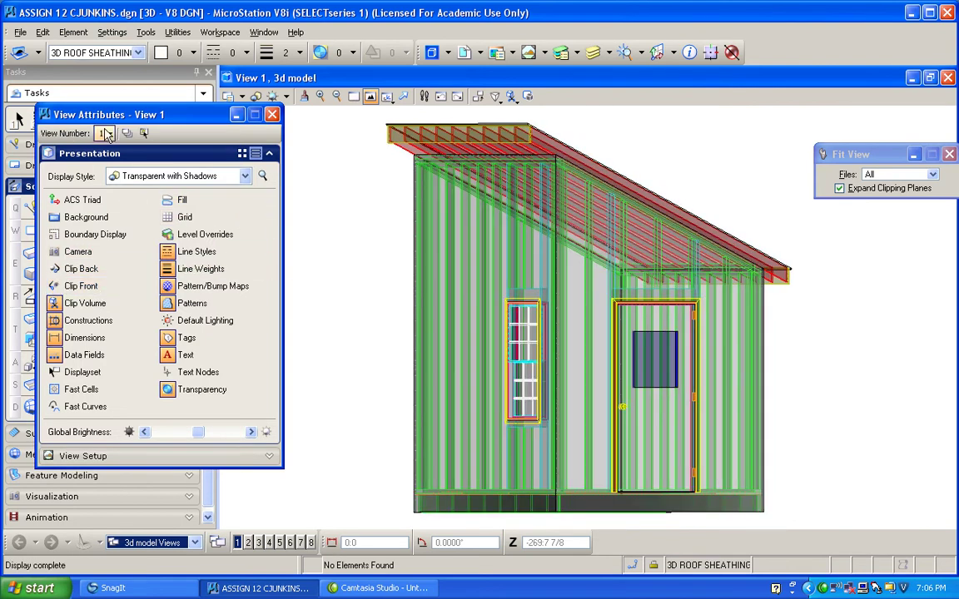
{"action": "left_click", "coordinate": [273, 114]}
{"action": "left_click", "coordinate": [424, 96]}
{"action": "left_click_drag", "start_coordinate": [588, 306], "coordinate": [489, 162]}
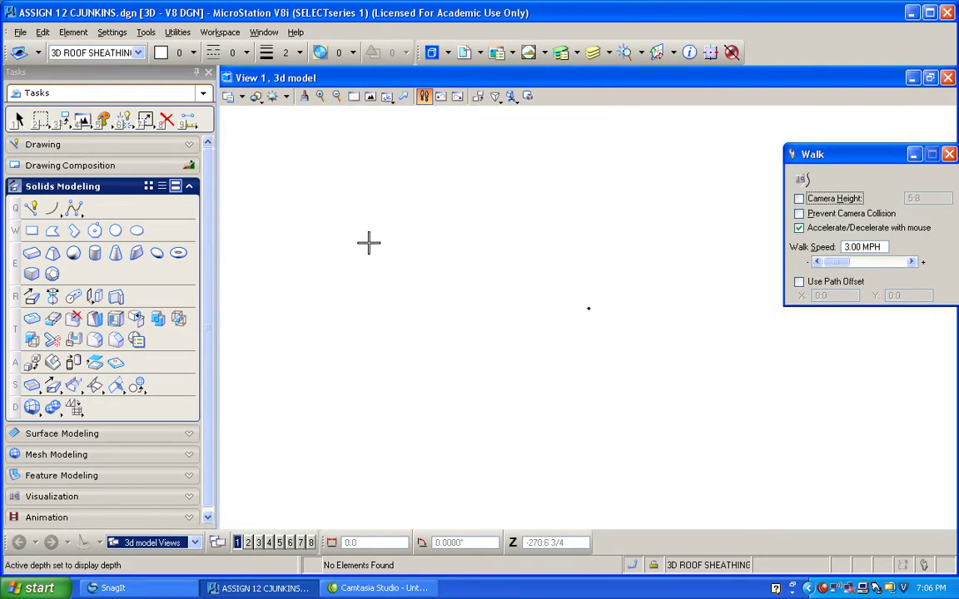
Walk and turn the camera through the shed past the door and window framing
{"action": "left_click_drag", "start_coordinate": [353, 295], "coordinate": [430, 285]}
{"action": "left_click", "coordinate": [606, 309]}
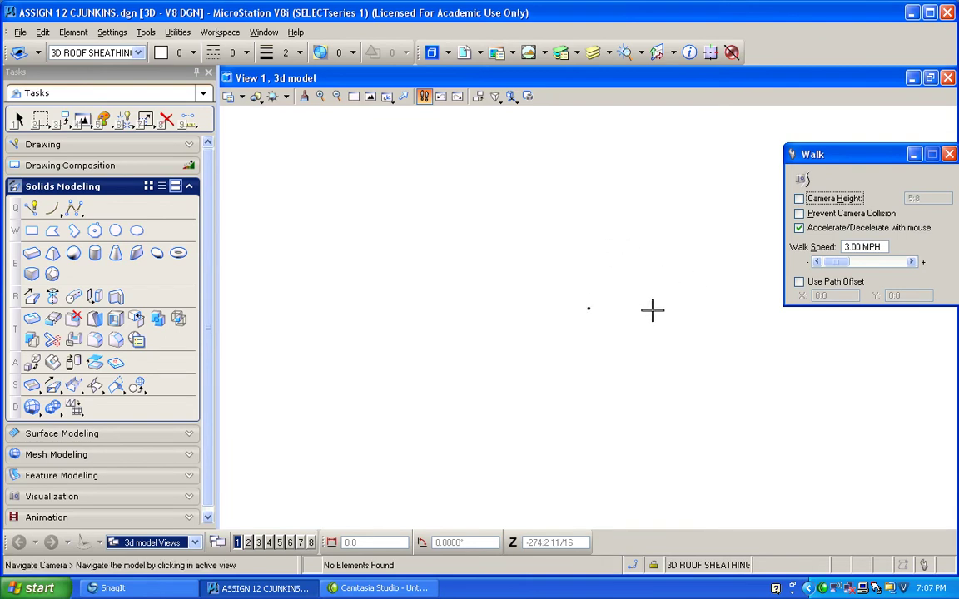
{"action": "left_click", "coordinate": [666, 313]}
{"action": "left_click", "coordinate": [643, 333]}
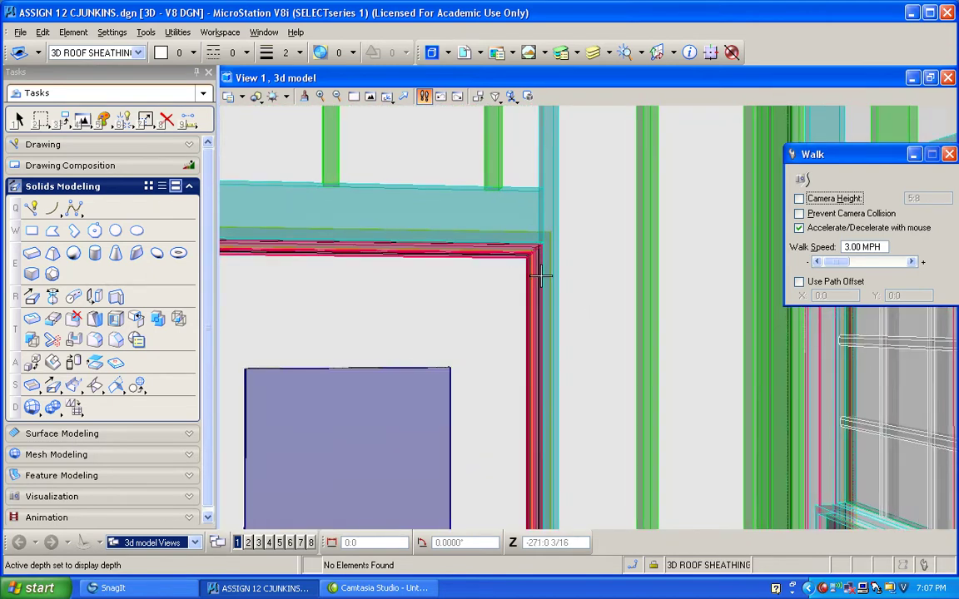
{"action": "left_click_drag", "start_coordinate": [589, 308], "coordinate": [551, 247]}
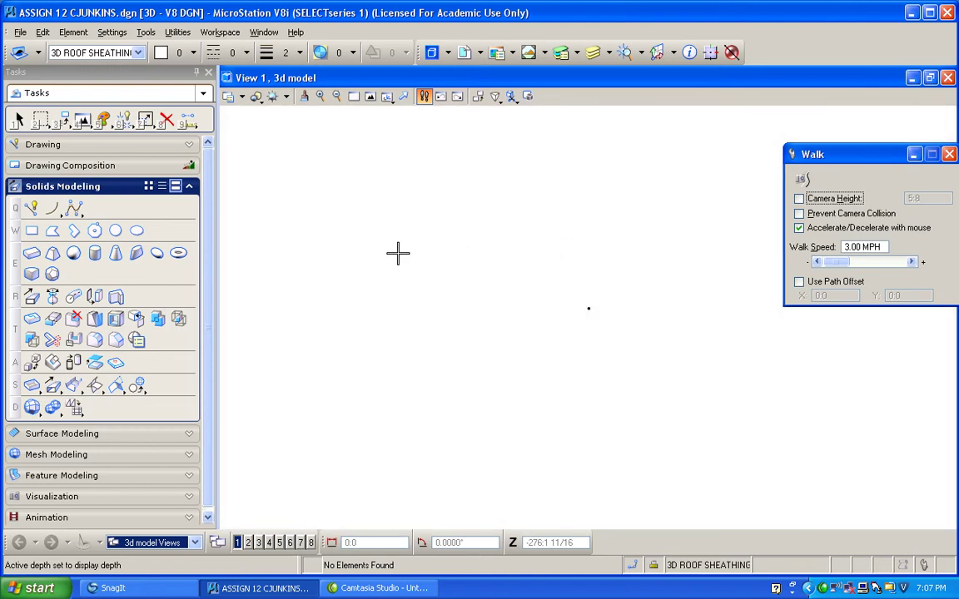
Rotate to Front View, remove the perspective and fit the whole shed in View 1
{"action": "left_click", "coordinate": [388, 97]}
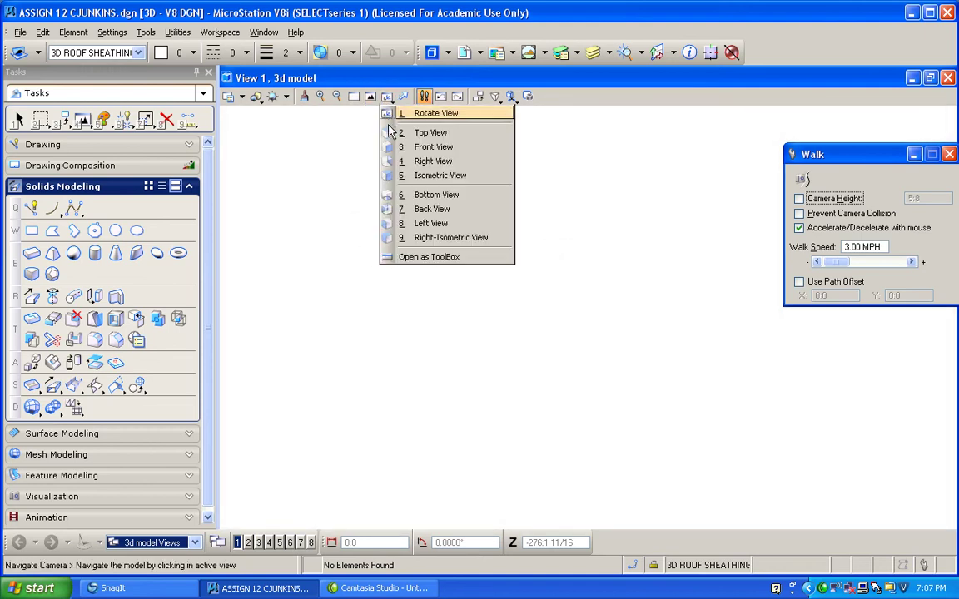
{"action": "left_click", "coordinate": [370, 97]}
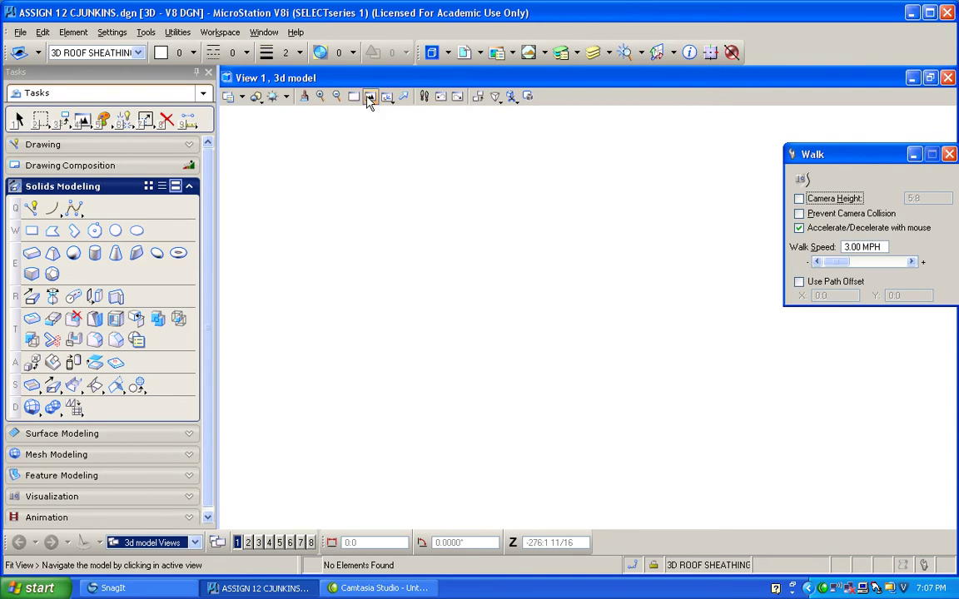
{"action": "left_click", "coordinate": [371, 97]}
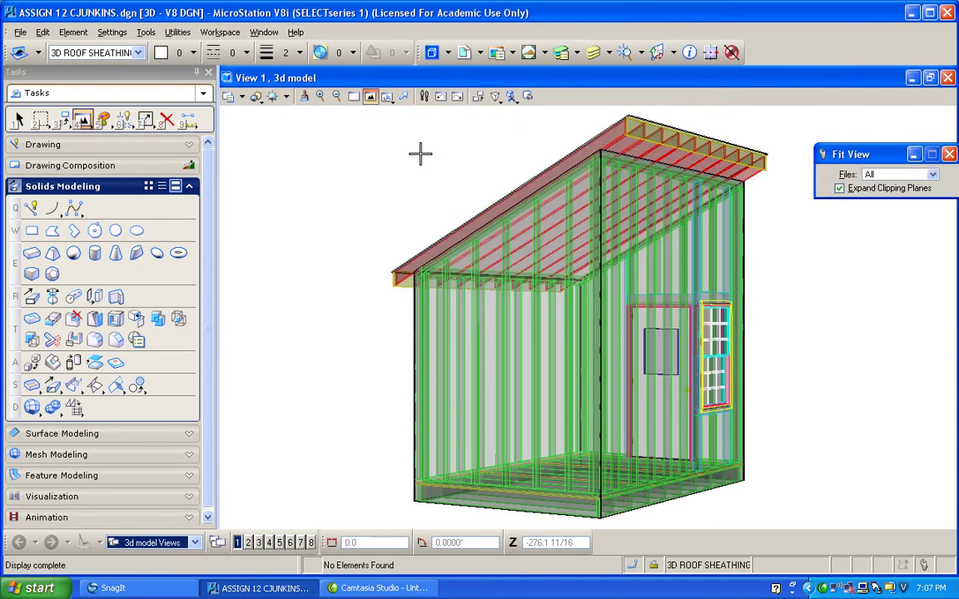
{"action": "left_click", "coordinate": [386, 97]}
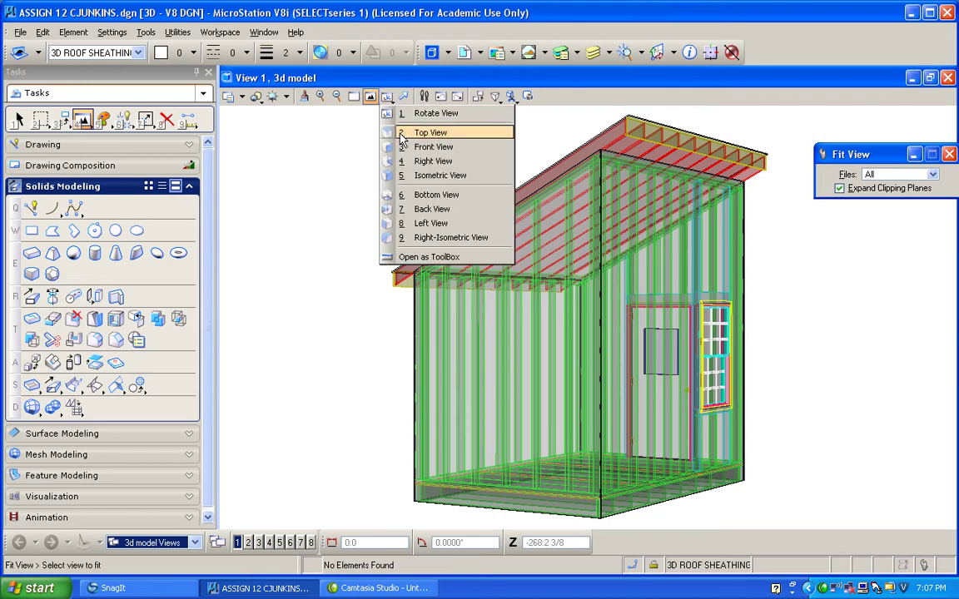
{"action": "left_click", "coordinate": [405, 149]}
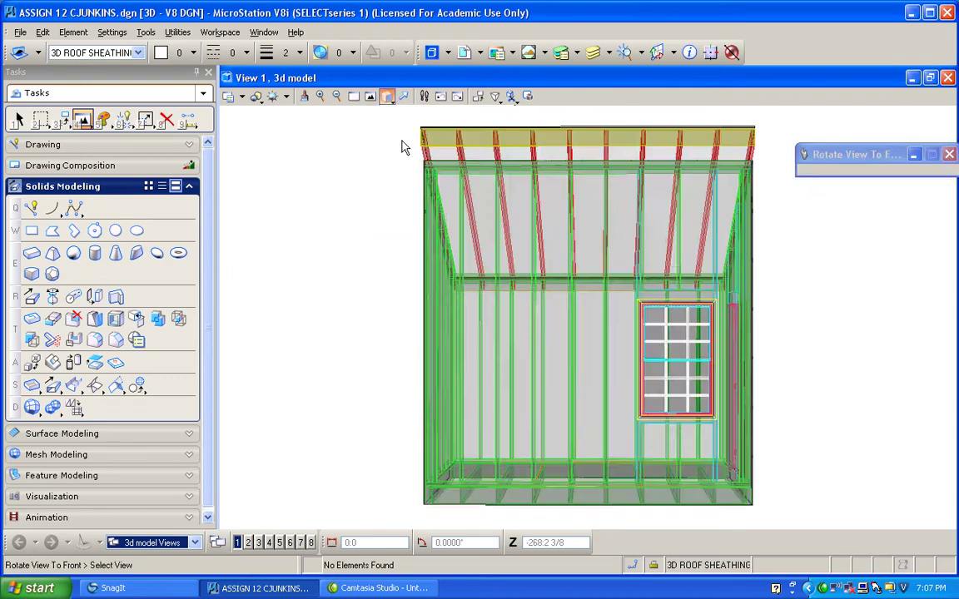
{"action": "left_click", "coordinate": [494, 96]}
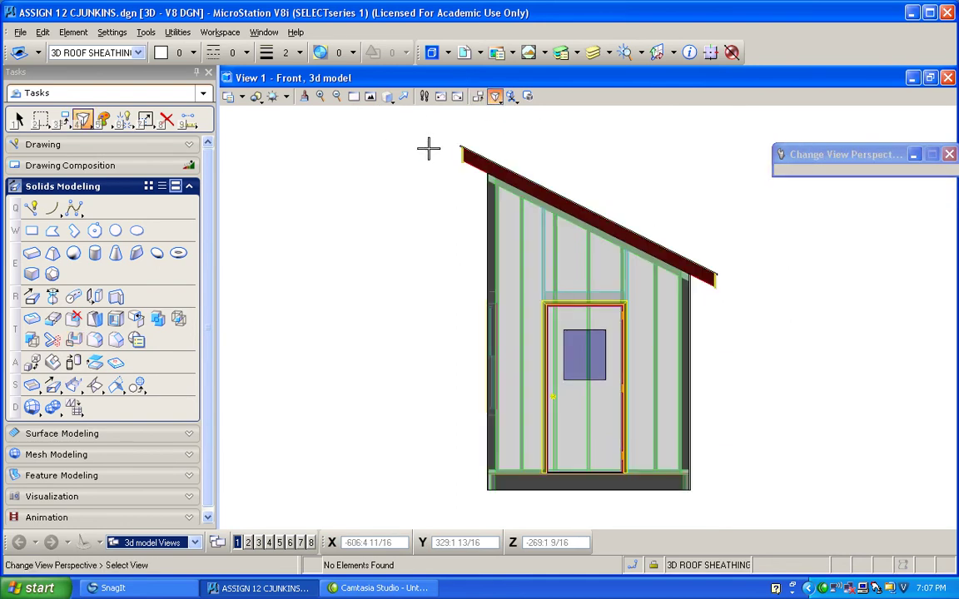
{"action": "left_click", "coordinate": [372, 98]}
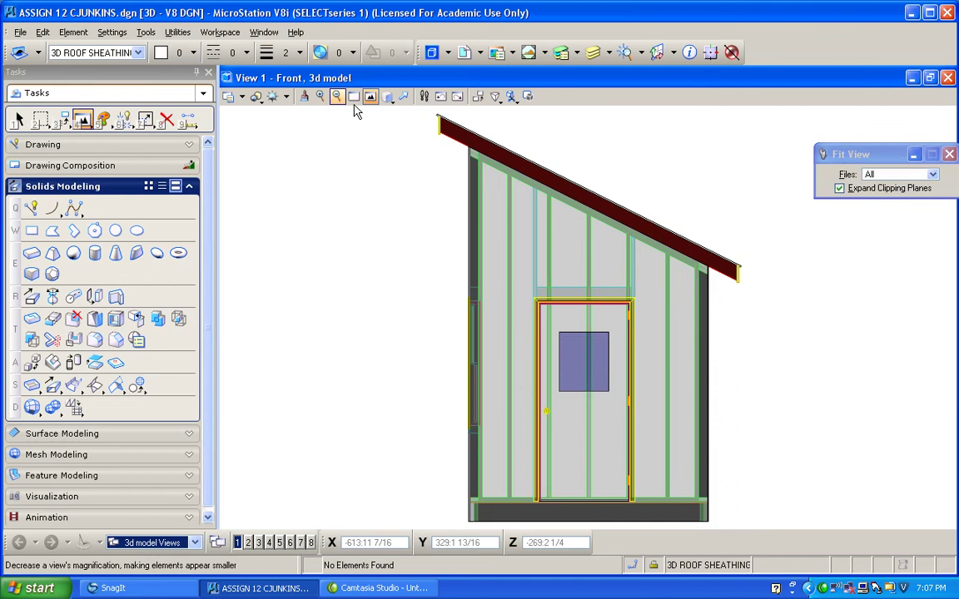
{"action": "left_click", "coordinate": [256, 97]}
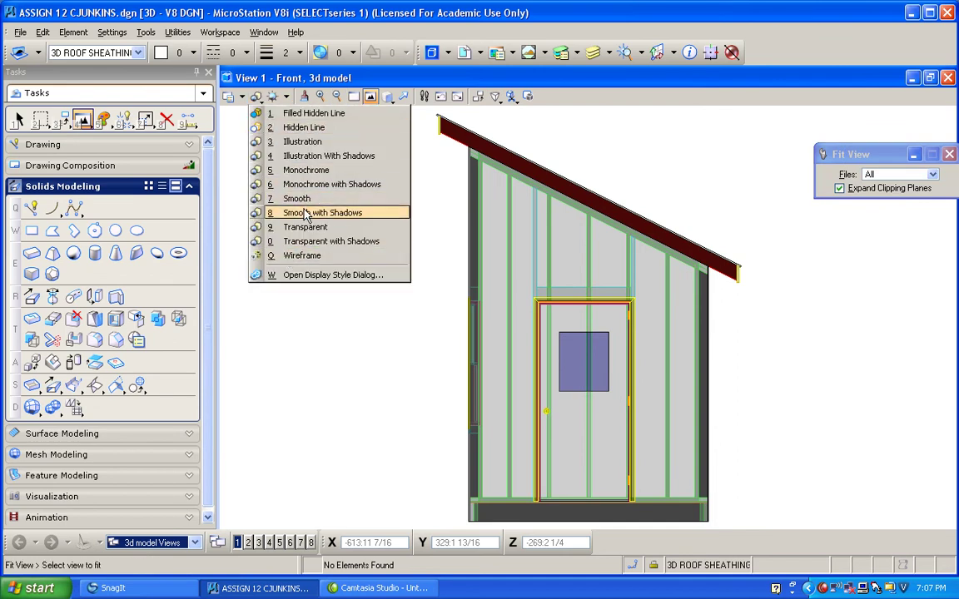
Render the front view in Wireframe and enable Clip Back and Clip Front for View 1
{"action": "left_click", "coordinate": [329, 257]}
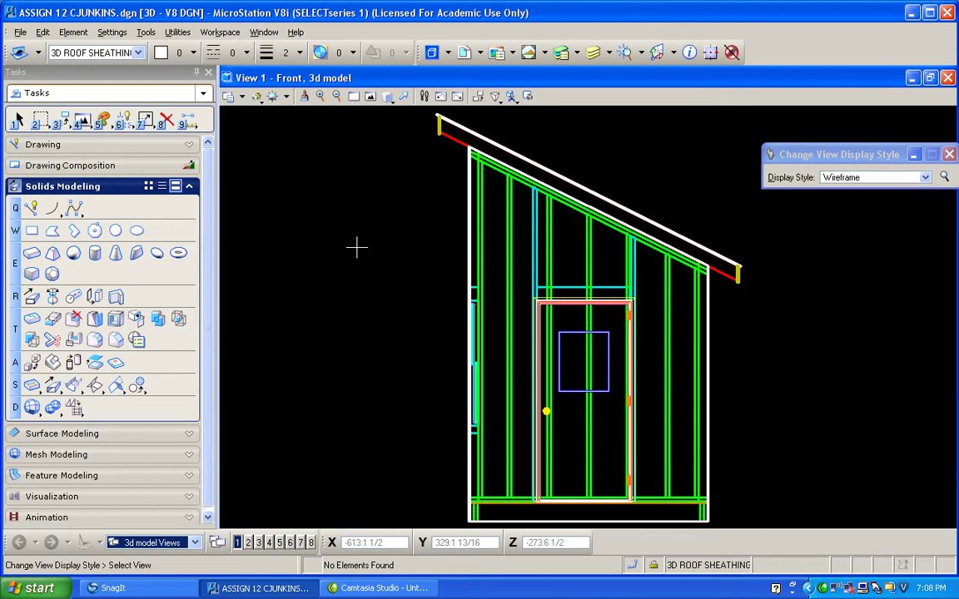
{"action": "left_click", "coordinate": [112, 32]}
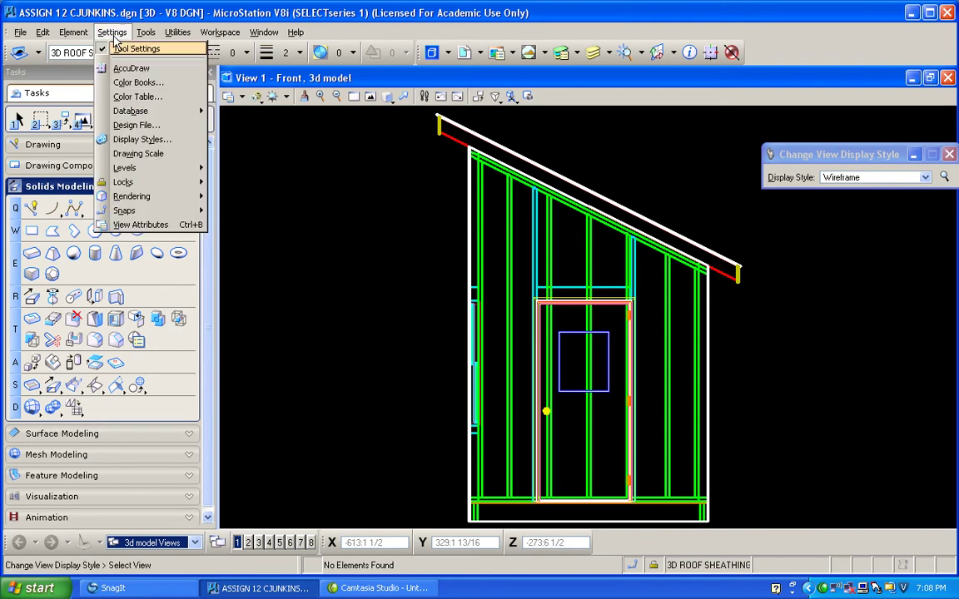
{"action": "left_click", "coordinate": [125, 225]}
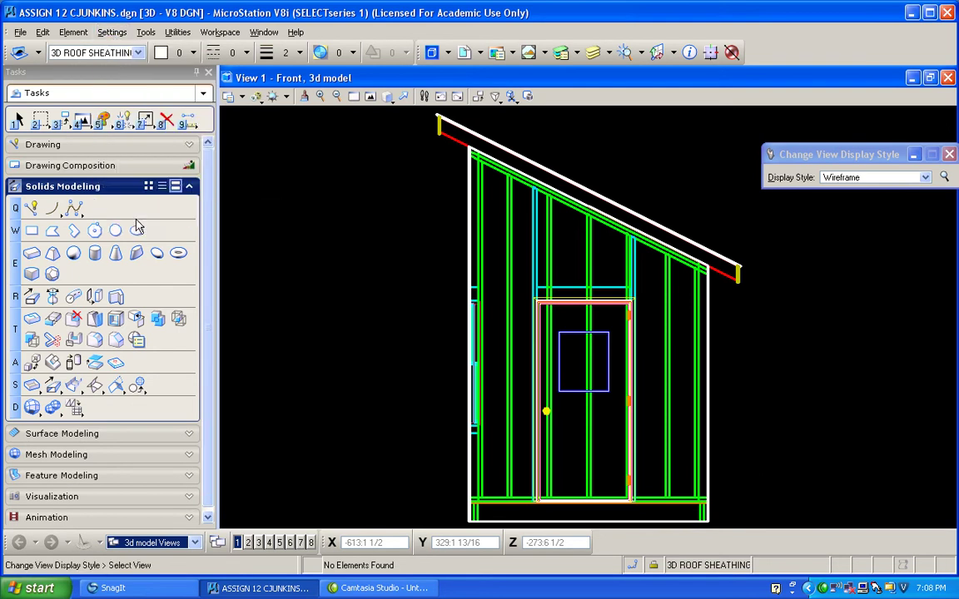
{"action": "left_click", "coordinate": [82, 270]}
{"action": "left_click", "coordinate": [81, 287]}
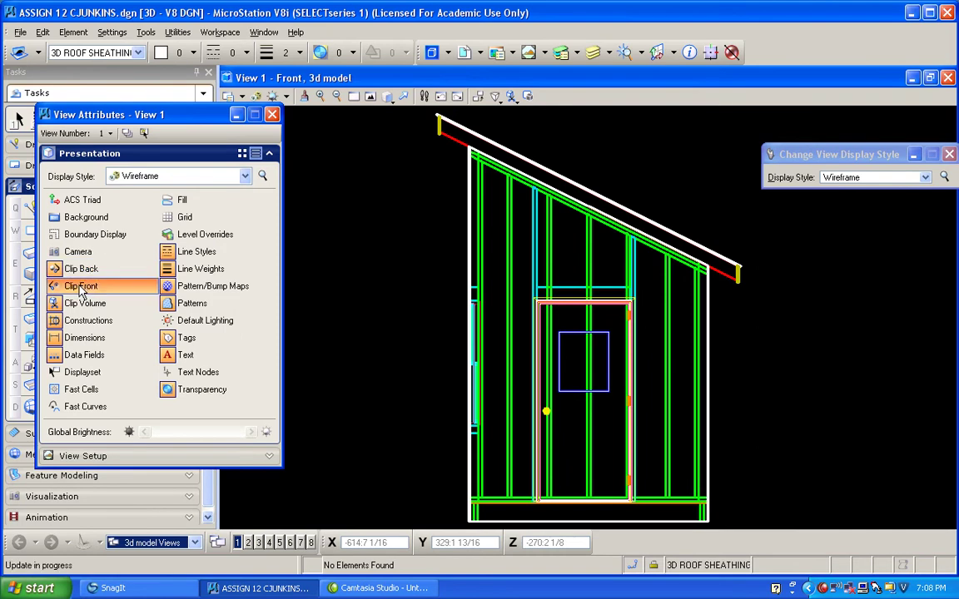
{"action": "left_click", "coordinate": [271, 114]}
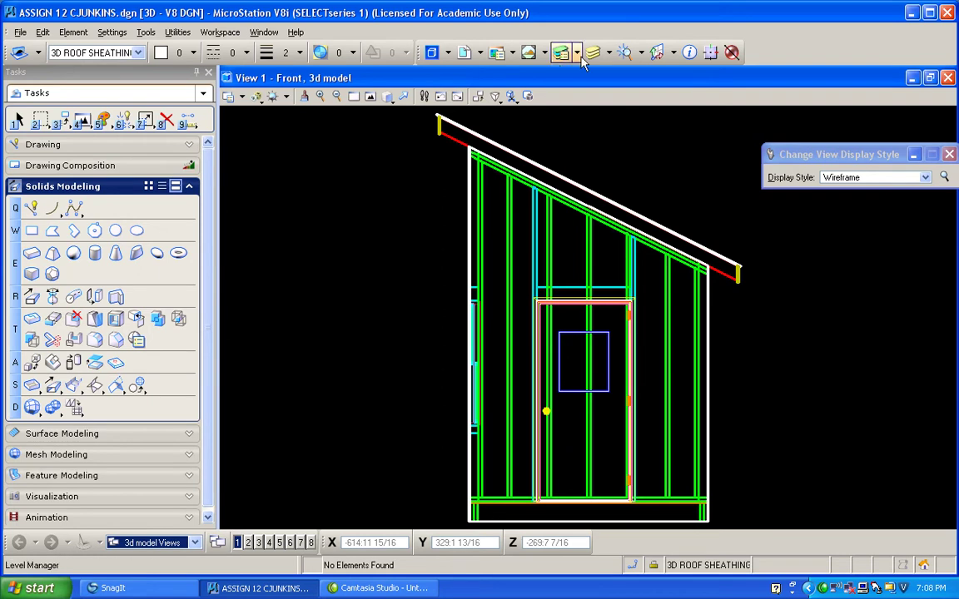
{"action": "left_click", "coordinate": [138, 53]}
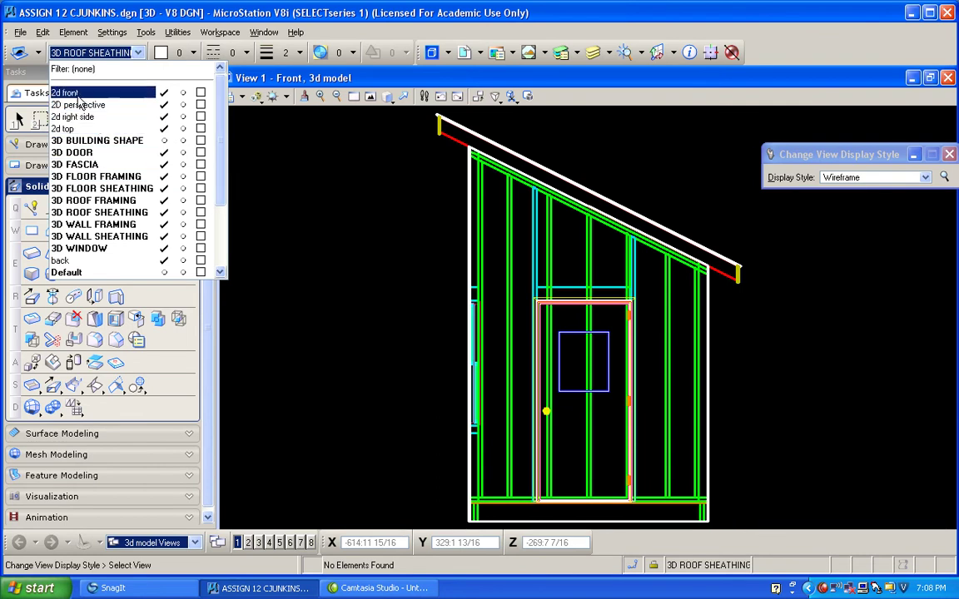
{"action": "left_click", "coordinate": [286, 164]}
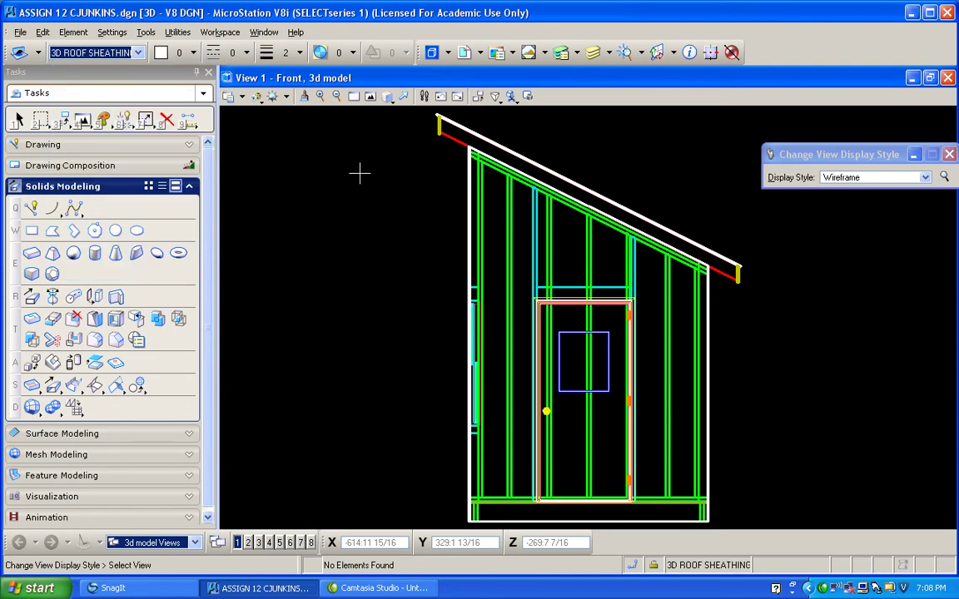
Set up a Visible Edges export into the Active File with the Exact method, showing its Symbology options
{"action": "left_click", "coordinate": [20, 32]}
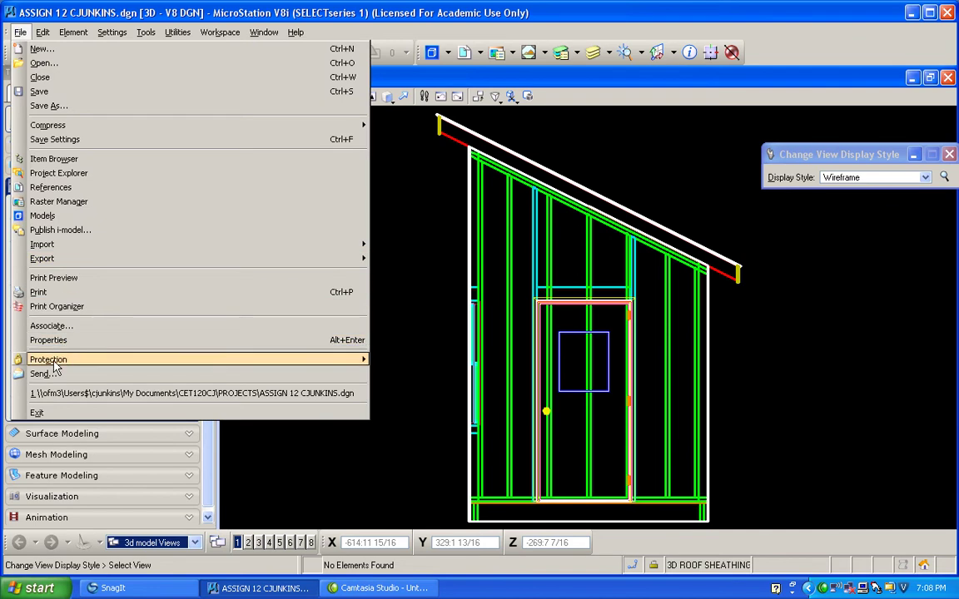
{"action": "mouse_move", "coordinate": [52, 263]}
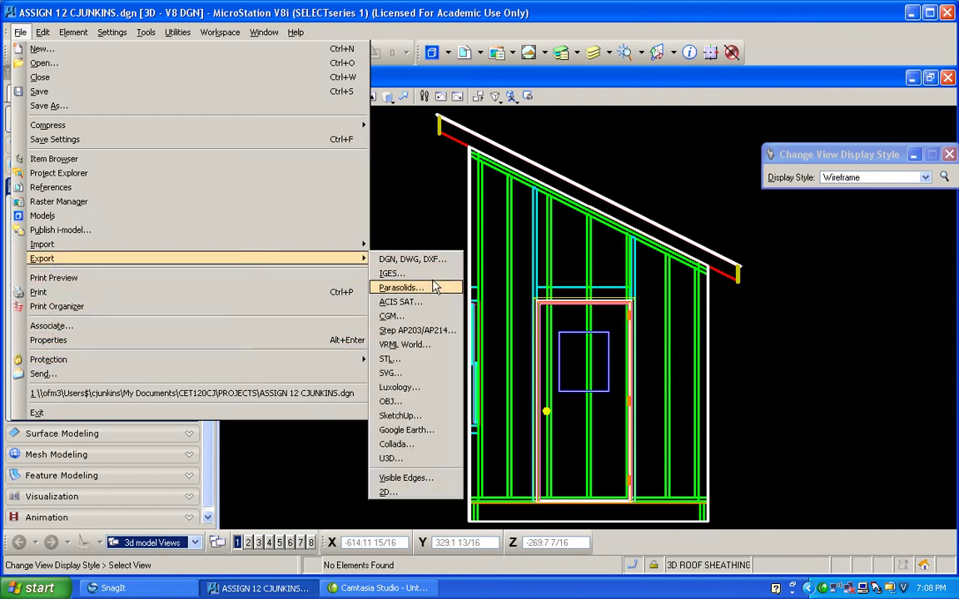
{"action": "left_click", "coordinate": [403, 480]}
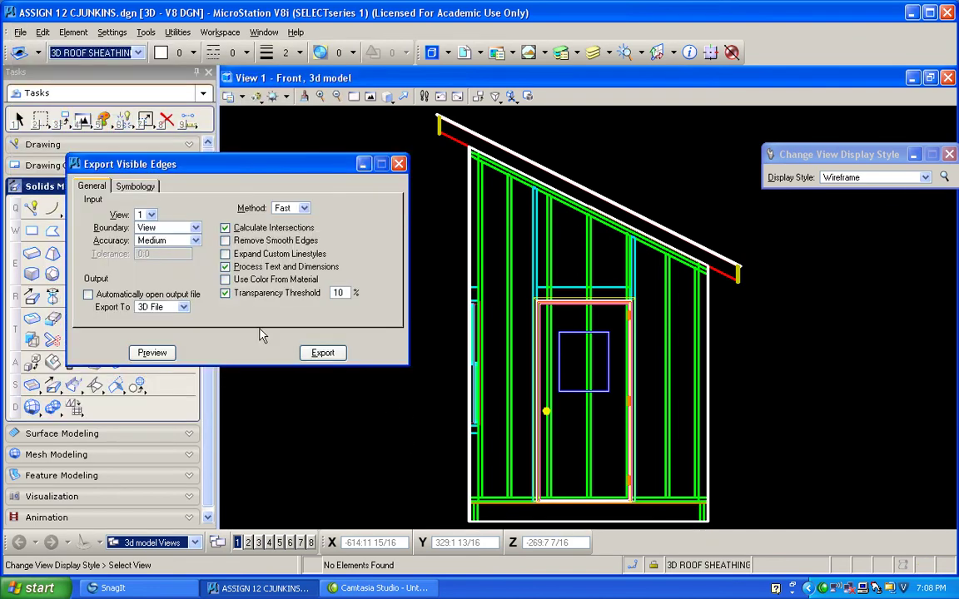
{"action": "left_click", "coordinate": [183, 307]}
{"action": "left_click", "coordinate": [178, 322]}
{"action": "left_click", "coordinate": [304, 208]}
{"action": "left_click", "coordinate": [307, 214]}
{"action": "left_click", "coordinate": [283, 208]}
{"action": "left_click", "coordinate": [297, 222]}
{"action": "left_click", "coordinate": [133, 187]}
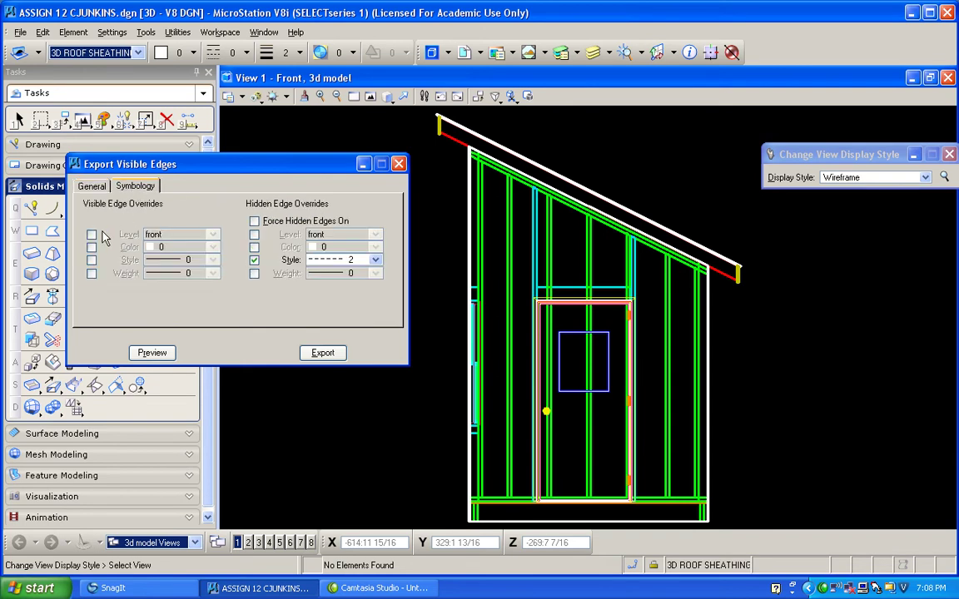
Override exported edges to level 2d right side and colour 1 (blue)
{"action": "left_click", "coordinate": [92, 236]}
{"action": "left_click", "coordinate": [210, 234]}
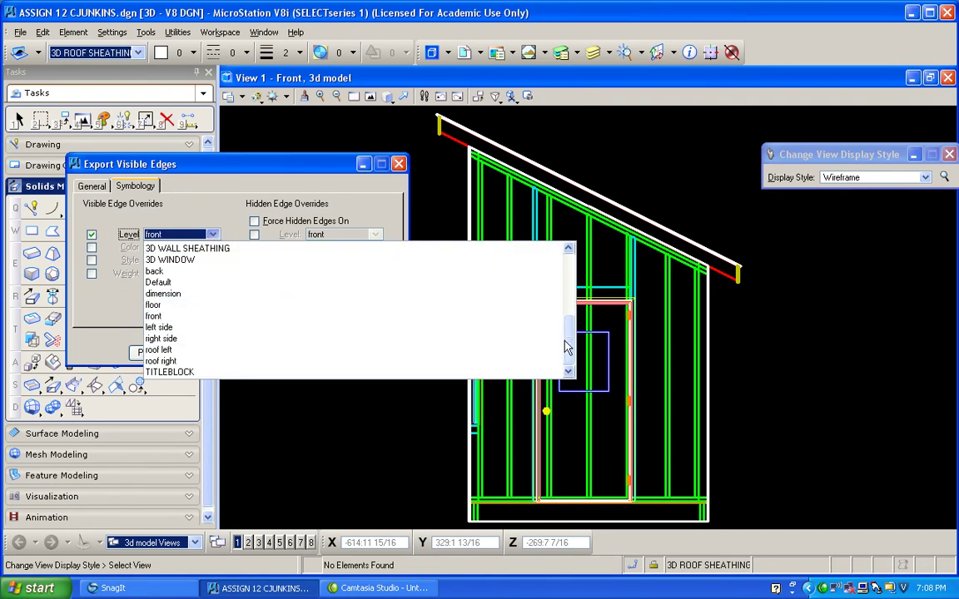
{"action": "left_click", "coordinate": [570, 292]}
{"action": "left_click_drag", "start_coordinate": [570, 292], "coordinate": [551, 285]}
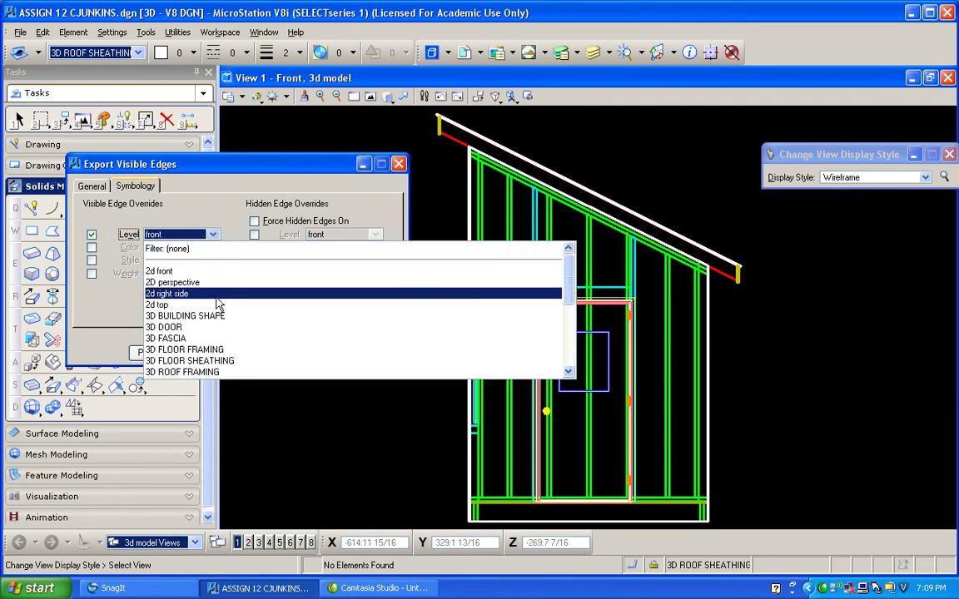
{"action": "left_click", "coordinate": [212, 273]}
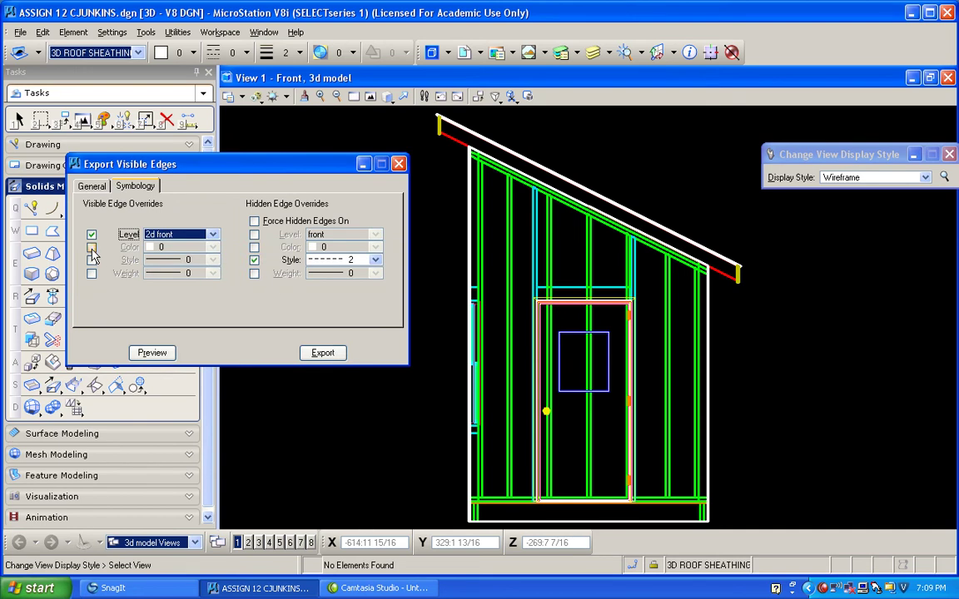
{"action": "left_click", "coordinate": [92, 247]}
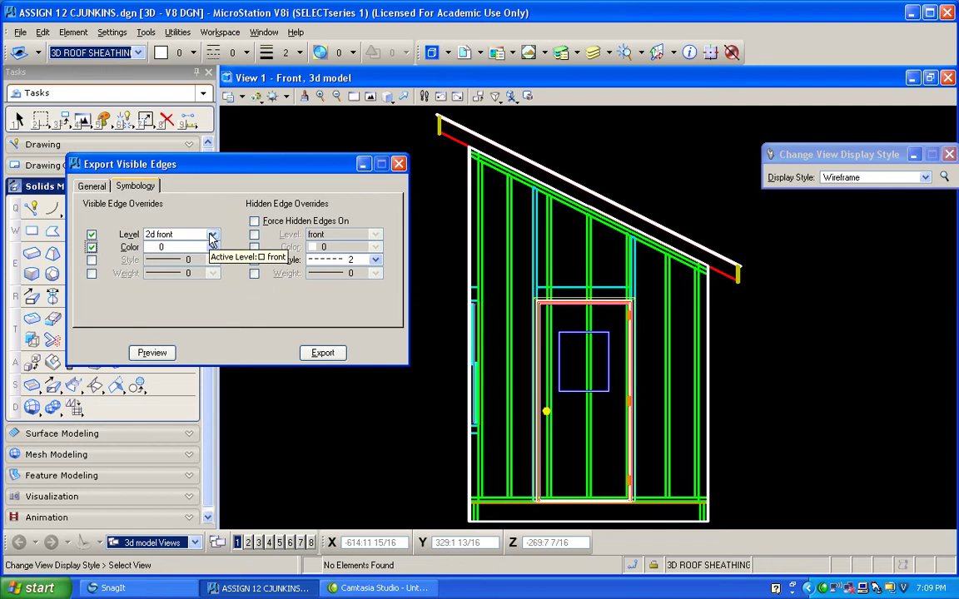
{"action": "left_click", "coordinate": [212, 240]}
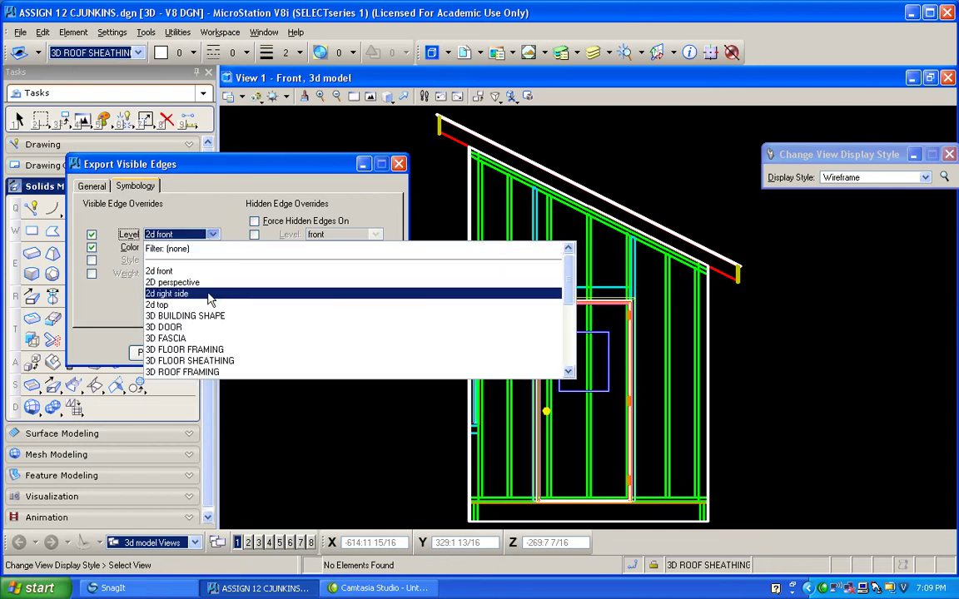
{"action": "left_click", "coordinate": [181, 298]}
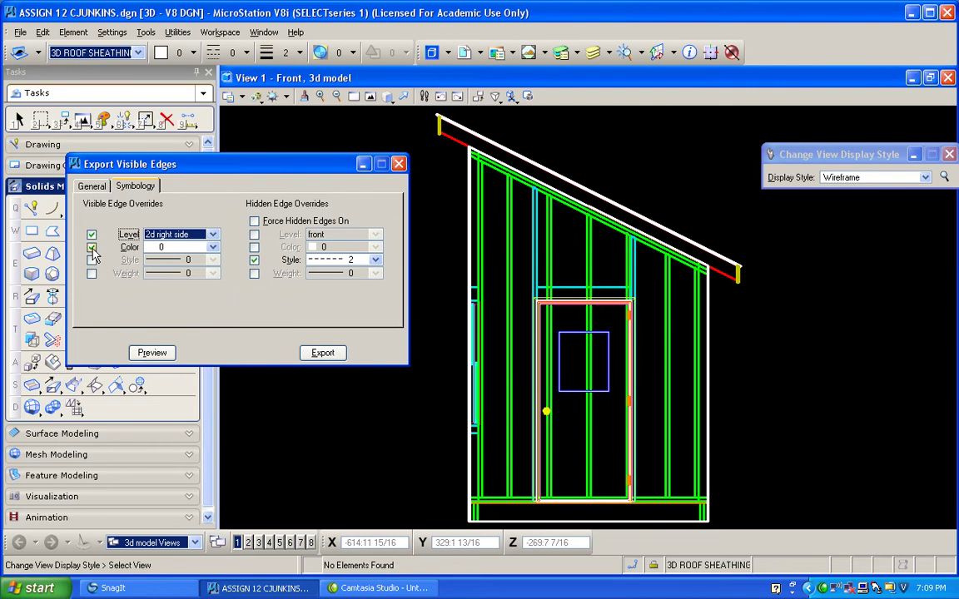
{"action": "left_click", "coordinate": [213, 247]}
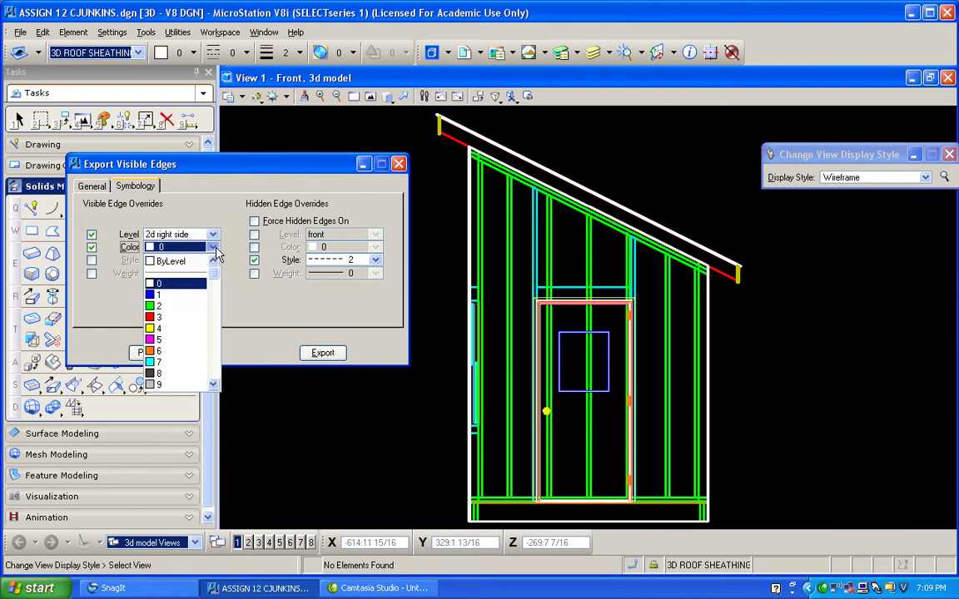
{"action": "left_click", "coordinate": [177, 297]}
Enable the line style override, preview the blue front edges and export them
{"action": "left_click", "coordinate": [92, 260]}
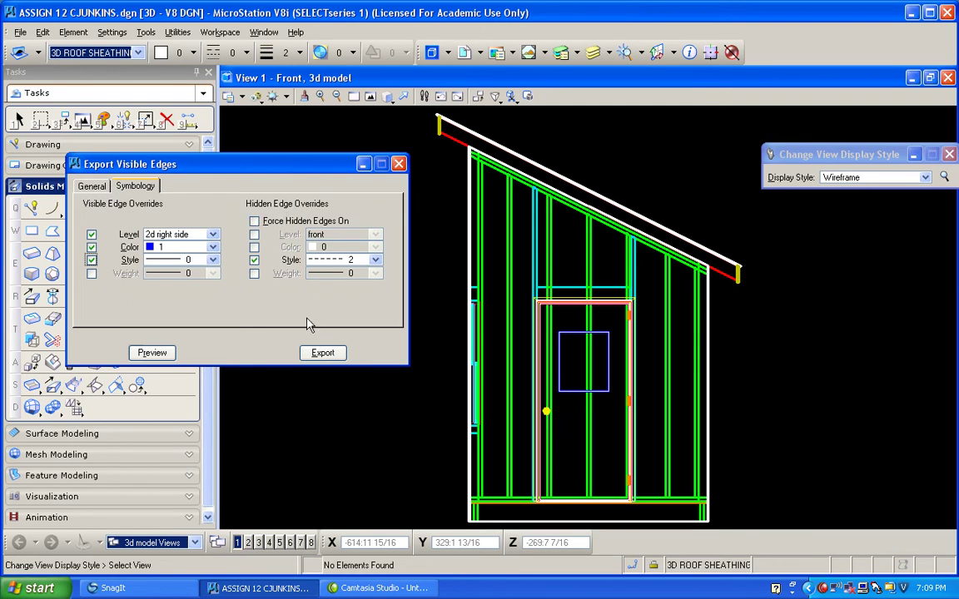
{"action": "left_click", "coordinate": [161, 358]}
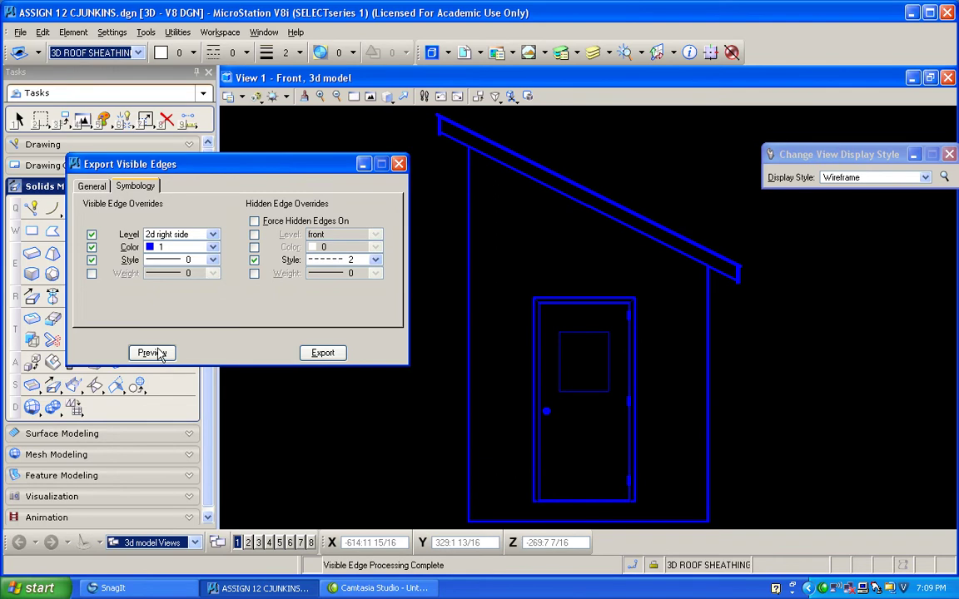
{"action": "left_click", "coordinate": [329, 355]}
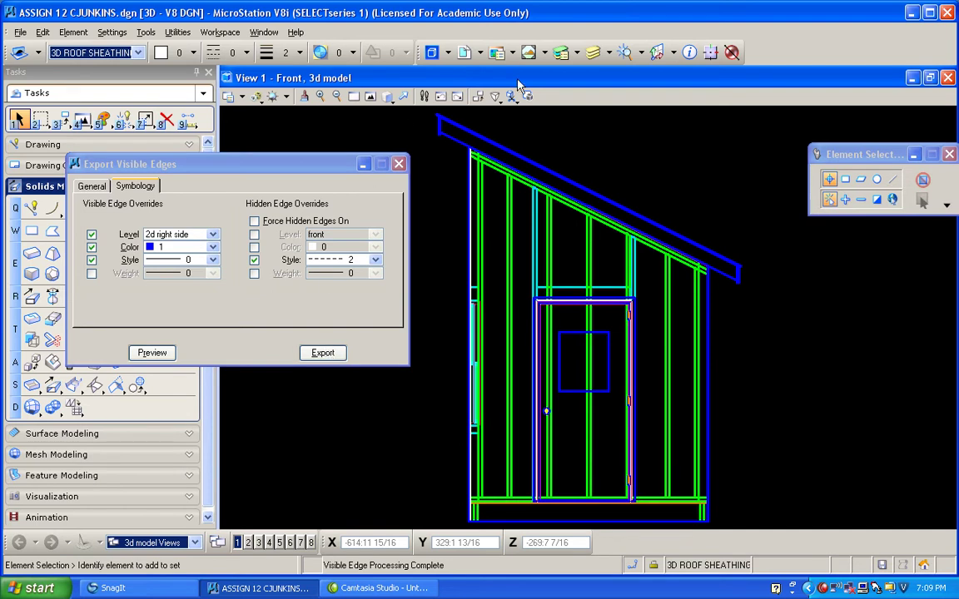
Turn off display of the 2d right side level in Level Display
{"action": "left_click", "coordinate": [609, 54]}
{"action": "left_click_drag", "start_coordinate": [806, 260], "coordinate": [806, 314]}
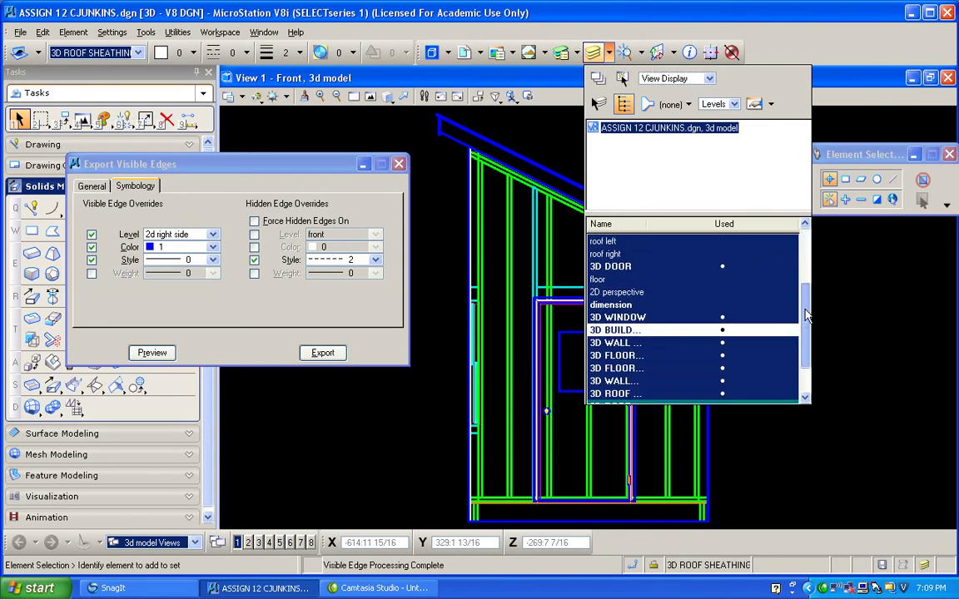
{"action": "scroll", "coordinate": [724, 254], "scroll_direction": "up", "scroll_amount": 3}
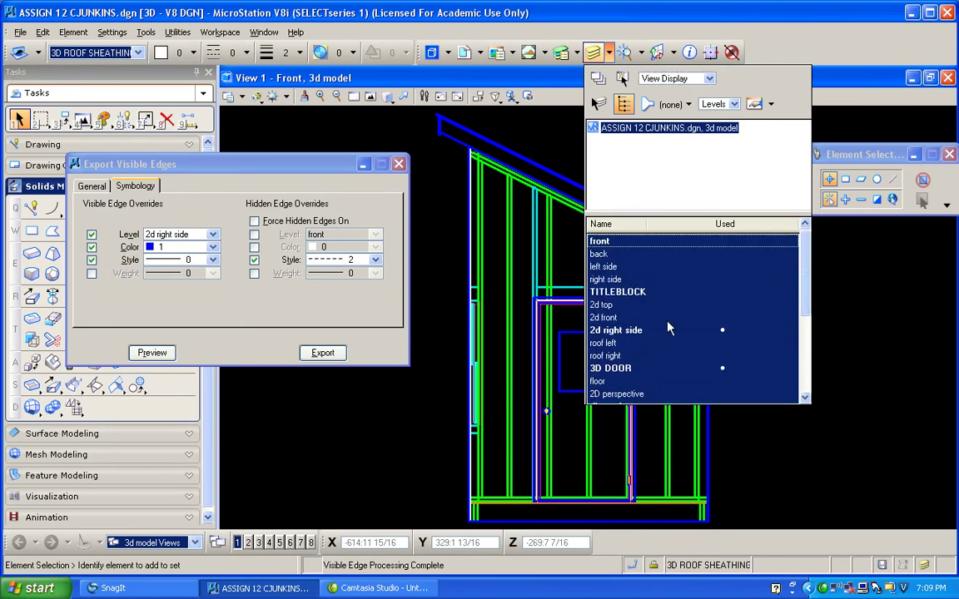
{"action": "left_click", "coordinate": [616, 331]}
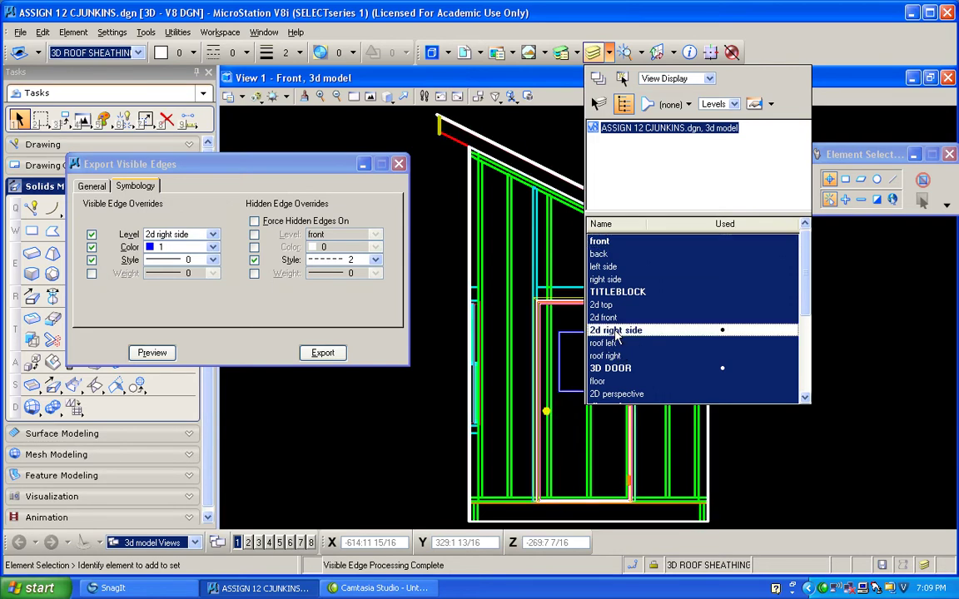
Rotate View 1 to look at the shed's left side
{"action": "left_click", "coordinate": [388, 96]}
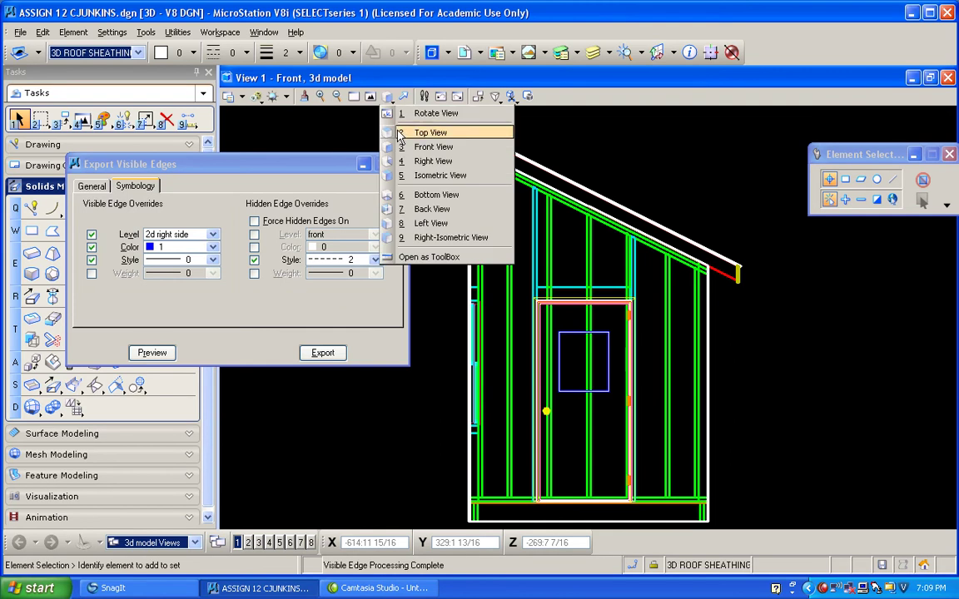
{"action": "left_click", "coordinate": [410, 161]}
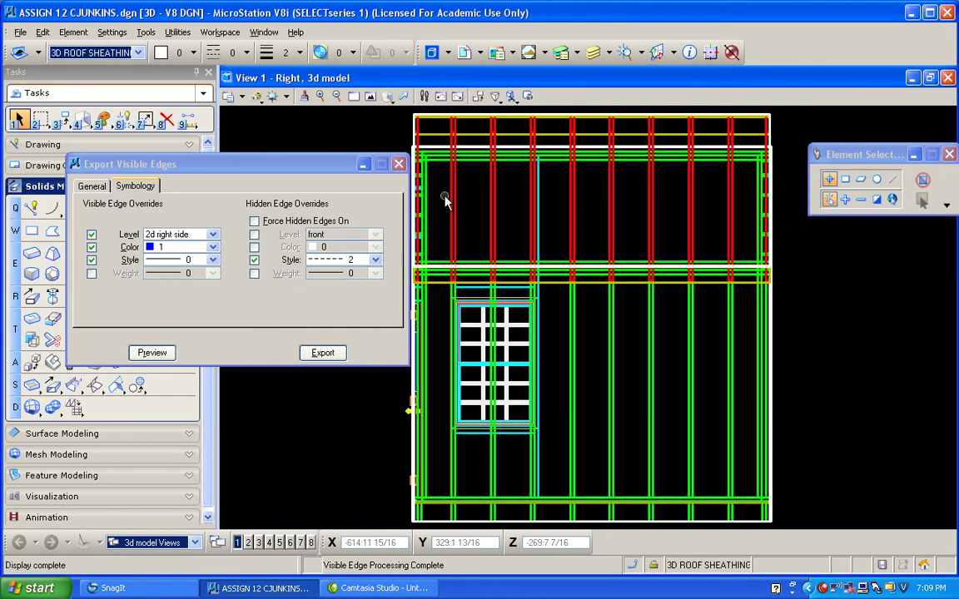
{"action": "left_click", "coordinate": [397, 97]}
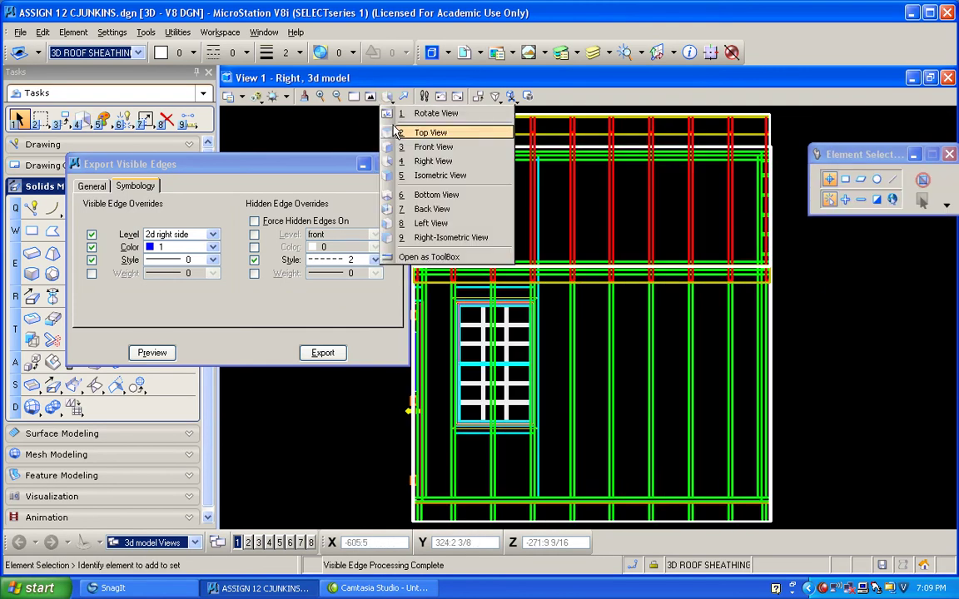
{"action": "left_click", "coordinate": [432, 222]}
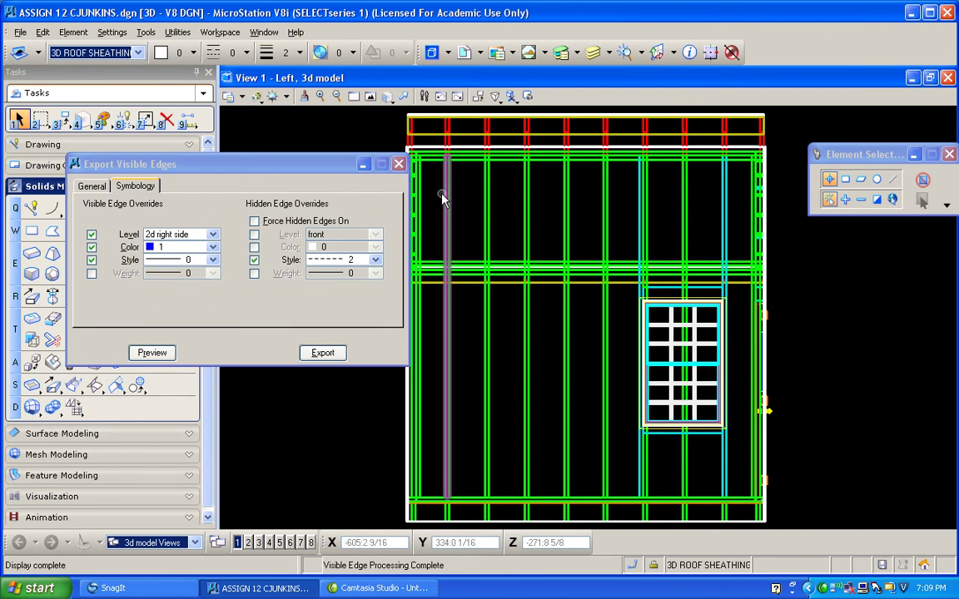
Set the export level to 2d front, preview the left-side edges, and export them
{"action": "left_click", "coordinate": [212, 236]}
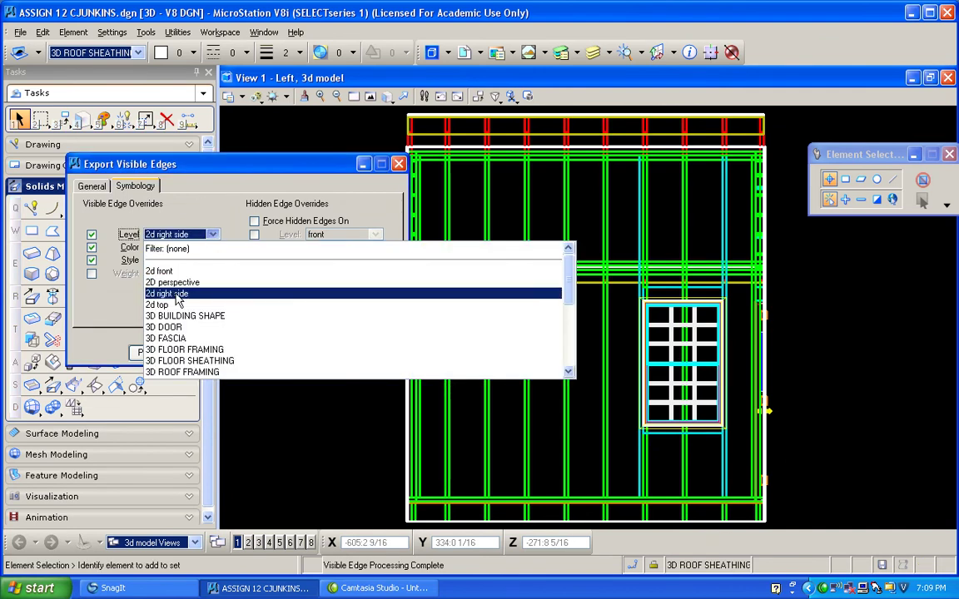
{"action": "left_click", "coordinate": [160, 271]}
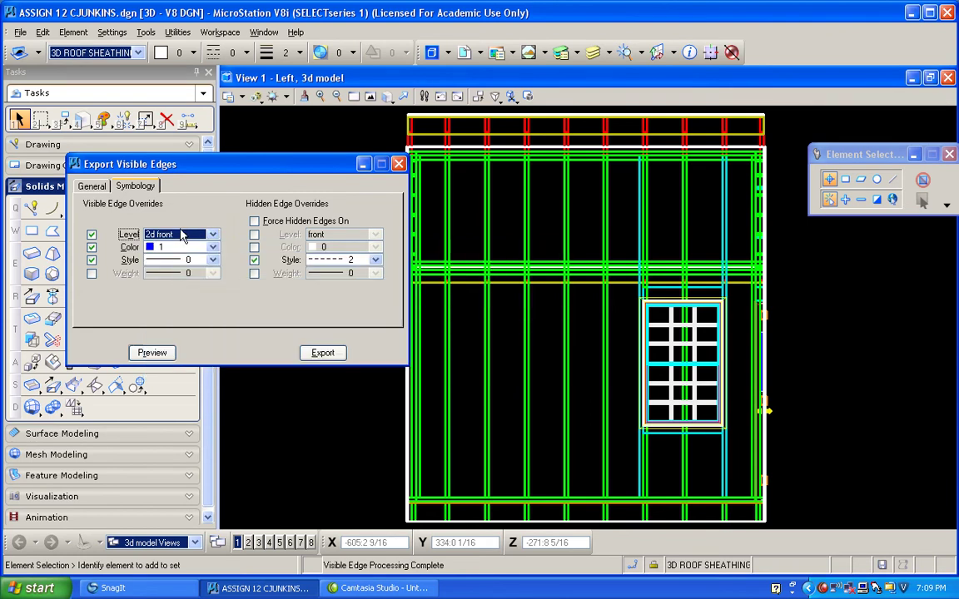
{"action": "left_click", "coordinate": [151, 353]}
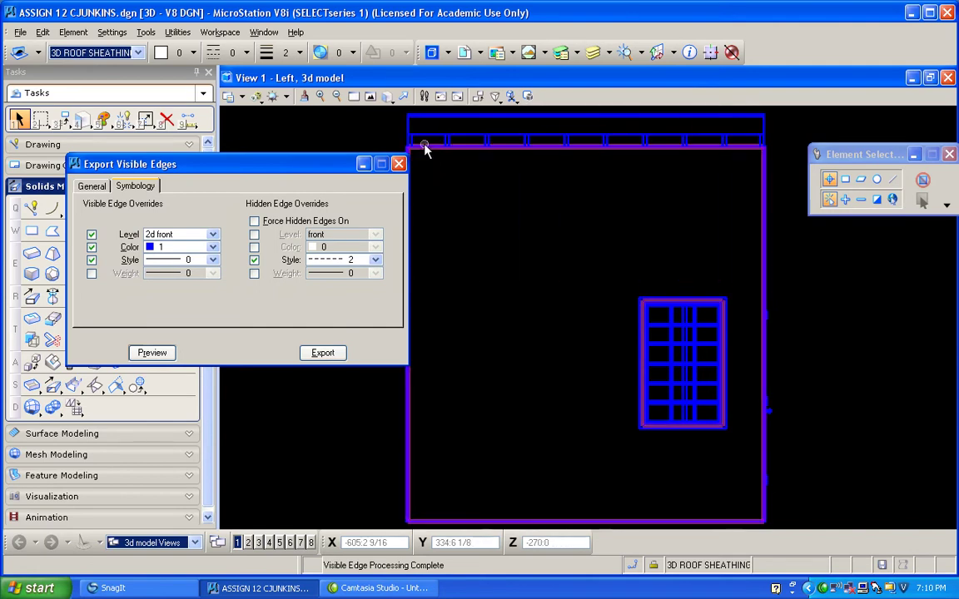
{"action": "left_click", "coordinate": [324, 354]}
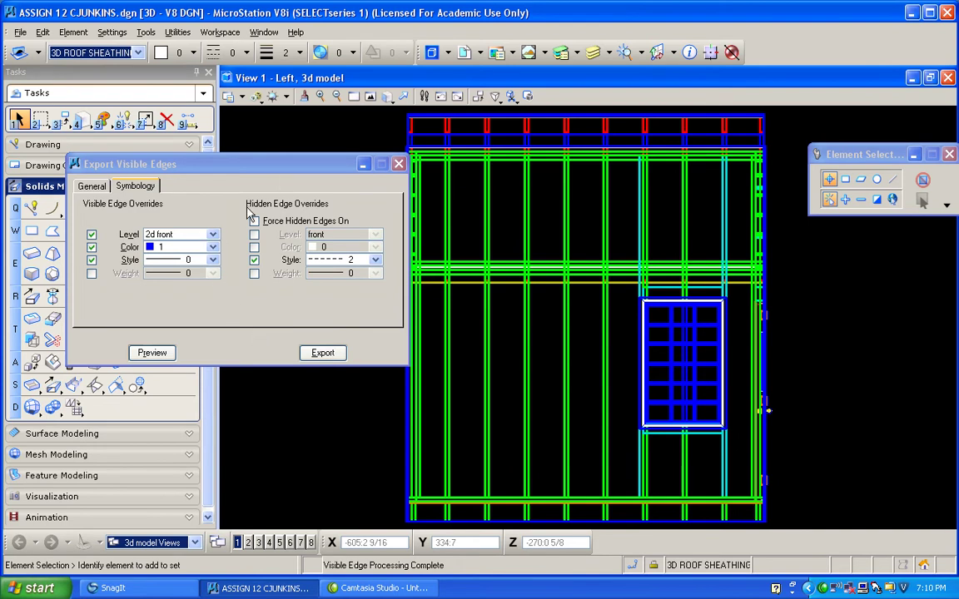
Rotate View 1 to Top and open a resized View 2 window in the upper right
{"action": "left_click", "coordinate": [388, 97]}
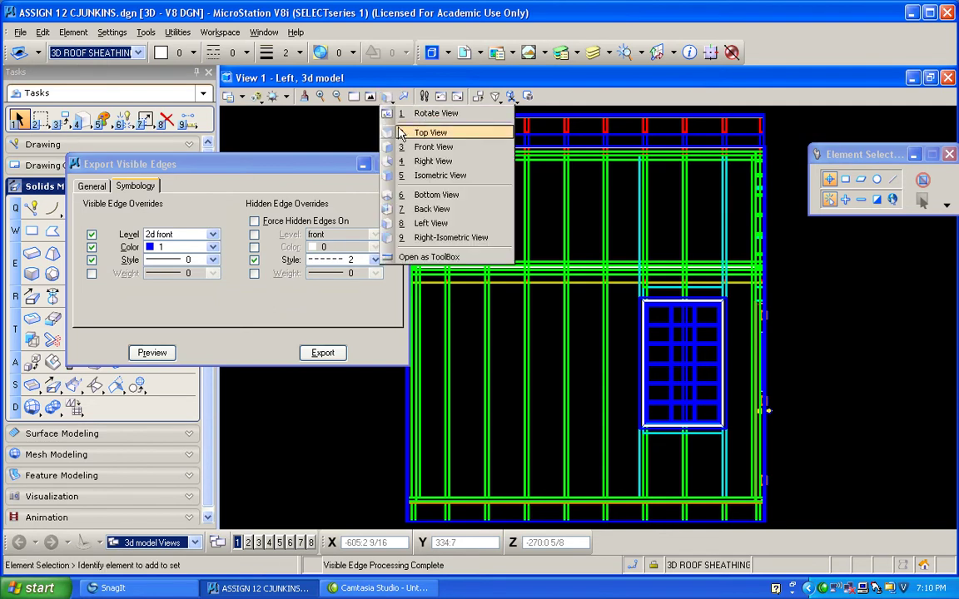
{"action": "left_click", "coordinate": [429, 132]}
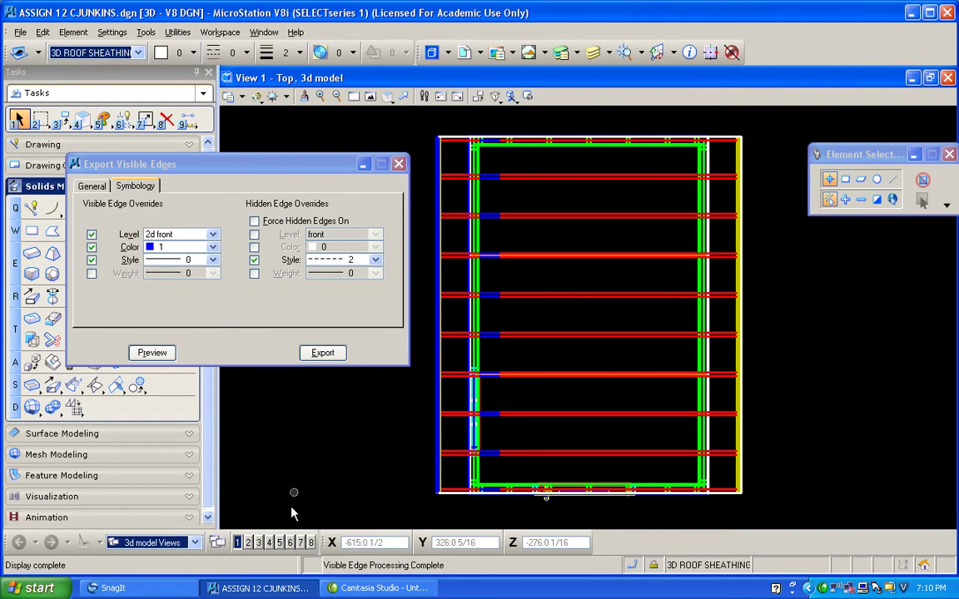
{"action": "left_click", "coordinate": [248, 543]}
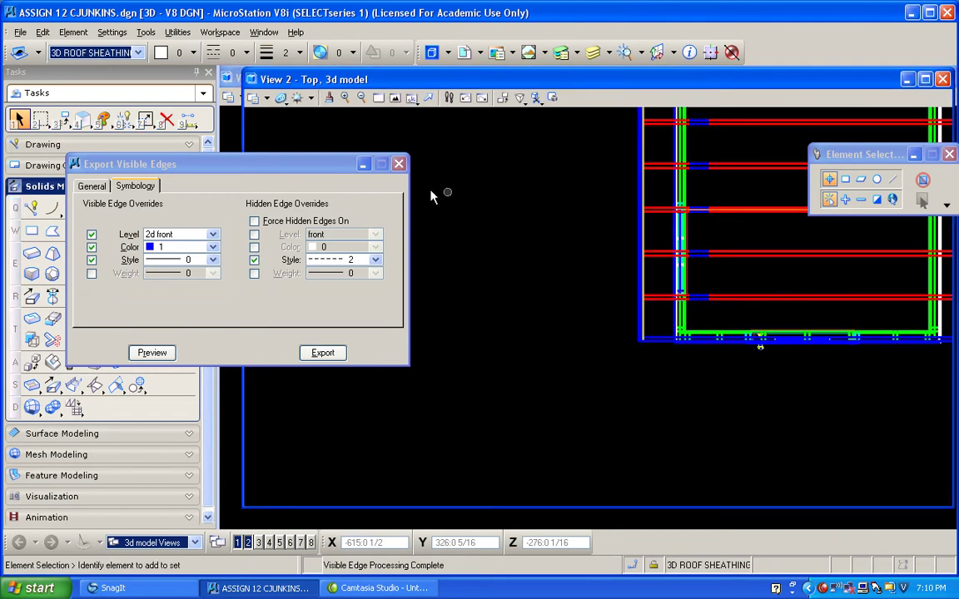
{"action": "left_click_drag", "start_coordinate": [243, 125], "coordinate": [635, 116]}
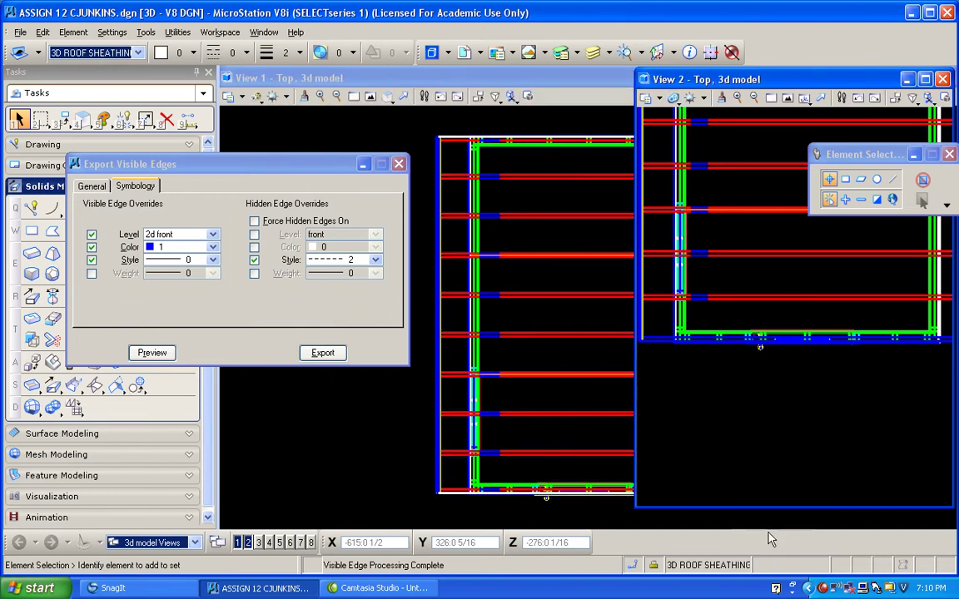
{"action": "left_click_drag", "start_coordinate": [791, 506], "coordinate": [792, 333]}
Fit the whole shed model in both View 2 and View 1
{"action": "left_click", "coordinate": [787, 98]}
{"action": "left_click", "coordinate": [741, 121]}
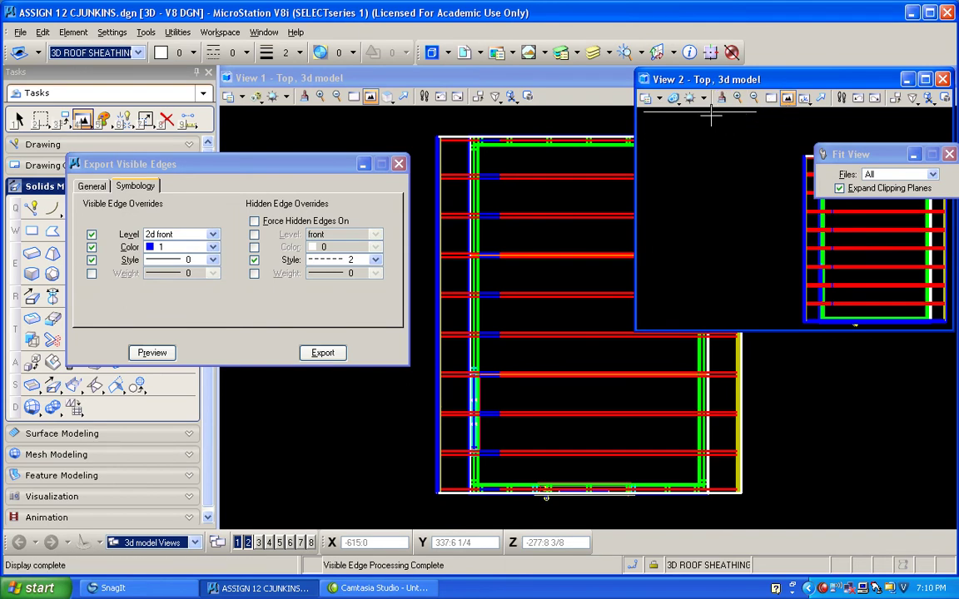
{"action": "left_click", "coordinate": [371, 97]}
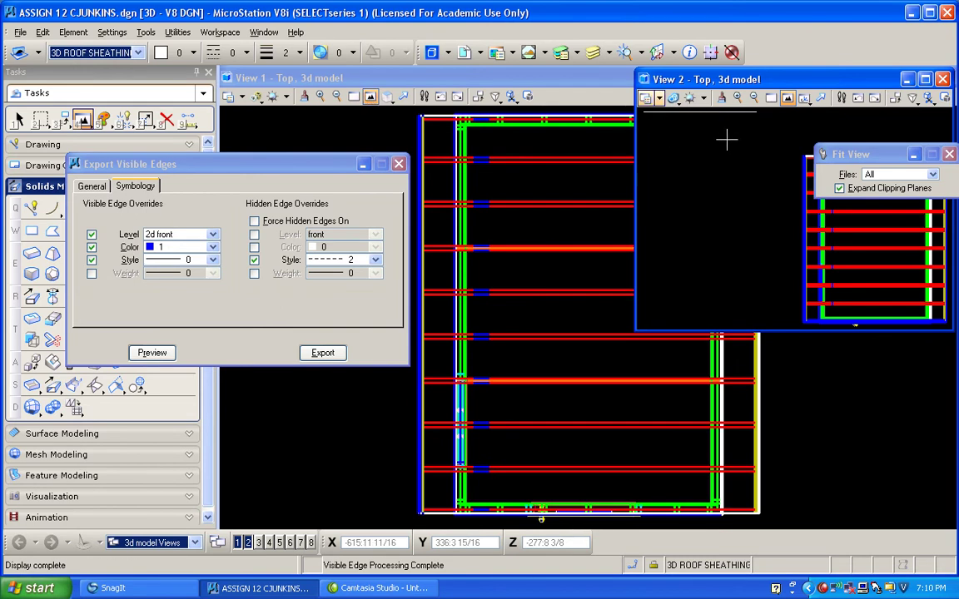
Turn View 2 to Front View
{"action": "left_click", "coordinate": [804, 98]}
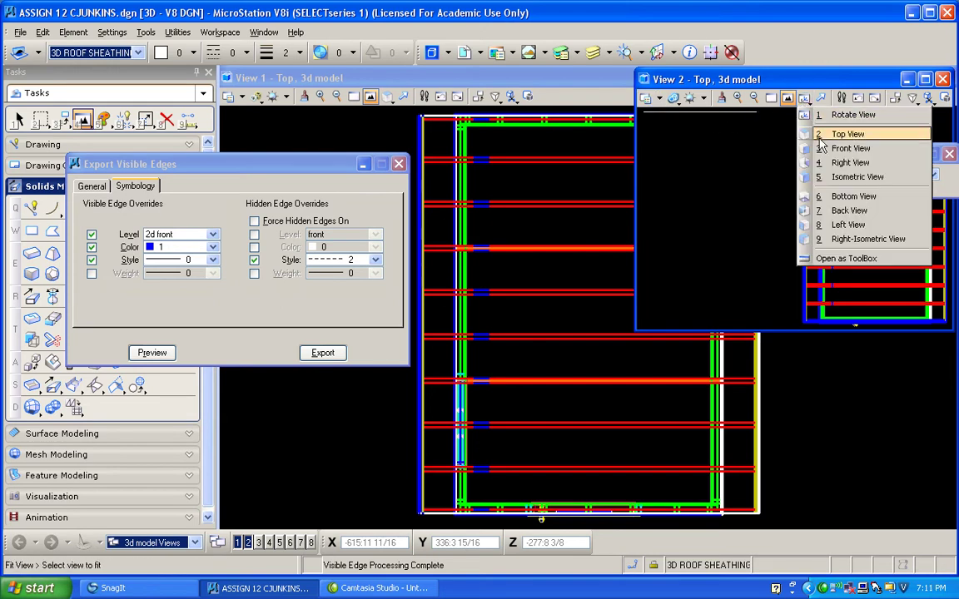
{"action": "left_click", "coordinate": [849, 149]}
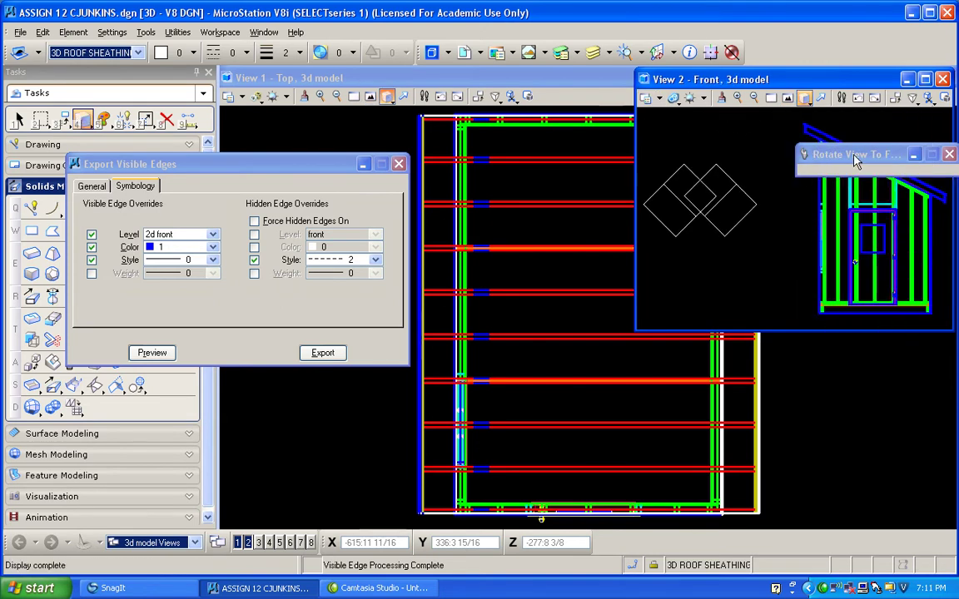
{"action": "left_click_drag", "start_coordinate": [854, 157], "coordinate": [878, 117]}
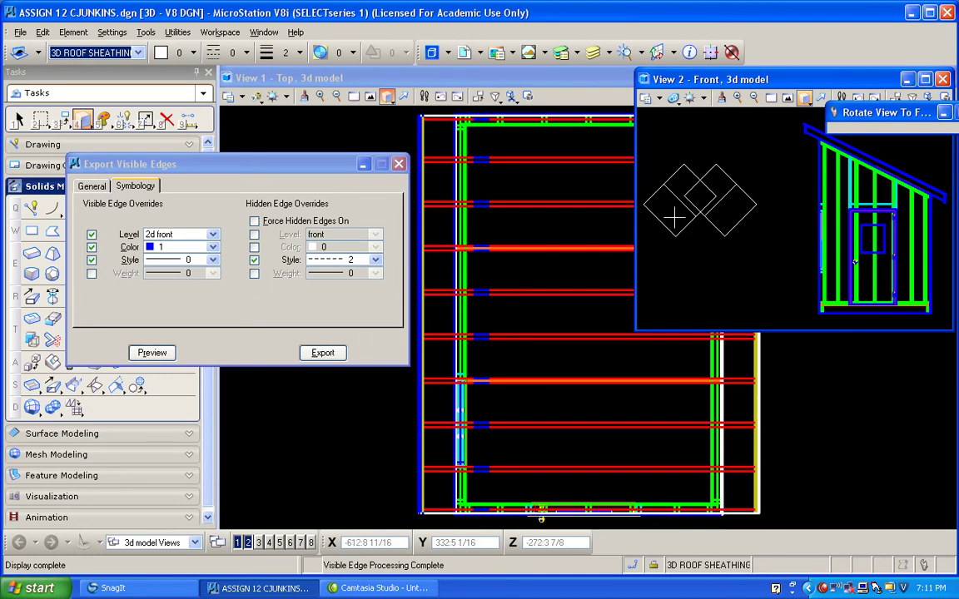
Delete the two stray square shapes and fit View 2 to the whole shed
{"action": "left_click", "coordinate": [167, 120]}
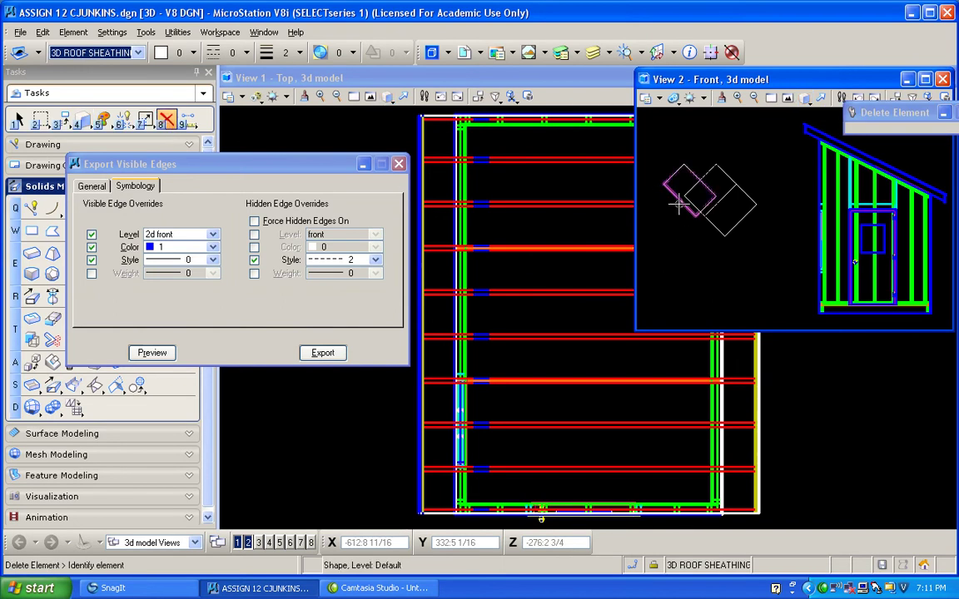
{"action": "left_click", "coordinate": [681, 198]}
{"action": "left_click", "coordinate": [726, 207]}
{"action": "left_click", "coordinate": [768, 97]}
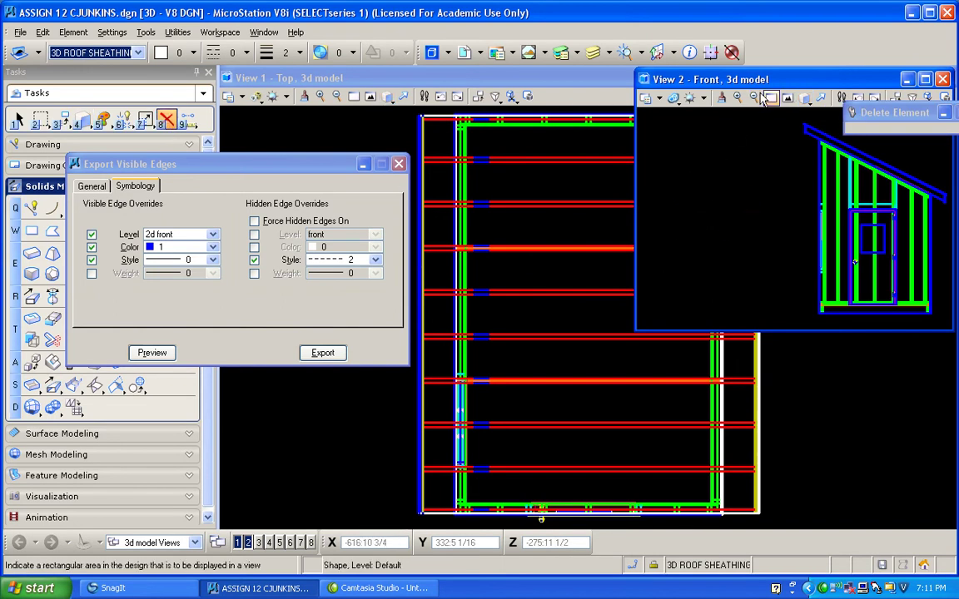
{"action": "left_click", "coordinate": [788, 97]}
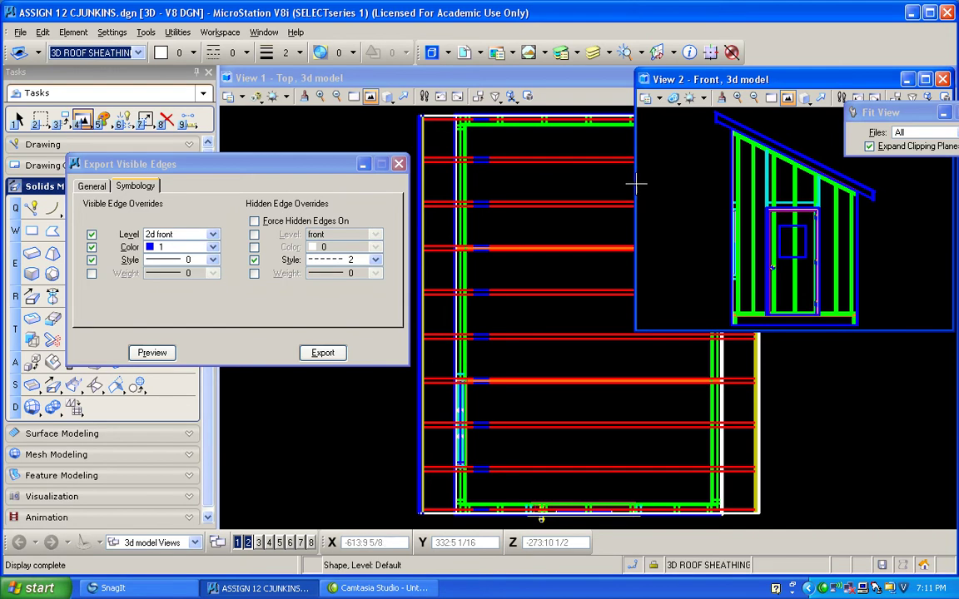
{"action": "left_click_drag", "start_coordinate": [182, 165], "coordinate": [177, 192]}
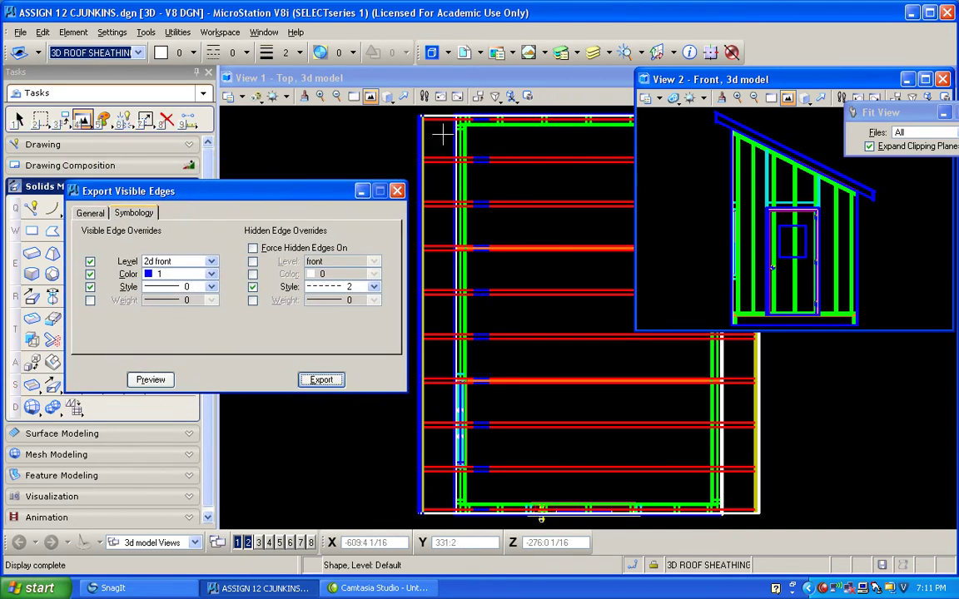
Add Set Display Depth to the view toolbar and clip the top view to show only wall framing
{"action": "right_click", "coordinate": [515, 99]}
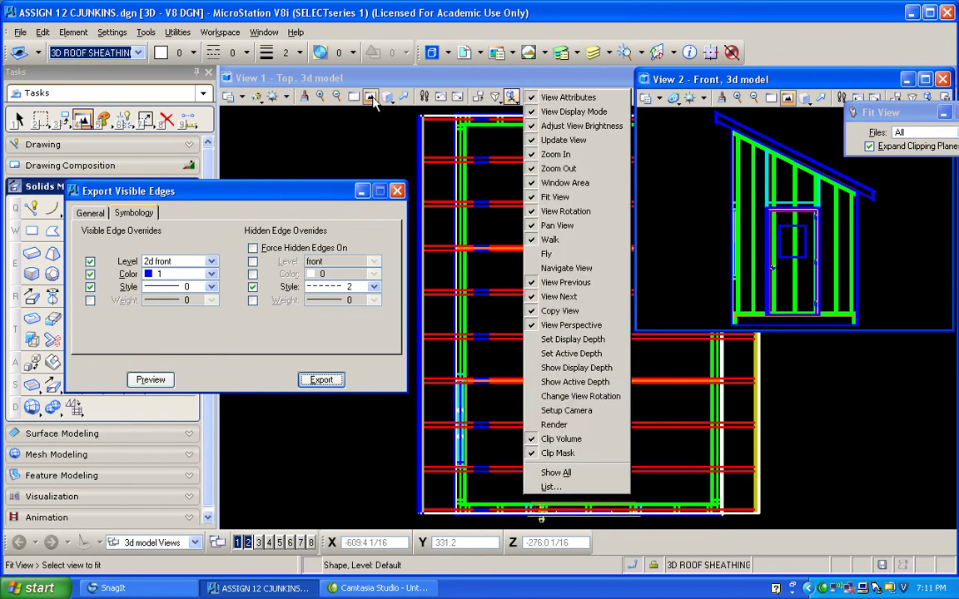
{"action": "left_click", "coordinate": [573, 340]}
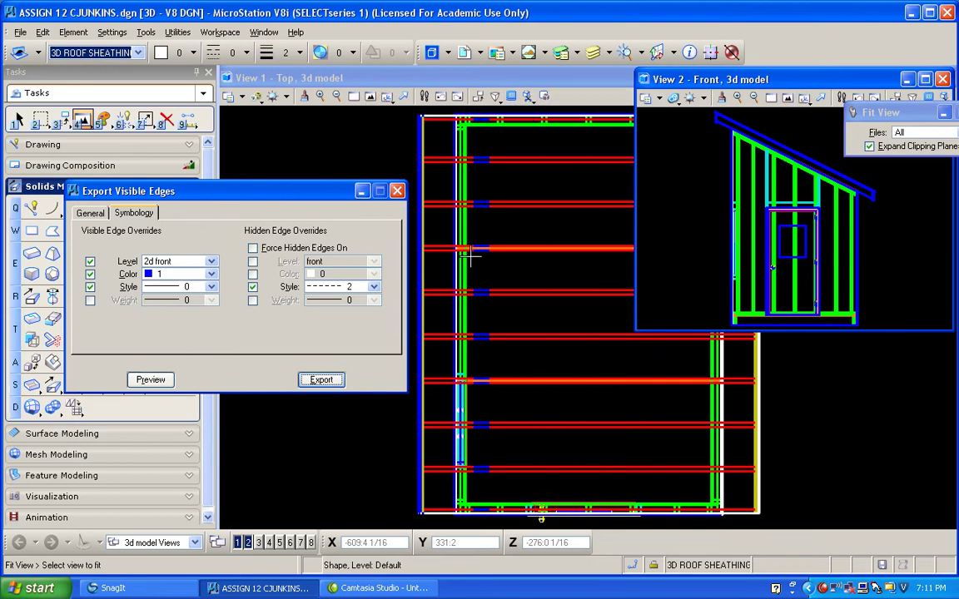
{"action": "left_click", "coordinate": [512, 97]}
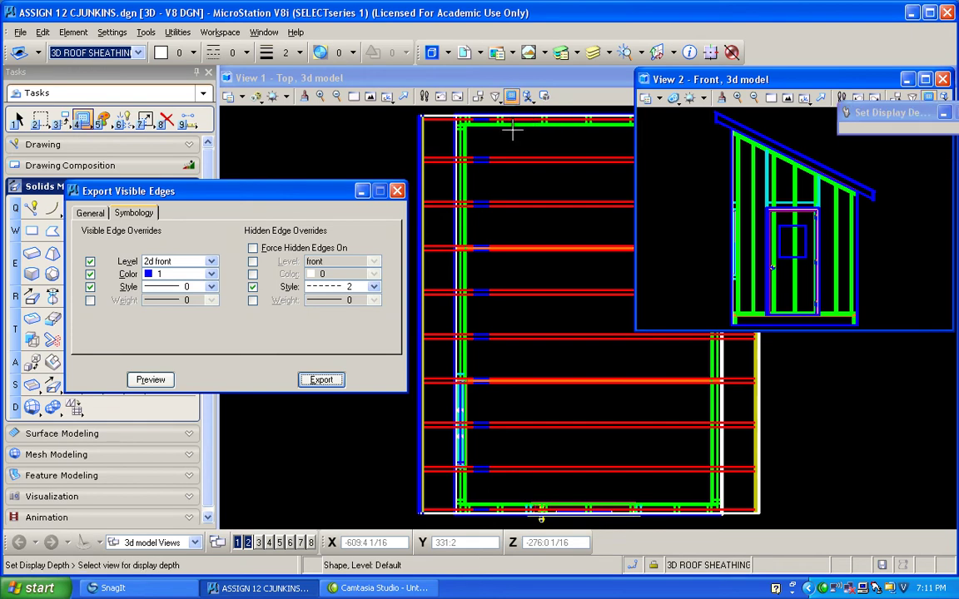
{"action": "left_click", "coordinate": [546, 275]}
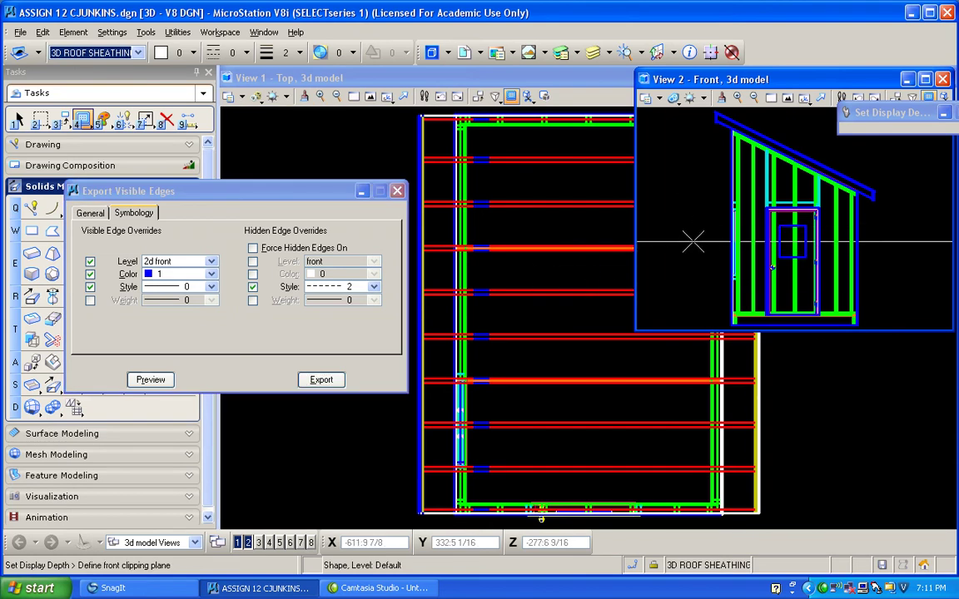
{"action": "left_click", "coordinate": [694, 242]}
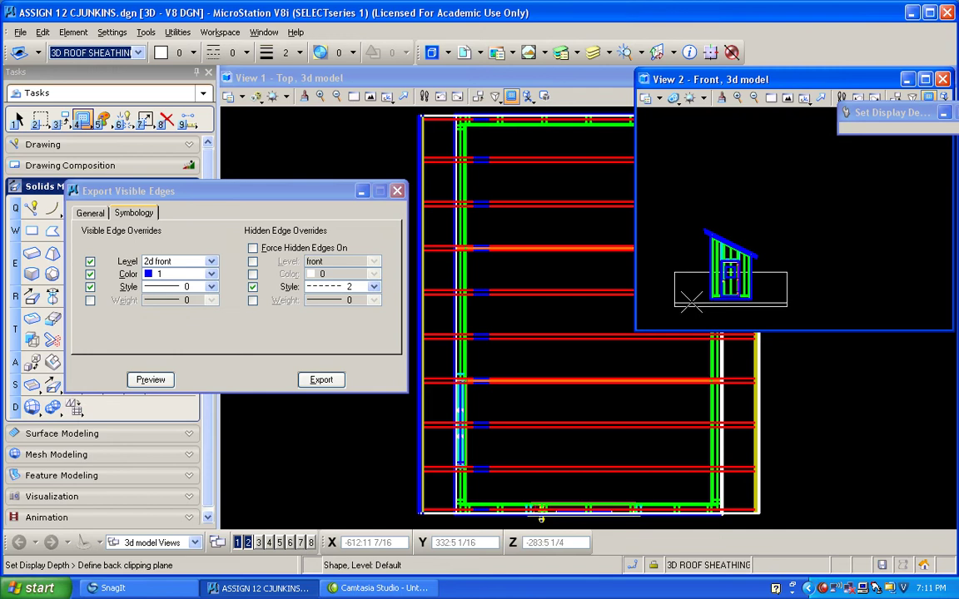
{"action": "left_click", "coordinate": [692, 302]}
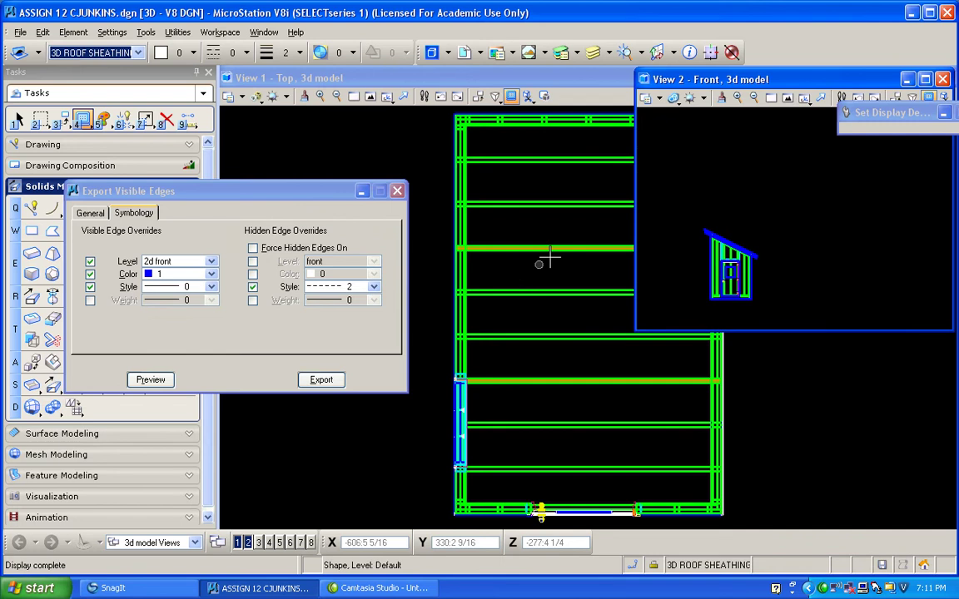
{"action": "left_click_drag", "start_coordinate": [666, 80], "coordinate": [774, 130]}
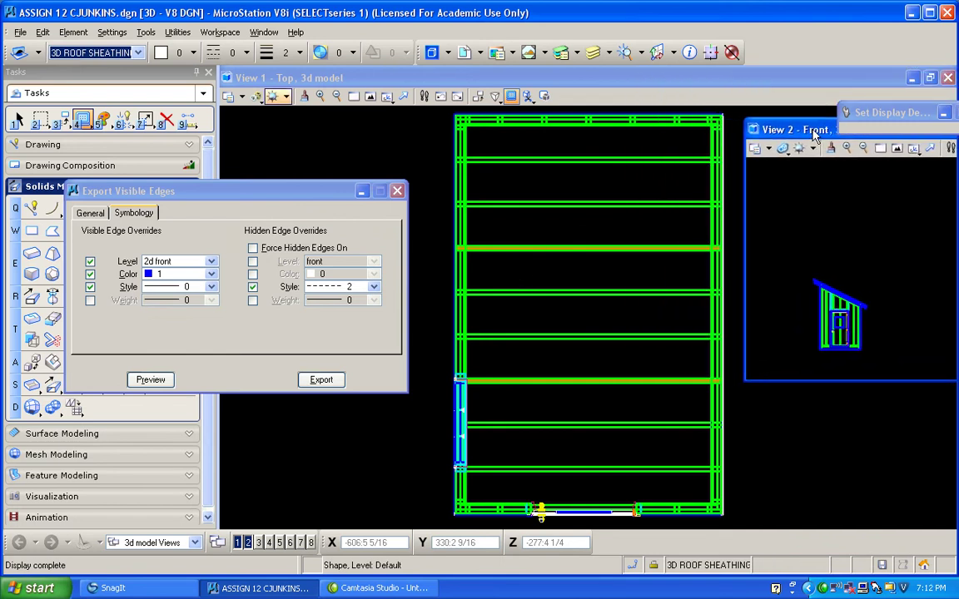
Set the export level to 2d top, preview the top view's blue edges, and export
{"action": "left_click", "coordinate": [199, 262]}
{"action": "left_click", "coordinate": [158, 331]}
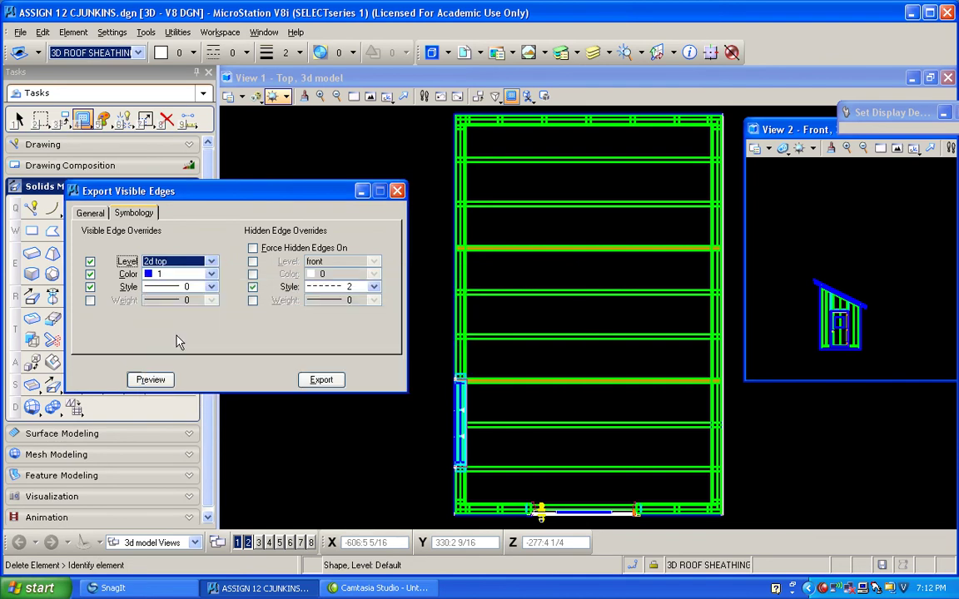
{"action": "left_click", "coordinate": [149, 381]}
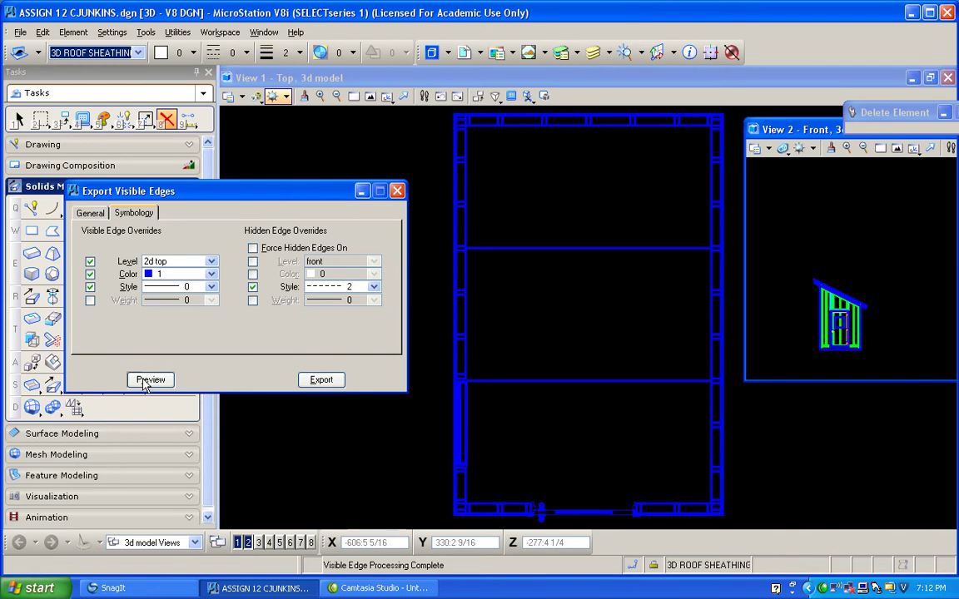
{"action": "left_click", "coordinate": [329, 386]}
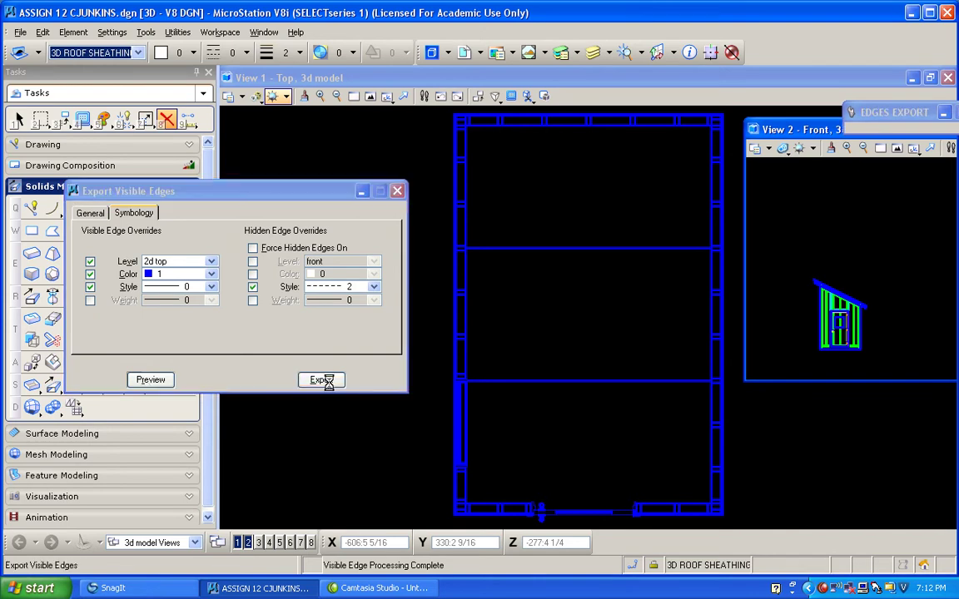
Close the export dialog and make 2d top the active level
{"action": "left_click", "coordinate": [397, 191]}
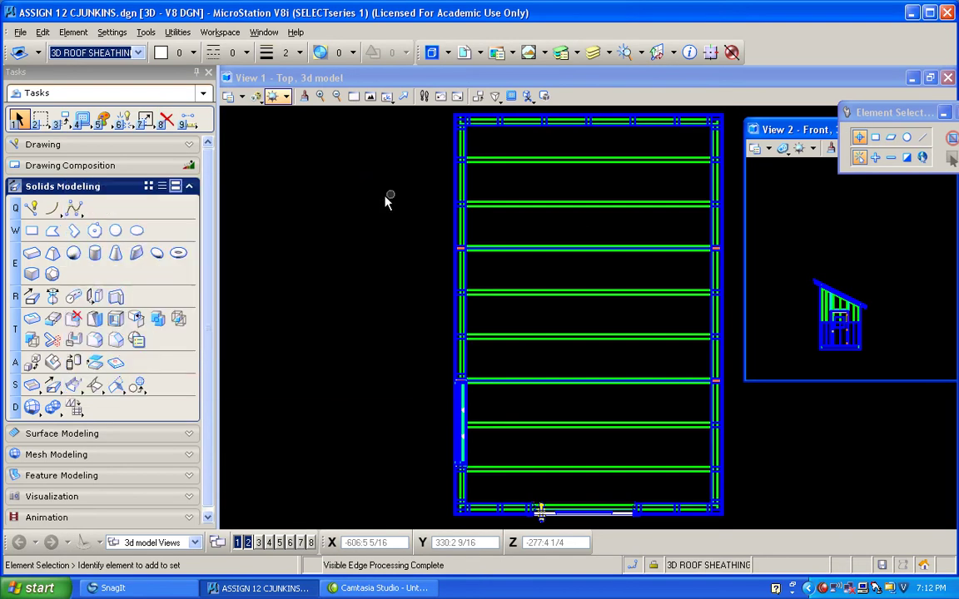
{"action": "left_click", "coordinate": [138, 53]}
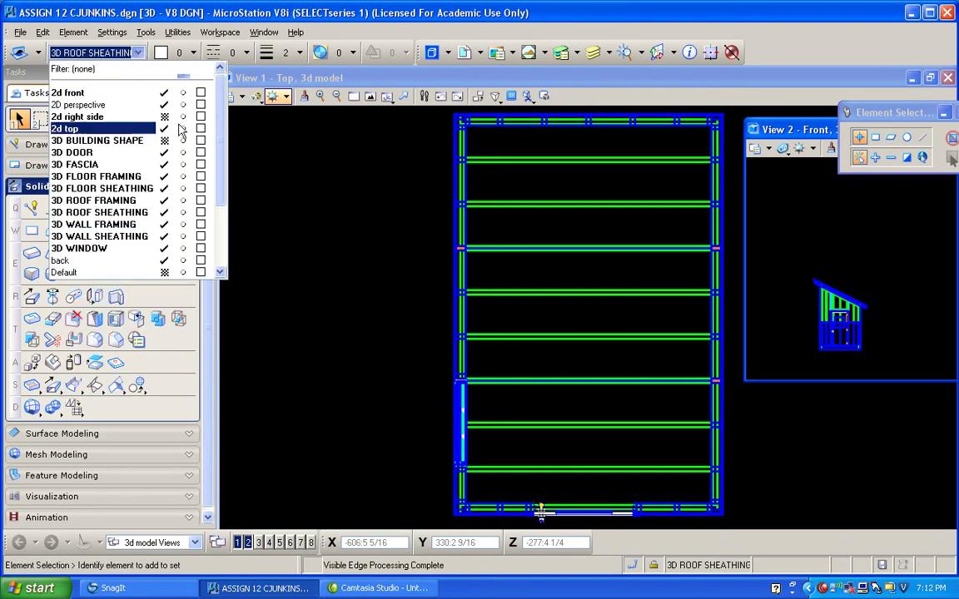
{"action": "left_click", "coordinate": [133, 131]}
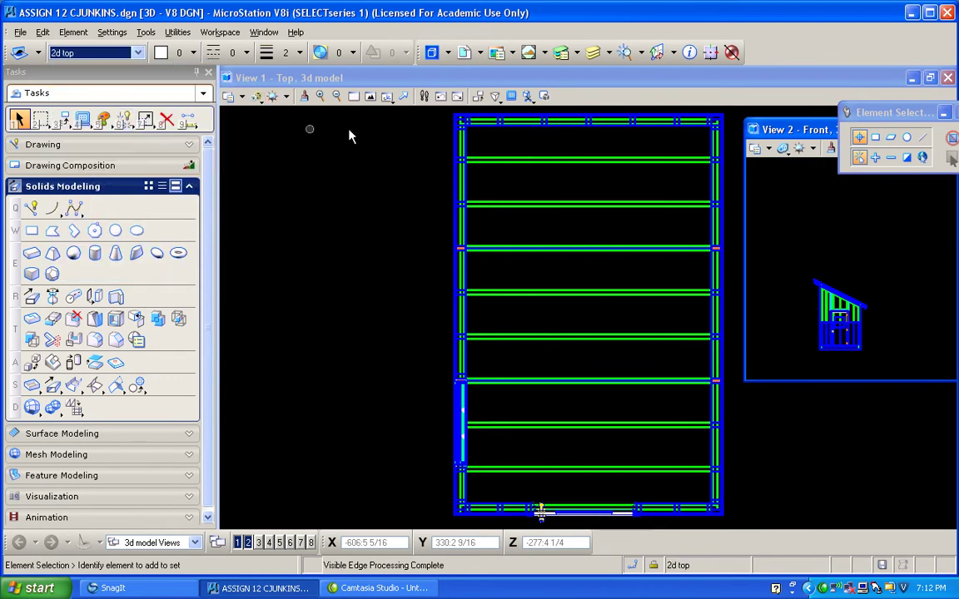
In Level Display, switch to Global Display and turn all other levels off
{"action": "left_click", "coordinate": [608, 53]}
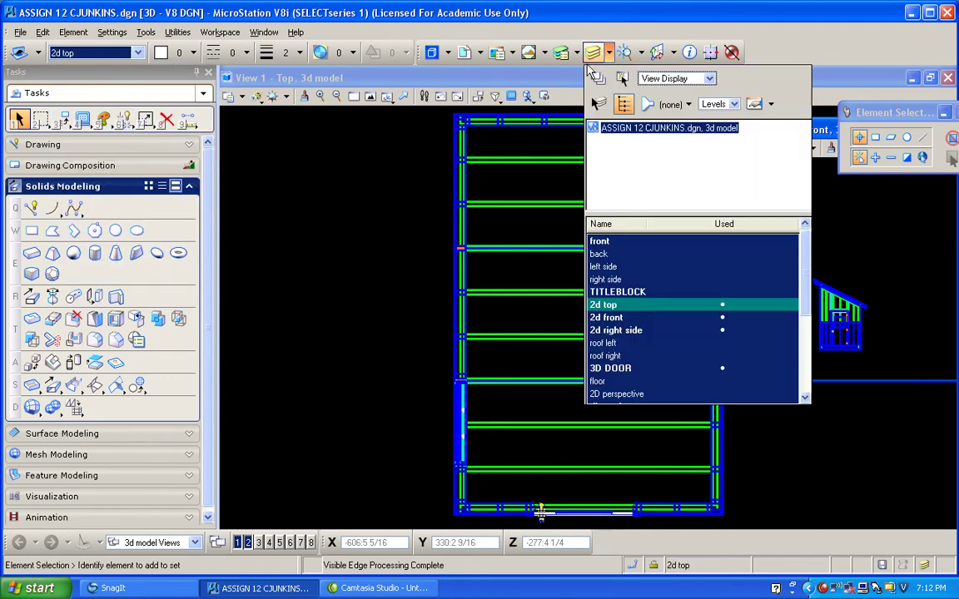
{"action": "right_click", "coordinate": [674, 269]}
{"action": "left_click", "coordinate": [695, 336]}
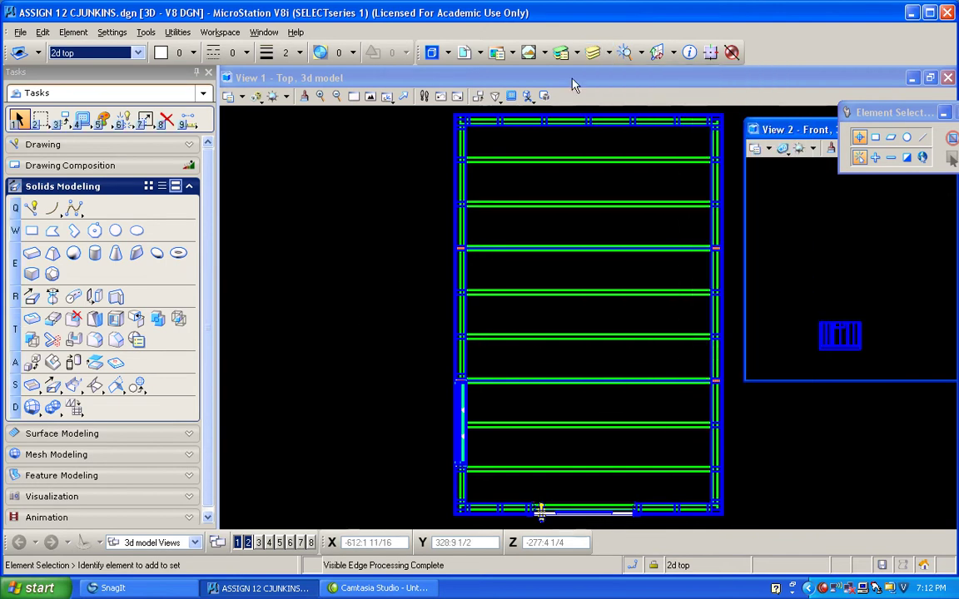
{"action": "left_click", "coordinate": [593, 52]}
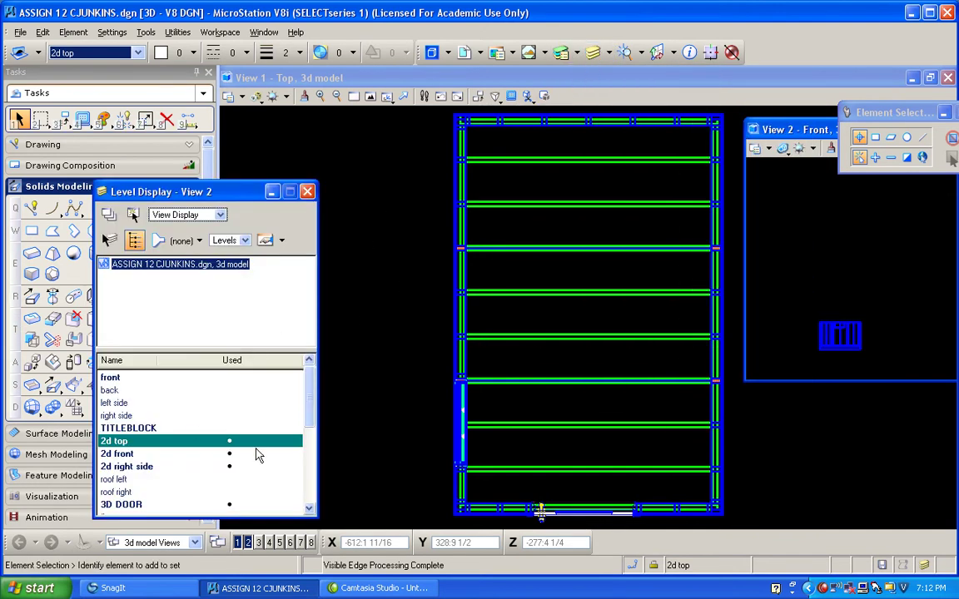
{"action": "scroll", "coordinate": [307, 411], "scroll_direction": "down", "scroll_amount": 4}
{"action": "scroll", "coordinate": [307, 411], "scroll_direction": "up", "scroll_amount": 3}
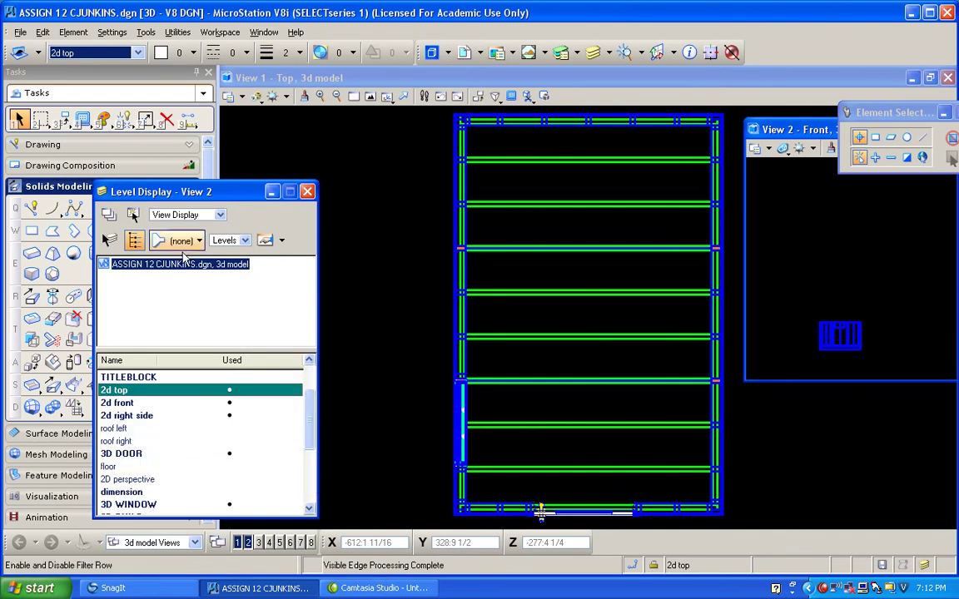
{"action": "left_click", "coordinate": [218, 215]}
{"action": "left_click", "coordinate": [193, 229]}
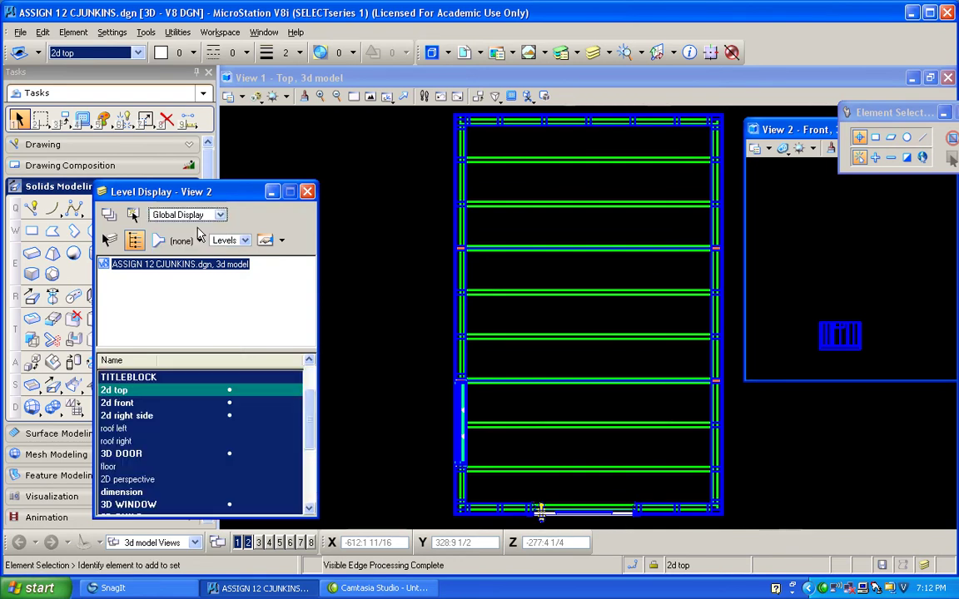
{"action": "right_click", "coordinate": [200, 398]}
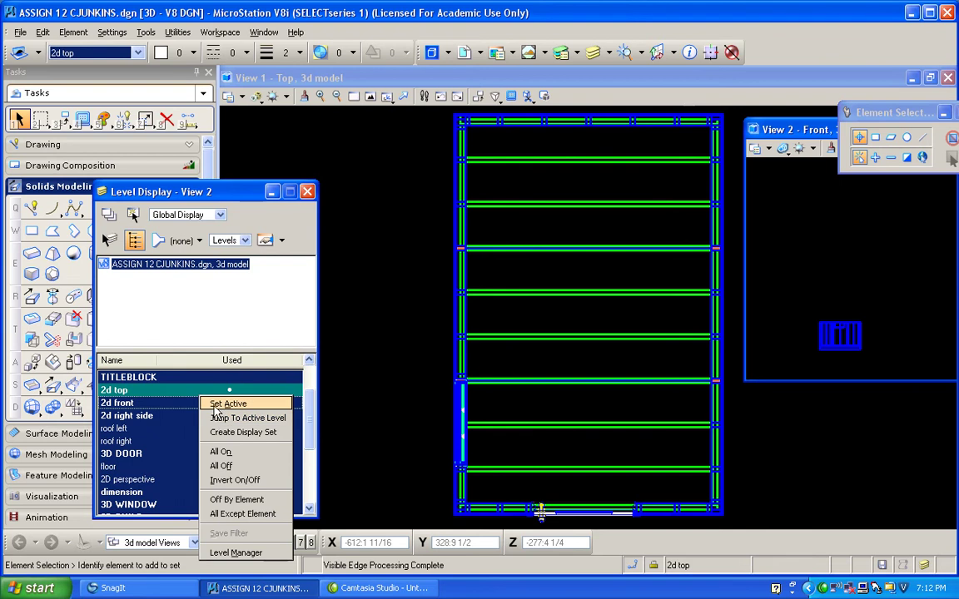
{"action": "left_click", "coordinate": [221, 465]}
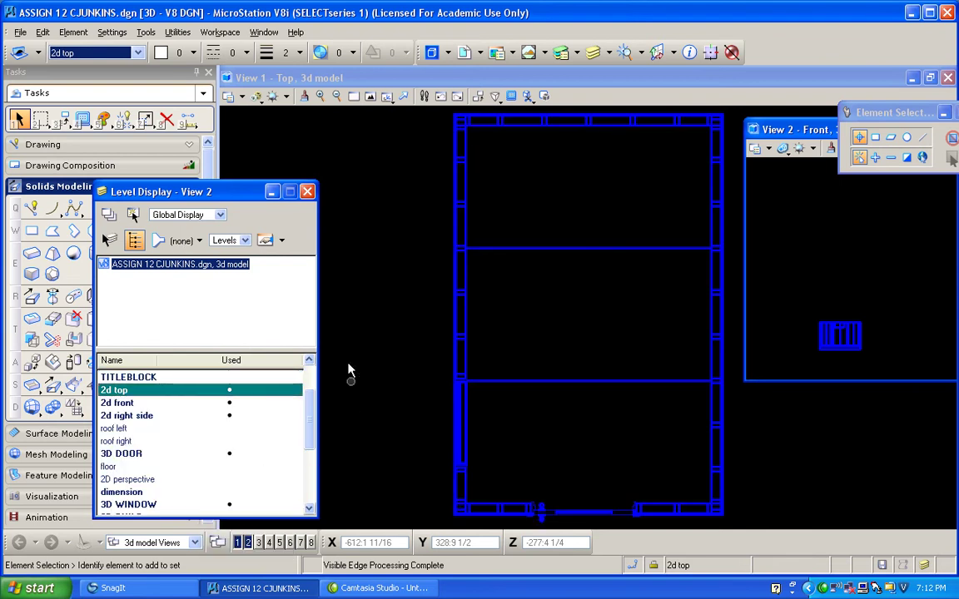
{"action": "left_click", "coordinate": [308, 193]}
Zoom and pan the plan to centre on the doorway
{"action": "middle_click_drag", "start_coordinate": [379, 220], "coordinate": [471, 368]}
{"action": "scroll", "coordinate": [524, 456], "scroll_direction": "up", "scroll_amount": 2}
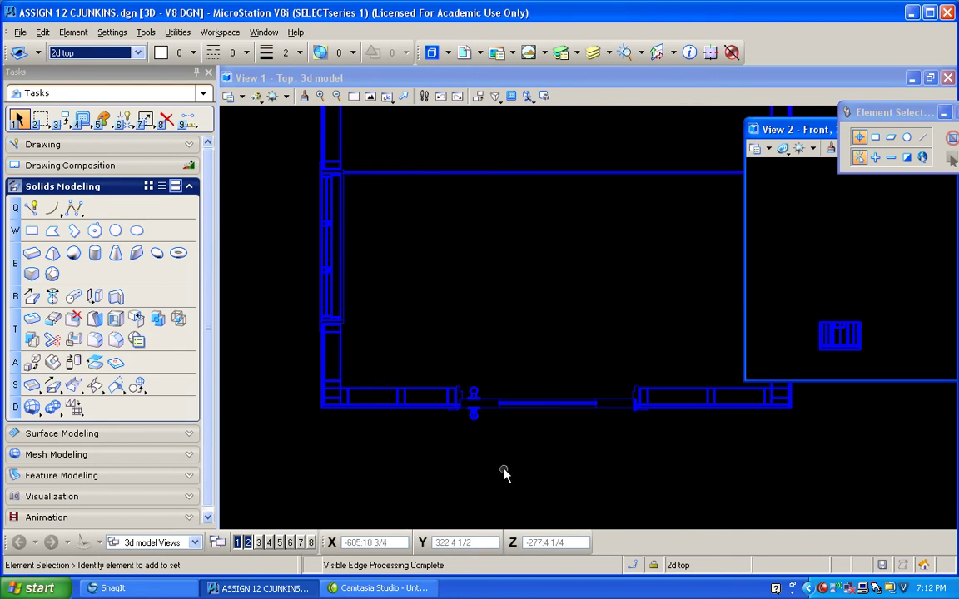
{"action": "mouse_move", "coordinate": [525, 447]}
{"action": "middle_mouse_down"}
{"action": "mouse_move", "coordinate": [535, 449]}
{"action": "mouse_move", "coordinate": [524, 459]}
{"action": "middle_mouse_up"}
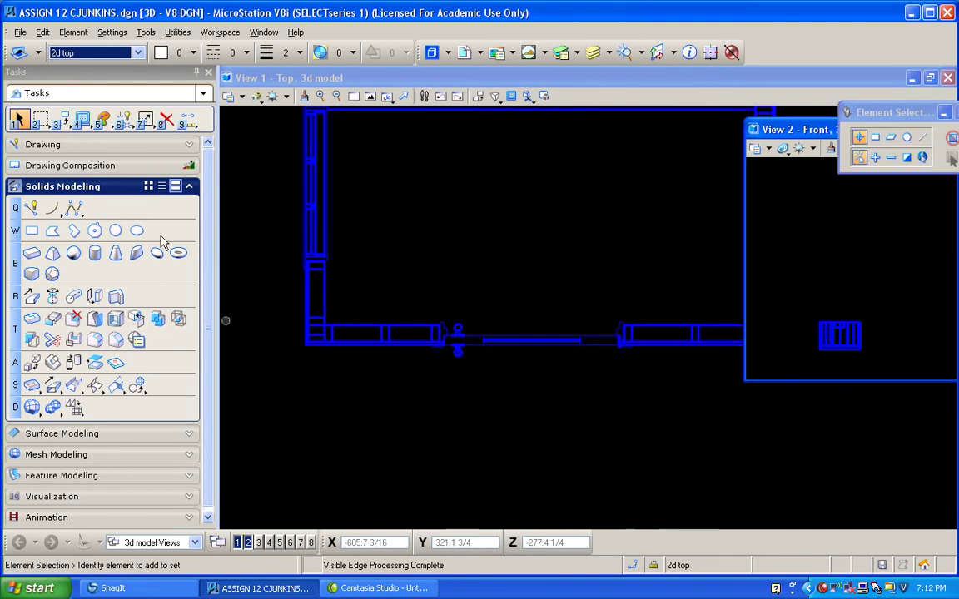
{"action": "left_click", "coordinate": [123, 53]}
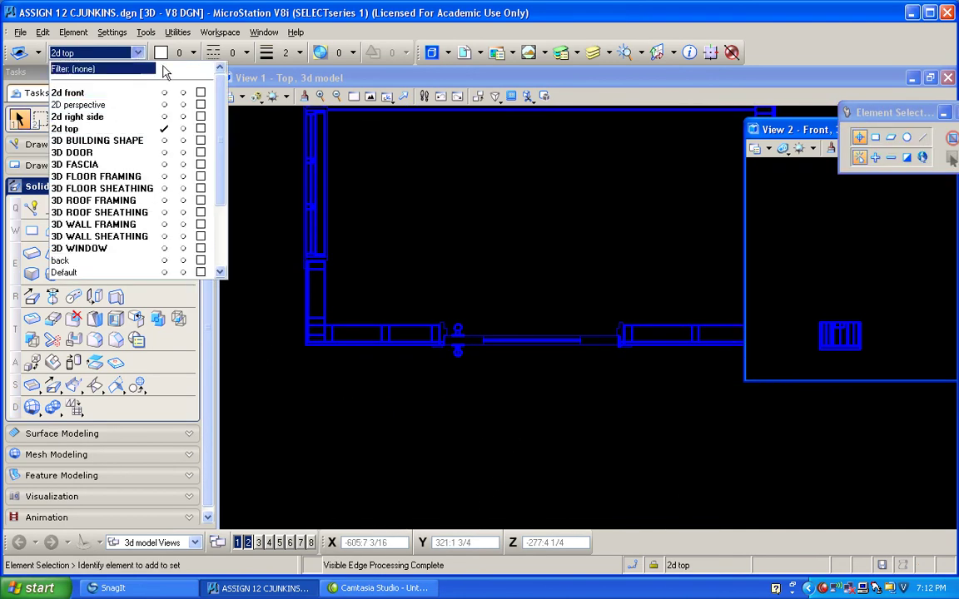
In green (colour 2), draw a SmartLine quarter-arc door swing from the door jamb
{"action": "left_click", "coordinate": [161, 53]}
{"action": "left_click", "coordinate": [193, 117]}
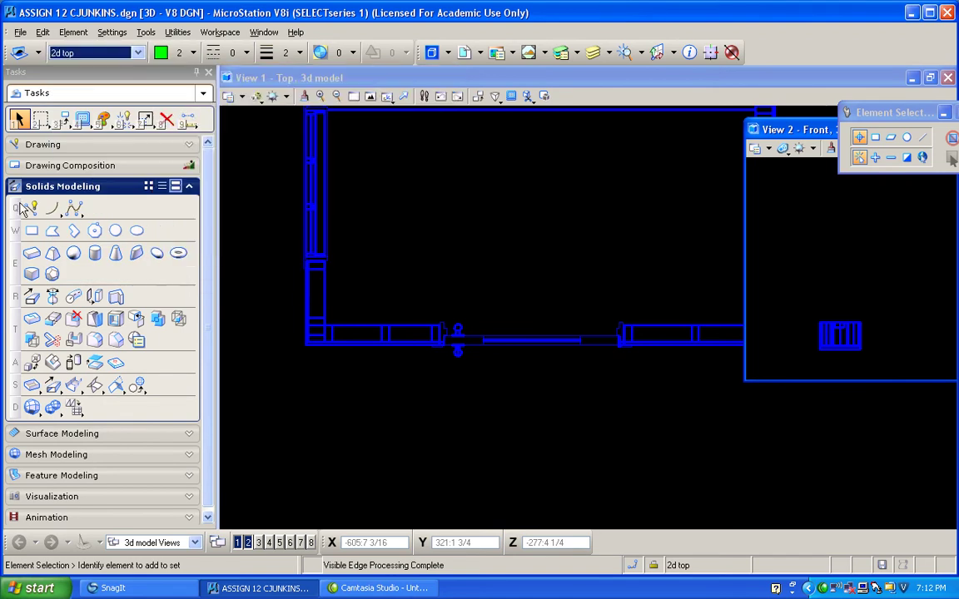
{"action": "left_click", "coordinate": [30, 208]}
{"action": "scroll", "coordinate": [552, 371], "scroll_direction": "up", "scroll_amount": 5}
{"action": "scroll", "coordinate": [583, 295], "scroll_direction": "down", "scroll_amount": 3}
{"action": "scroll", "coordinate": [435, 314], "scroll_direction": "up", "scroll_amount": 3}
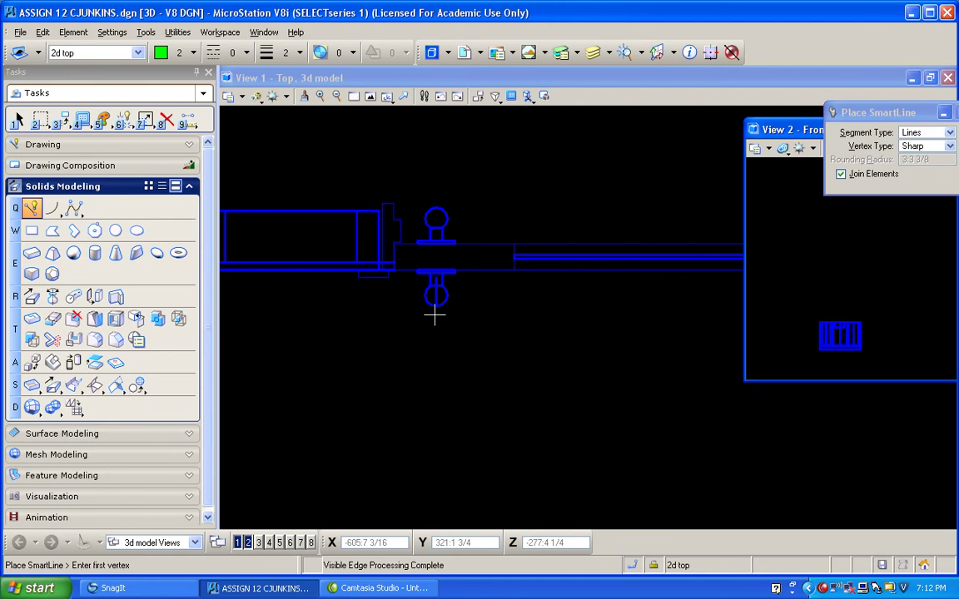
{"action": "left_click", "coordinate": [396, 275]}
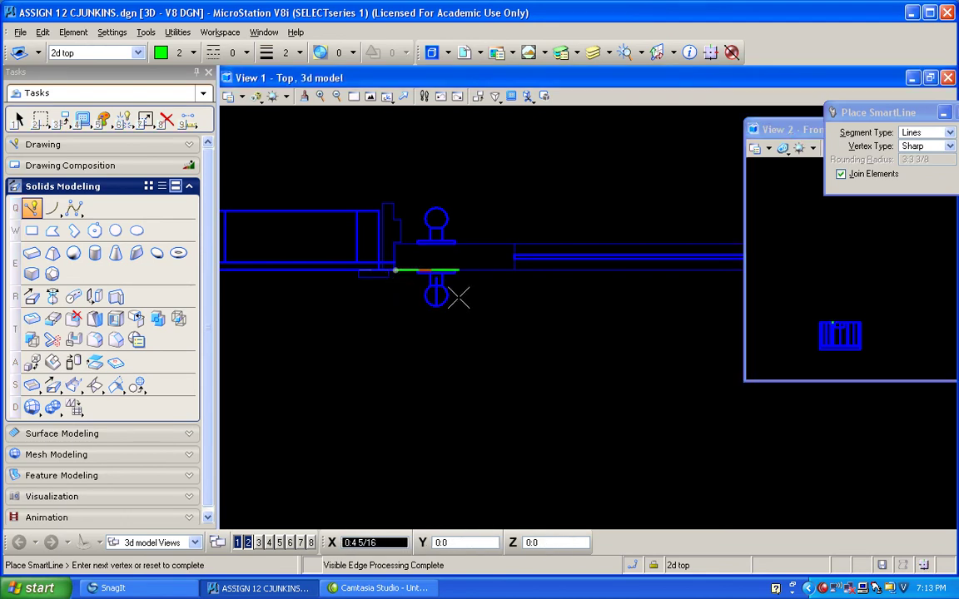
{"action": "scroll", "coordinate": [509, 303], "scroll_direction": "down", "scroll_amount": 3}
{"action": "key", "text": "space"}
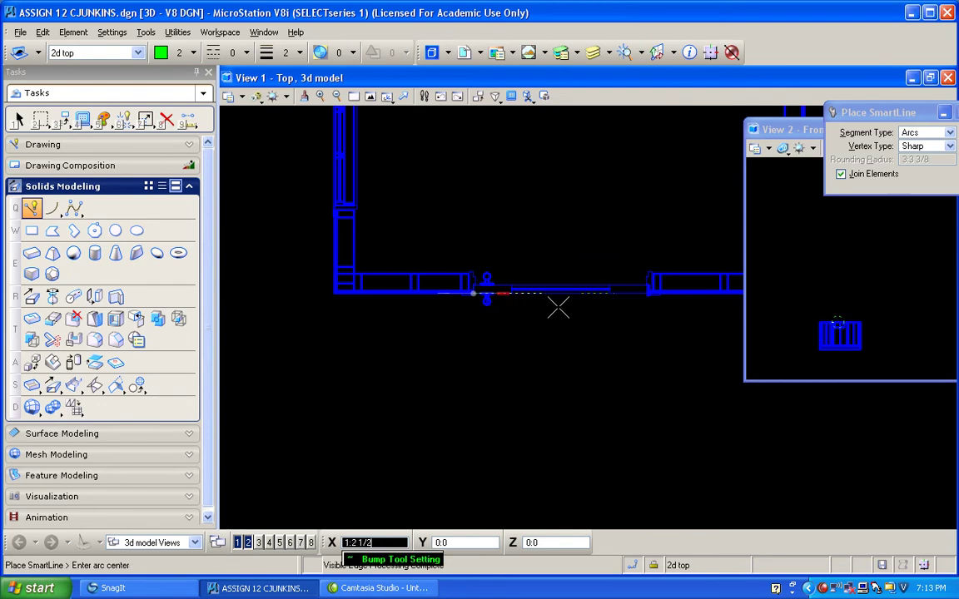
{"action": "scroll", "coordinate": [614, 297], "scroll_direction": "up", "scroll_amount": 2}
{"action": "scroll", "coordinate": [676, 287], "scroll_direction": "up", "scroll_amount": 2}
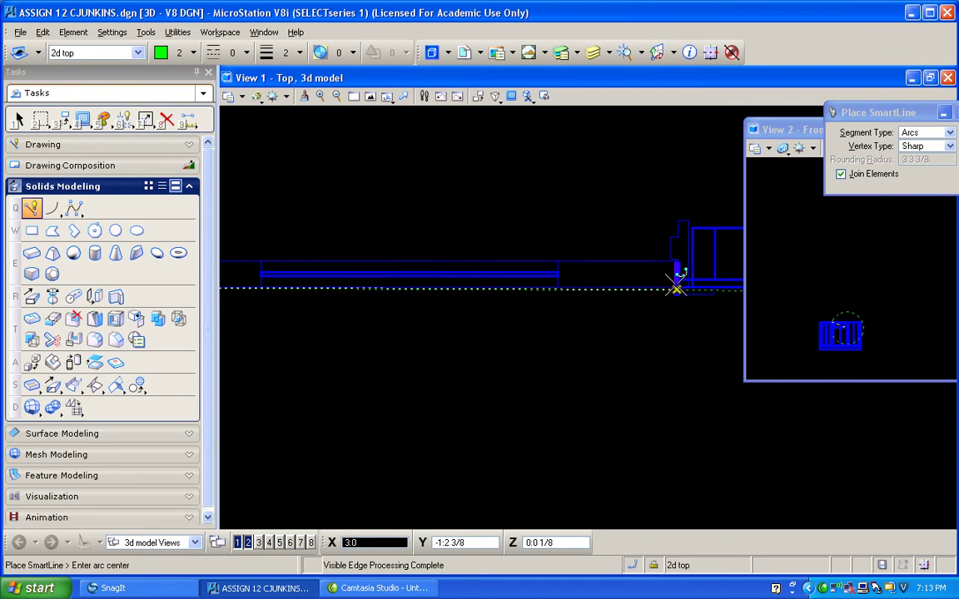
{"action": "left_click", "coordinate": [676, 287]}
{"action": "scroll", "coordinate": [641, 314], "scroll_direction": "down", "scroll_amount": 2}
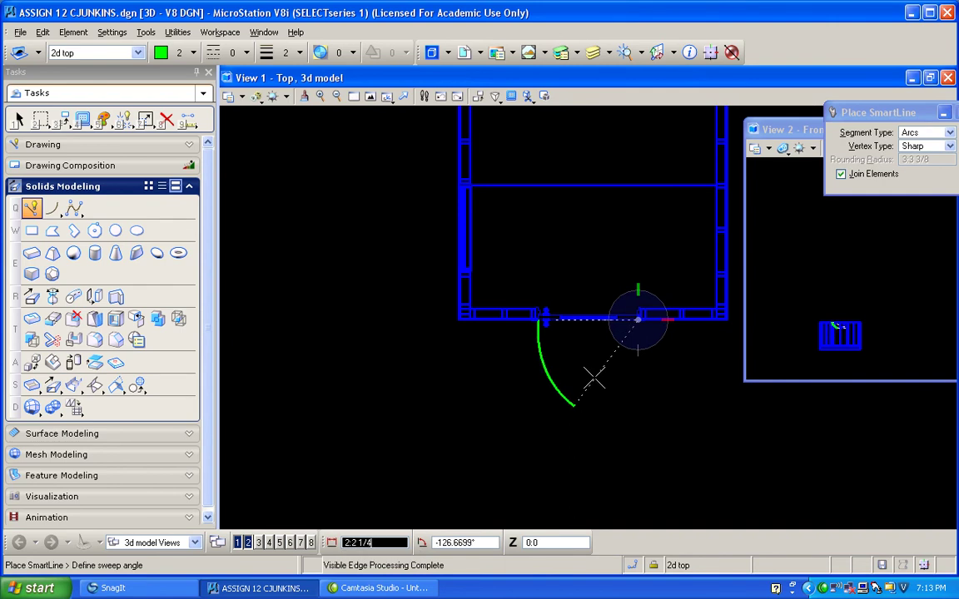
{"action": "left_click", "coordinate": [637, 354]}
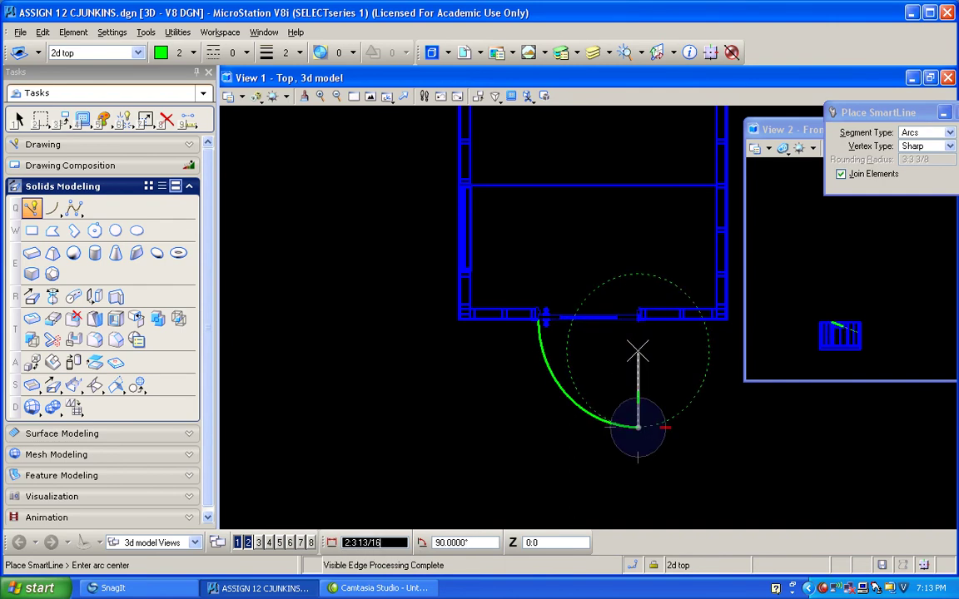
Switch back to lines to add the door leaf line and finish the shape
{"action": "key", "text": "asciitilde"}
{"action": "scroll", "coordinate": [631, 325], "scroll_direction": "up", "scroll_amount": 5}
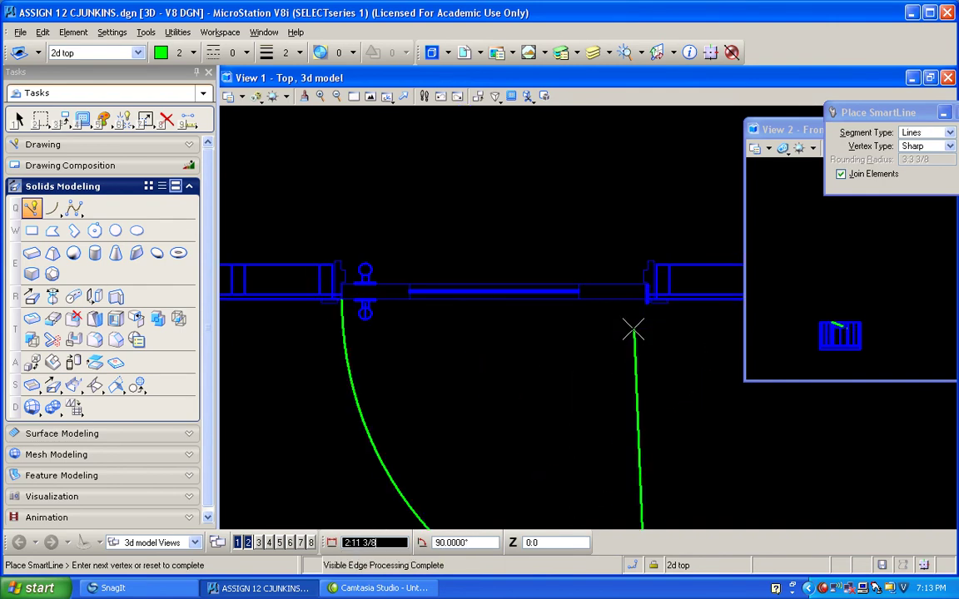
{"action": "right_click", "coordinate": [638, 305]}
{"action": "scroll", "coordinate": [537, 354], "scroll_direction": "down", "scroll_amount": 5}
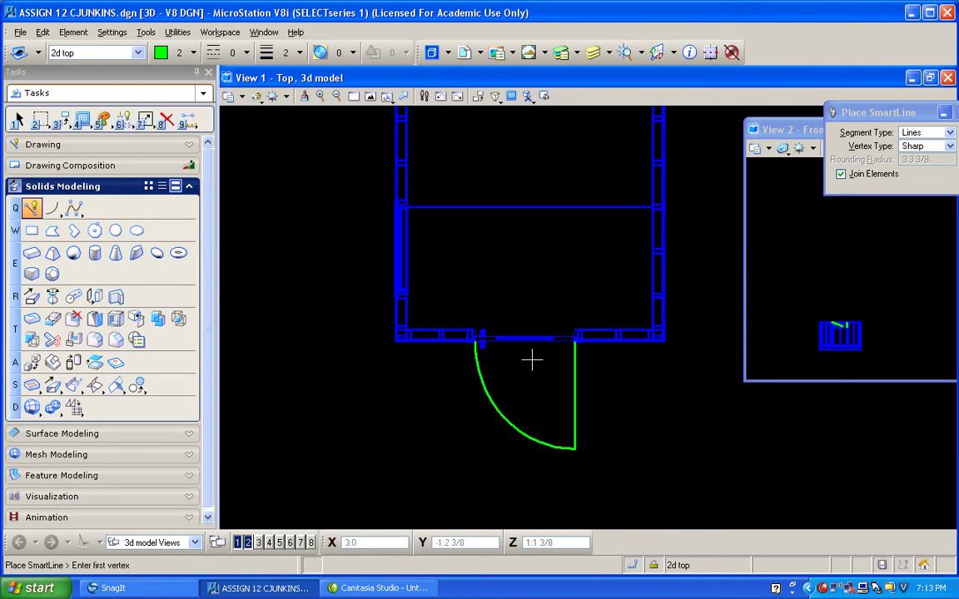
{"action": "scroll", "coordinate": [450, 316], "scroll_direction": "up", "scroll_amount": 5}
{"action": "scroll", "coordinate": [465, 257], "scroll_direction": "down", "scroll_amount": 5}
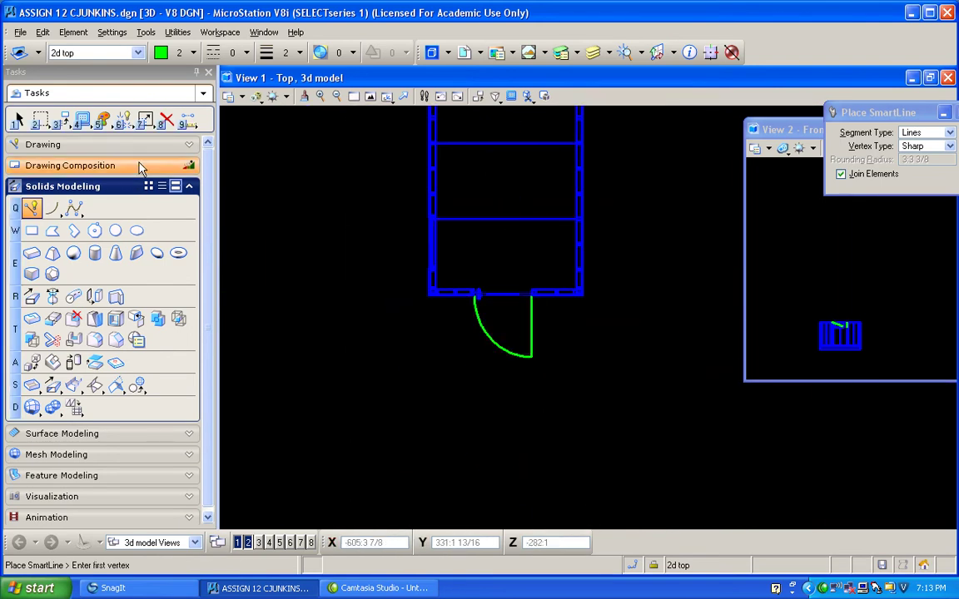
Make red the active drawing colour, cancelling a line started by mistake
{"action": "left_click", "coordinate": [165, 55]}
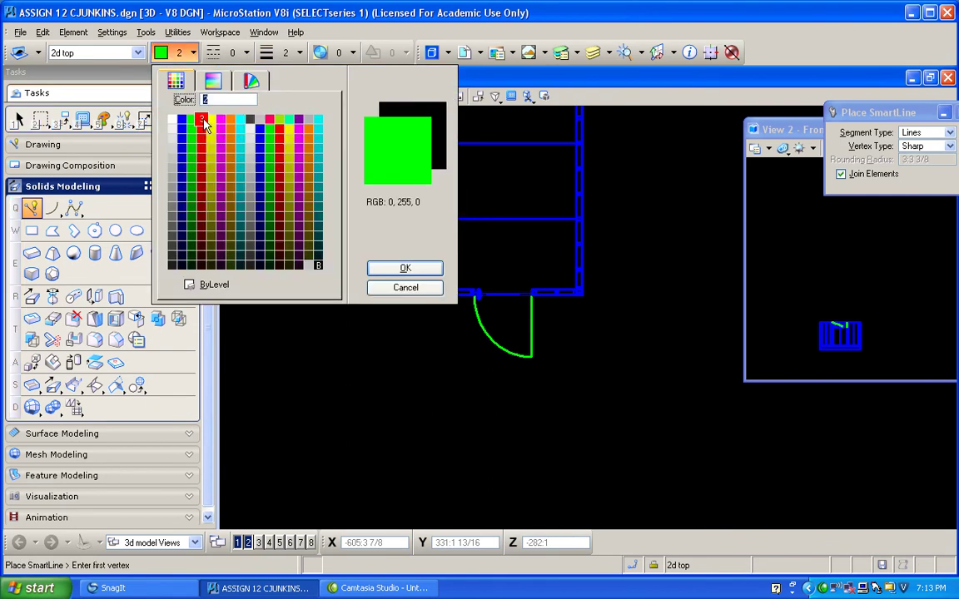
{"action": "left_click", "coordinate": [203, 121]}
{"action": "left_click", "coordinate": [495, 213]}
{"action": "right_click", "coordinate": [494, 214]}
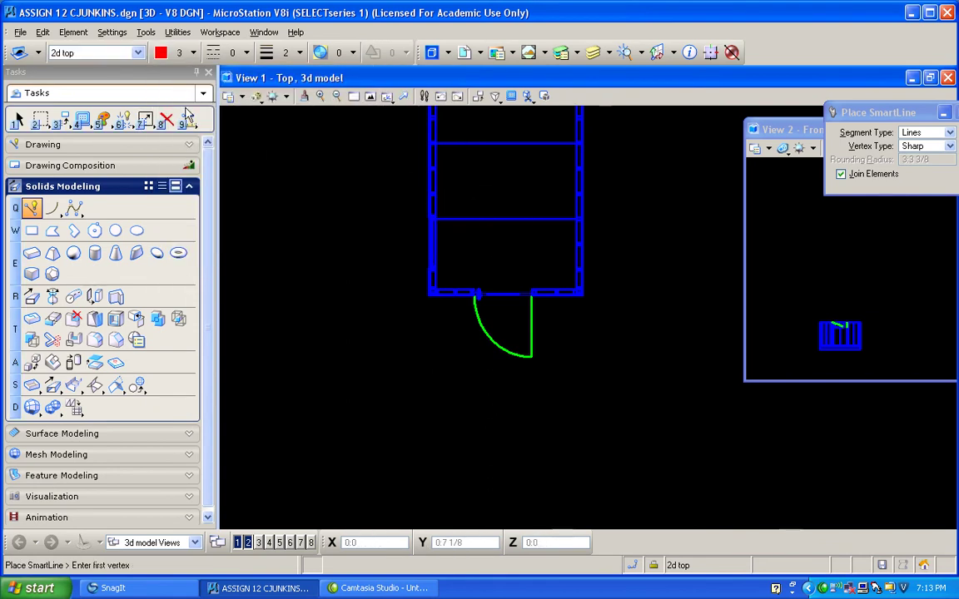
Use Change Attributes with colour red 3 to recolour the middle and top interior lines
{"action": "left_click", "coordinate": [102, 120]}
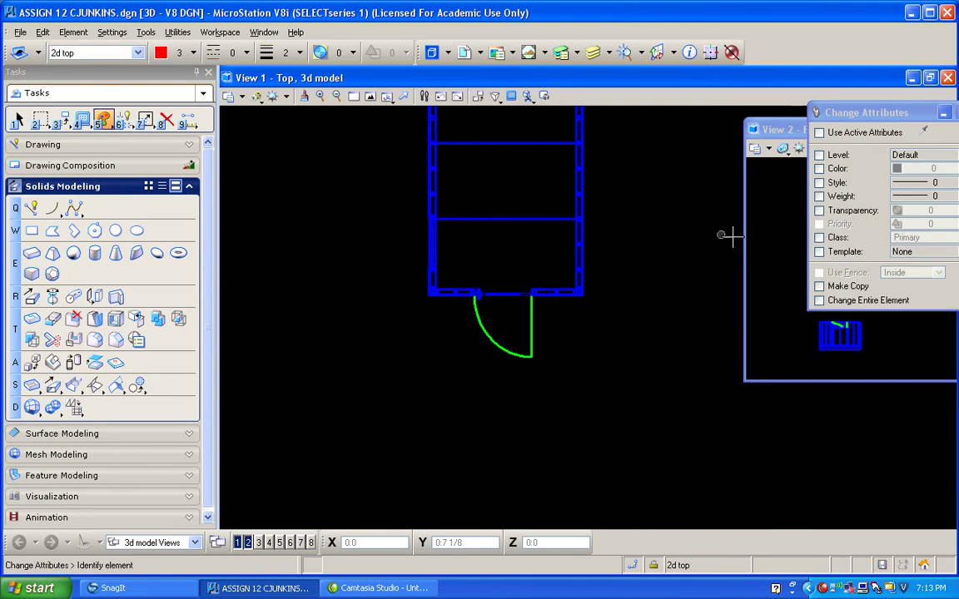
{"action": "left_click", "coordinate": [819, 168]}
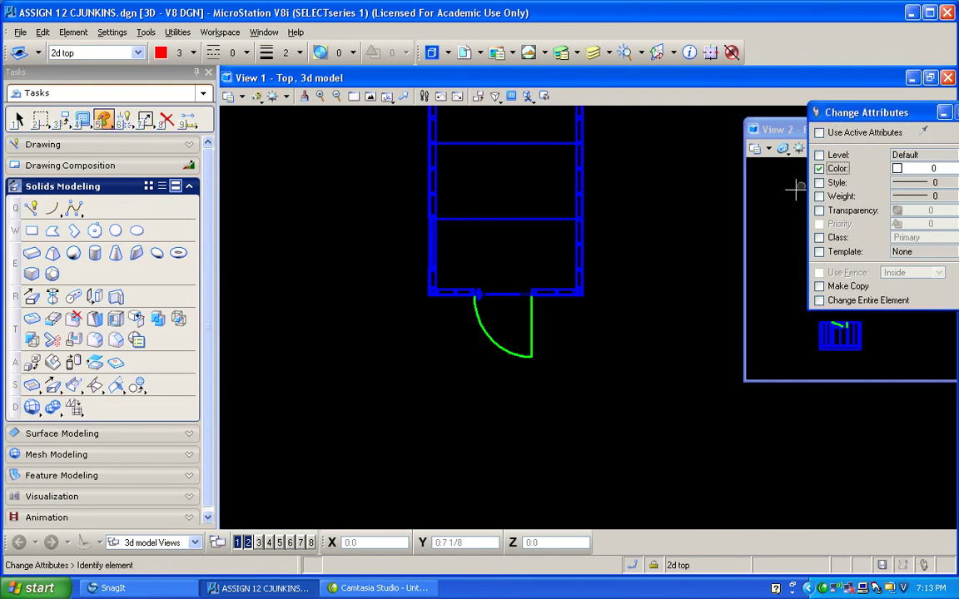
{"action": "left_click", "coordinate": [916, 168]}
{"action": "double_click", "coordinate": [703, 237]}
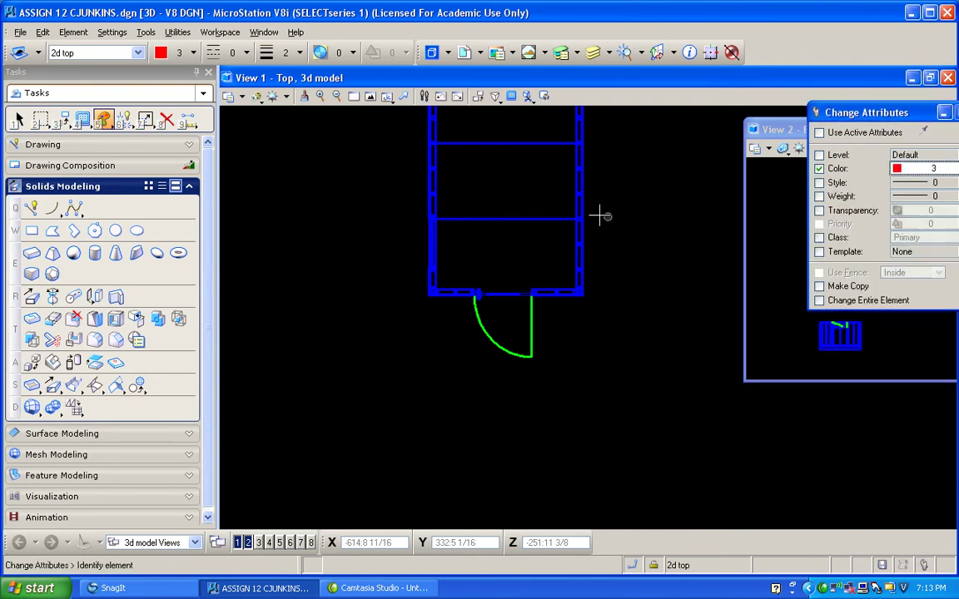
{"action": "left_click", "coordinate": [526, 219]}
{"action": "left_click", "coordinate": [522, 146]}
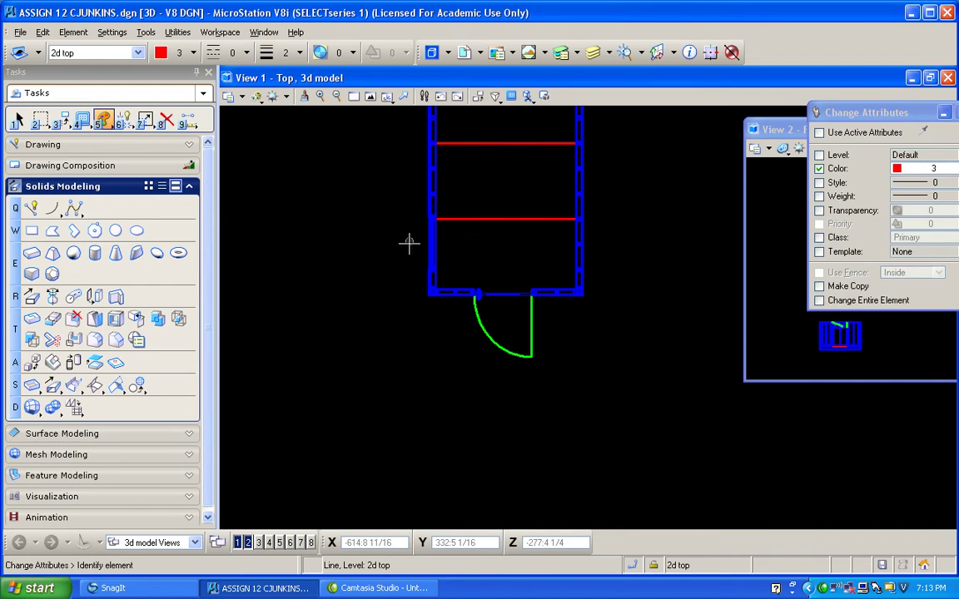
Recolour the short left wall line red as well
{"action": "scroll", "coordinate": [488, 273], "scroll_direction": "up", "scroll_amount": 1}
{"action": "scroll", "coordinate": [512, 237], "scroll_direction": "up", "scroll_amount": 1}
{"action": "scroll", "coordinate": [512, 237], "scroll_direction": "down", "scroll_amount": 1}
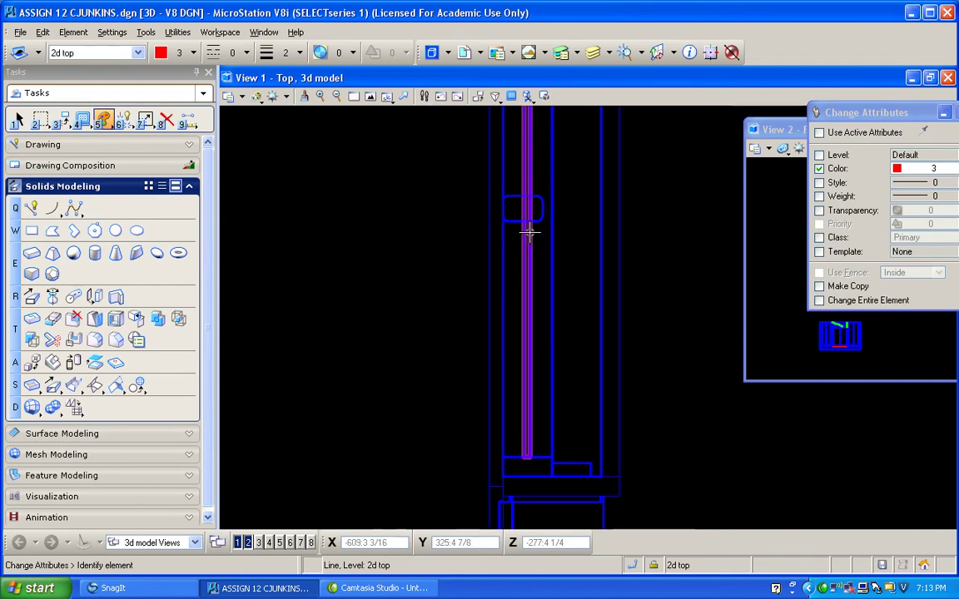
{"action": "scroll", "coordinate": [549, 246], "scroll_direction": "down", "scroll_amount": 1}
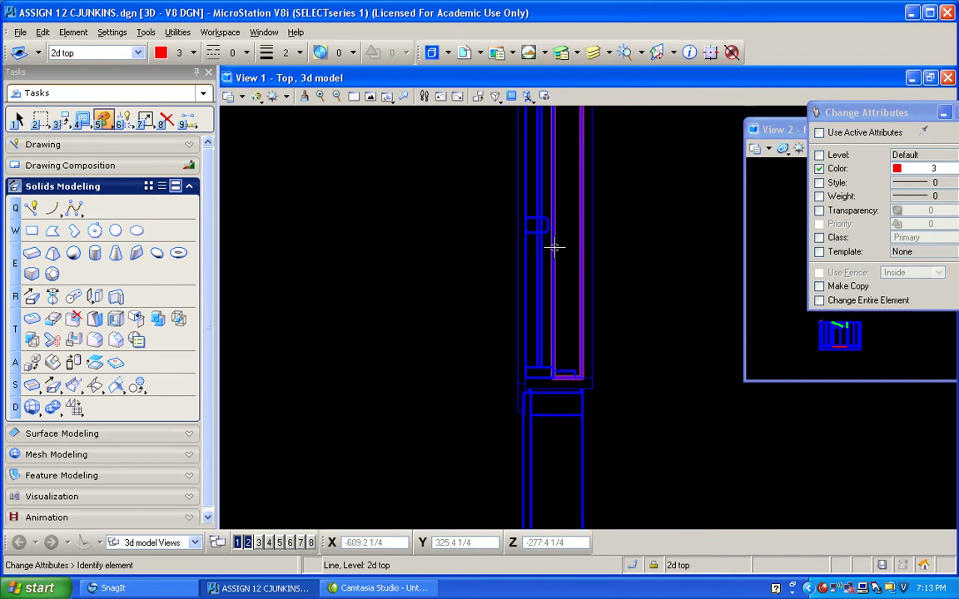
{"action": "left_click", "coordinate": [540, 288]}
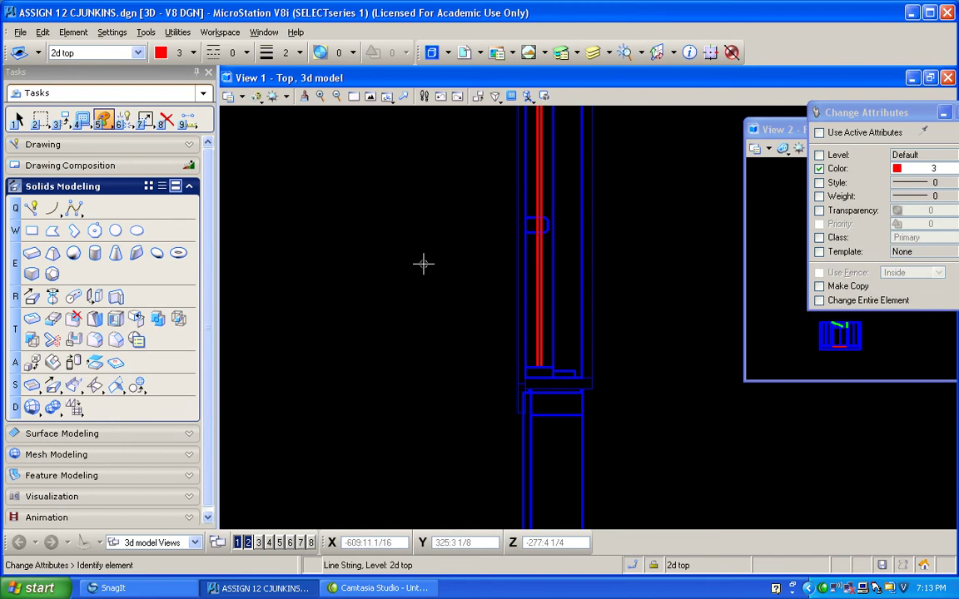
{"action": "scroll", "coordinate": [424, 271], "scroll_direction": "down", "scroll_amount": 1}
{"action": "scroll", "coordinate": [478, 307], "scroll_direction": "up", "scroll_amount": 1}
{"action": "scroll", "coordinate": [500, 295], "scroll_direction": "down", "scroll_amount": 1}
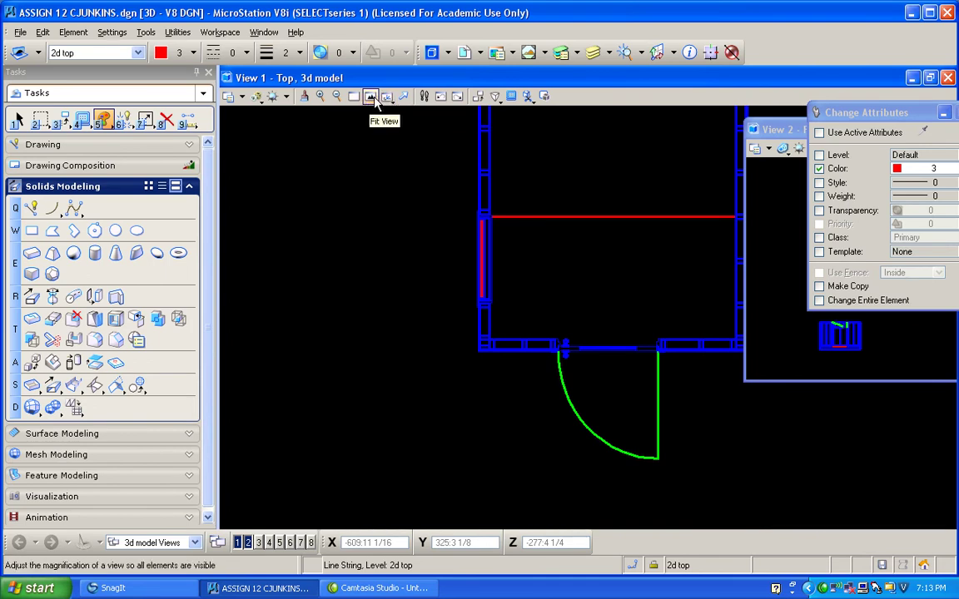
Recentre the top view and select the 3D FASCIA level in the level list
{"action": "scroll", "coordinate": [431, 208], "scroll_direction": "down", "scroll_amount": 2}
{"action": "mouse_move", "coordinate": [443, 321]}
{"action": "middle_mouse_down"}
{"action": "mouse_move", "coordinate": [452, 265]}
{"action": "mouse_move", "coordinate": [520, 197]}
{"action": "middle_mouse_up"}
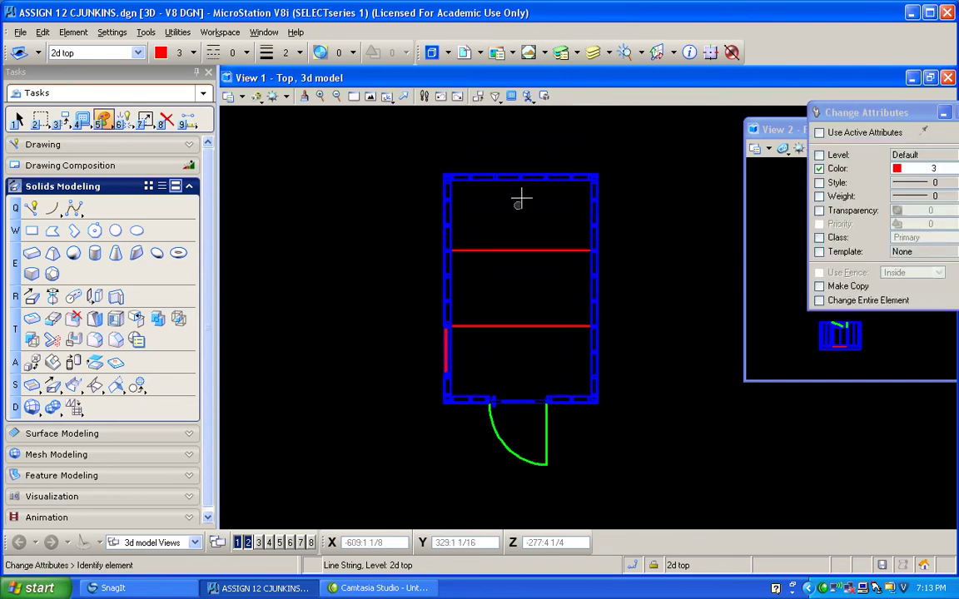
{"action": "left_click", "coordinate": [610, 52]}
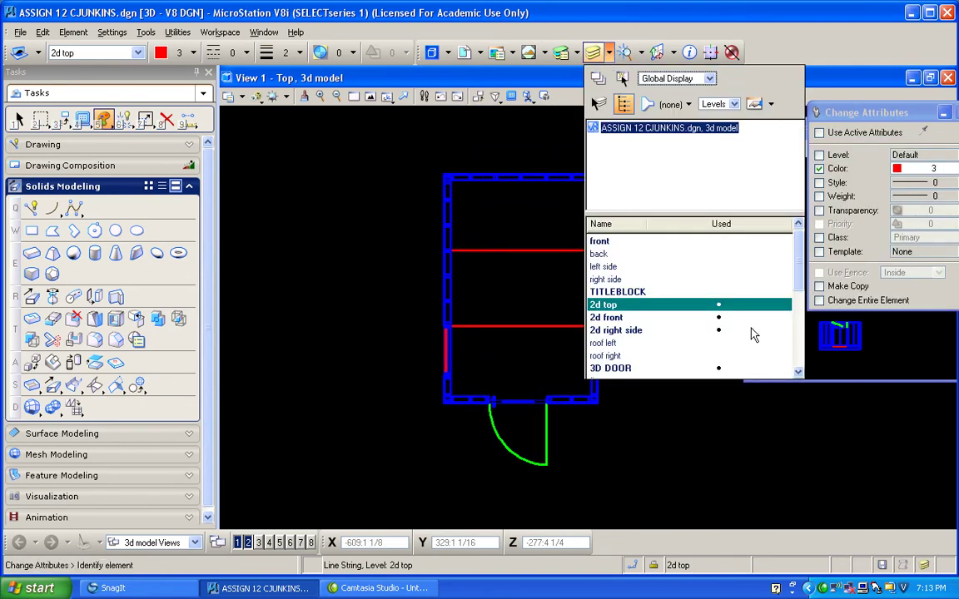
{"action": "left_click_drag", "start_coordinate": [798, 285], "coordinate": [800, 364]}
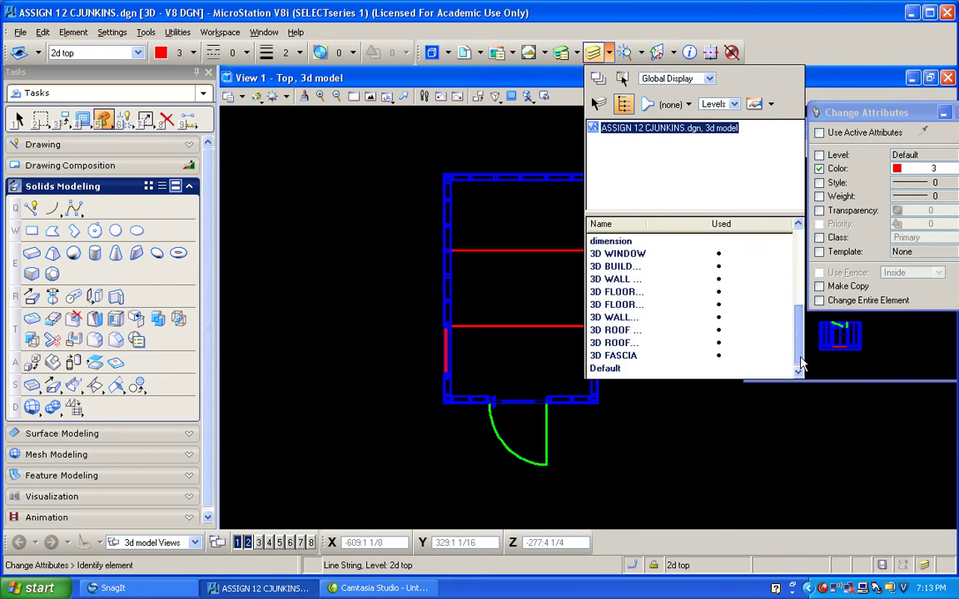
{"action": "left_click", "coordinate": [627, 357]}
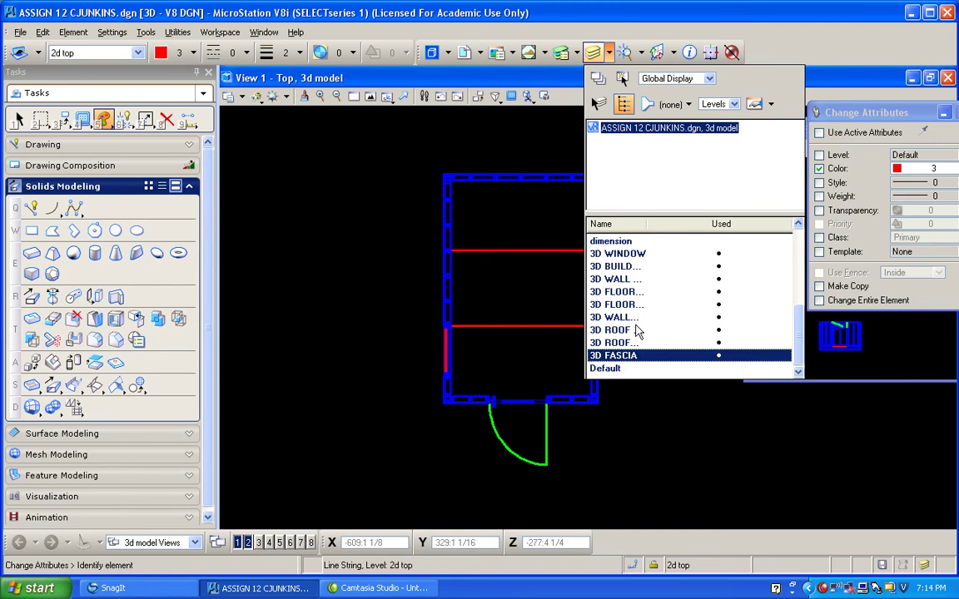
Switch to per-view level display, turn 3D FASCIA on in View 1, and fit the view
{"action": "left_click", "coordinate": [676, 79]}
{"action": "left_click", "coordinate": [666, 89]}
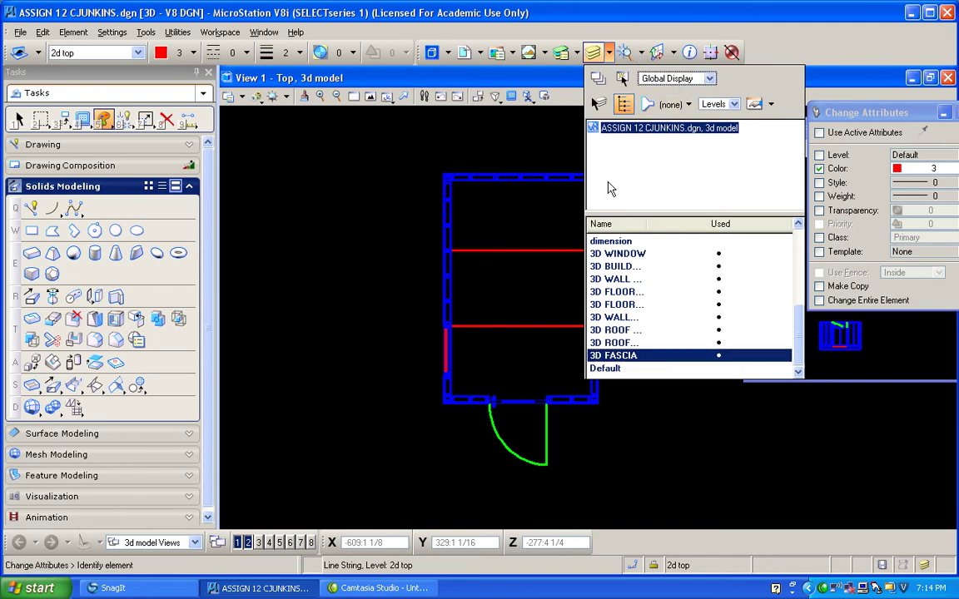
{"action": "left_click", "coordinate": [712, 78]}
{"action": "left_click", "coordinate": [678, 64]}
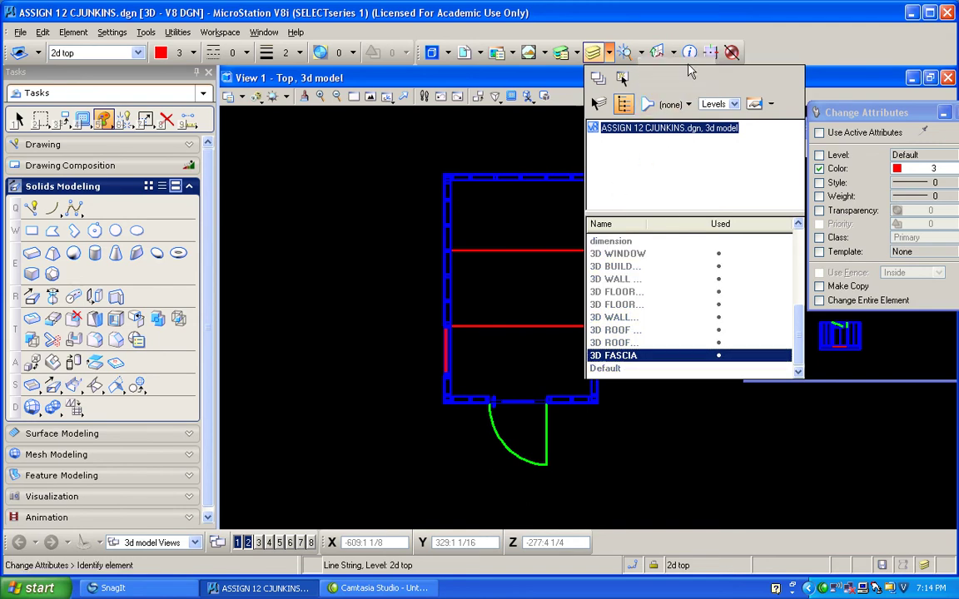
{"action": "left_click", "coordinate": [671, 358]}
{"action": "left_click", "coordinate": [671, 358]}
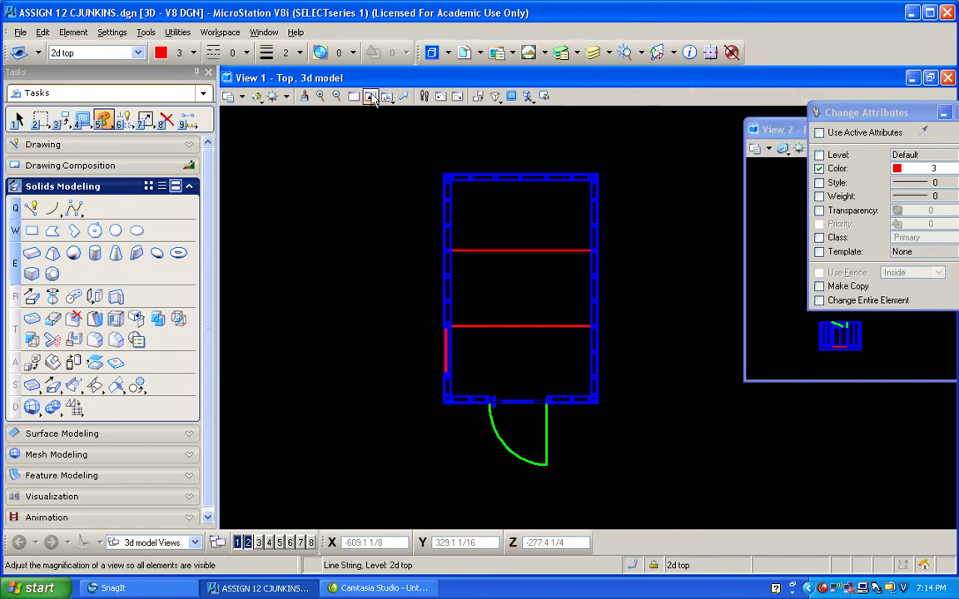
{"action": "left_click", "coordinate": [371, 98]}
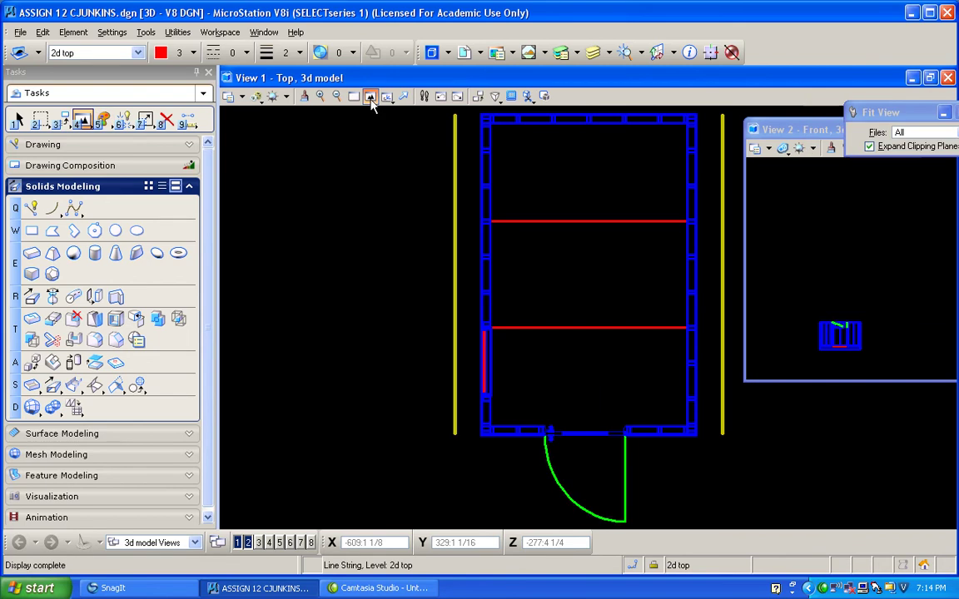
{"action": "left_click", "coordinate": [429, 208]}
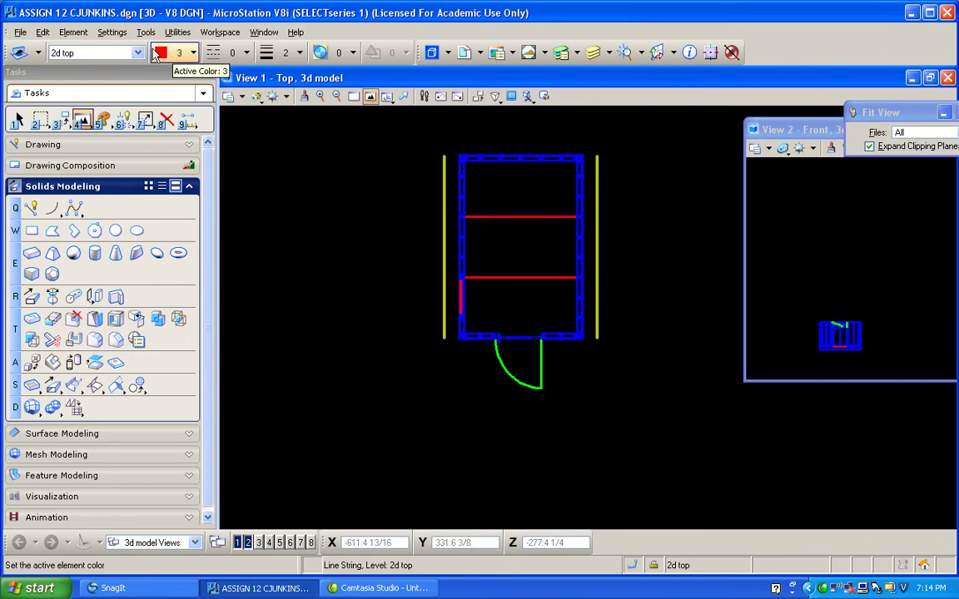
With dashed line style 2, draw a closed four-corner SmartLine roof outline out to the fascia edges
{"action": "left_click", "coordinate": [216, 56]}
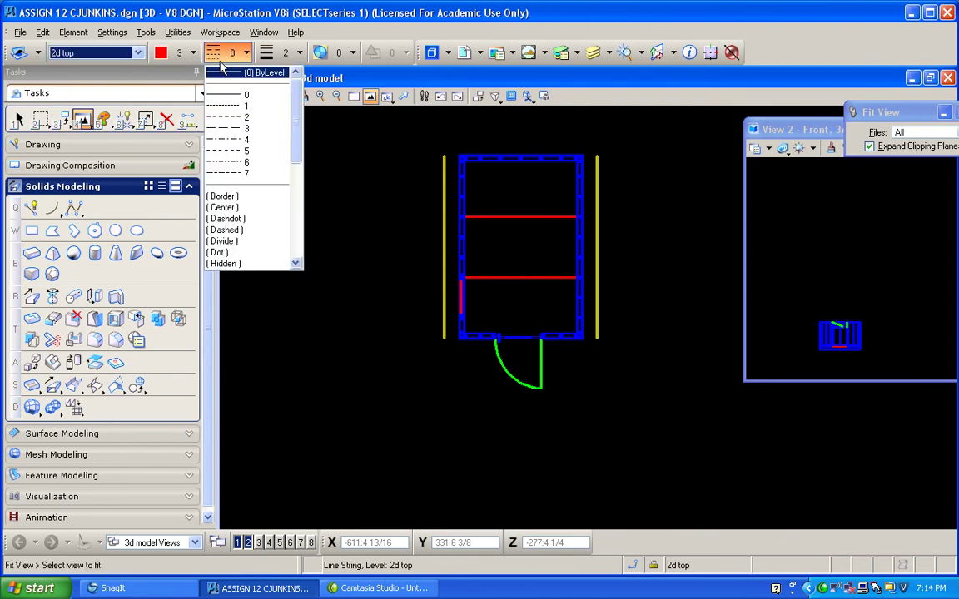
{"action": "left_click", "coordinate": [223, 111]}
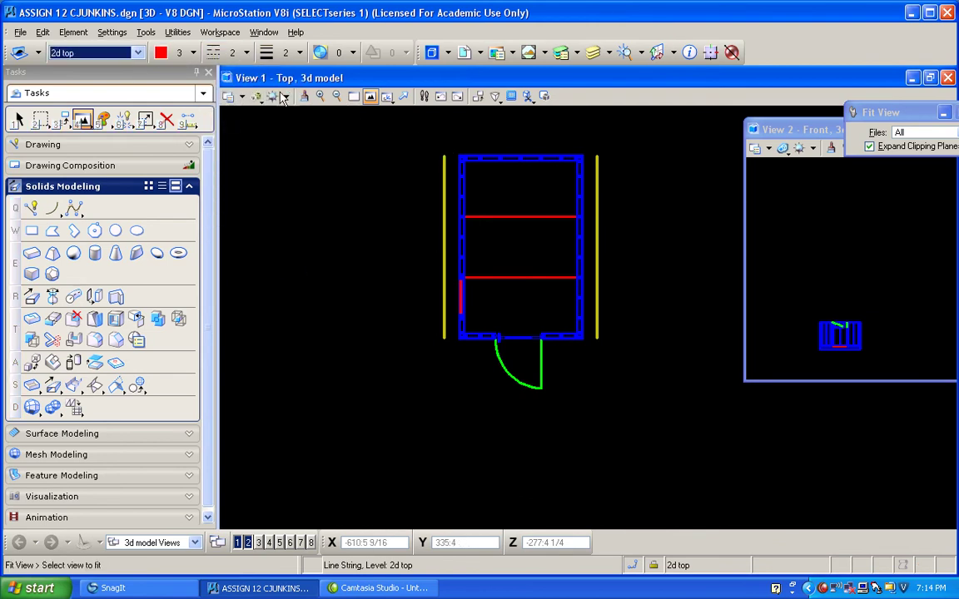
{"action": "left_click", "coordinate": [32, 209]}
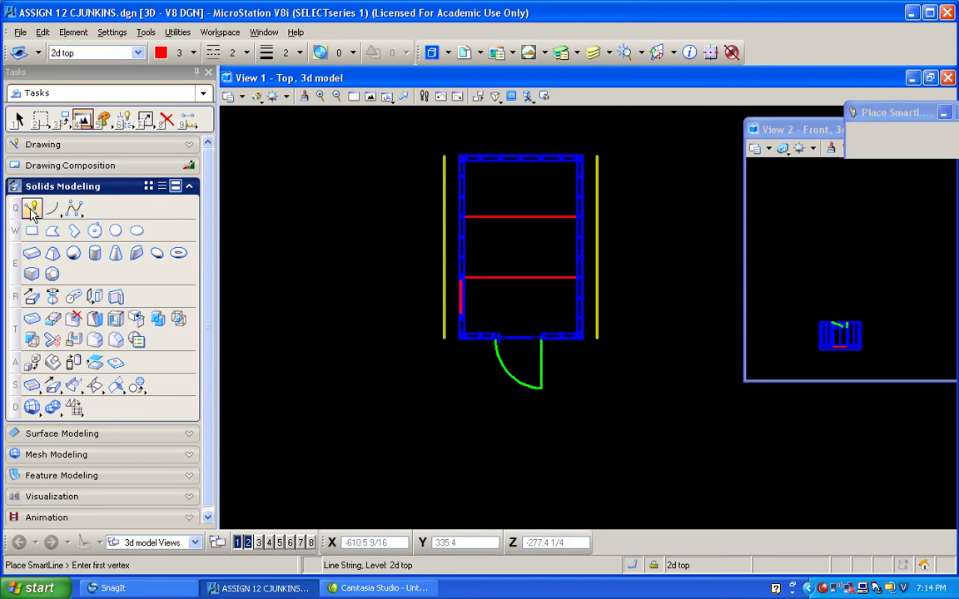
{"action": "left_click", "coordinate": [443, 155]}
{"action": "left_click", "coordinate": [598, 155]}
{"action": "left_click", "coordinate": [597, 338]}
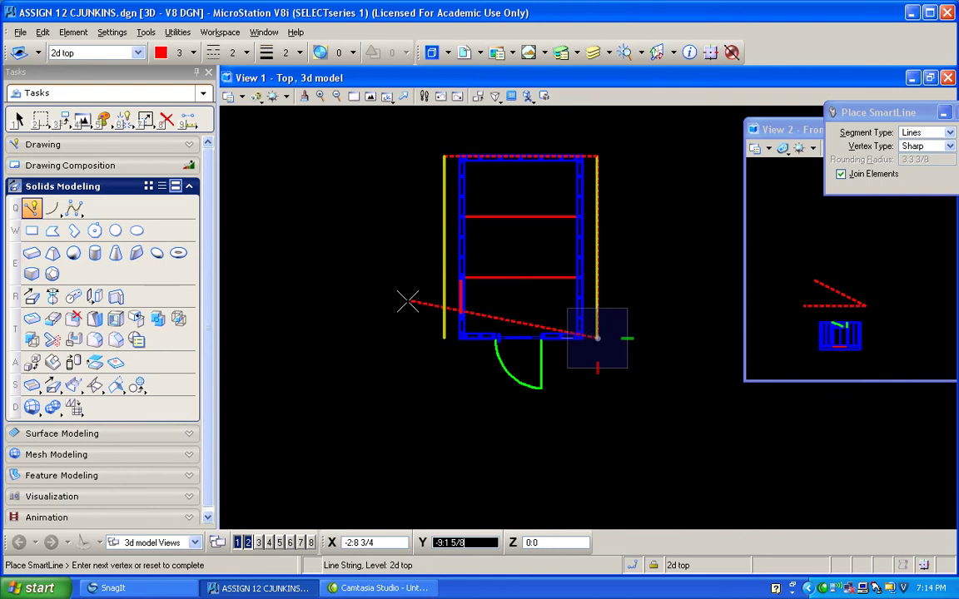
{"action": "left_click", "coordinate": [443, 338]}
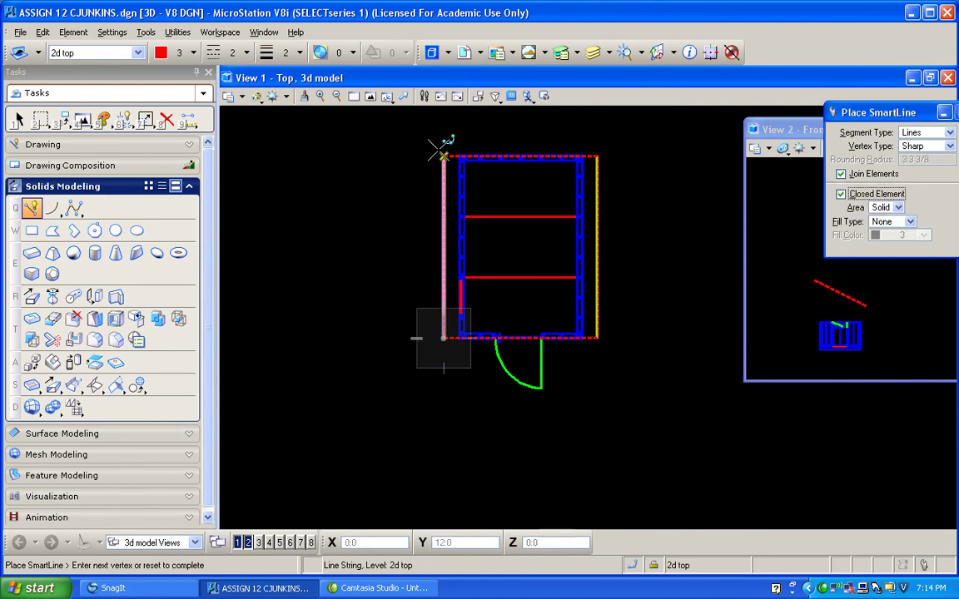
{"action": "left_click", "coordinate": [443, 155]}
Open the Level Display list and scroll down to the 3D FASCIA level
{"action": "left_click", "coordinate": [592, 52]}
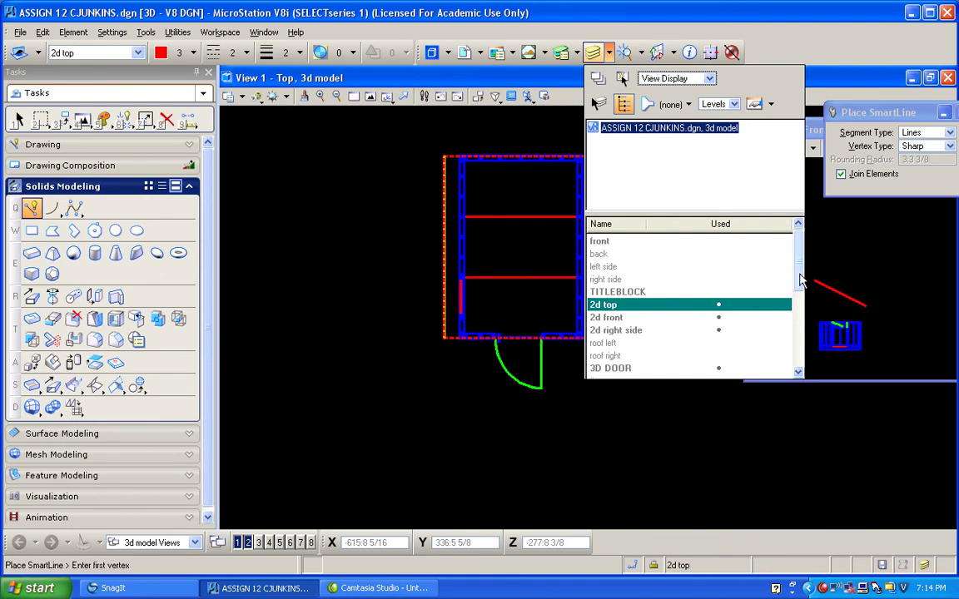
{"action": "left_click_drag", "start_coordinate": [799, 280], "coordinate": [814, 385]}
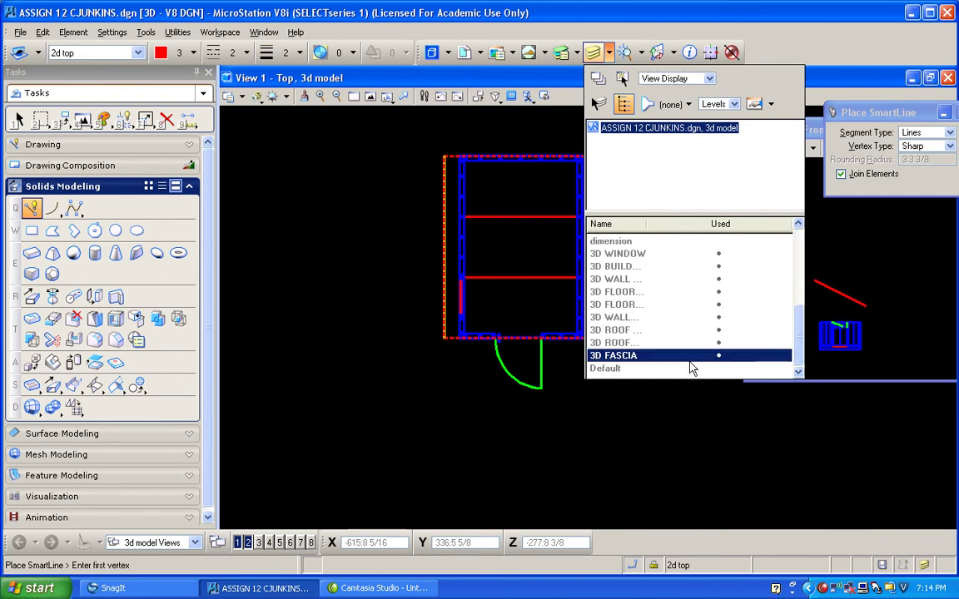
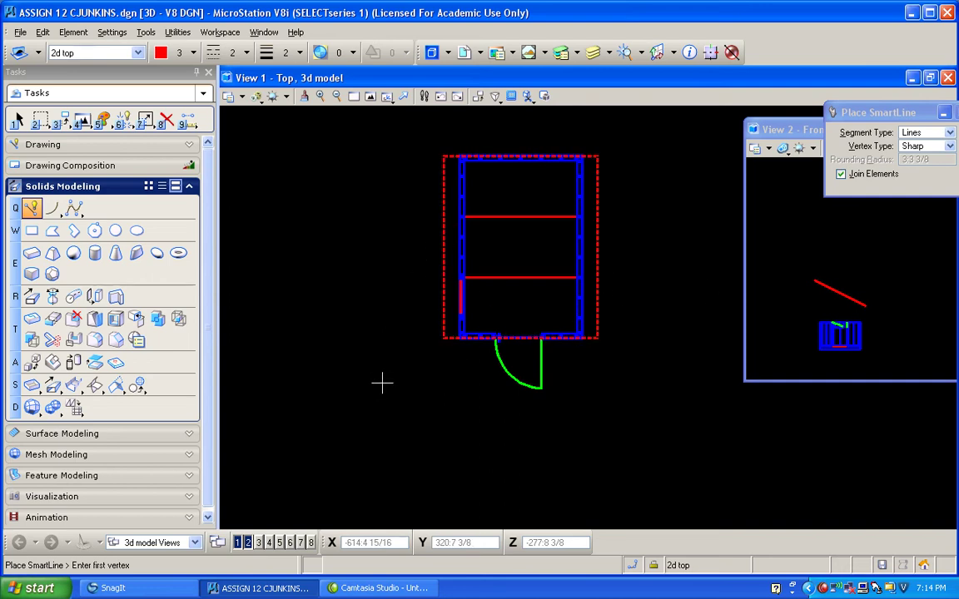
Switch the view group to SHEET 11X17 Views to show the empty sheet border and title block
{"action": "left_click", "coordinate": [194, 542]}
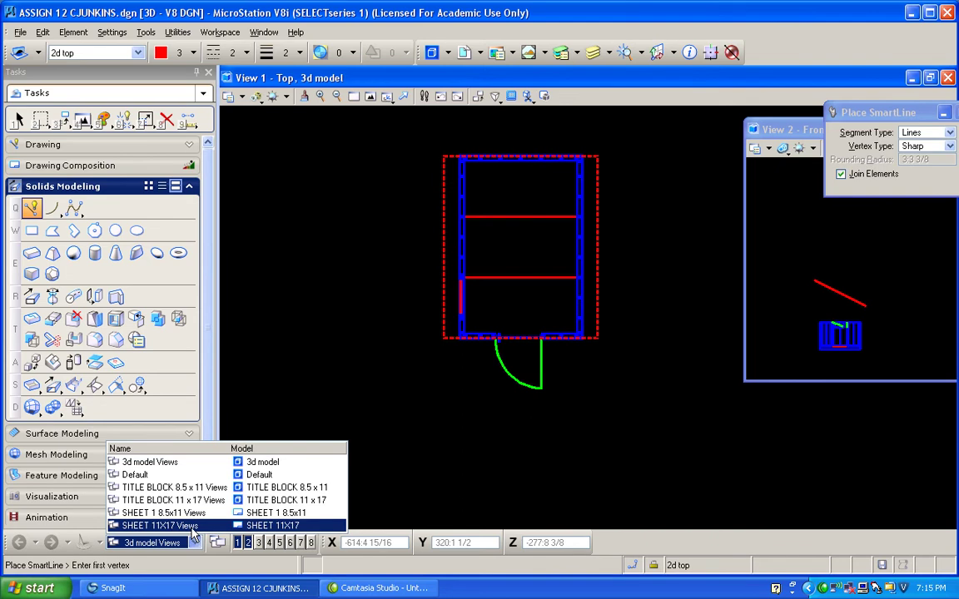
{"action": "left_click", "coordinate": [192, 529]}
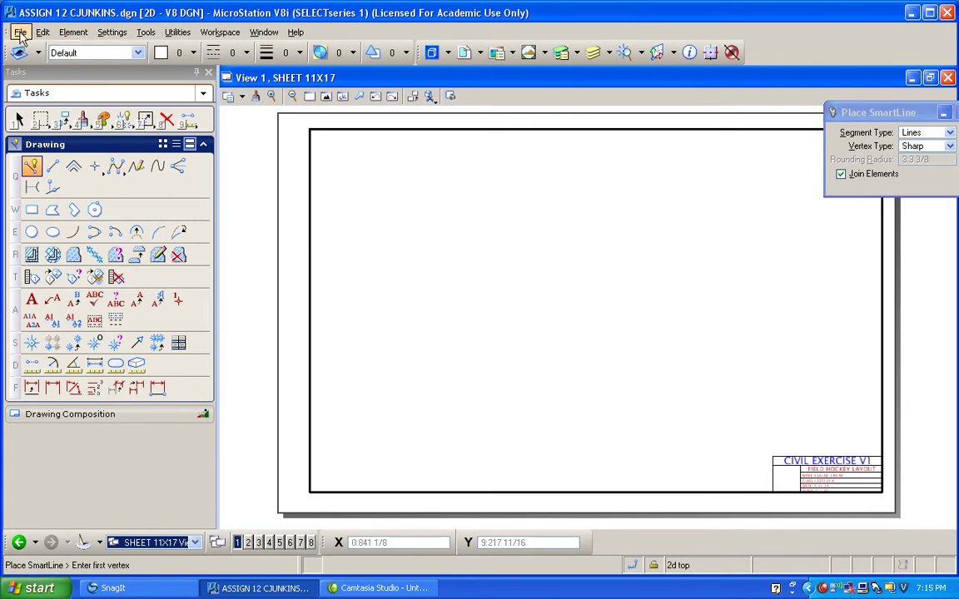
Attach a reference, picking ASSIGN 12 CJUNKINS.dgn from My Documents\CET120CJ\PROJECTS
{"action": "left_click", "coordinate": [464, 52]}
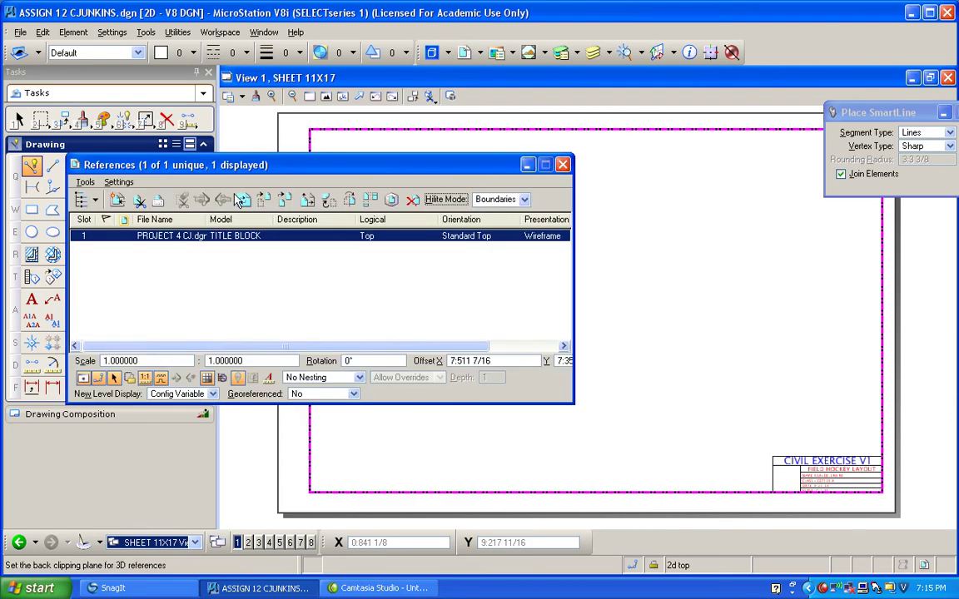
{"action": "left_click", "coordinate": [85, 183]}
{"action": "left_click", "coordinate": [92, 198]}
{"action": "left_click", "coordinate": [568, 169]}
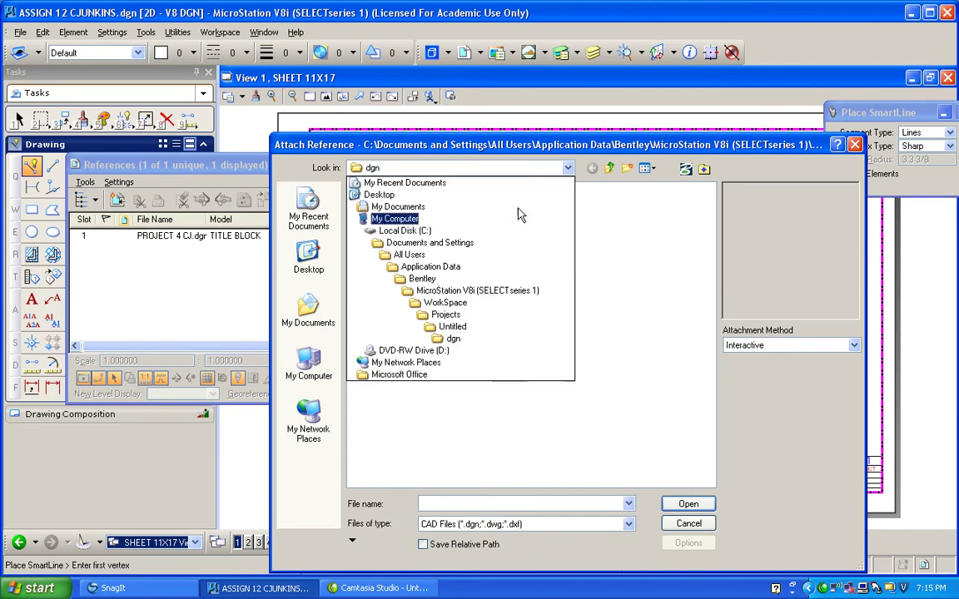
{"action": "left_click", "coordinate": [398, 207]}
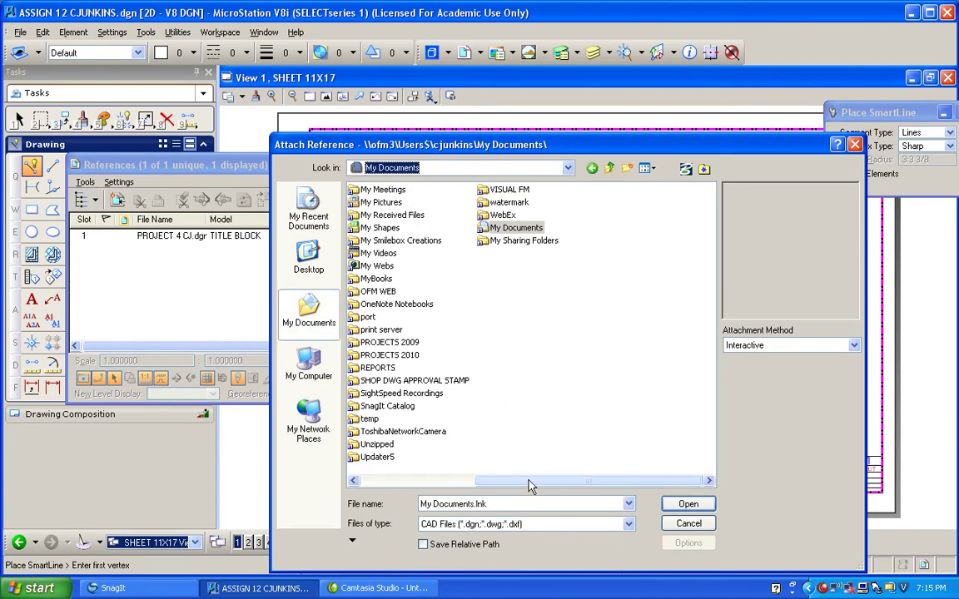
{"action": "scroll", "coordinate": [466, 291], "scroll_direction": "left", "scroll_amount": 3}
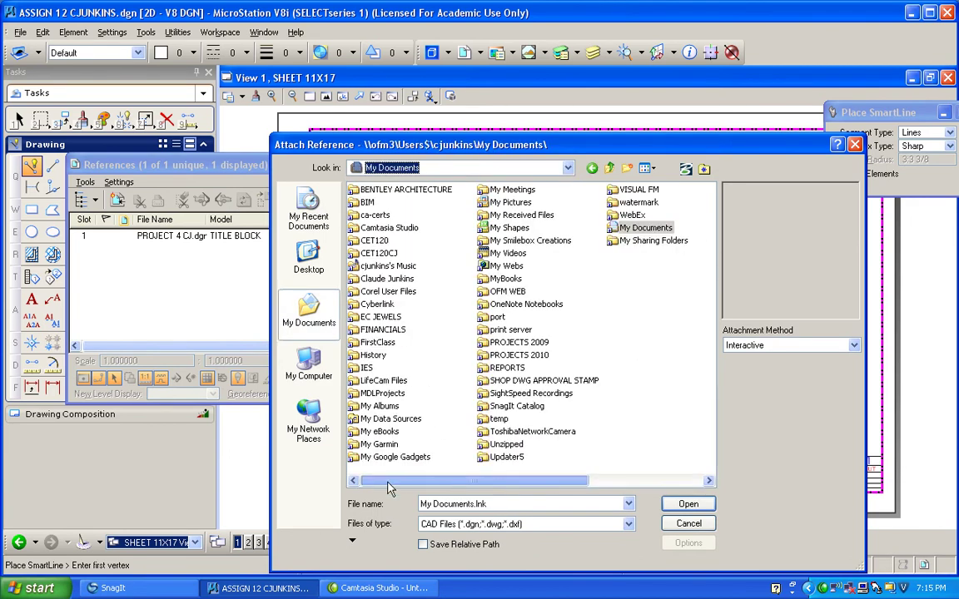
{"action": "double_click", "coordinate": [375, 254]}
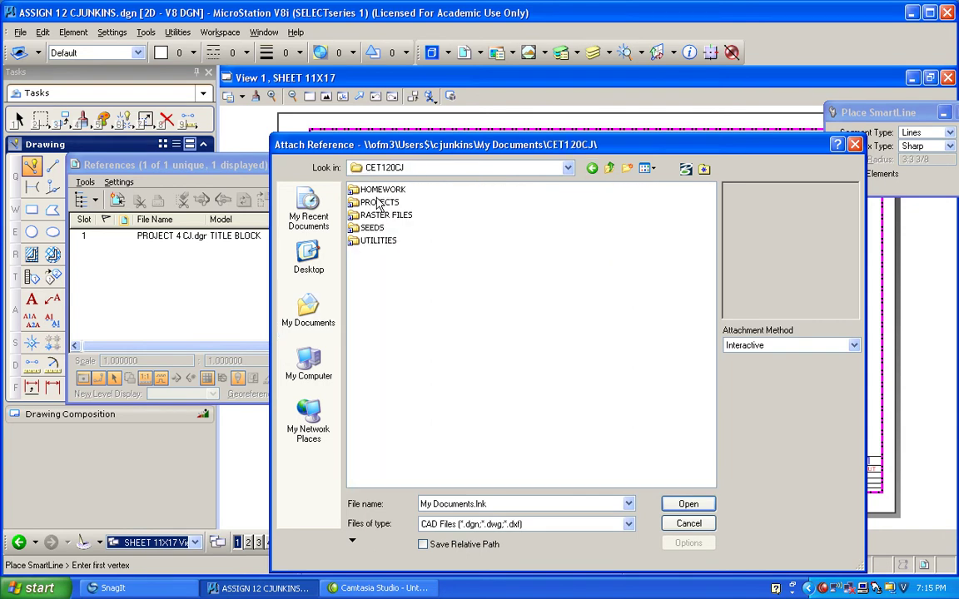
{"action": "double_click", "coordinate": [378, 203]}
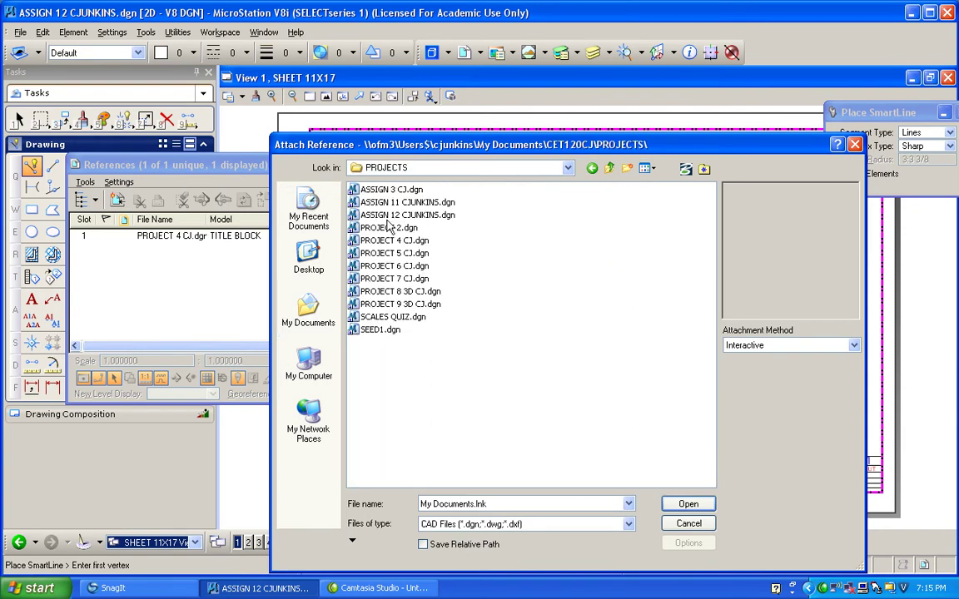
{"action": "double_click", "coordinate": [386, 217]}
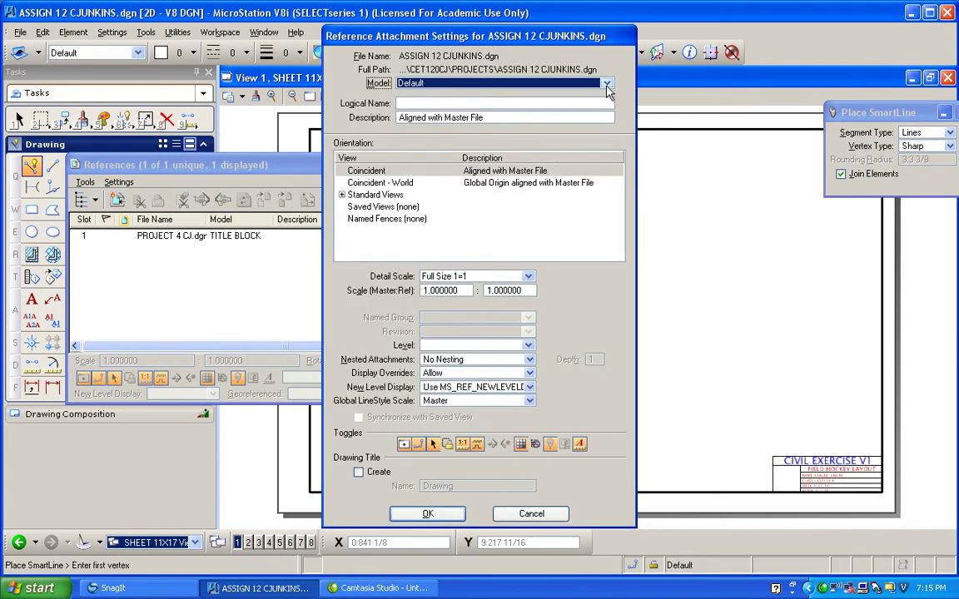
Set the attachment to the 3d model, Top orientation, detail scale 1/4"=1'-0", and accept
{"action": "left_click", "coordinate": [607, 84]}
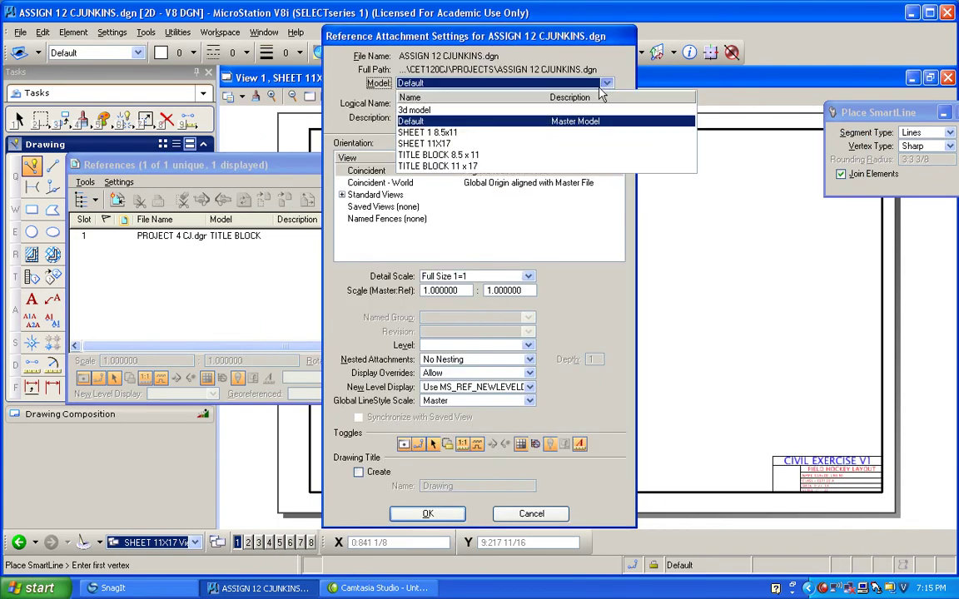
{"action": "left_click", "coordinate": [494, 113]}
{"action": "left_click", "coordinate": [341, 195]}
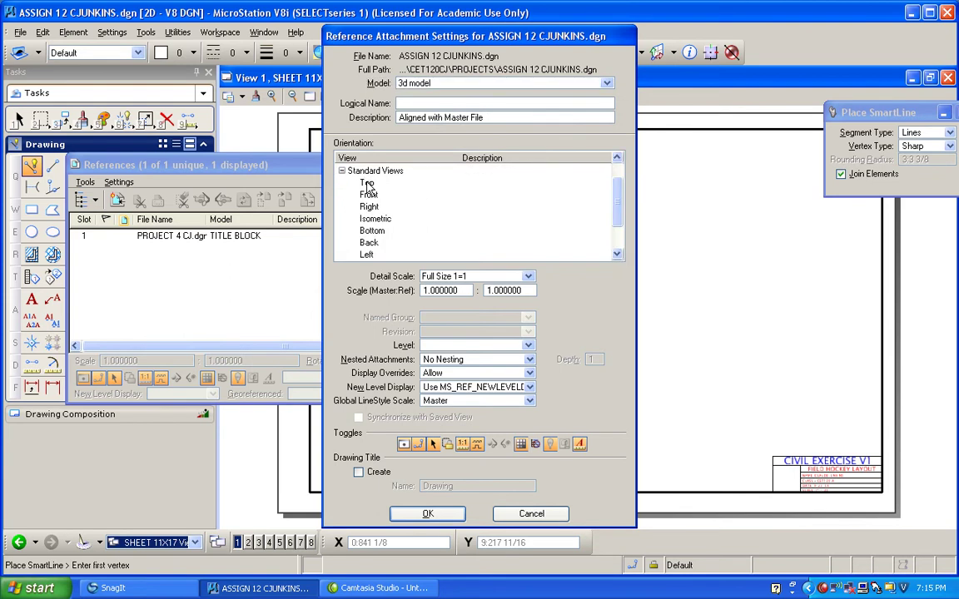
{"action": "left_click", "coordinate": [368, 185]}
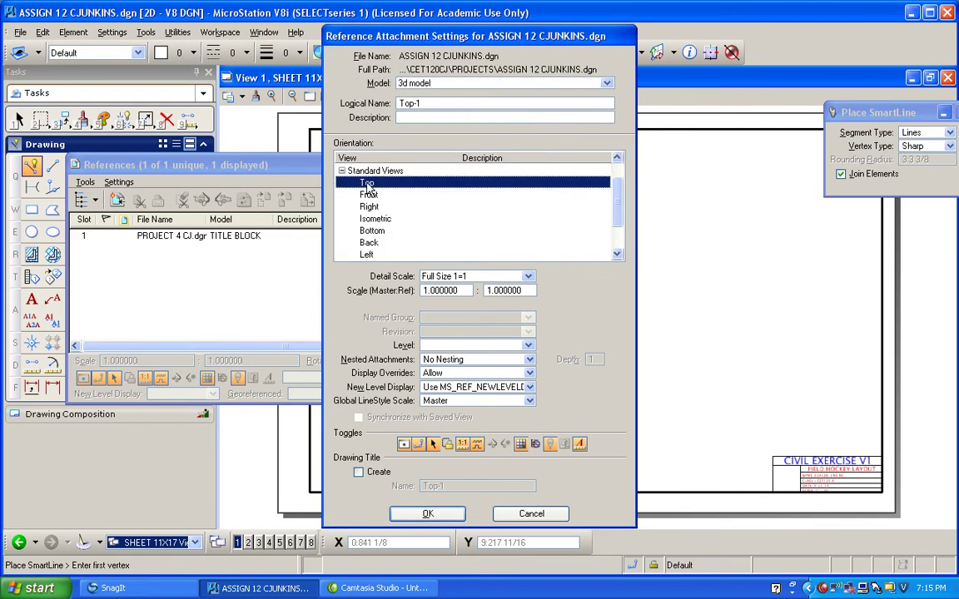
{"action": "left_click", "coordinate": [528, 278]}
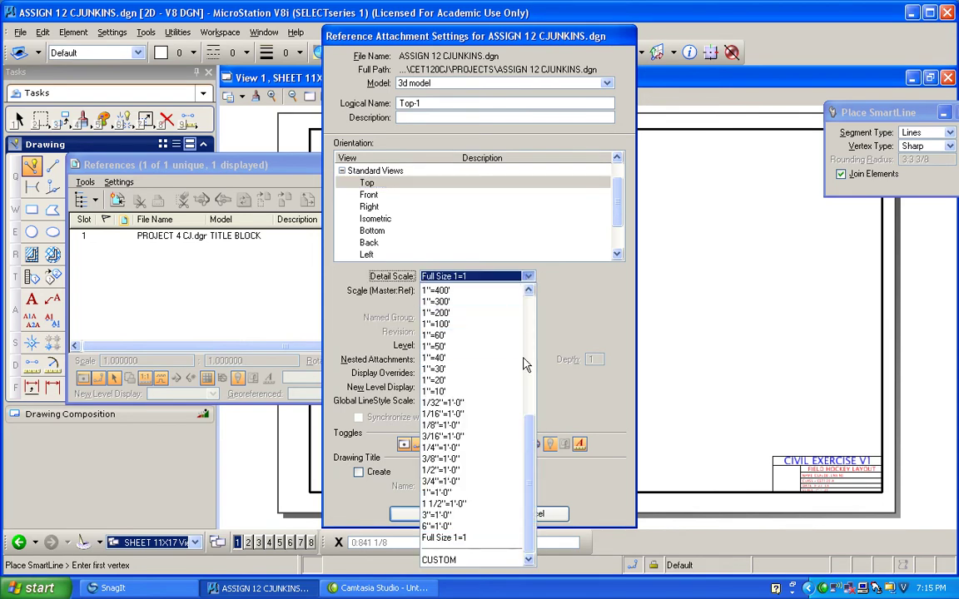
{"action": "left_click", "coordinate": [442, 449]}
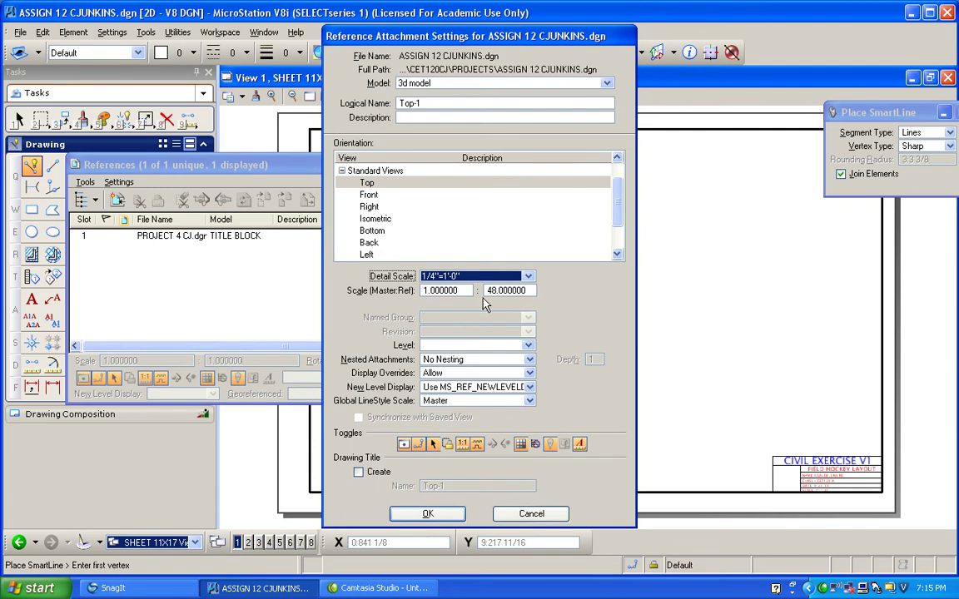
{"action": "left_click", "coordinate": [428, 514]}
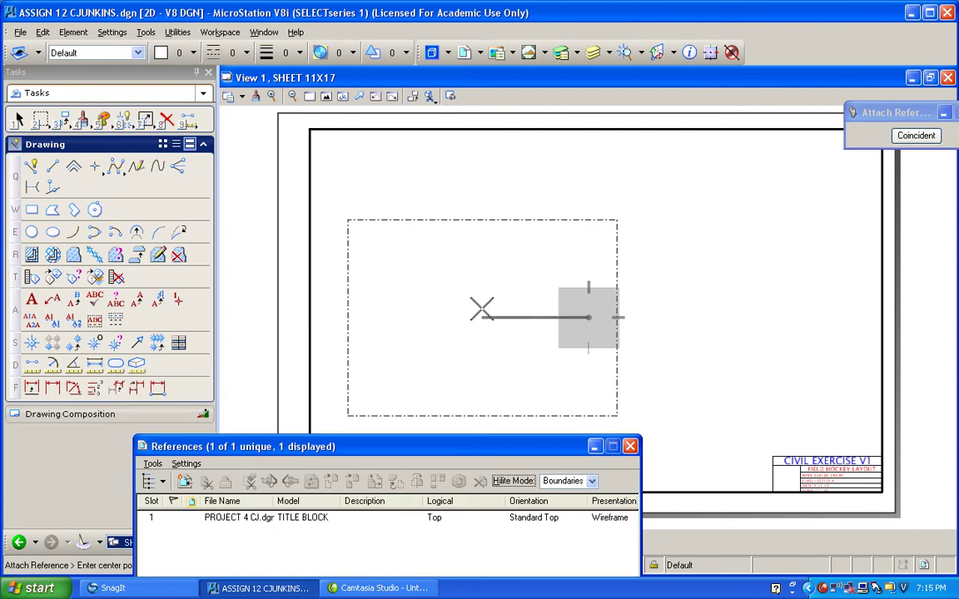
Place the Top reference on the sheet, then move it inside the border
{"action": "left_click", "coordinate": [487, 240]}
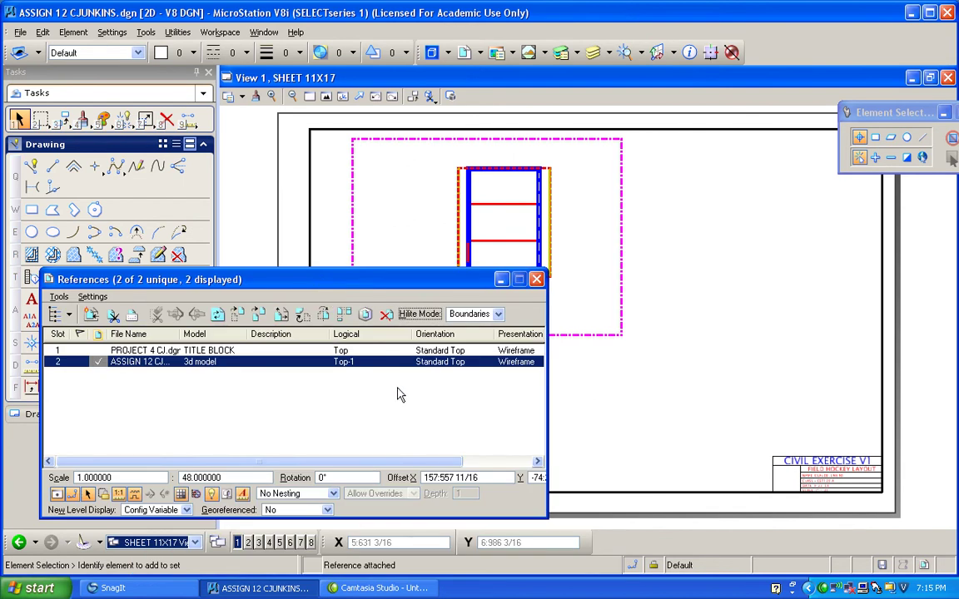
{"action": "left_click", "coordinate": [285, 481]}
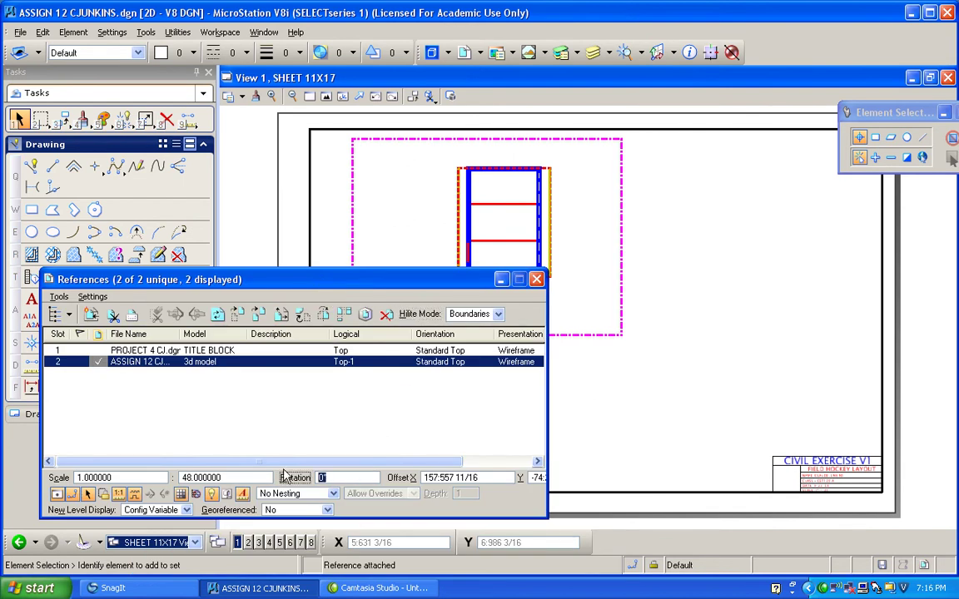
{"action": "key", "text": "Tab"}
{"action": "left_click_drag", "start_coordinate": [338, 283], "coordinate": [561, 458]}
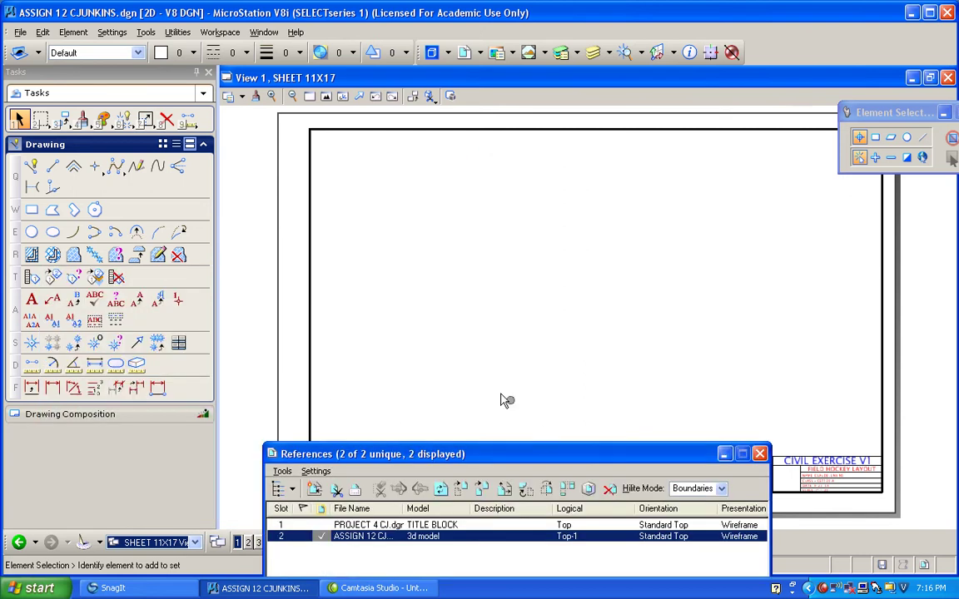
{"action": "left_click", "coordinate": [326, 96]}
{"action": "left_click_drag", "start_coordinate": [502, 463], "coordinate": [430, 506]}
{"action": "left_click", "coordinate": [390, 532]}
{"action": "left_click", "coordinate": [557, 471]}
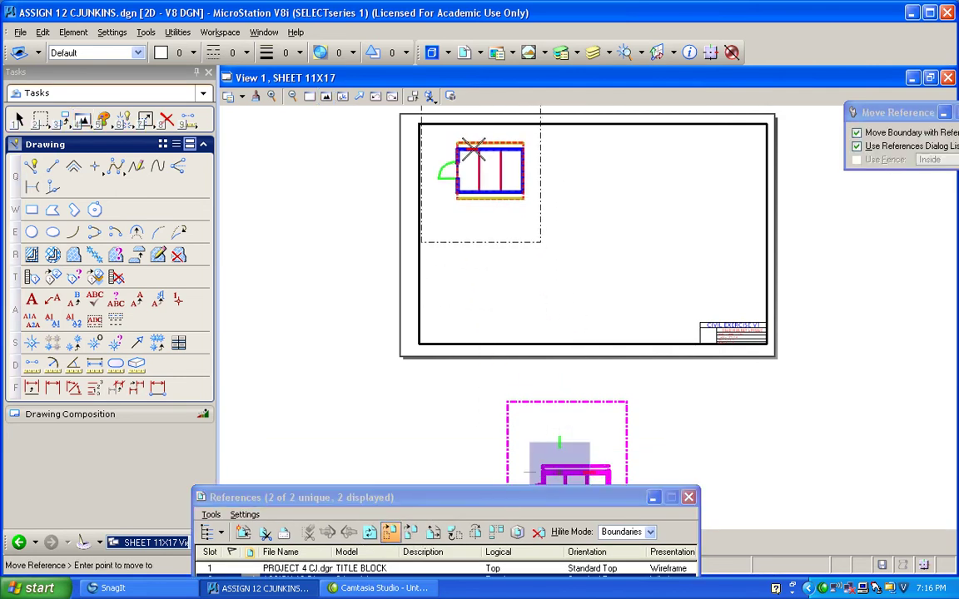
{"action": "left_click", "coordinate": [473, 150]}
{"action": "key", "text": "Escape"}
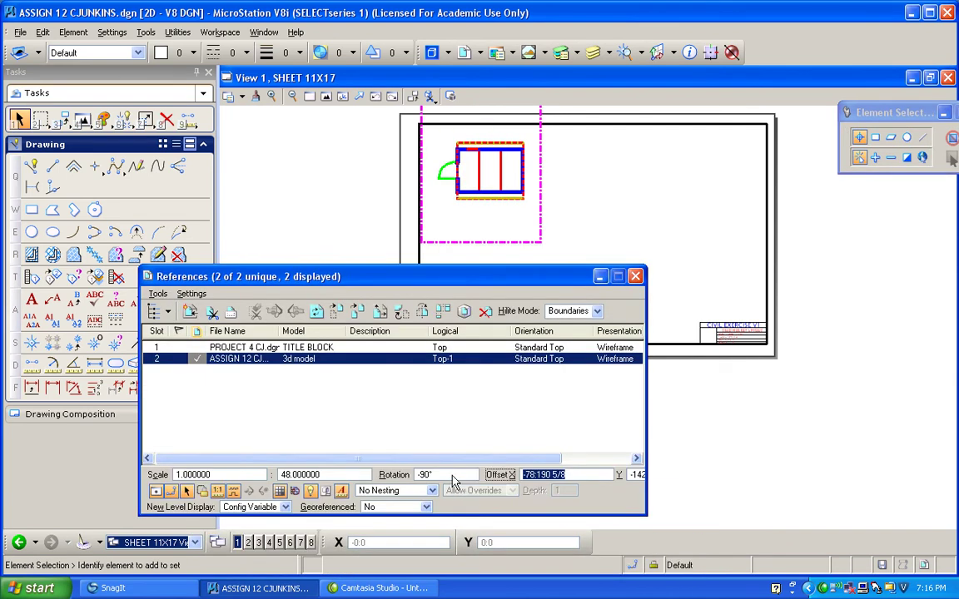
Set the reference rotation to 90° and move it near the sheet's upper left
{"action": "left_click", "coordinate": [385, 474]}
{"action": "type", "text": "90"}
{"action": "key", "text": "Tab"}
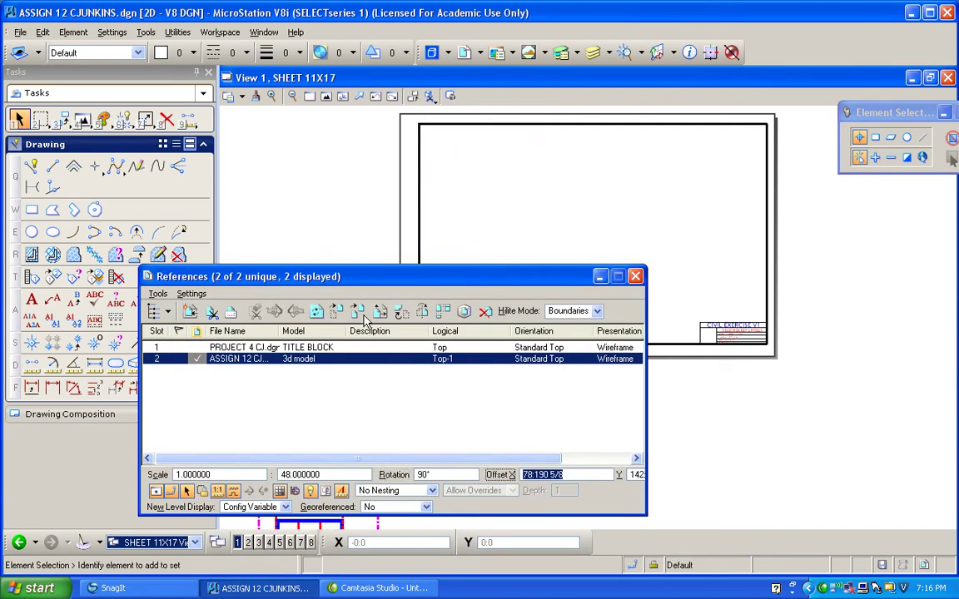
{"action": "left_click", "coordinate": [325, 96]}
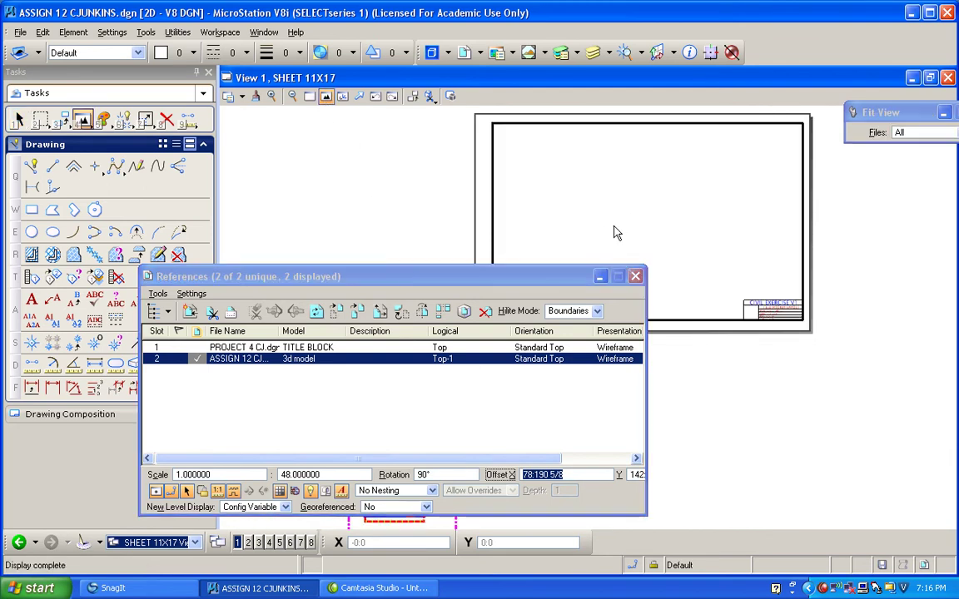
{"action": "left_click_drag", "start_coordinate": [350, 276], "coordinate": [609, 240]}
{"action": "left_click", "coordinate": [596, 274]}
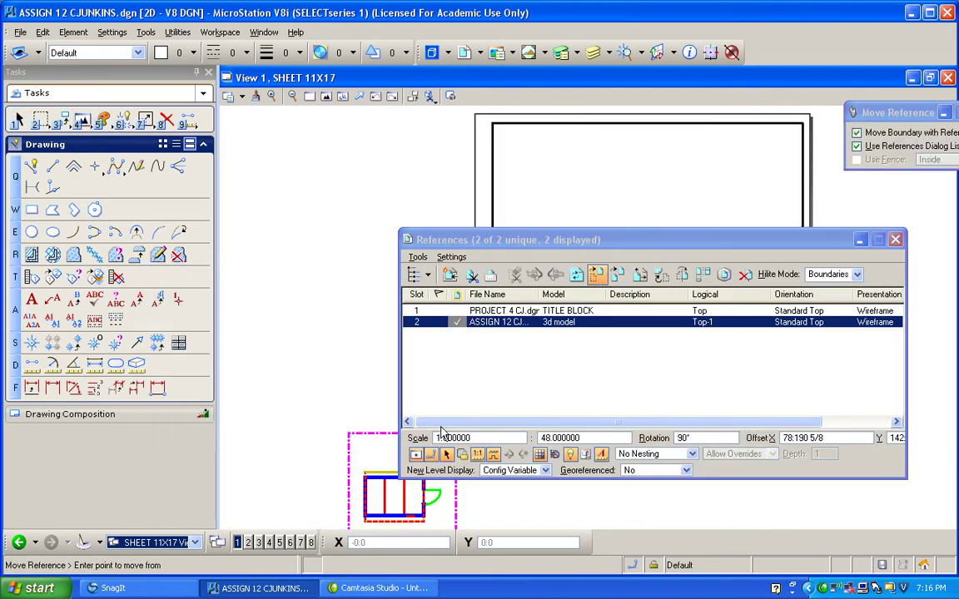
{"action": "left_click", "coordinate": [402, 497]}
{"action": "left_click_drag", "start_coordinate": [516, 240], "coordinate": [432, 357]}
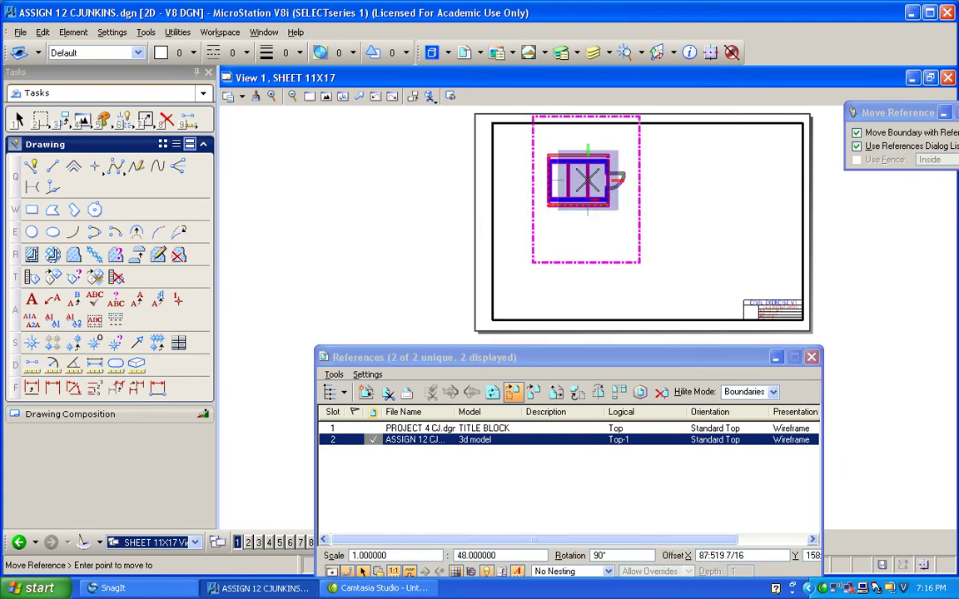
{"action": "key", "text": "Escape"}
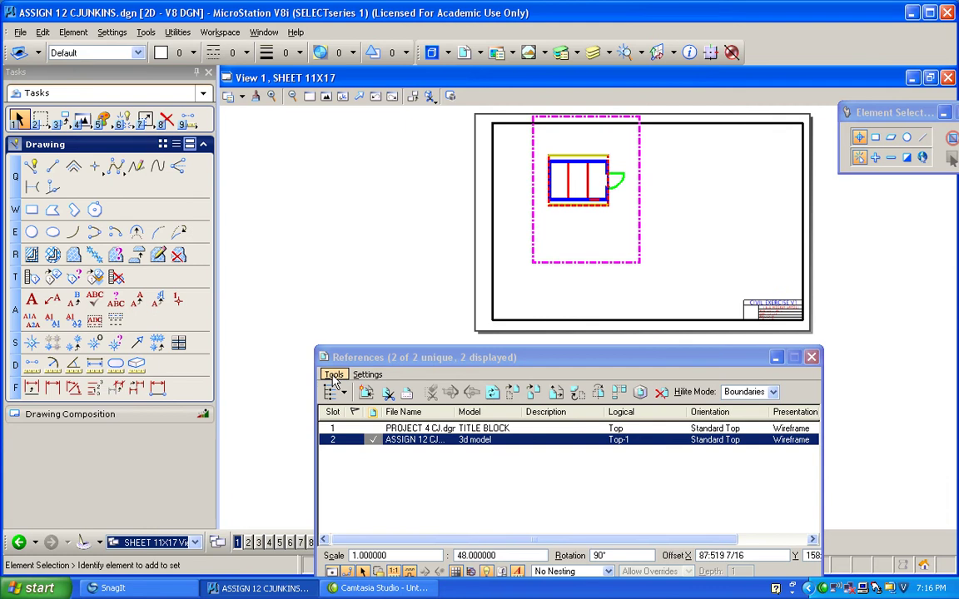
Fold-copy the top view to create the Top-2 front view below the plan
{"action": "left_click", "coordinate": [618, 392]}
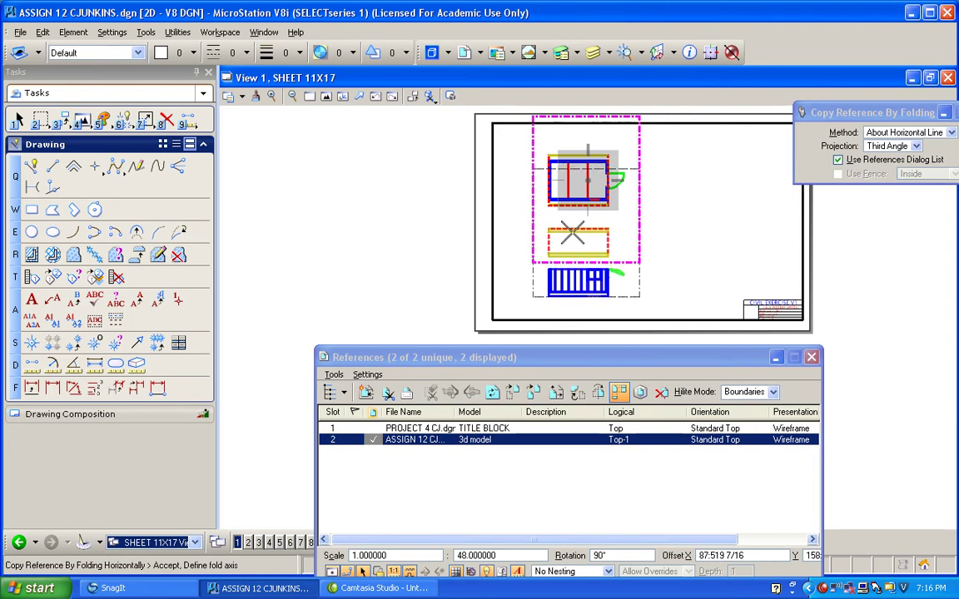
{"action": "left_click", "coordinate": [574, 225]}
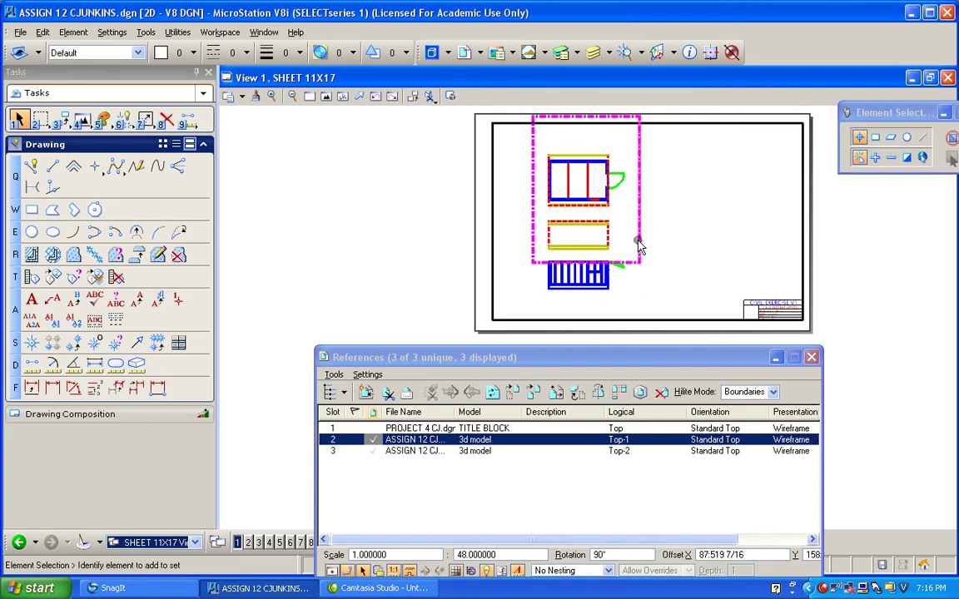
{"action": "left_click", "coordinate": [600, 452]}
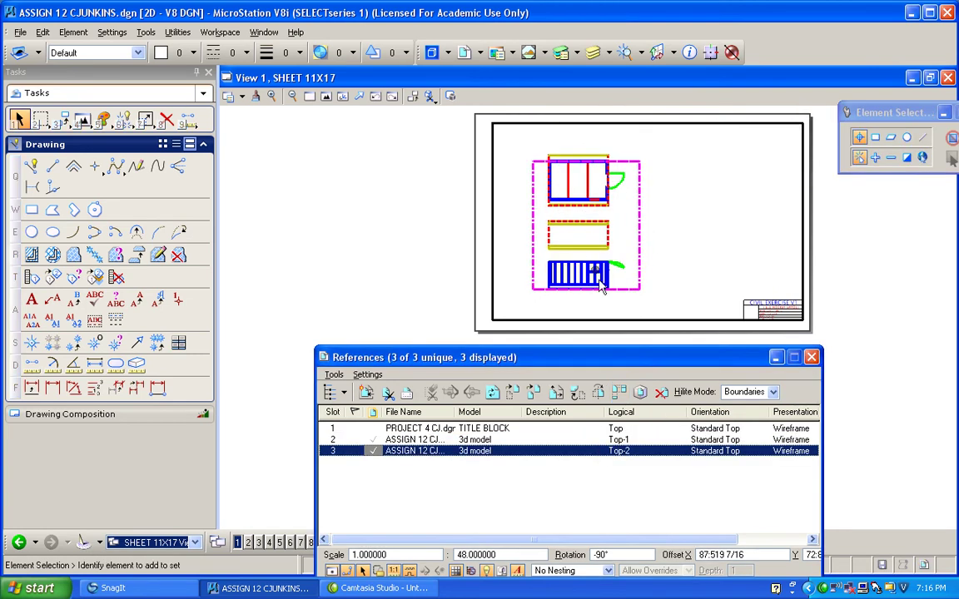
Fold-copy the reference again about a horizontal line to place Top-3
{"action": "left_click", "coordinate": [620, 393]}
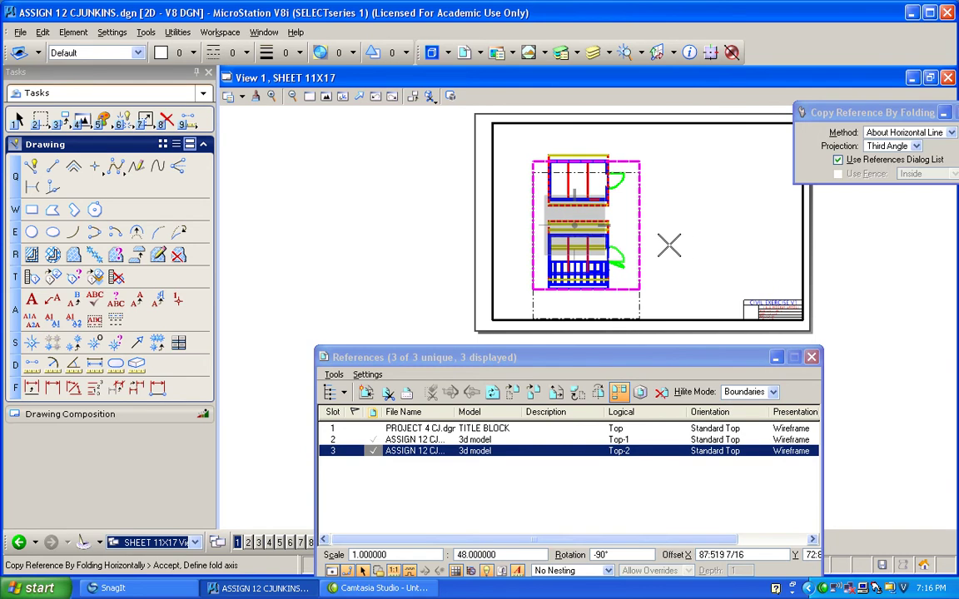
{"action": "key", "text": "t"}
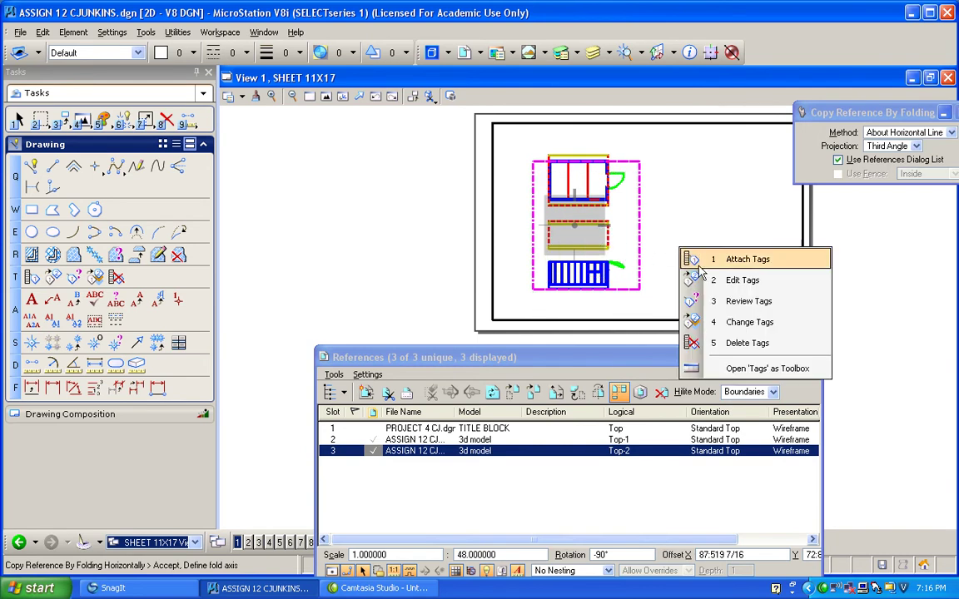
{"action": "left_click", "coordinate": [734, 203]}
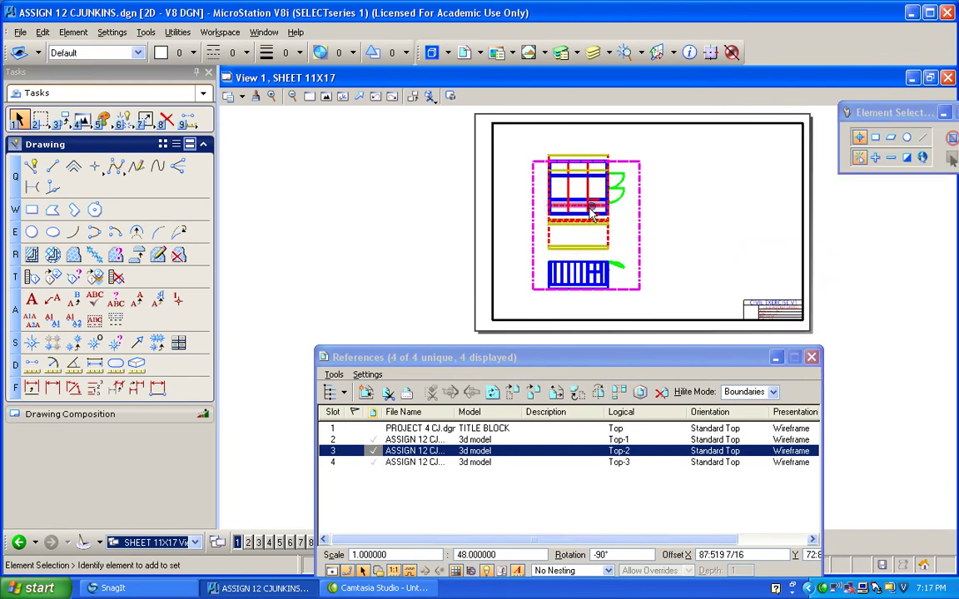
{"action": "scroll", "coordinate": [589, 215], "scroll_direction": "up", "scroll_amount": 2}
{"action": "scroll", "coordinate": [552, 250], "scroll_direction": "up", "scroll_amount": 1}
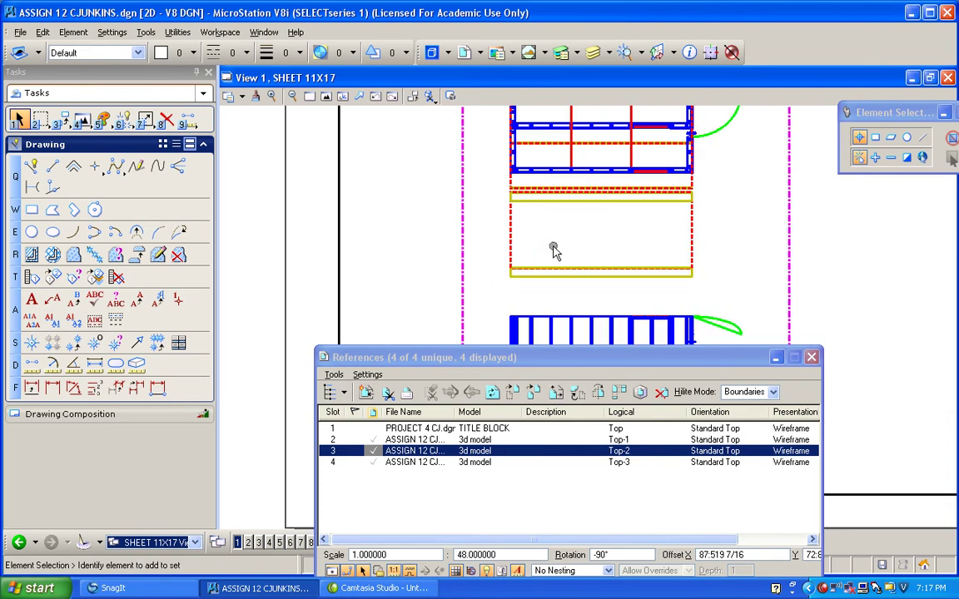
{"action": "scroll", "coordinate": [533, 200], "scroll_direction": "down", "scroll_amount": 1}
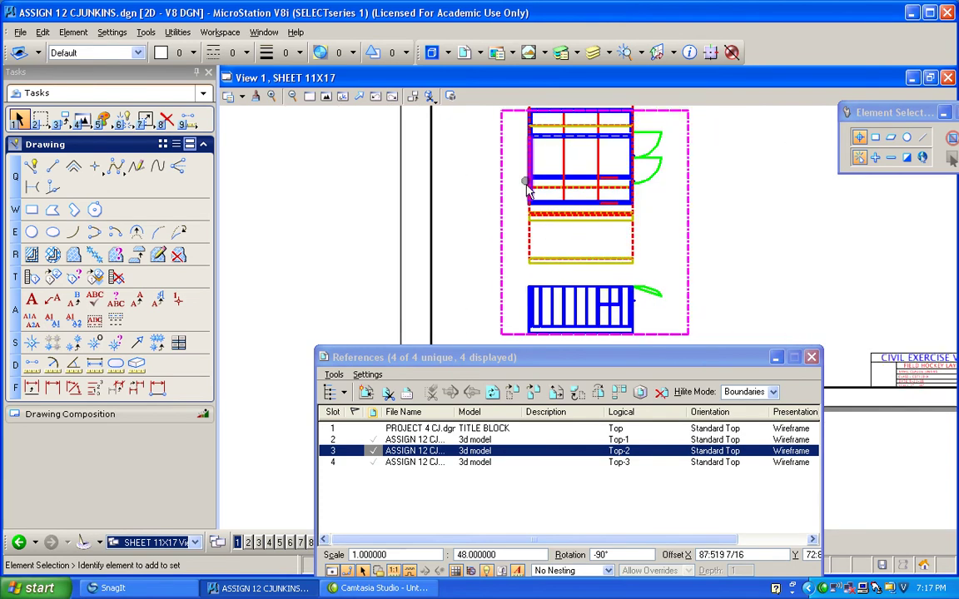
Detach the folded copies Top-3 and Top-2 from the sheet
{"action": "left_click", "coordinate": [597, 55]}
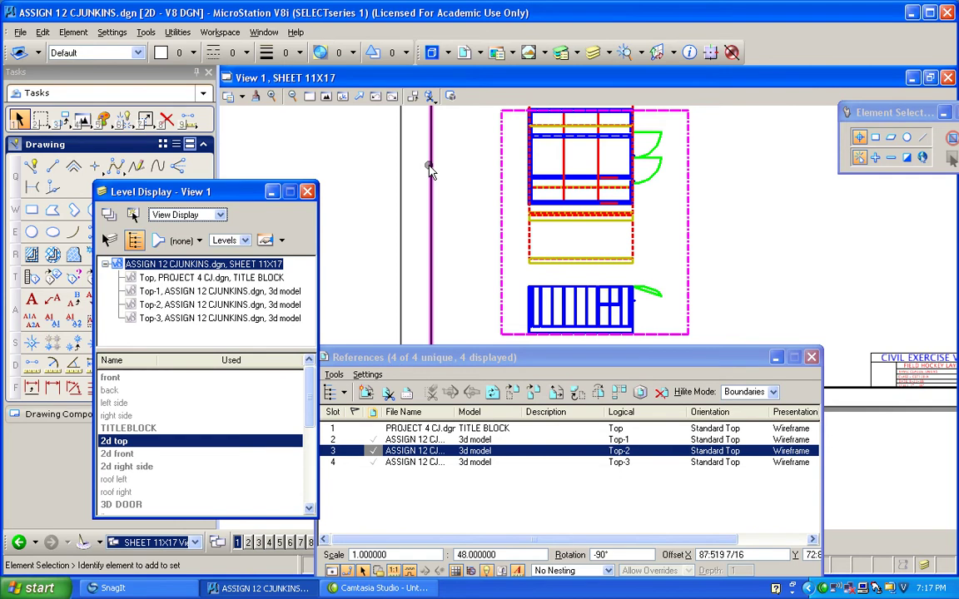
{"action": "left_click", "coordinate": [548, 462]}
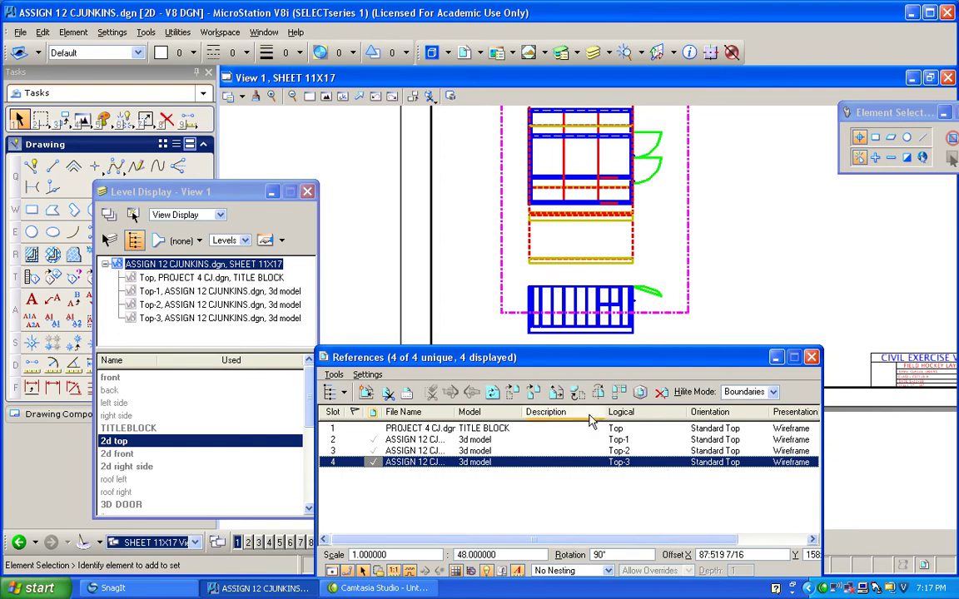
{"action": "left_click", "coordinate": [660, 393]}
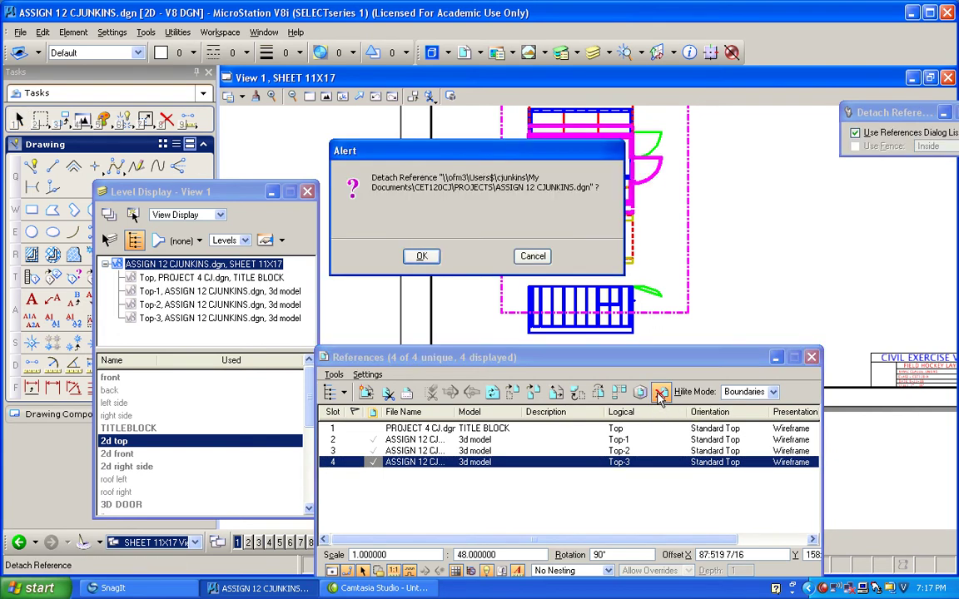
{"action": "left_click", "coordinate": [422, 256]}
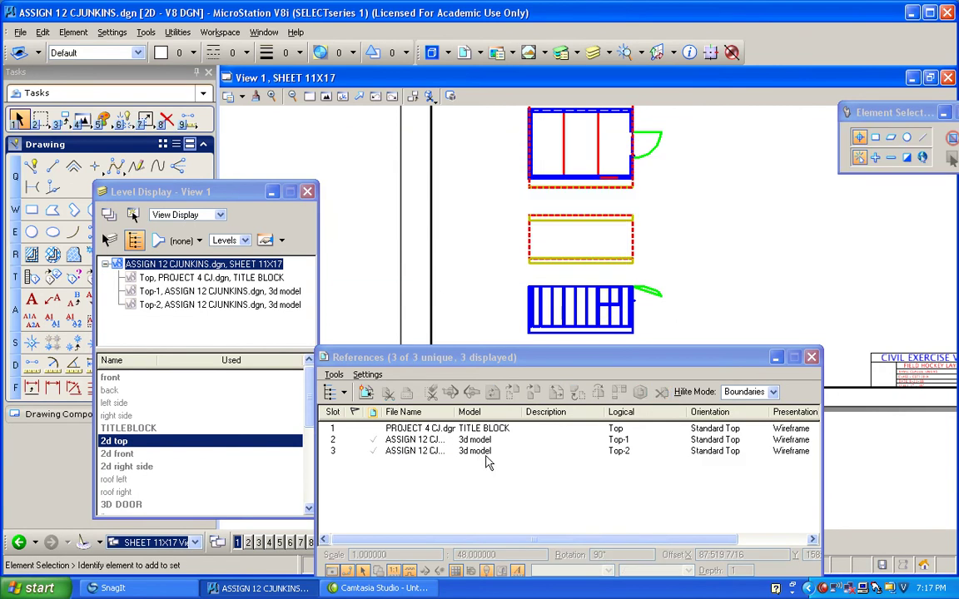
{"action": "left_click", "coordinate": [479, 451]}
{"action": "left_click", "coordinate": [660, 393]}
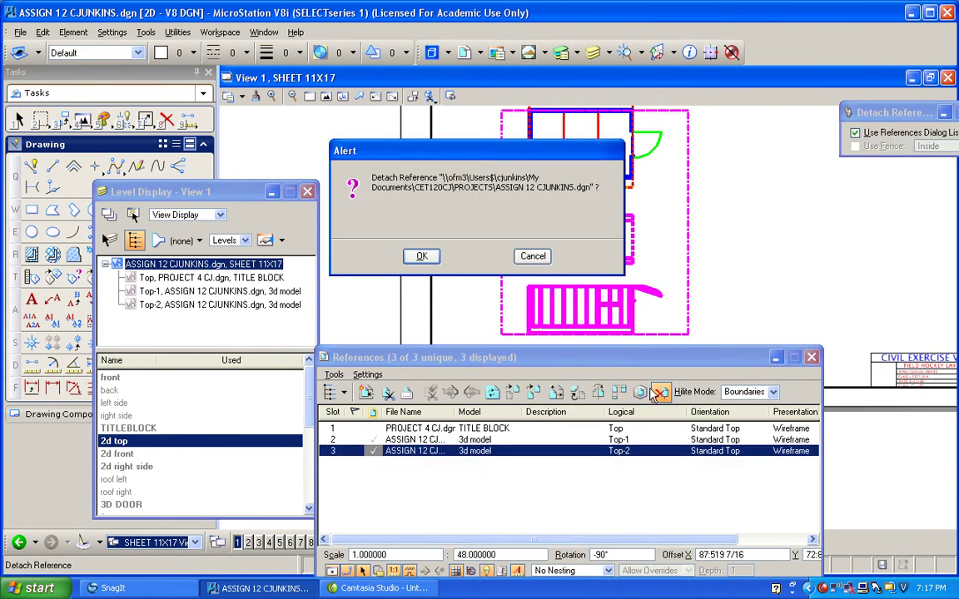
{"action": "left_click", "coordinate": [422, 258]}
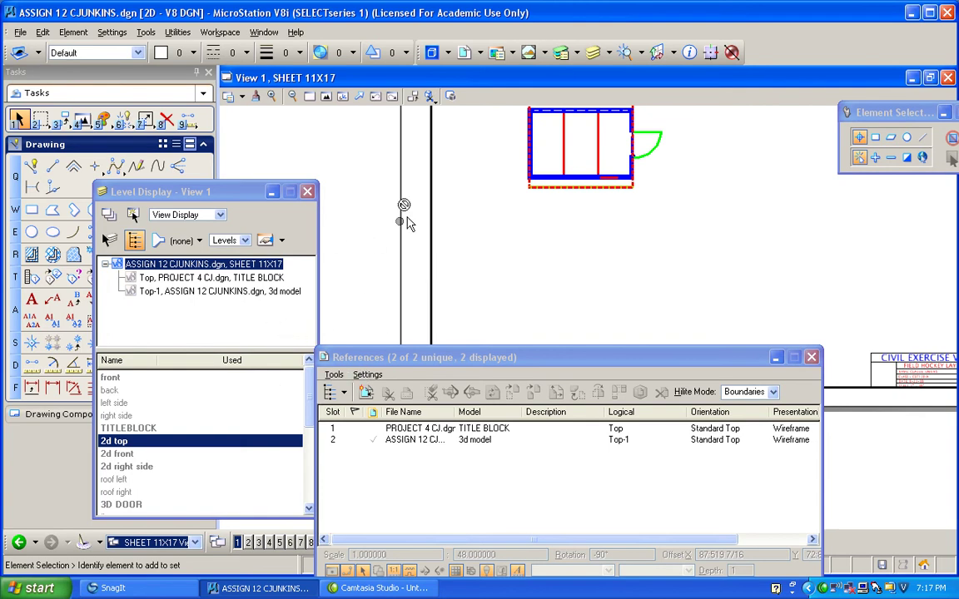
Turn off the 3D FASCIA level for the Top-1 reference
{"action": "left_click", "coordinate": [204, 292]}
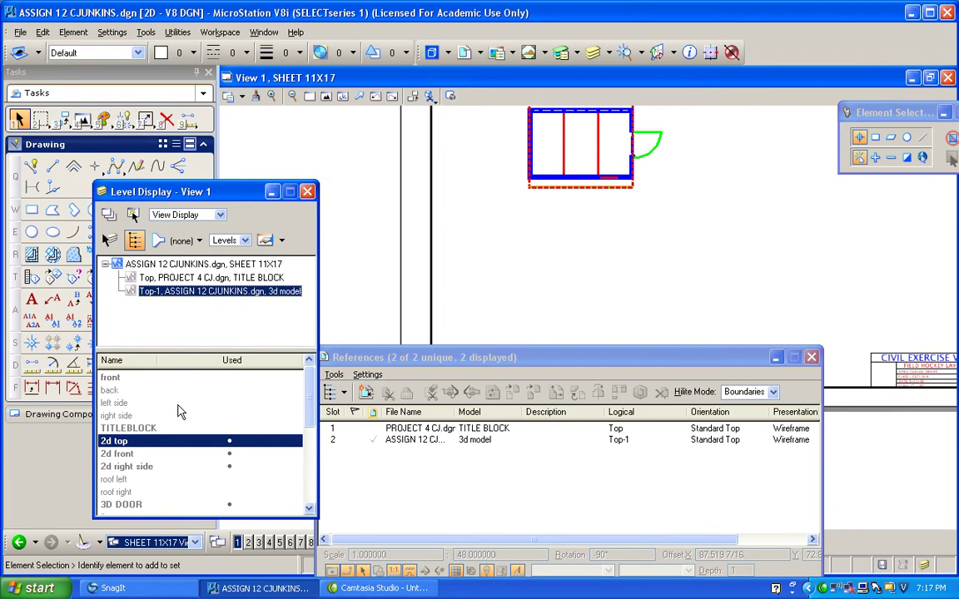
{"action": "scroll", "coordinate": [181, 412], "scroll_direction": "down", "scroll_amount": 4}
{"action": "left_click", "coordinate": [166, 492]}
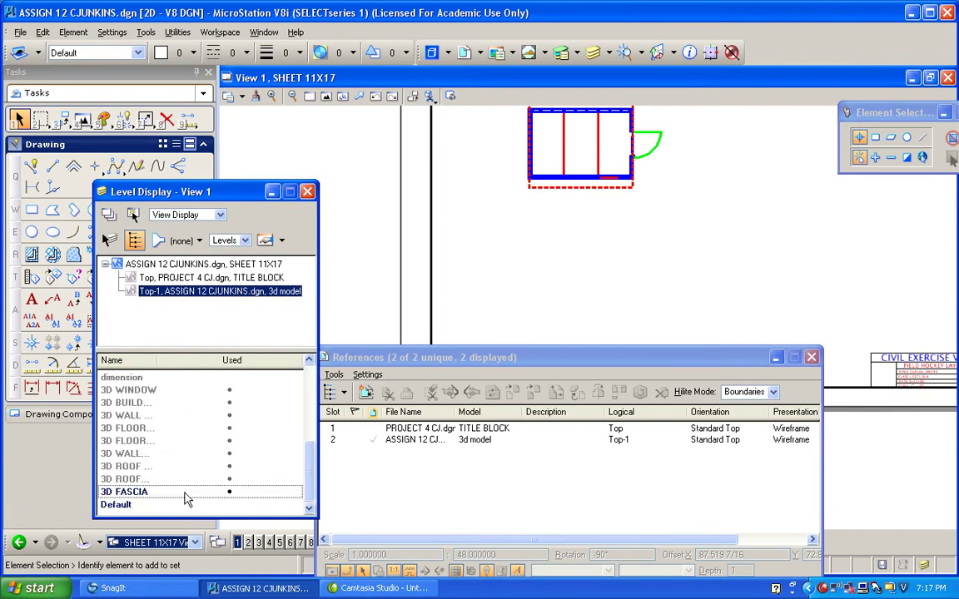
Close Level Display and switch to the 3d model Views group
{"action": "left_click_drag", "start_coordinate": [309, 482], "coordinate": [311, 400]}
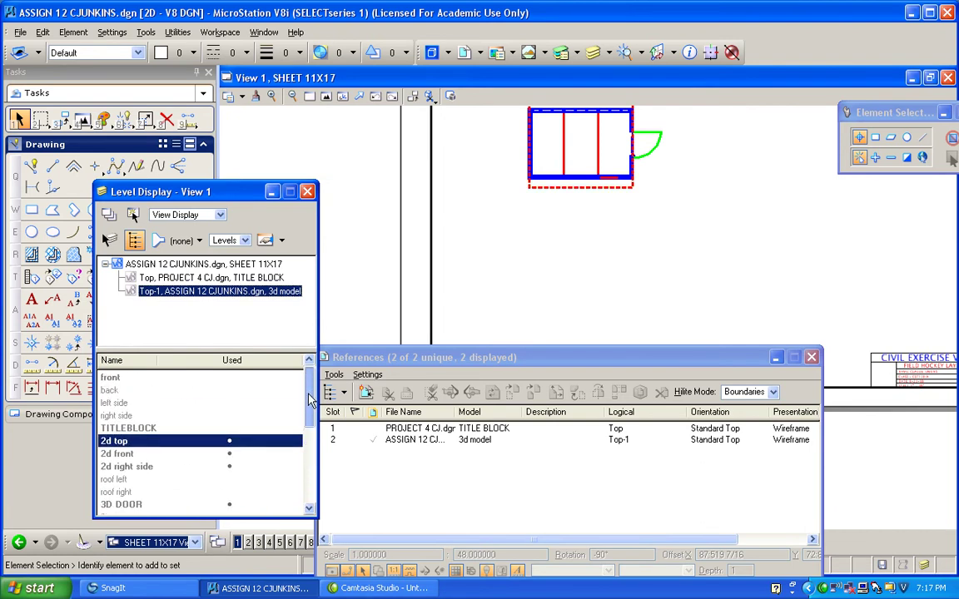
{"action": "left_click", "coordinate": [307, 193]}
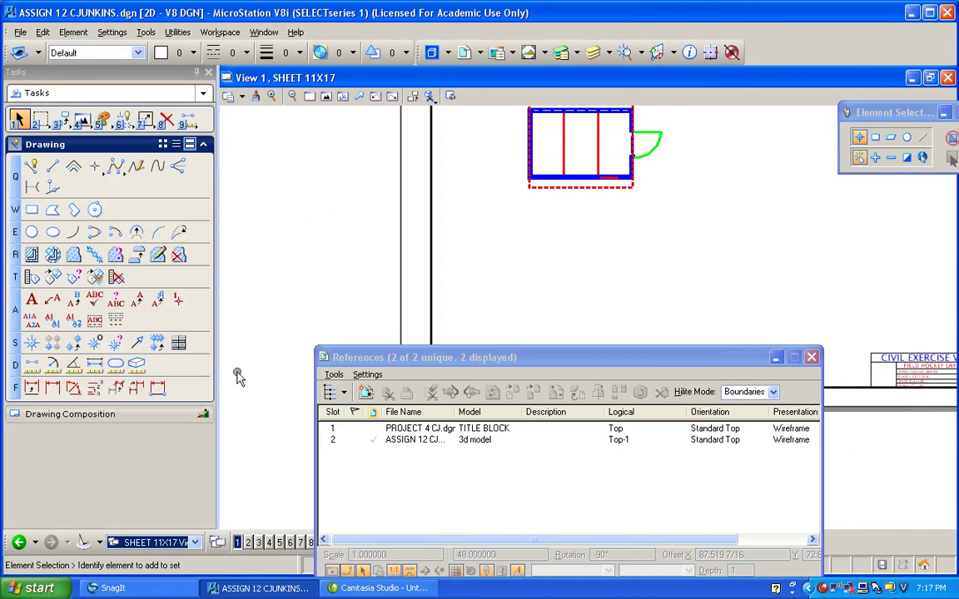
{"action": "left_click", "coordinate": [166, 542]}
{"action": "key", "text": "Up"}
{"action": "key", "text": "Return"}
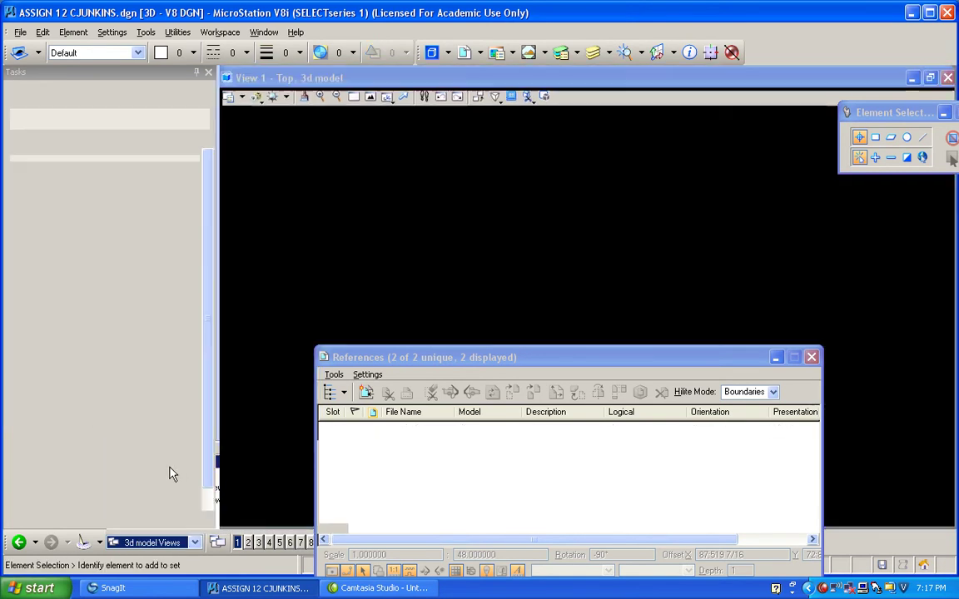
Set level display to Global Display and turn all levels on
{"action": "left_click", "coordinate": [593, 53]}
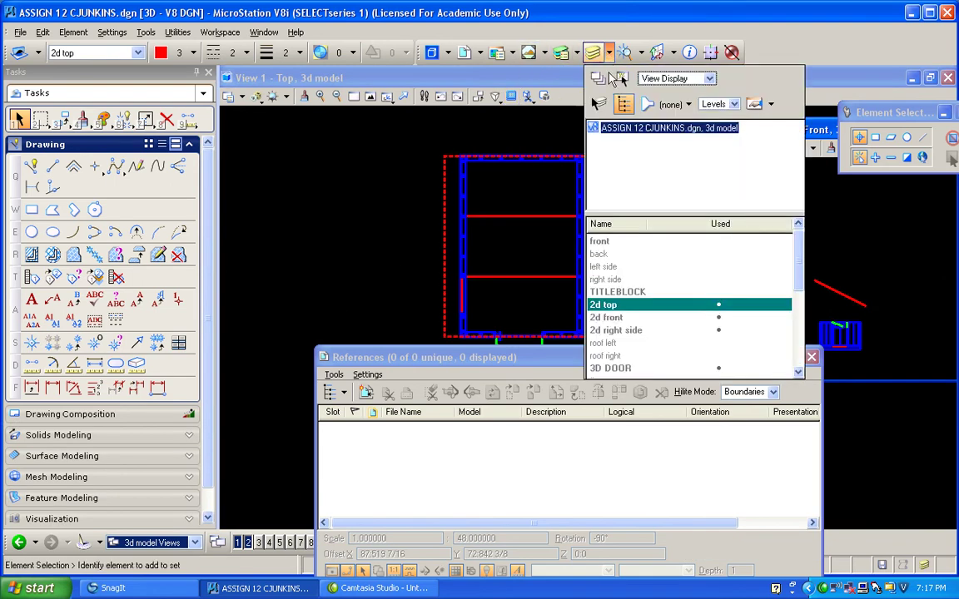
{"action": "right_click", "coordinate": [687, 300]}
{"action": "left_click", "coordinate": [708, 345]}
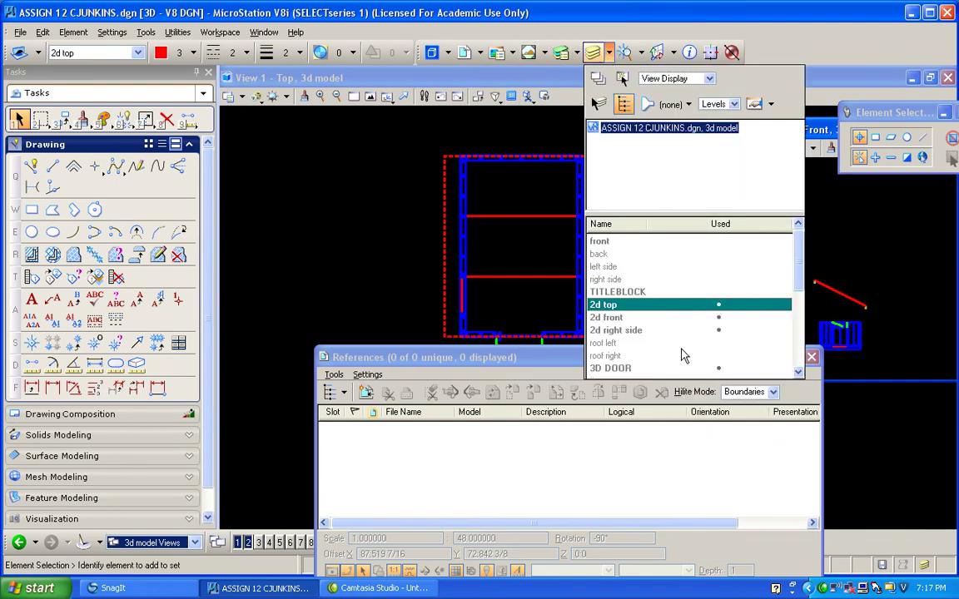
{"action": "left_click", "coordinate": [708, 79]}
{"action": "left_click", "coordinate": [722, 87]}
{"action": "right_click", "coordinate": [666, 279]}
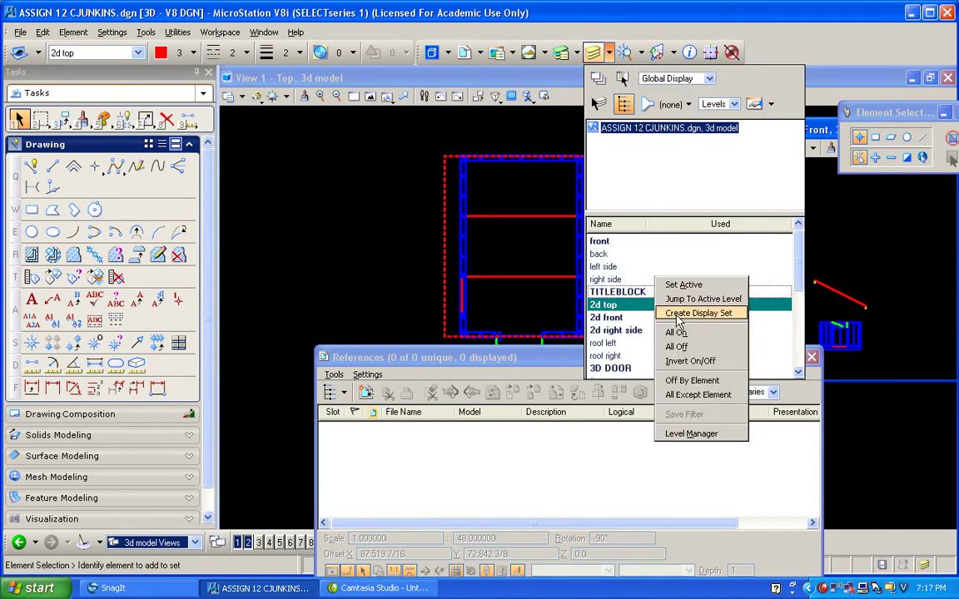
{"action": "left_click", "coordinate": [681, 332]}
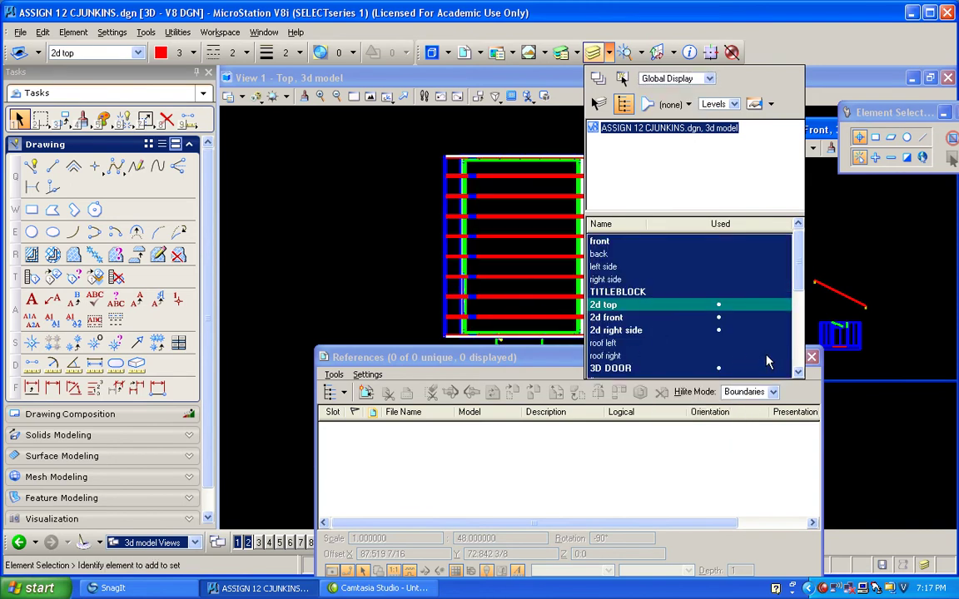
Close the References and level panels and the Front view window
{"action": "left_click", "coordinate": [811, 357]}
{"action": "left_click_drag", "start_coordinate": [812, 131], "coordinate": [682, 196]}
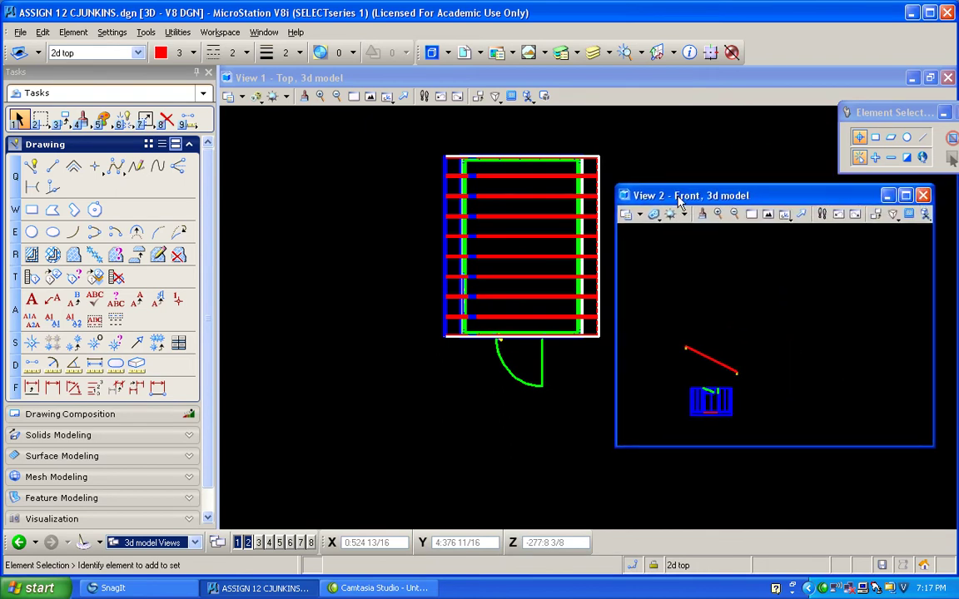
{"action": "left_click", "coordinate": [921, 195]}
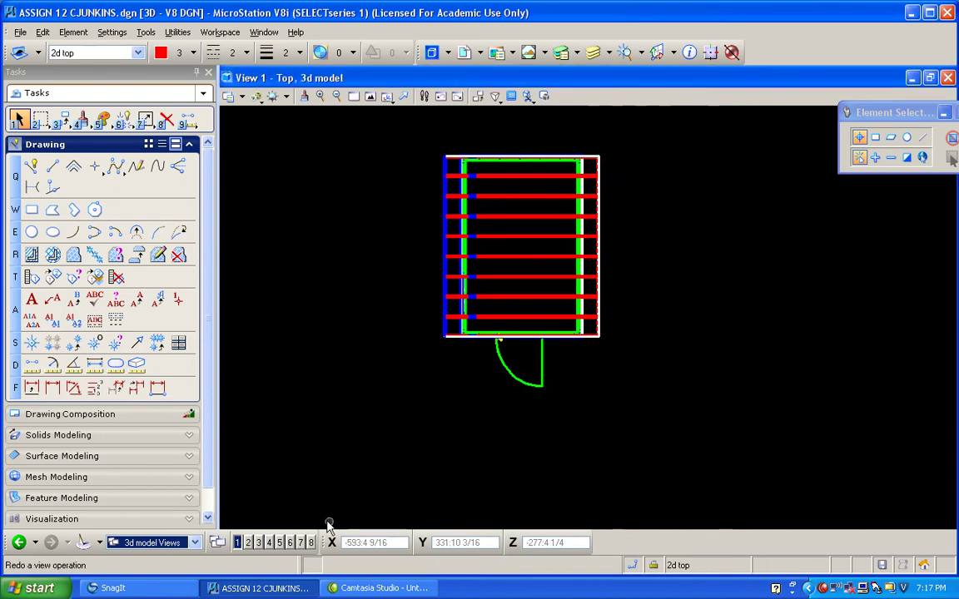
{"action": "left_click", "coordinate": [195, 543]}
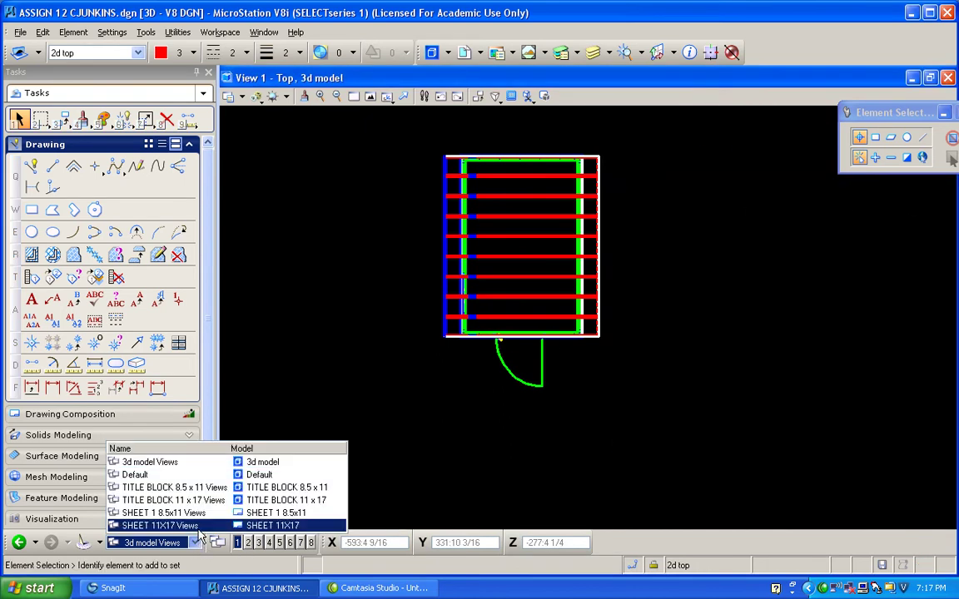
Back on the SHEET 11X17 views, attach ASSIGN 12 CJUNKINS.dgn in Front orientation at the sheet's right
{"action": "left_click", "coordinate": [199, 528]}
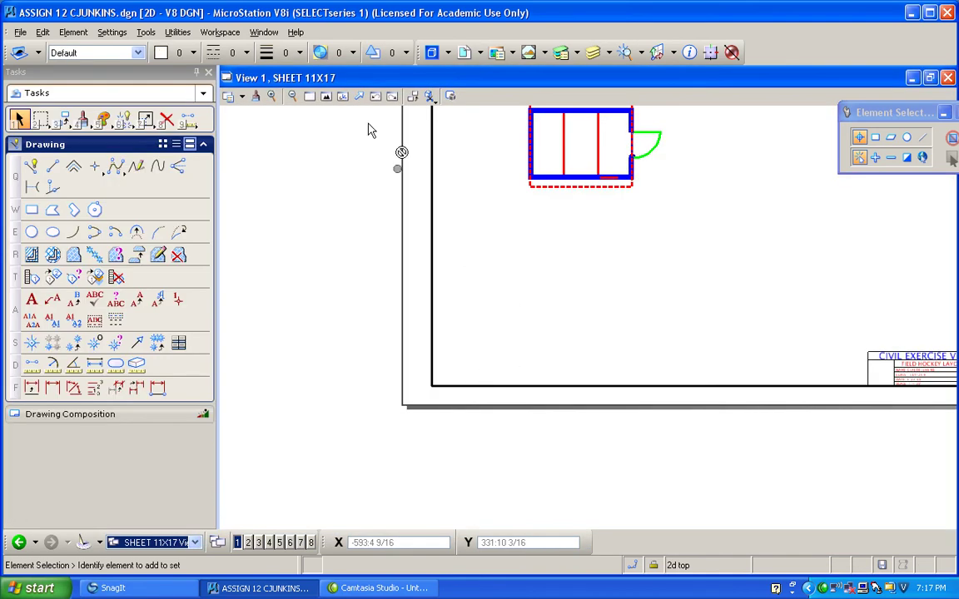
{"action": "left_click", "coordinate": [333, 97]}
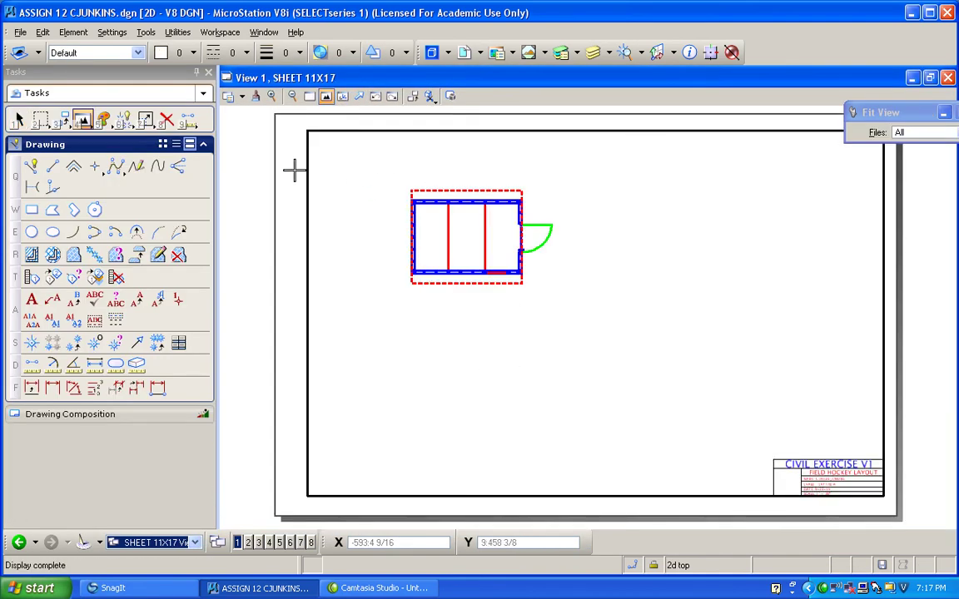
{"action": "left_click", "coordinate": [464, 52]}
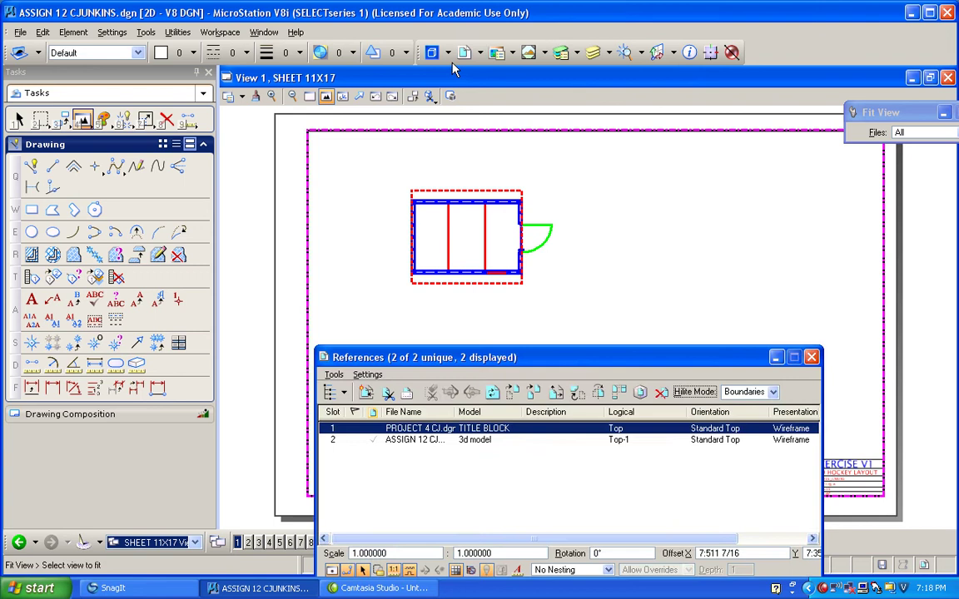
{"action": "left_click", "coordinate": [365, 392]}
{"action": "double_click", "coordinate": [400, 214]}
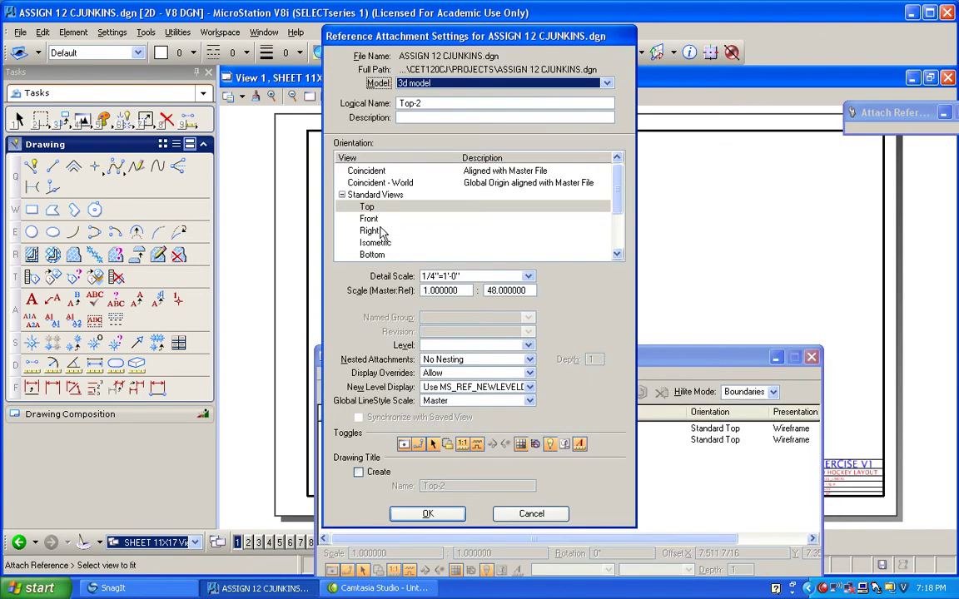
{"action": "left_click", "coordinate": [369, 219]}
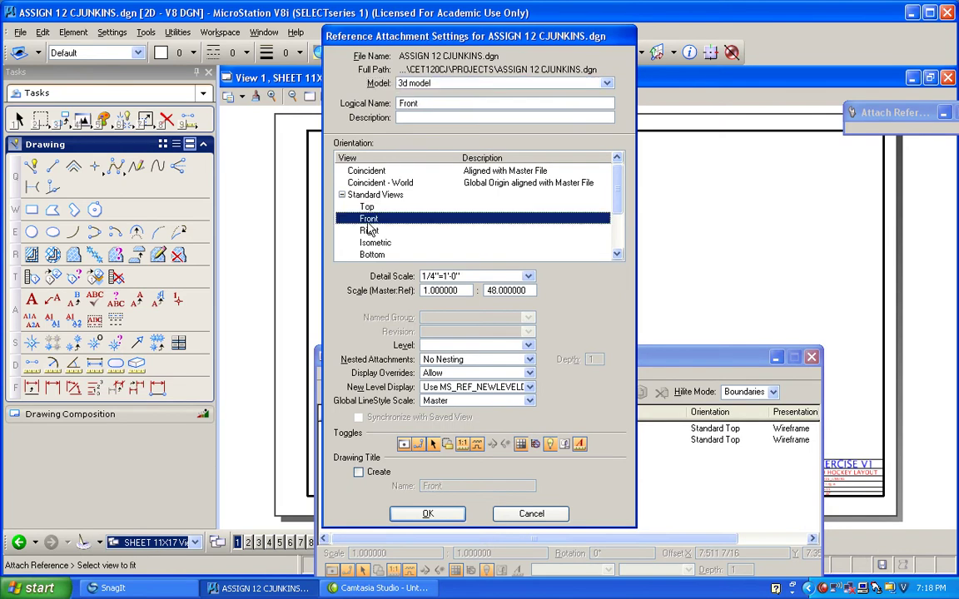
{"action": "left_click", "coordinate": [428, 514]}
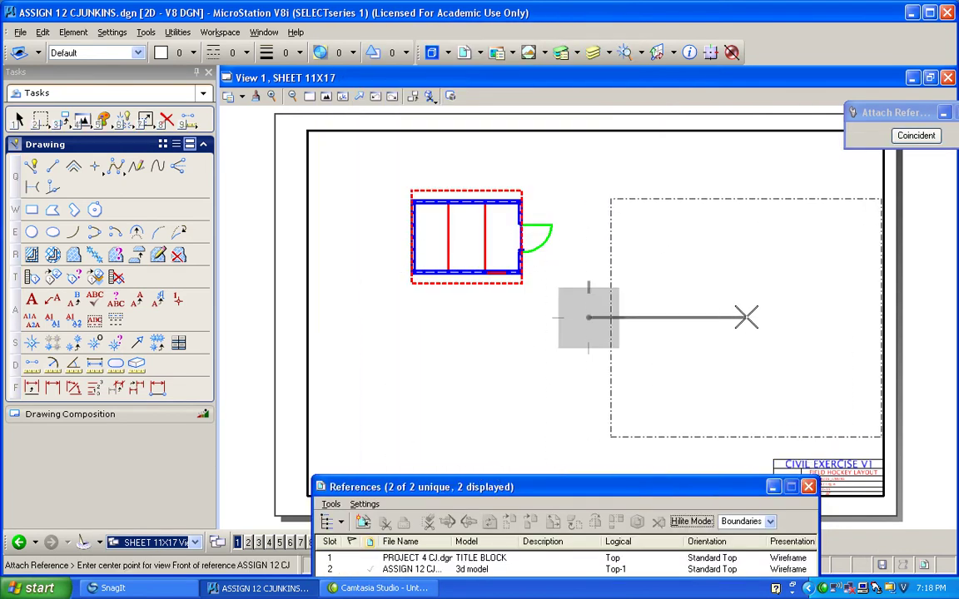
{"action": "left_click", "coordinate": [737, 318]}
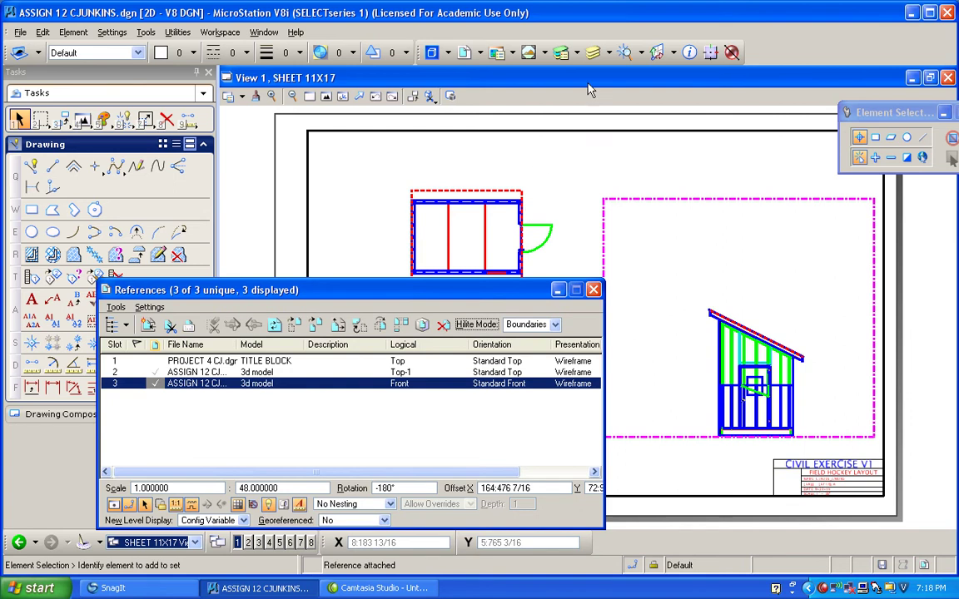
Turn all Front reference levels off except 2d front and 2d right side
{"action": "left_click", "coordinate": [592, 52]}
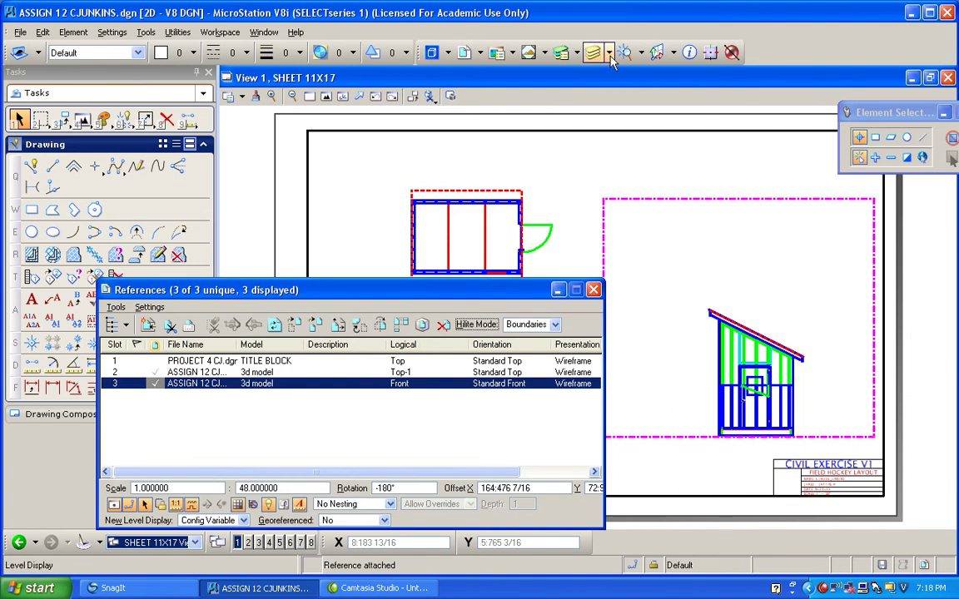
{"action": "left_click", "coordinate": [672, 169]}
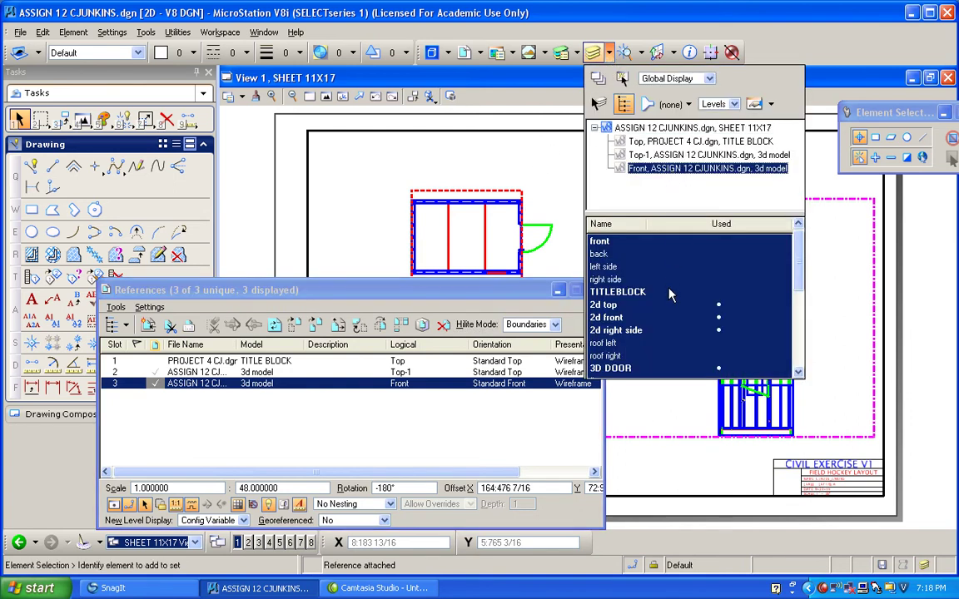
{"action": "right_click", "coordinate": [674, 248]}
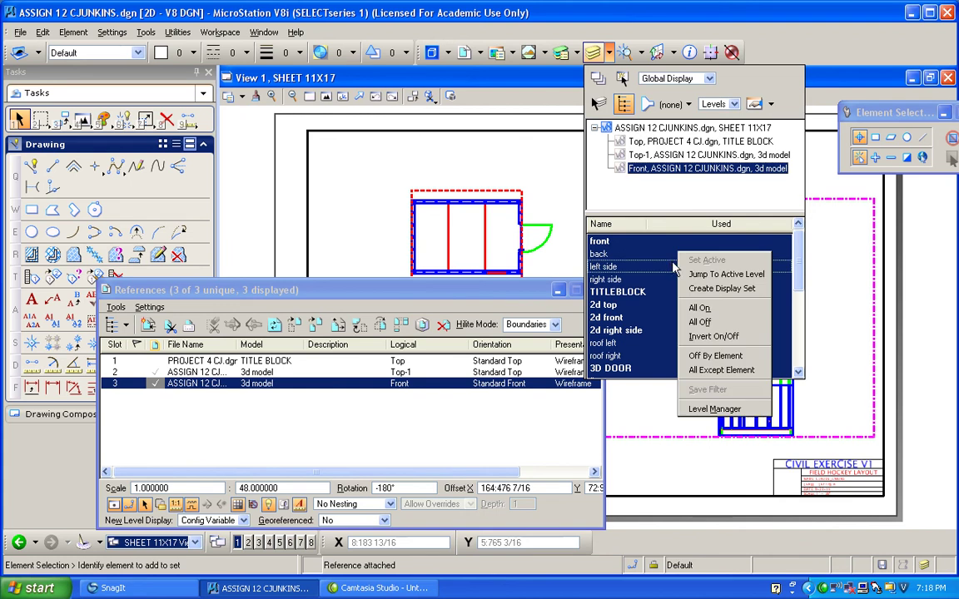
{"action": "left_click", "coordinate": [691, 319]}
{"action": "left_click", "coordinate": [641, 318]}
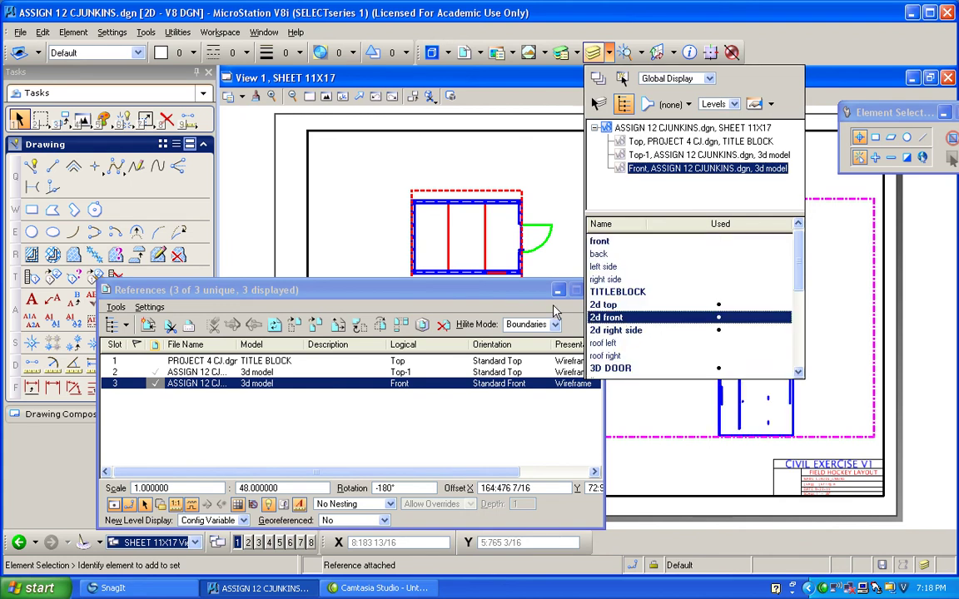
{"action": "left_click_drag", "start_coordinate": [551, 285], "coordinate": [590, 296]}
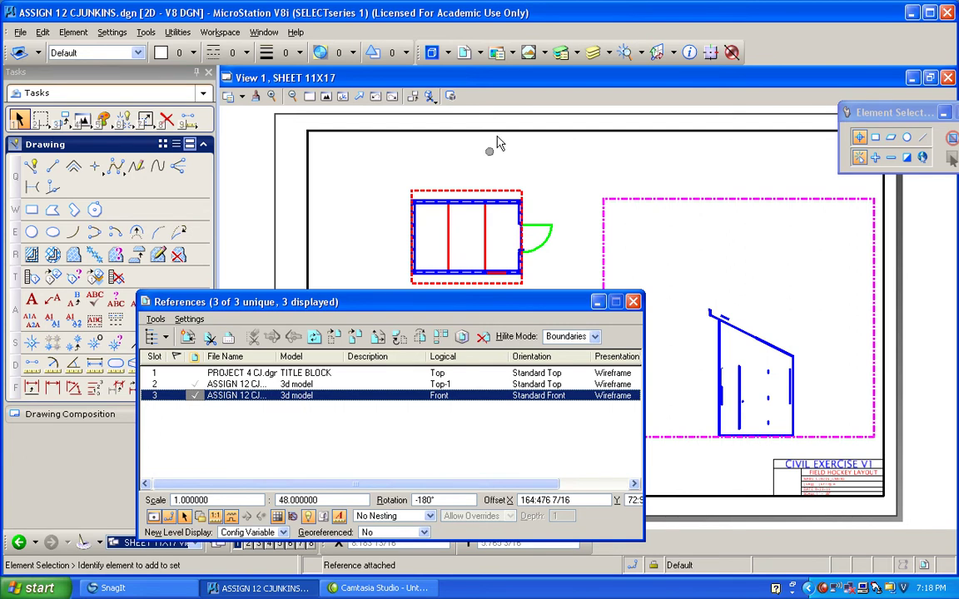
{"action": "left_click", "coordinate": [593, 53]}
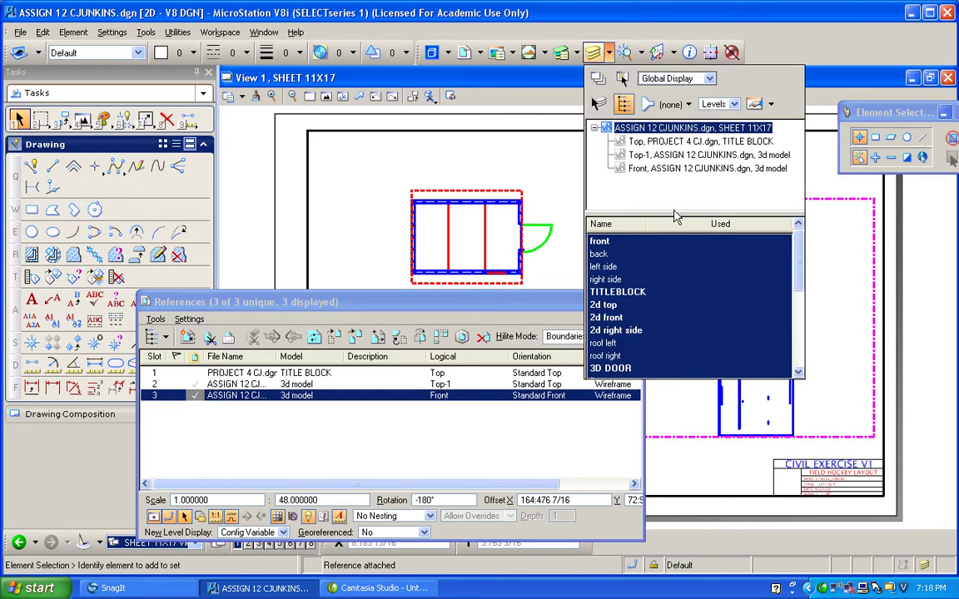
{"action": "left_click", "coordinate": [616, 166]}
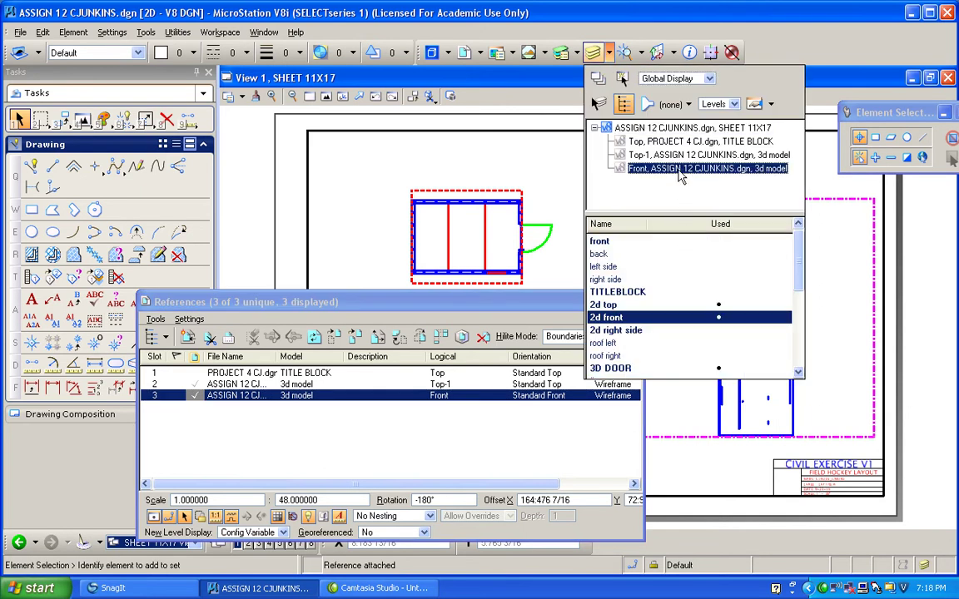
{"action": "left_click", "coordinate": [632, 330]}
{"action": "left_click_drag", "start_coordinate": [454, 301], "coordinate": [338, 255]}
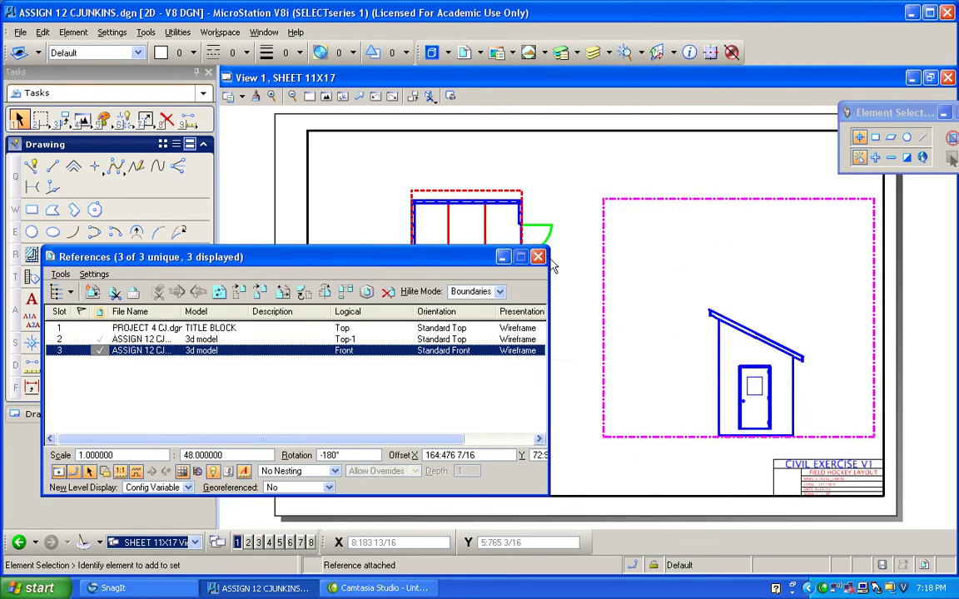
{"action": "left_click", "coordinate": [514, 243]}
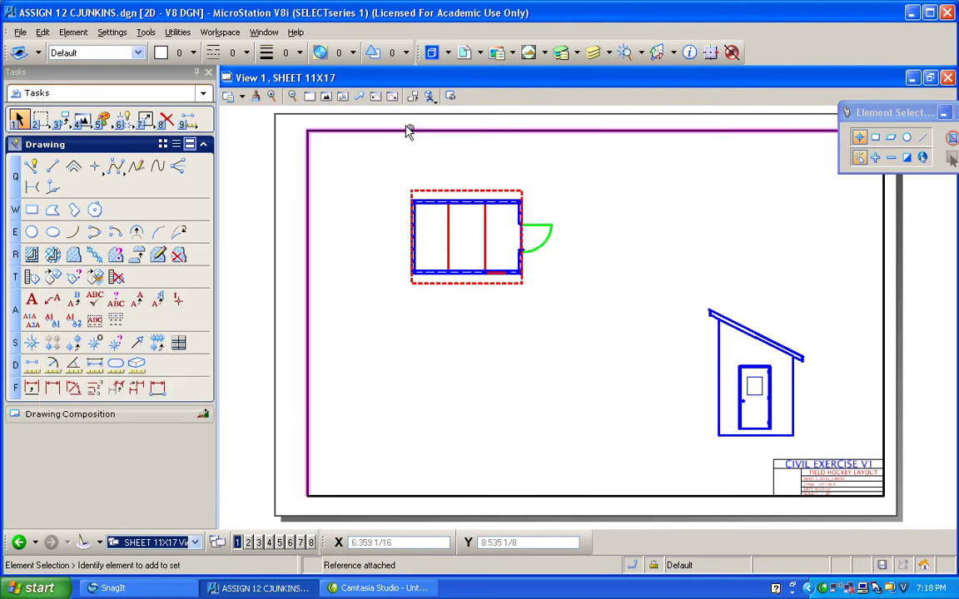
Start attaching ASSIGN 12 CJUNKINS.dgn with Right orientation
{"action": "left_click", "coordinate": [465, 52]}
{"action": "left_click", "coordinate": [92, 291]}
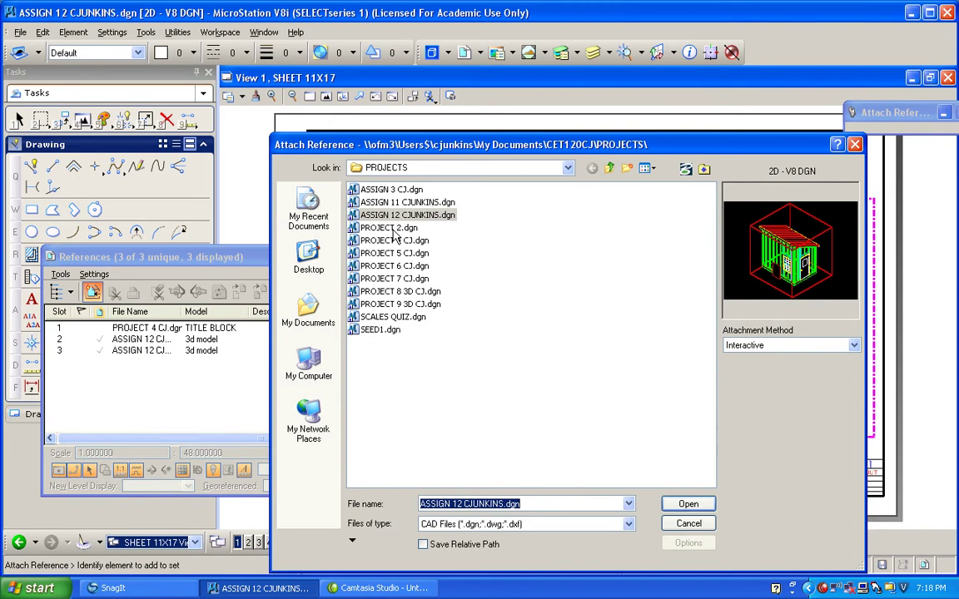
{"action": "double_click", "coordinate": [366, 215]}
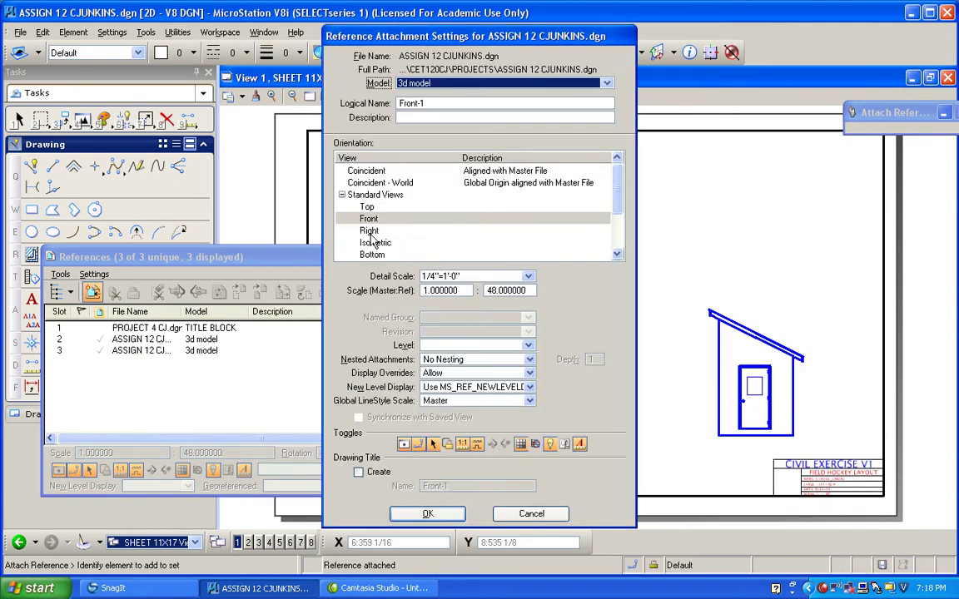
{"action": "left_click", "coordinate": [369, 231]}
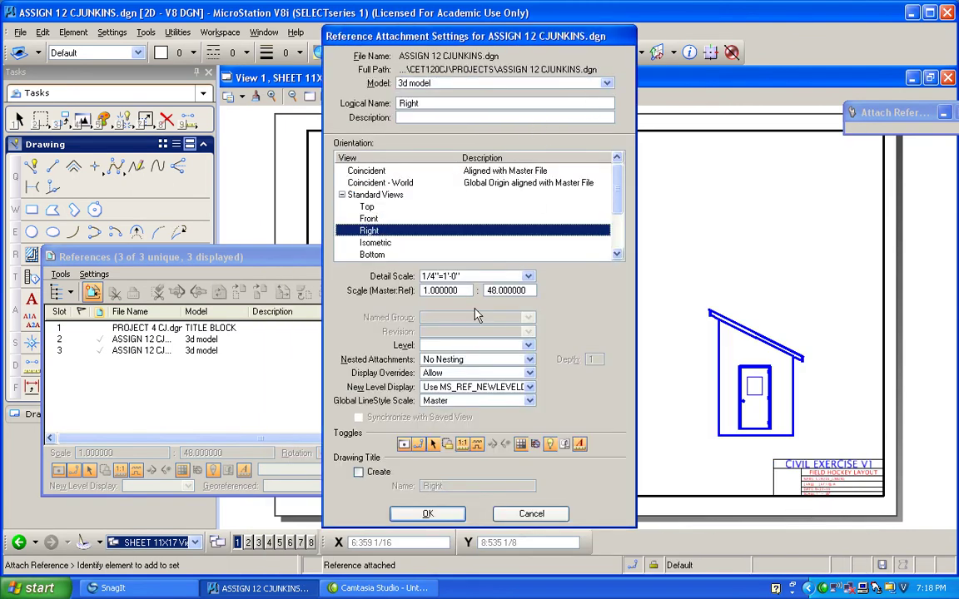
{"action": "left_click", "coordinate": [428, 514]}
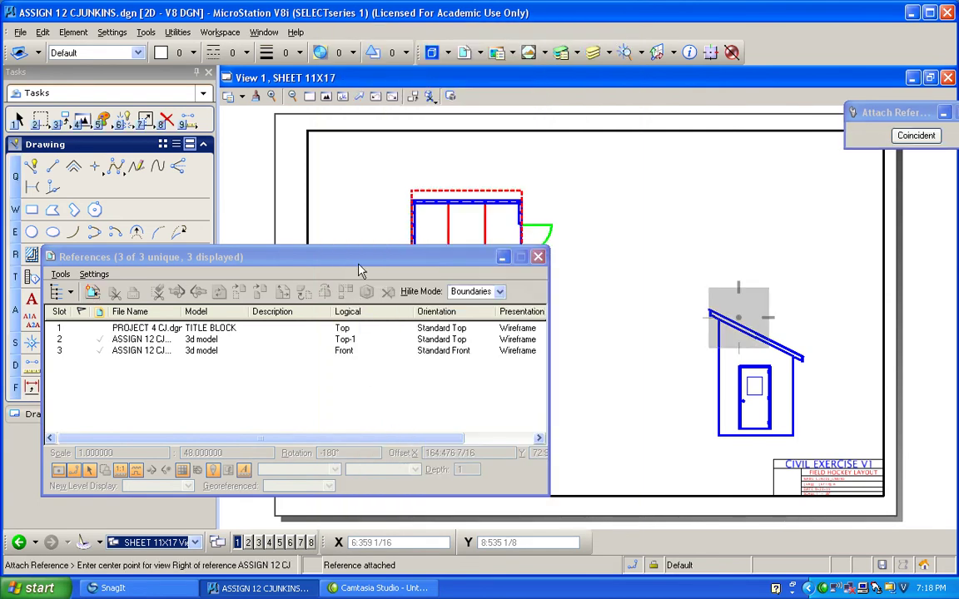
{"action": "left_click_drag", "start_coordinate": [358, 265], "coordinate": [404, 507]}
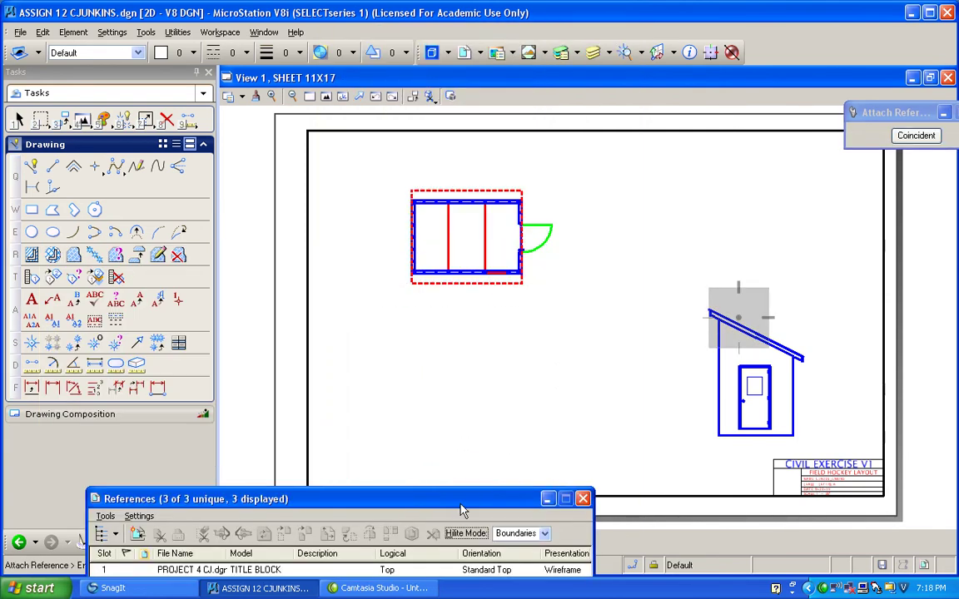
{"action": "left_click", "coordinate": [424, 266]}
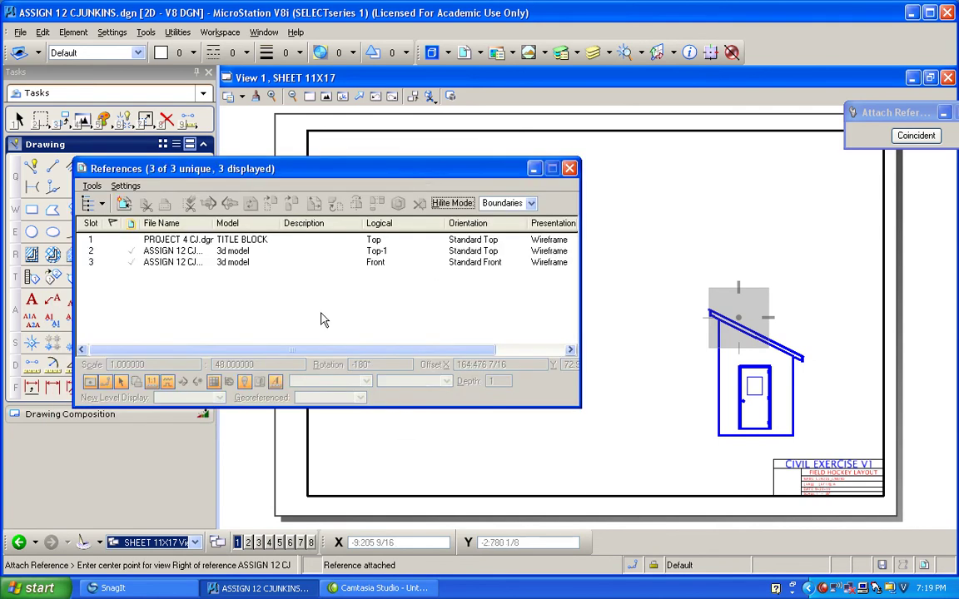
Reattach the file with Left orientation and place it below the floor plan
{"action": "left_click", "coordinate": [123, 203]}
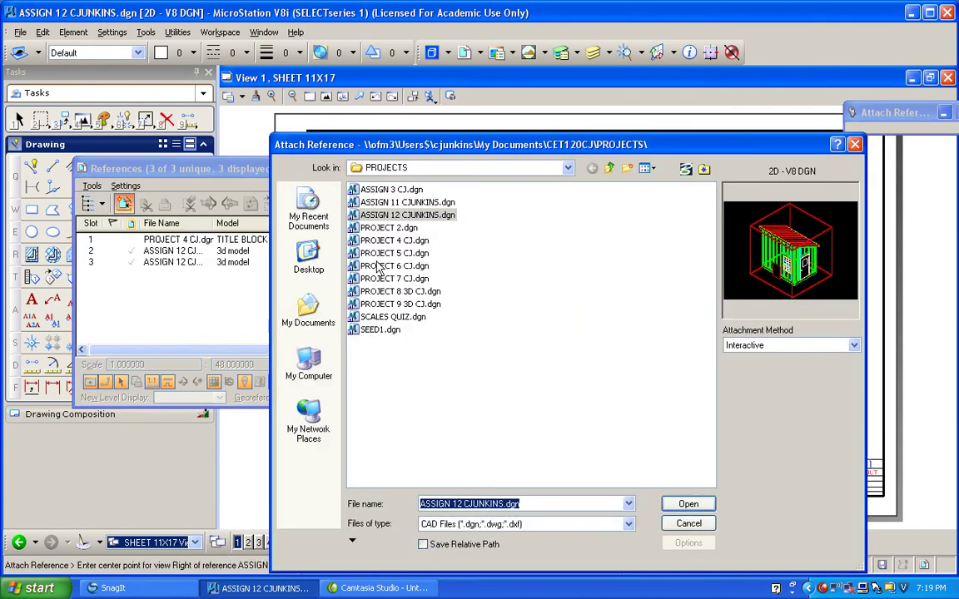
{"action": "key", "text": "Return"}
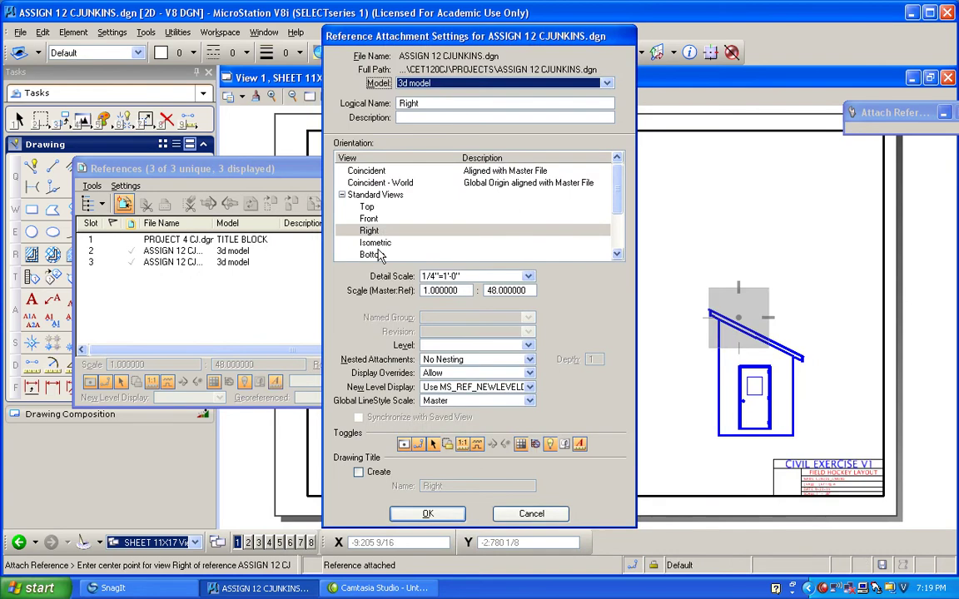
{"action": "left_click", "coordinate": [621, 235]}
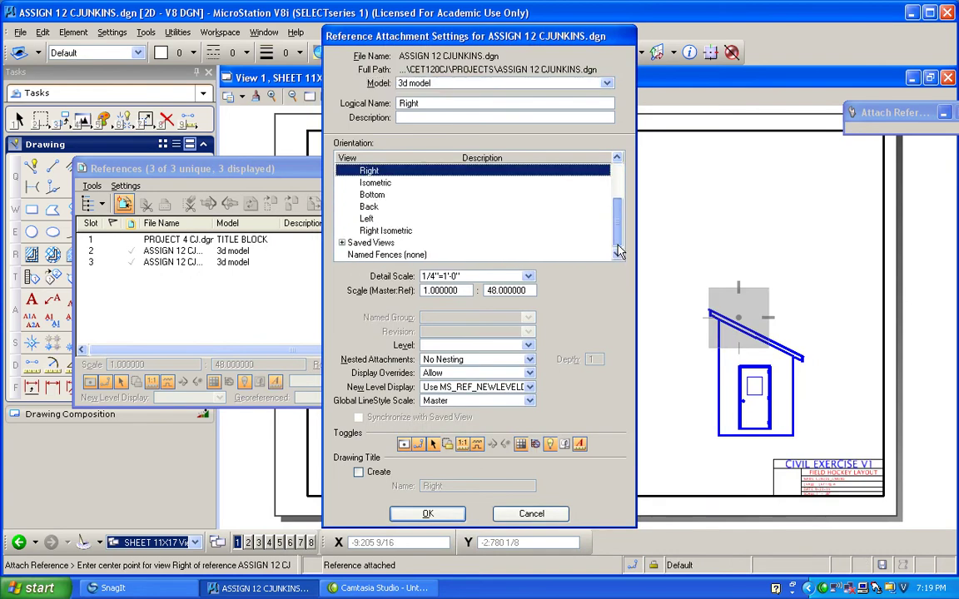
{"action": "left_click", "coordinate": [377, 219]}
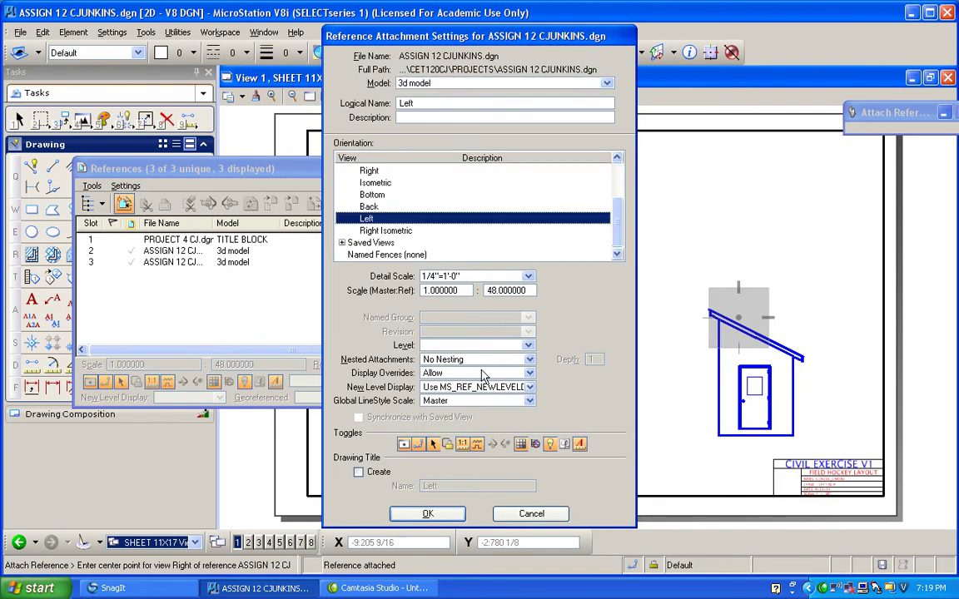
{"action": "left_click", "coordinate": [427, 516]}
{"action": "left_click_drag", "start_coordinate": [362, 162], "coordinate": [375, 410]}
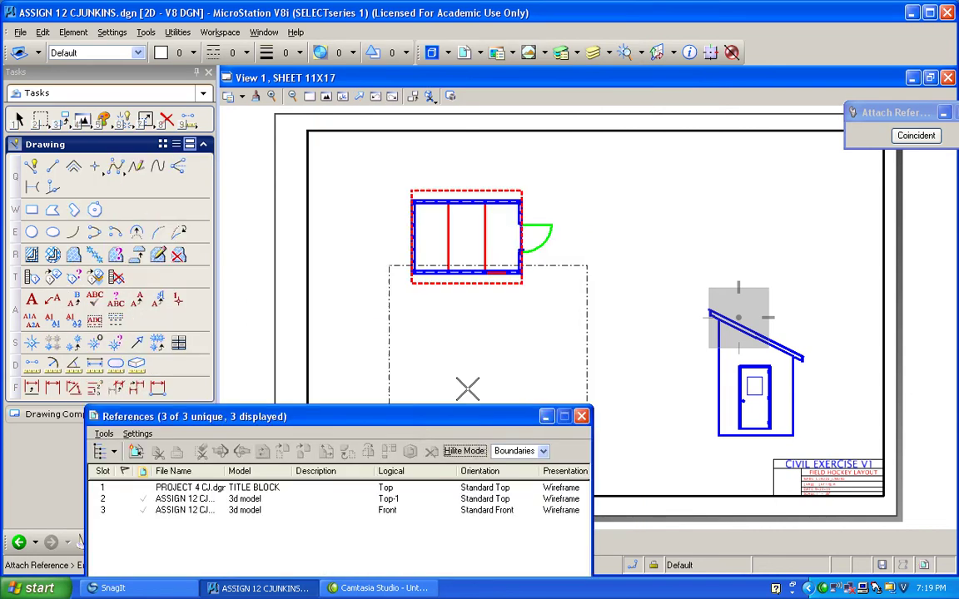
{"action": "left_click", "coordinate": [475, 360]}
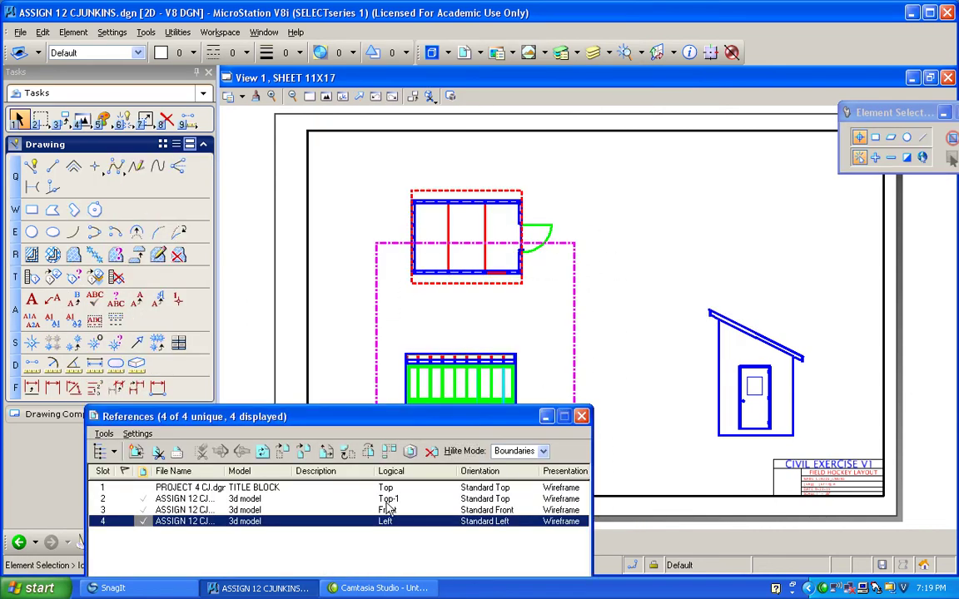
Turn all Left reference levels off, keeping only 2d front visible
{"action": "left_click_drag", "start_coordinate": [455, 420], "coordinate": [324, 352]}
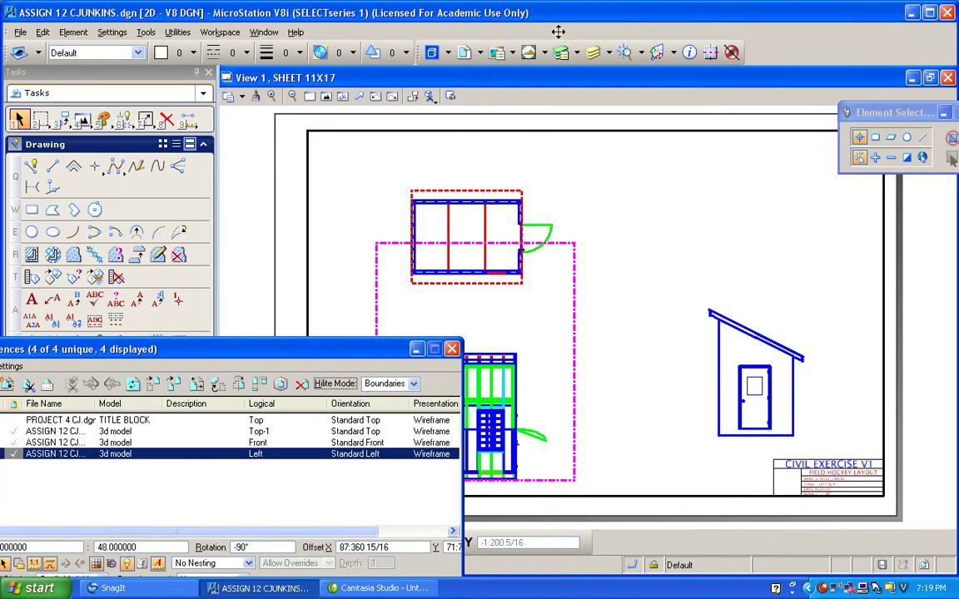
{"action": "left_click", "coordinate": [592, 52]}
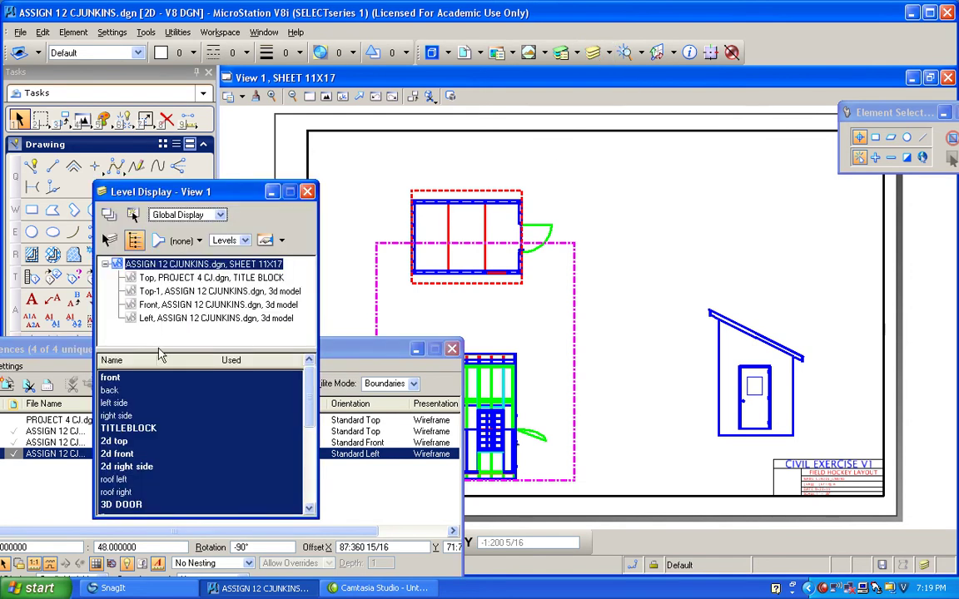
{"action": "left_click", "coordinate": [167, 319]}
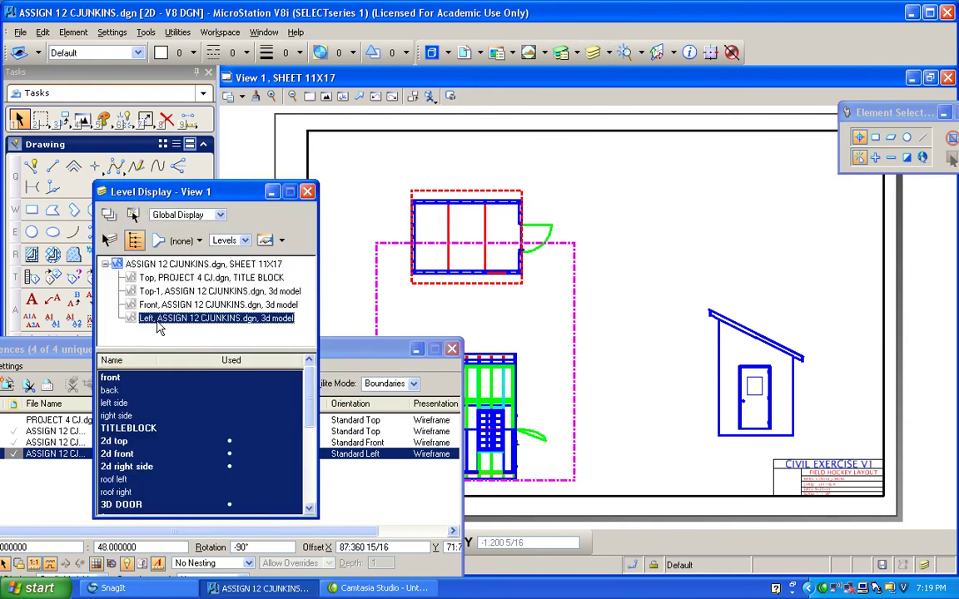
{"action": "right_click", "coordinate": [190, 405]}
{"action": "left_click", "coordinate": [210, 474]}
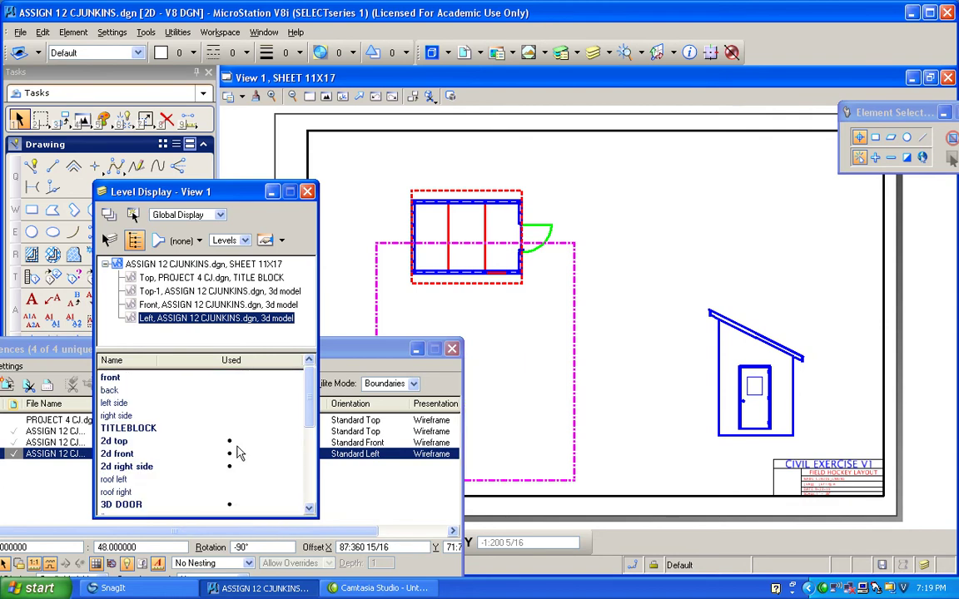
{"action": "left_click_drag", "start_coordinate": [305, 410], "coordinate": [283, 428]}
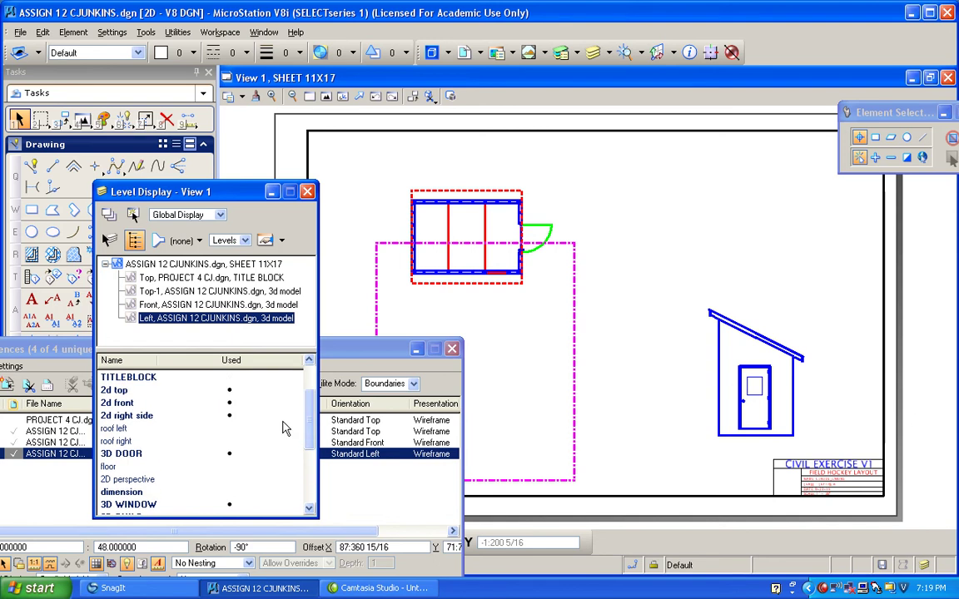
{"action": "left_click", "coordinate": [116, 403]}
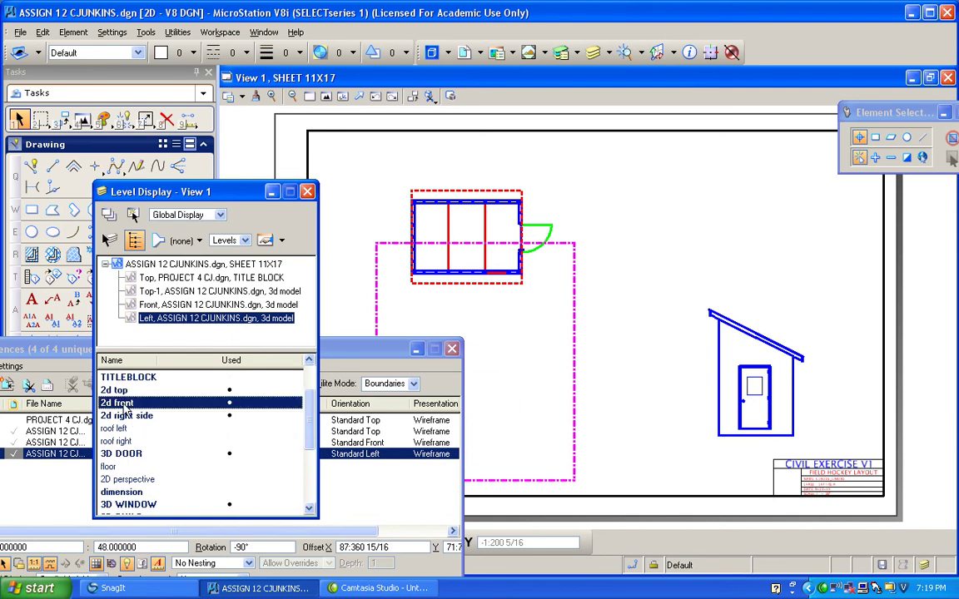
{"action": "left_click", "coordinate": [307, 193]}
{"action": "left_click_drag", "start_coordinate": [333, 349], "coordinate": [471, 309]}
Move the Left elevation reference to a new position on the sheet
{"action": "left_click", "coordinate": [300, 342]}
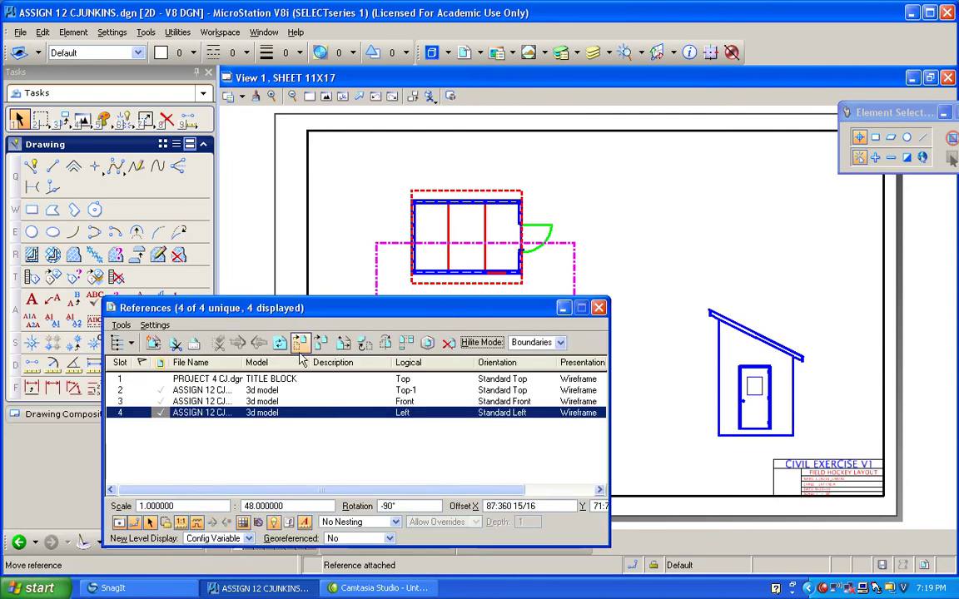
{"action": "left_click_drag", "start_coordinate": [359, 311], "coordinate": [348, 419]}
{"action": "left_click", "coordinate": [511, 353]}
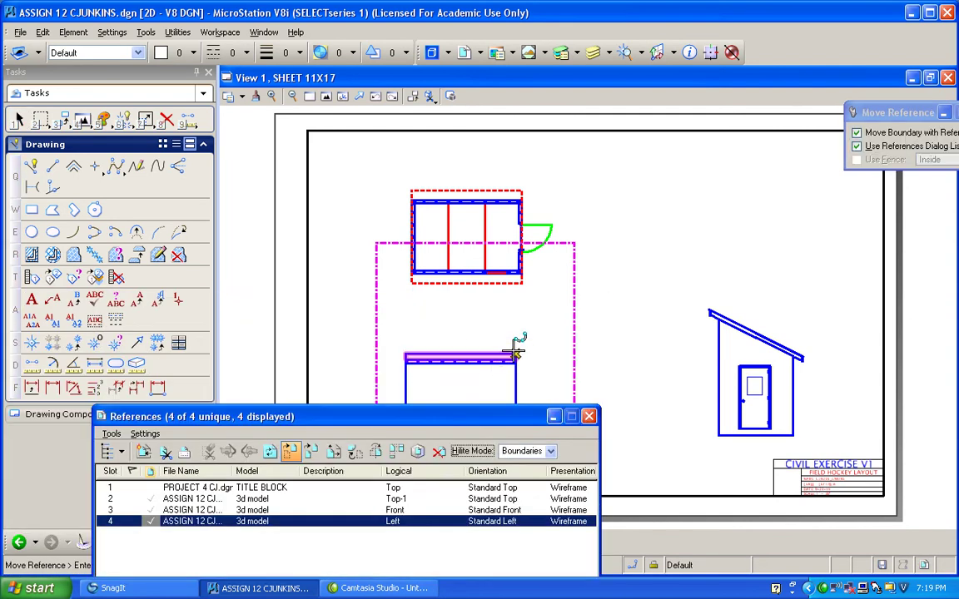
{"action": "left_click", "coordinate": [706, 302]}
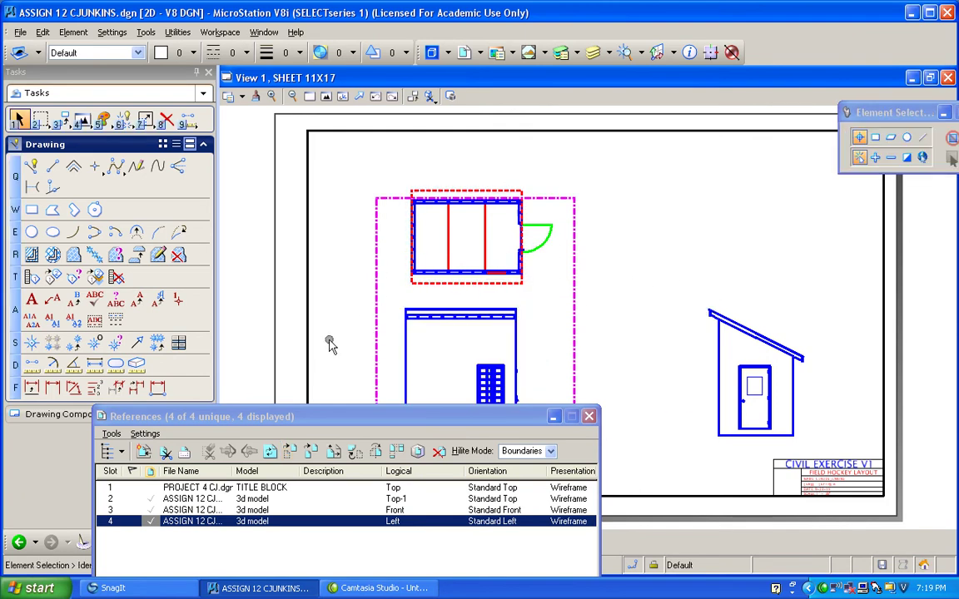
Nudge the front view slightly right and raise the Top plan reference, then close the list
{"action": "left_click", "coordinate": [290, 450]}
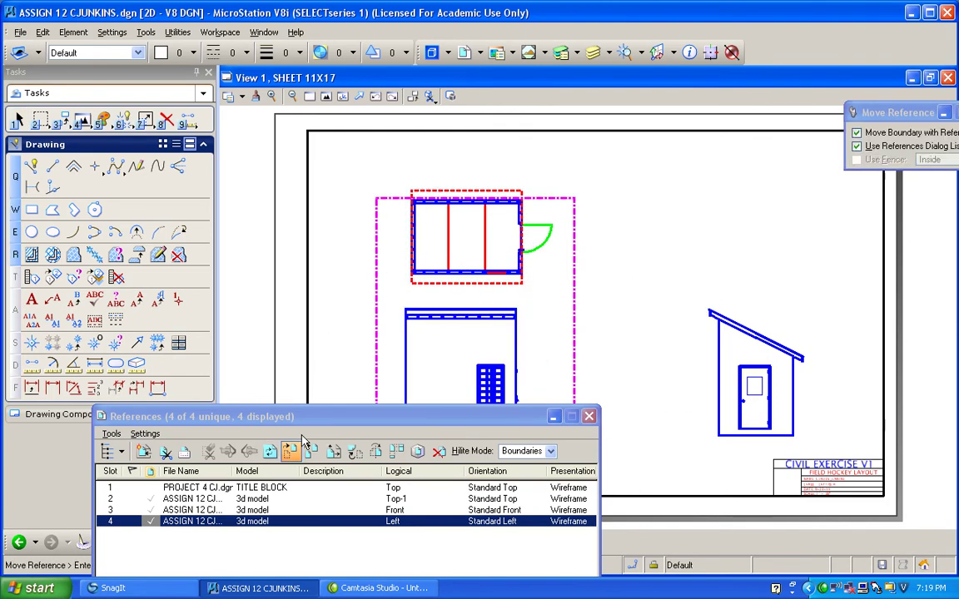
{"action": "left_click", "coordinate": [515, 308]}
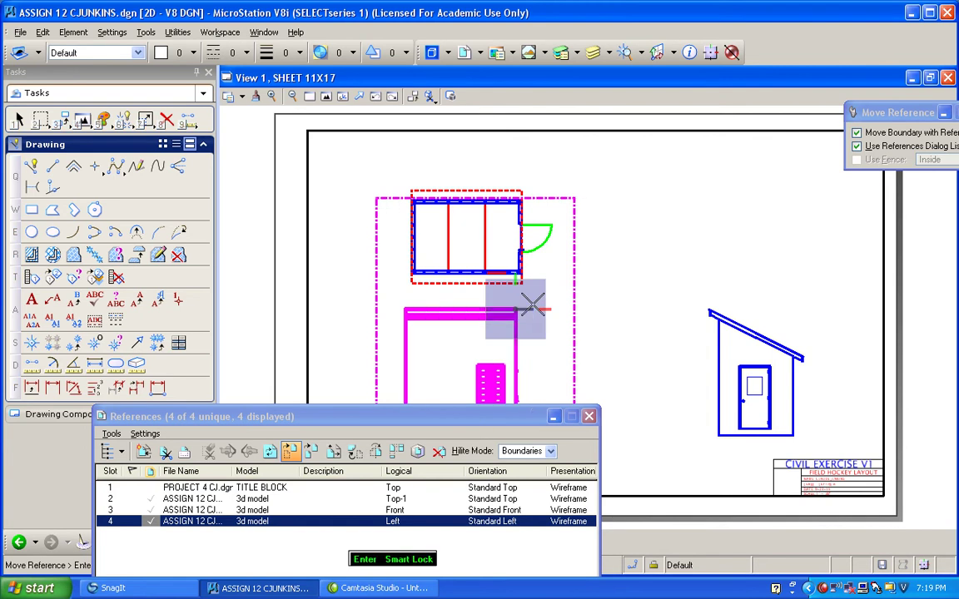
{"action": "left_click", "coordinate": [520, 309]}
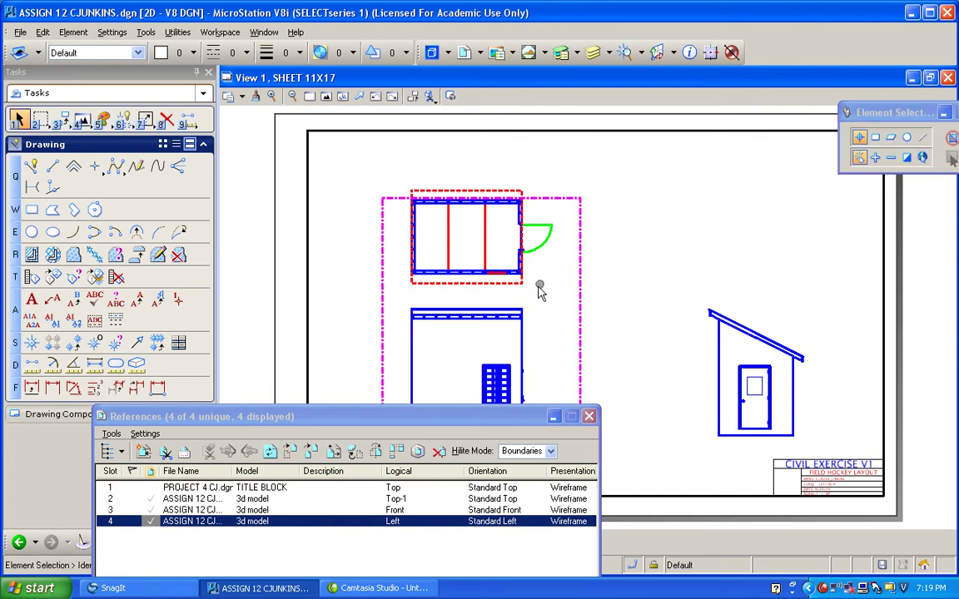
{"action": "left_click", "coordinate": [274, 499]}
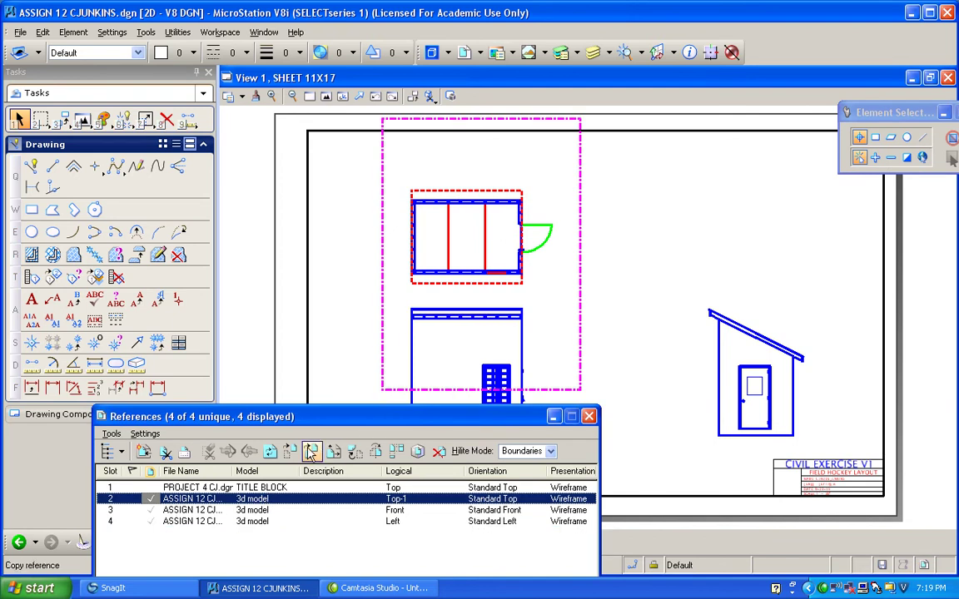
{"action": "left_click", "coordinate": [290, 451]}
{"action": "left_click", "coordinate": [465, 248]}
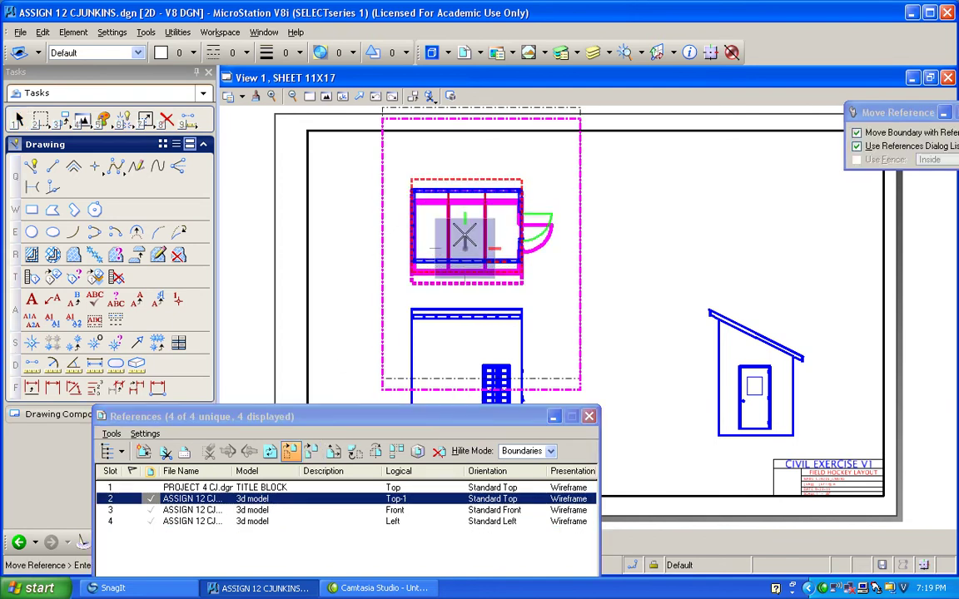
{"action": "left_click", "coordinate": [465, 227]}
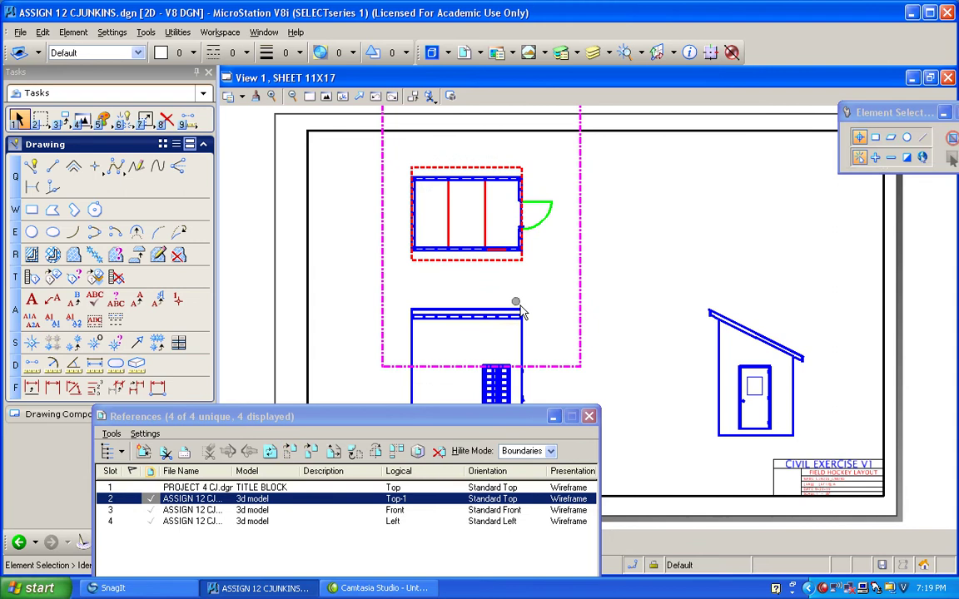
{"action": "left_click", "coordinate": [589, 415]}
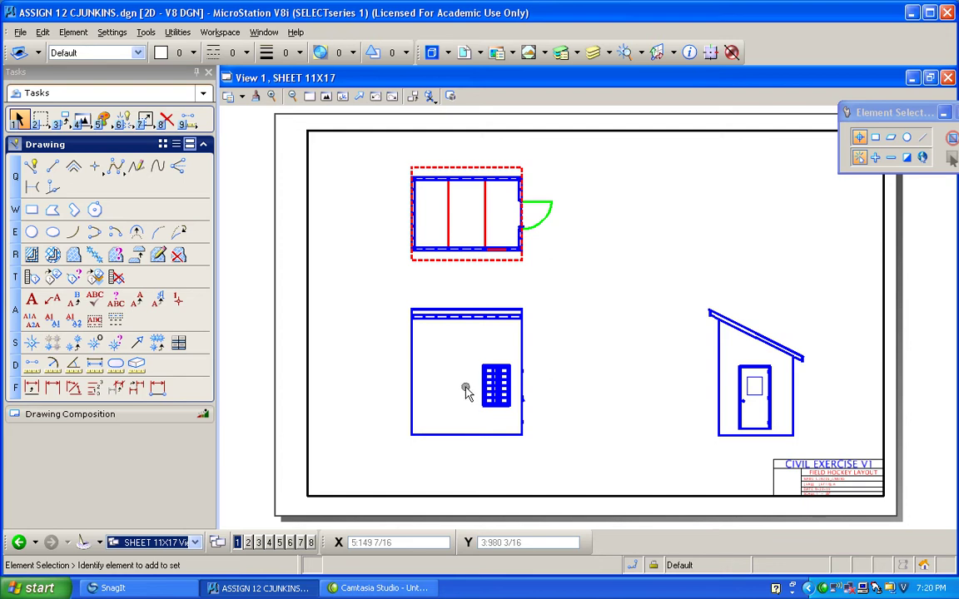
Switch to the 3d model Views and add a new level named '2d front framing'
{"action": "left_click", "coordinate": [192, 543]}
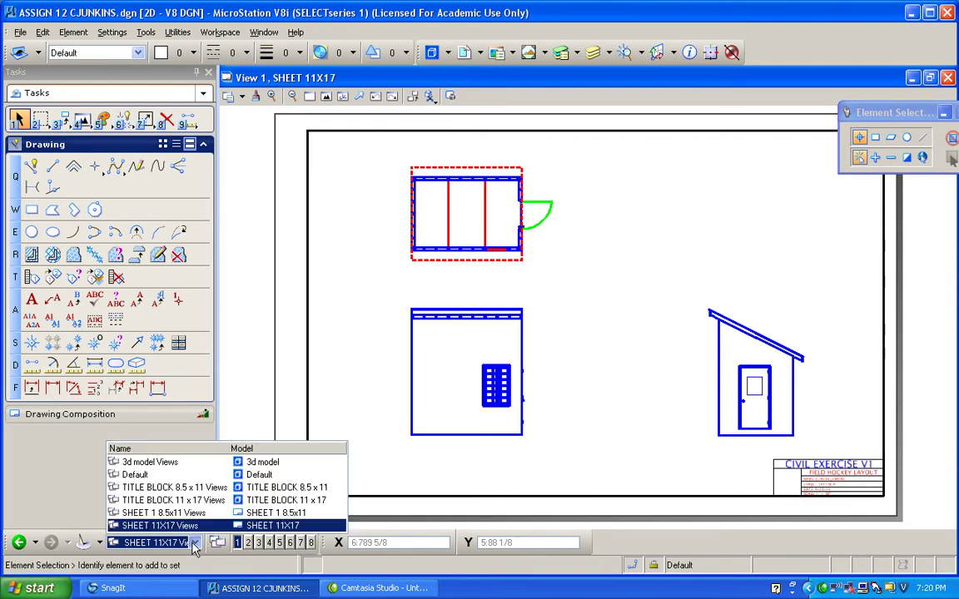
{"action": "left_click", "coordinate": [167, 463]}
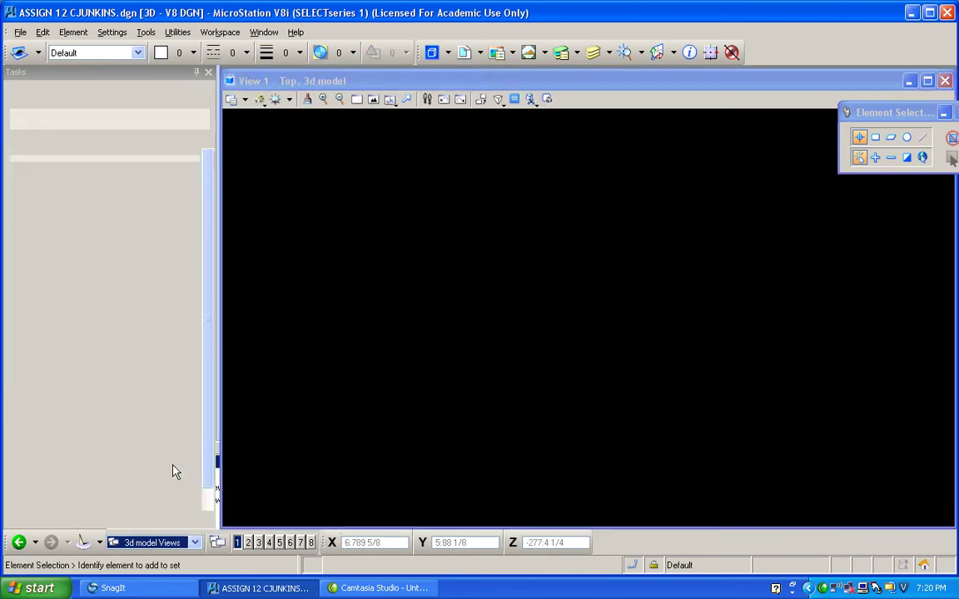
{"action": "left_click", "coordinate": [562, 52]}
{"action": "right_click", "coordinate": [305, 283]}
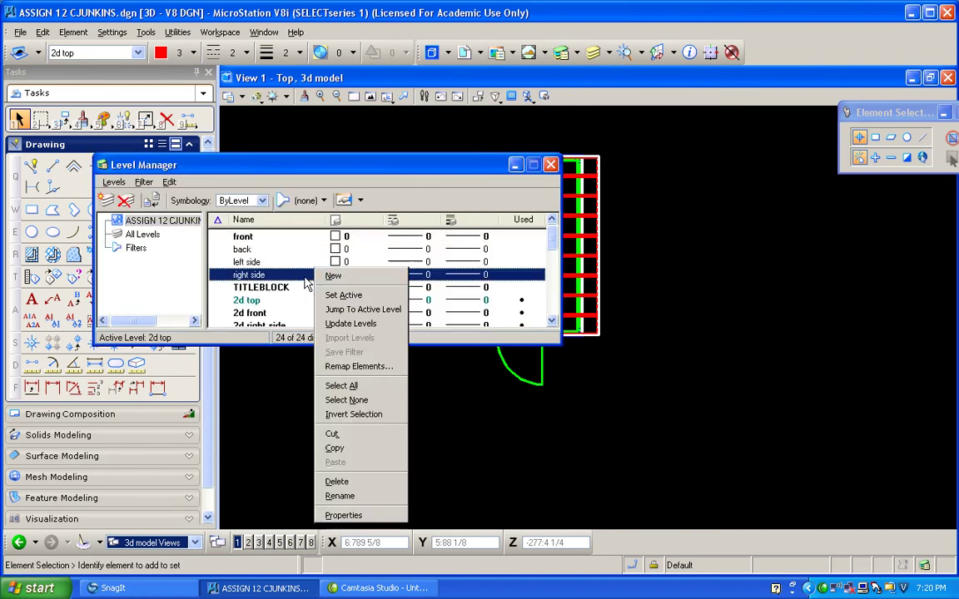
{"action": "left_click", "coordinate": [332, 276]}
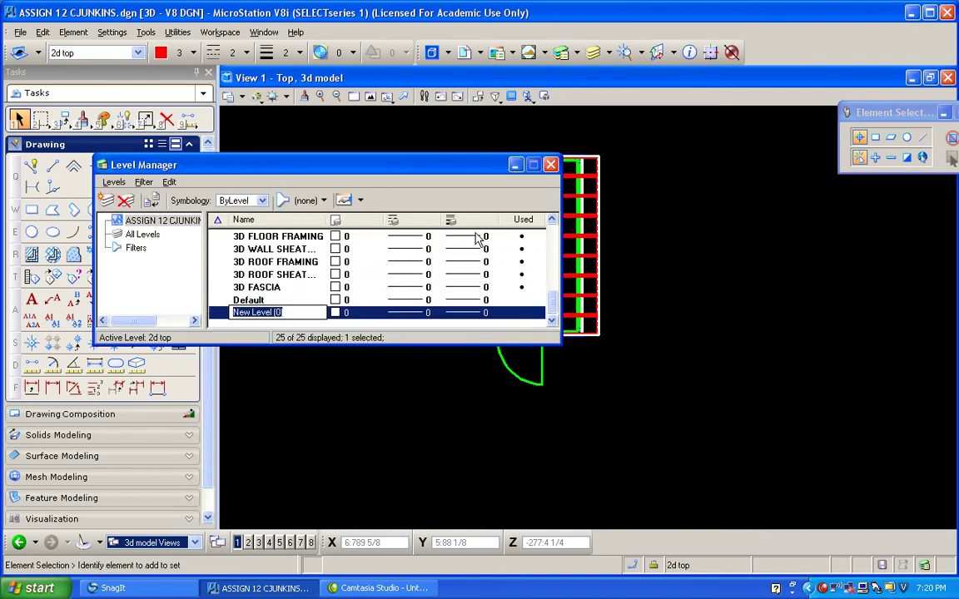
{"action": "type", "text": "2d front framing"}
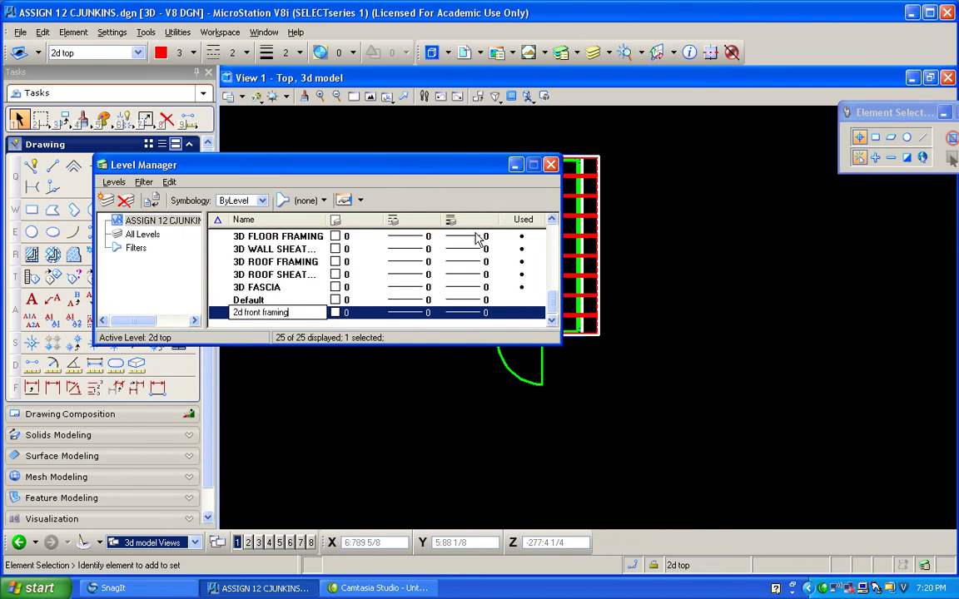
{"action": "key", "text": "Return"}
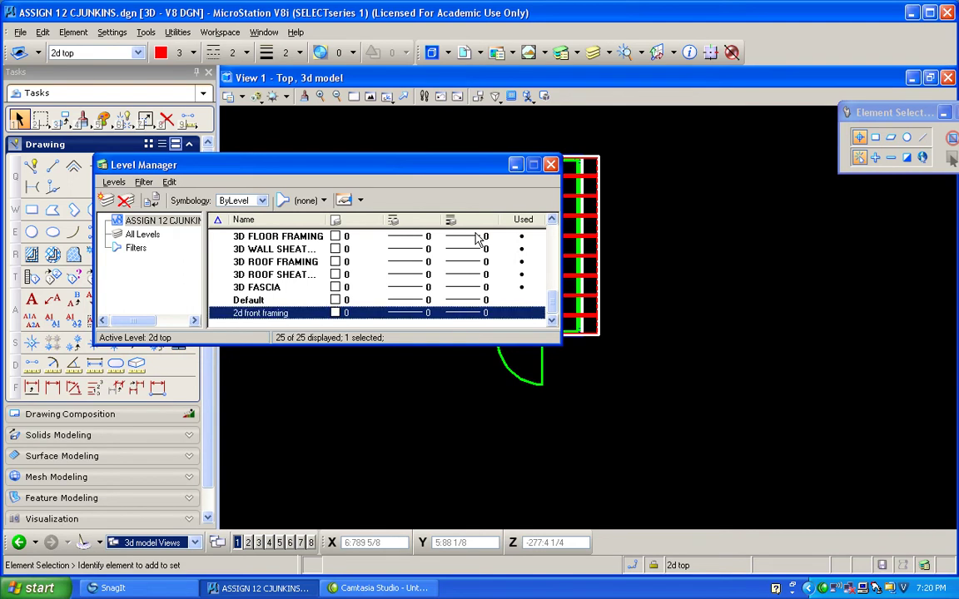
Add a second new level named '2d right framing'
{"action": "right_click", "coordinate": [310, 285]}
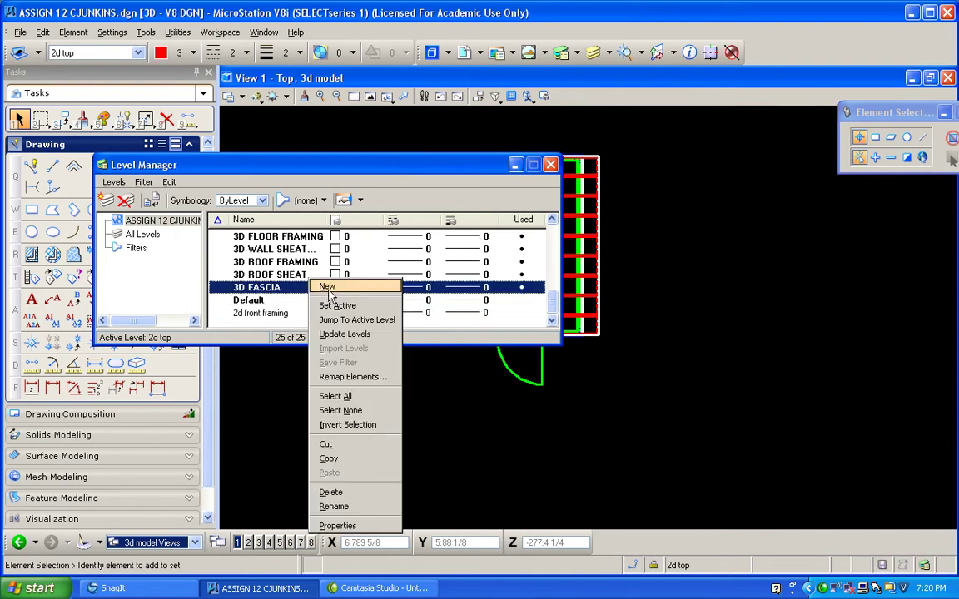
{"action": "left_click", "coordinate": [328, 287]}
{"action": "type", "text": "2d right framing"}
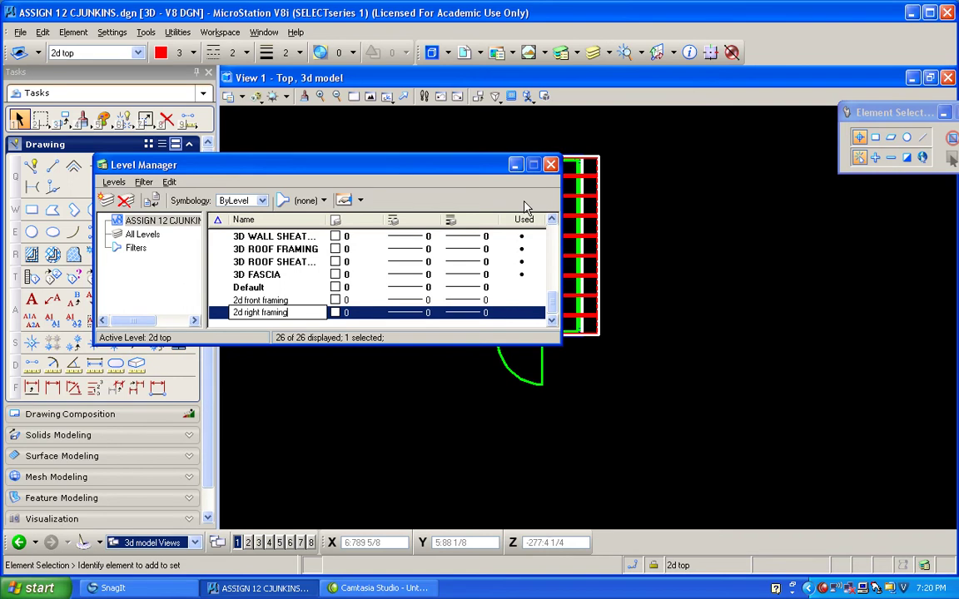
{"action": "key", "text": "Return"}
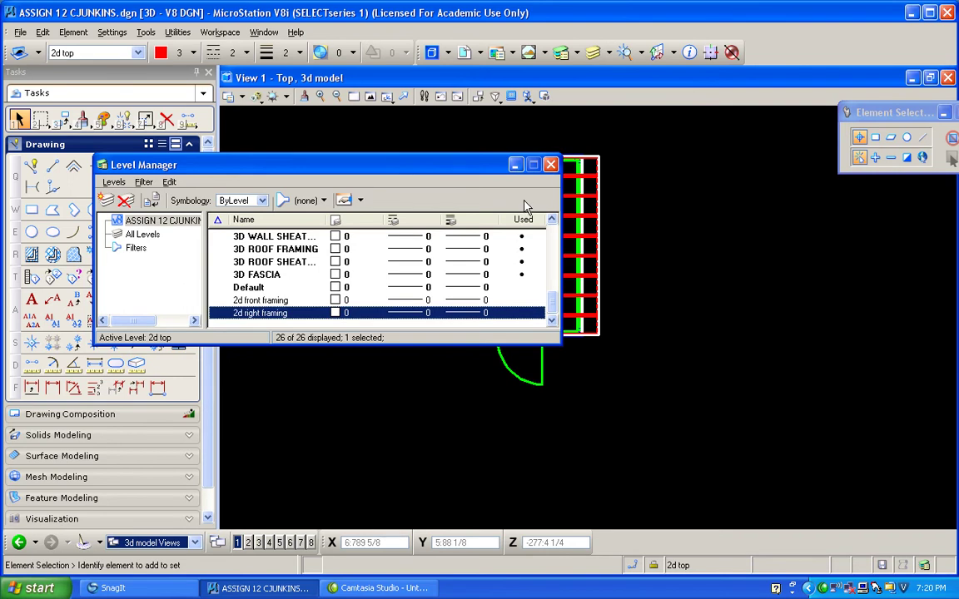
{"action": "right_click", "coordinate": [310, 301]}
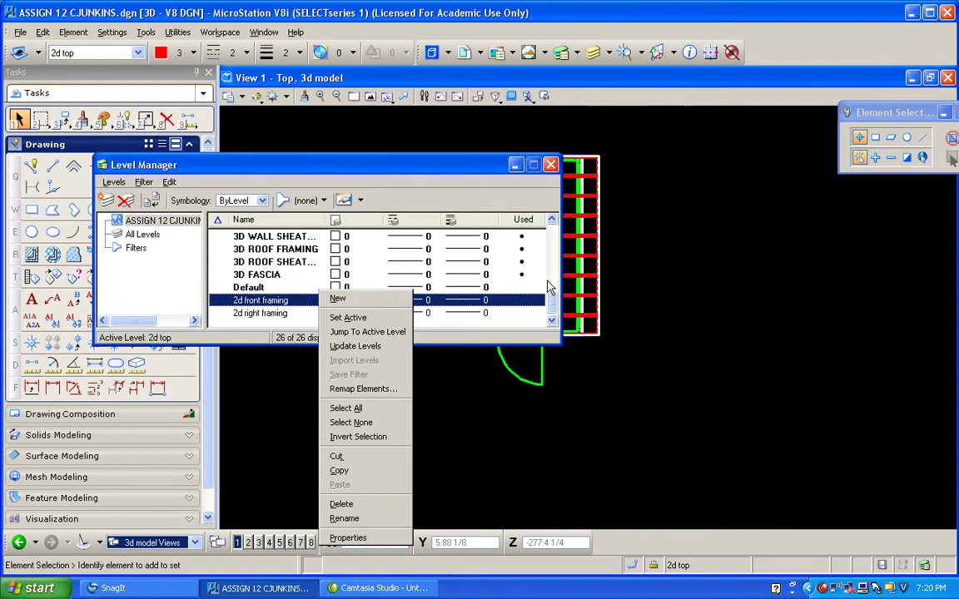
{"action": "left_click_drag", "start_coordinate": [551, 306], "coordinate": [553, 278]}
Rename the 2D perspective level to '2D iso framing' and close Level Manager
{"action": "left_click", "coordinate": [260, 263]}
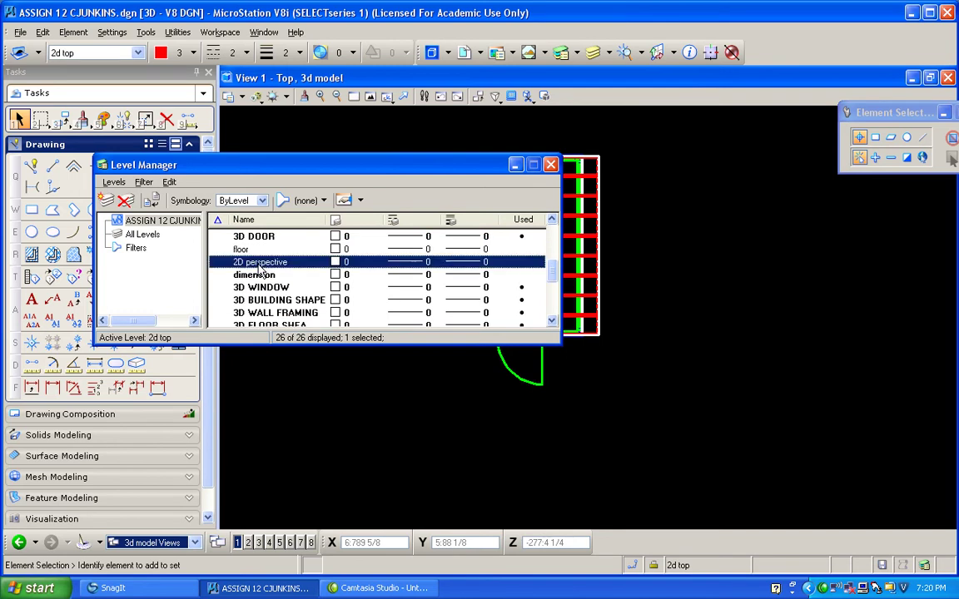
{"action": "left_click", "coordinate": [250, 263]}
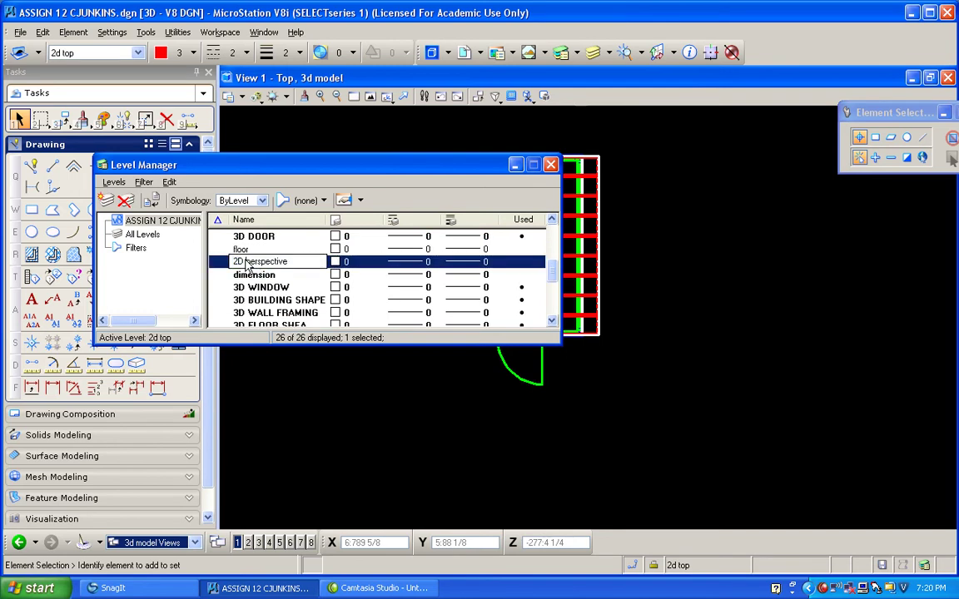
{"action": "left_click_drag", "start_coordinate": [248, 265], "coordinate": [291, 269]}
{"action": "type", "text": "iso framing"}
{"action": "key", "text": "Return"}
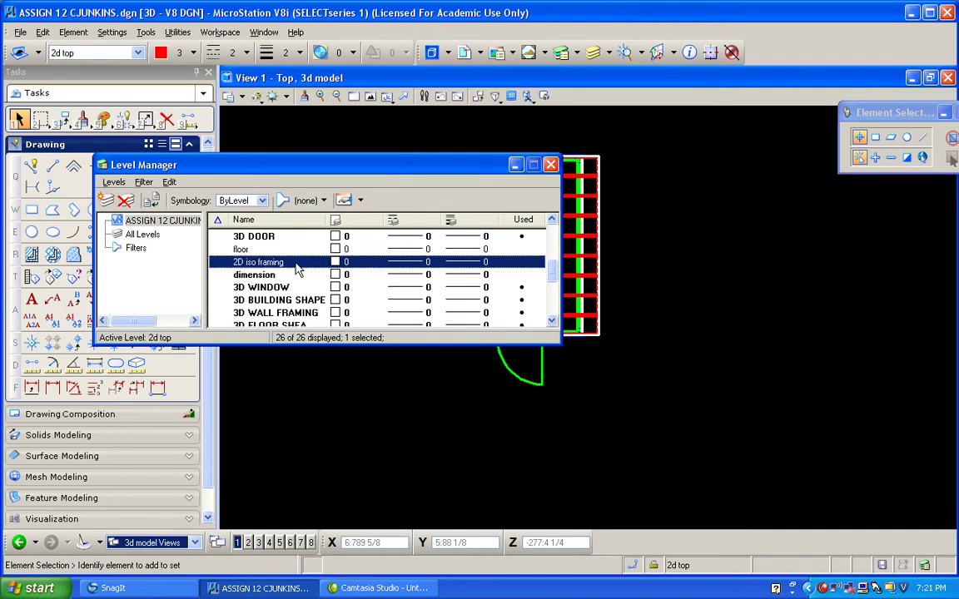
{"action": "left_click", "coordinate": [553, 165]}
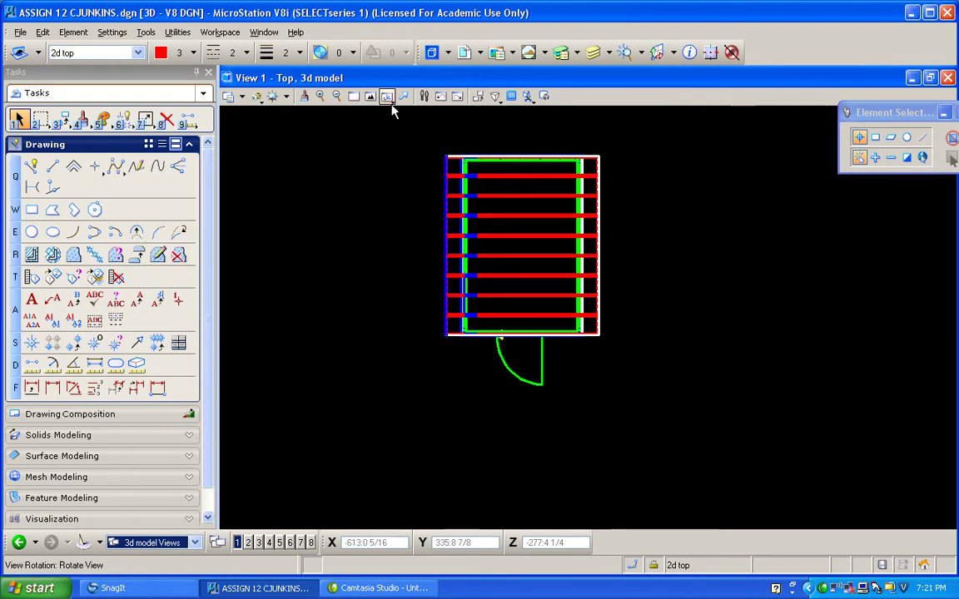
Turn View 1 to Front view, make left side active, and hide the 2d top and 2d front levels
{"action": "left_click", "coordinate": [388, 97]}
{"action": "left_click", "coordinate": [426, 146]}
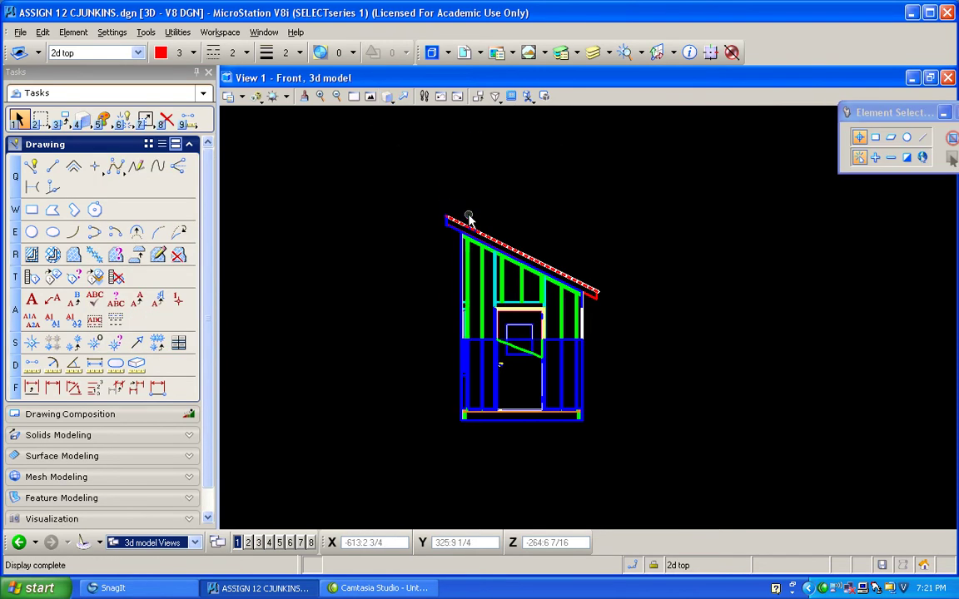
{"action": "left_click", "coordinate": [612, 54]}
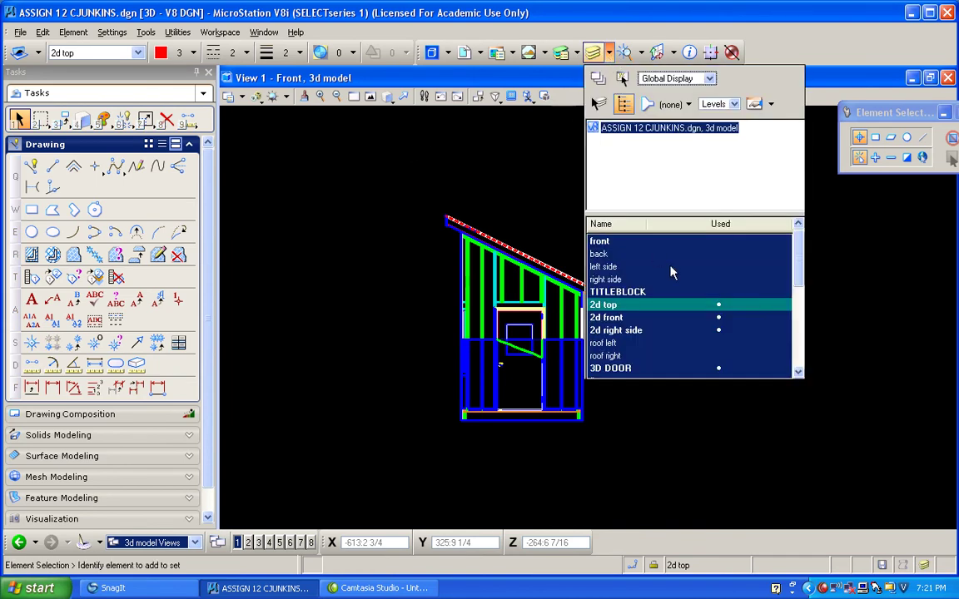
{"action": "double_click", "coordinate": [617, 268]}
{"action": "left_click", "coordinate": [643, 306]}
{"action": "left_click", "coordinate": [646, 317]}
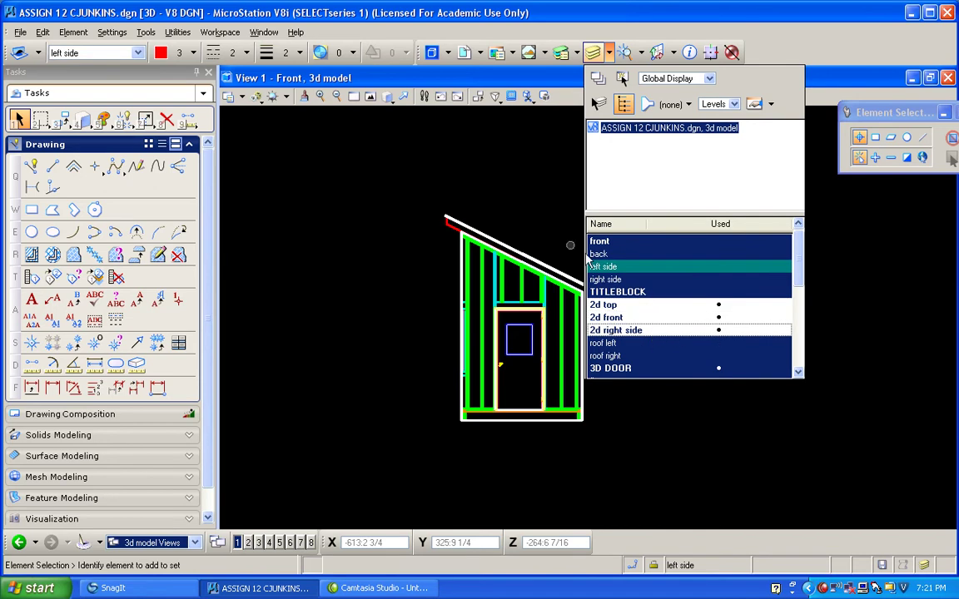
{"action": "left_click", "coordinate": [593, 52]}
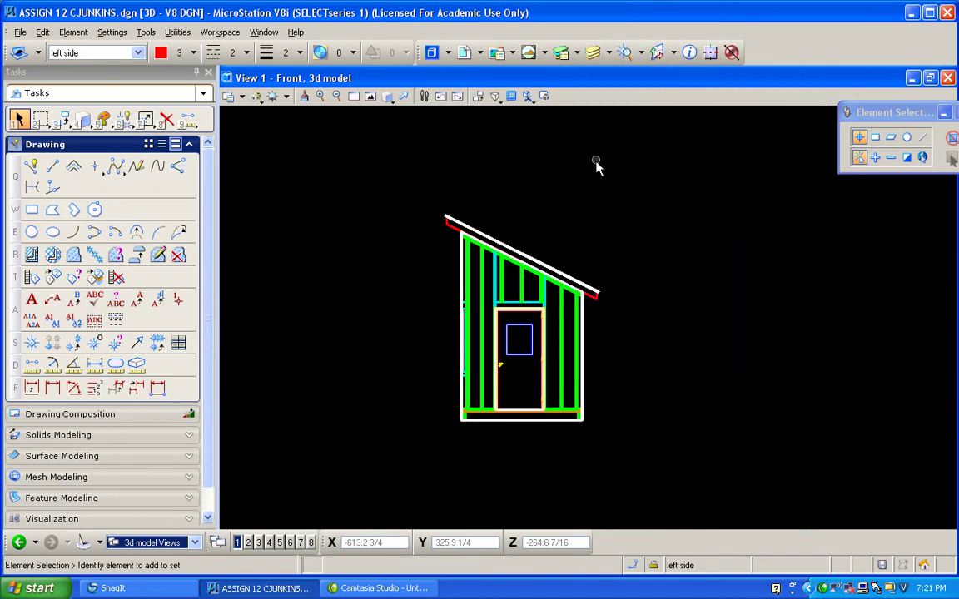
{"action": "left_click", "coordinate": [593, 52]}
Hide the 3D WALL, ROOF and FLOOR SHEATHING, 3D WINDOW and 3D DOOR levels
{"action": "left_click_drag", "start_coordinate": [210, 194], "coordinate": [732, 169]}
{"action": "left_click_drag", "start_coordinate": [833, 362], "coordinate": [791, 398]}
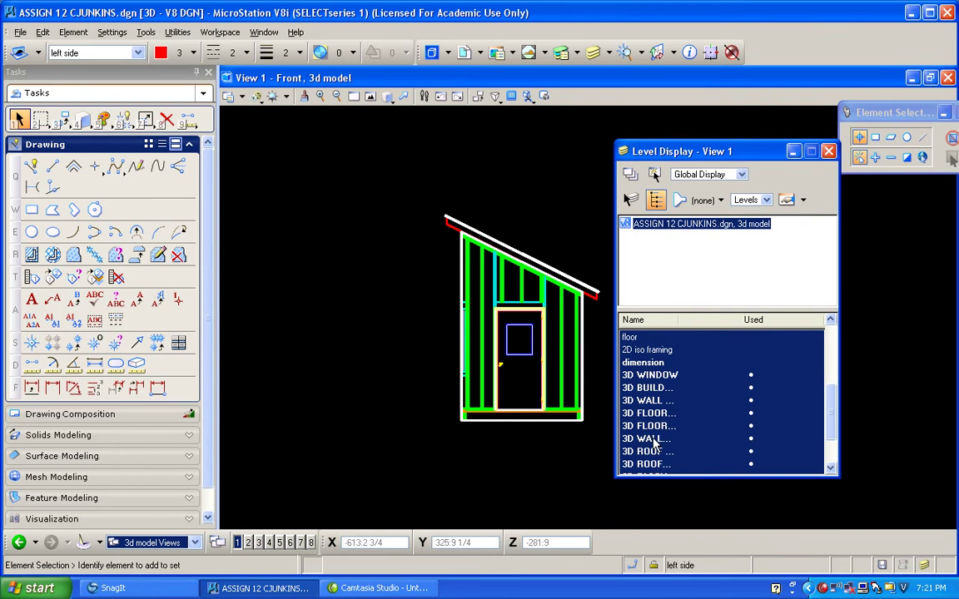
{"action": "left_click_drag", "start_coordinate": [679, 320], "coordinate": [723, 341]}
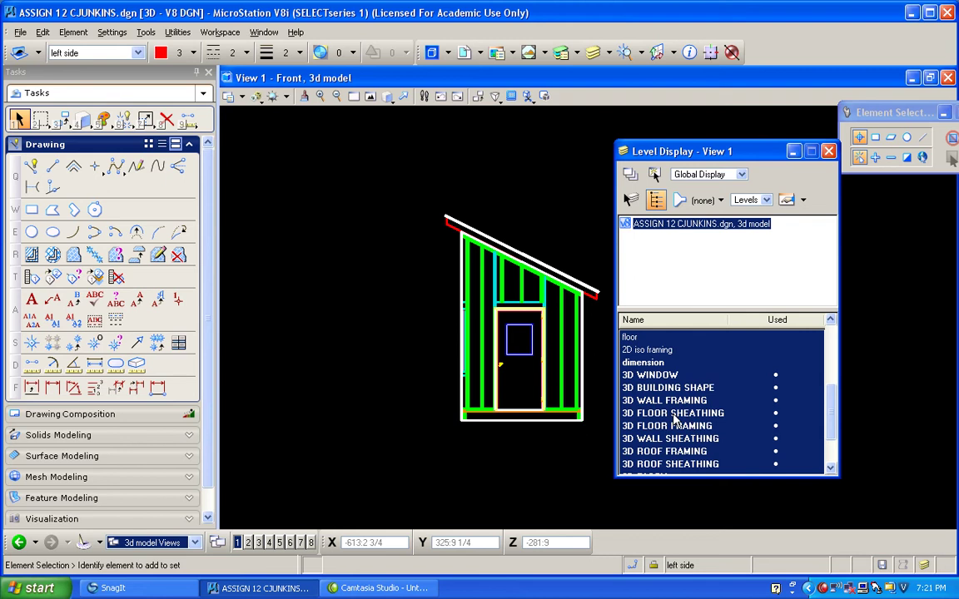
{"action": "left_click", "coordinate": [664, 439]}
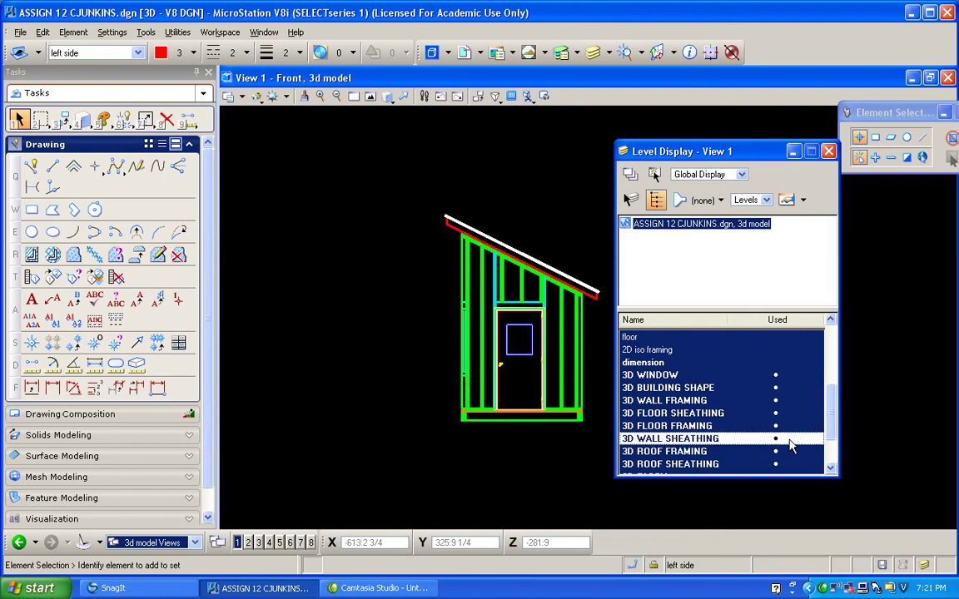
{"action": "left_click", "coordinate": [703, 464]}
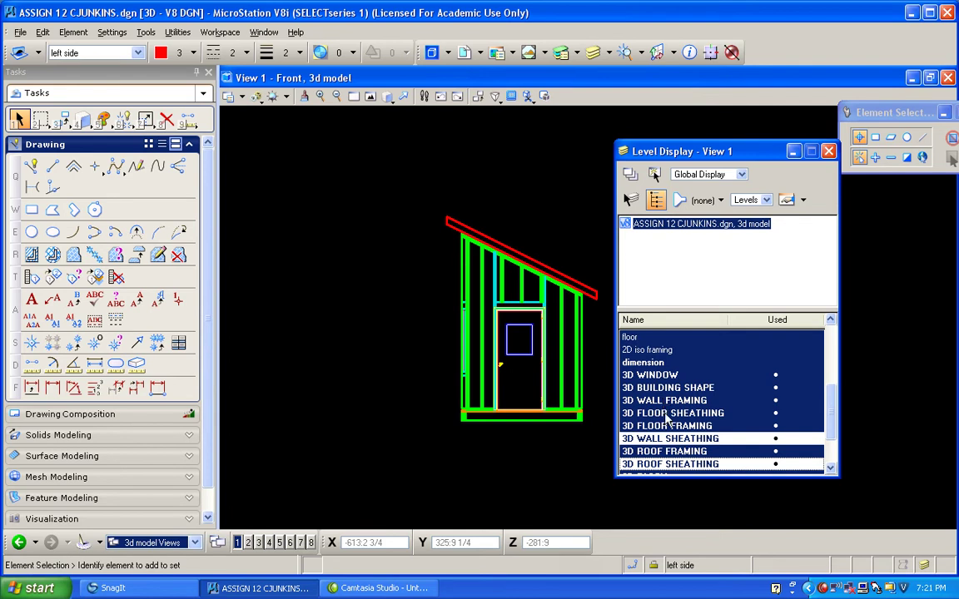
{"action": "left_click", "coordinate": [664, 413]}
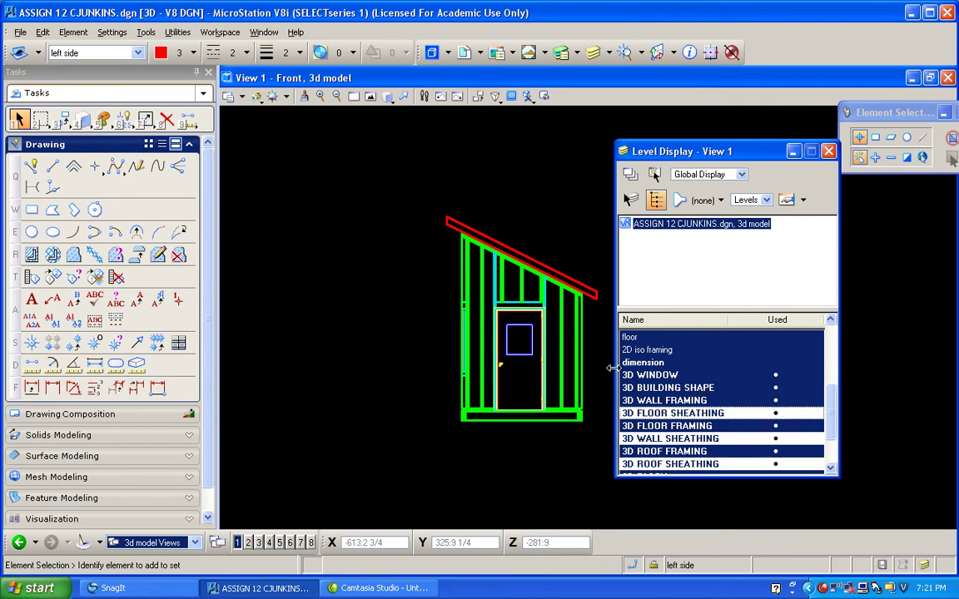
{"action": "left_click", "coordinate": [648, 378]}
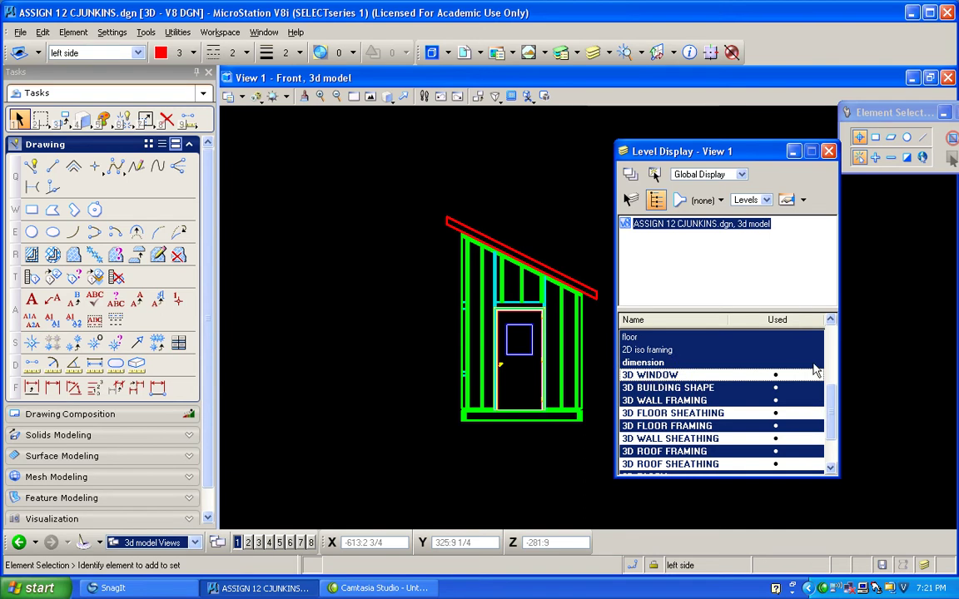
{"action": "scroll", "coordinate": [745, 360], "scroll_direction": "down", "scroll_amount": 4}
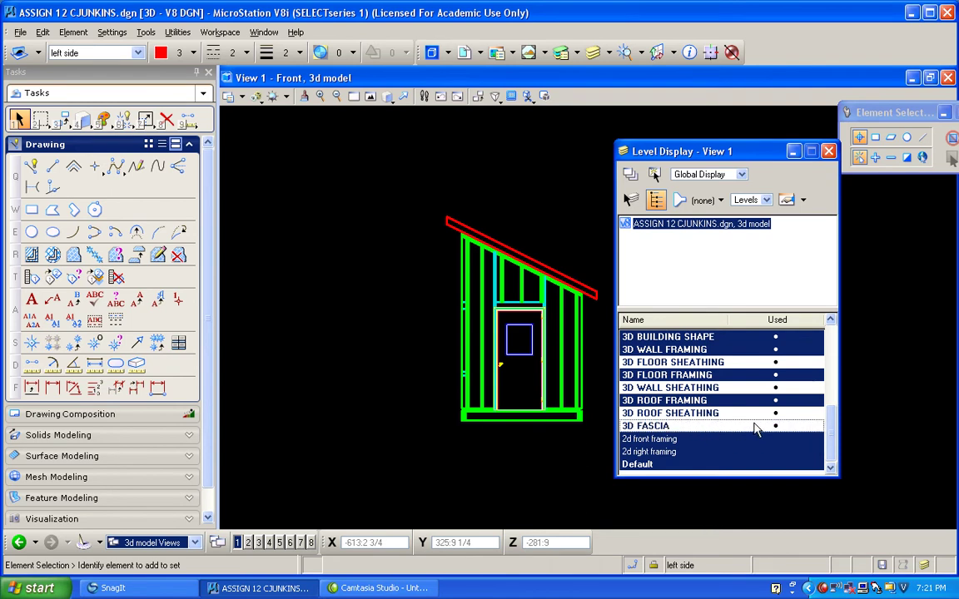
{"action": "scroll", "coordinate": [830, 429], "scroll_direction": "up", "scroll_amount": 1}
{"action": "scroll", "coordinate": [746, 356], "scroll_direction": "up", "scroll_amount": 3}
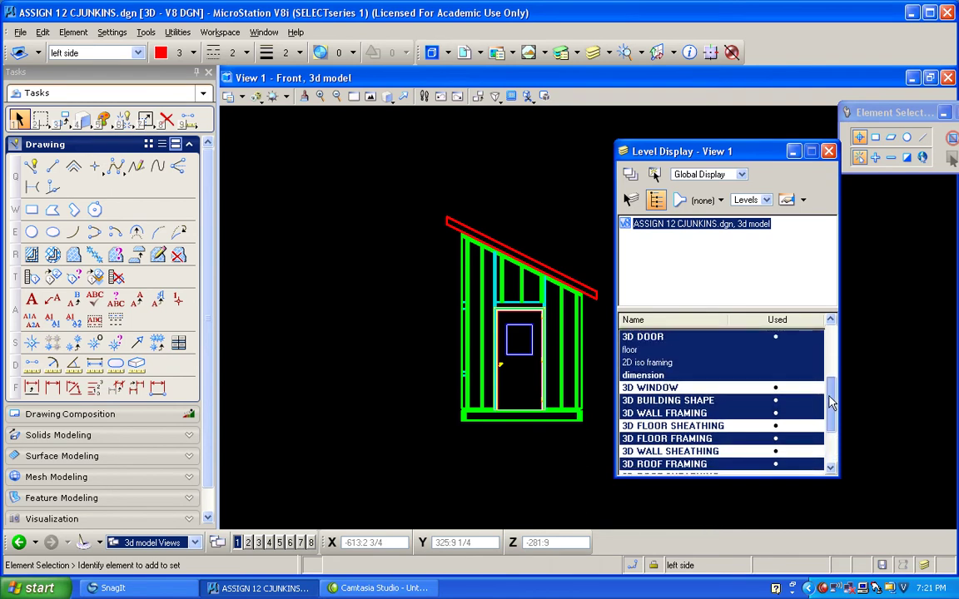
{"action": "left_click", "coordinate": [691, 364]}
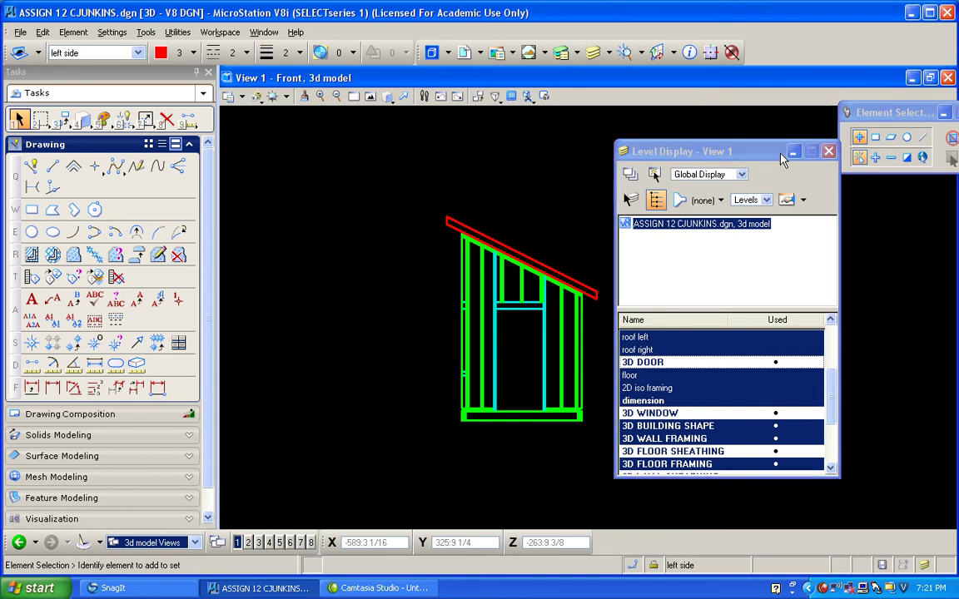
{"action": "left_click_drag", "start_coordinate": [760, 158], "coordinate": [816, 175]}
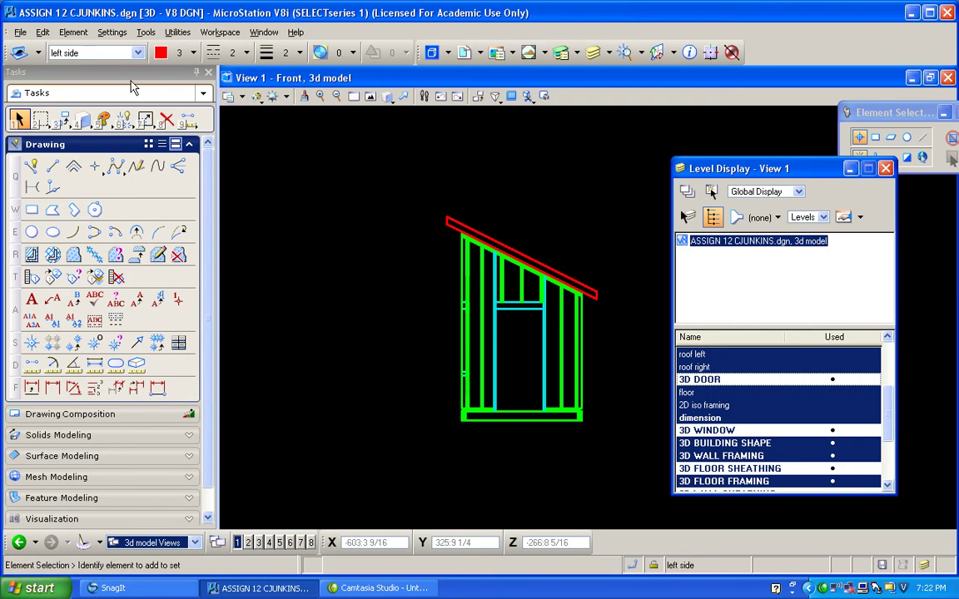
Fit the whole front framing drawing into View 1
{"action": "left_click", "coordinate": [20, 33]}
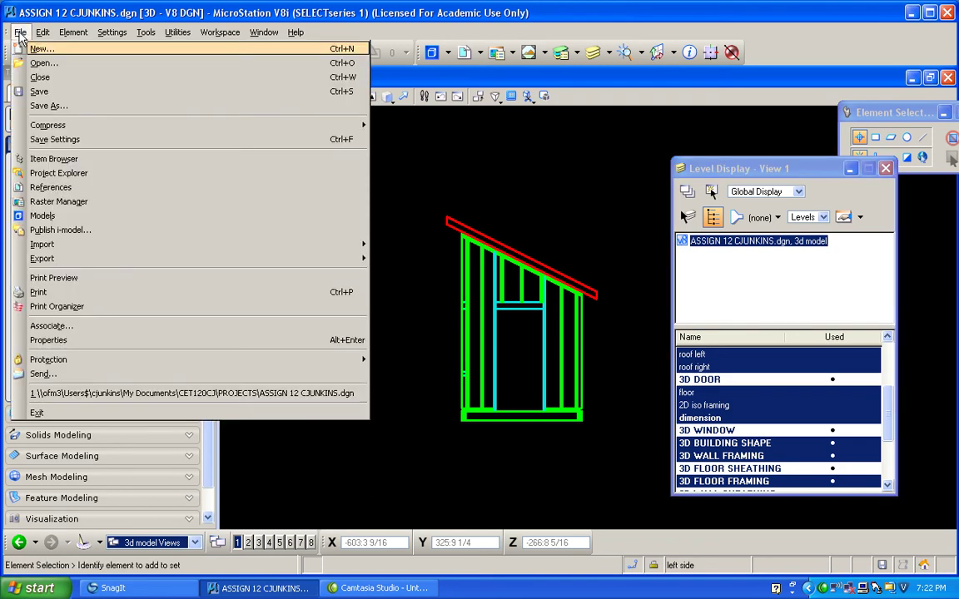
{"action": "left_click", "coordinate": [500, 190]}
{"action": "left_click", "coordinate": [370, 95]}
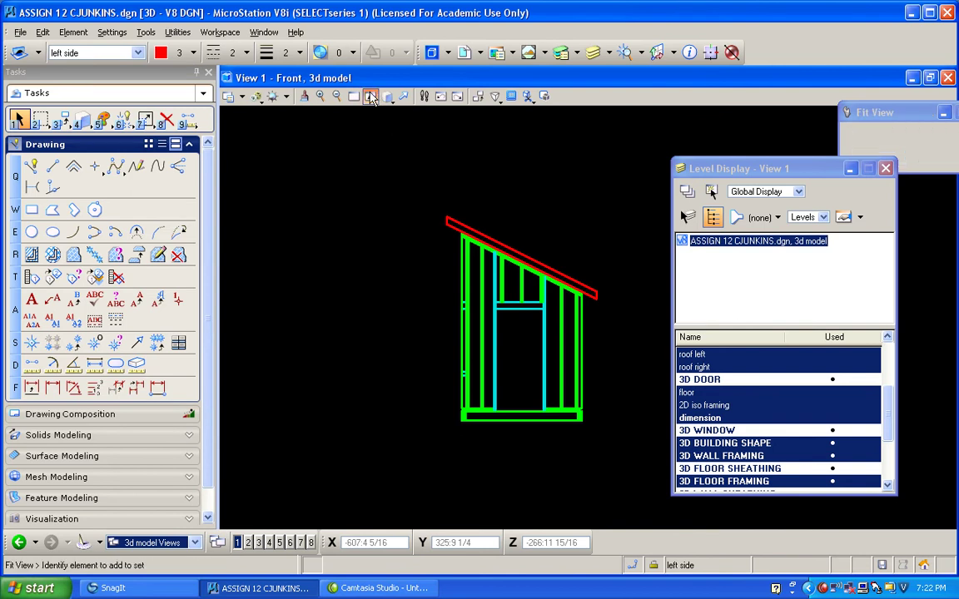
{"action": "left_click", "coordinate": [480, 240]}
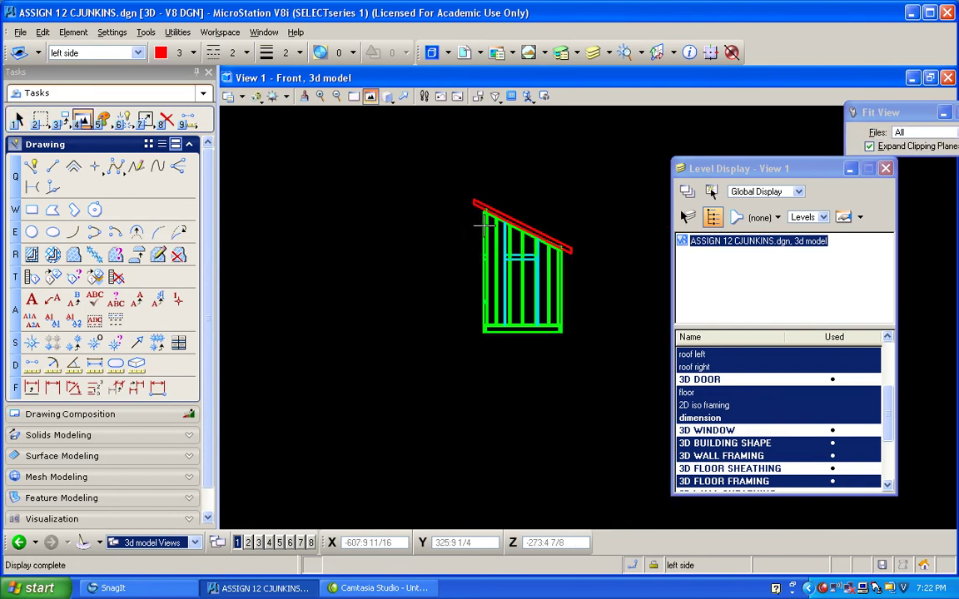
Open View 2 and fit the drawing into it
{"action": "left_click", "coordinate": [247, 543]}
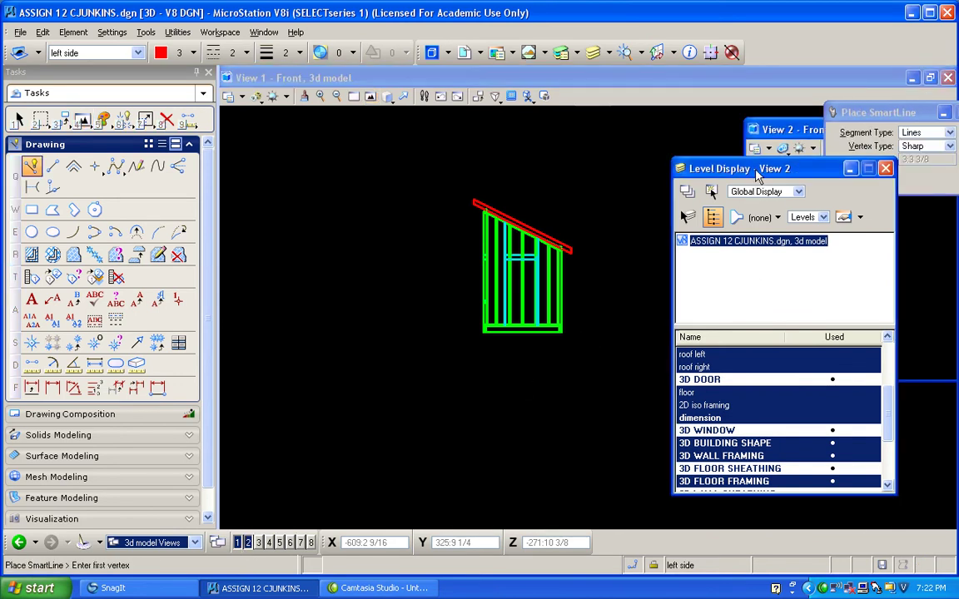
{"action": "left_click_drag", "start_coordinate": [753, 172], "coordinate": [703, 313]}
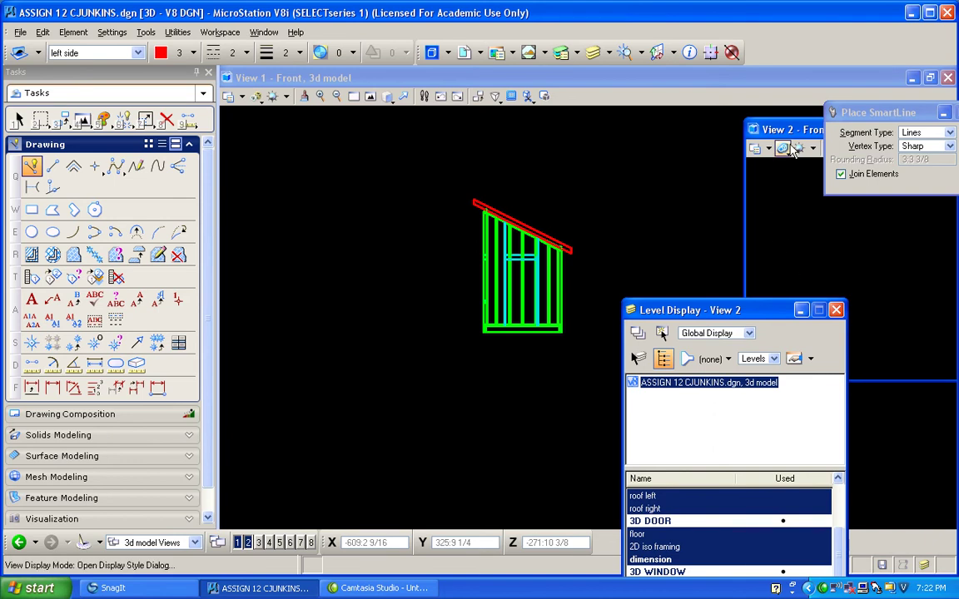
{"action": "left_click", "coordinate": [824, 125]}
{"action": "left_click_drag", "start_coordinate": [596, 140], "coordinate": [600, 135]}
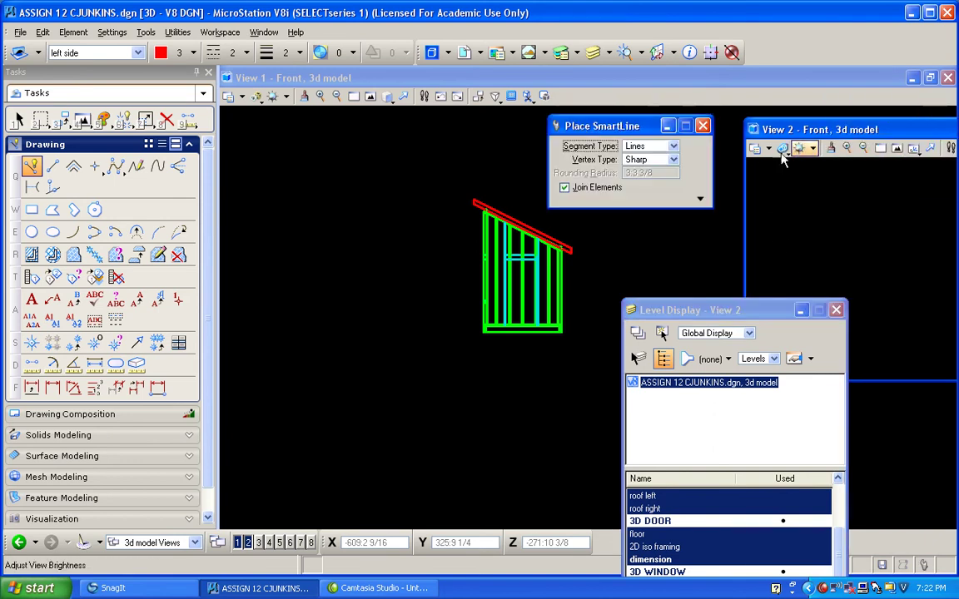
{"action": "left_click", "coordinate": [897, 149]}
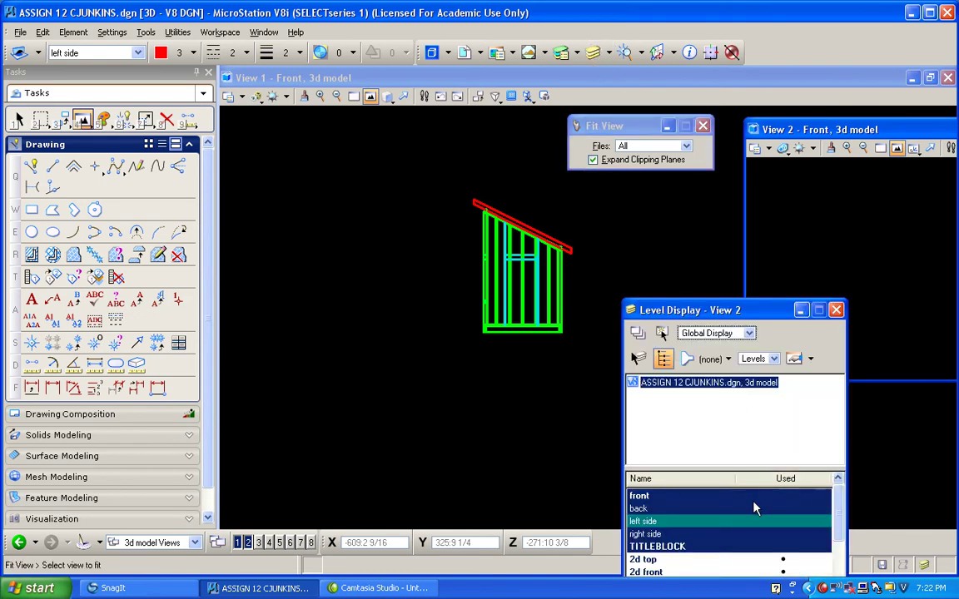
Set View 2 to View Display with all levels on, then rotate it to Top view
{"action": "left_click", "coordinate": [741, 333]}
{"action": "left_click", "coordinate": [738, 321]}
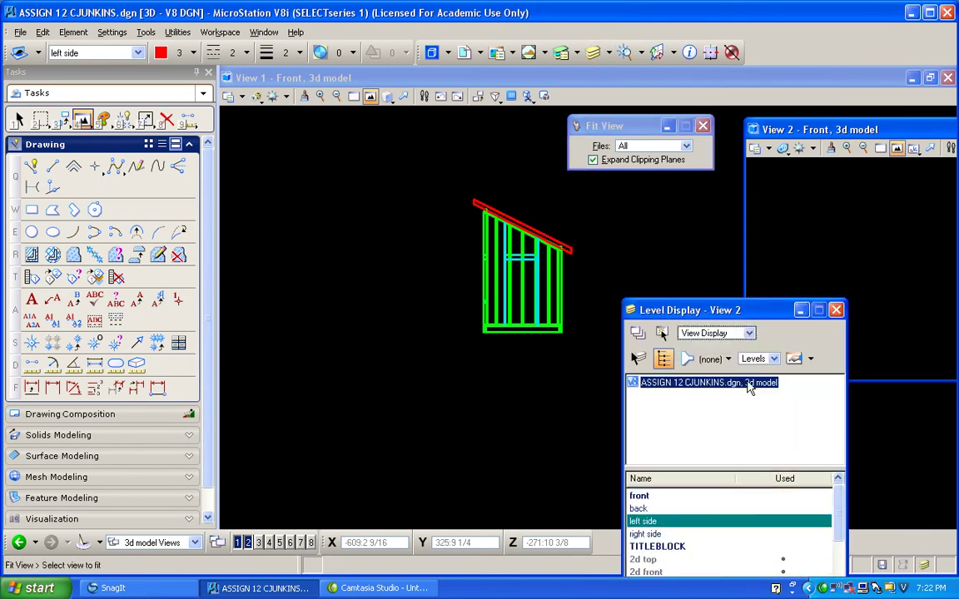
{"action": "right_click", "coordinate": [741, 533]}
{"action": "left_click", "coordinate": [778, 415]}
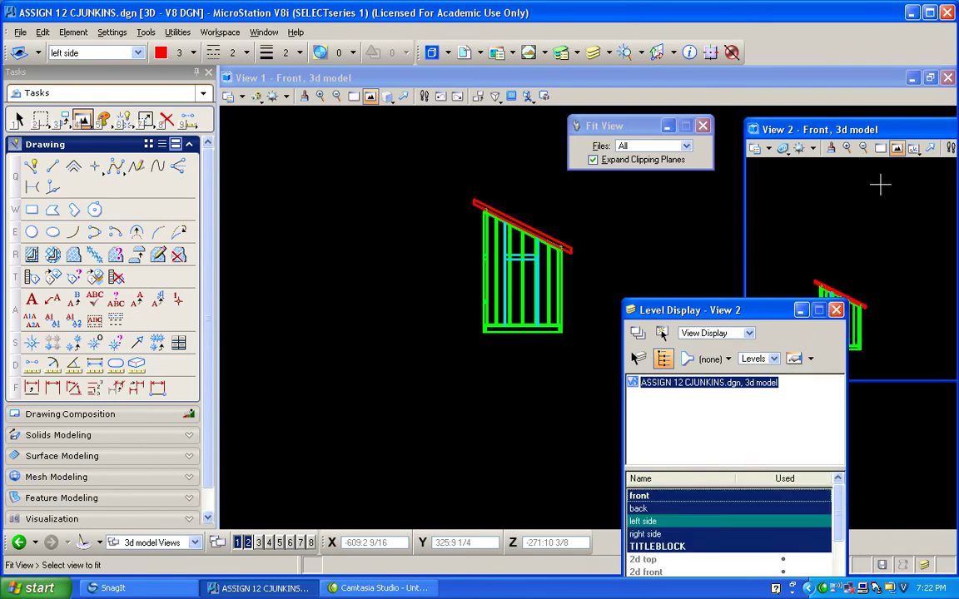
{"action": "left_click", "coordinate": [813, 149]}
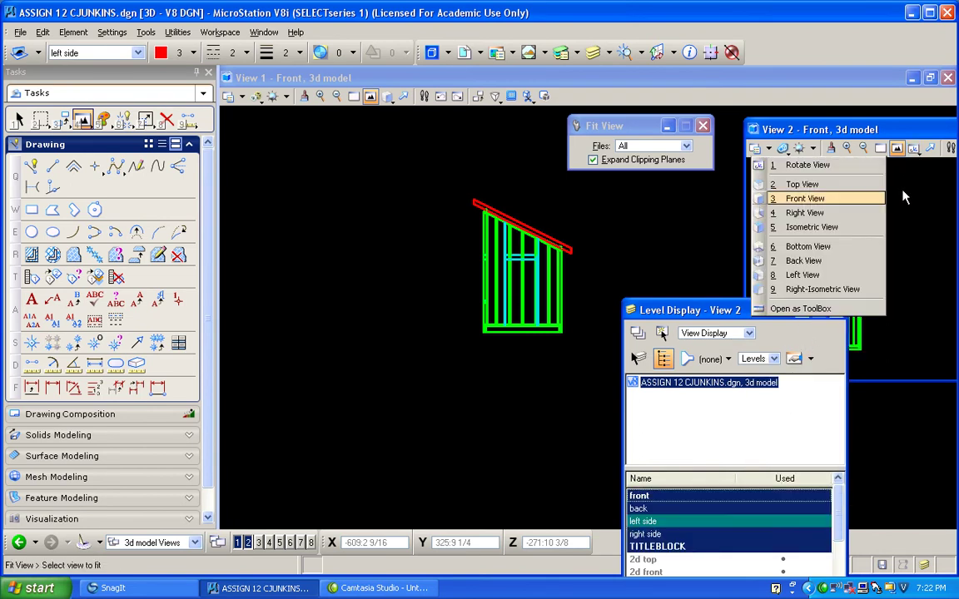
{"action": "left_click", "coordinate": [828, 185]}
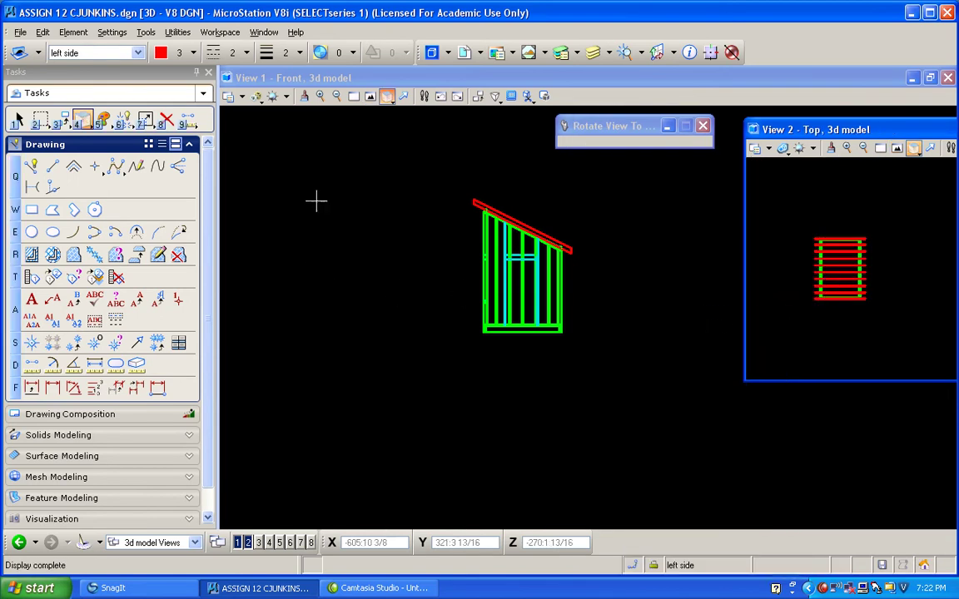
Clip View 1's display depth to the front wall using front and back planes picked in View 2
{"action": "left_click", "coordinate": [511, 95]}
{"action": "left_click", "coordinate": [521, 279]}
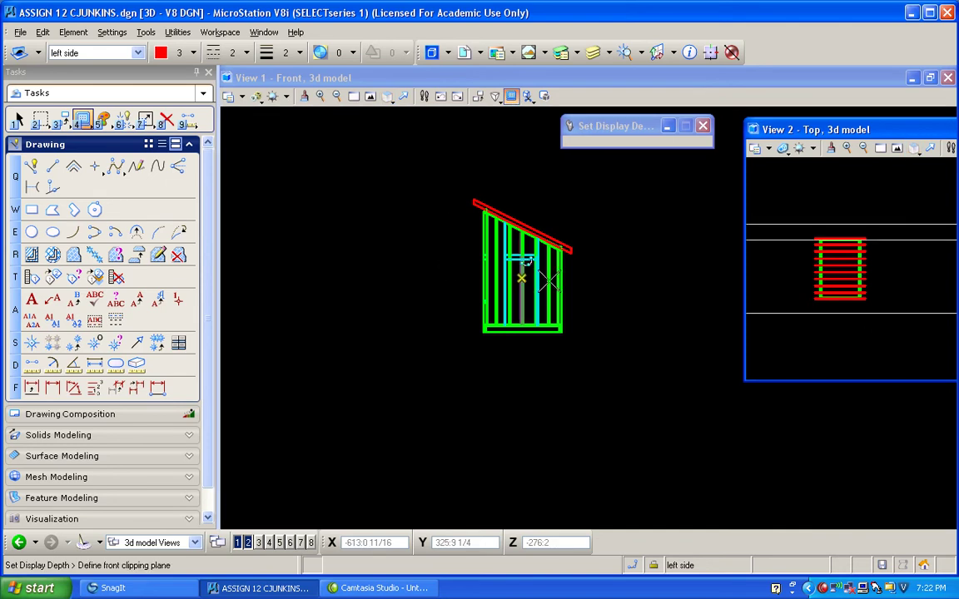
{"action": "left_click", "coordinate": [816, 304]}
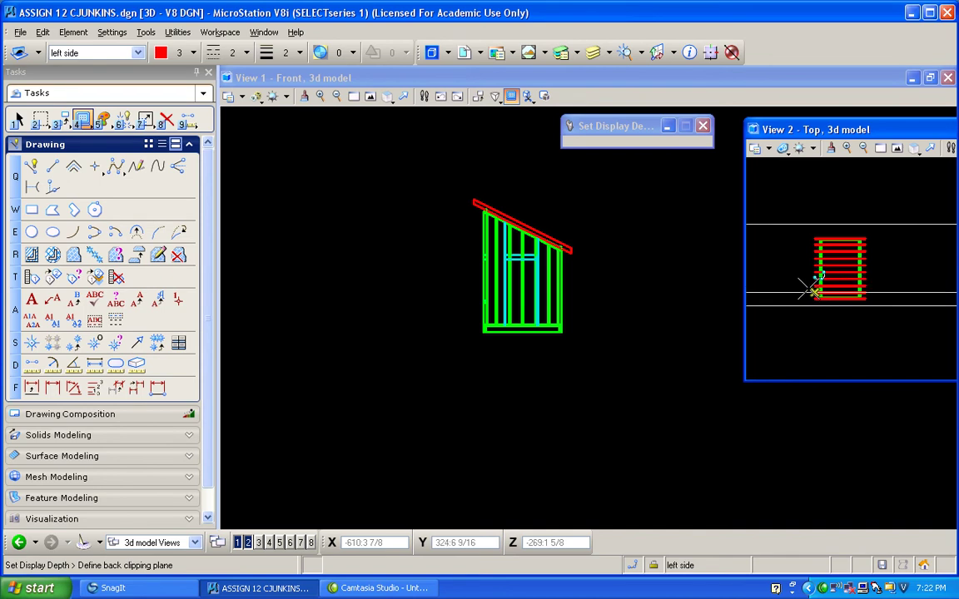
{"action": "left_click", "coordinate": [812, 292]}
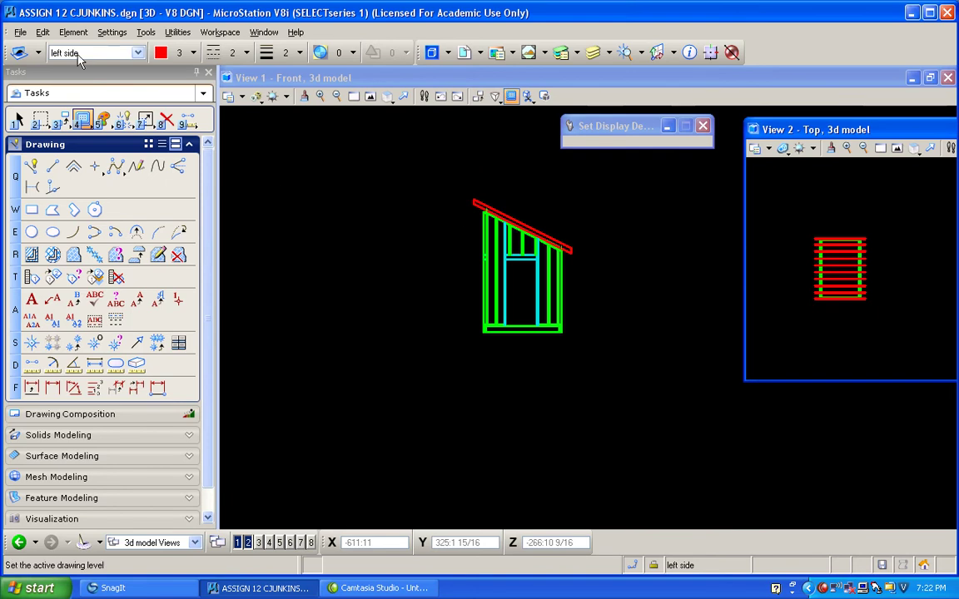
{"action": "left_click", "coordinate": [20, 31]}
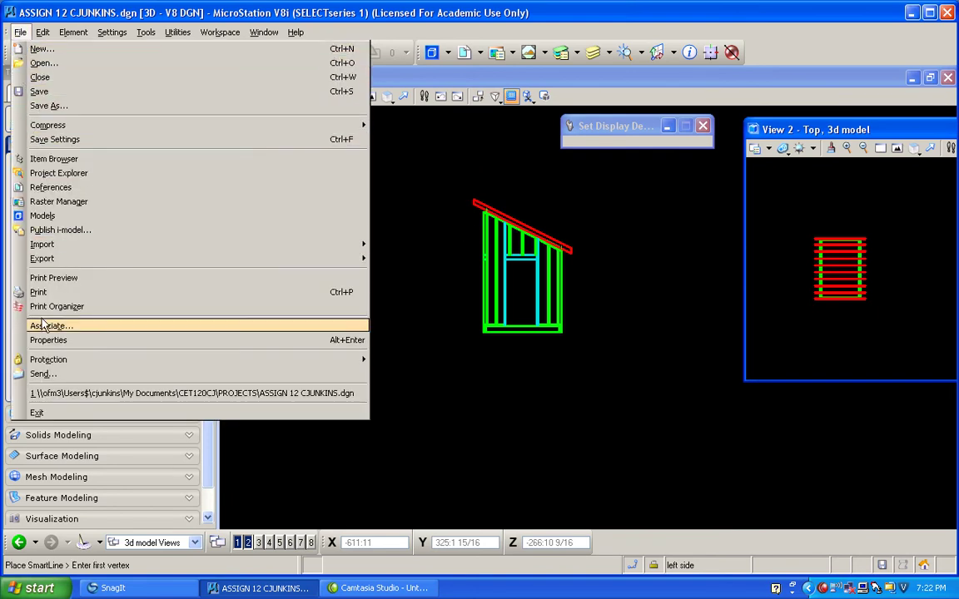
Preview and export View 1's visible edges onto level 2d right framing in colour 1
{"action": "mouse_move", "coordinate": [51, 264]}
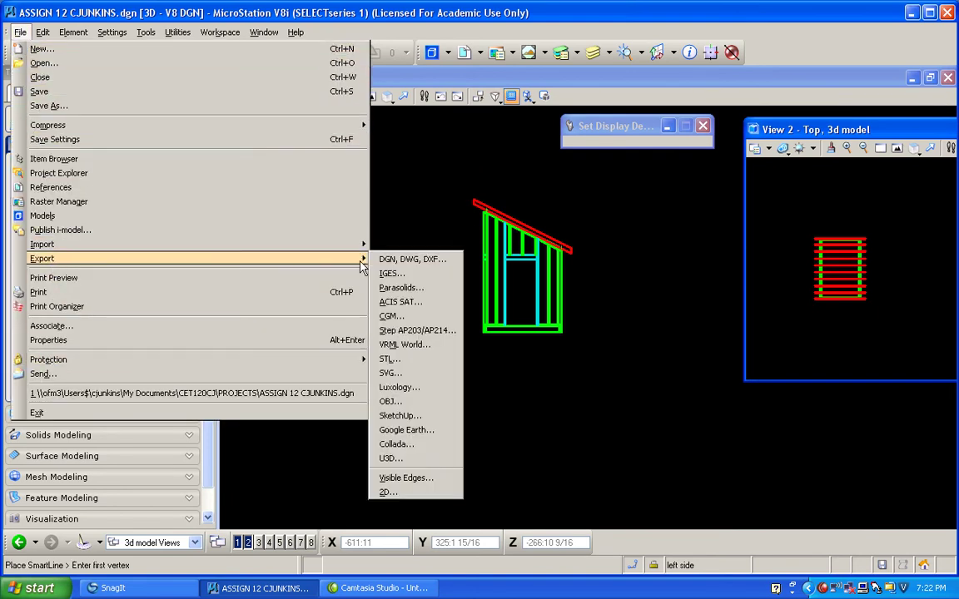
{"action": "left_click", "coordinate": [395, 476]}
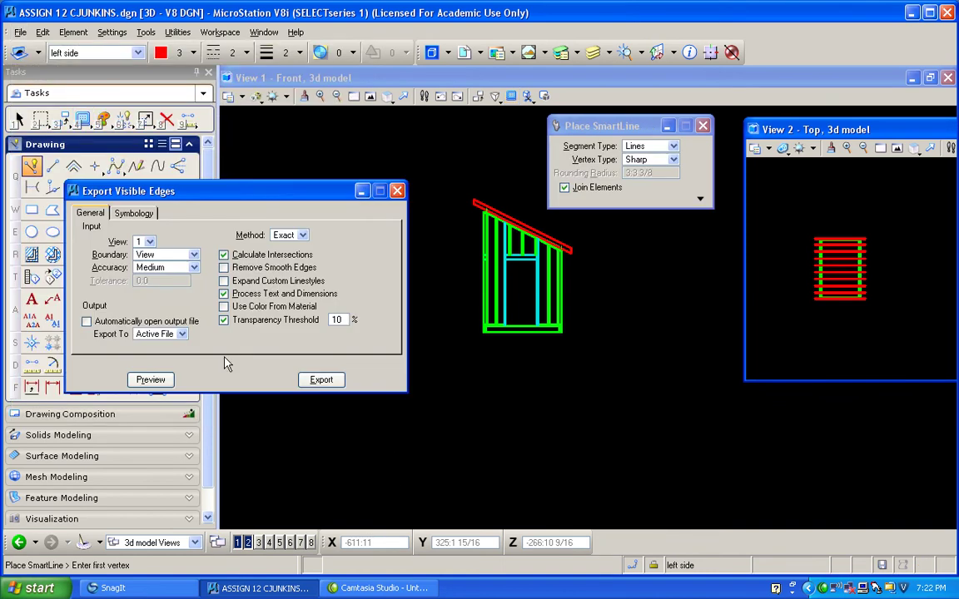
{"action": "left_click", "coordinate": [133, 214]}
{"action": "left_click", "coordinate": [211, 262]}
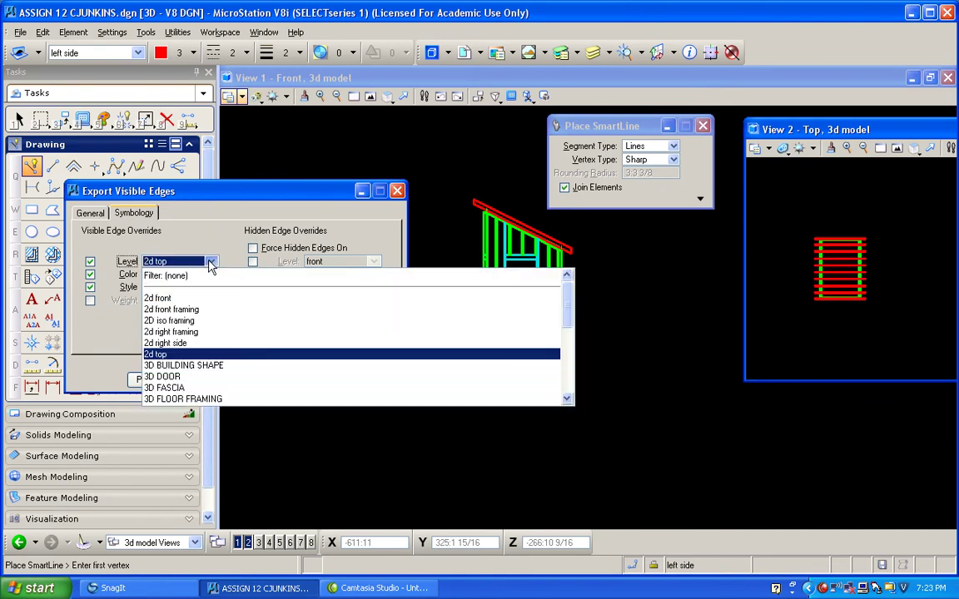
{"action": "left_click", "coordinate": [188, 332]}
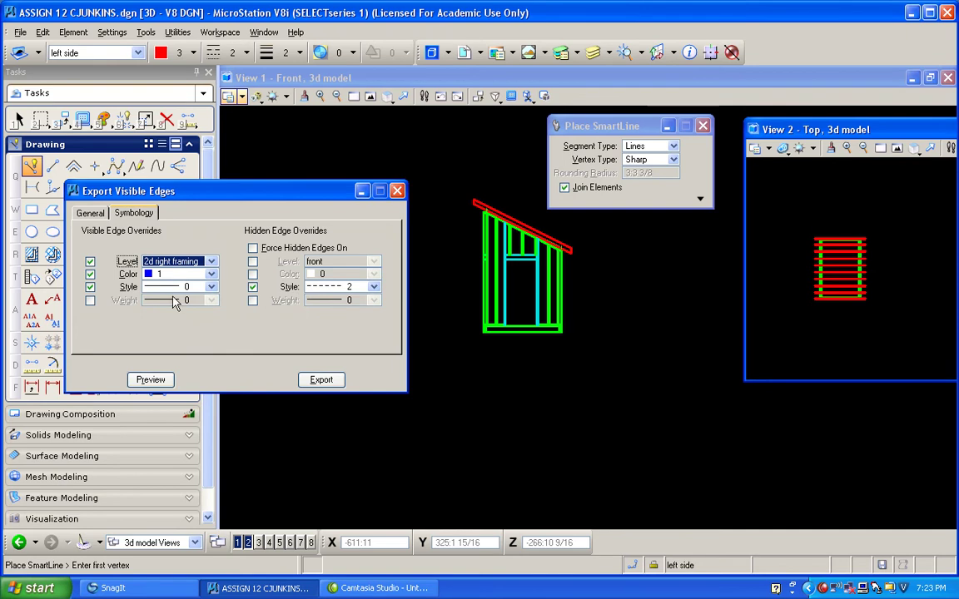
{"action": "left_click", "coordinate": [149, 382]}
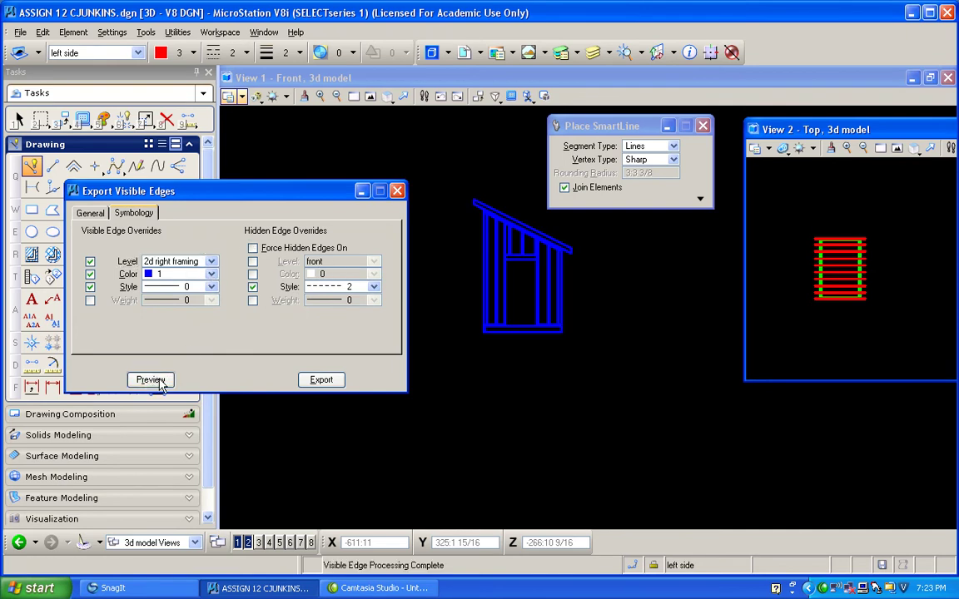
{"action": "left_click", "coordinate": [333, 386]}
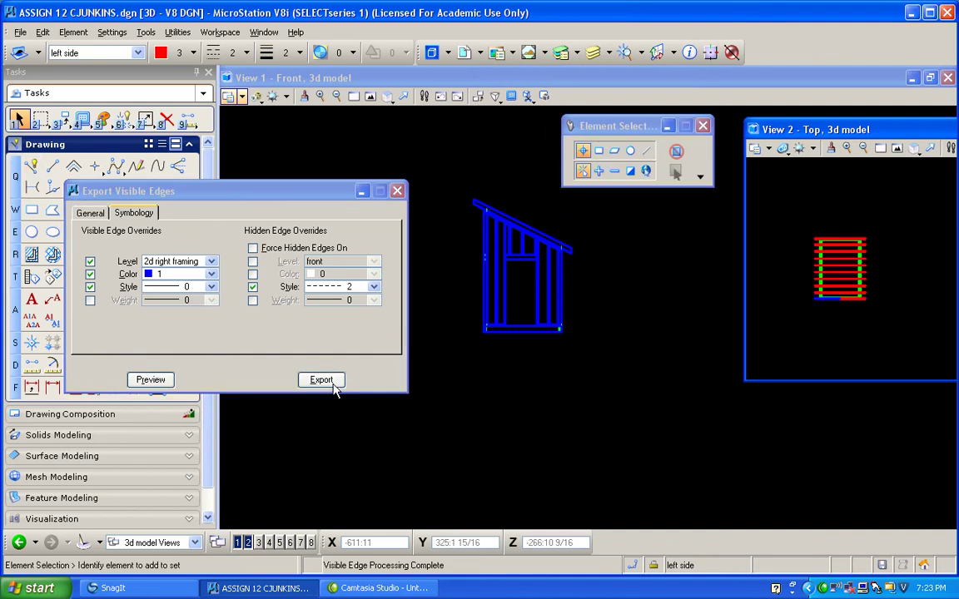
Turn off the 2d right framing level, then rotate View 1 to Left View and fit it
{"action": "left_click", "coordinate": [593, 51]}
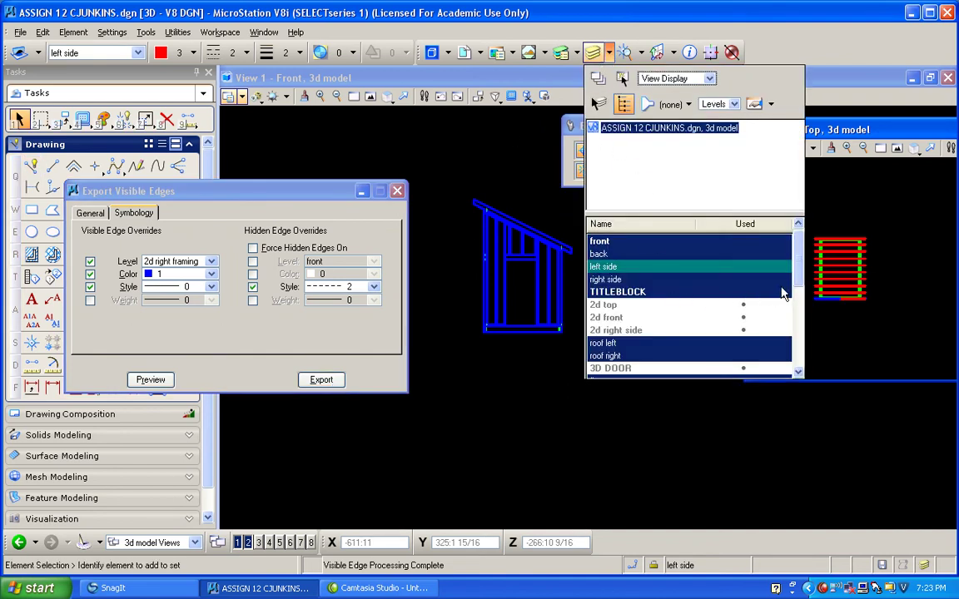
{"action": "left_click_drag", "start_coordinate": [797, 270], "coordinate": [797, 362]}
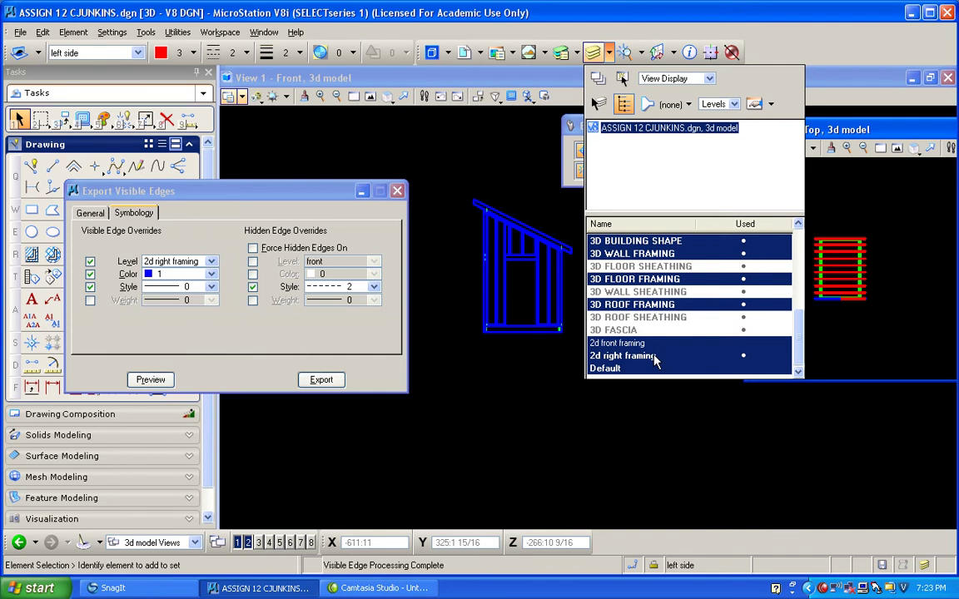
{"action": "left_click", "coordinate": [680, 357]}
{"action": "left_click", "coordinate": [426, 273]}
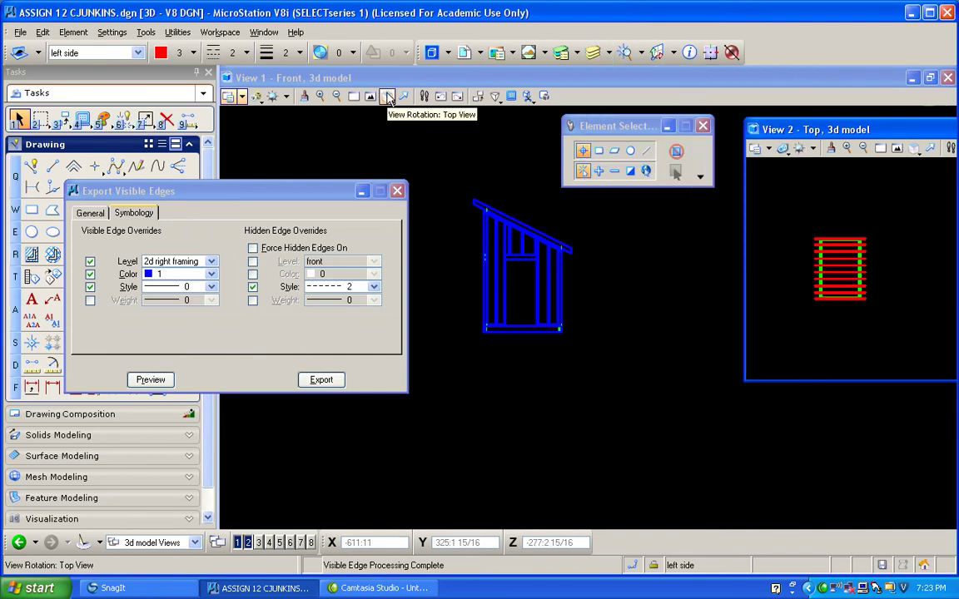
{"action": "left_click", "coordinate": [388, 95]}
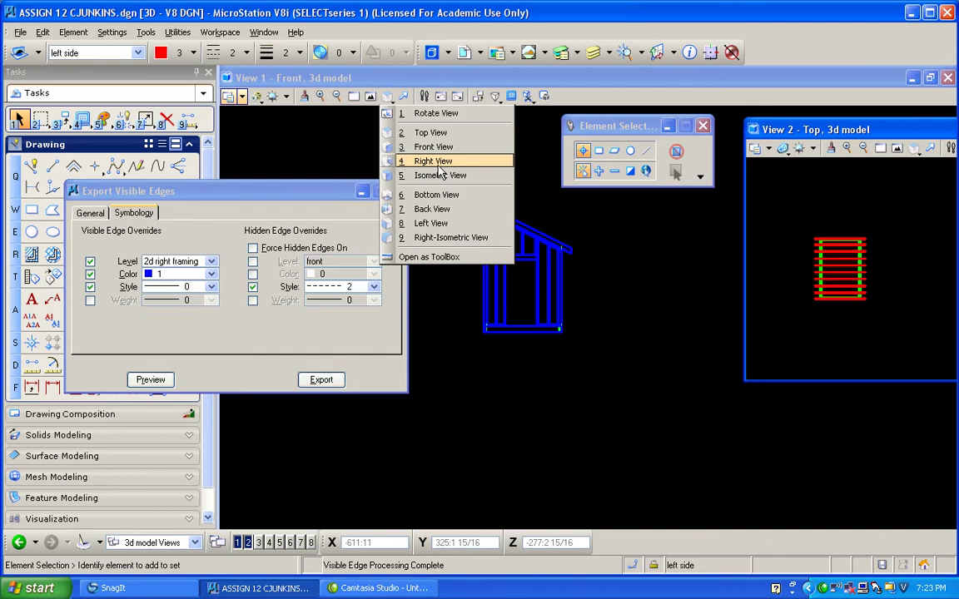
{"action": "left_click", "coordinate": [437, 223]}
{"action": "left_click", "coordinate": [370, 95]}
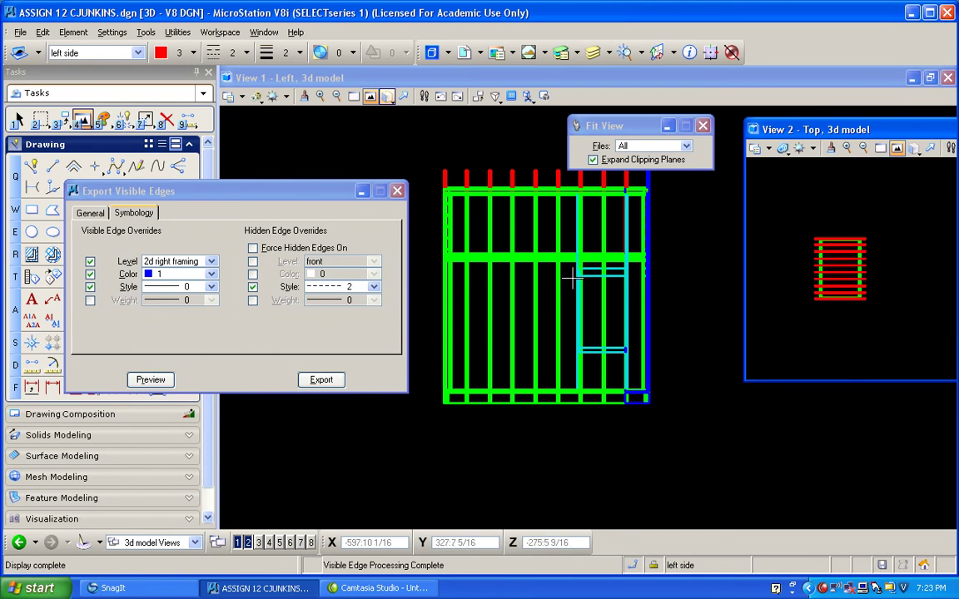
Clip View 1's display depth with front and back planes picked in the top view
{"action": "left_click", "coordinate": [511, 95]}
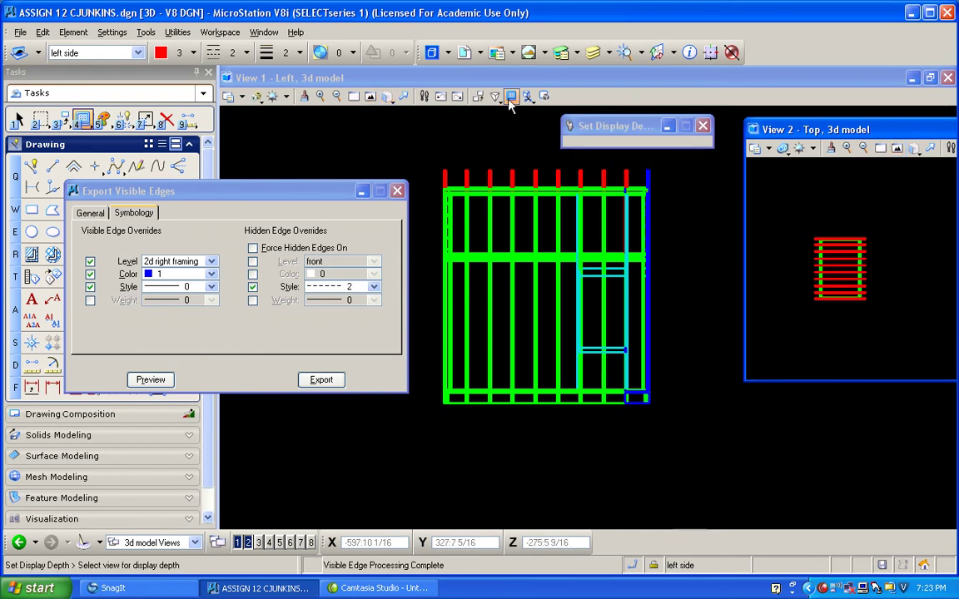
{"action": "left_click", "coordinate": [529, 284]}
{"action": "left_click", "coordinate": [802, 268]}
{"action": "left_click", "coordinate": [845, 248]}
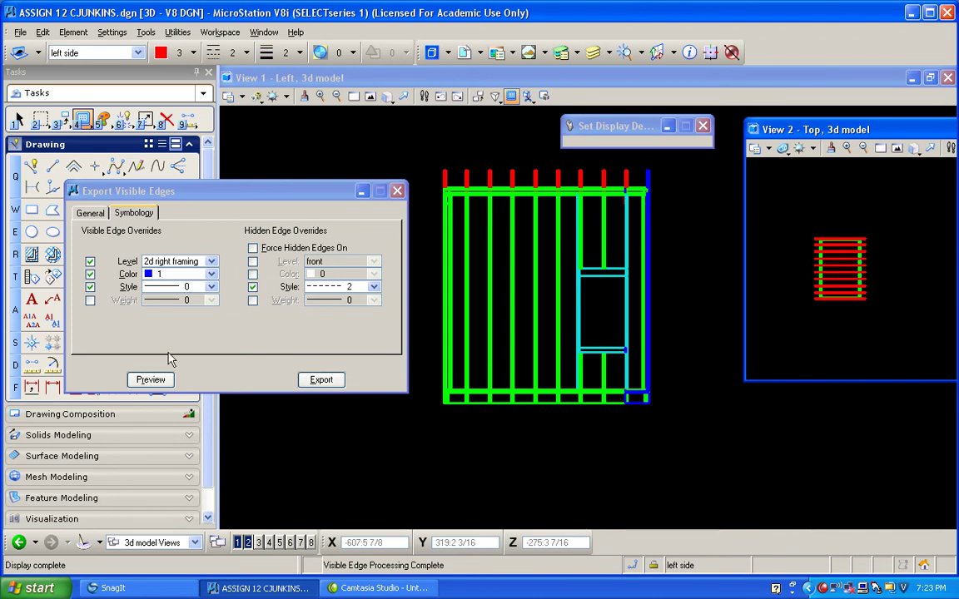
Preview and export the left-side visible edges onto level 2d front framing
{"action": "left_click", "coordinate": [208, 263]}
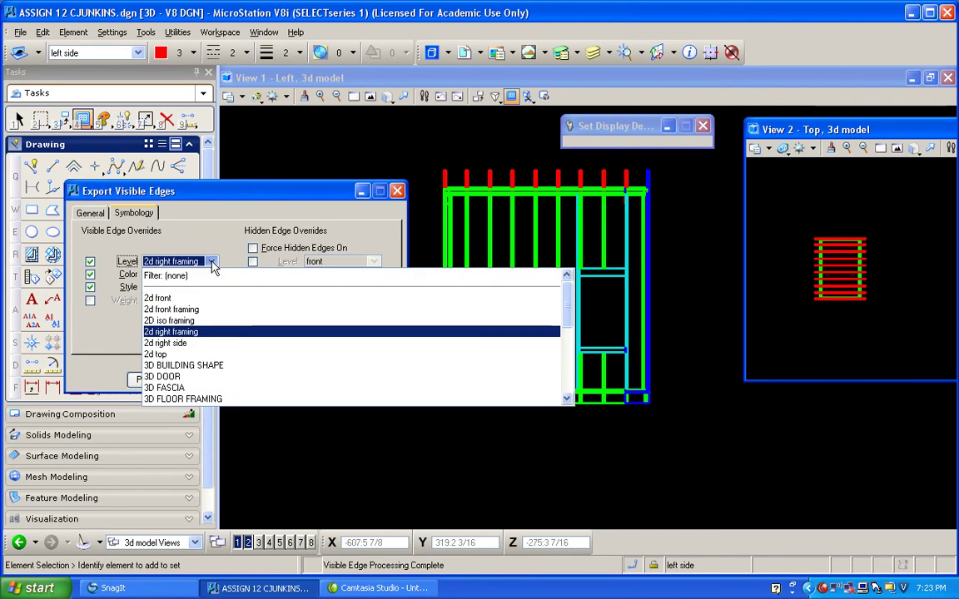
{"action": "left_click", "coordinate": [198, 314]}
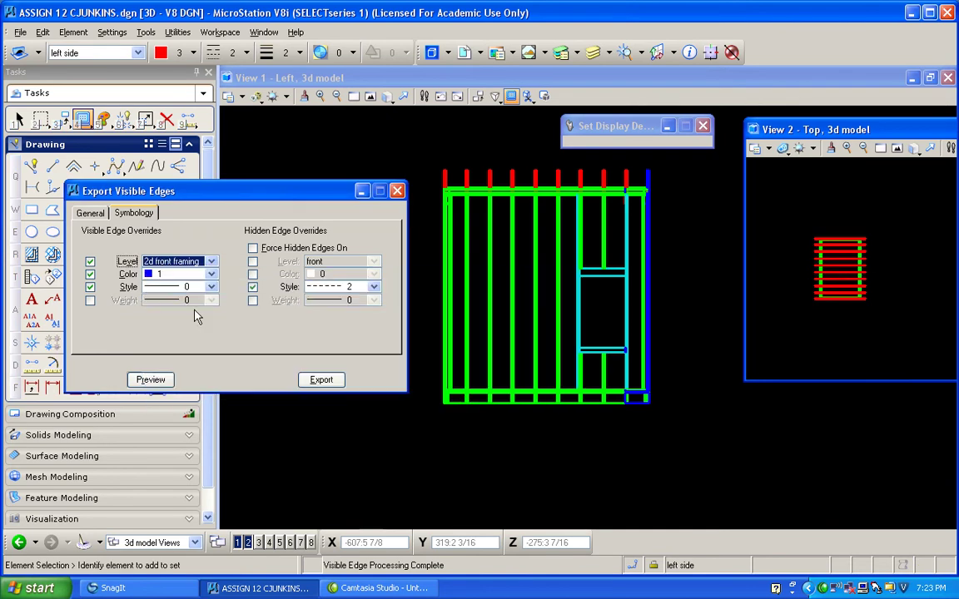
{"action": "left_click", "coordinate": [149, 381]}
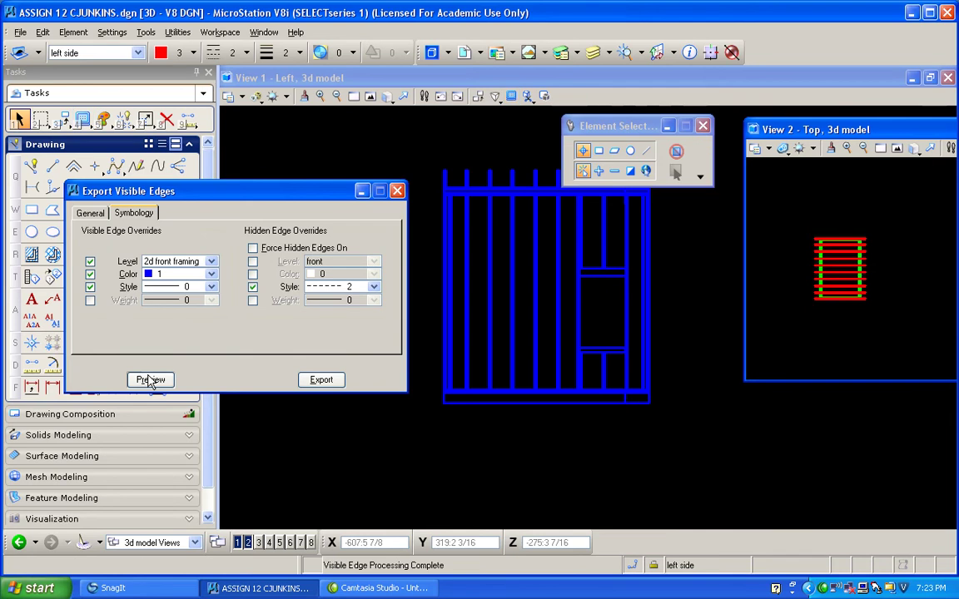
{"action": "left_click", "coordinate": [331, 384]}
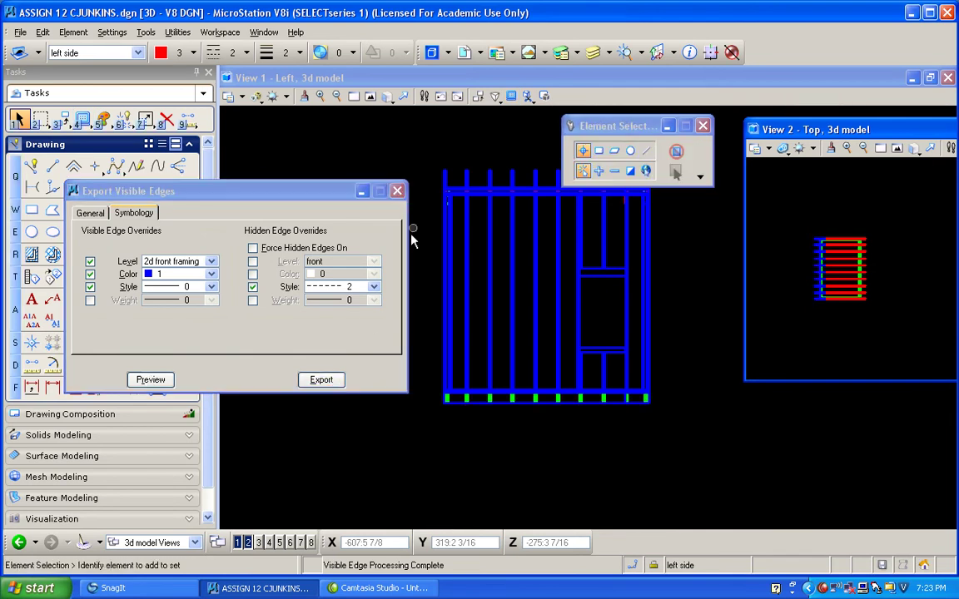
Rotate View 1 to Isometric and fit the whole framing model
{"action": "left_click", "coordinate": [609, 55]}
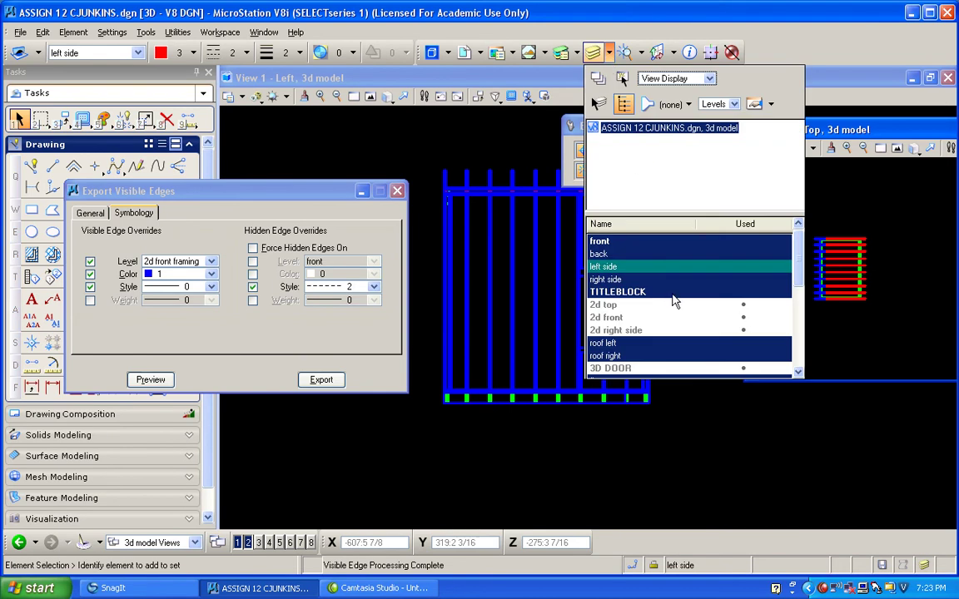
{"action": "scroll", "coordinate": [760, 276], "scroll_direction": "down", "scroll_amount": 5}
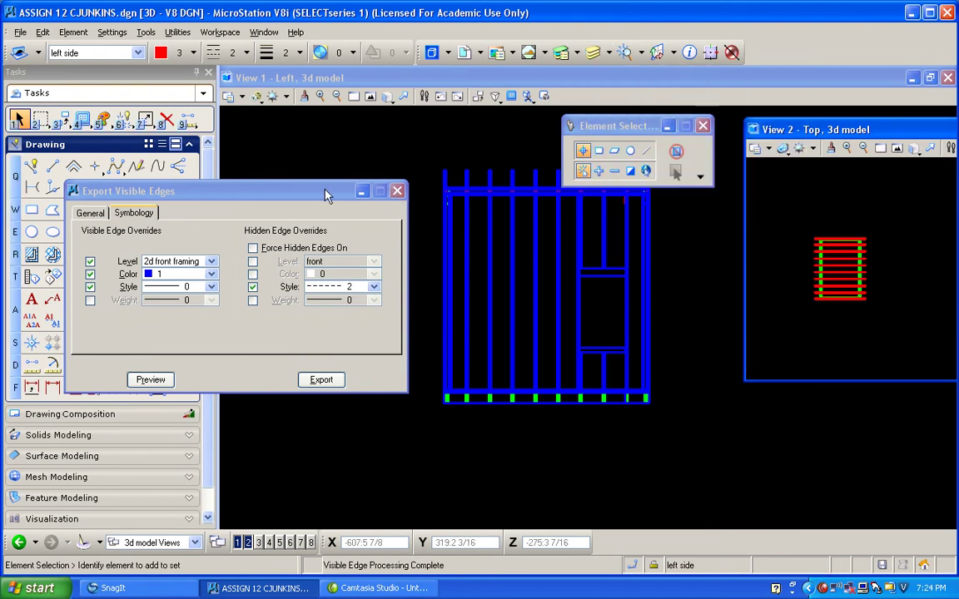
{"action": "left_click_drag", "start_coordinate": [324, 195], "coordinate": [223, 210]}
{"action": "left_click", "coordinate": [388, 97]}
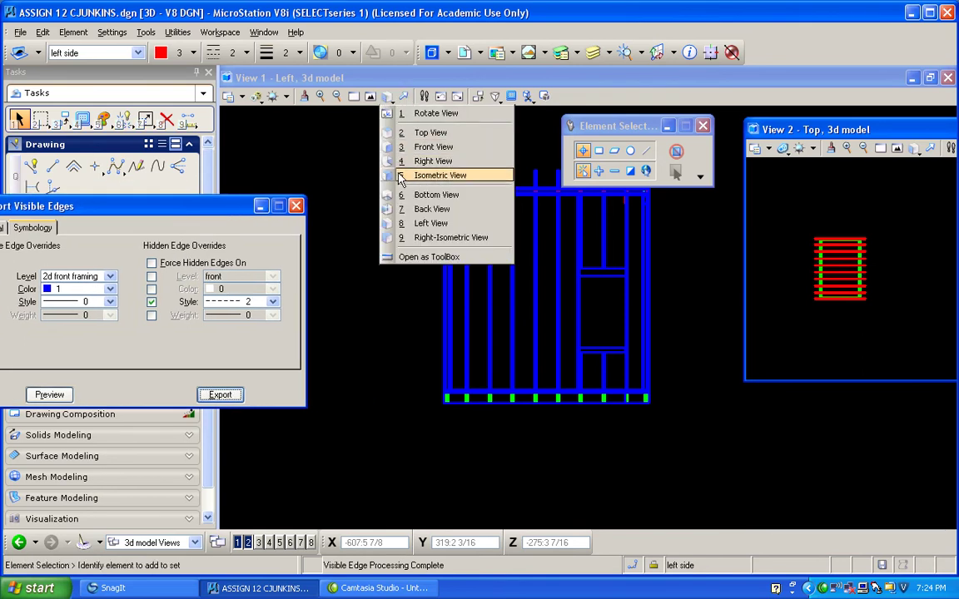
{"action": "left_click", "coordinate": [402, 177]}
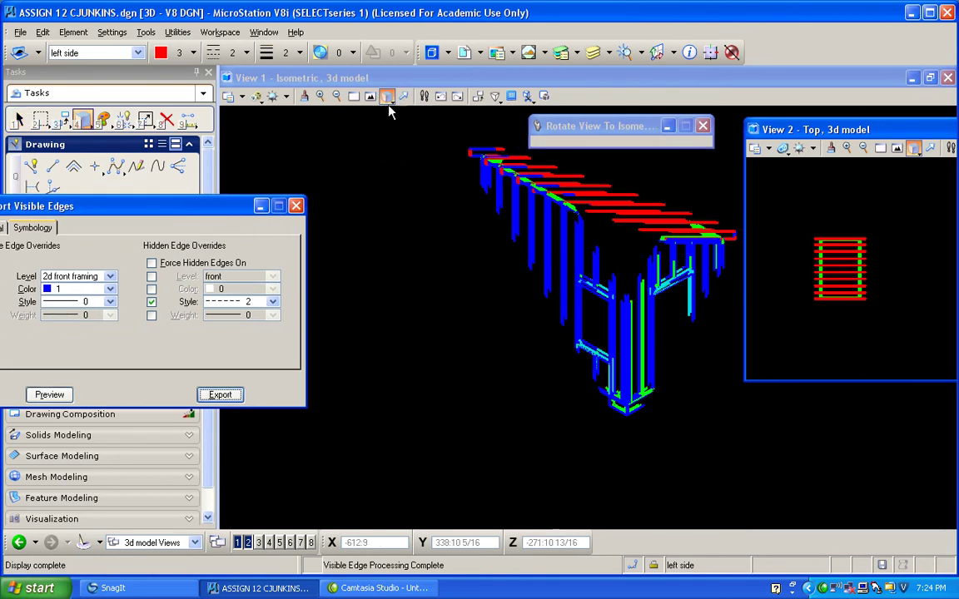
{"action": "left_click", "coordinate": [371, 97]}
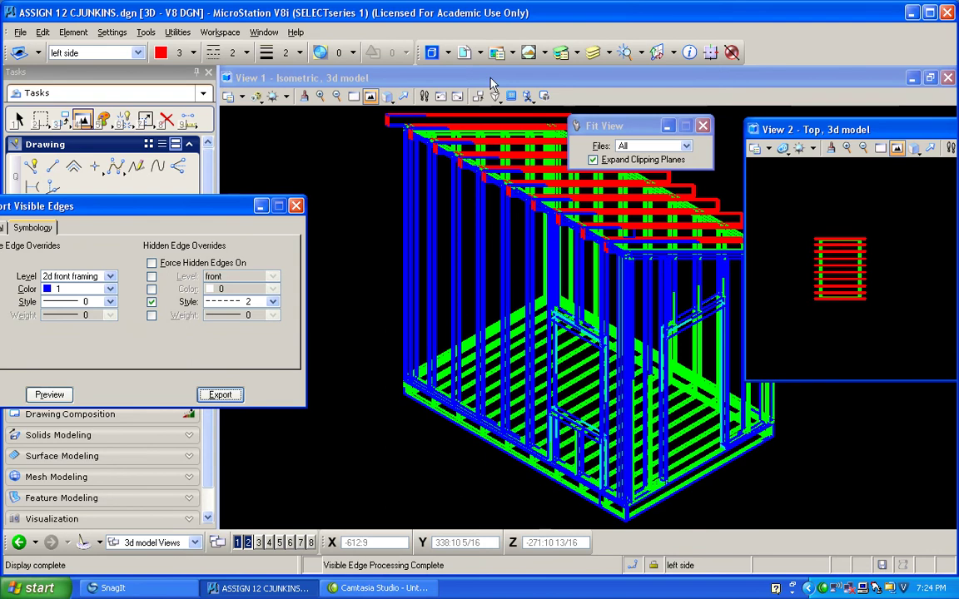
Switch Level Display to Global Display and turn all levels on
{"action": "left_click", "coordinate": [612, 54]}
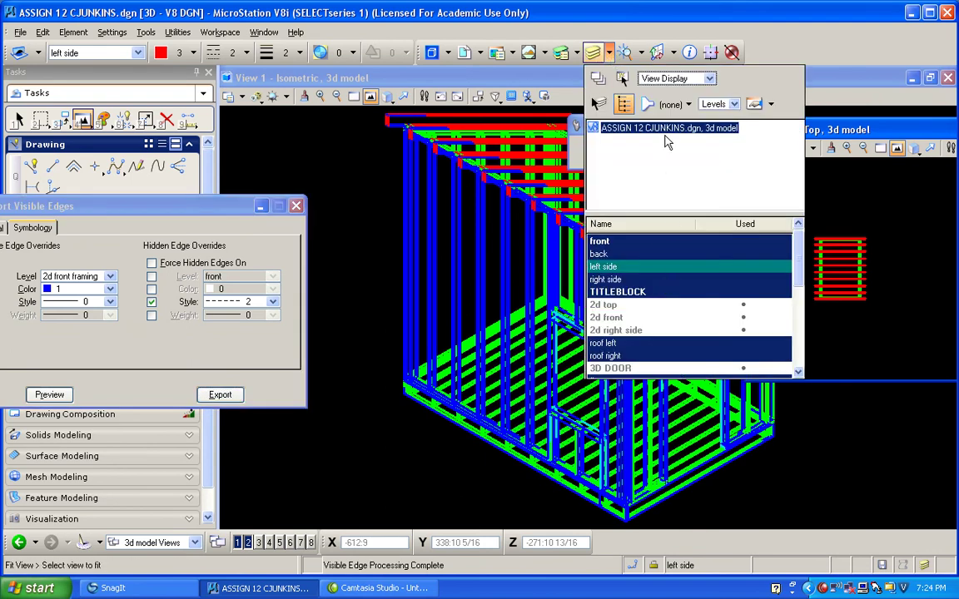
{"action": "left_click", "coordinate": [598, 79]}
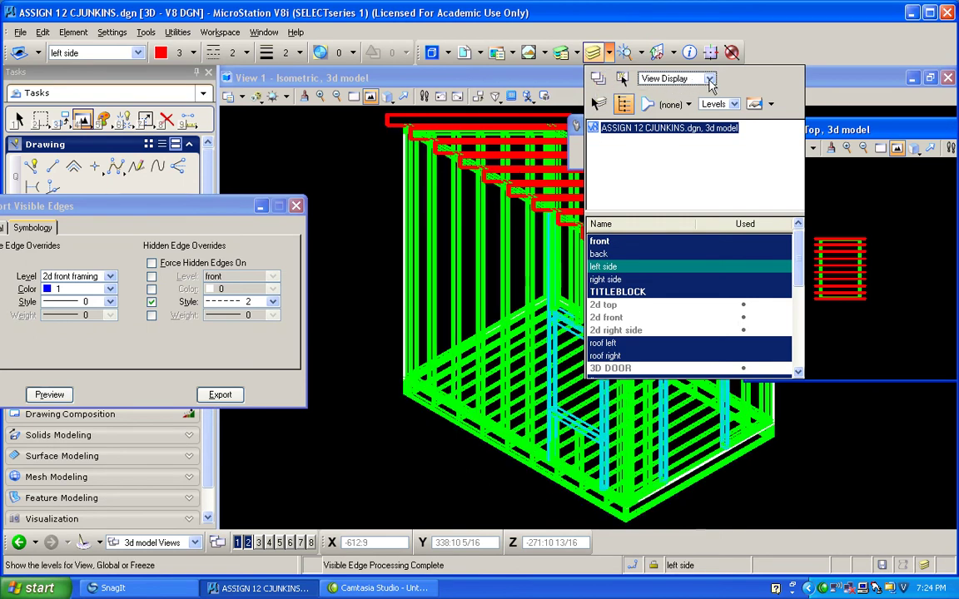
{"action": "left_click", "coordinate": [710, 78]}
{"action": "left_click", "coordinate": [658, 77]}
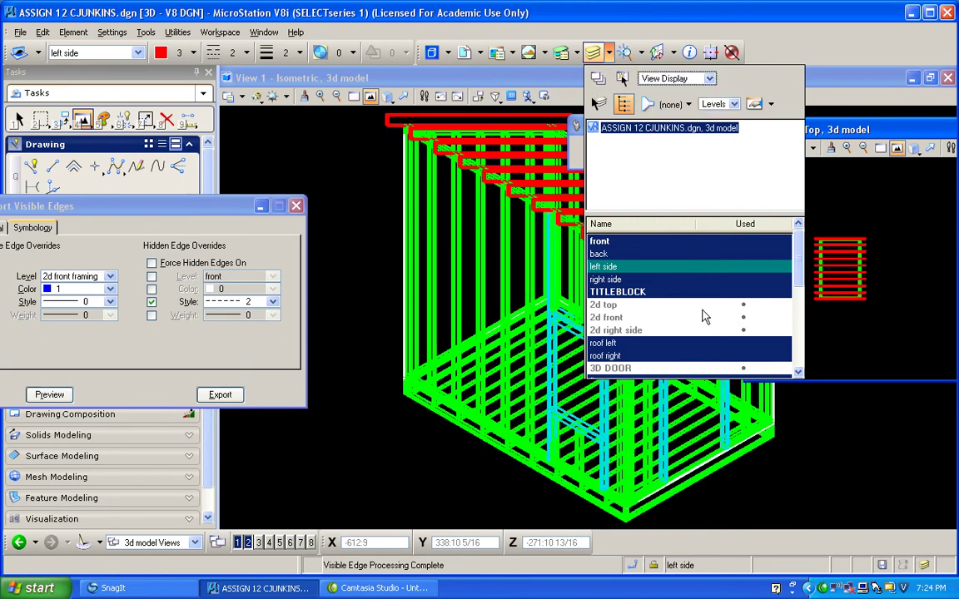
{"action": "right_click", "coordinate": [682, 270]}
{"action": "left_click", "coordinate": [696, 323]}
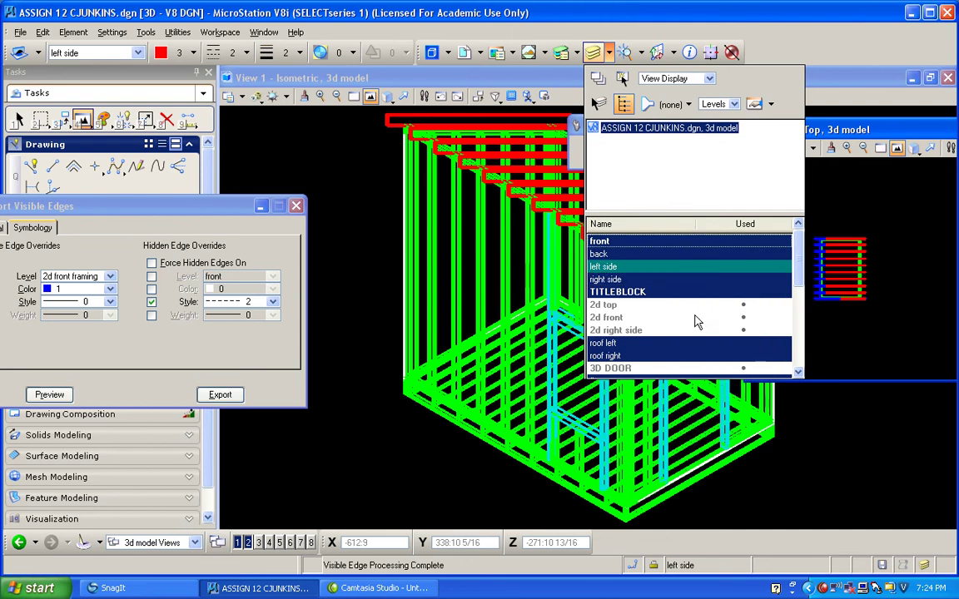
{"action": "left_click", "coordinate": [710, 79]}
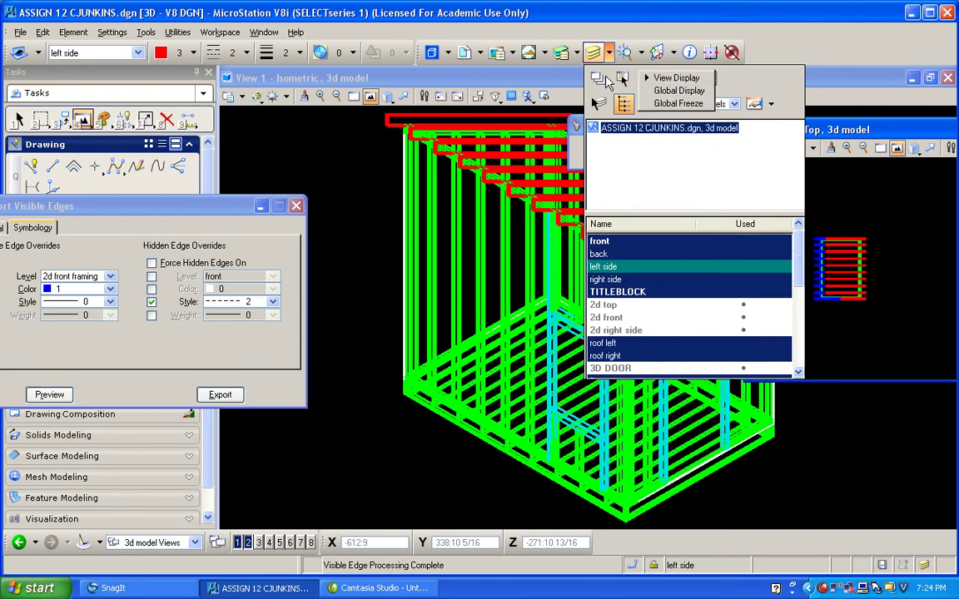
{"action": "left_click", "coordinate": [642, 78]}
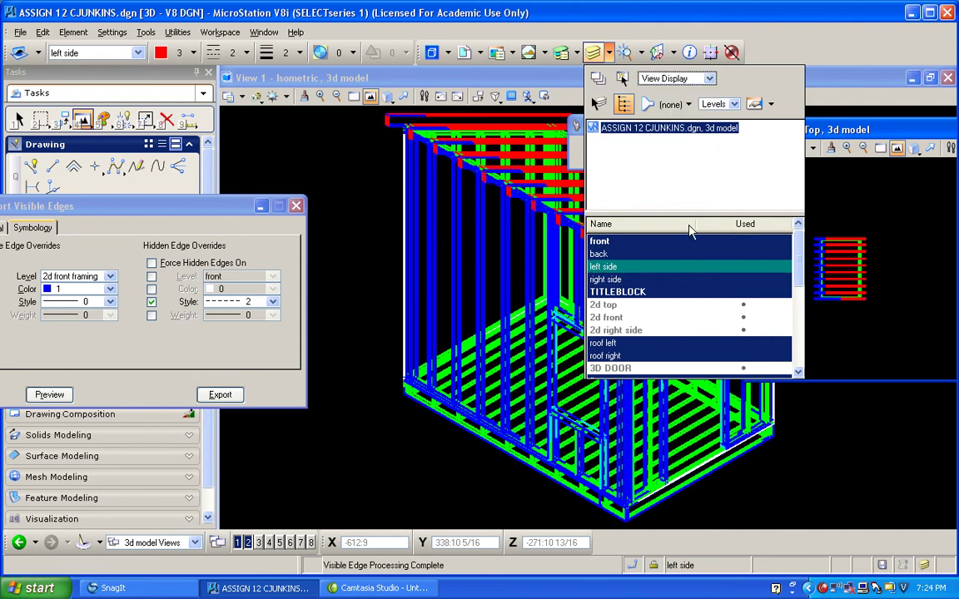
{"action": "left_click", "coordinate": [710, 78]}
{"action": "left_click", "coordinate": [681, 92]}
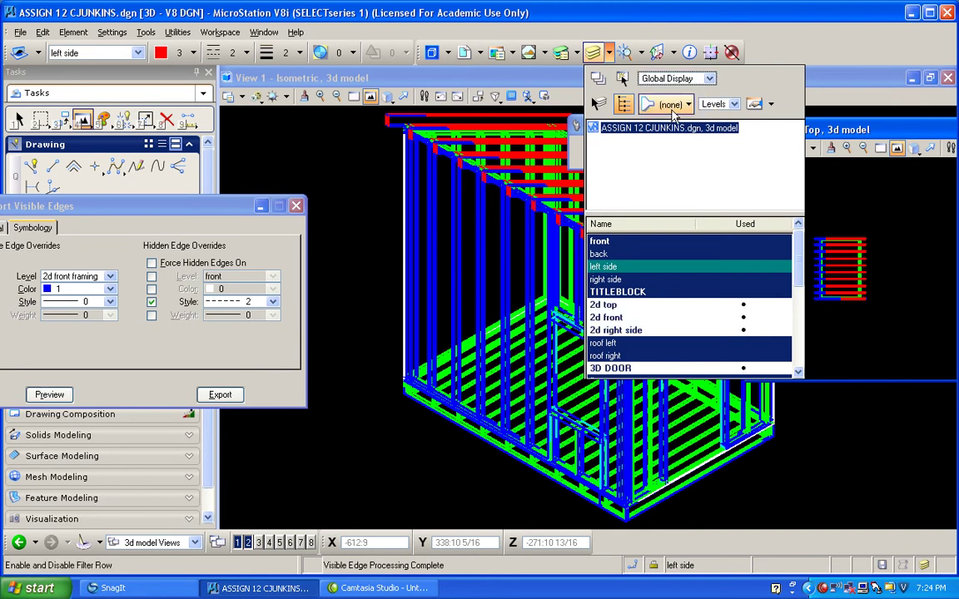
{"action": "right_click", "coordinate": [720, 320]}
{"action": "left_click", "coordinate": [748, 360]}
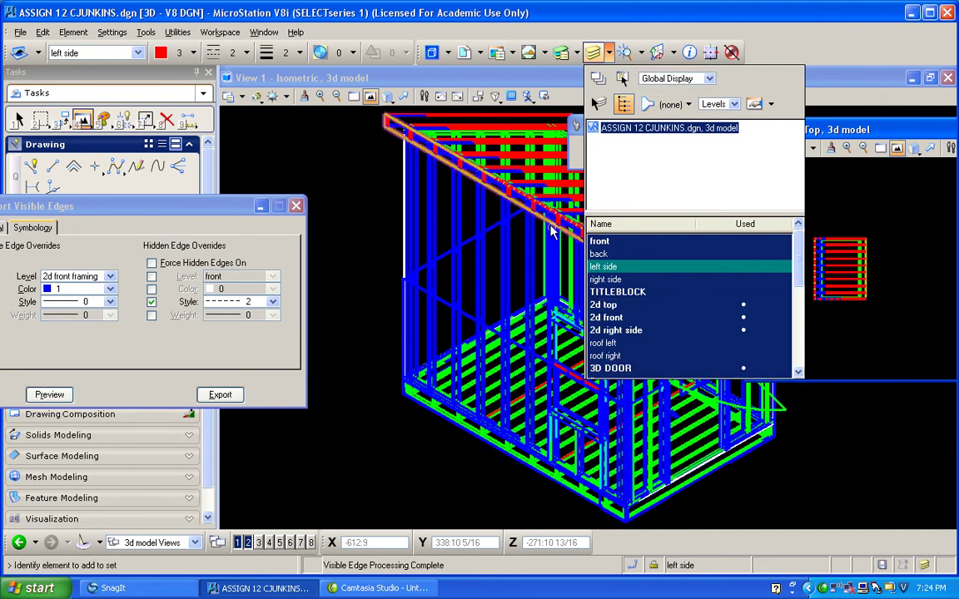
Turn off 2d top, front, right side, front framing and right framing levels, then refit View 1
{"action": "left_click", "coordinate": [615, 306]}
{"action": "left_click", "coordinate": [616, 318]}
{"action": "left_click", "coordinate": [662, 330]}
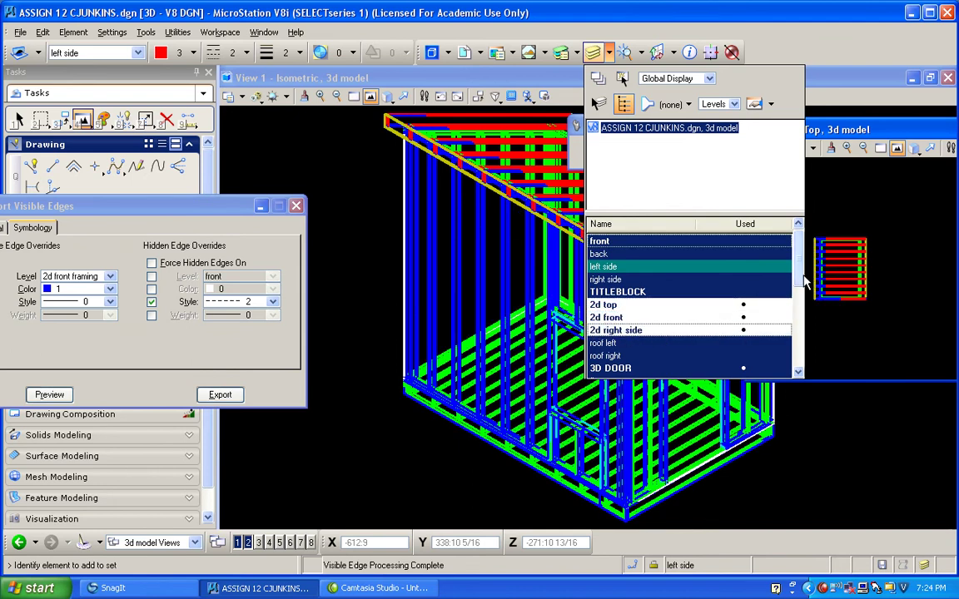
{"action": "scroll", "coordinate": [631, 328], "scroll_direction": "down", "scroll_amount": 5}
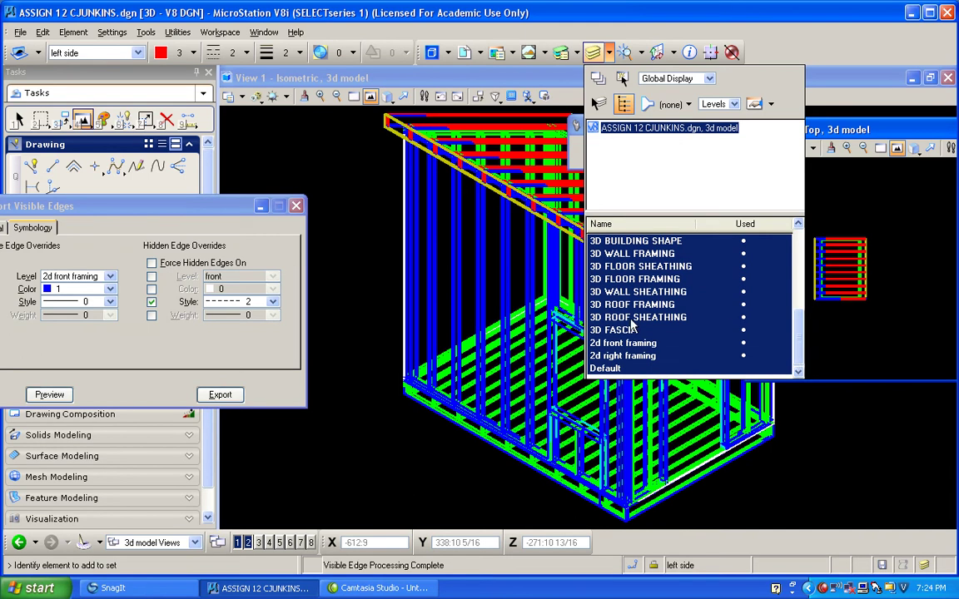
{"action": "left_click", "coordinate": [623, 343]}
{"action": "left_click", "coordinate": [623, 355]}
{"action": "left_click_drag", "start_coordinate": [801, 349], "coordinate": [802, 260]}
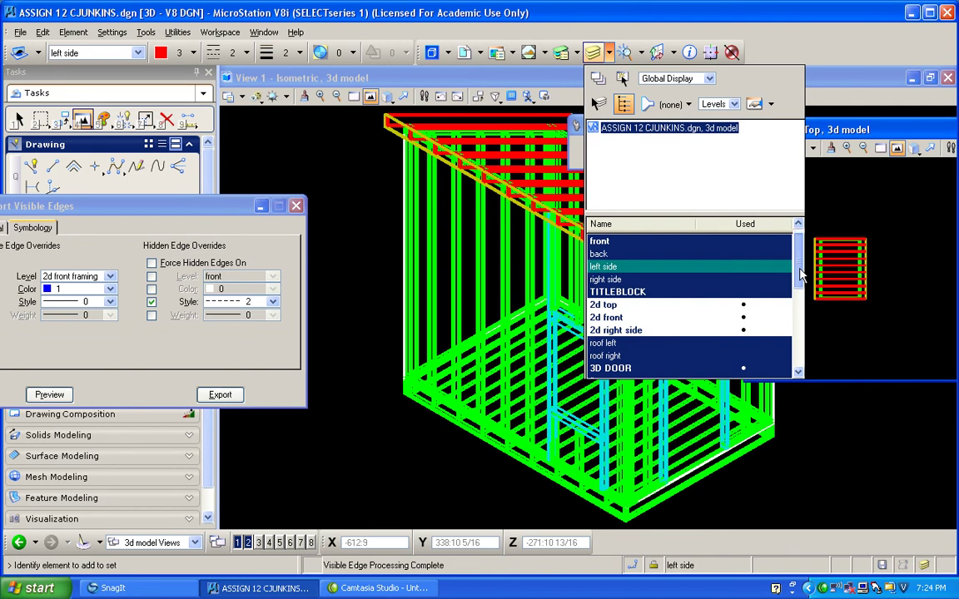
{"action": "left_click", "coordinate": [370, 96]}
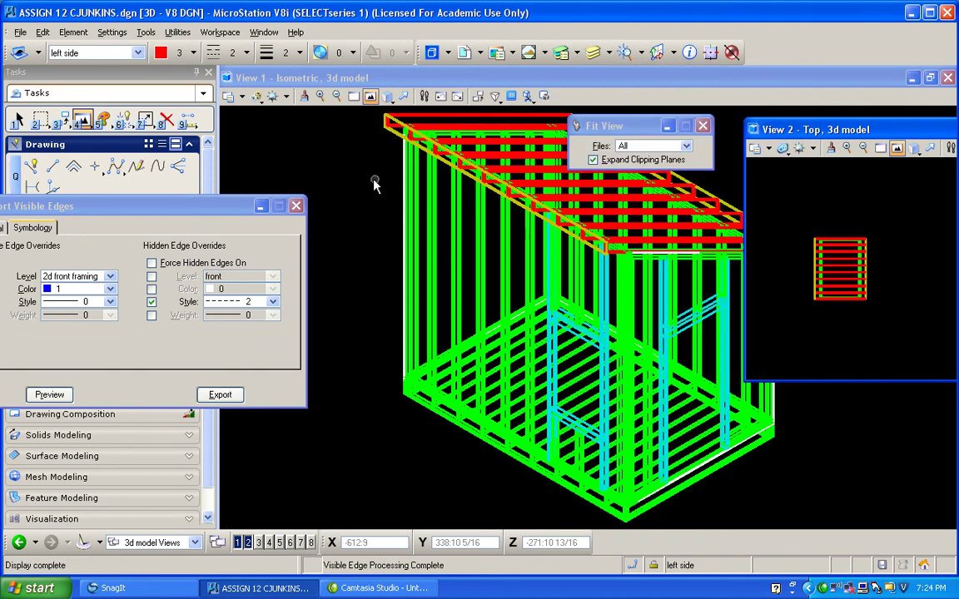
{"action": "left_click_drag", "start_coordinate": [953, 131], "coordinate": [753, 198]}
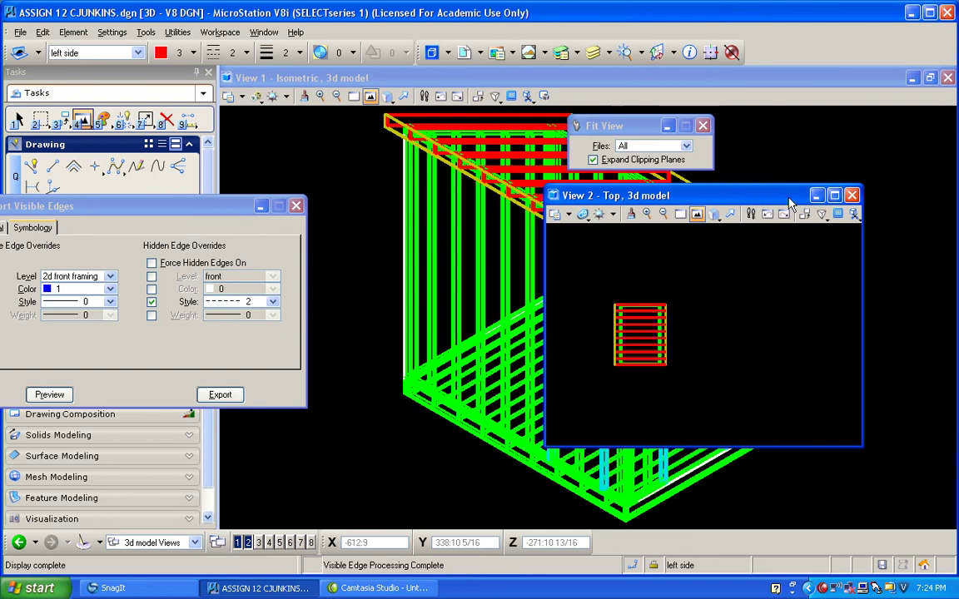
Close View 2 and freely rotate View 1 to a custom orientation
{"action": "left_click", "coordinate": [852, 196]}
{"action": "left_click", "coordinate": [388, 96]}
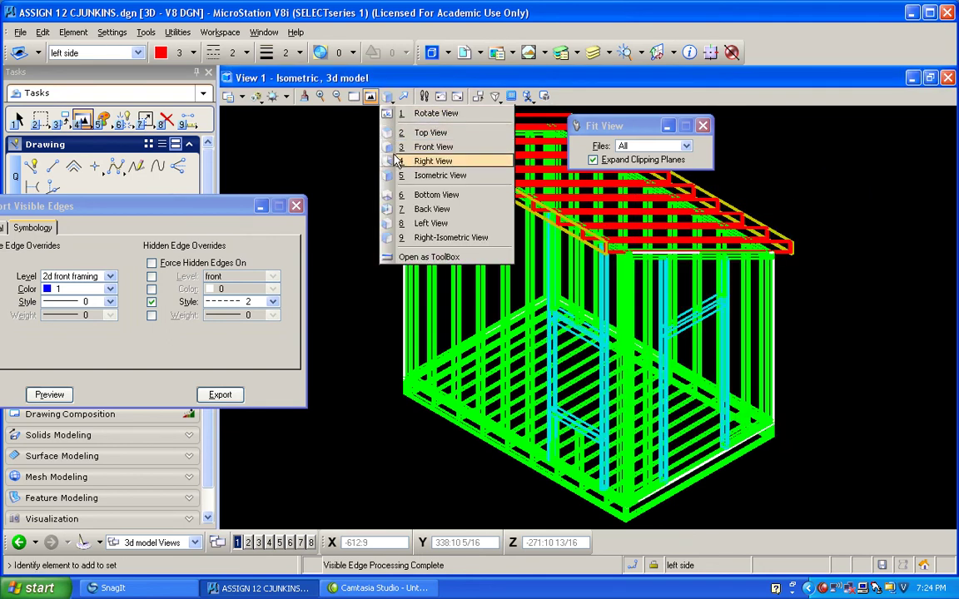
{"action": "left_click", "coordinate": [392, 113]}
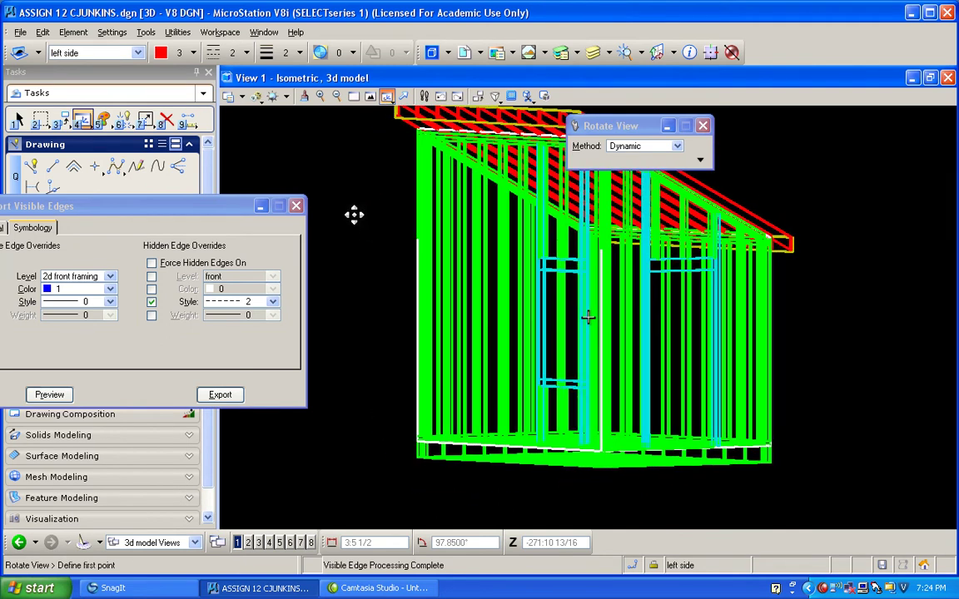
{"action": "left_click", "coordinate": [588, 317]}
Apply a perspective to View 1 and fit the whole shed model into it
{"action": "left_click", "coordinate": [494, 96]}
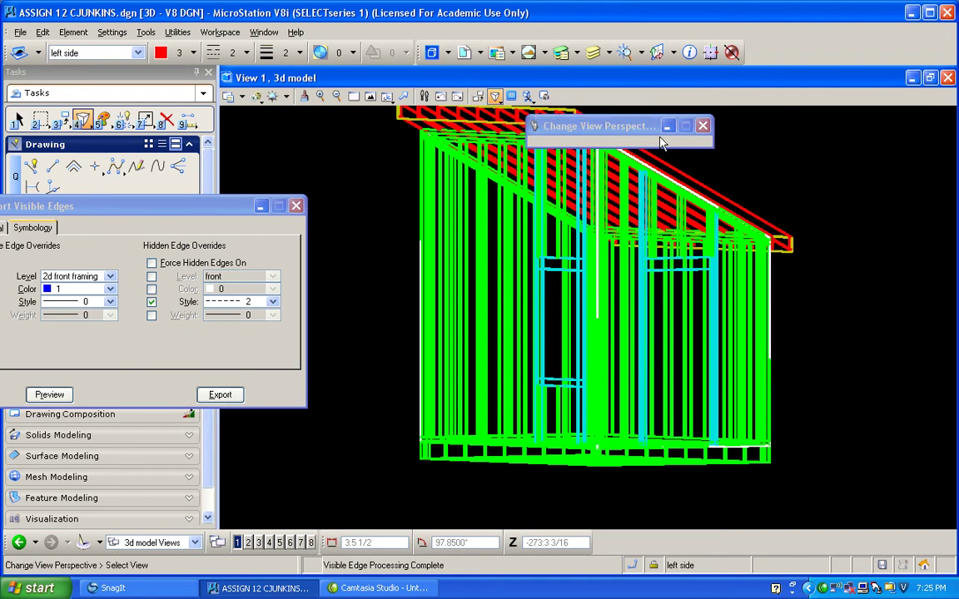
{"action": "left_click", "coordinate": [729, 174]}
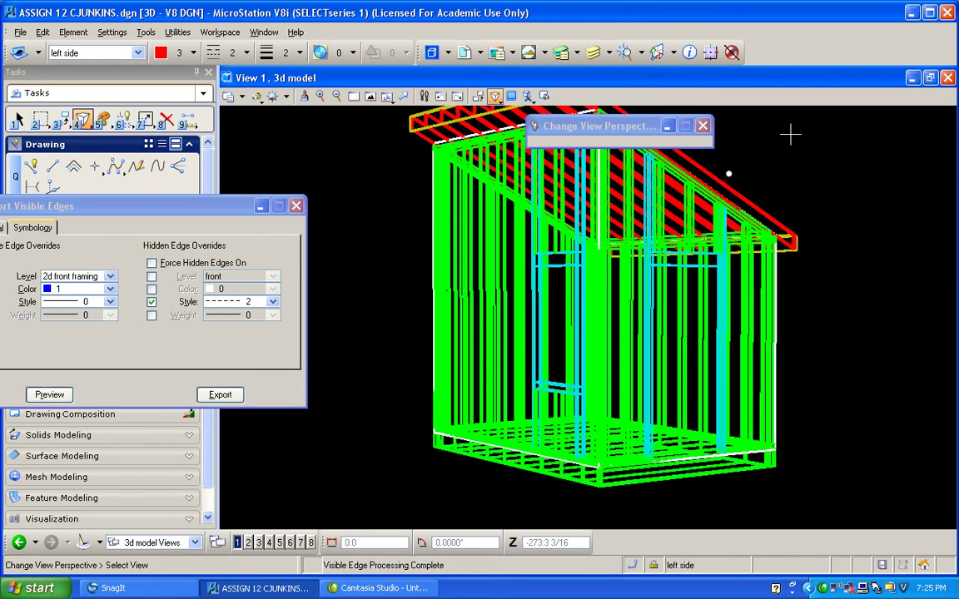
{"action": "left_click", "coordinate": [803, 133]}
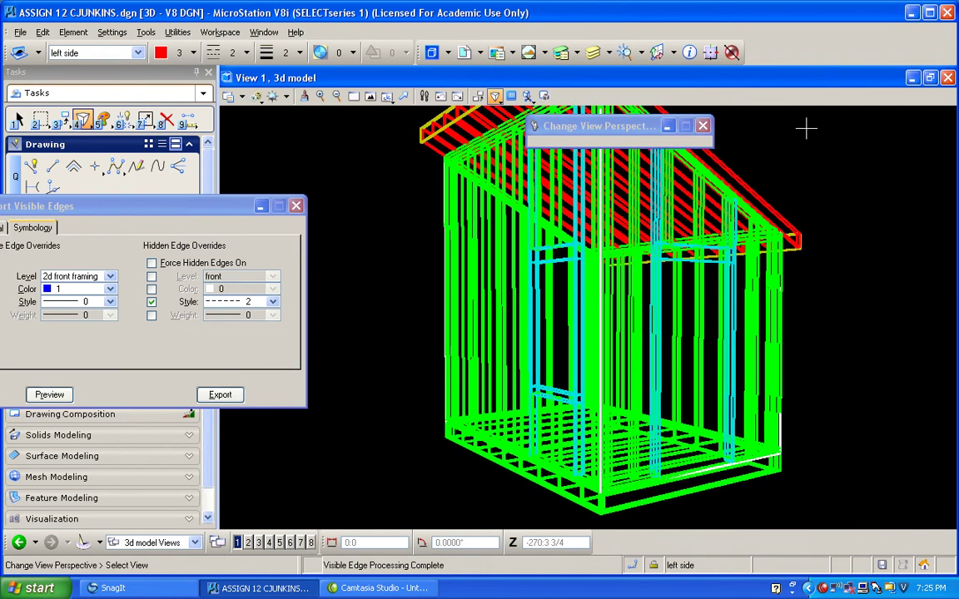
{"action": "left_click", "coordinate": [370, 96]}
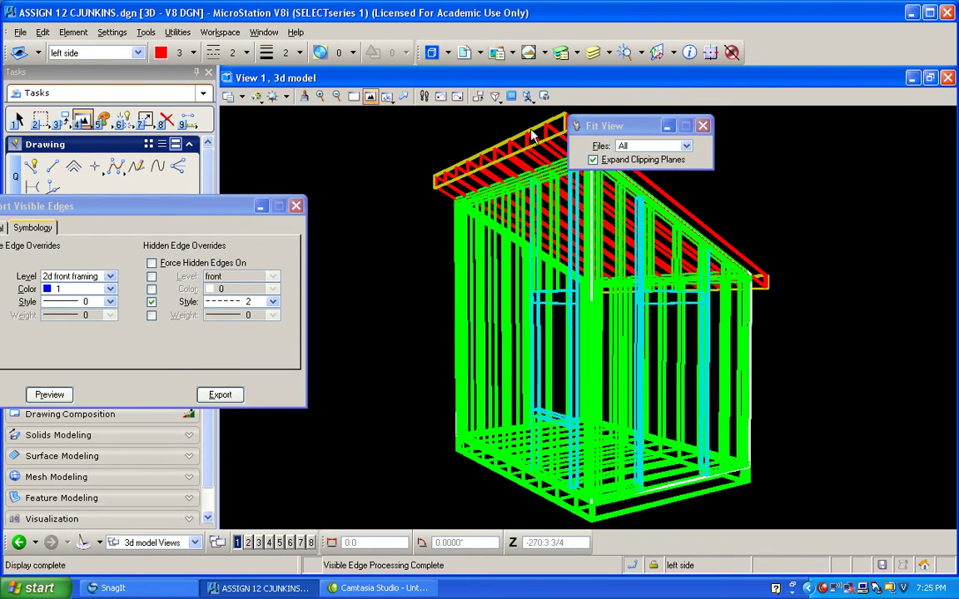
{"action": "left_click_drag", "start_coordinate": [604, 126], "coordinate": [777, 142]}
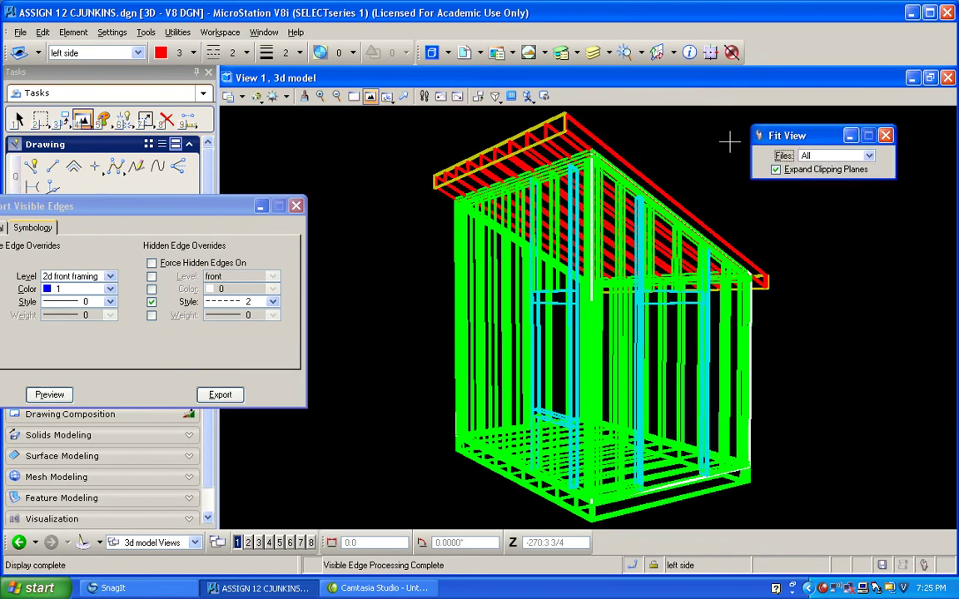
Turn off the 3D FASCIA level and refit the view
{"action": "left_click", "coordinate": [610, 52]}
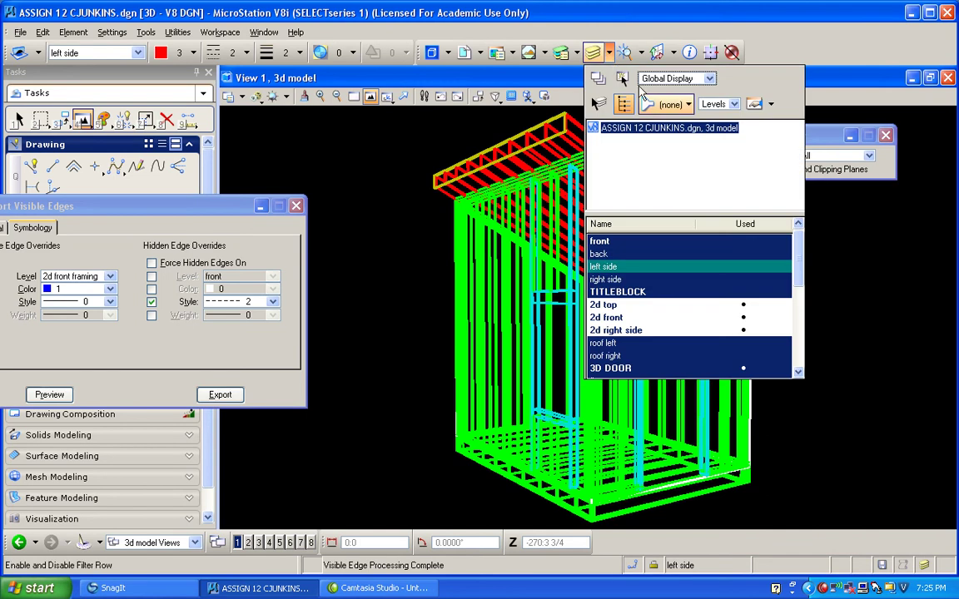
{"action": "scroll", "coordinate": [789, 297], "scroll_direction": "down", "scroll_amount": 6}
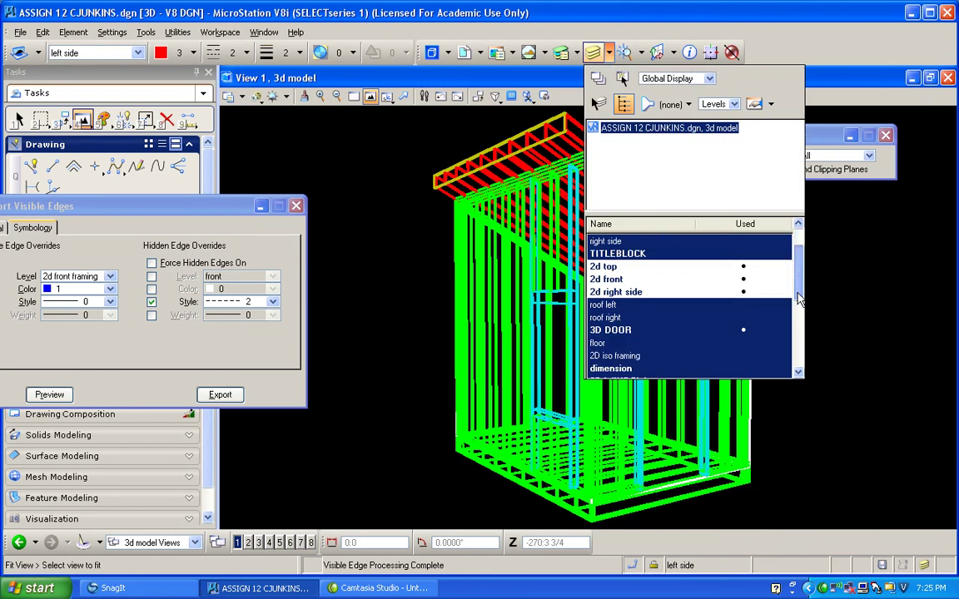
{"action": "left_click", "coordinate": [594, 328]}
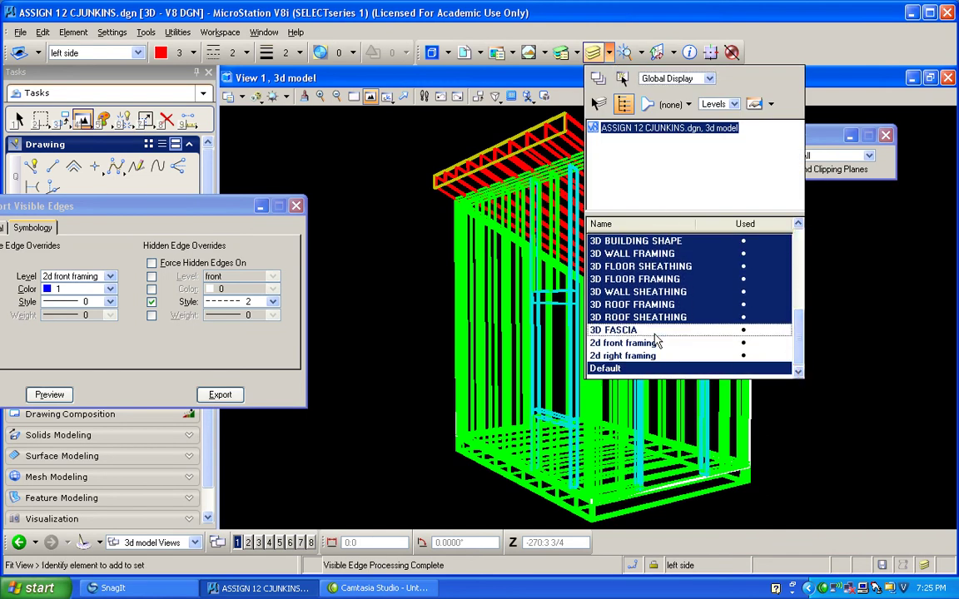
{"action": "left_click", "coordinate": [648, 311]}
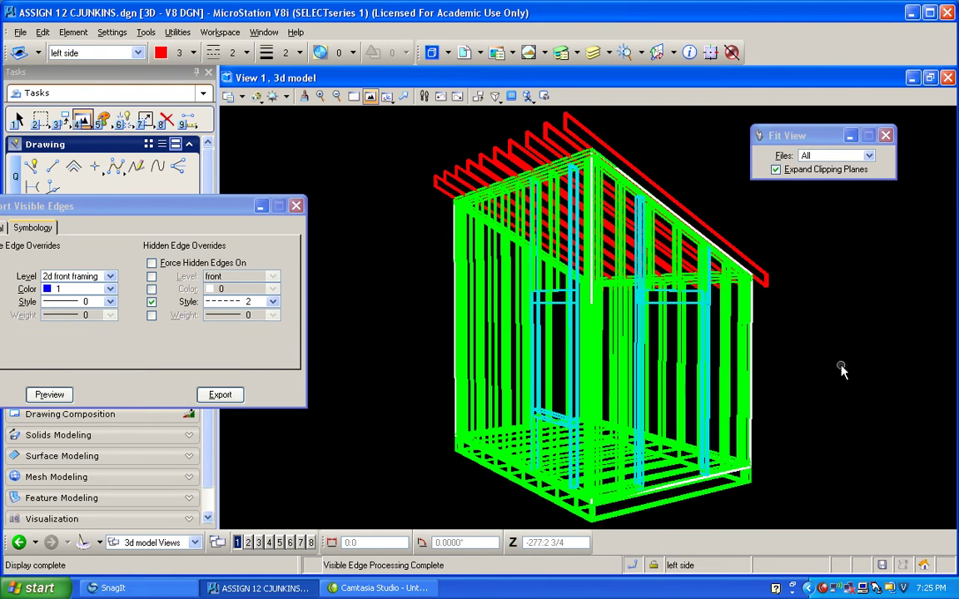
Hide the 3D FLOOR SHEATHING and 3D ROOF SHEATHING levels and switch level display to View Display
{"action": "left_click", "coordinate": [592, 51]}
{"action": "left_click_drag", "start_coordinate": [797, 281], "coordinate": [802, 337]}
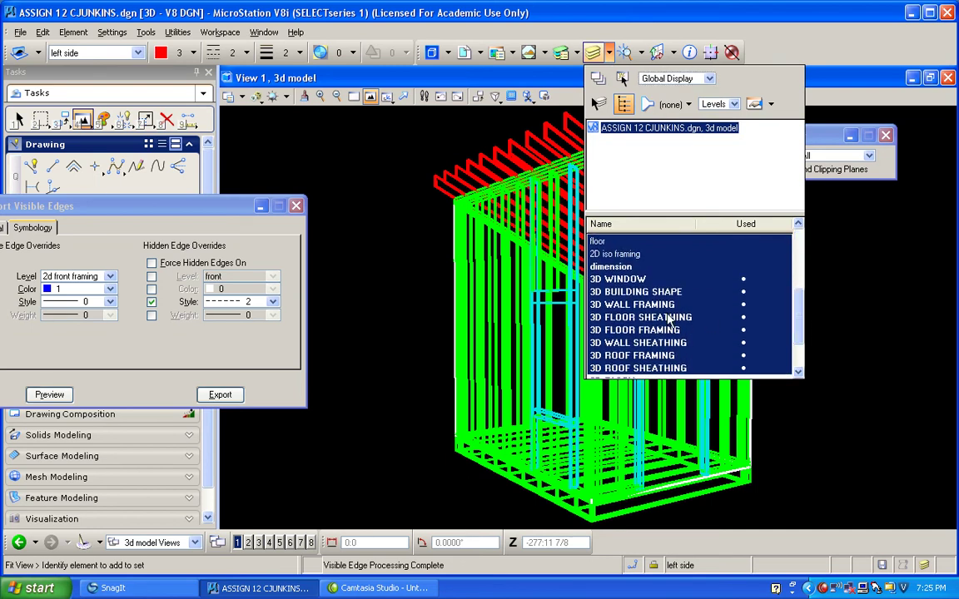
{"action": "left_click", "coordinate": [641, 317]}
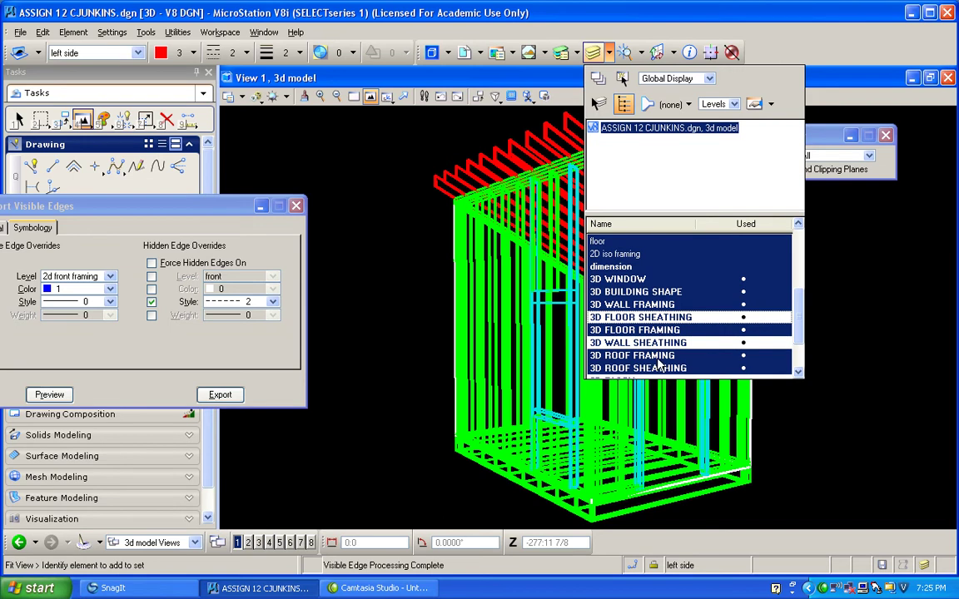
{"action": "left_click", "coordinate": [710, 366]}
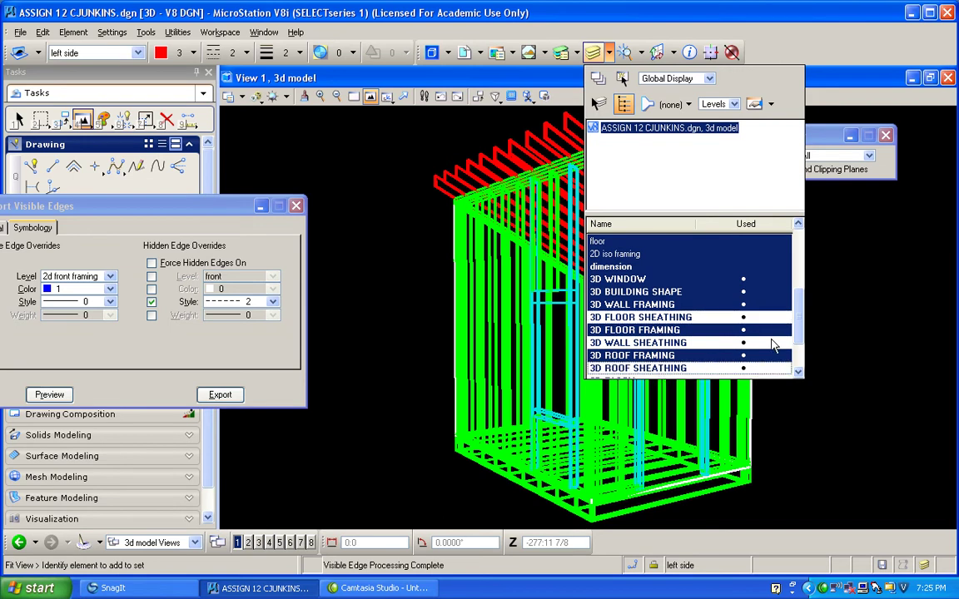
{"action": "left_click", "coordinate": [709, 79]}
{"action": "left_click", "coordinate": [703, 86]}
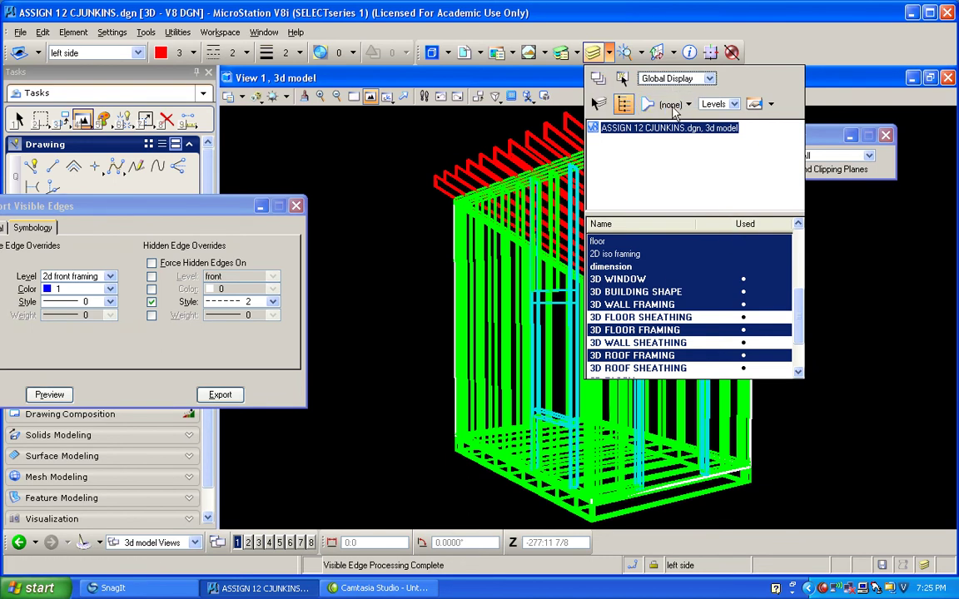
{"action": "left_click", "coordinate": [678, 78]}
{"action": "left_click", "coordinate": [666, 65]}
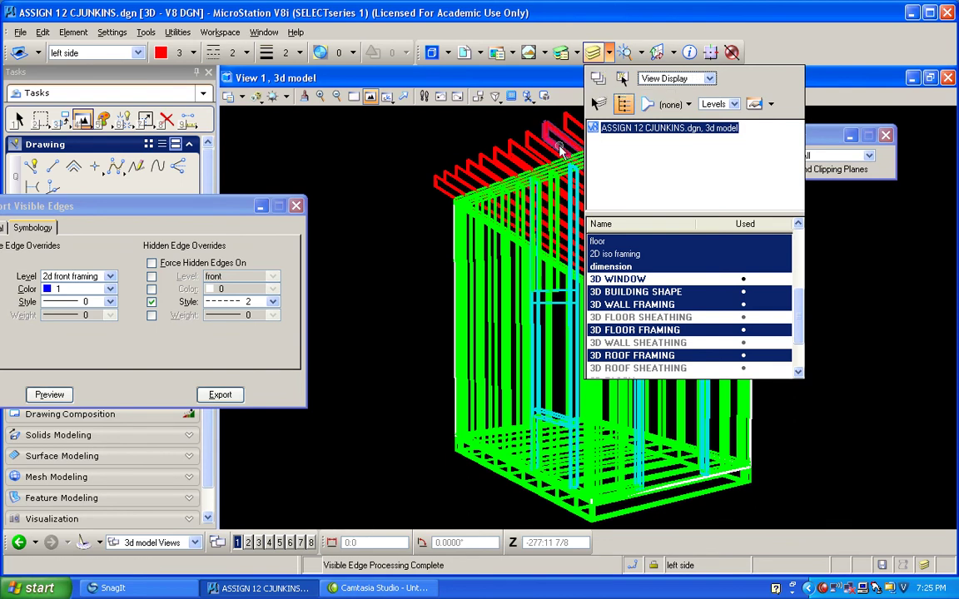
{"action": "left_click", "coordinate": [355, 96]}
{"action": "left_click", "coordinate": [272, 97]}
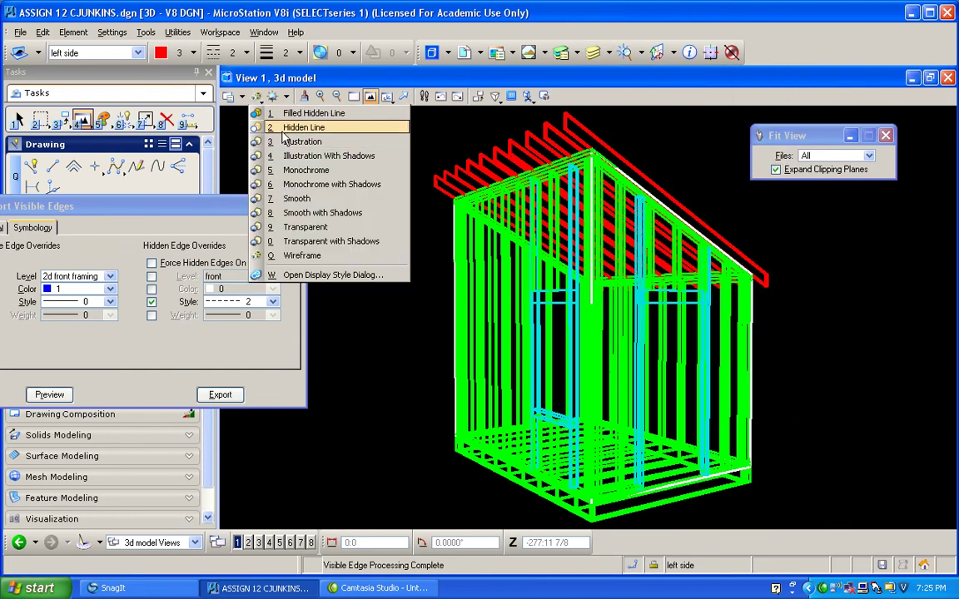
Render View 1 as Illustration With Shadows and turn off the 3D BUILDING SHAPE level
{"action": "left_click", "coordinate": [300, 155]}
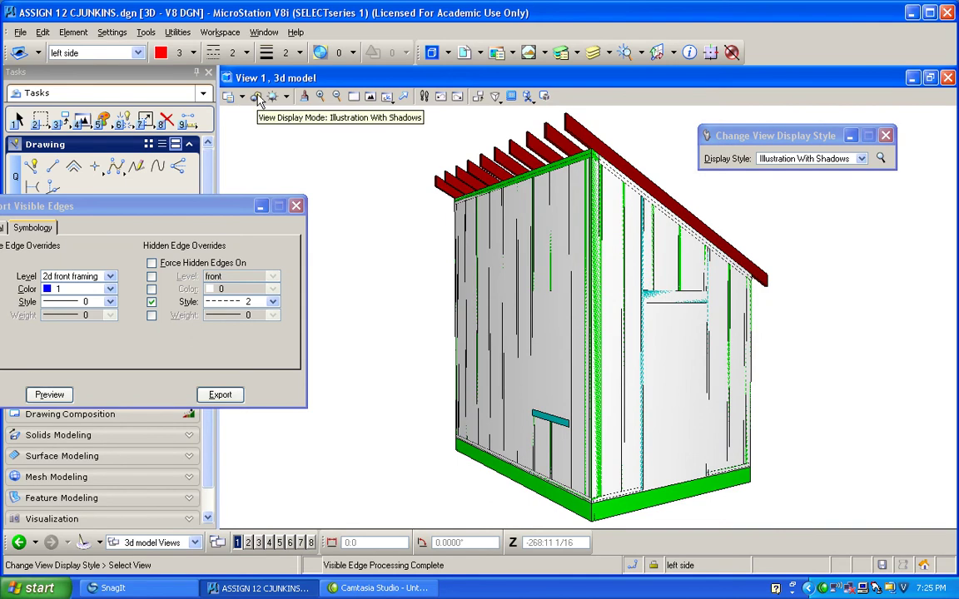
{"action": "left_click", "coordinate": [593, 52]}
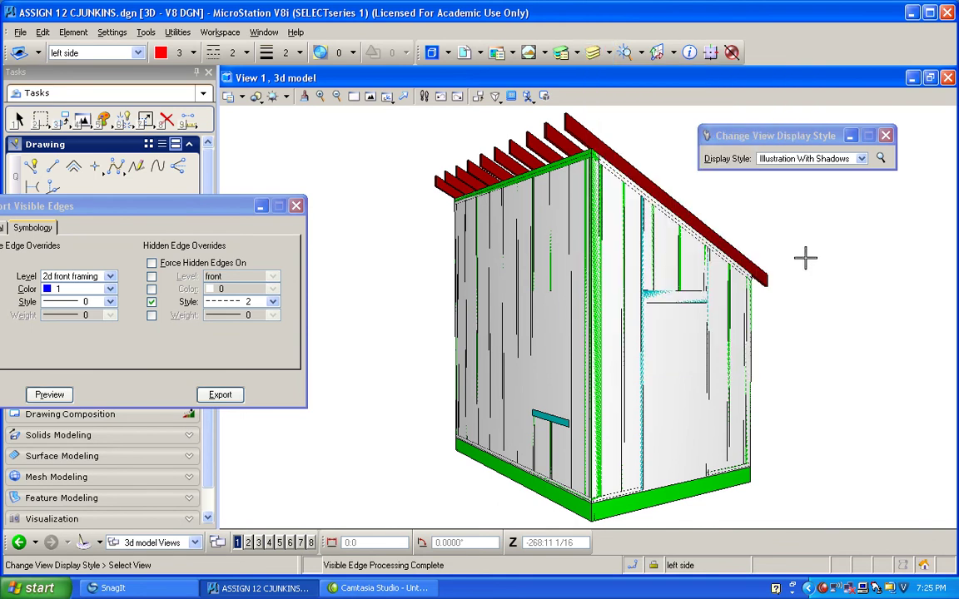
{"action": "left_click", "coordinate": [610, 53]}
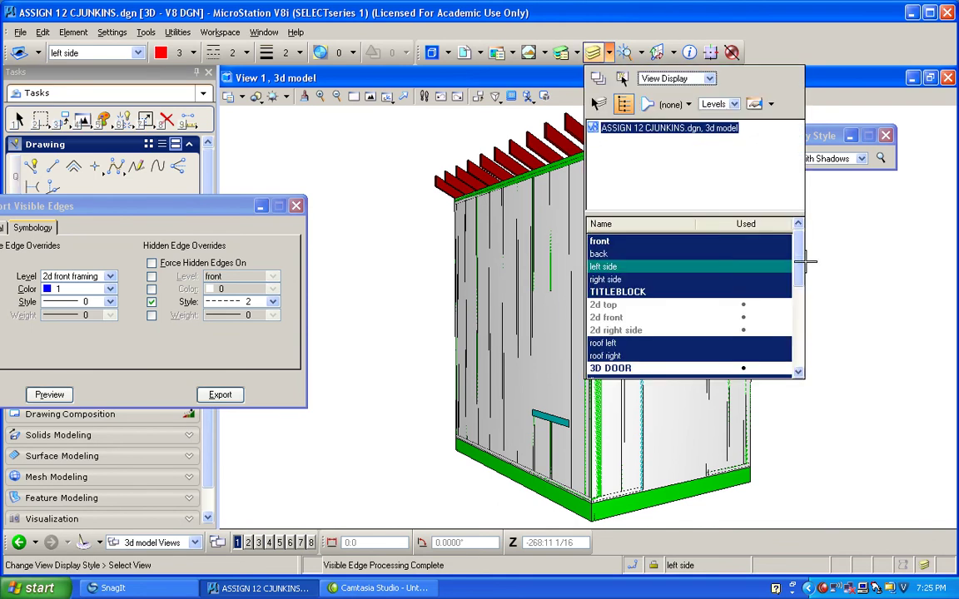
{"action": "left_click_drag", "start_coordinate": [798, 261], "coordinate": [808, 327]}
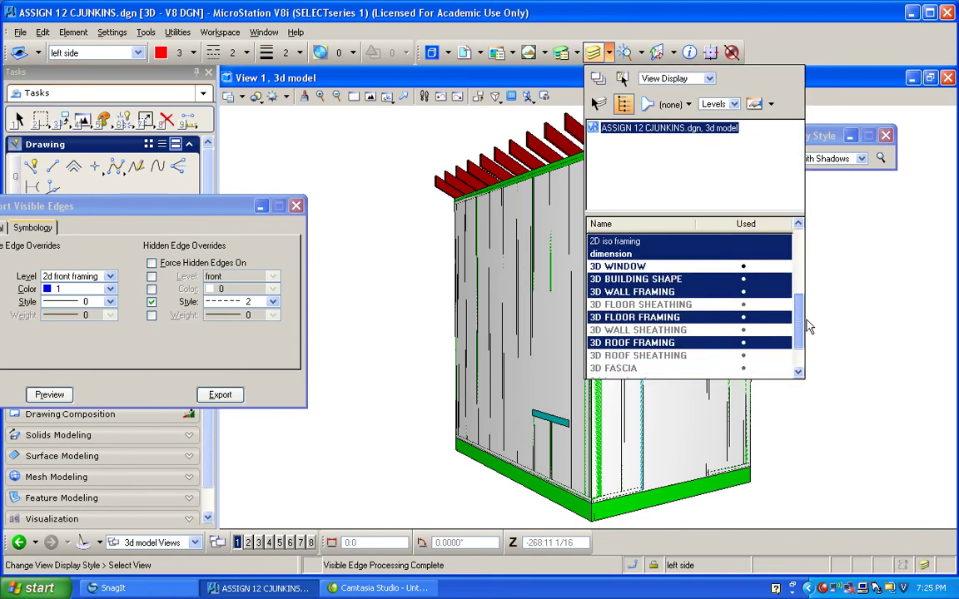
{"action": "left_click", "coordinate": [650, 279]}
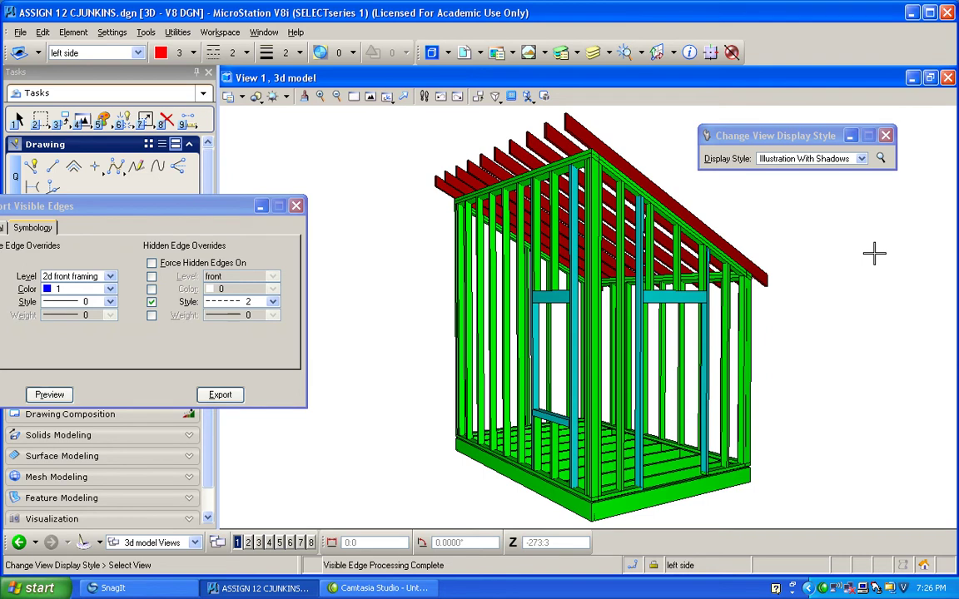
Orbit the shed slightly, delete the 'perspective' saved view, and save a new one as 'framing perspective'
{"action": "left_click", "coordinate": [386, 96]}
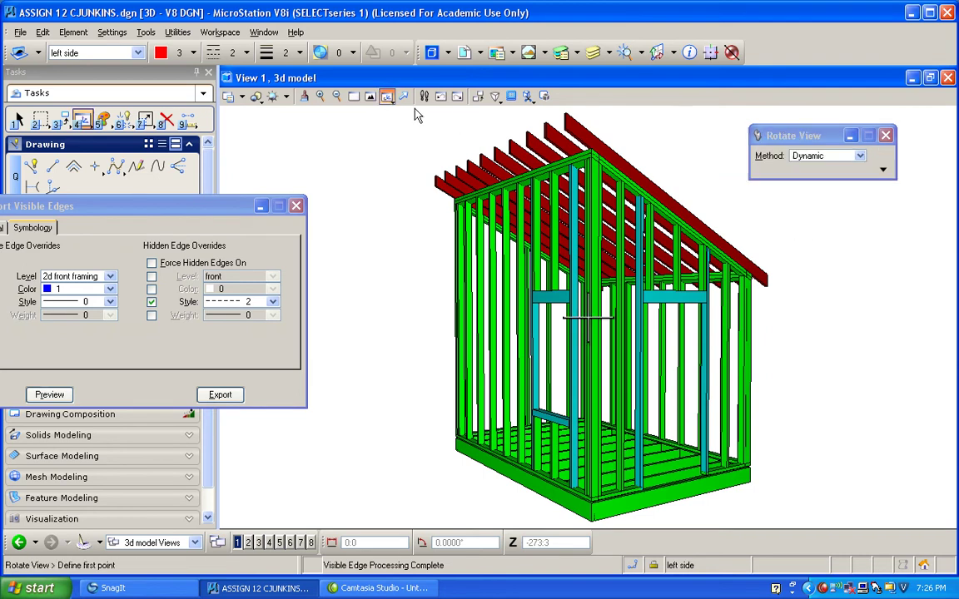
{"action": "left_click", "coordinate": [729, 214]}
{"action": "left_click", "coordinate": [766, 213]}
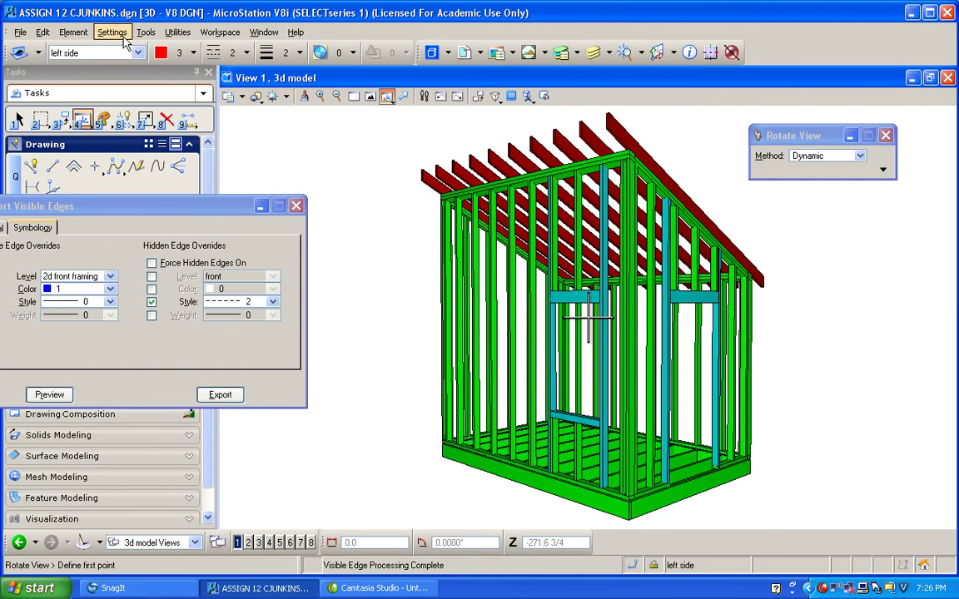
{"action": "left_click", "coordinate": [177, 33]}
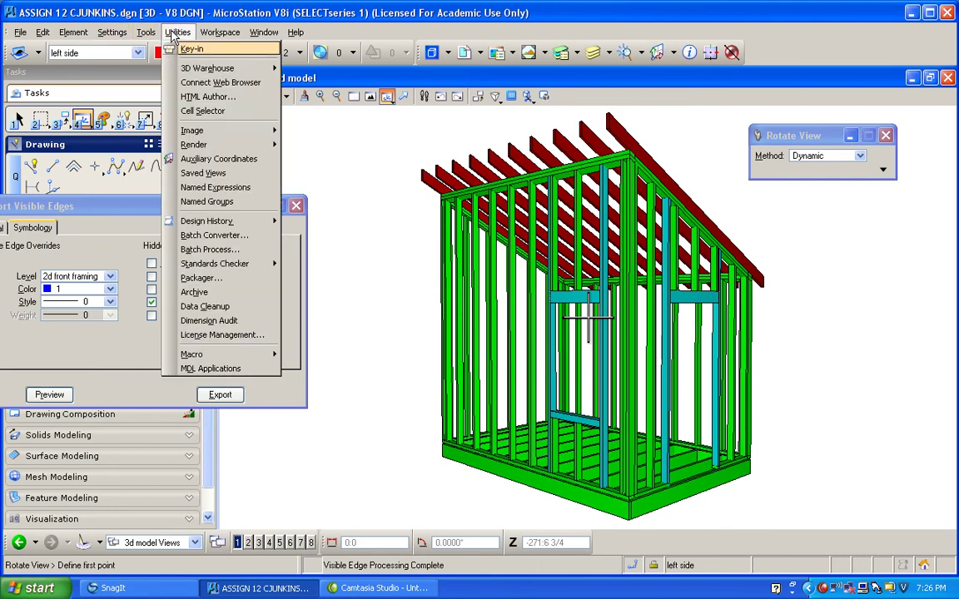
{"action": "left_click", "coordinate": [193, 172]}
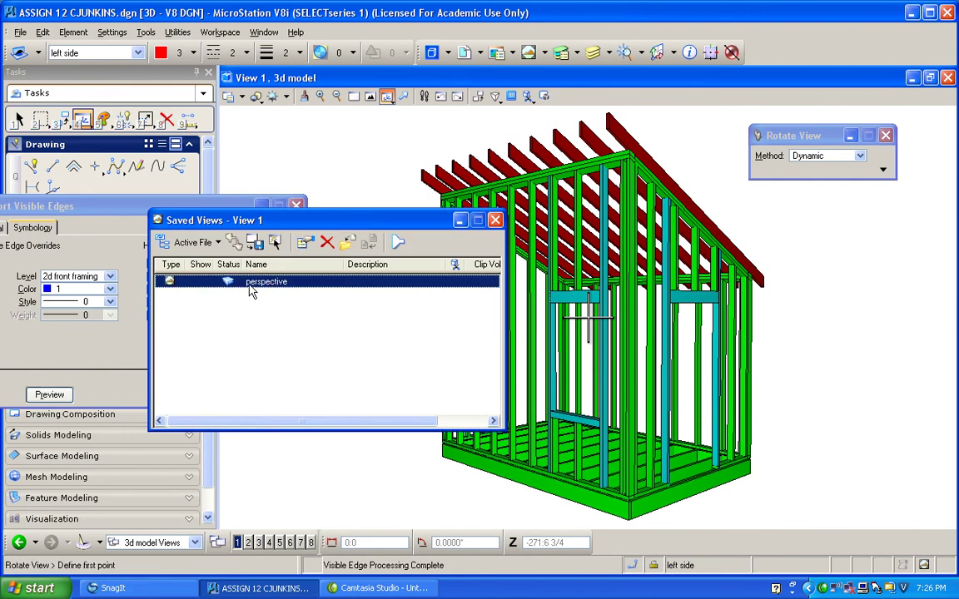
{"action": "left_click", "coordinate": [326, 242]}
{"action": "left_click", "coordinate": [234, 243]}
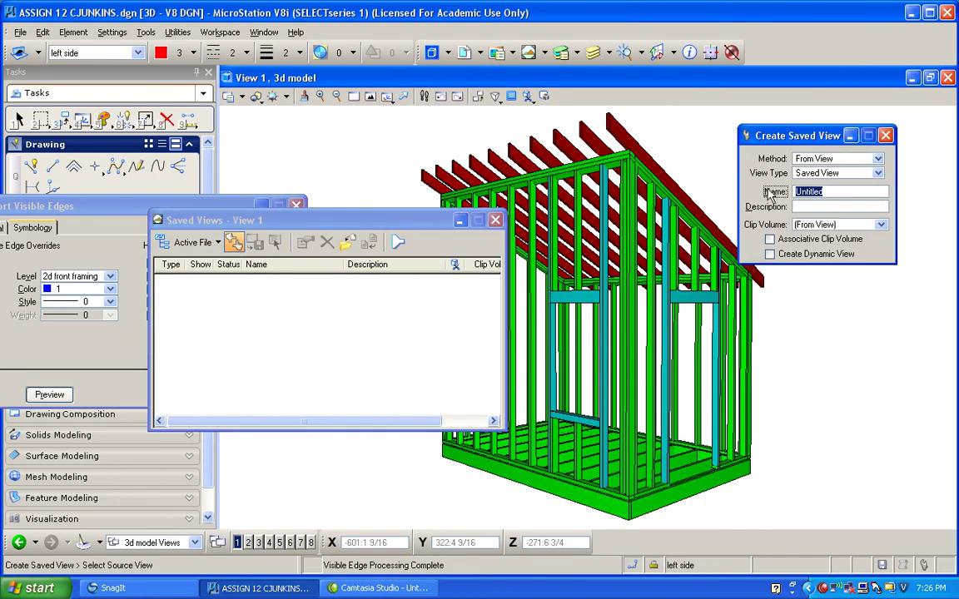
{"action": "type", "text": "framing perspectiv"}
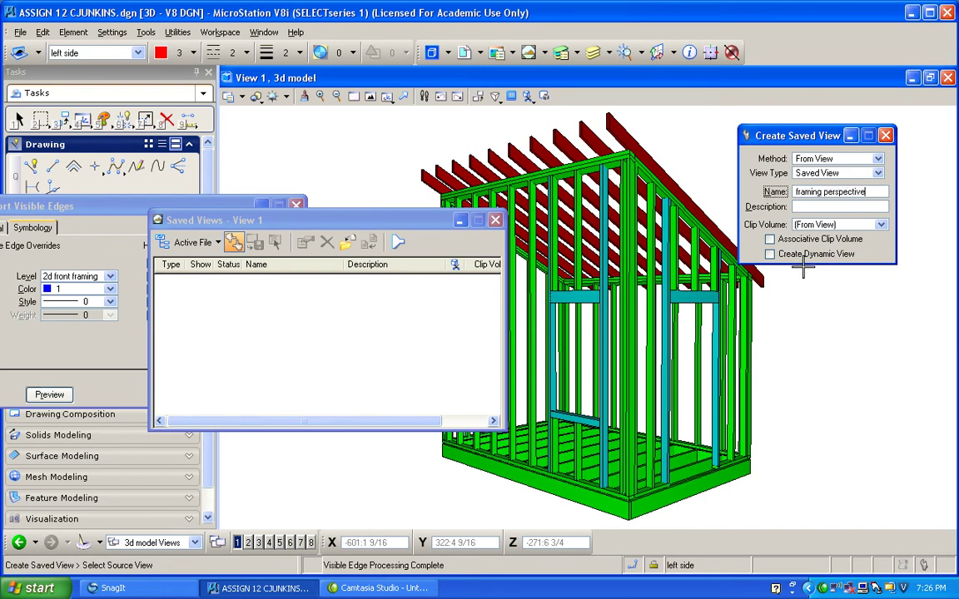
{"action": "left_click", "coordinate": [785, 293]}
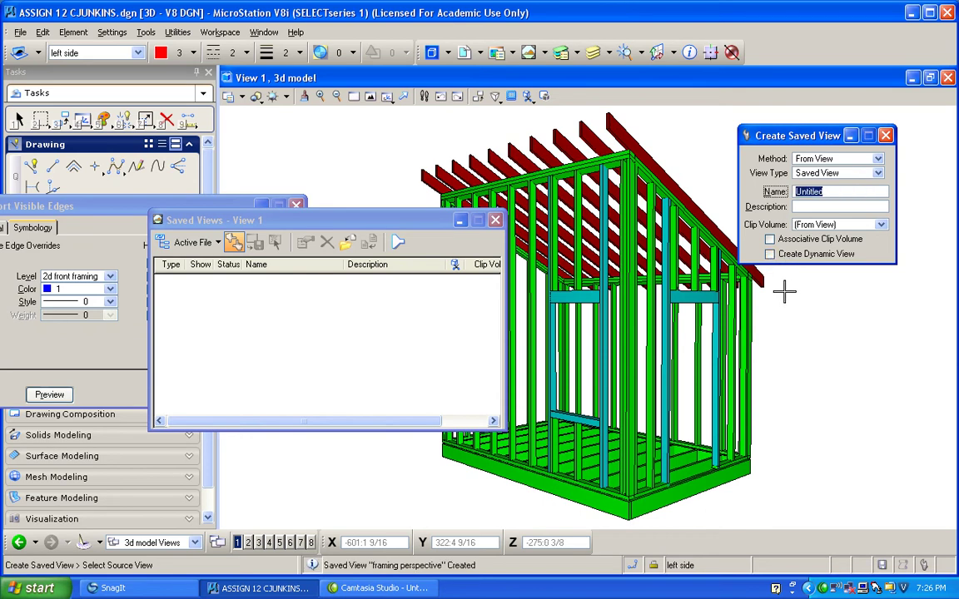
{"action": "left_click", "coordinate": [494, 221]}
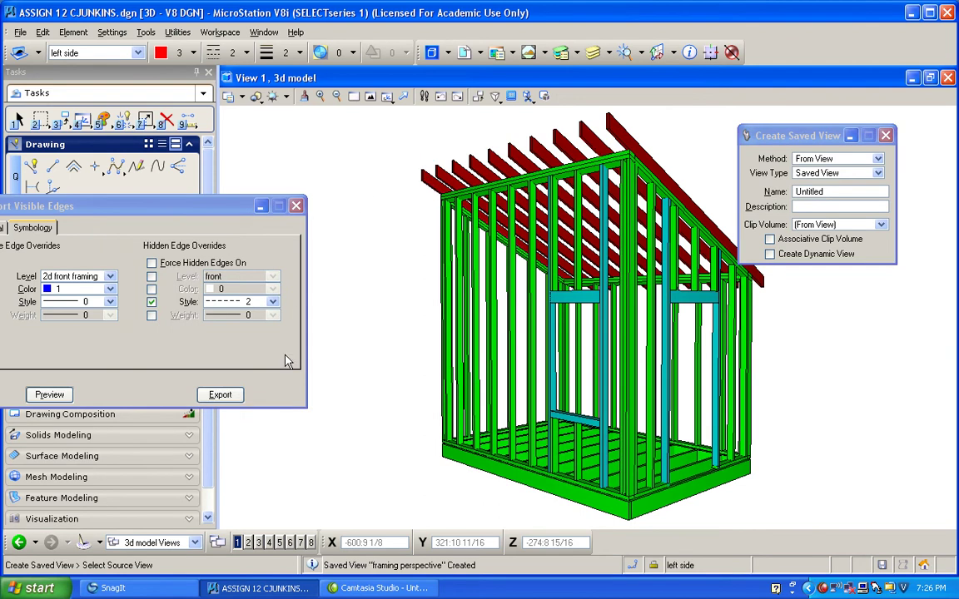
{"action": "left_click", "coordinate": [193, 543]}
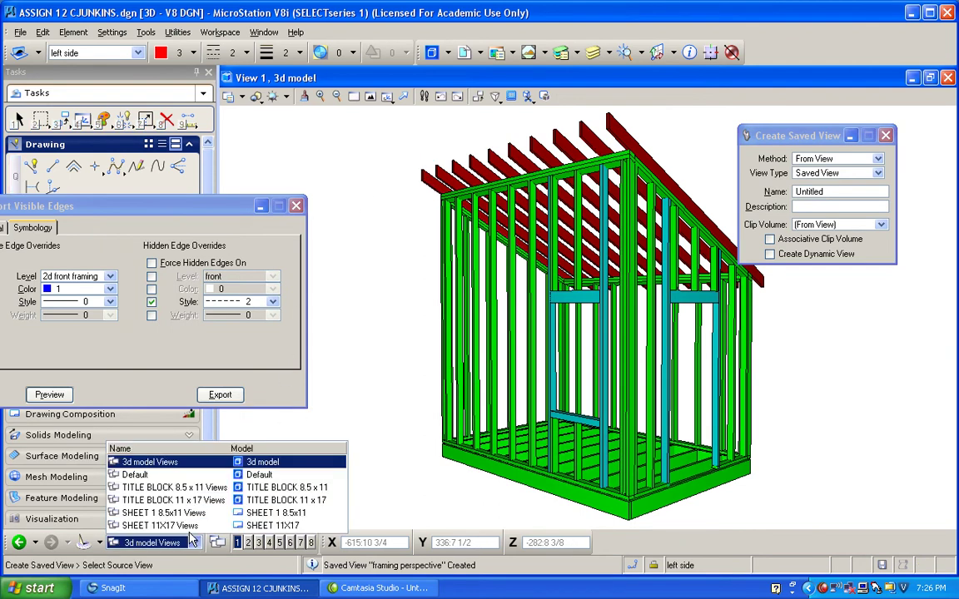
{"action": "left_click", "coordinate": [159, 525]}
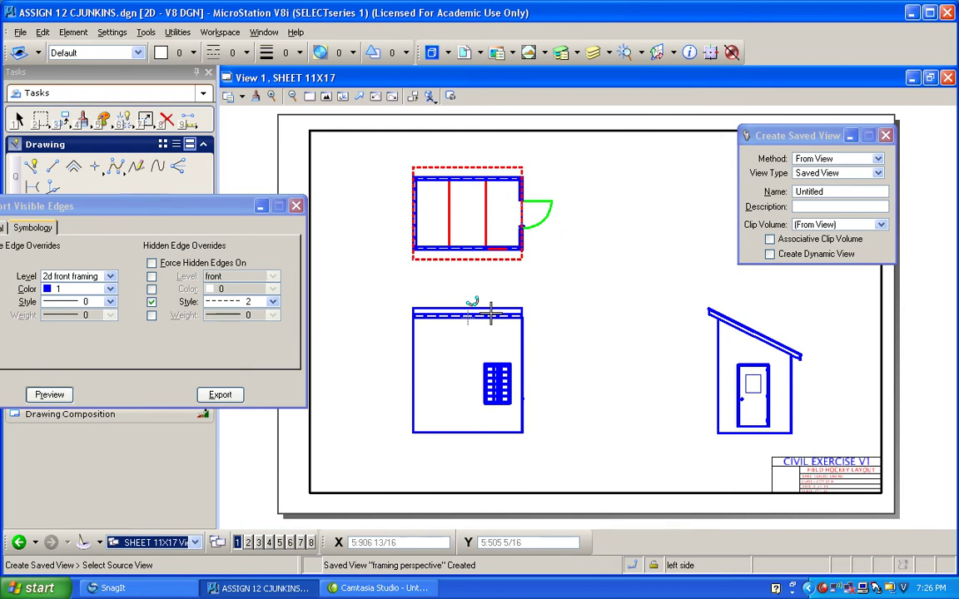
{"action": "left_click", "coordinate": [433, 53]}
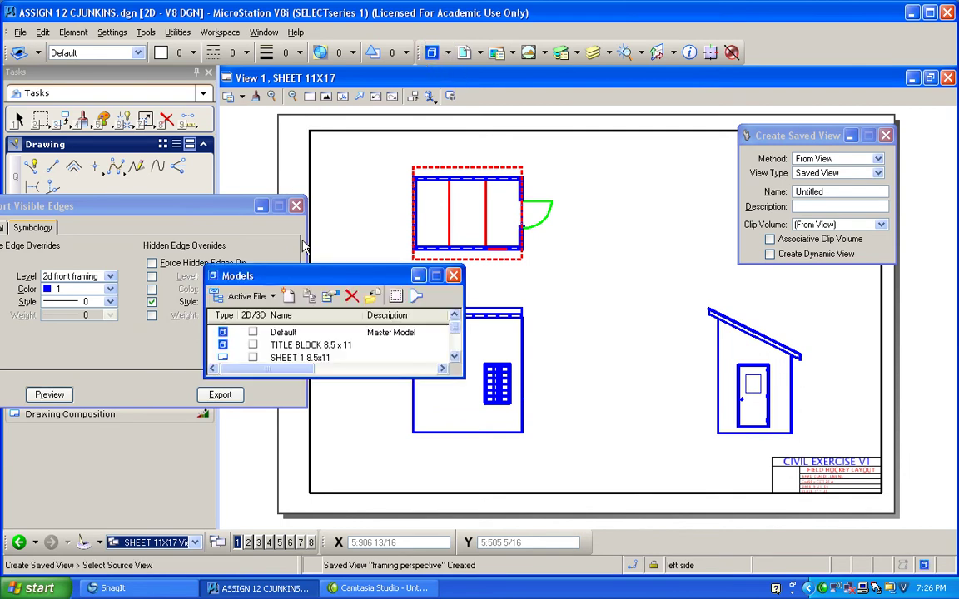
{"action": "mouse_move", "coordinate": [321, 277]}
{"action": "left_mouse_down"}
{"action": "mouse_move", "coordinate": [458, 210]}
{"action": "mouse_move", "coordinate": [459, 189]}
{"action": "left_mouse_up"}
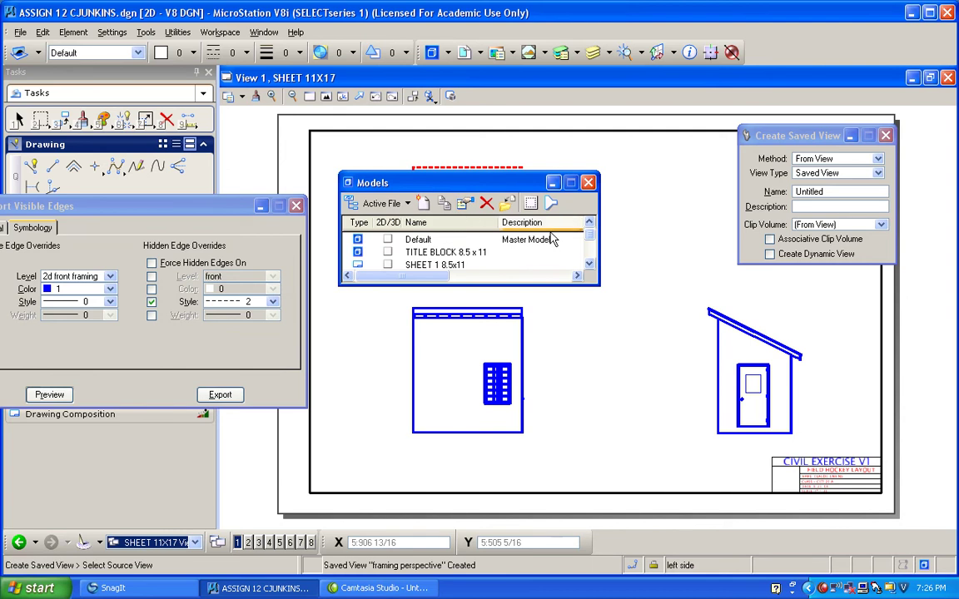
{"action": "left_click", "coordinate": [589, 183]}
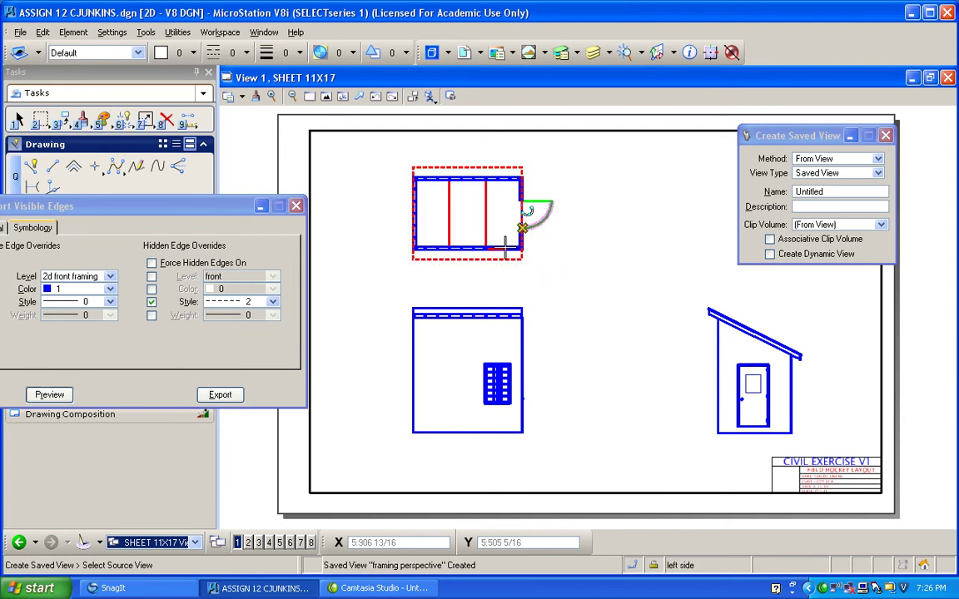
{"action": "left_click", "coordinate": [175, 541]}
{"action": "left_click", "coordinate": [175, 462]}
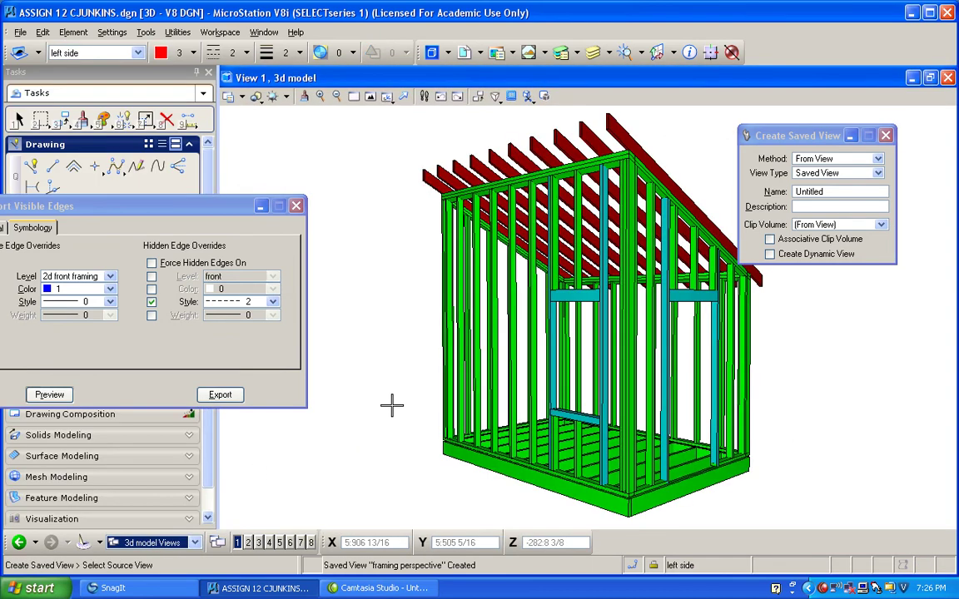
{"action": "left_click_drag", "start_coordinate": [225, 197], "coordinate": [333, 167]}
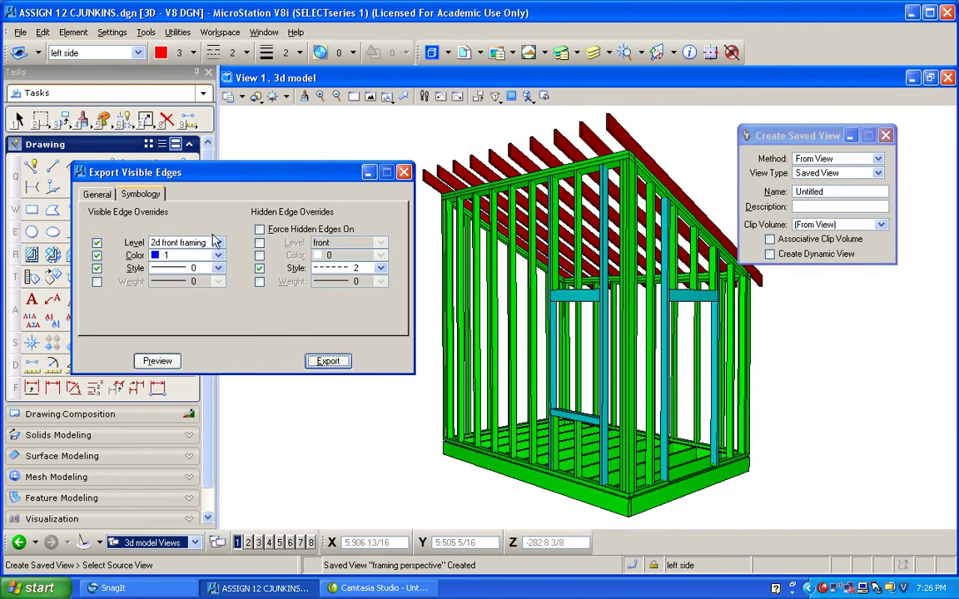
Put the visible edges on level 2D iso framing, preview and export them, then close the dialog
{"action": "left_click", "coordinate": [219, 244]}
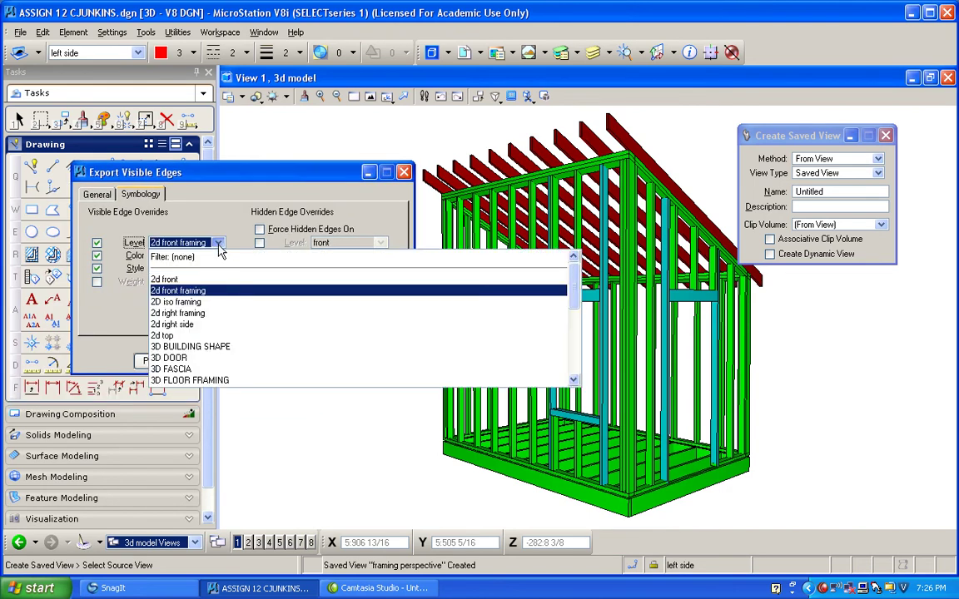
{"action": "left_click", "coordinate": [236, 303]}
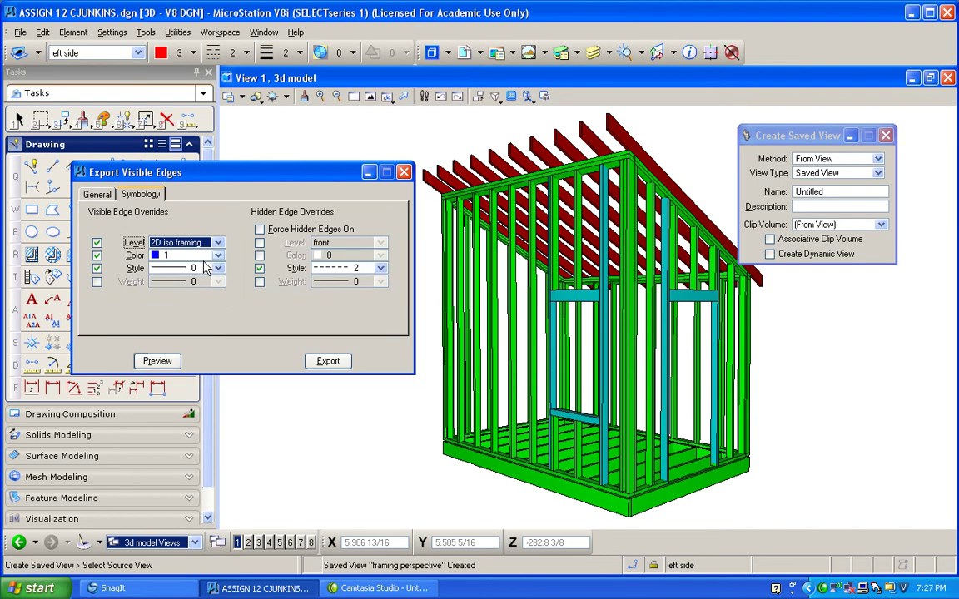
{"action": "left_click", "coordinate": [157, 361]}
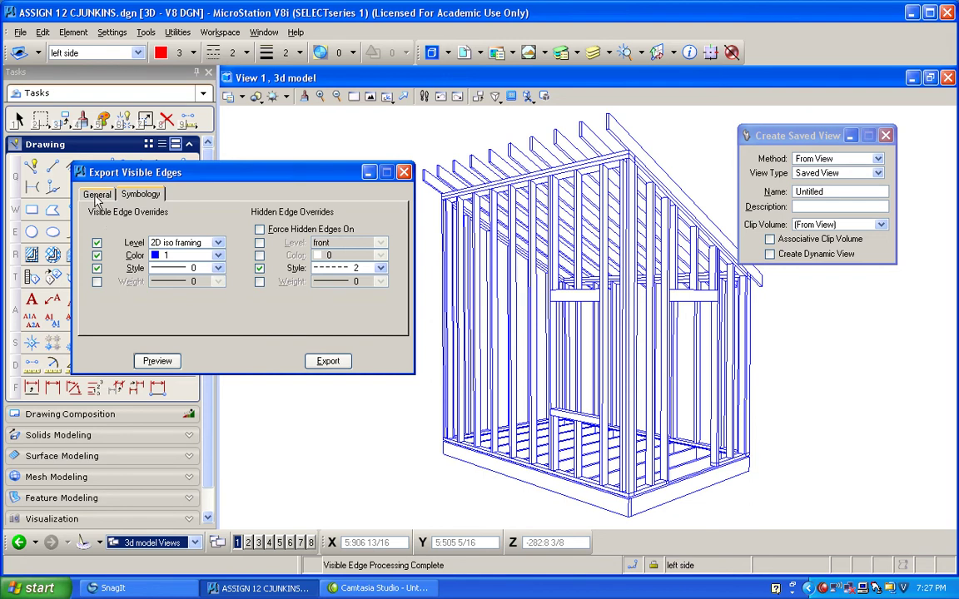
{"action": "left_click", "coordinate": [328, 361]}
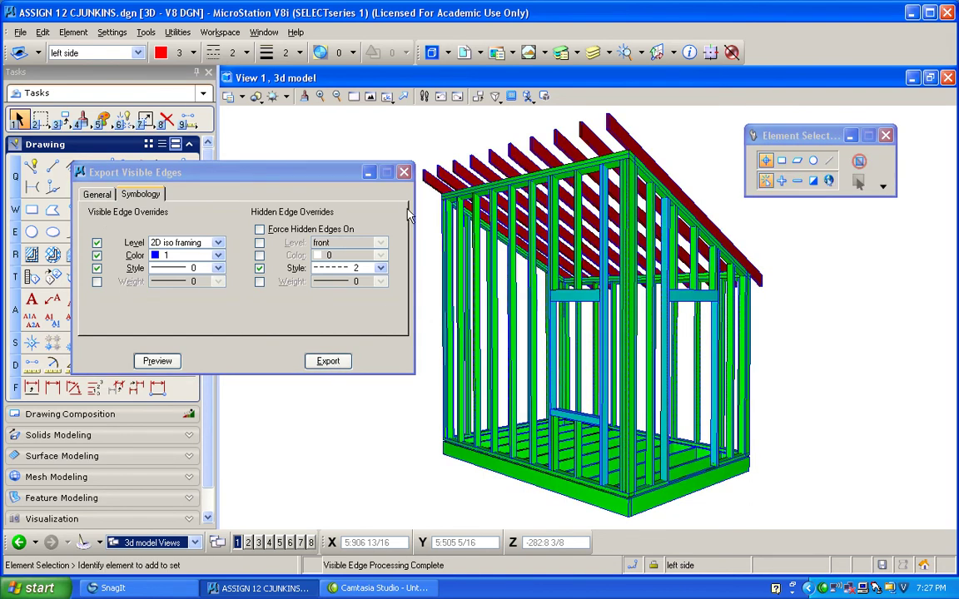
{"action": "left_click", "coordinate": [405, 173]}
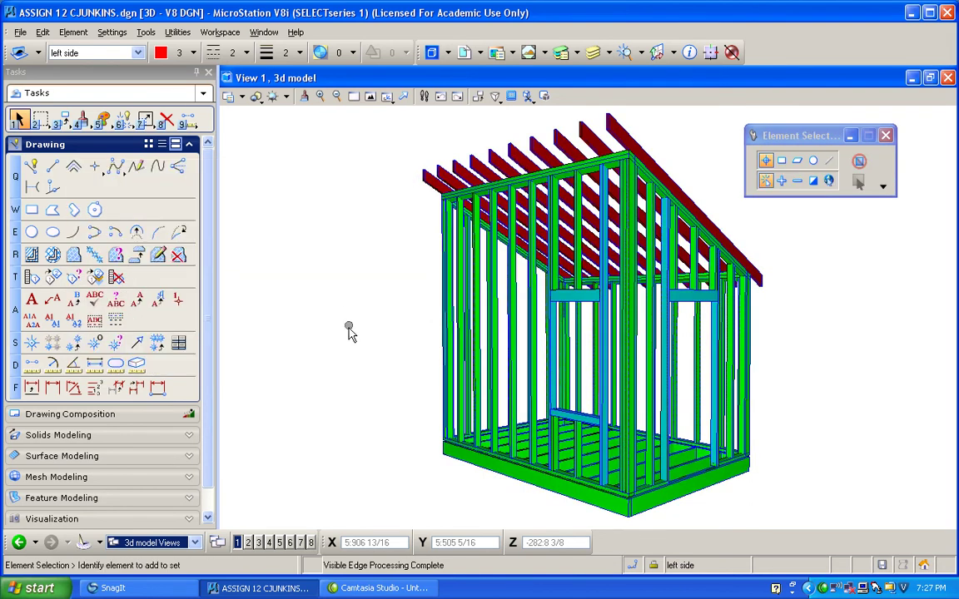
Turn all levels on in View 1, then switch to Global Display and turn all levels on again
{"action": "left_click", "coordinate": [593, 52]}
{"action": "right_click", "coordinate": [710, 318]}
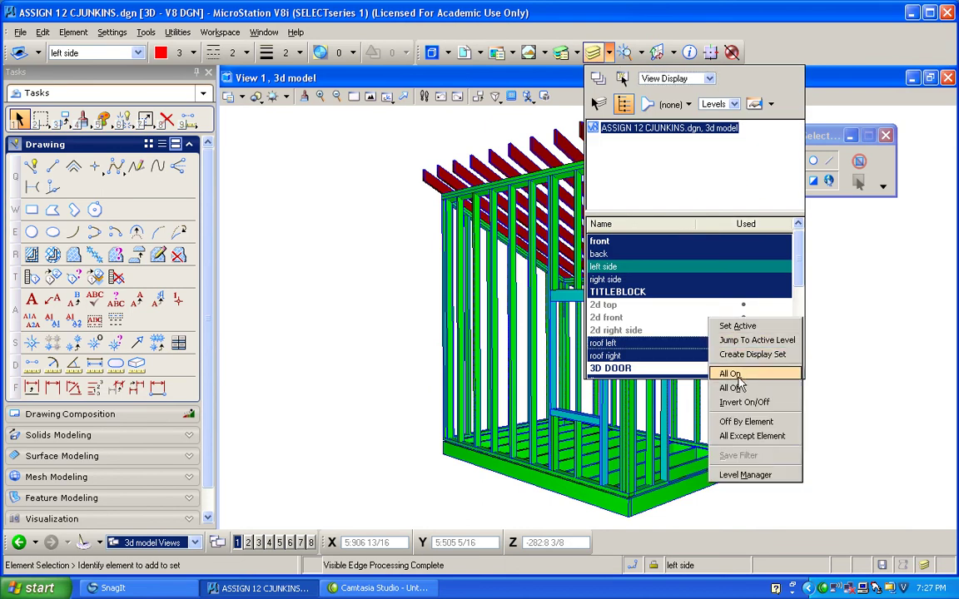
{"action": "left_click", "coordinate": [732, 372]}
{"action": "left_click", "coordinate": [689, 79]}
{"action": "left_click", "coordinate": [690, 98]}
{"action": "right_click", "coordinate": [692, 312]}
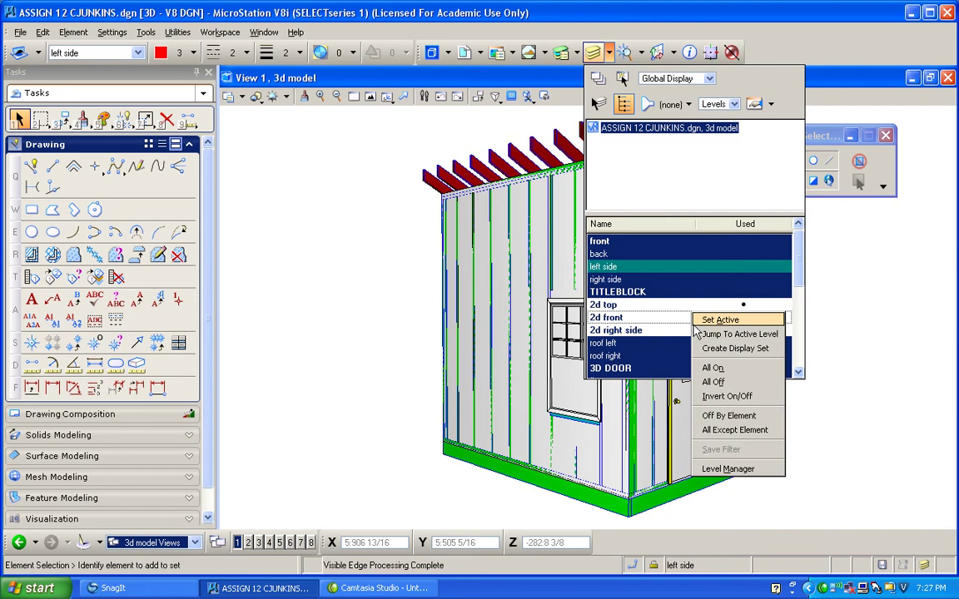
{"action": "left_click", "coordinate": [714, 368]}
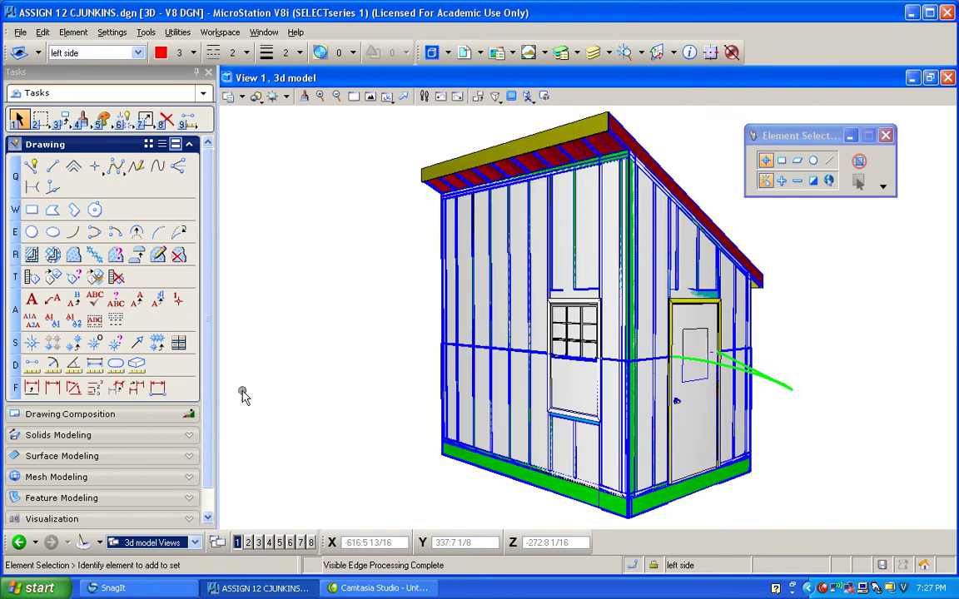
Select the Delete Element tool and close the view groups list unchanged
{"action": "left_click", "coordinate": [193, 542]}
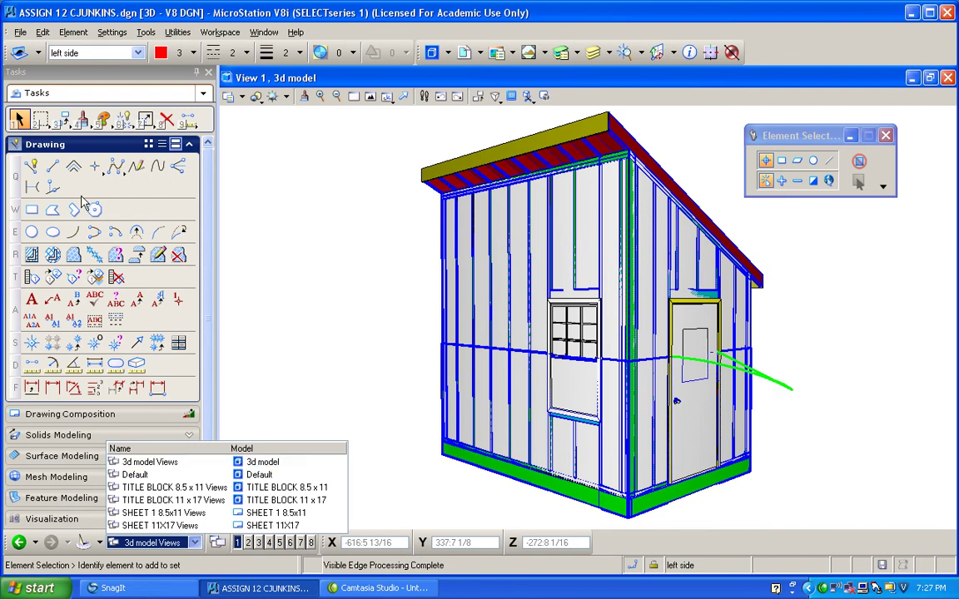
{"action": "left_click", "coordinate": [166, 120]}
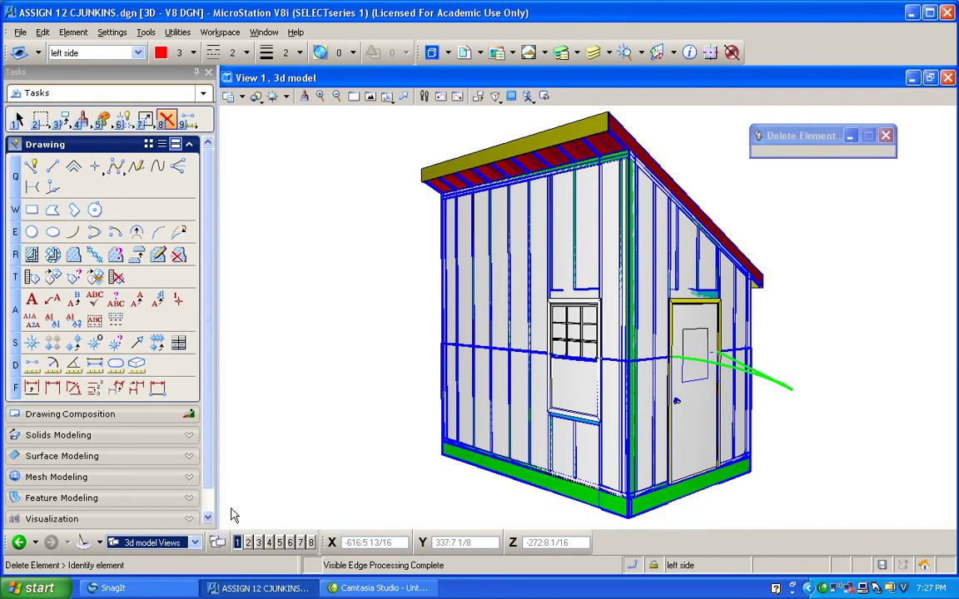
{"action": "left_click", "coordinate": [196, 543]}
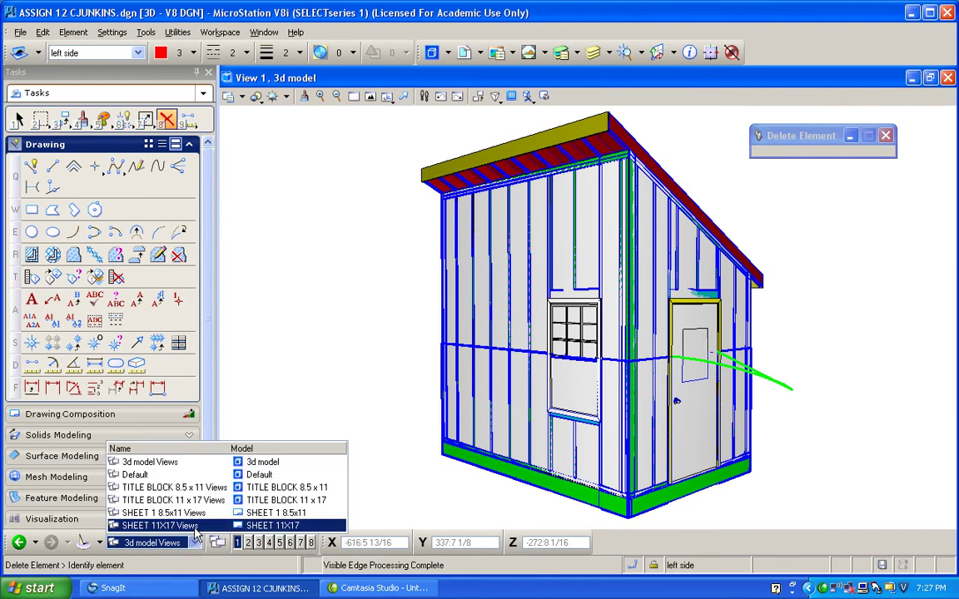
{"action": "left_click", "coordinate": [329, 211]}
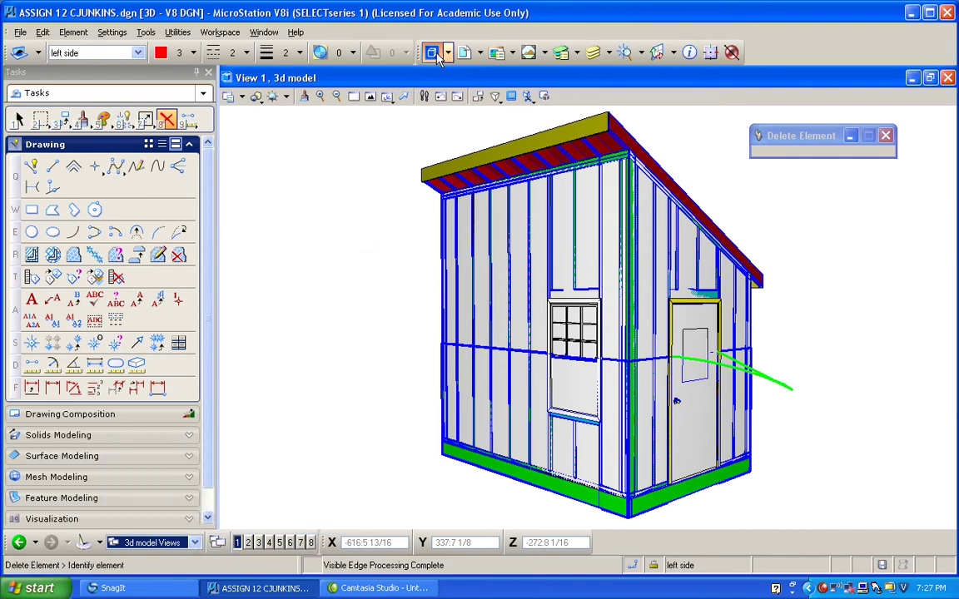
Rename the SHEET 11X17 model to SHEET 11X17 p1 in the Models dialog
{"action": "left_click", "coordinate": [431, 52]}
{"action": "left_click_drag", "start_coordinate": [385, 160], "coordinate": [325, 140]}
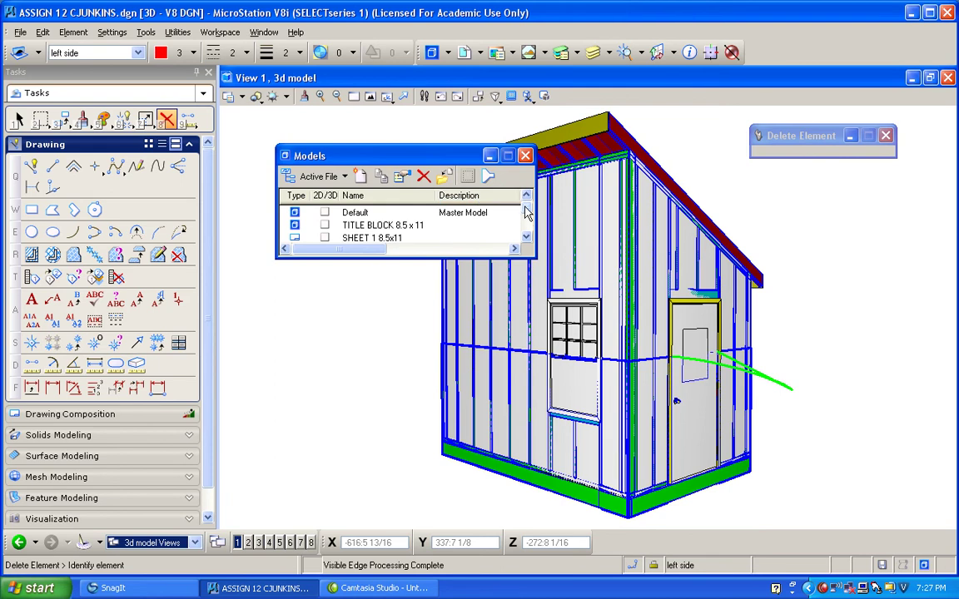
{"action": "left_click_drag", "start_coordinate": [526, 213], "coordinate": [527, 240]}
{"action": "left_click", "coordinate": [333, 224]}
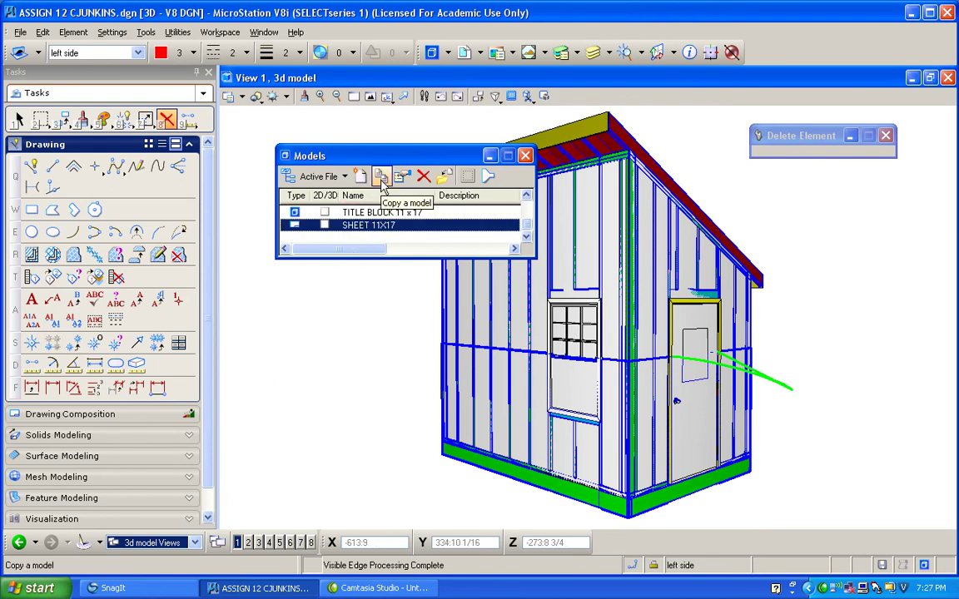
{"action": "left_click", "coordinate": [396, 232]}
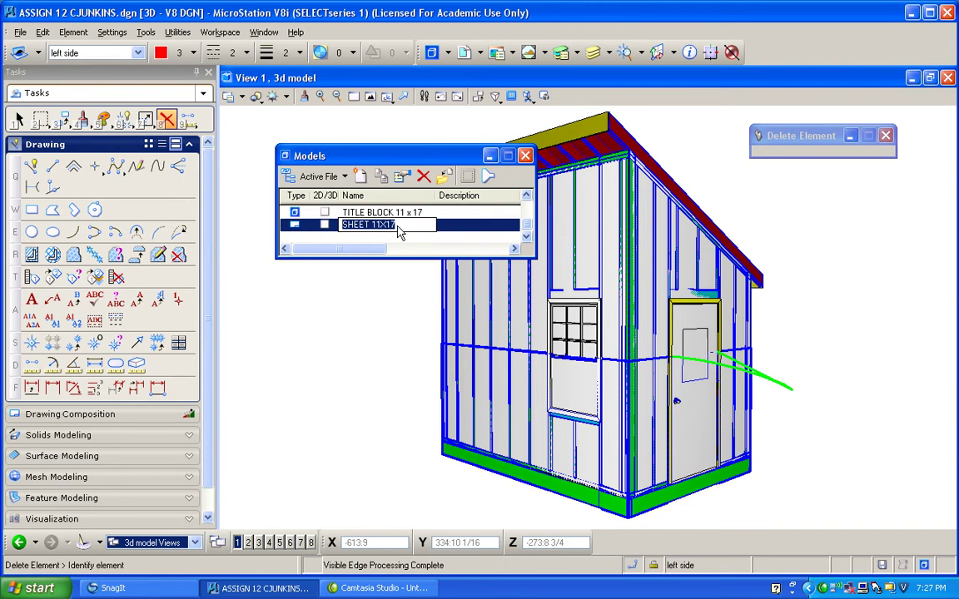
{"action": "left_click", "coordinate": [416, 232]}
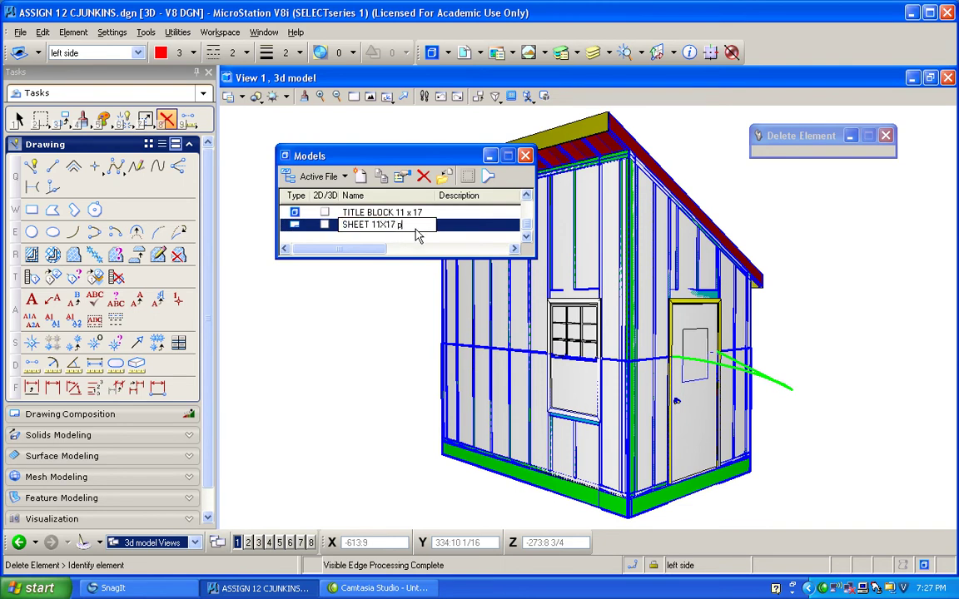
{"action": "key", "text": "Return"}
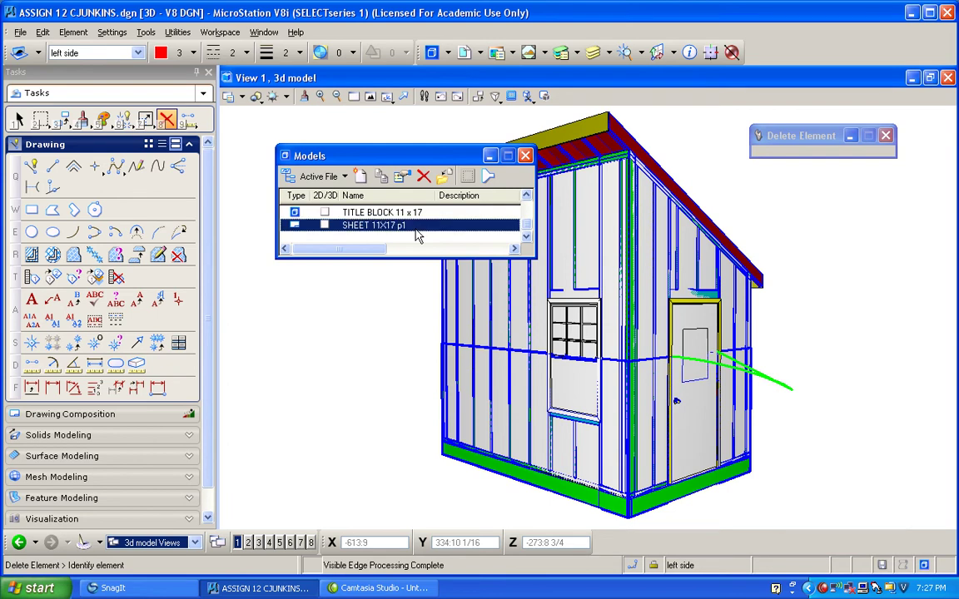
Copy SHEET 11X17 p1 as a new model named SHEET 11X17 p2
{"action": "left_click", "coordinate": [380, 175]}
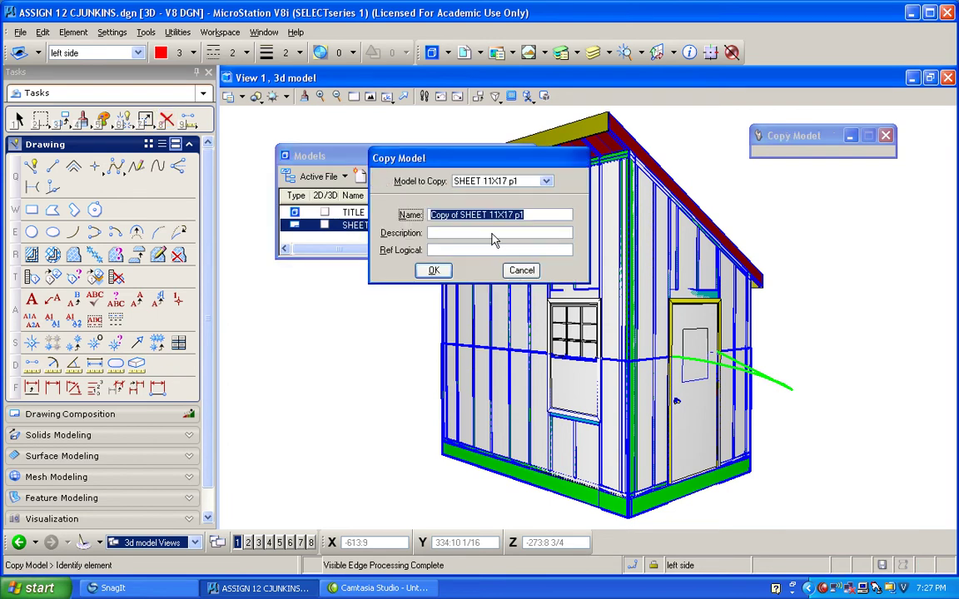
{"action": "left_click_drag", "start_coordinate": [458, 216], "coordinate": [429, 223]}
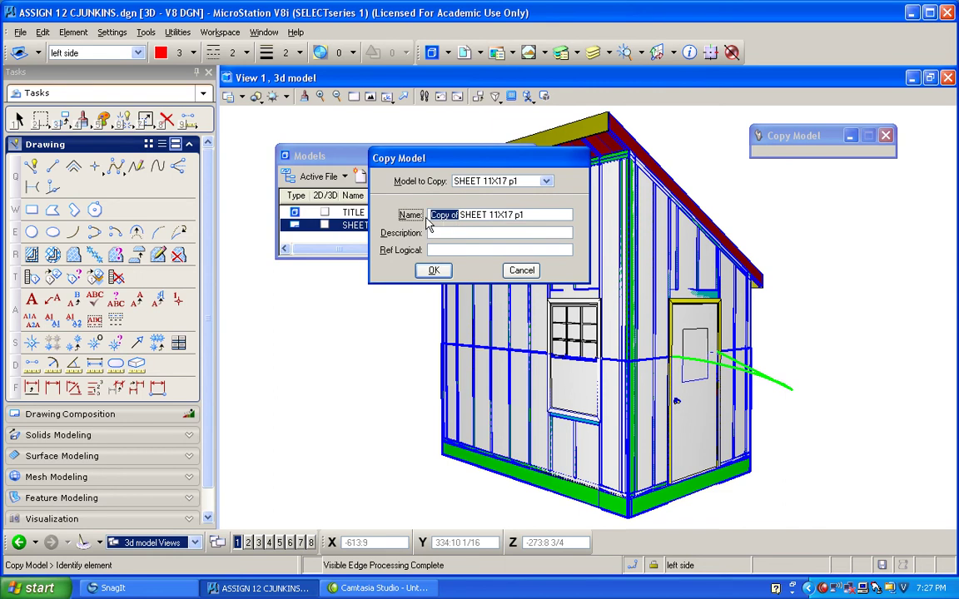
{"action": "key", "text": "Delete"}
{"action": "type", "text": "2"}
{"action": "left_click", "coordinate": [434, 271]}
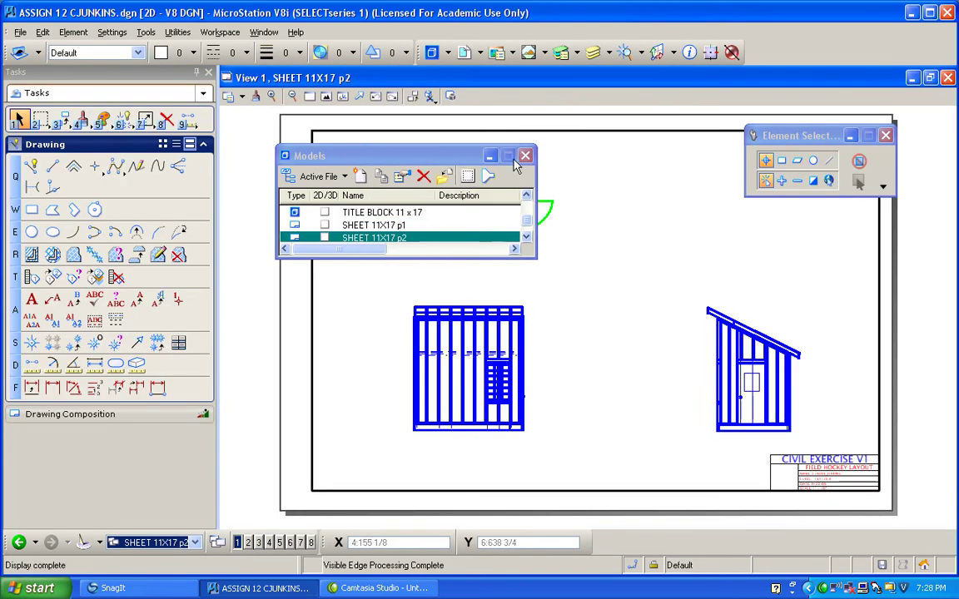
Close the Models list and detach the Top-1 shed reference from SHEET 11X17 p2
{"action": "left_click_drag", "start_coordinate": [514, 159], "coordinate": [742, 195]}
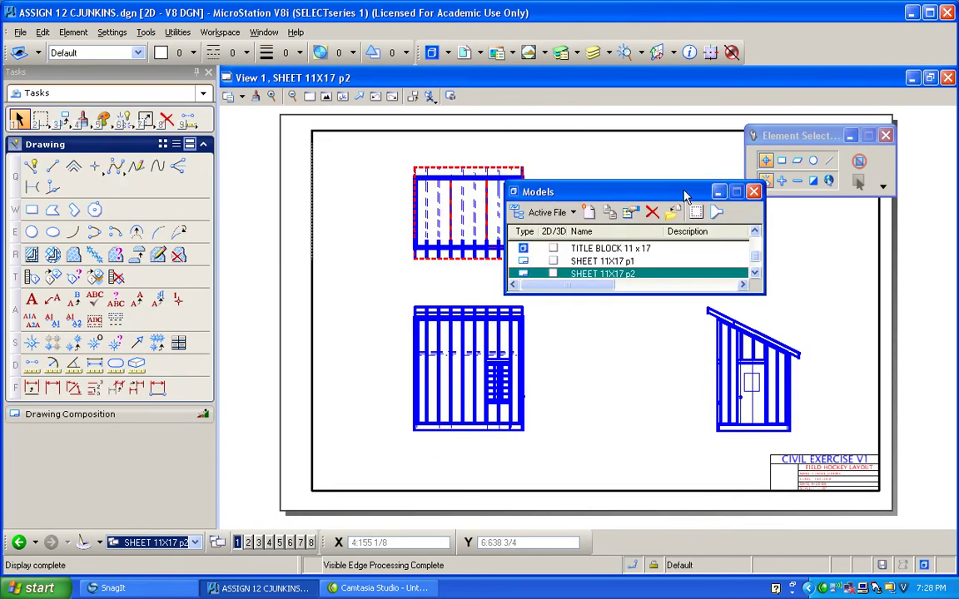
{"action": "left_click", "coordinate": [754, 193]}
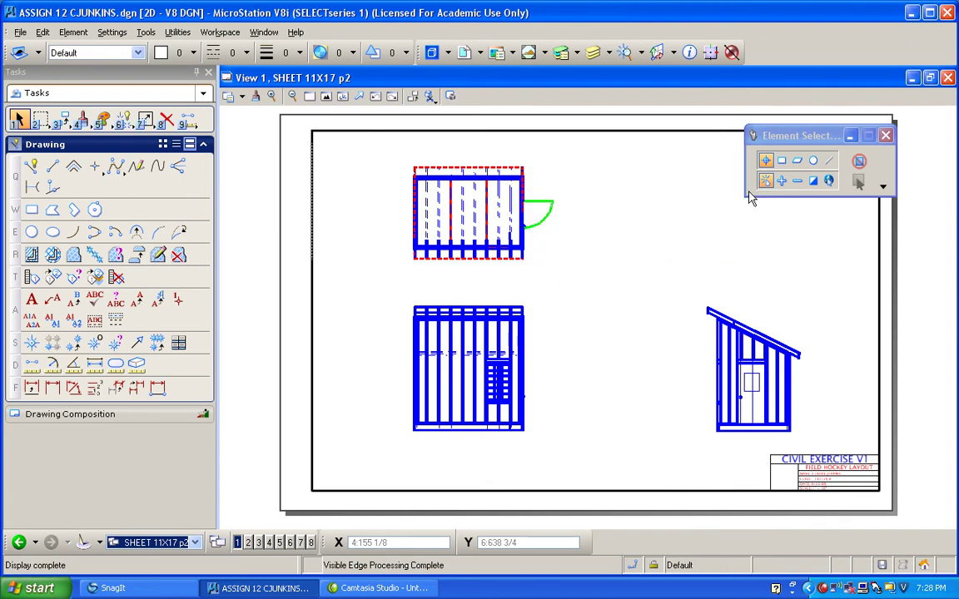
{"action": "left_click", "coordinate": [467, 53]}
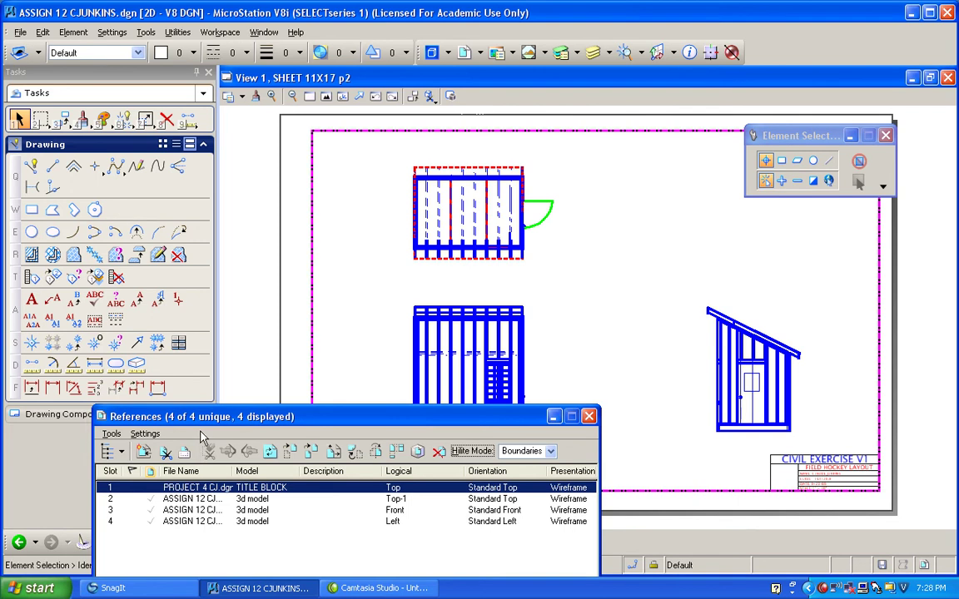
{"action": "left_click_drag", "start_coordinate": [200, 418], "coordinate": [151, 333]}
{"action": "left_click", "coordinate": [343, 414]}
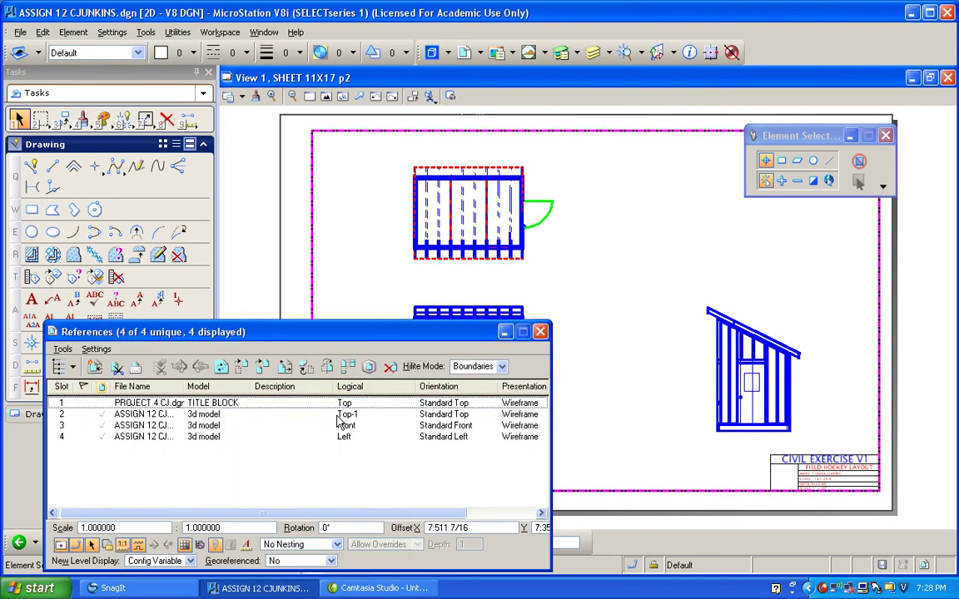
{"action": "left_click", "coordinate": [390, 366]}
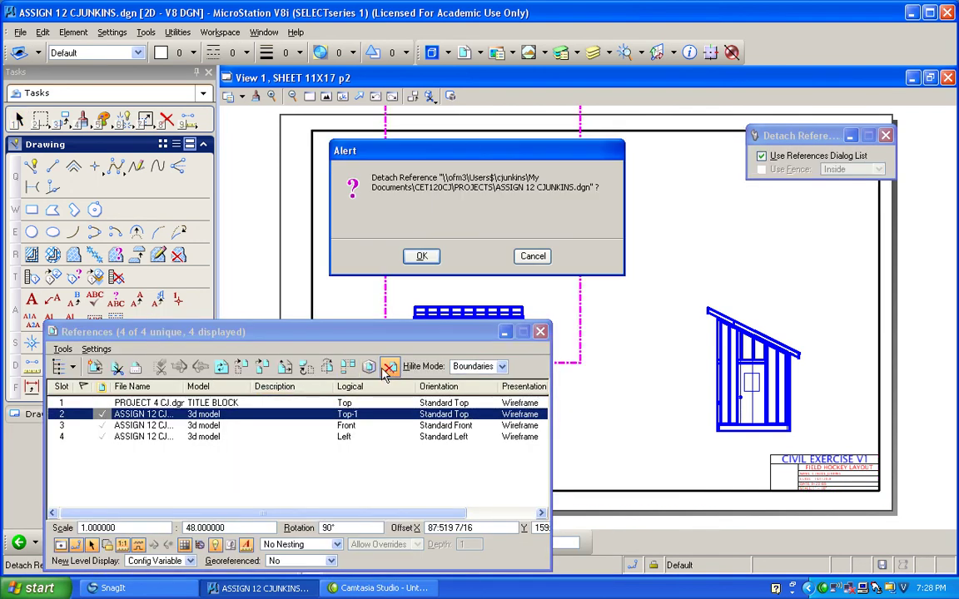
{"action": "left_click", "coordinate": [421, 258]}
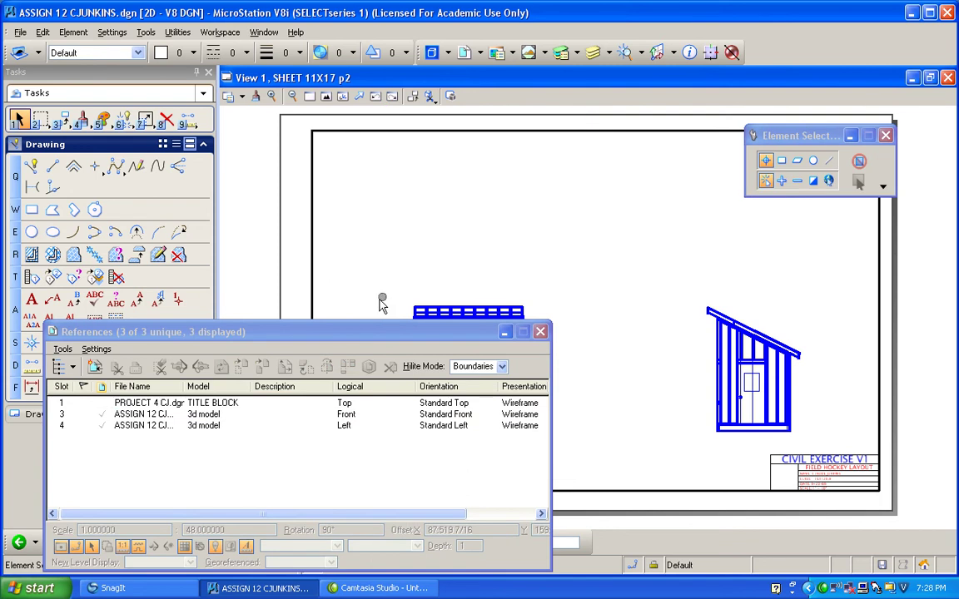
{"action": "left_click", "coordinate": [197, 415]}
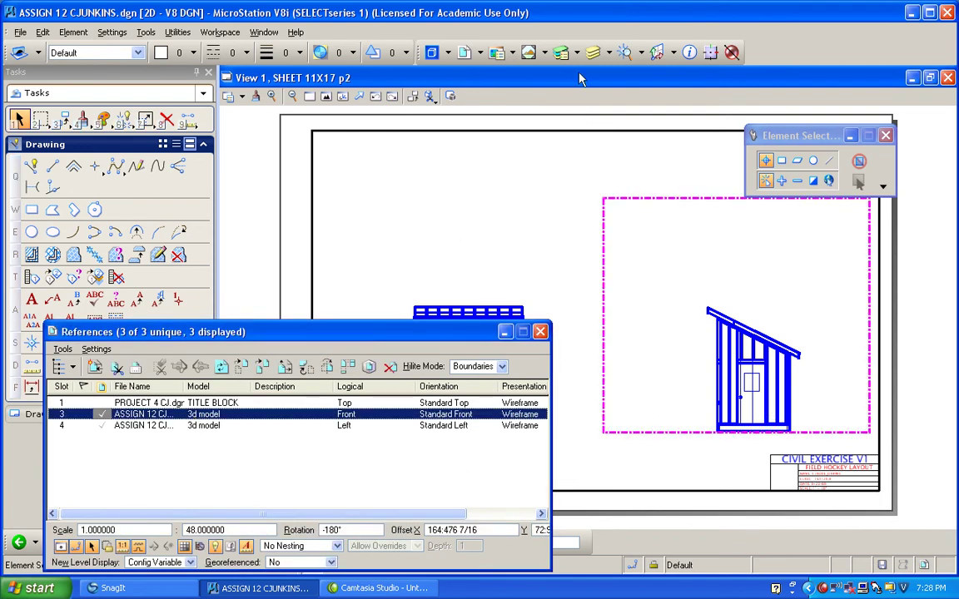
{"action": "left_click", "coordinate": [610, 55]}
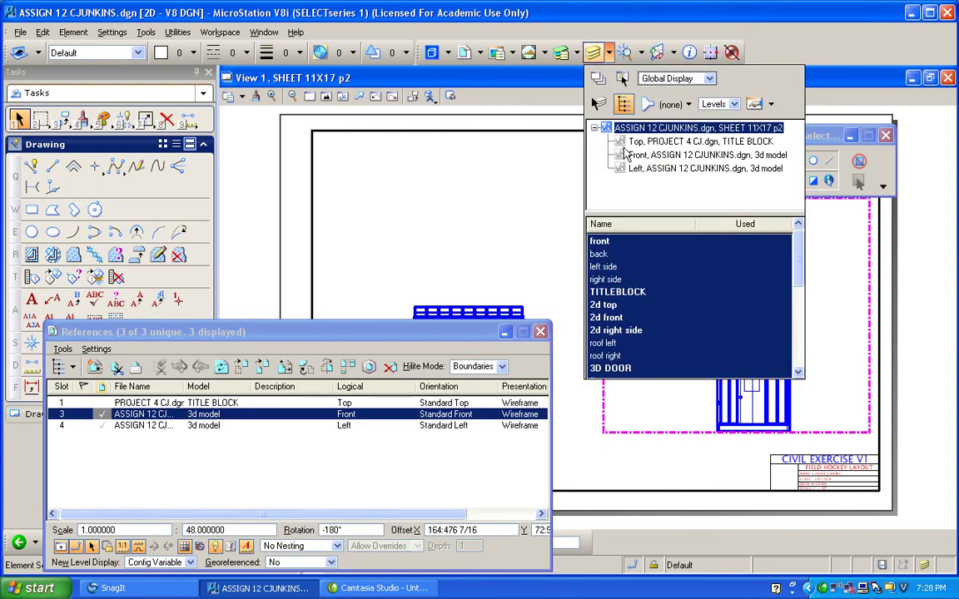
Turn off the 2d front framing level in the Front reference
{"action": "left_click", "coordinate": [704, 156]}
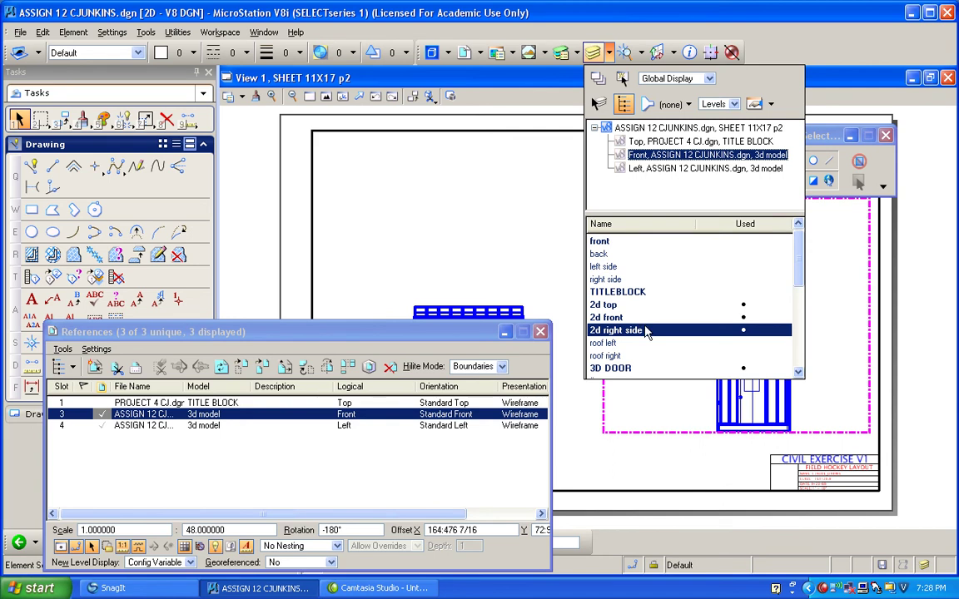
{"action": "scroll", "coordinate": [750, 316], "scroll_direction": "down", "scroll_amount": 3}
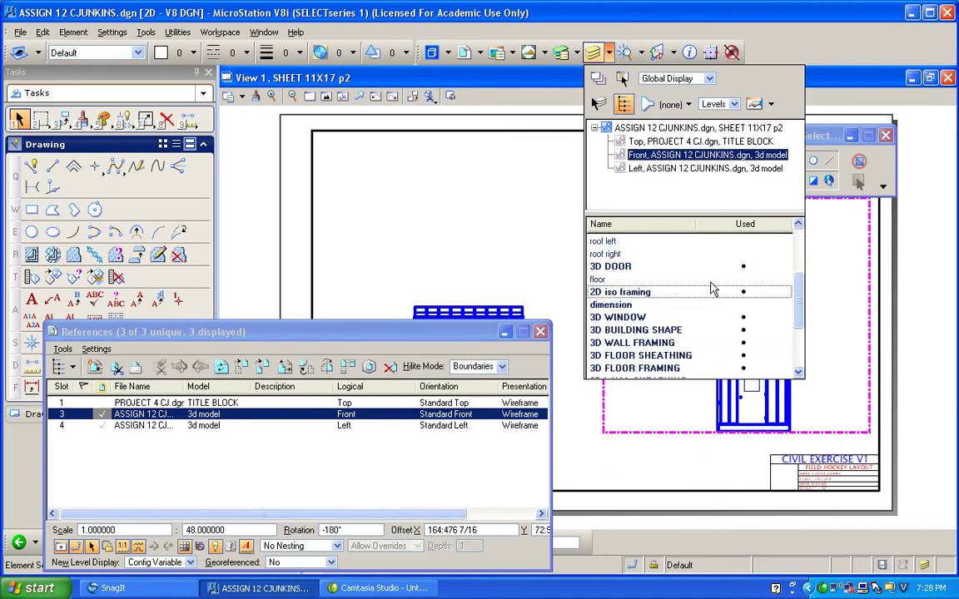
{"action": "left_click_drag", "start_coordinate": [804, 292], "coordinate": [801, 350]}
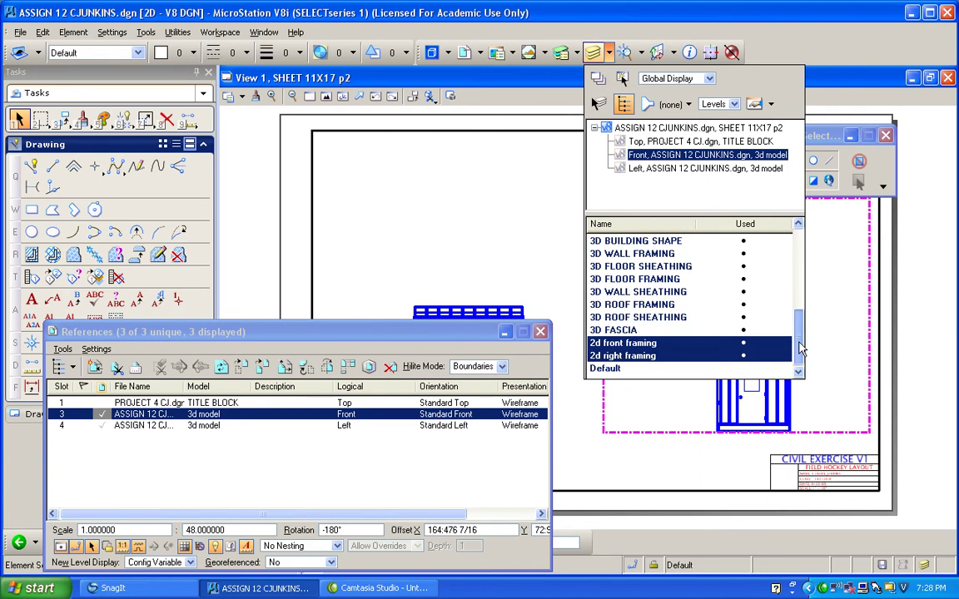
{"action": "left_click", "coordinate": [679, 361]}
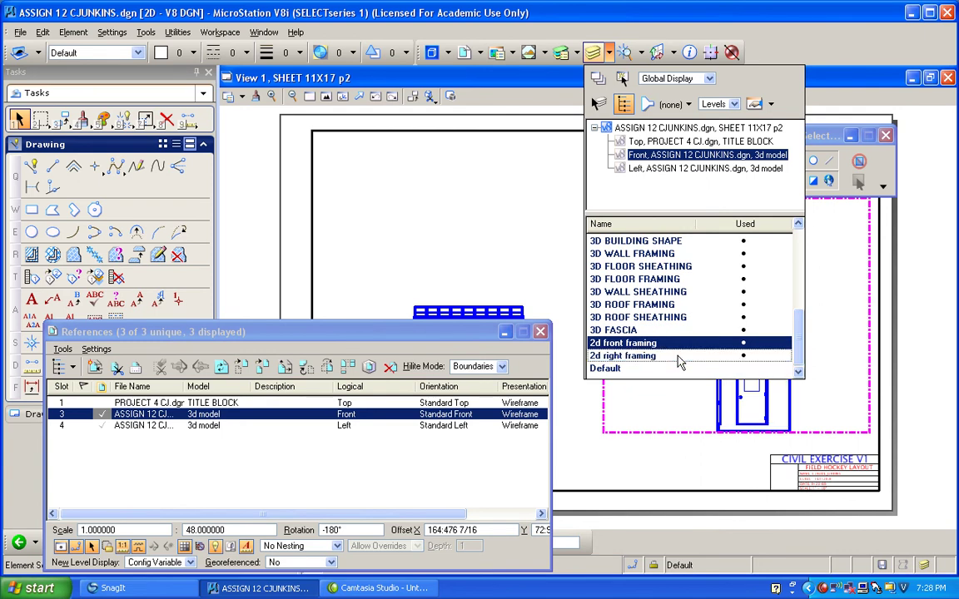
{"action": "left_click", "coordinate": [680, 361]}
{"action": "scroll", "coordinate": [797, 321], "scroll_direction": "up", "scroll_amount": 2}
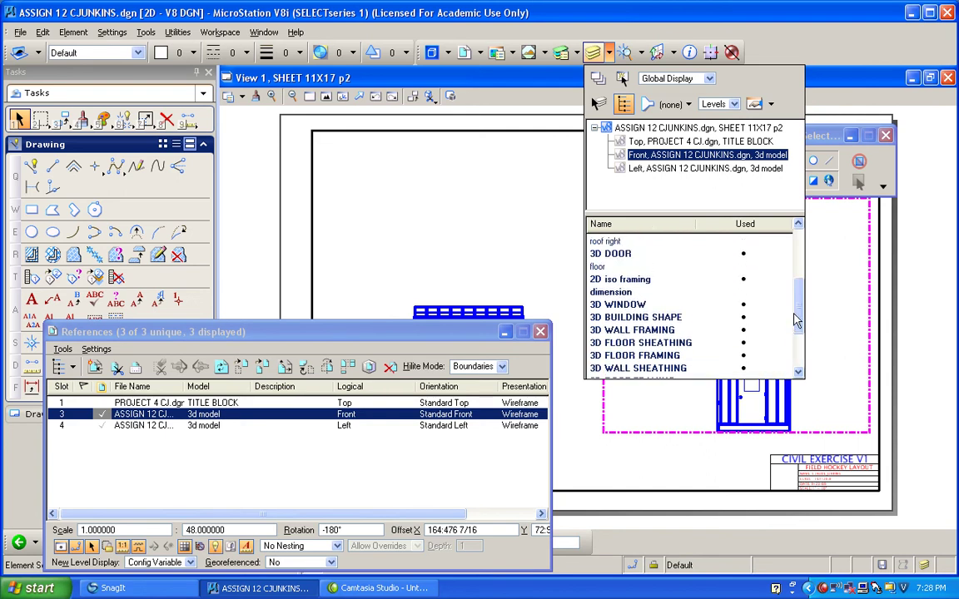
{"action": "scroll", "coordinate": [760, 314], "scroll_direction": "up", "scroll_amount": 2}
{"action": "left_click", "coordinate": [707, 296]}
{"action": "scroll", "coordinate": [797, 291], "scroll_direction": "down", "scroll_amount": 4}
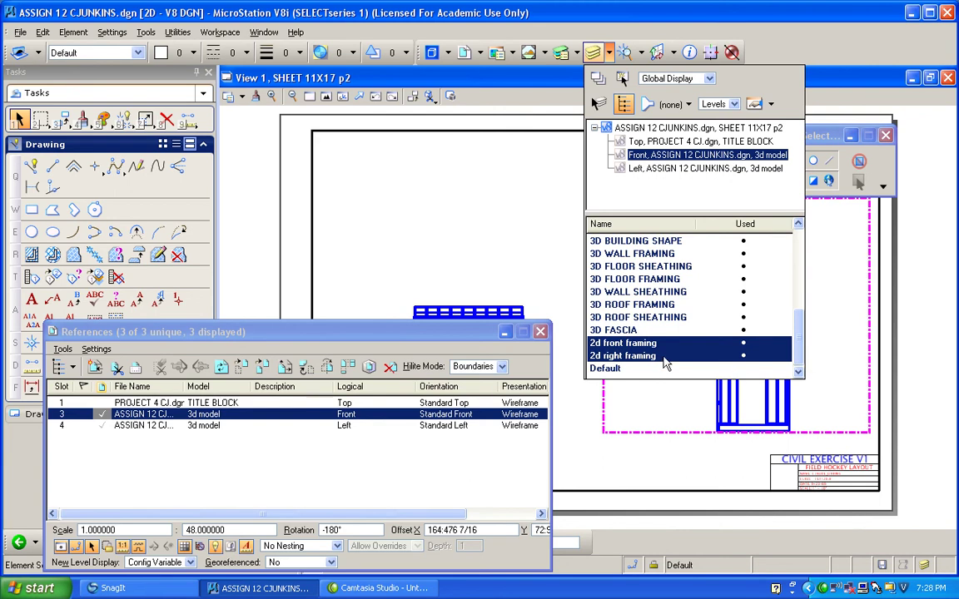
{"action": "left_click", "coordinate": [654, 344]}
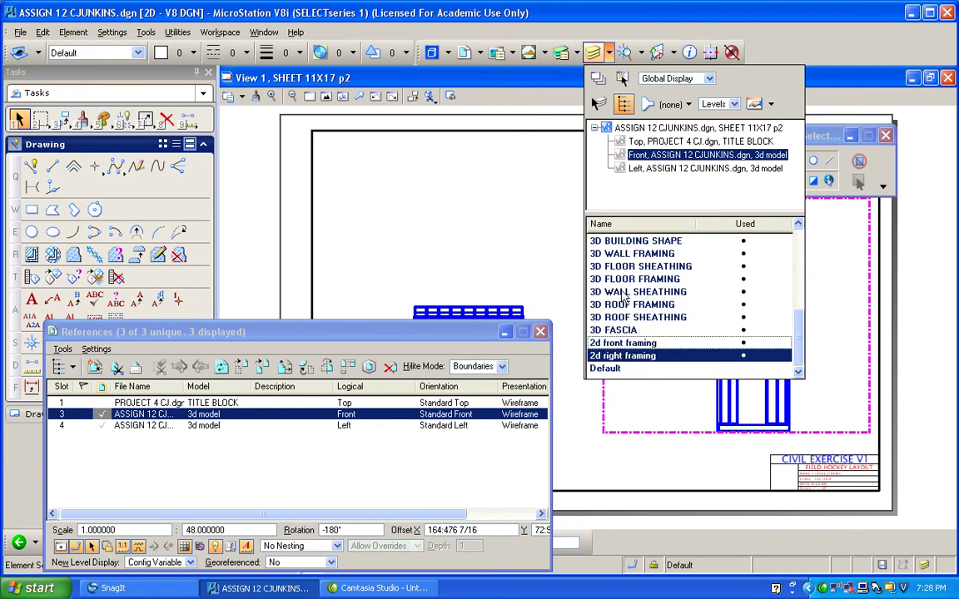
{"action": "left_click_drag", "start_coordinate": [799, 340], "coordinate": [802, 240]}
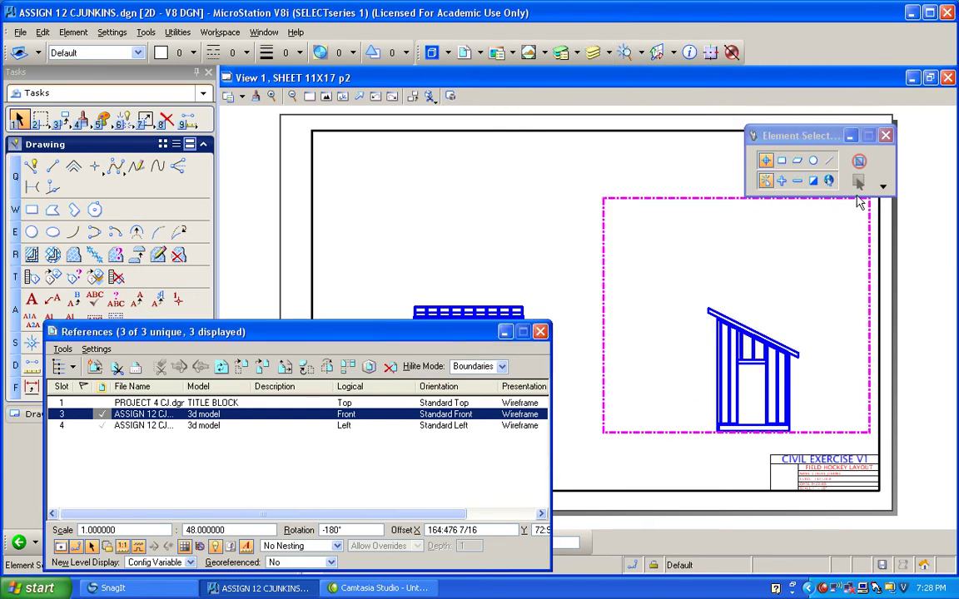
In the Left reference, turn off the 2d front, 2D iso framing and 2d right framing levels
{"action": "left_click_drag", "start_coordinate": [249, 331], "coordinate": [660, 179]}
{"action": "key", "text": "Down"}
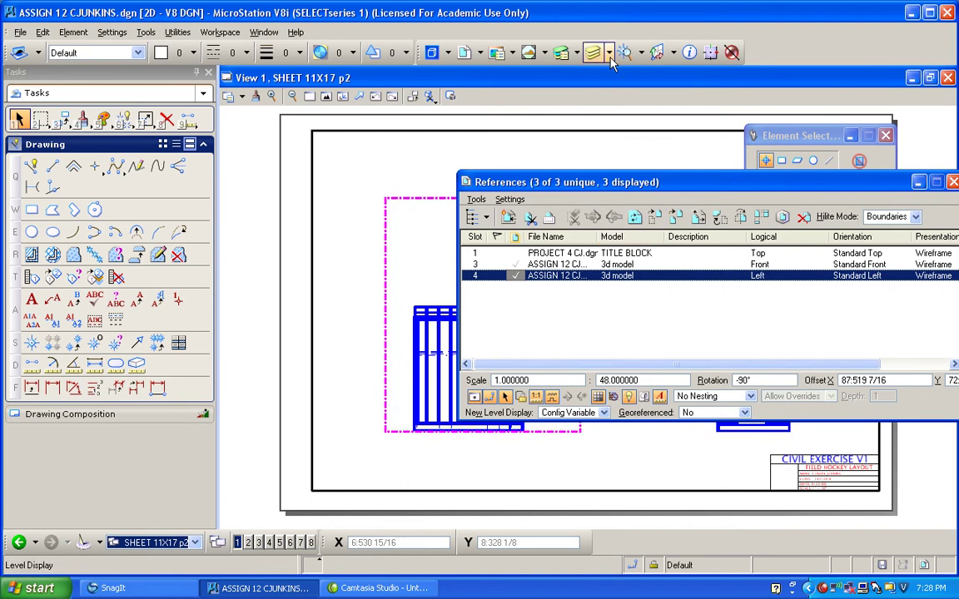
{"action": "left_click_drag", "start_coordinate": [563, 188], "coordinate": [684, 160]}
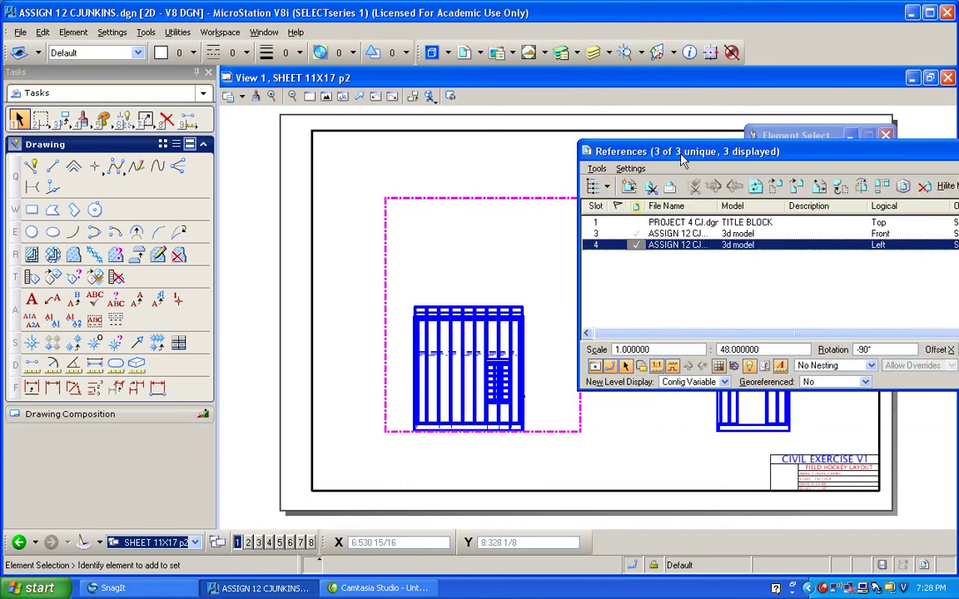
{"action": "left_click", "coordinate": [592, 53]}
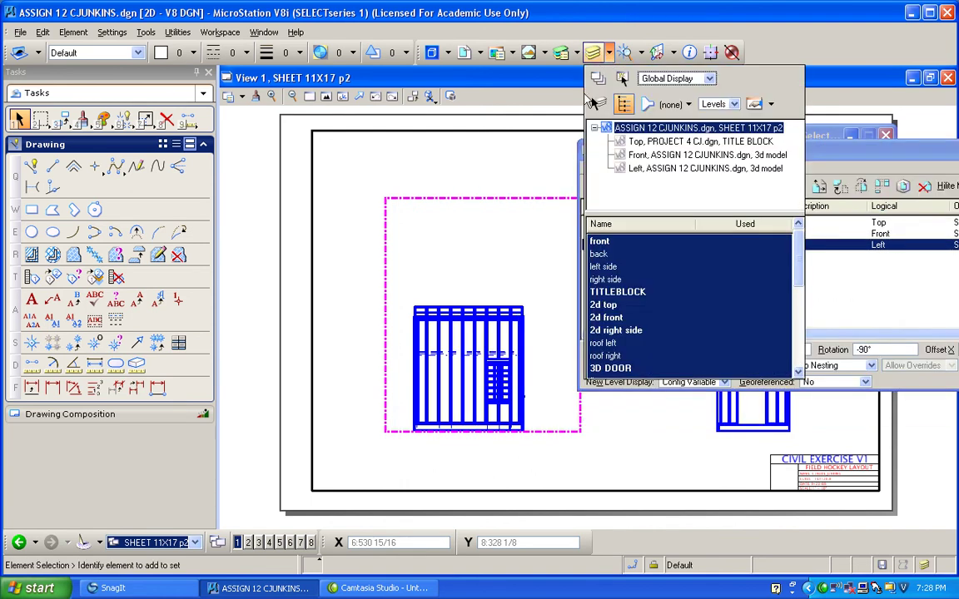
{"action": "left_click", "coordinate": [657, 170]}
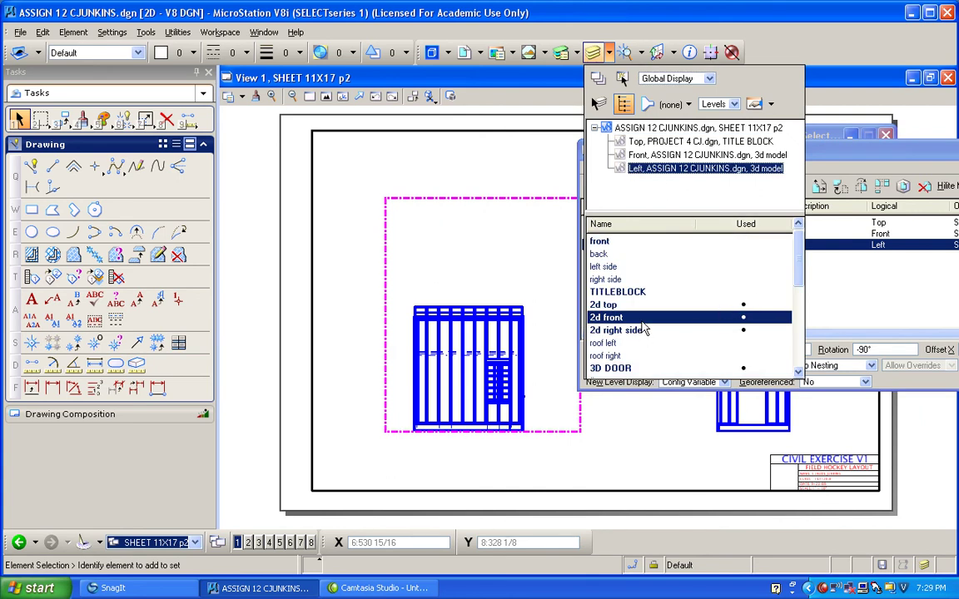
{"action": "left_click_drag", "start_coordinate": [799, 265], "coordinate": [803, 287]}
{"action": "left_click", "coordinate": [691, 266]}
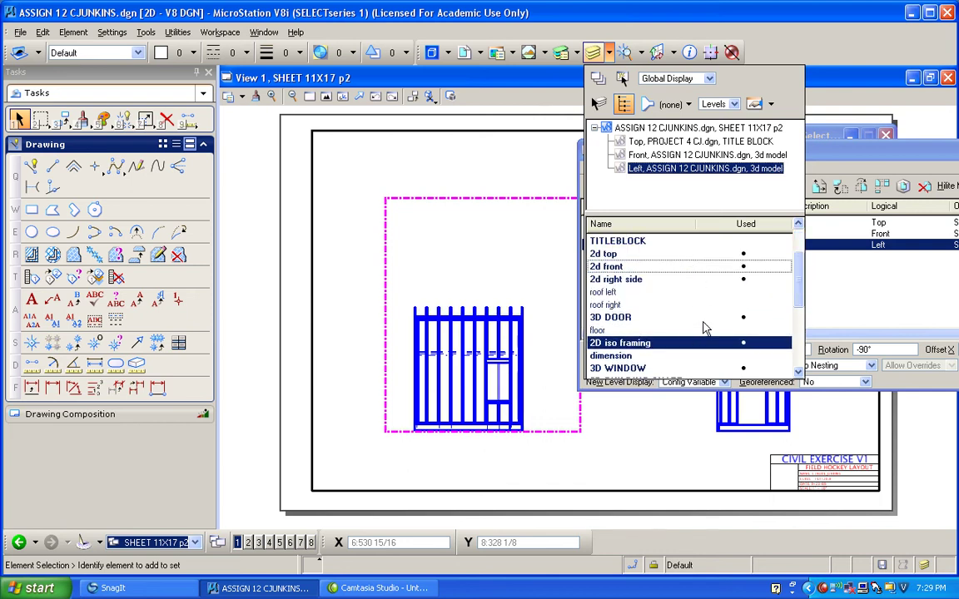
{"action": "left_click", "coordinate": [688, 349]}
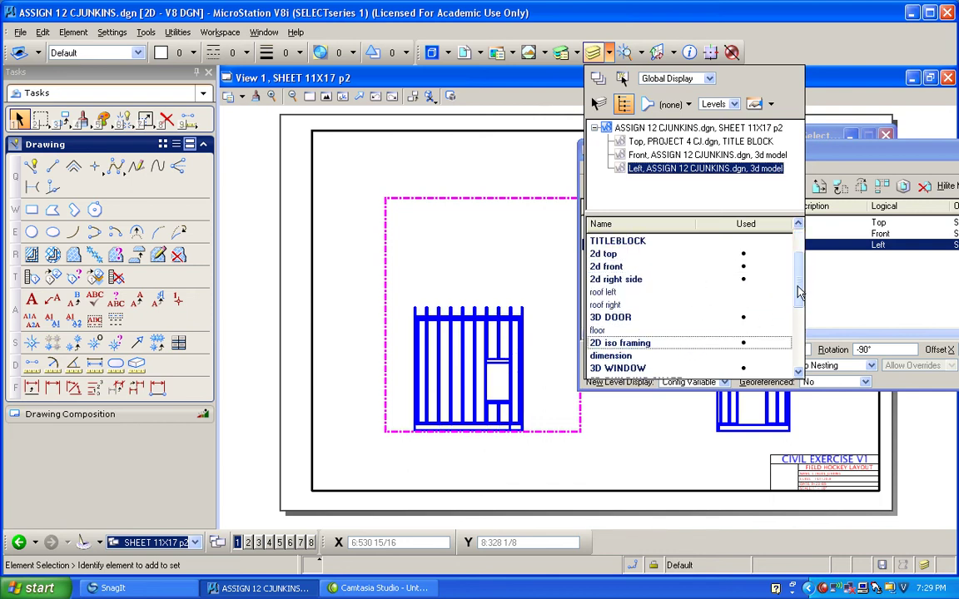
{"action": "left_click_drag", "start_coordinate": [799, 287], "coordinate": [800, 350]}
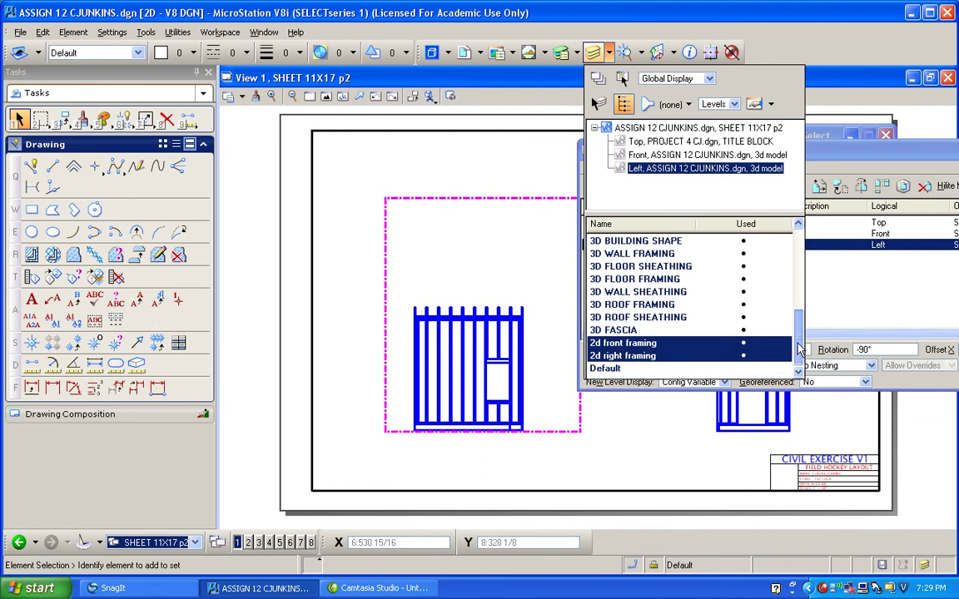
{"action": "left_click", "coordinate": [643, 358]}
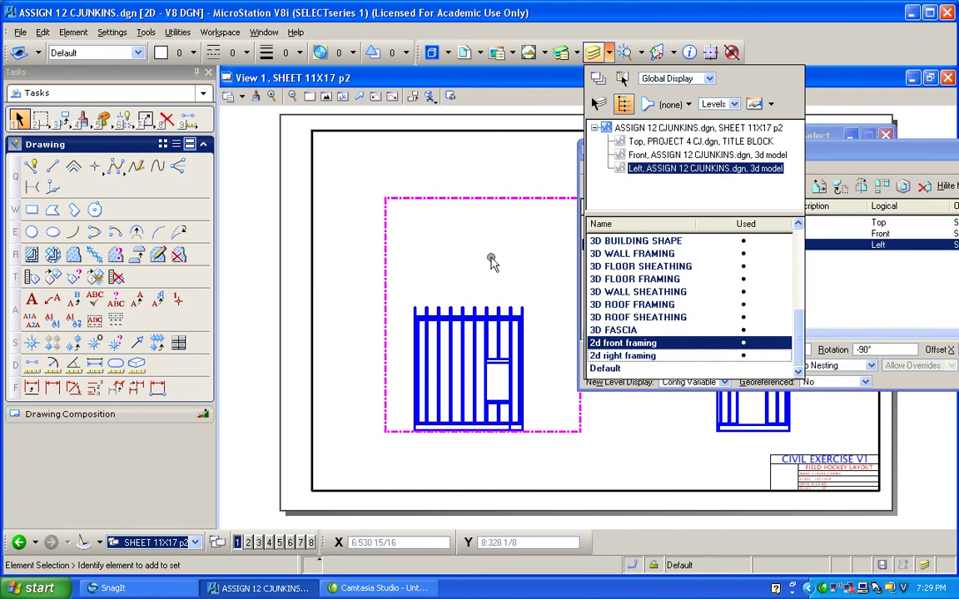
{"action": "key", "text": "Escape"}
Move the References dialog to the lower left of the screen
{"action": "scroll", "coordinate": [478, 372], "scroll_direction": "up", "scroll_amount": 5}
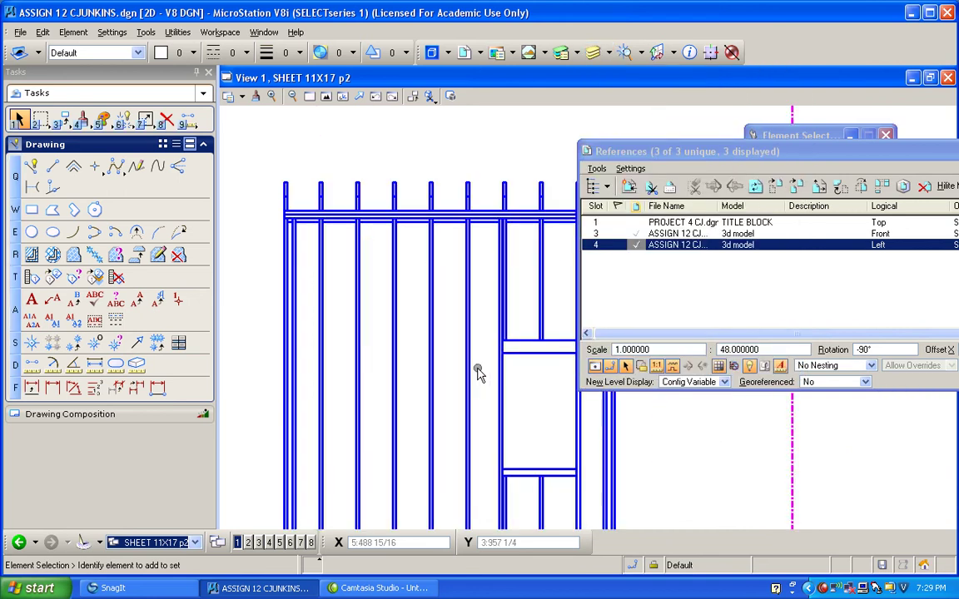
{"action": "scroll", "coordinate": [478, 372], "scroll_direction": "down", "scroll_amount": 2}
{"action": "scroll", "coordinate": [478, 372], "scroll_direction": "up", "scroll_amount": 2}
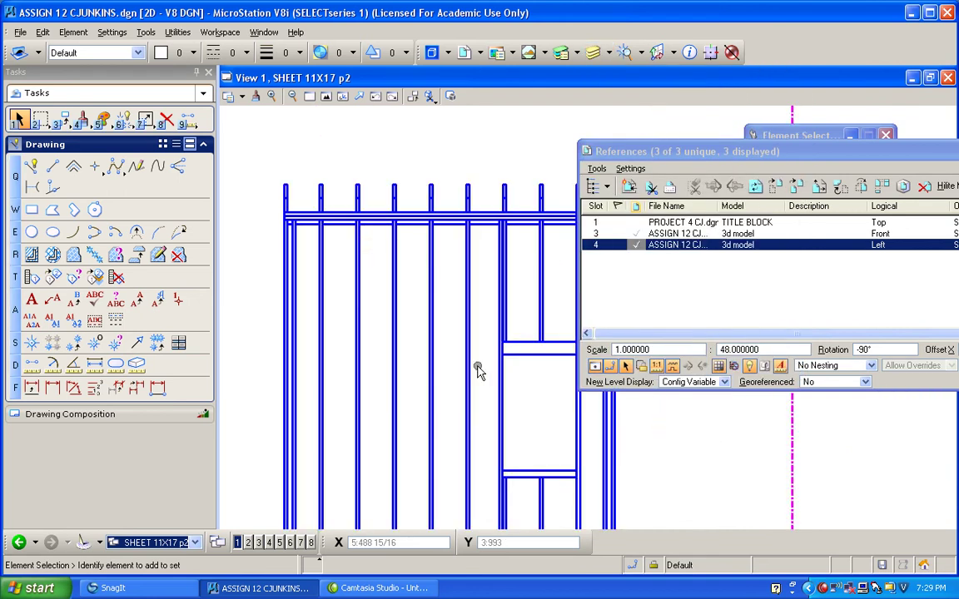
{"action": "scroll", "coordinate": [478, 372], "scroll_direction": "down", "scroll_amount": 5}
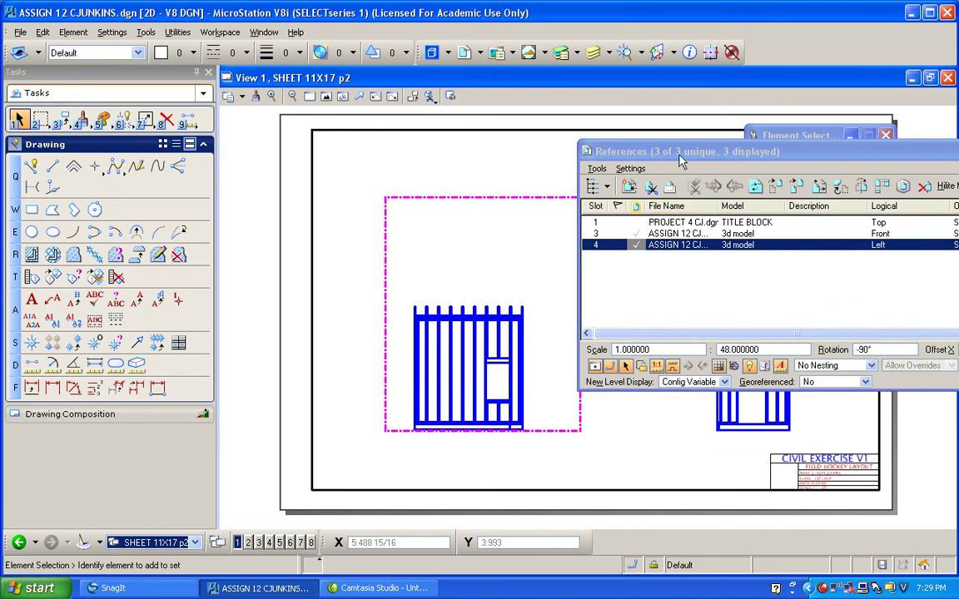
{"action": "left_click", "coordinate": [681, 159]}
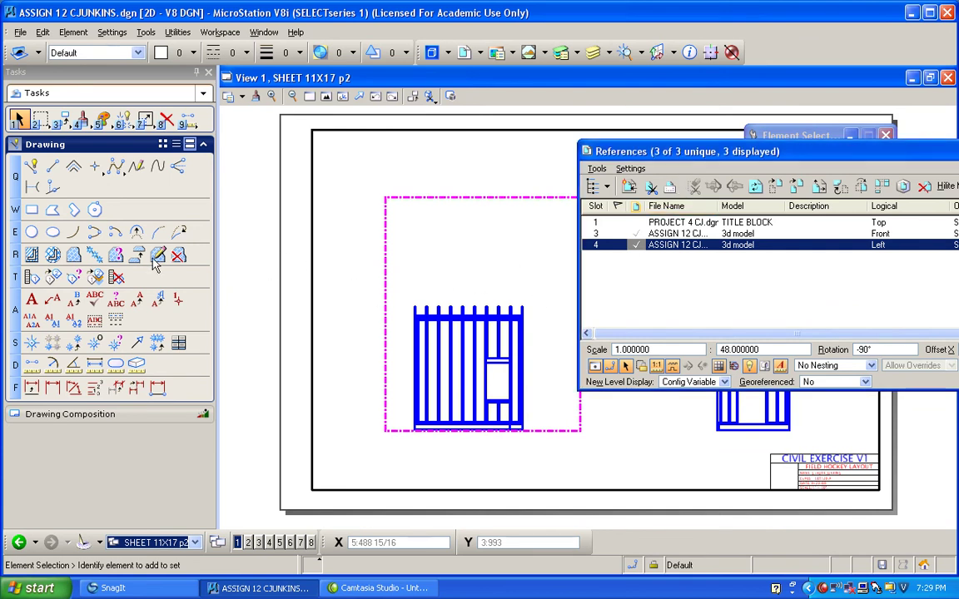
{"action": "left_click_drag", "start_coordinate": [673, 151], "coordinate": [144, 256]}
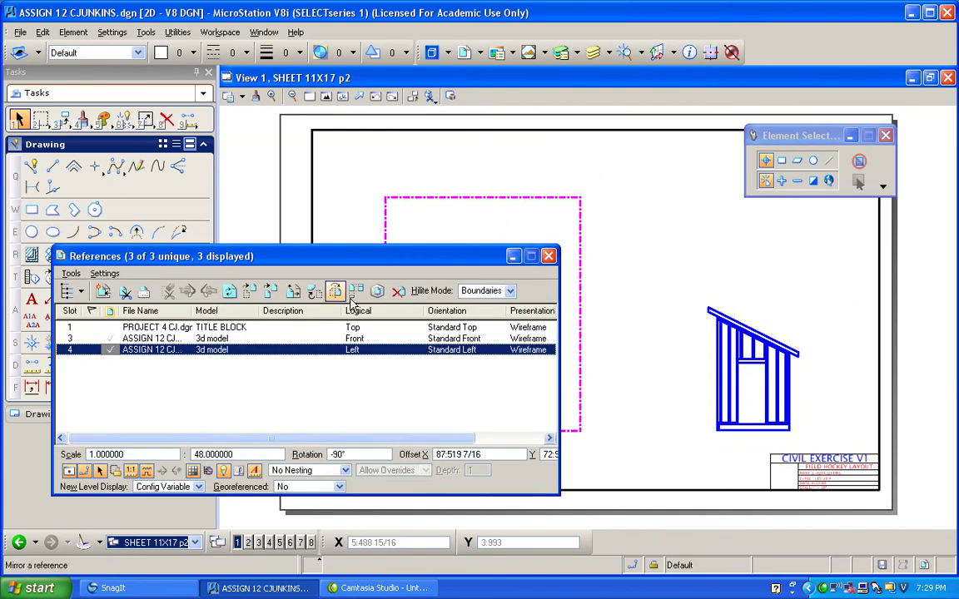
Attach ASSIGN 12 CJUNKINS.dgn's 'framing perspective' saved view and place it above the elevations
{"action": "left_click", "coordinate": [102, 291]}
{"action": "double_click", "coordinate": [354, 213]}
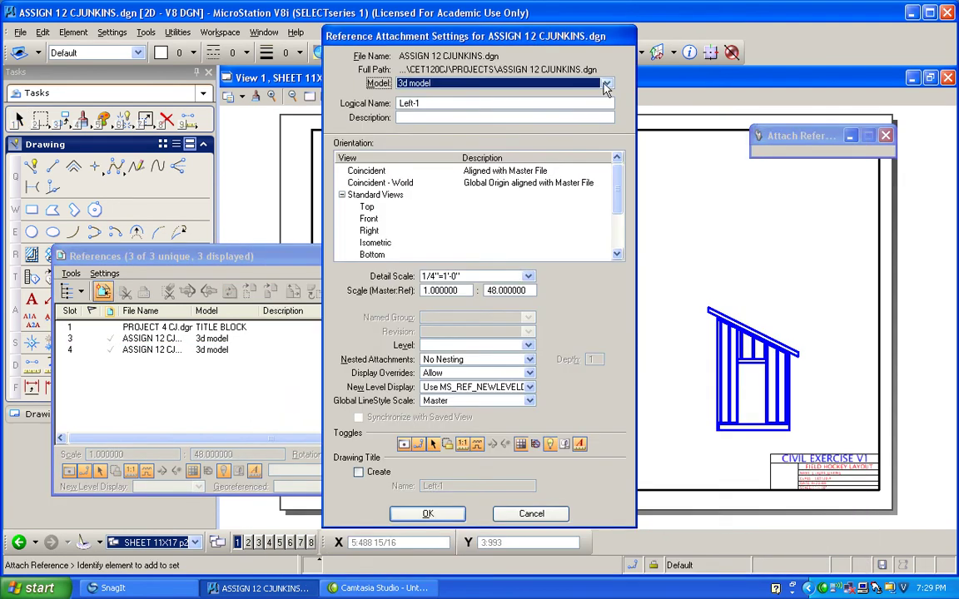
{"action": "scroll", "coordinate": [620, 199], "scroll_direction": "down", "scroll_amount": 1}
{"action": "left_click", "coordinate": [366, 240]}
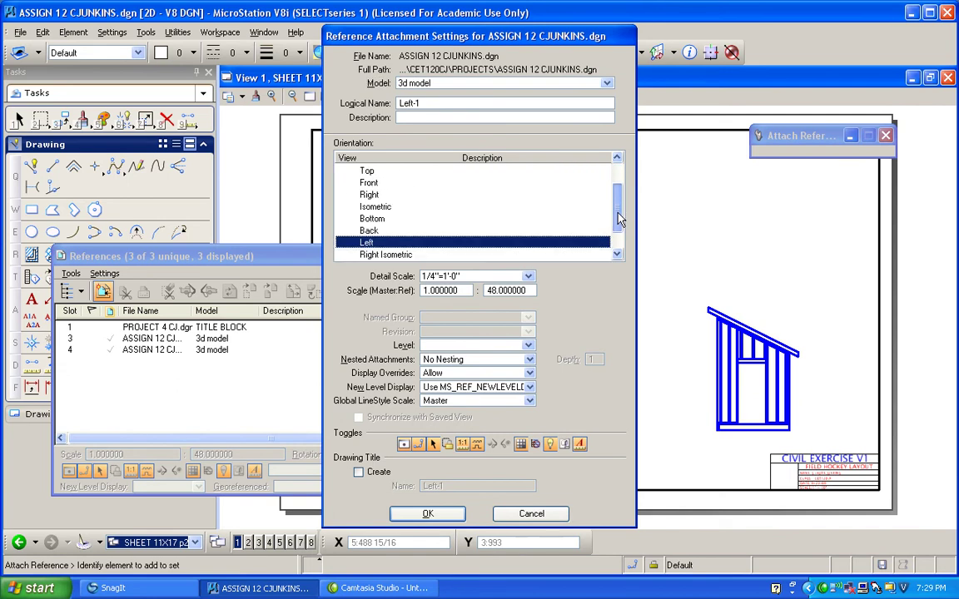
{"action": "scroll", "coordinate": [366, 240], "scroll_direction": "down", "scroll_amount": 1}
{"action": "left_click", "coordinate": [342, 243]}
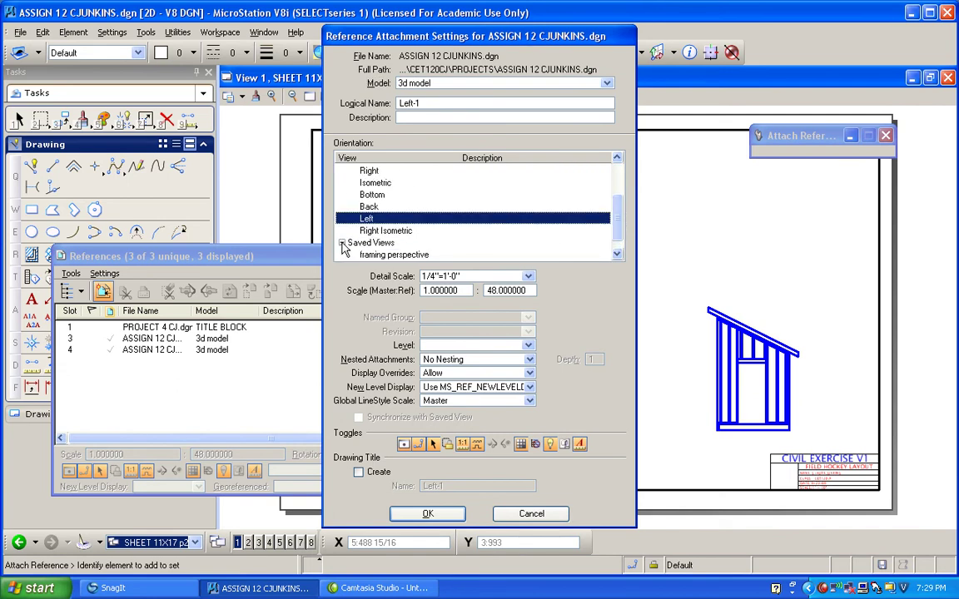
{"action": "scroll", "coordinate": [558, 208], "scroll_direction": "down", "scroll_amount": 1}
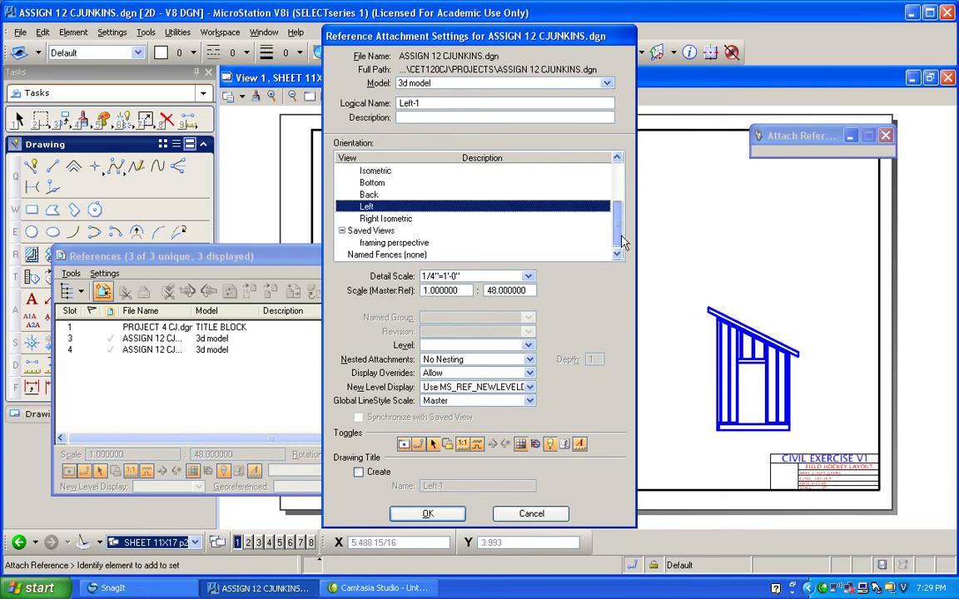
{"action": "left_click", "coordinate": [394, 243]}
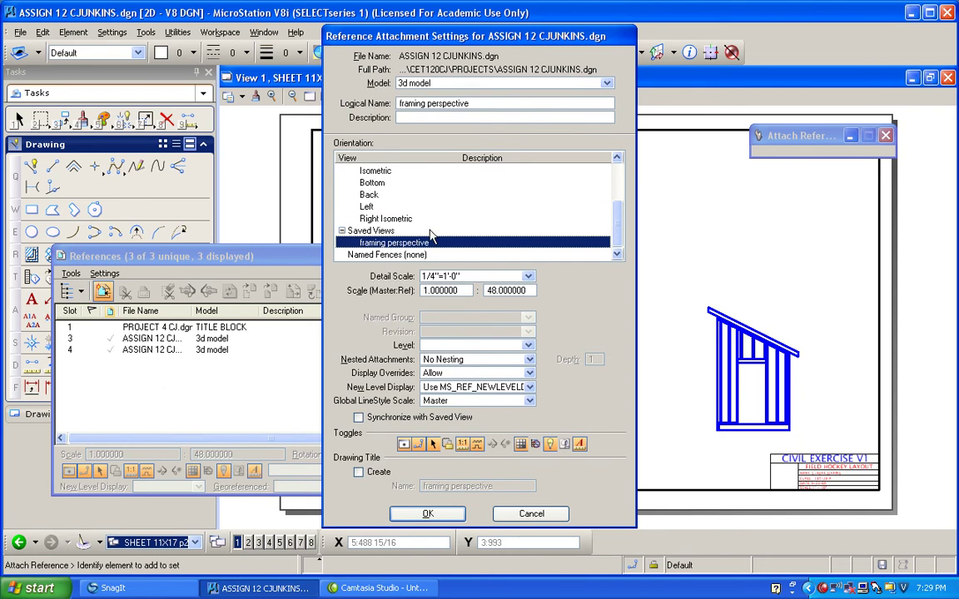
{"action": "left_click", "coordinate": [427, 517]}
{"action": "left_click_drag", "start_coordinate": [249, 251], "coordinate": [171, 461]}
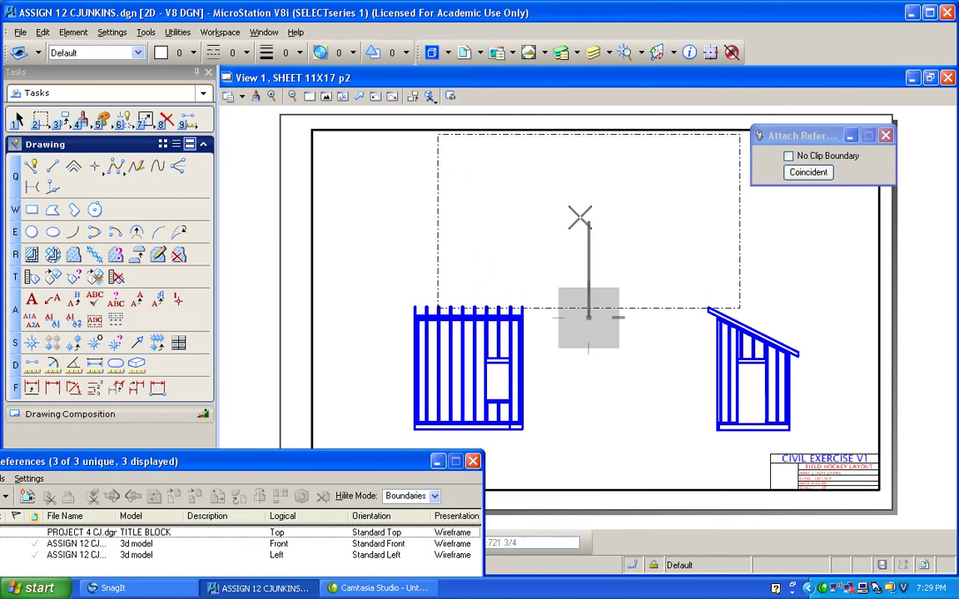
{"action": "left_click", "coordinate": [598, 221]}
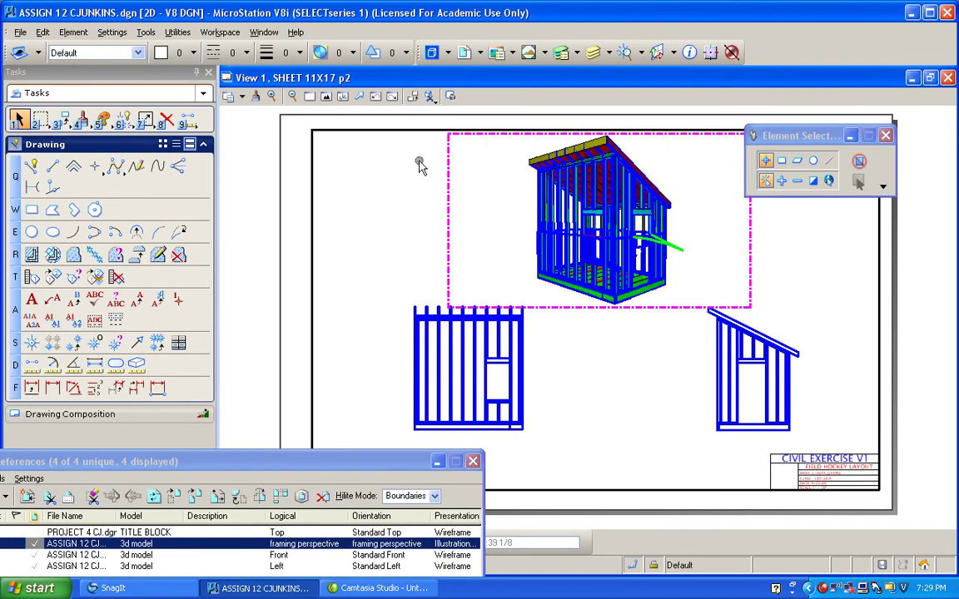
Switch all levels of the framing perspective reference off, then turn 2D iso framing back on
{"action": "left_click", "coordinate": [593, 53]}
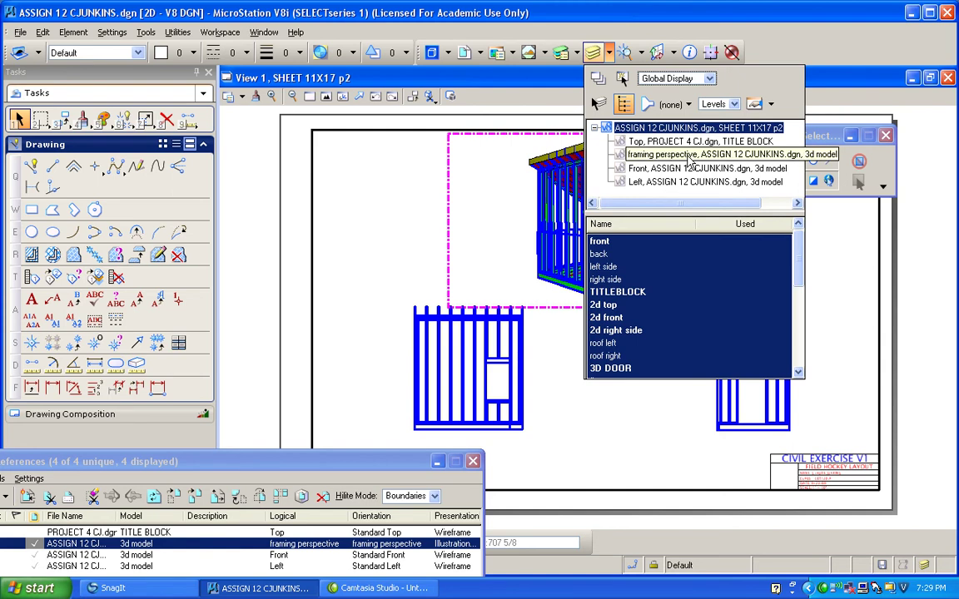
{"action": "left_click", "coordinate": [632, 155]}
{"action": "right_click", "coordinate": [706, 268]}
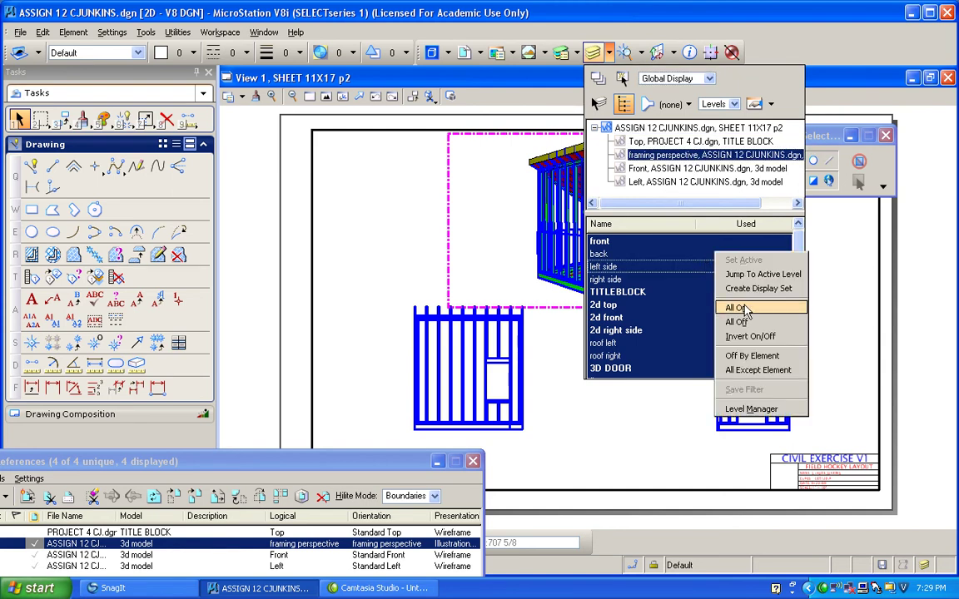
{"action": "left_click", "coordinate": [674, 304]}
{"action": "left_click", "coordinate": [747, 330]}
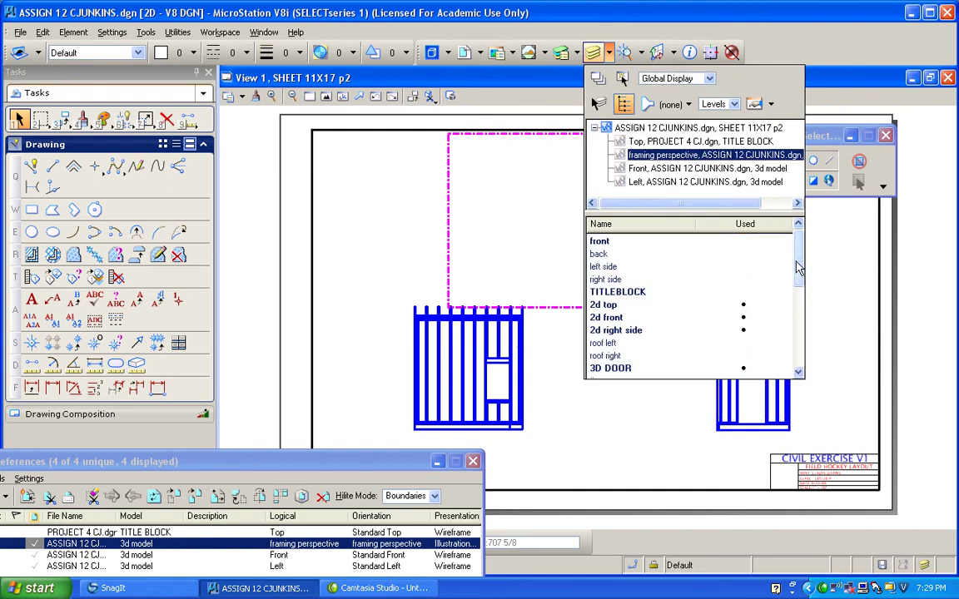
{"action": "scroll", "coordinate": [803, 370], "scroll_direction": "down", "scroll_amount": 5}
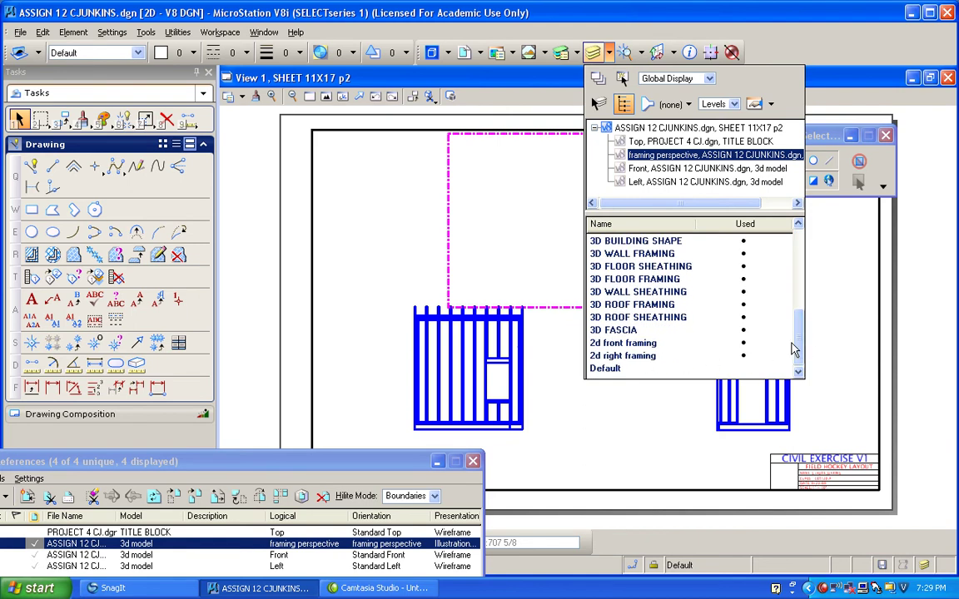
{"action": "scroll", "coordinate": [797, 349], "scroll_direction": "up", "scroll_amount": 5}
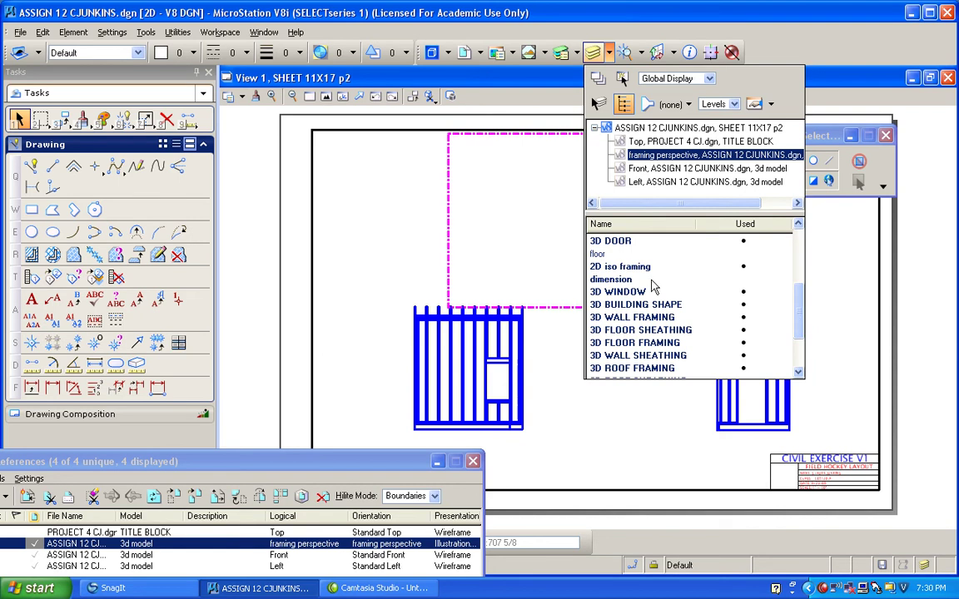
{"action": "left_click", "coordinate": [620, 267]}
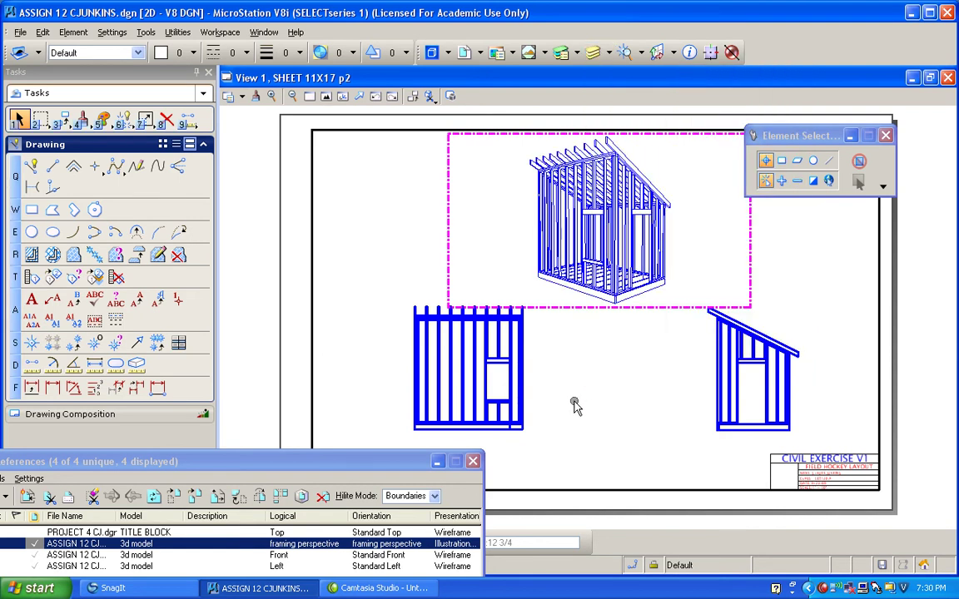
Bring the whole References dialog into view and close it
{"action": "scroll", "coordinate": [583, 287], "scroll_direction": "up", "scroll_amount": 3}
{"action": "scroll", "coordinate": [587, 290], "scroll_direction": "down", "scroll_amount": 4}
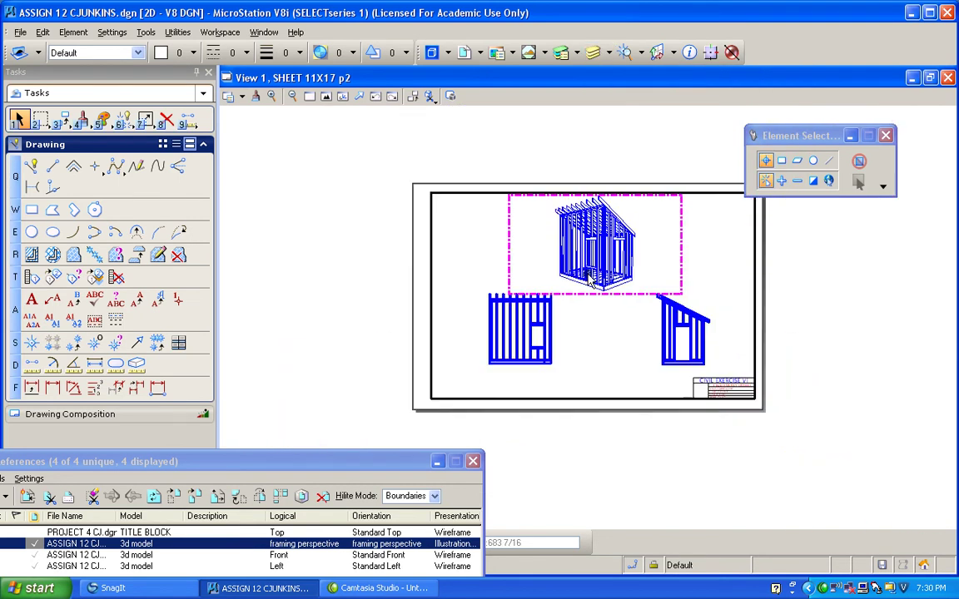
{"action": "scroll", "coordinate": [589, 291], "scroll_direction": "up", "scroll_amount": 1}
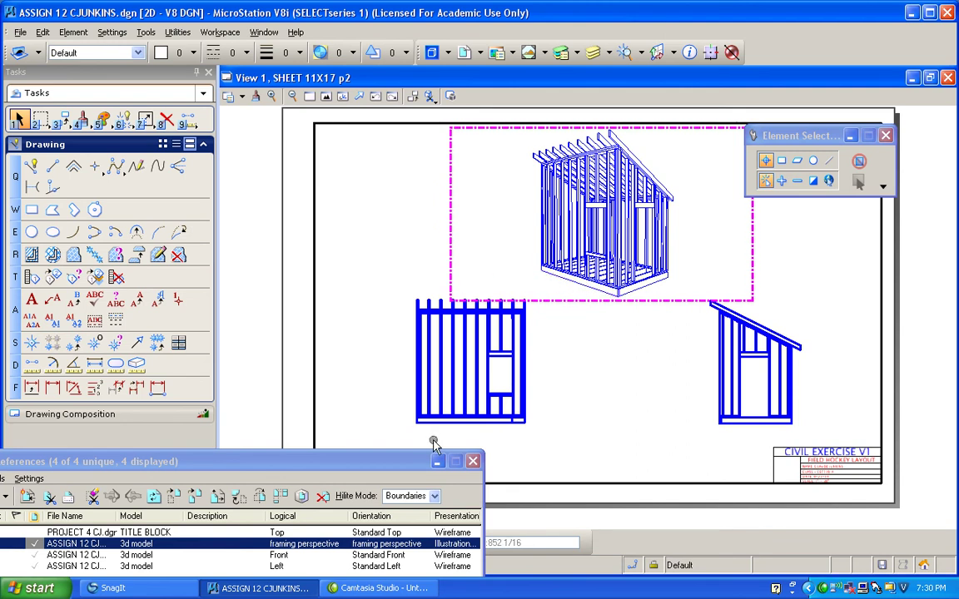
{"action": "left_click_drag", "start_coordinate": [409, 462], "coordinate": [561, 226]}
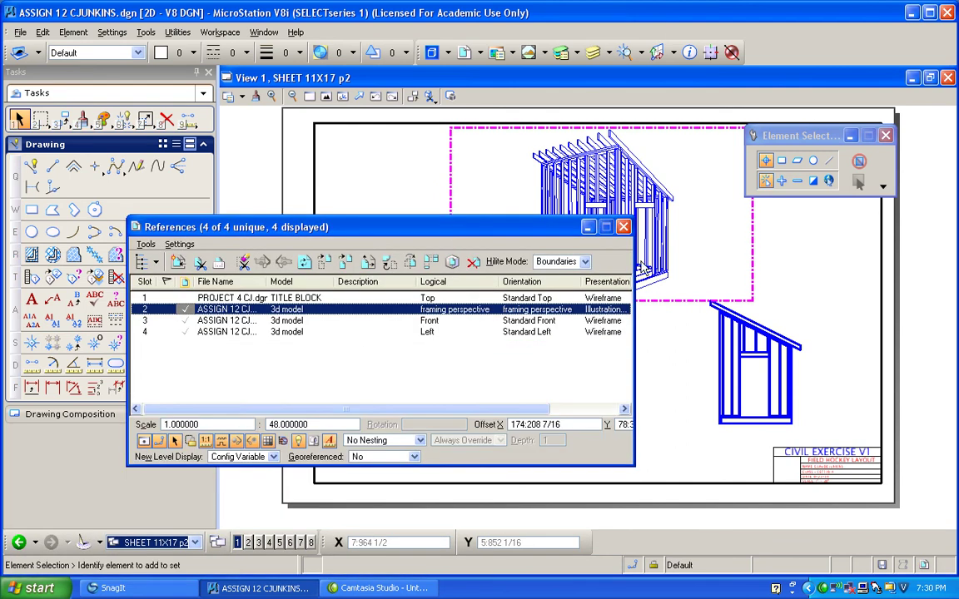
{"action": "left_click", "coordinate": [623, 227]}
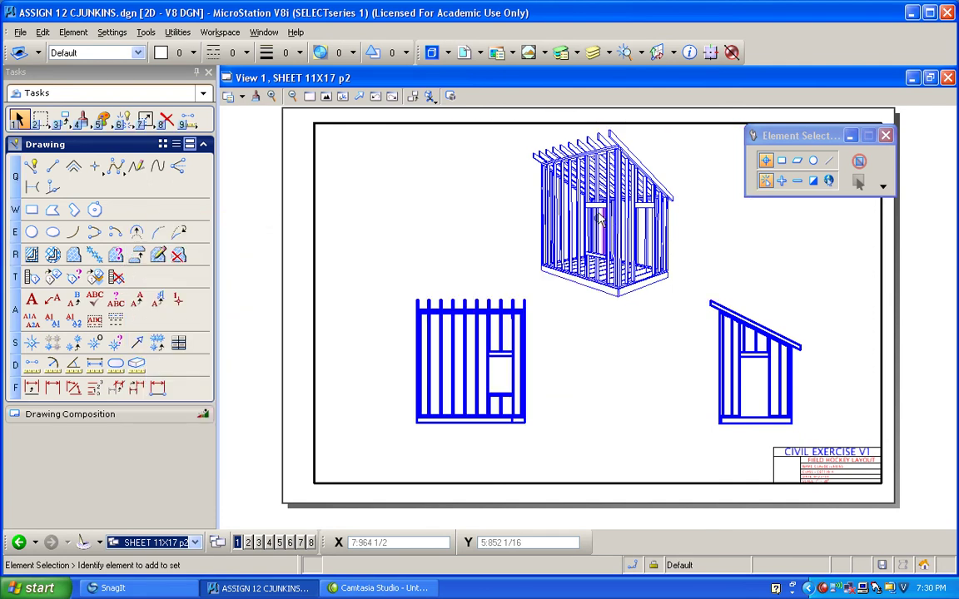
On SHEET 11X17 p1, turn off the Top-1 reference's 3D FASCIA, Default and 2D iso framing levels
{"action": "left_click", "coordinate": [194, 543]}
{"action": "left_click", "coordinate": [189, 514]}
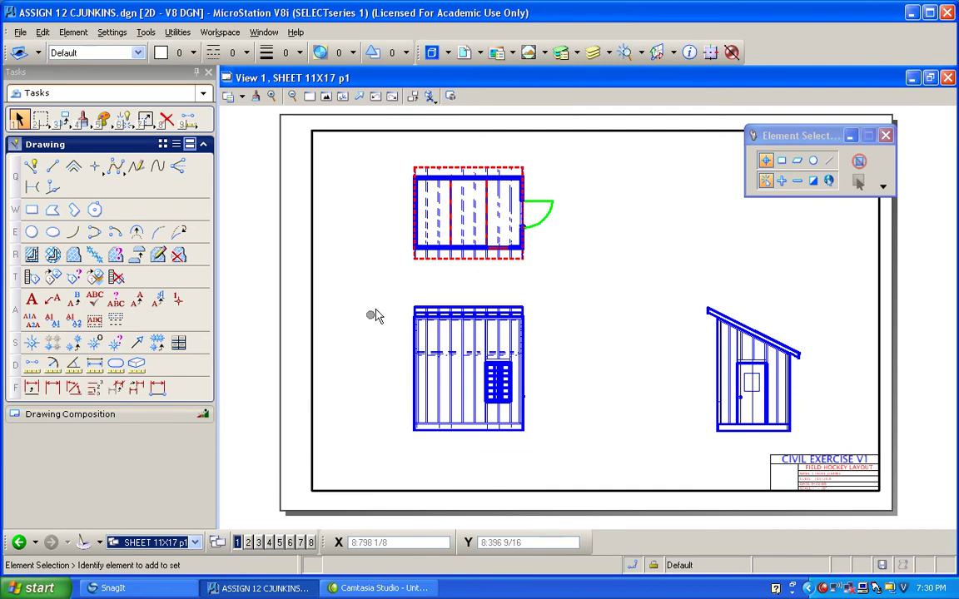
{"action": "left_click", "coordinate": [609, 52]}
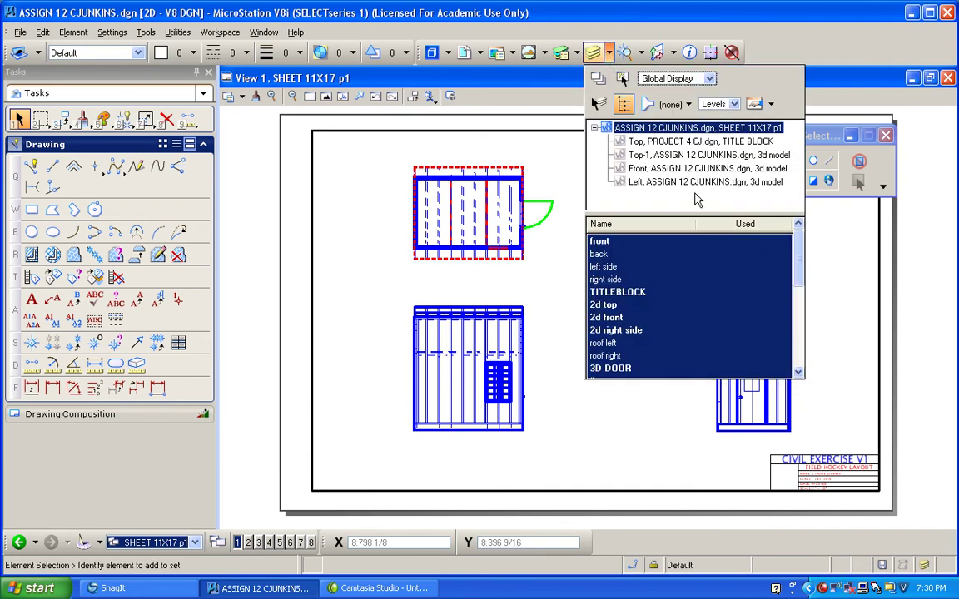
{"action": "left_click", "coordinate": [687, 156]}
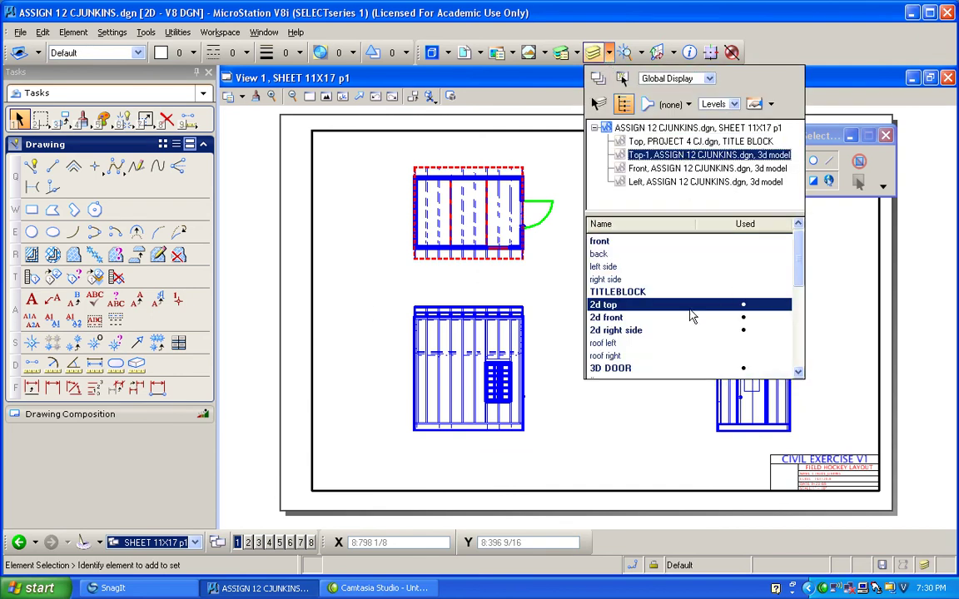
{"action": "left_click_drag", "start_coordinate": [797, 268], "coordinate": [803, 379]}
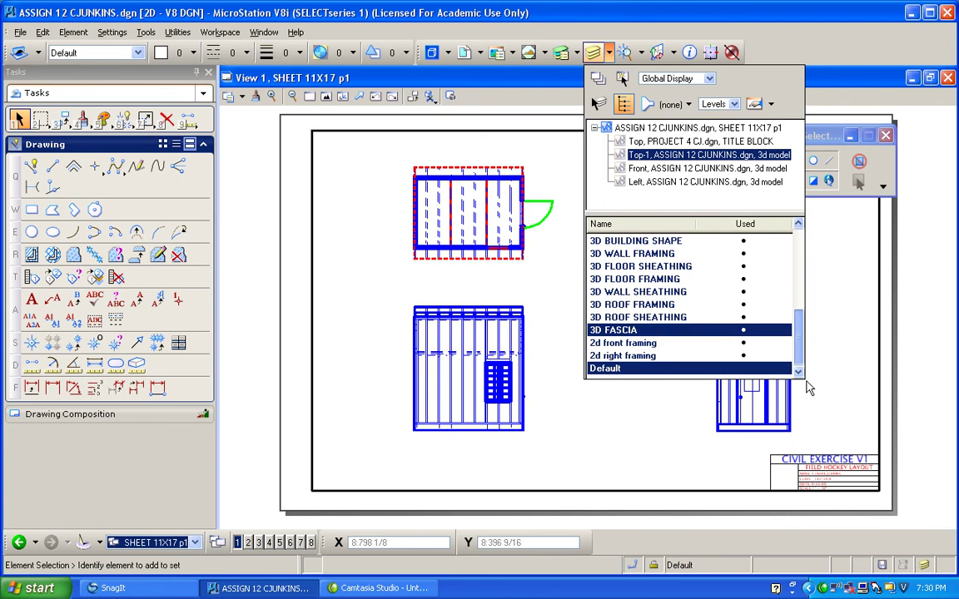
{"action": "left_click", "coordinate": [664, 332]}
{"action": "left_click", "coordinate": [663, 369]}
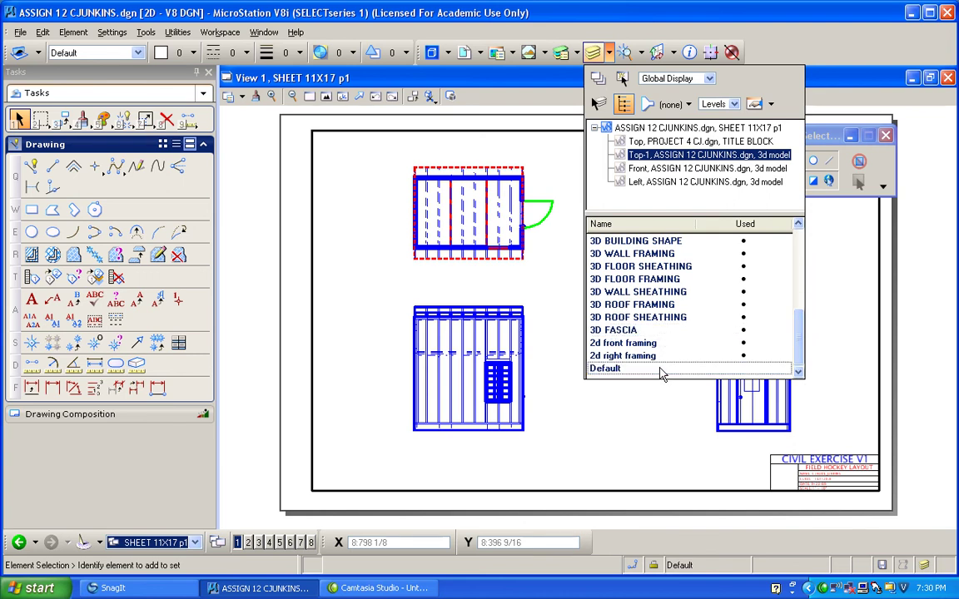
{"action": "left_click_drag", "start_coordinate": [803, 343], "coordinate": [803, 253]}
{"action": "left_click", "coordinate": [712, 307]}
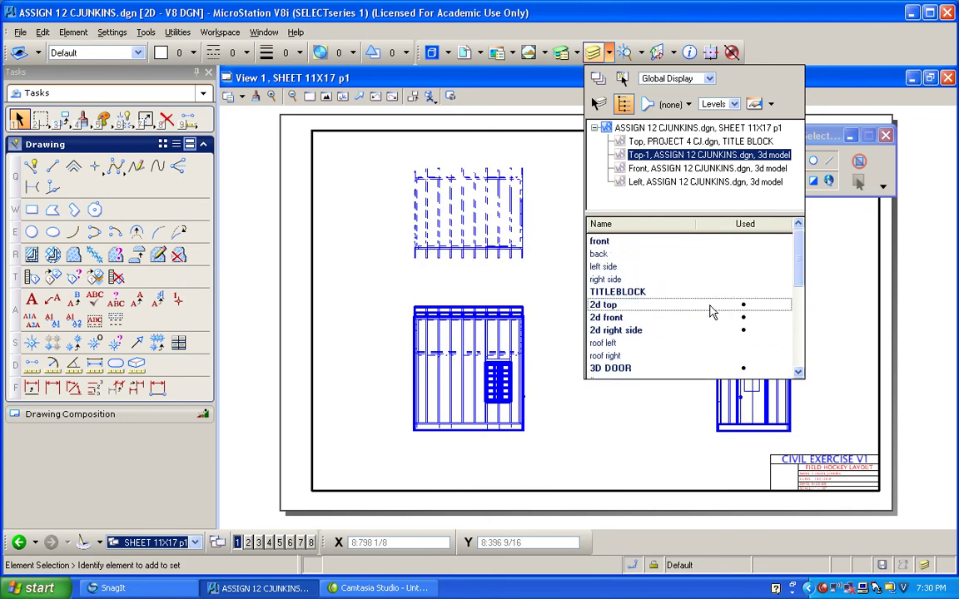
{"action": "left_click", "coordinate": [712, 306]}
{"action": "scroll", "coordinate": [699, 316], "scroll_direction": "down", "scroll_amount": 2}
{"action": "left_click", "coordinate": [674, 318]}
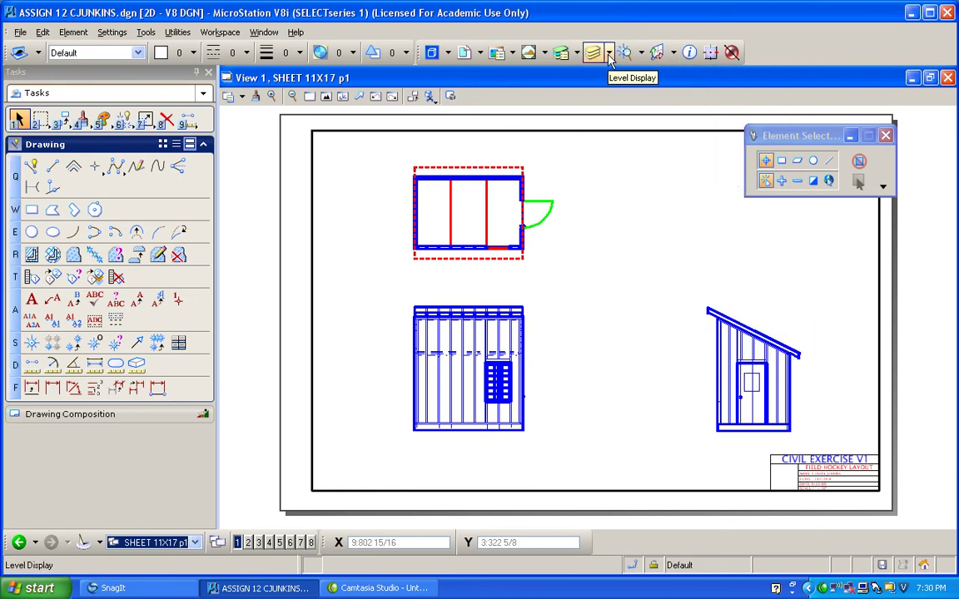
Hide the 2D iso framing level in the Front and Left references
{"action": "left_click", "coordinate": [609, 54]}
{"action": "left_click", "coordinate": [655, 169]}
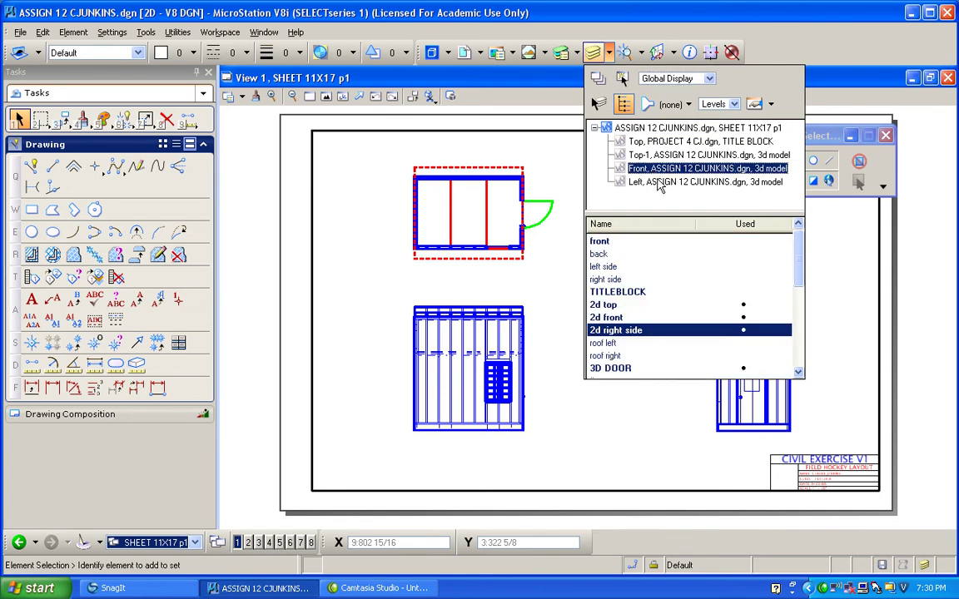
{"action": "left_click", "coordinate": [800, 321]}
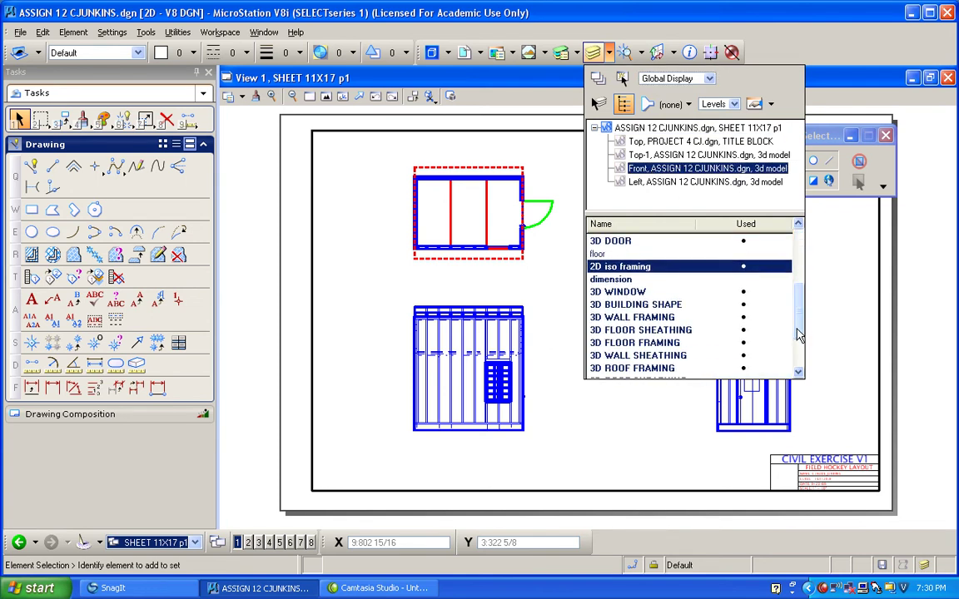
{"action": "left_click", "coordinate": [718, 268]}
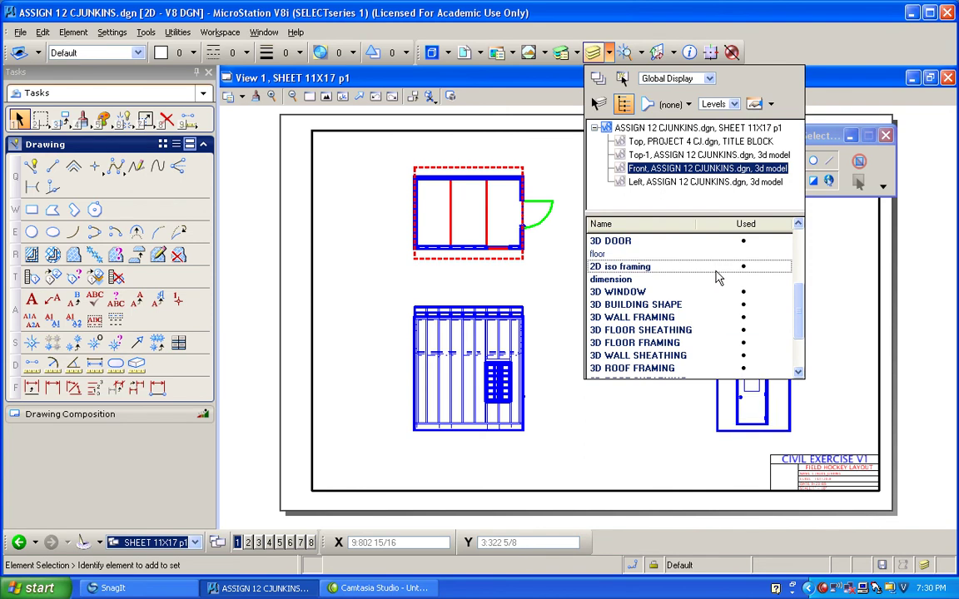
{"action": "left_click", "coordinate": [682, 182]}
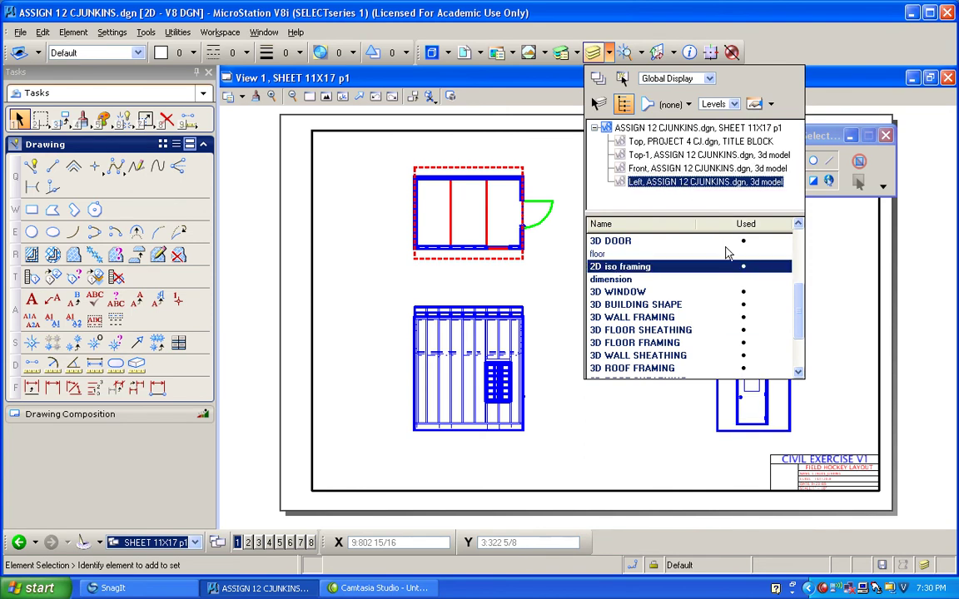
{"action": "left_click", "coordinate": [689, 269]}
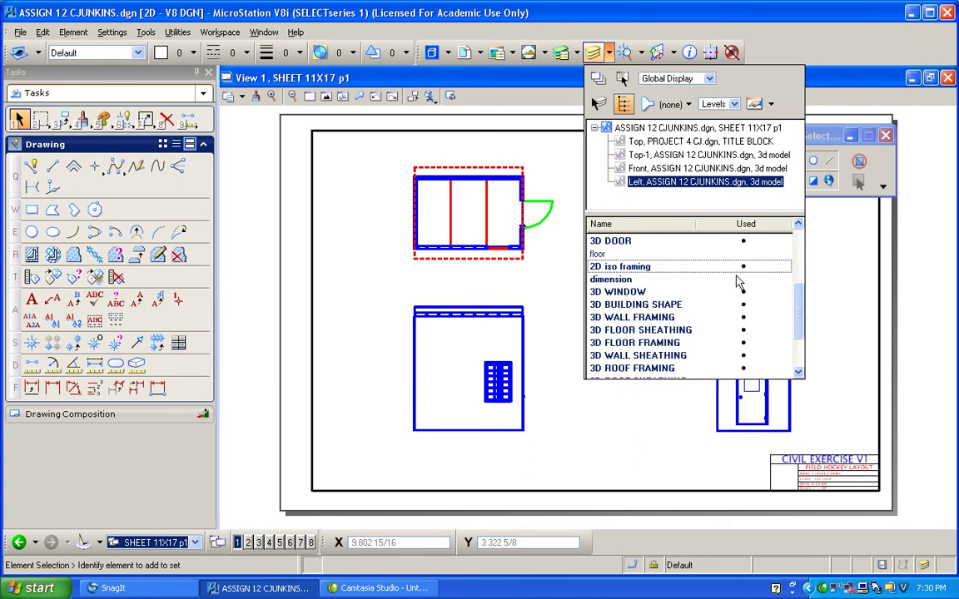
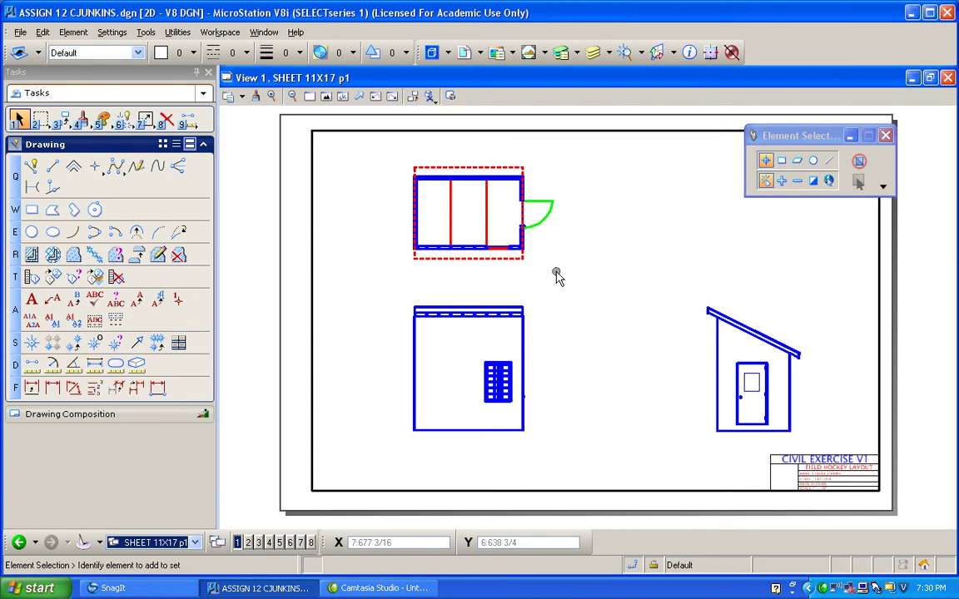
Save settings, preview the SHEET 11X17 p2 views, then return to SHEET 11X17 p1 views
{"action": "left_click", "coordinate": [20, 32]}
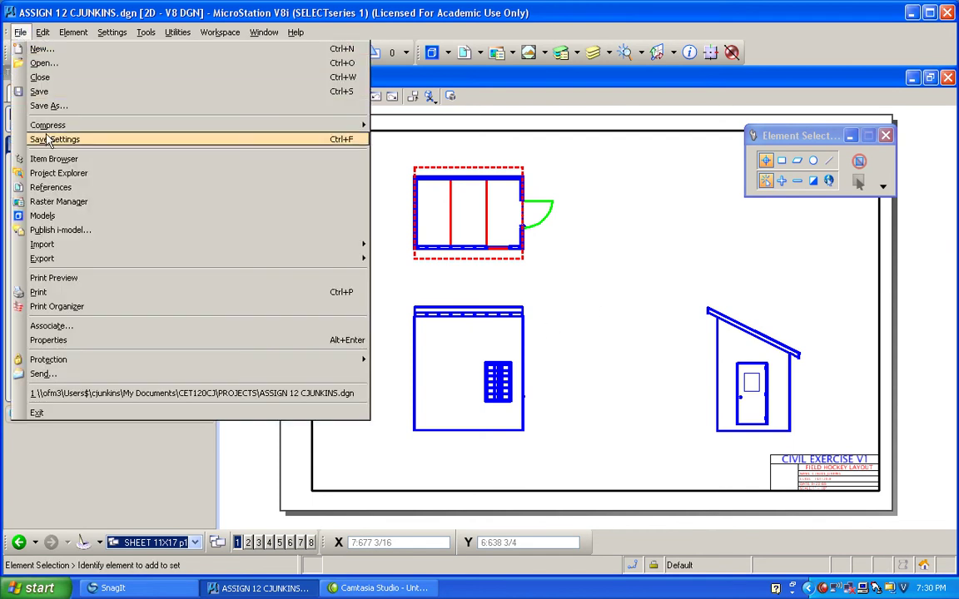
{"action": "left_click", "coordinate": [48, 140]}
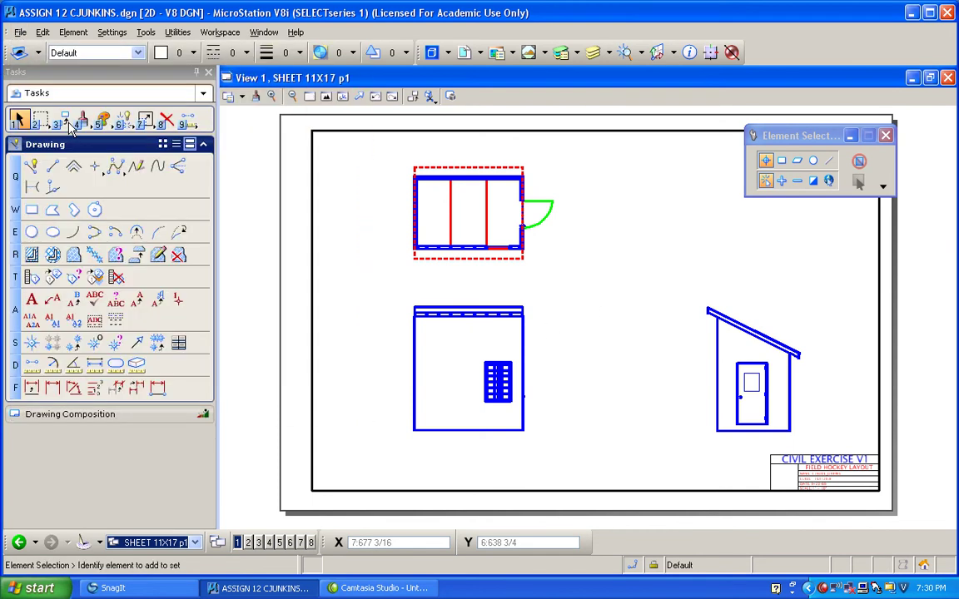
{"action": "left_click", "coordinate": [193, 543]}
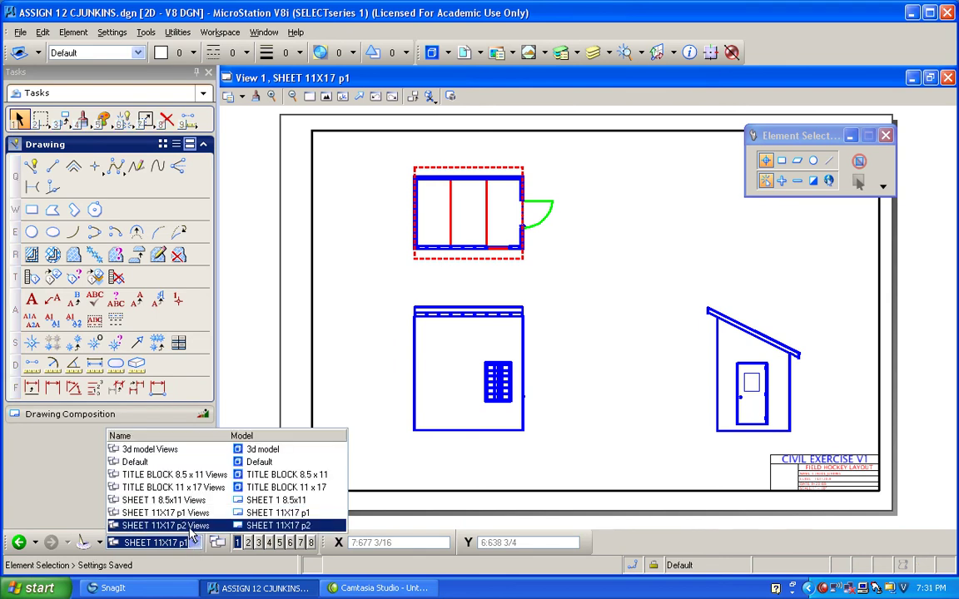
{"action": "left_click", "coordinate": [190, 517]}
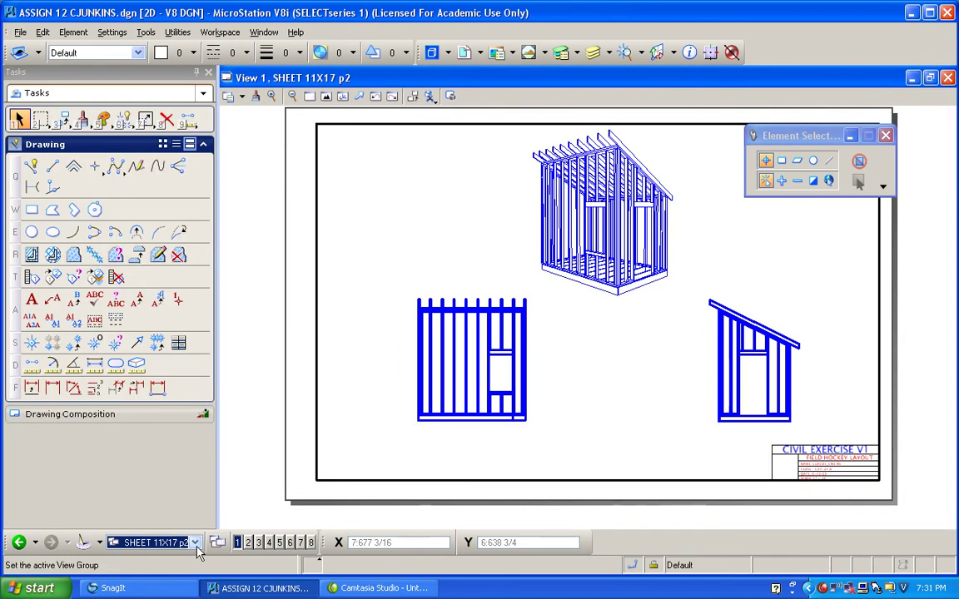
{"action": "left_click", "coordinate": [194, 543]}
{"action": "left_click", "coordinate": [186, 513]}
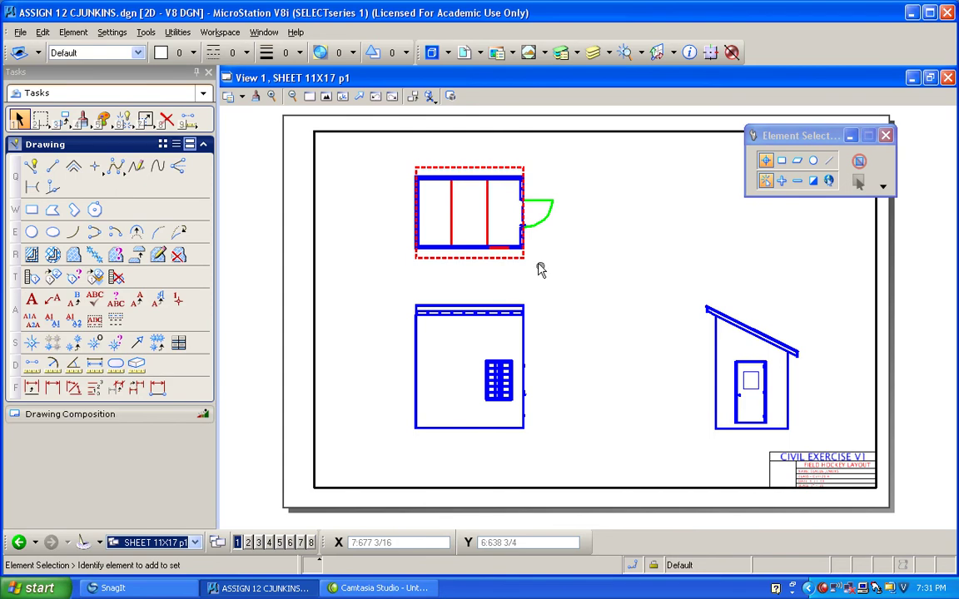
Create a new ARCH V1 dimension style as a copy of CIVIL V1
{"action": "left_click", "coordinate": [32, 387]}
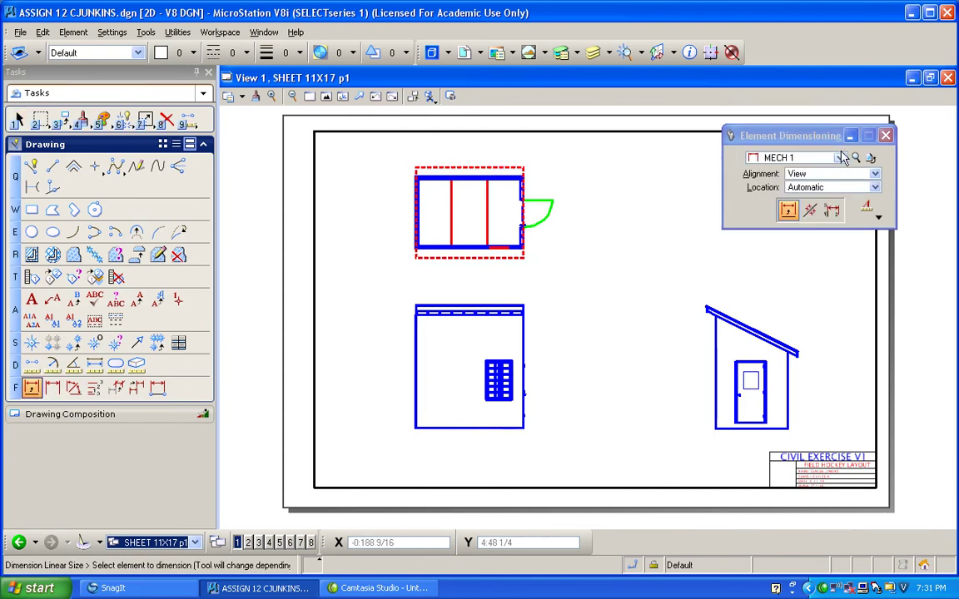
{"action": "left_click", "coordinate": [855, 158]}
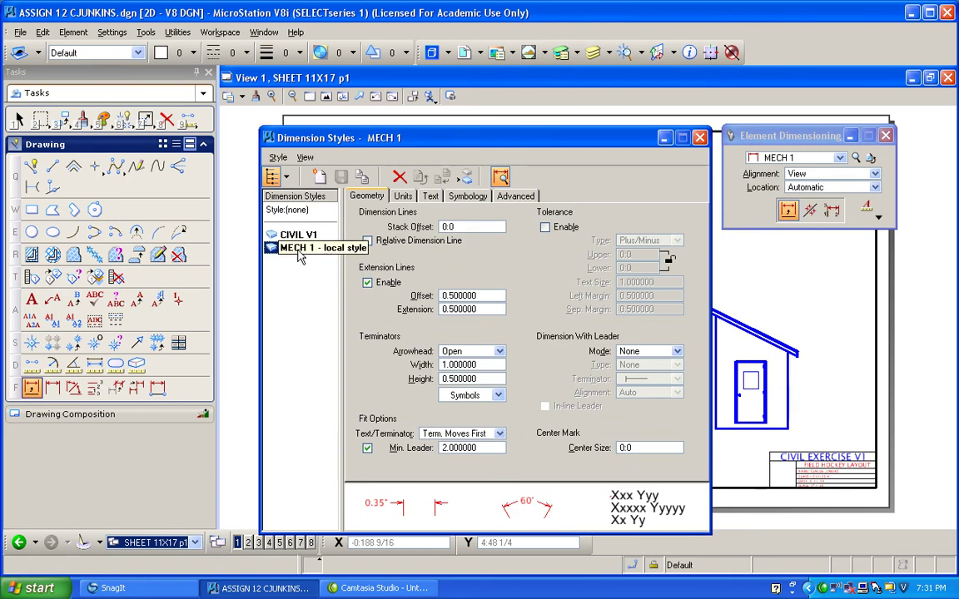
{"action": "left_click", "coordinate": [298, 235]}
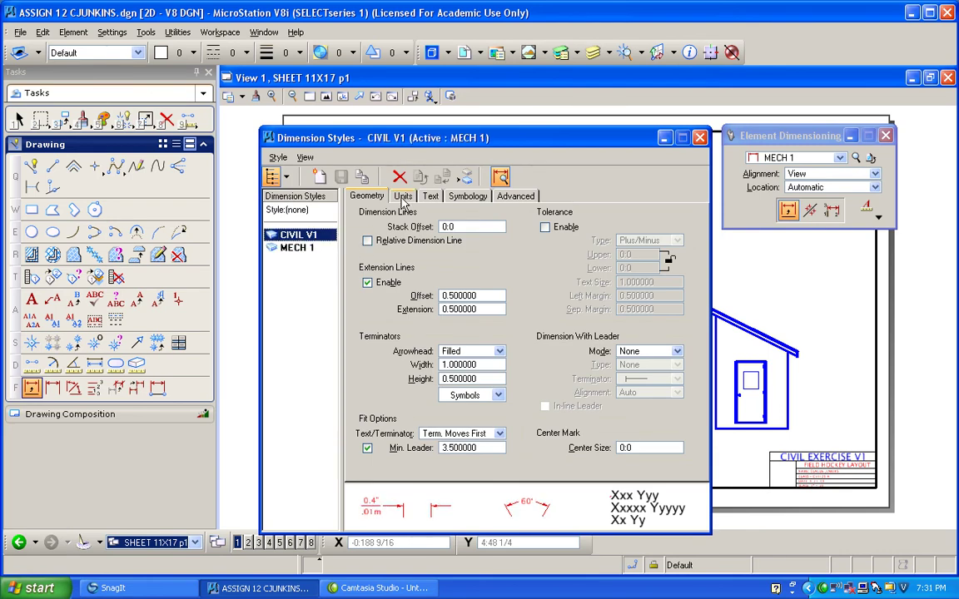
{"action": "left_click", "coordinate": [362, 178]}
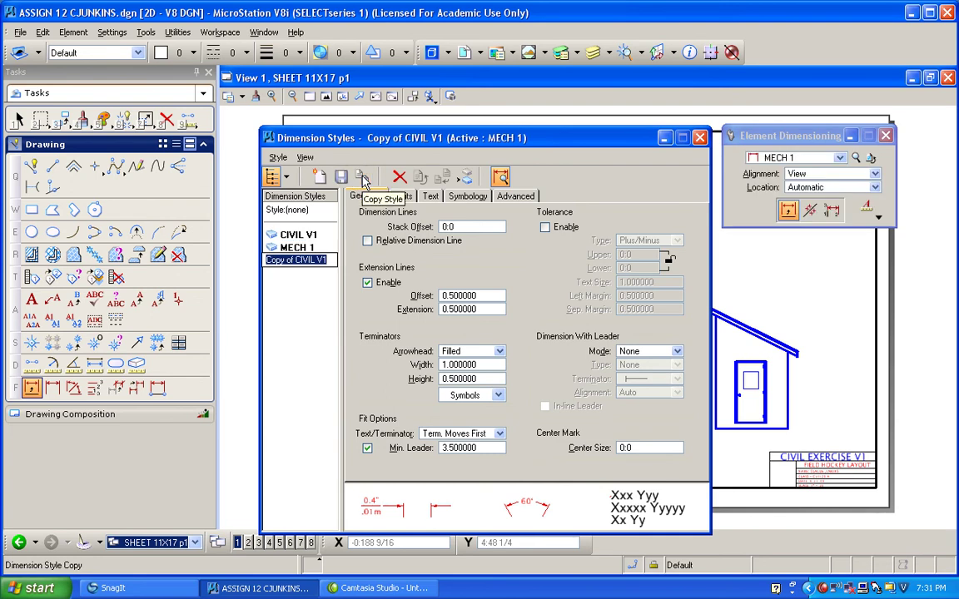
{"action": "type", "text": "a"}
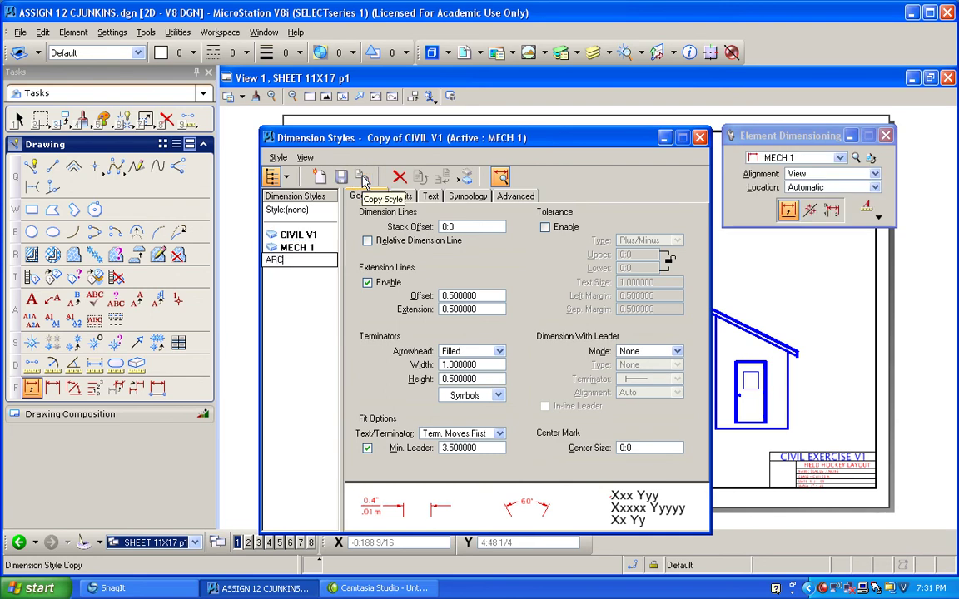
{"action": "key", "text": "Return"}
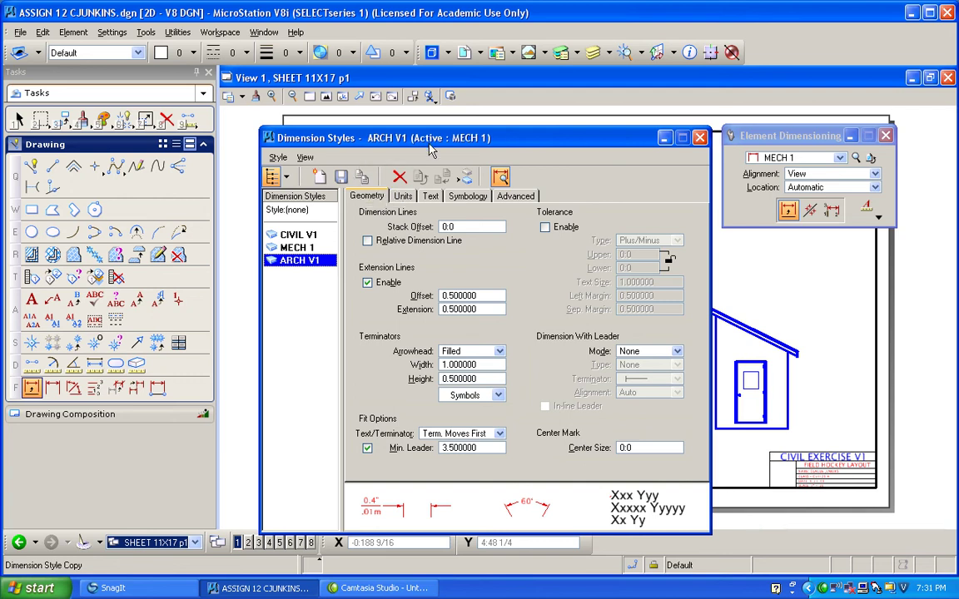
Set ARCH V1 units to 1/16 accuracy, 0.12 angle accuracy, with secondary units off
{"action": "left_click", "coordinate": [405, 197]}
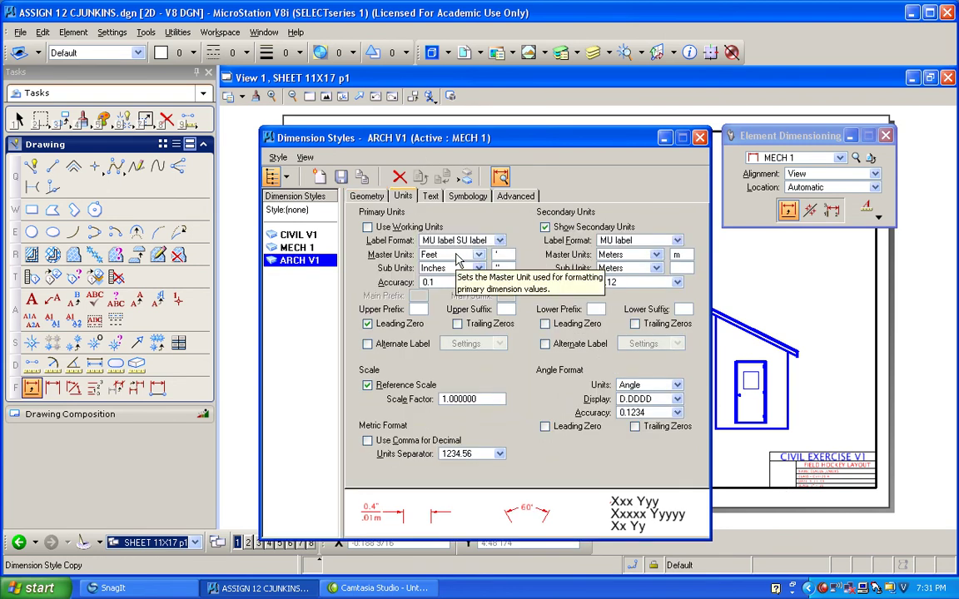
{"action": "left_click", "coordinate": [499, 282]}
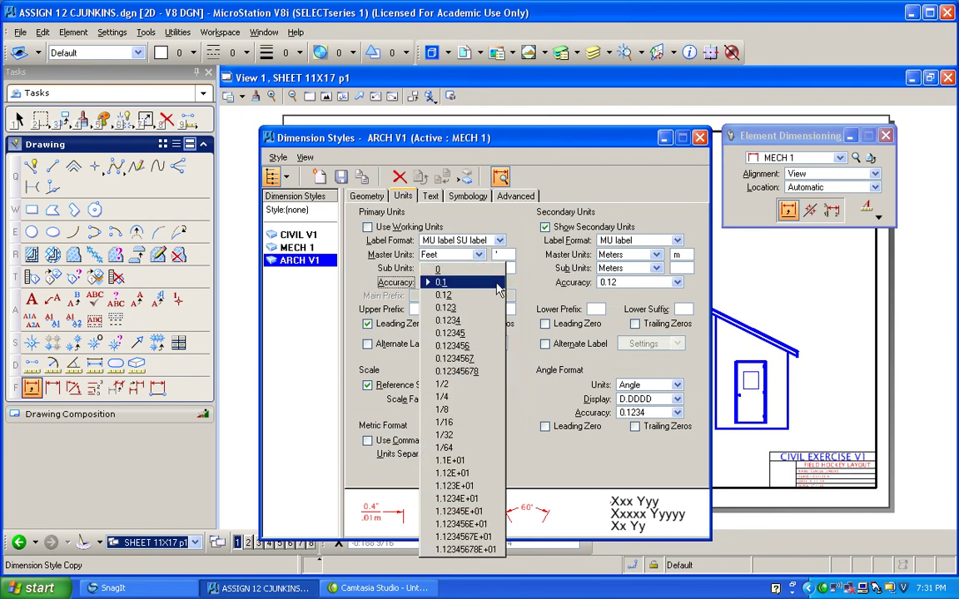
{"action": "left_click", "coordinate": [463, 423]}
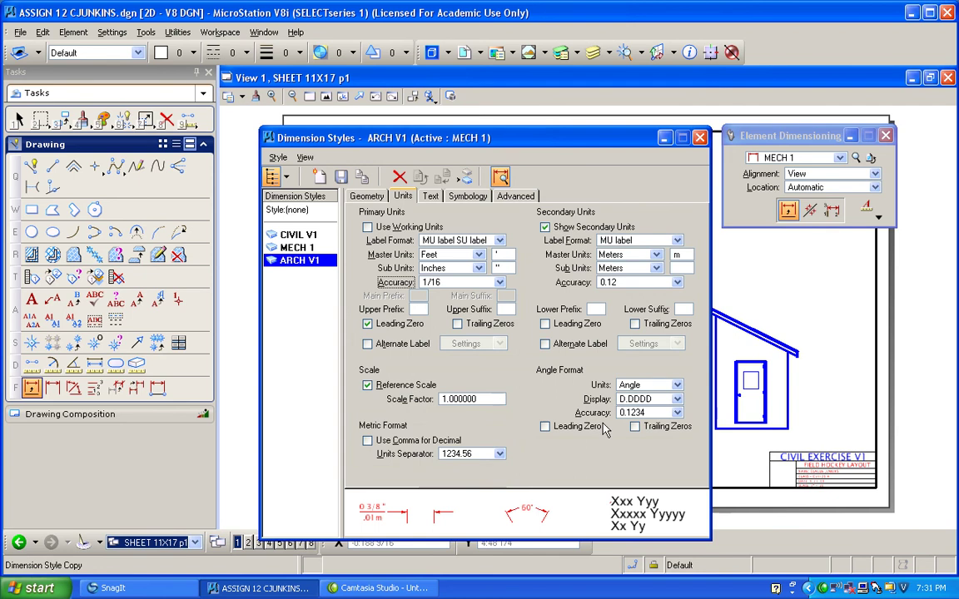
{"action": "left_click", "coordinate": [679, 413]}
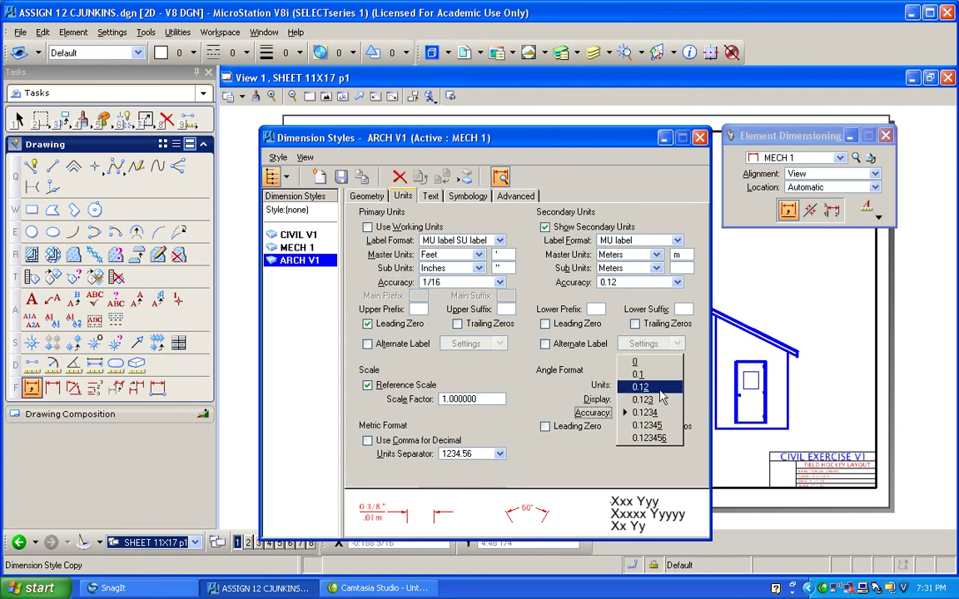
{"action": "left_click", "coordinate": [663, 391]}
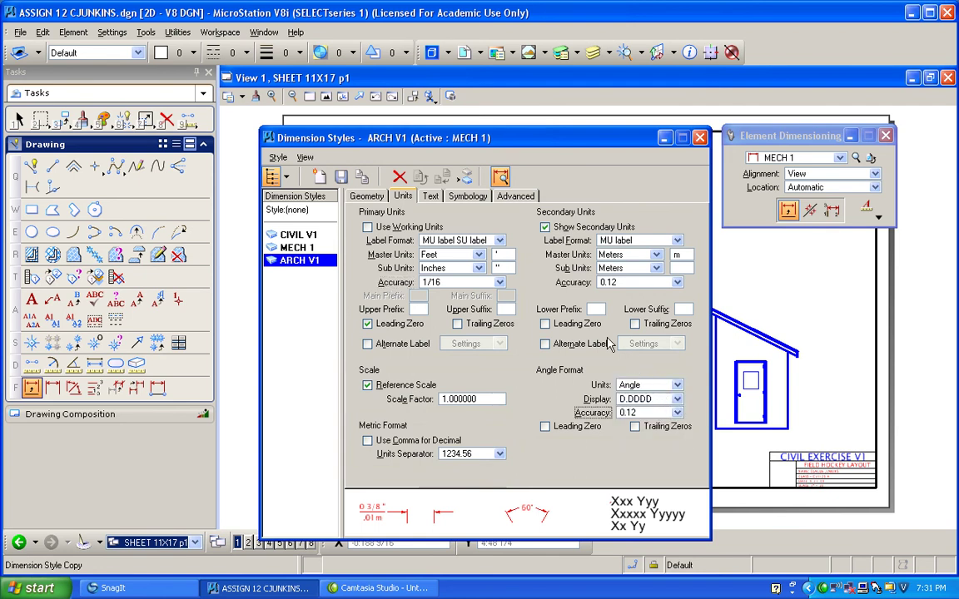
{"action": "left_click", "coordinate": [546, 228]}
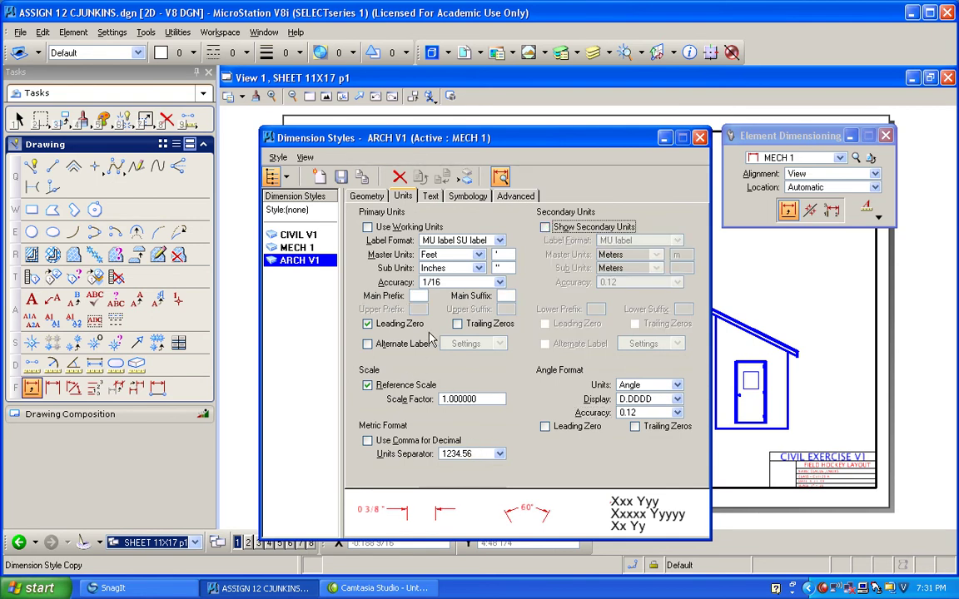
Place ARCH V1 dimension text above the line and save the style
{"action": "left_click", "coordinate": [431, 196]}
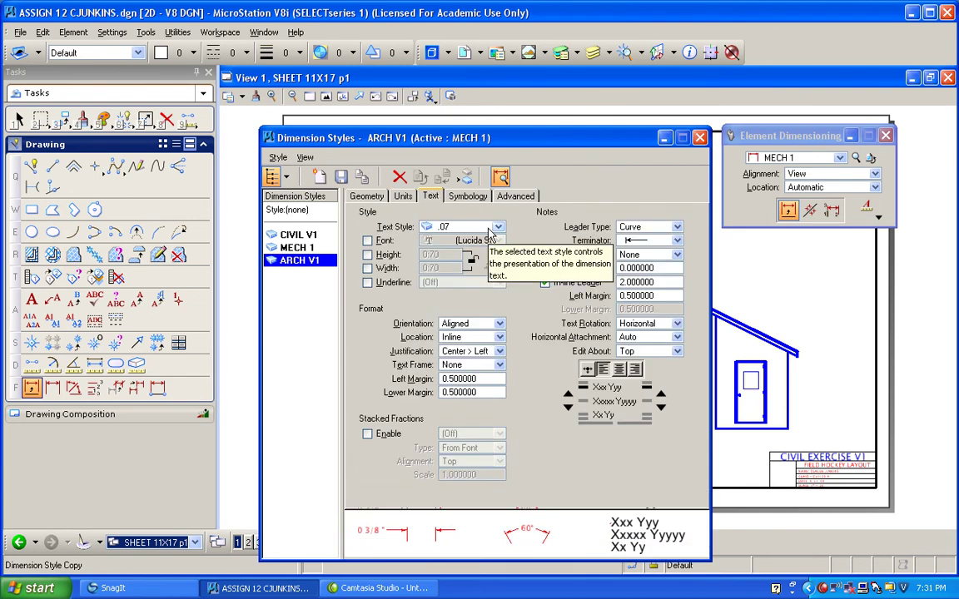
{"action": "left_click", "coordinate": [468, 196]}
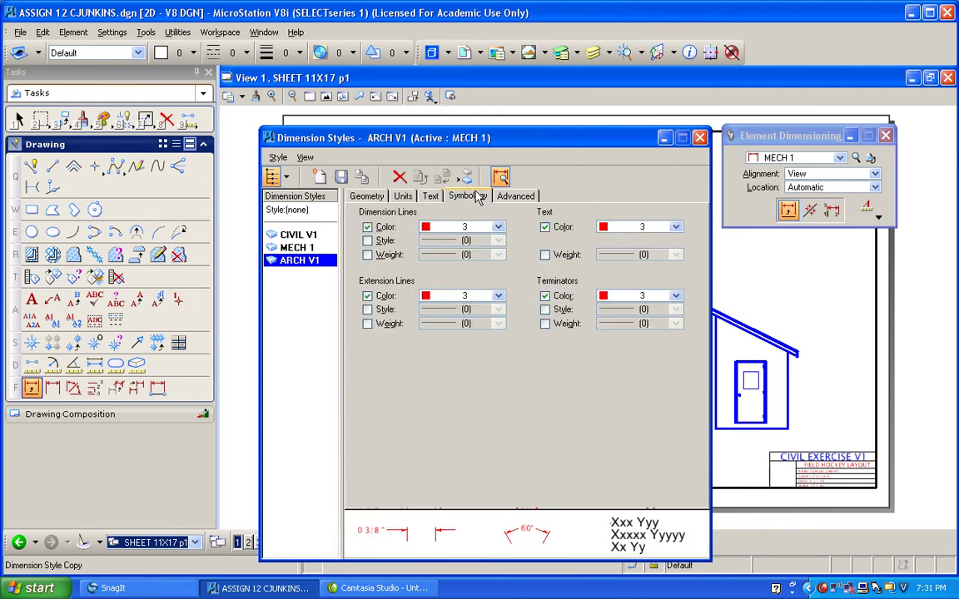
{"action": "left_click", "coordinate": [371, 197]}
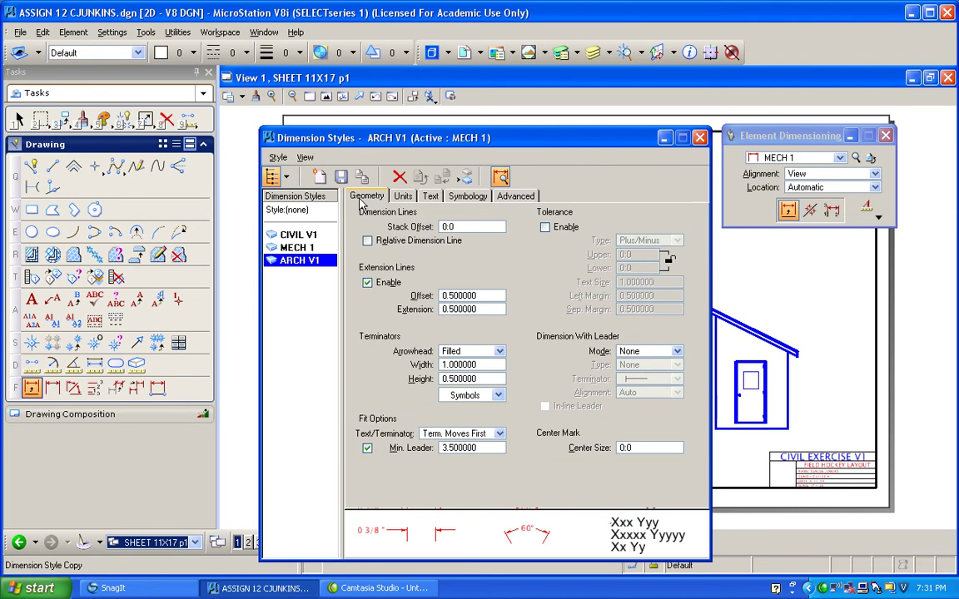
{"action": "left_click", "coordinate": [430, 197]}
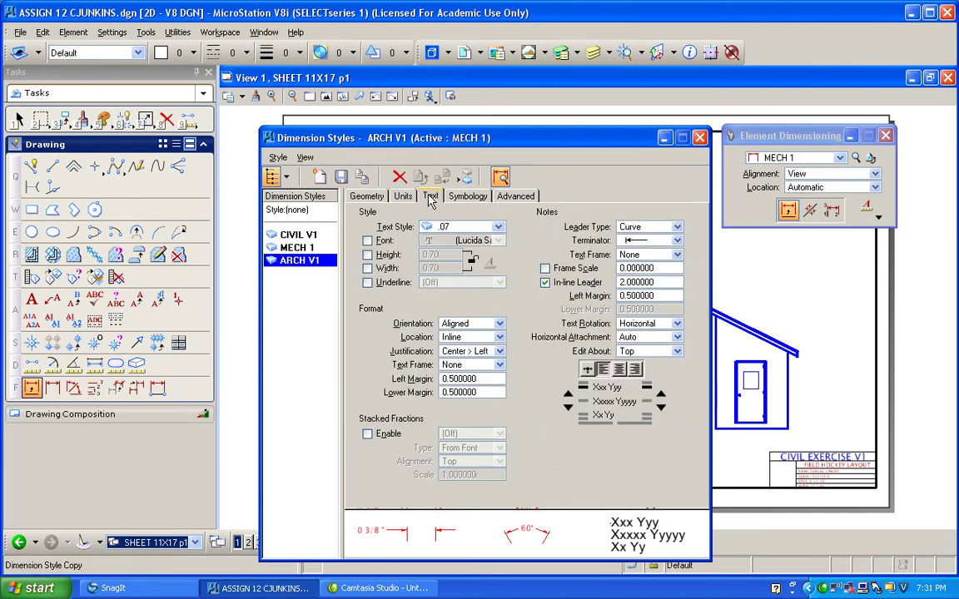
{"action": "left_click", "coordinate": [500, 338]}
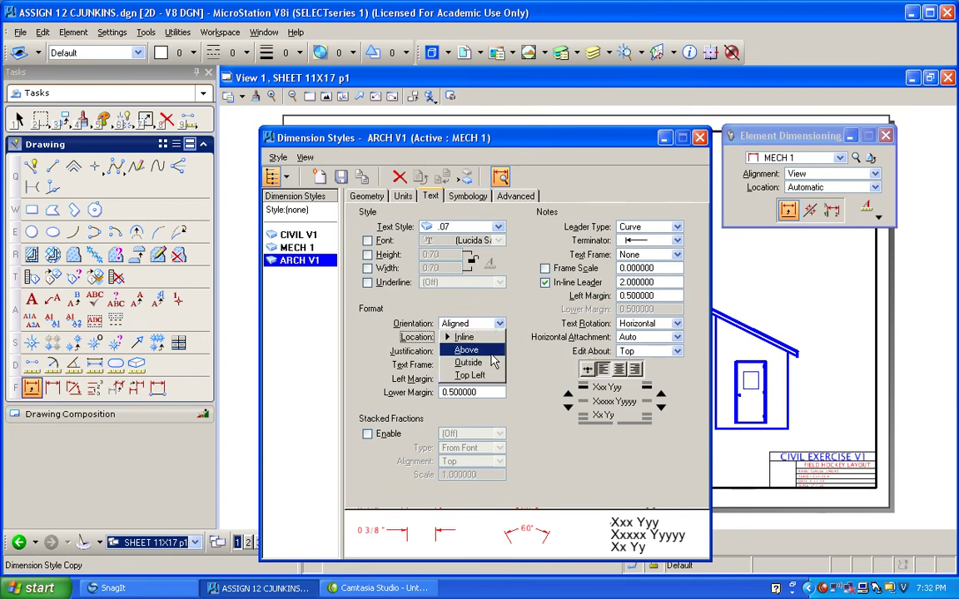
{"action": "left_click", "coordinate": [491, 353]}
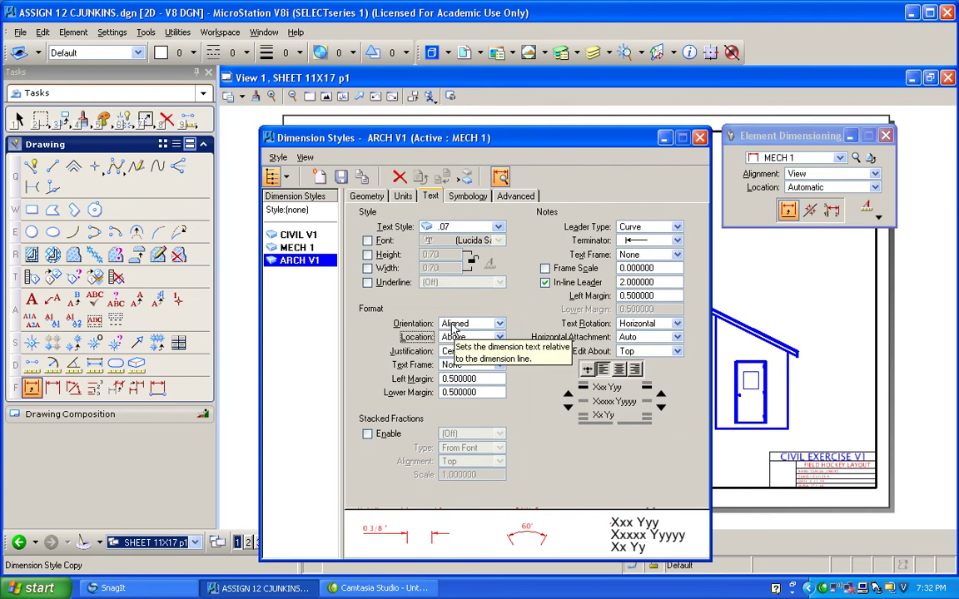
{"action": "left_click", "coordinate": [340, 176]}
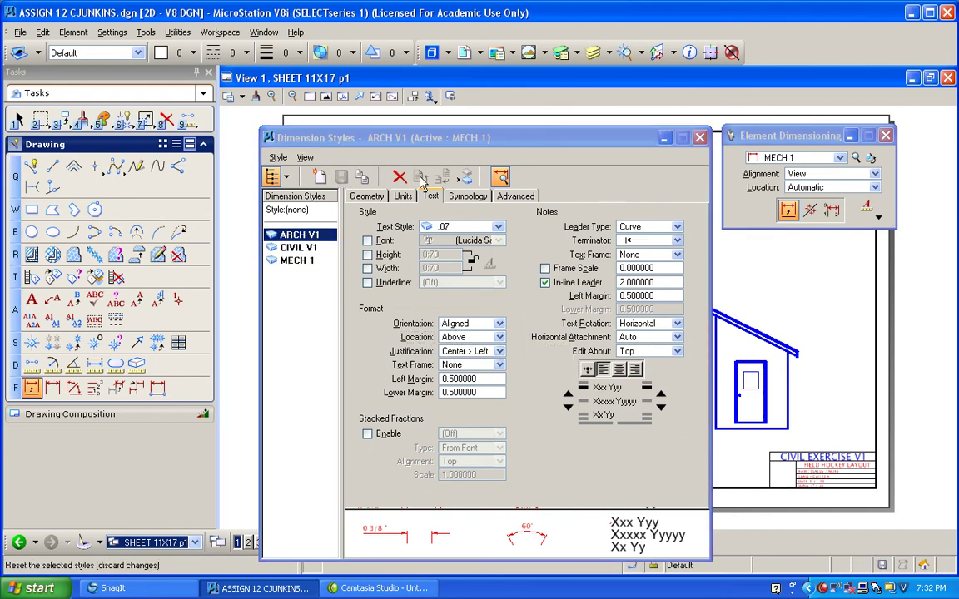
{"action": "left_click", "coordinate": [700, 139]}
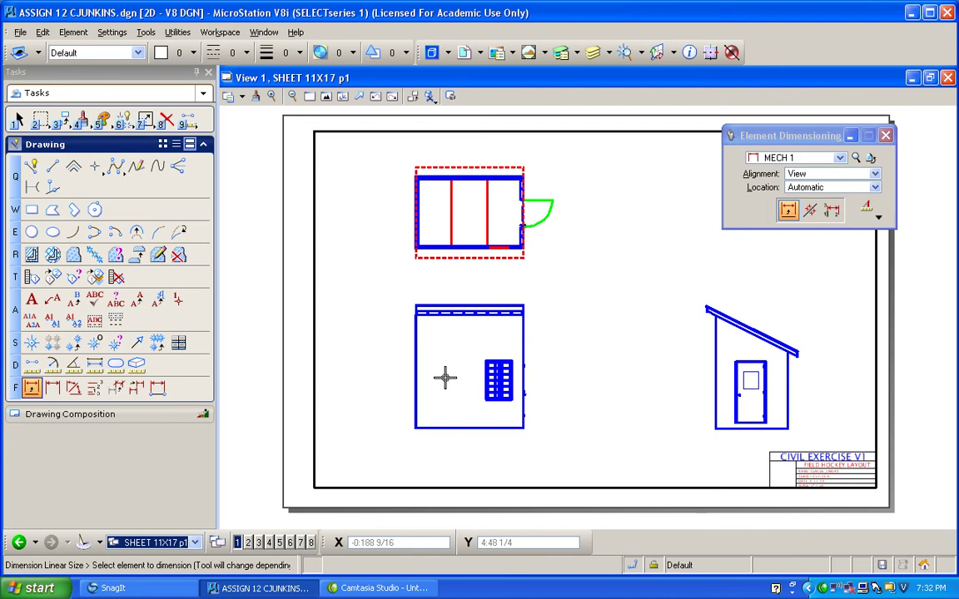
Make ARCH V1 active and place the 8' 1" depth dimension left of the shed plan
{"action": "scroll", "coordinate": [412, 185], "scroll_direction": "up", "scroll_amount": 5}
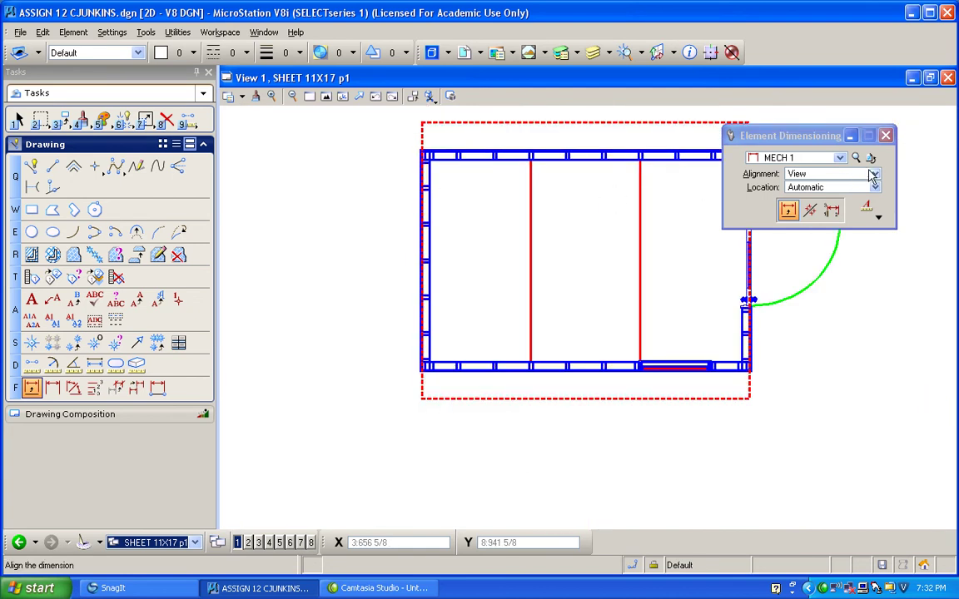
{"action": "left_click", "coordinate": [787, 157]}
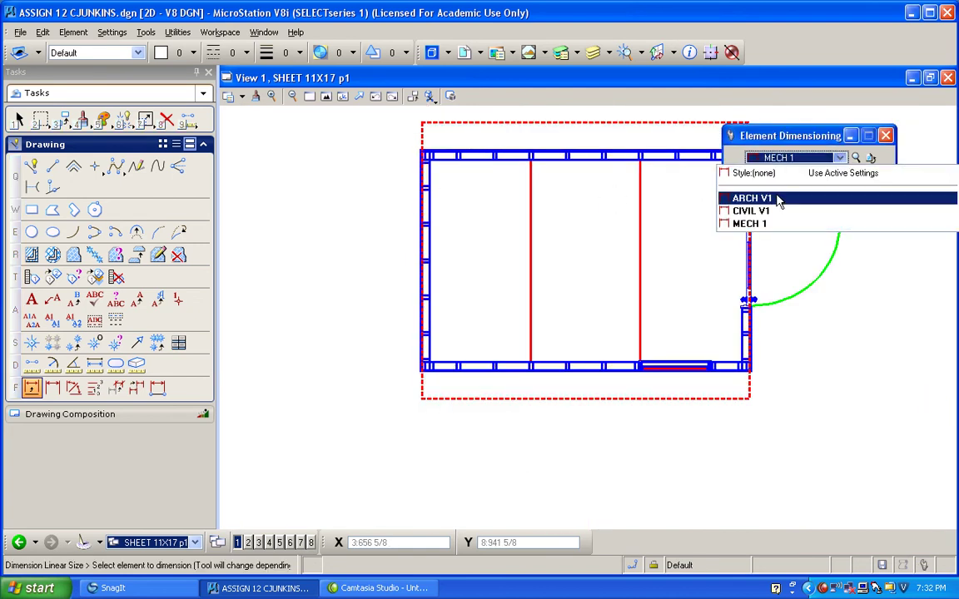
{"action": "left_click", "coordinate": [777, 198]}
{"action": "left_click", "coordinate": [53, 388]}
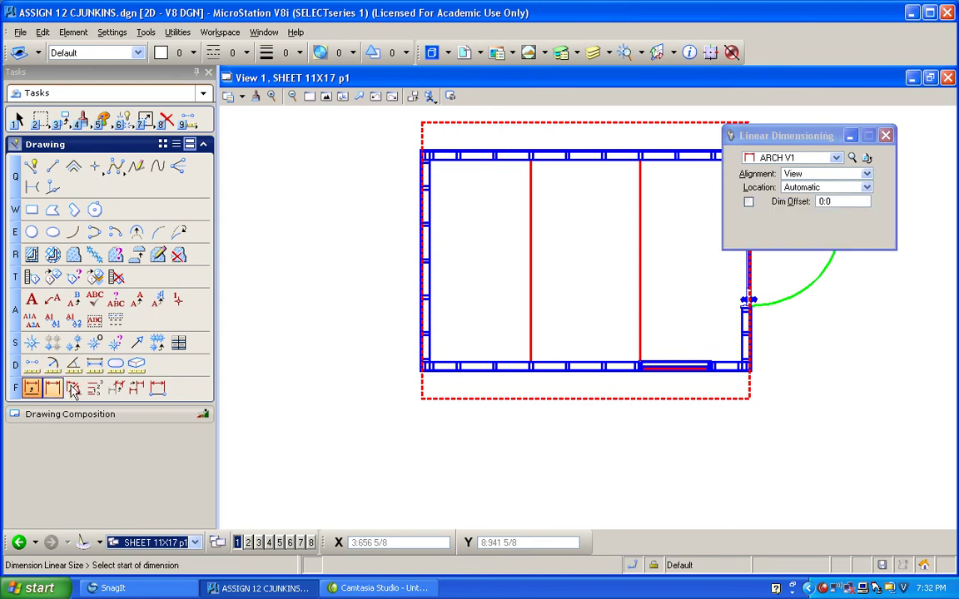
{"action": "scroll", "coordinate": [336, 357], "scroll_direction": "up", "scroll_amount": 3}
{"action": "left_click", "coordinate": [482, 379]}
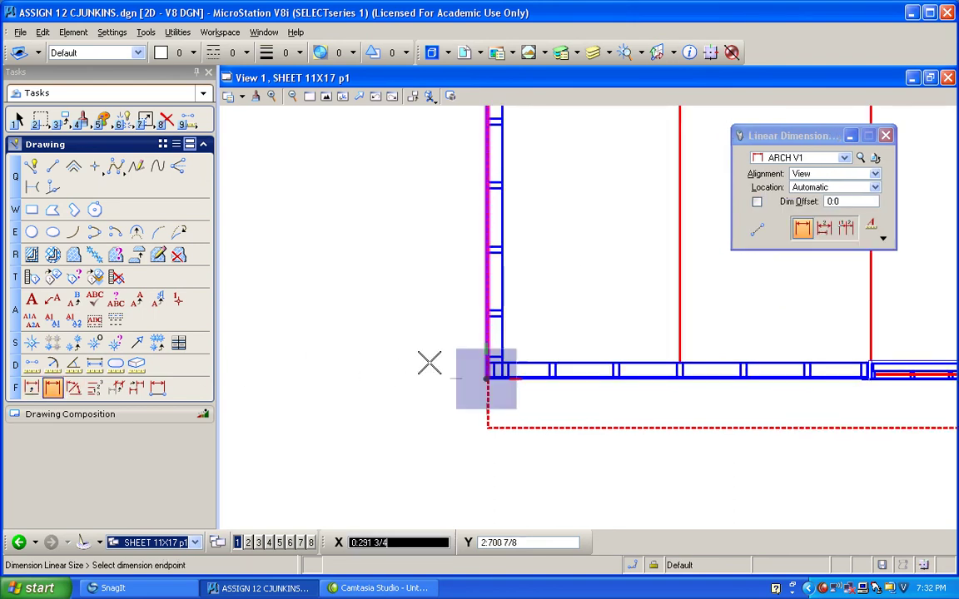
{"action": "scroll", "coordinate": [396, 353], "scroll_direction": "down", "scroll_amount": 3}
{"action": "scroll", "coordinate": [409, 228], "scroll_direction": "up", "scroll_amount": 4}
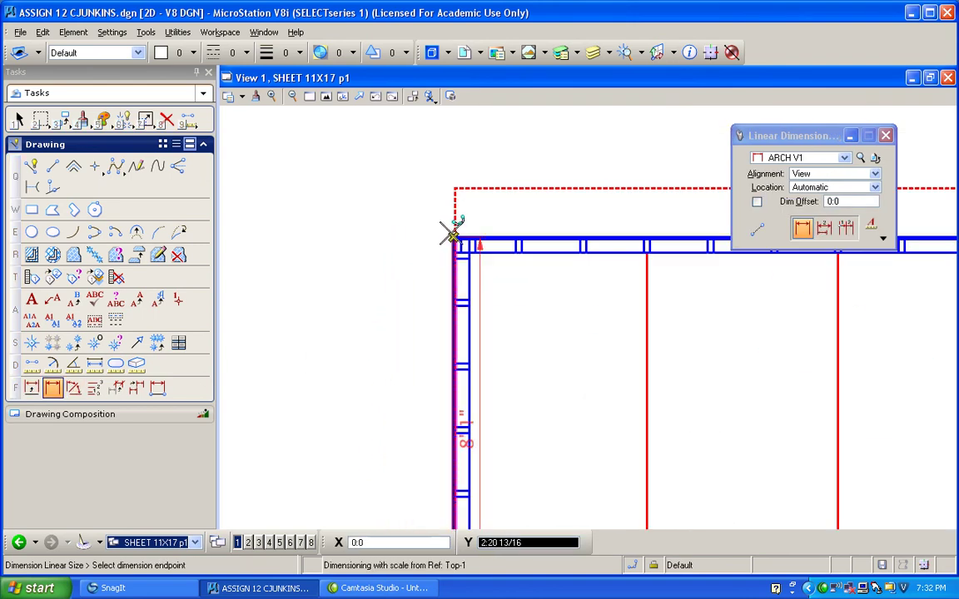
{"action": "left_click", "coordinate": [450, 234]}
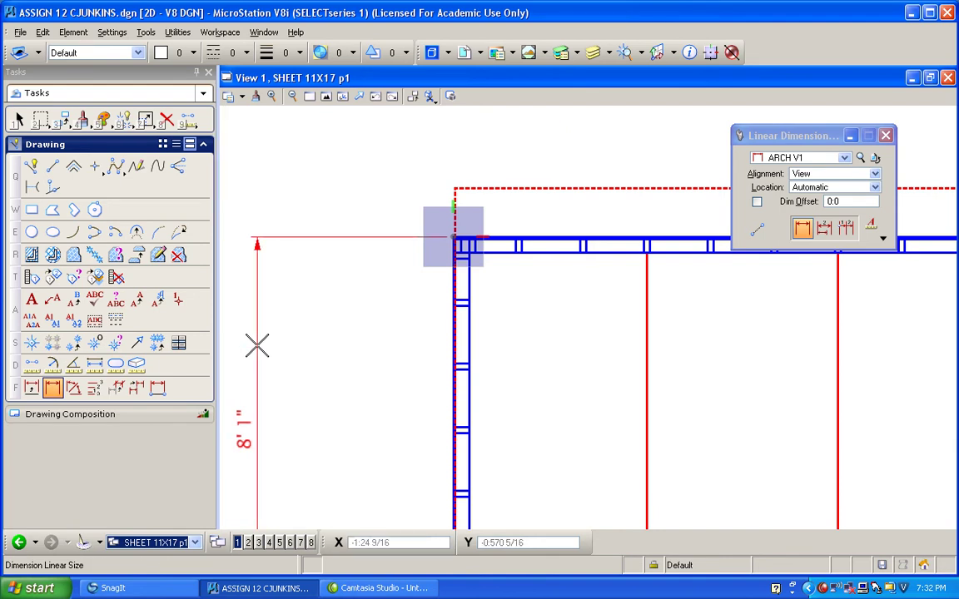
{"action": "left_click", "coordinate": [256, 345]}
Place the 12' 1" overall width dimension above the shed plan
{"action": "scroll", "coordinate": [311, 343], "scroll_direction": "down", "scroll_amount": 4}
{"action": "scroll", "coordinate": [356, 356], "scroll_direction": "up", "scroll_amount": 4}
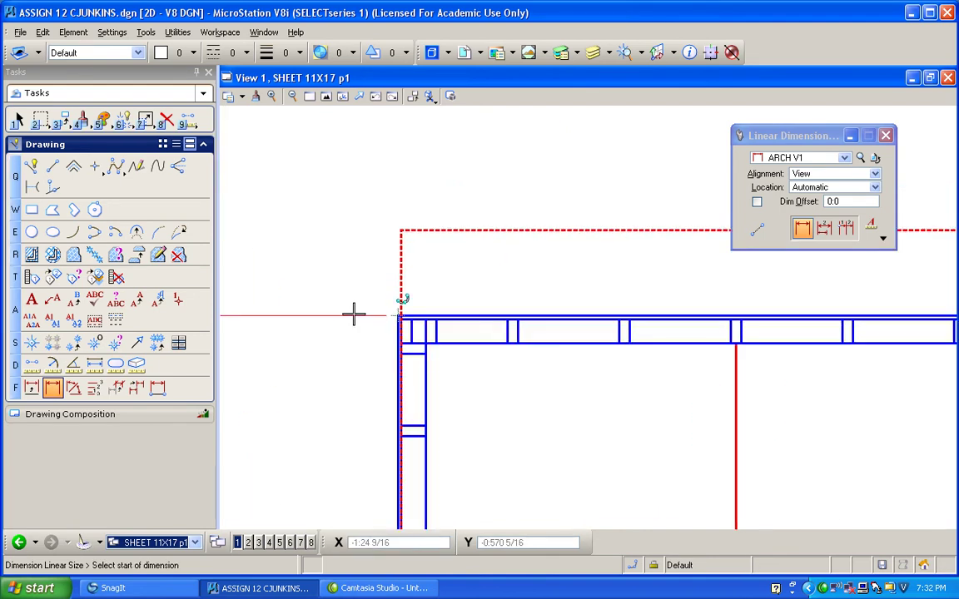
{"action": "left_click", "coordinate": [399, 315]}
{"action": "scroll", "coordinate": [345, 262], "scroll_direction": "down", "scroll_amount": 4}
{"action": "scroll", "coordinate": [681, 273], "scroll_direction": "up", "scroll_amount": 3}
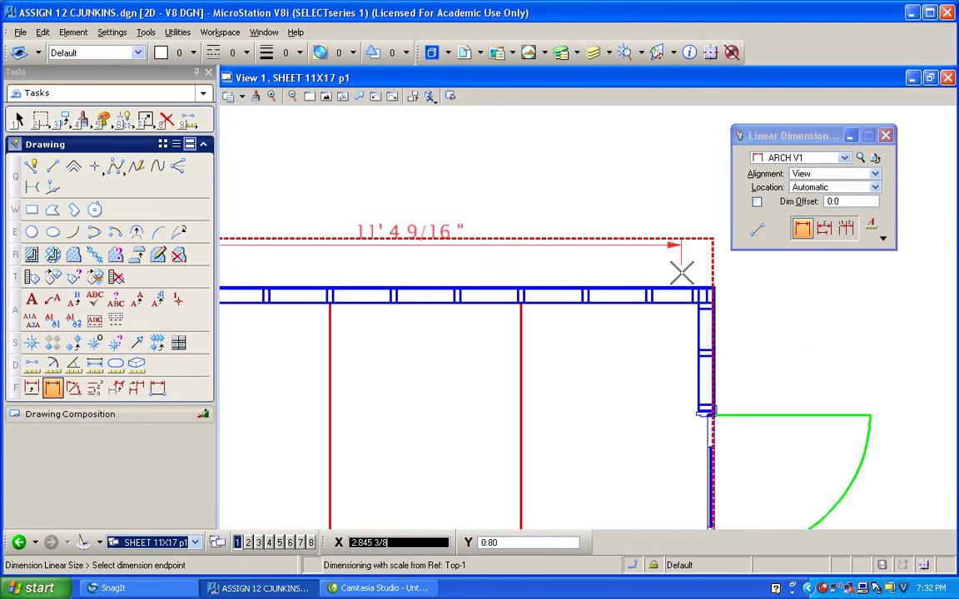
{"action": "scroll", "coordinate": [713, 289], "scroll_direction": "up", "scroll_amount": 2}
{"action": "left_click", "coordinate": [707, 274]}
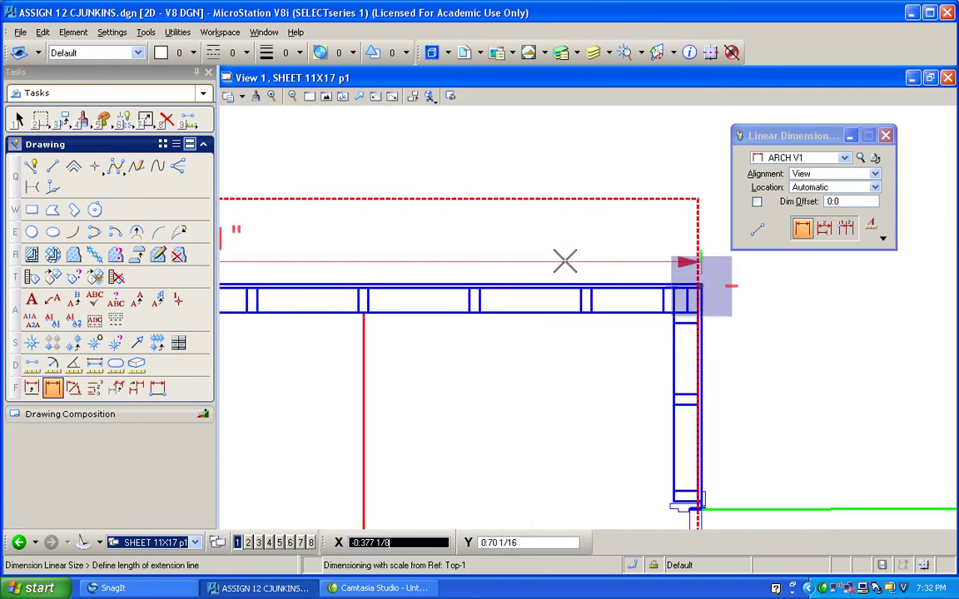
{"action": "scroll", "coordinate": [374, 218], "scroll_direction": "down", "scroll_amount": 3}
{"action": "left_click", "coordinate": [375, 174]}
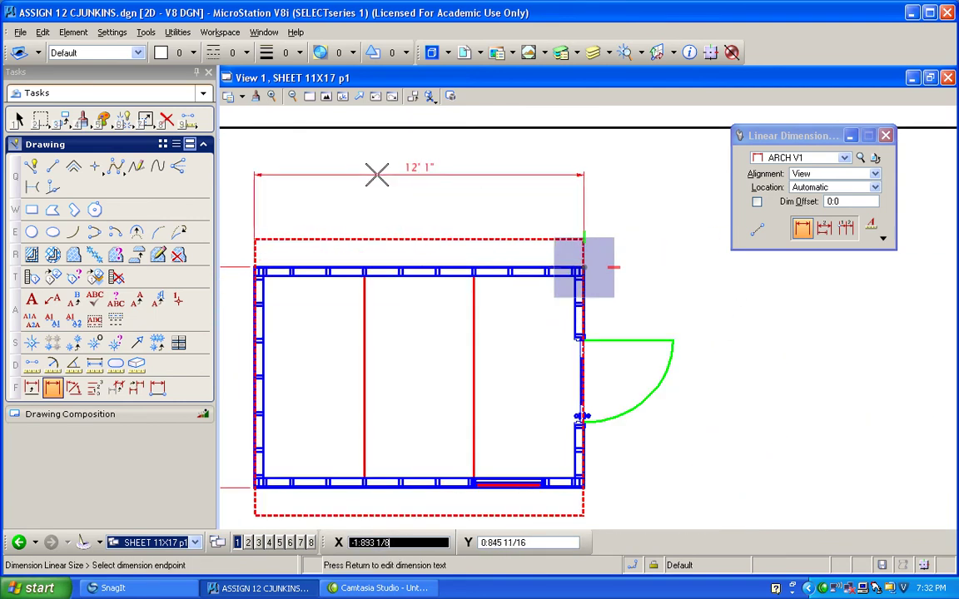
{"action": "right_click", "coordinate": [376, 174]}
{"action": "scroll", "coordinate": [597, 393], "scroll_direction": "up", "scroll_amount": 2}
{"action": "scroll", "coordinate": [592, 385], "scroll_direction": "up", "scroll_amount": 1}
{"action": "scroll", "coordinate": [589, 375], "scroll_direction": "down", "scroll_amount": 2}
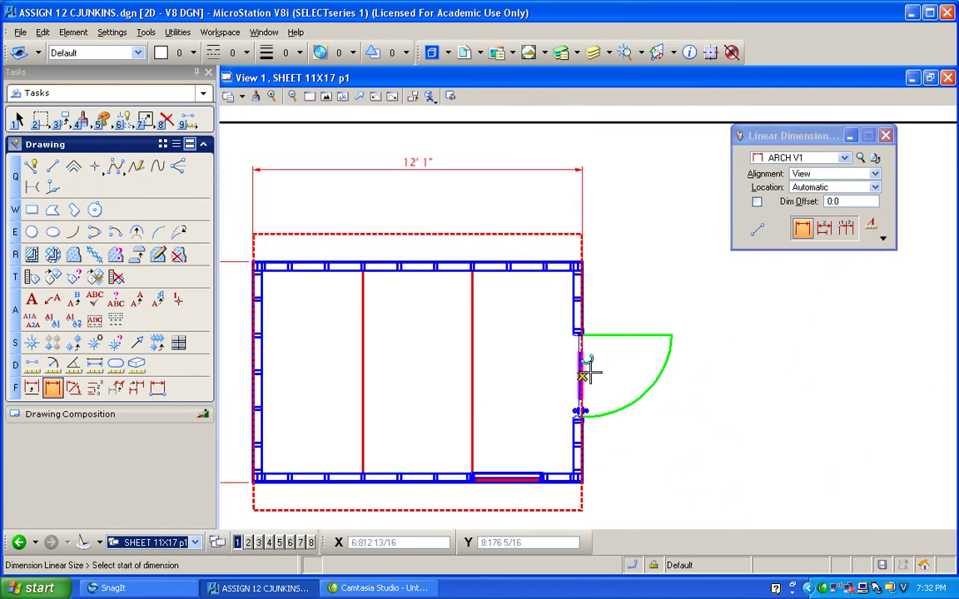
{"action": "scroll", "coordinate": [585, 373], "scroll_direction": "up", "scroll_amount": 3}
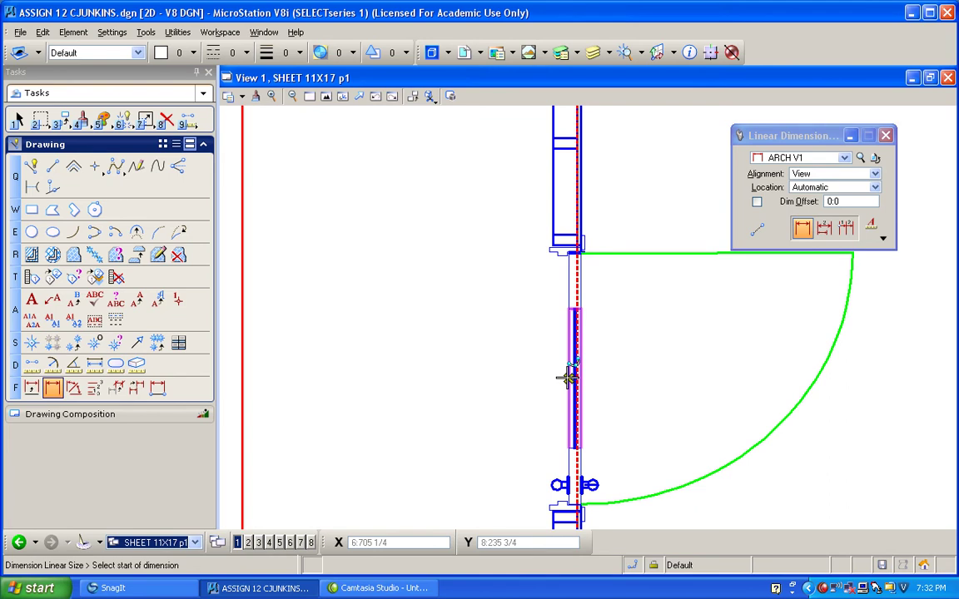
Cancel and undo the stray SmartLine, then set the active colour to 3 (red)
{"action": "left_click", "coordinate": [52, 168]}
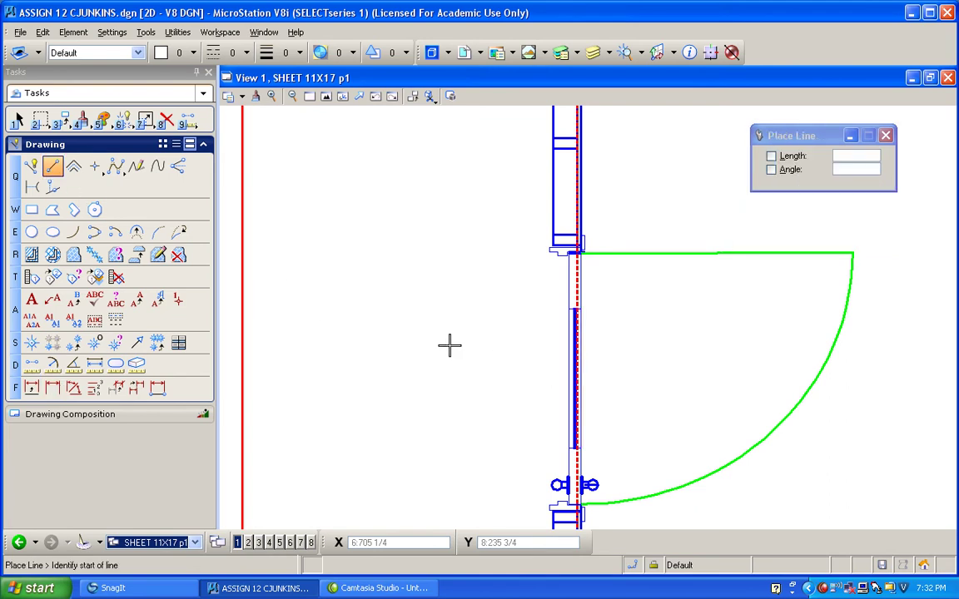
{"action": "left_click", "coordinate": [31, 166]}
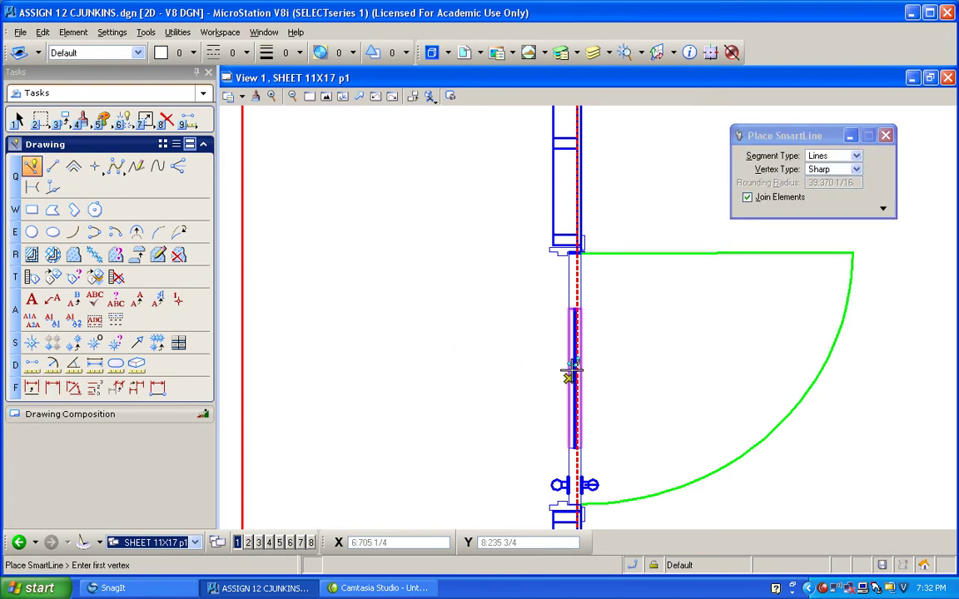
{"action": "left_click", "coordinate": [569, 379]}
{"action": "right_click", "coordinate": [540, 356]}
{"action": "scroll", "coordinate": [483, 324], "scroll_direction": "down", "scroll_amount": 5}
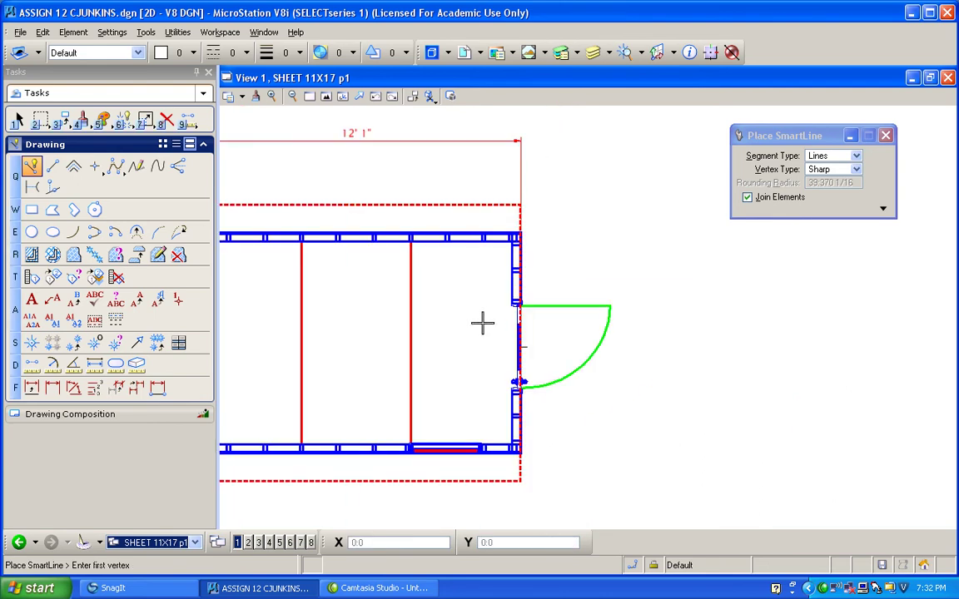
{"action": "scroll", "coordinate": [478, 338], "scroll_direction": "up", "scroll_amount": 5}
{"action": "key", "text": "ctrl+z"}
{"action": "left_click", "coordinate": [161, 52]}
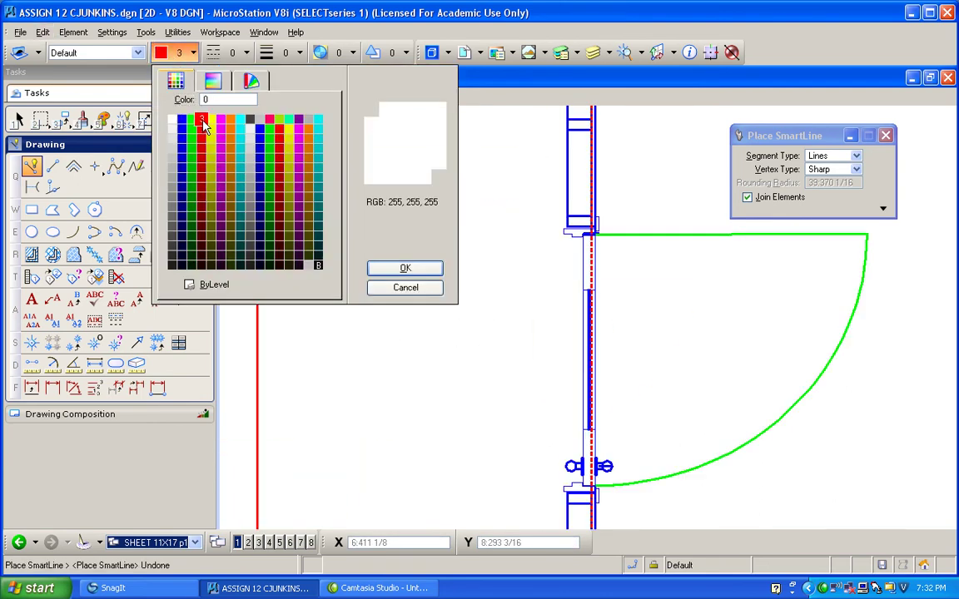
{"action": "left_click", "coordinate": [203, 120]}
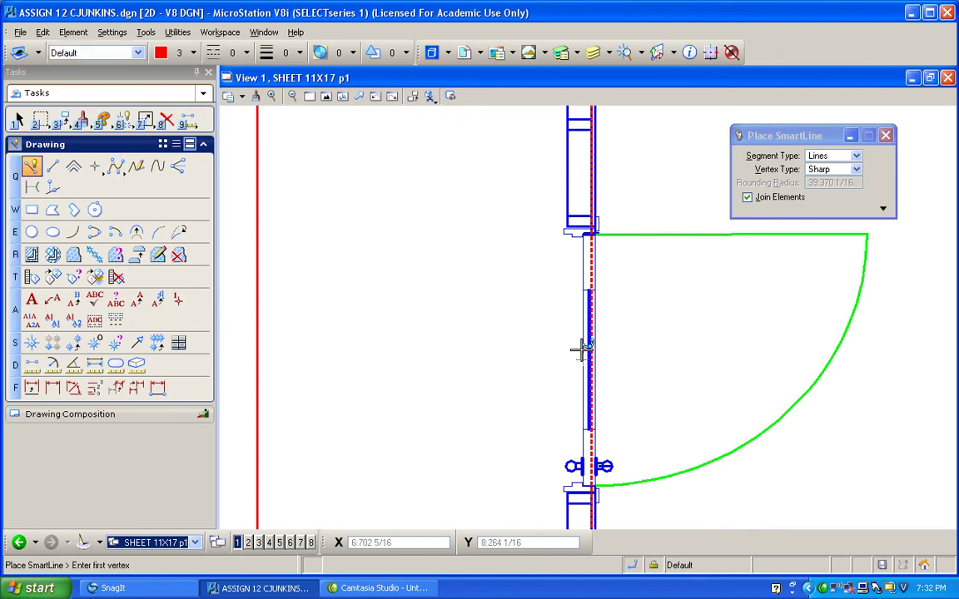
Dimension the door centre position at 3' 10 3/4" right of the wall
{"action": "scroll", "coordinate": [546, 329], "scroll_direction": "down", "scroll_amount": 5}
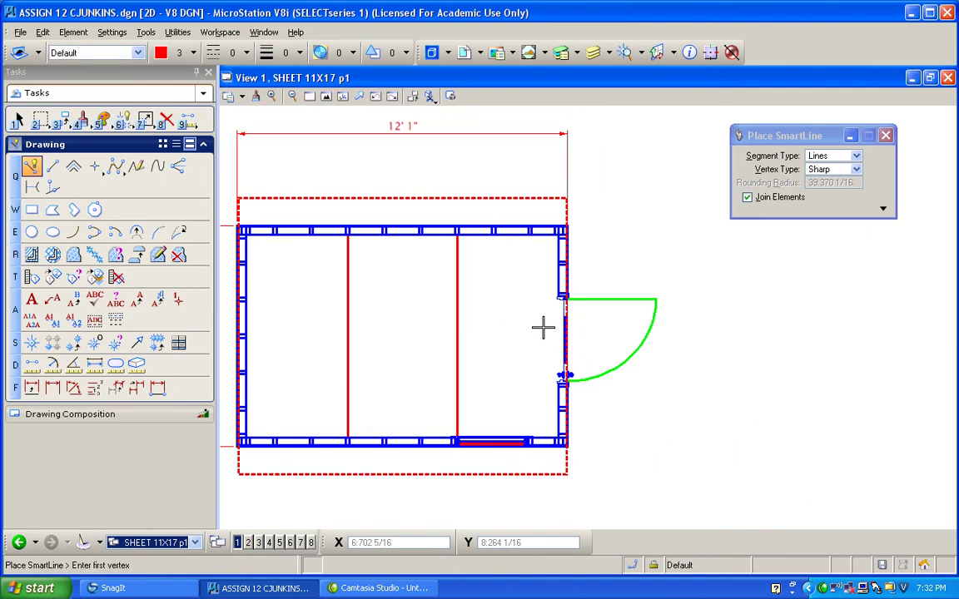
{"action": "left_click", "coordinate": [51, 388]}
{"action": "left_click", "coordinate": [567, 444]}
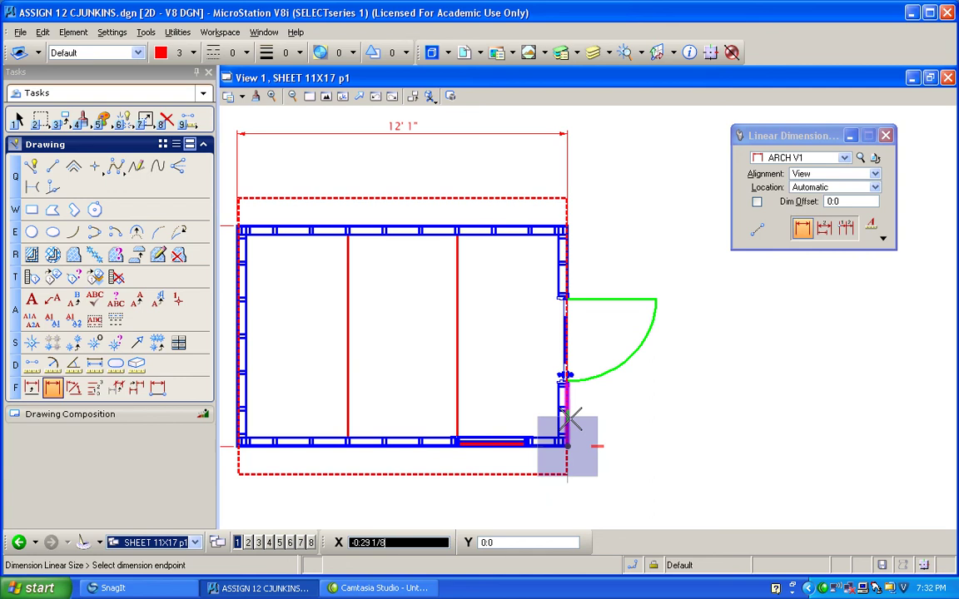
{"action": "left_click", "coordinate": [565, 339]}
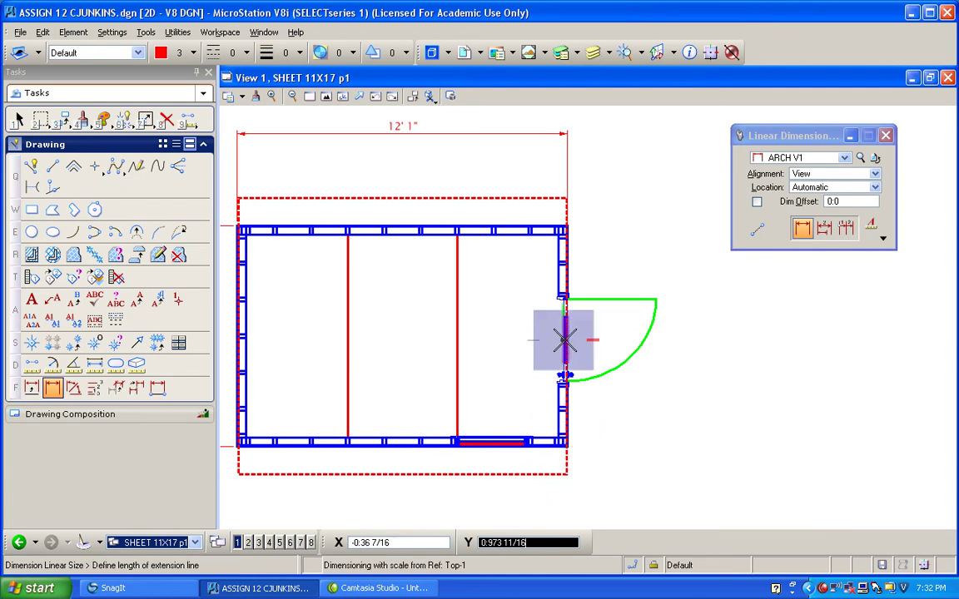
{"action": "left_click", "coordinate": [682, 342]}
{"action": "right_click", "coordinate": [567, 381]}
Dimension the window centre position at 2' 9 1/4" below the building
{"action": "scroll", "coordinate": [562, 478], "scroll_direction": "up", "scroll_amount": 3}
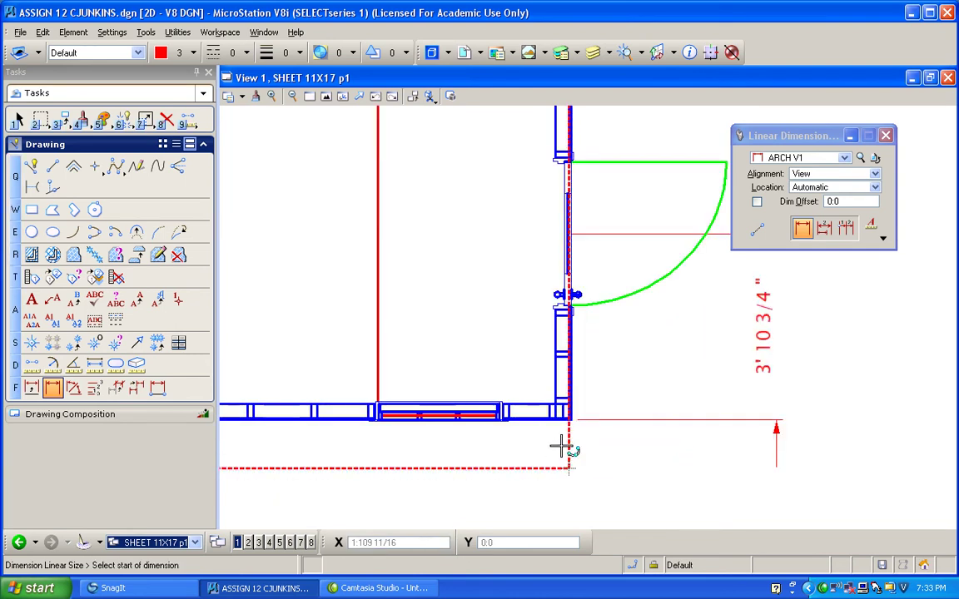
{"action": "scroll", "coordinate": [572, 419], "scroll_direction": "up", "scroll_amount": 2}
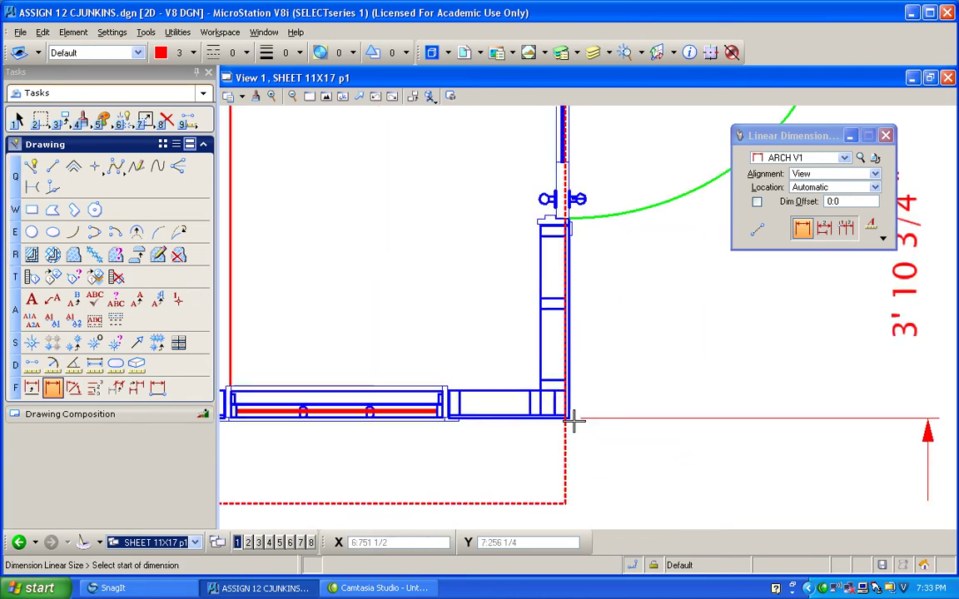
{"action": "left_click", "coordinate": [570, 417]}
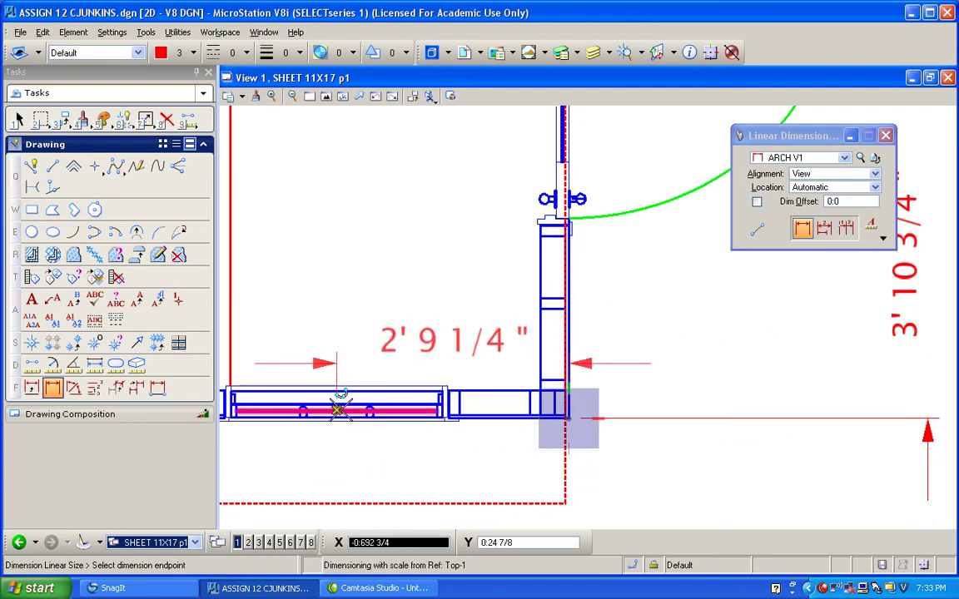
{"action": "left_click", "coordinate": [339, 410]}
{"action": "scroll", "coordinate": [368, 446], "scroll_direction": "down", "scroll_amount": 3}
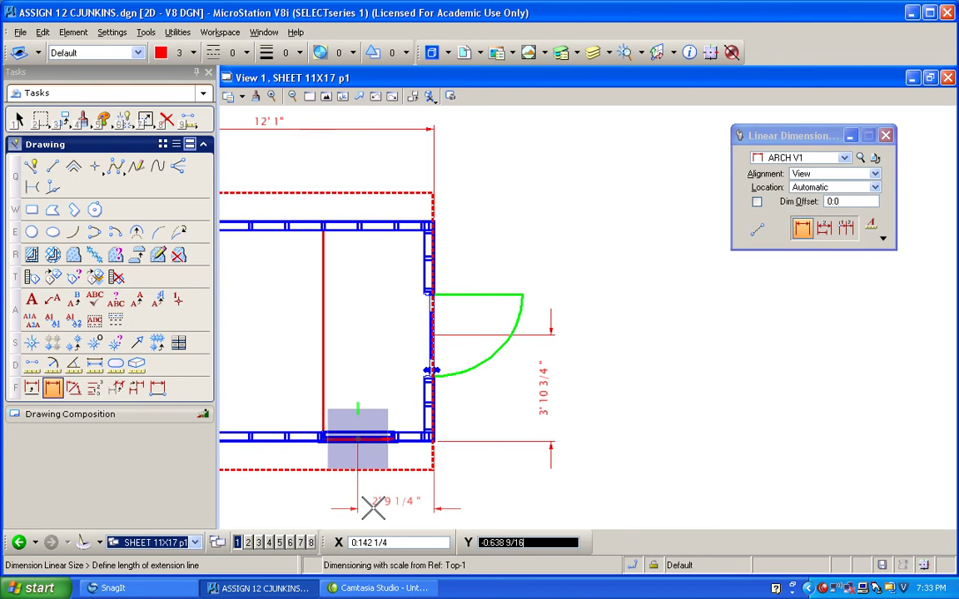
{"action": "left_click", "coordinate": [373, 507]}
{"action": "right_click", "coordinate": [259, 398]}
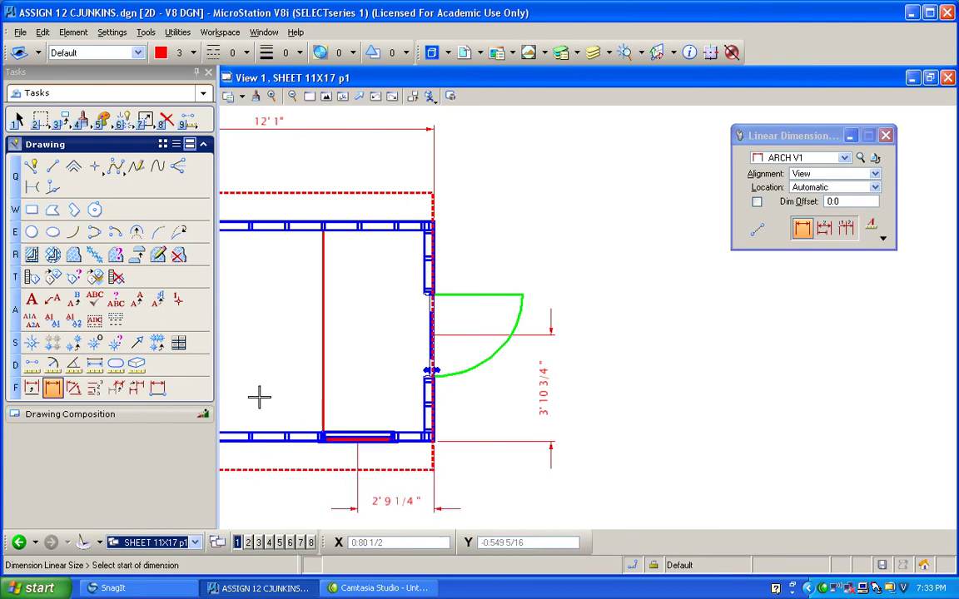
Dimension the 1' 4" spacing between two framing members
{"action": "scroll", "coordinate": [241, 234], "scroll_direction": "up", "scroll_amount": 3}
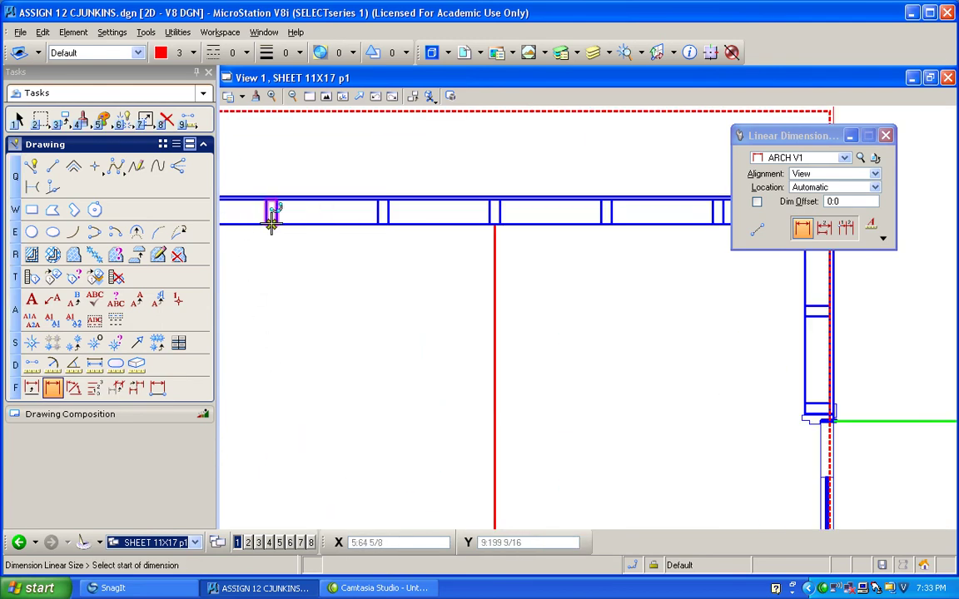
{"action": "left_click", "coordinate": [272, 218]}
{"action": "left_click", "coordinate": [383, 219]}
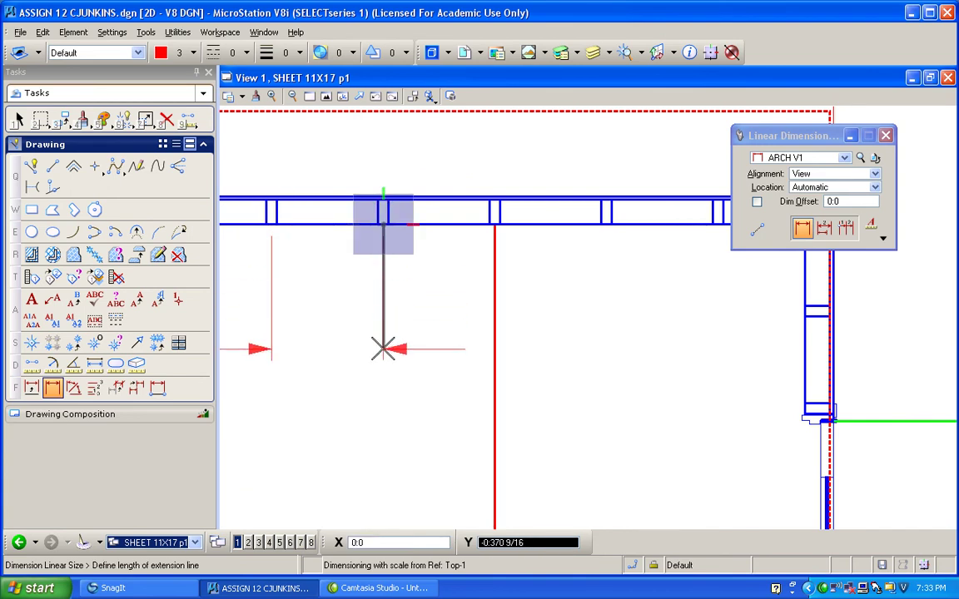
{"action": "left_click", "coordinate": [383, 348]}
{"action": "scroll", "coordinate": [368, 368], "scroll_direction": "down", "scroll_amount": 3}
{"action": "scroll", "coordinate": [272, 347], "scroll_direction": "up", "scroll_amount": 3}
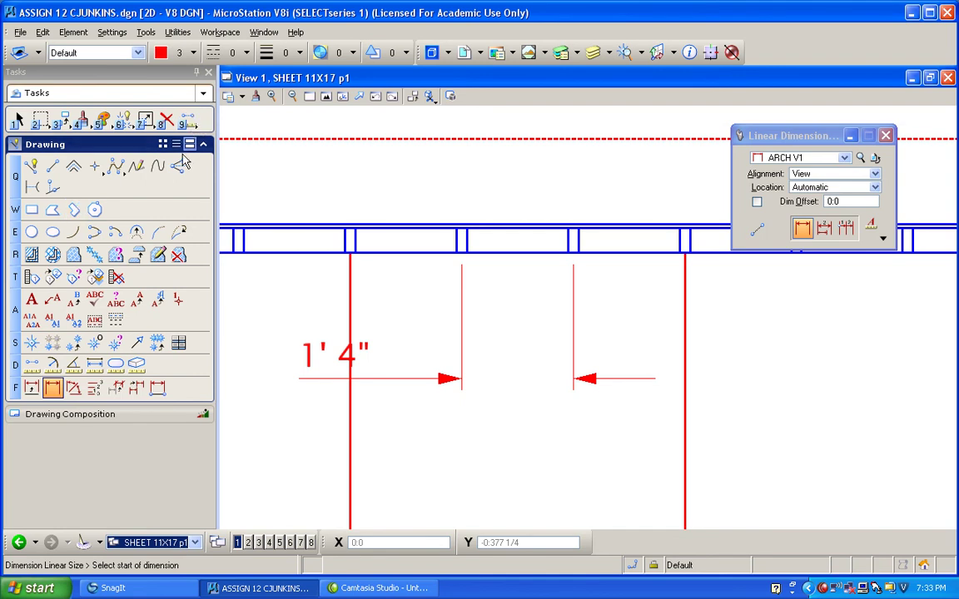
Use Modify Element to put the 1' 4" dimension text between its extension lines
{"action": "key", "text": "7"}
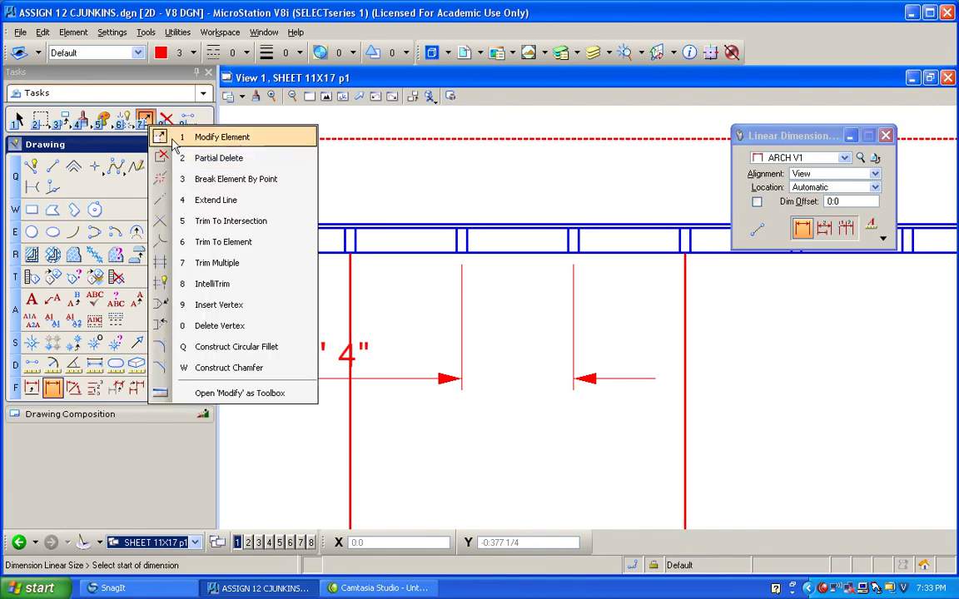
{"action": "key", "text": "1"}
{"action": "left_click", "coordinate": [313, 347]}
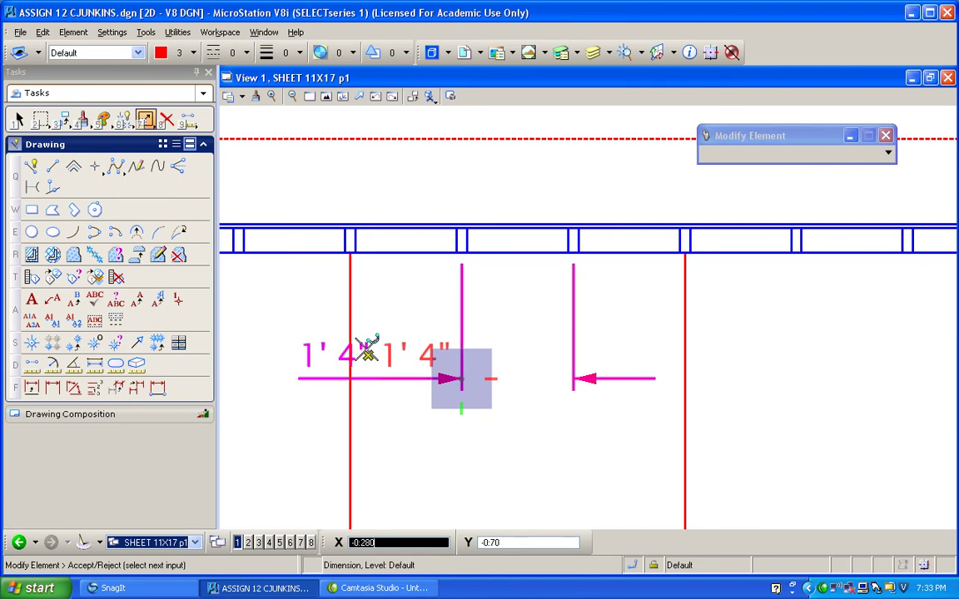
{"action": "left_click", "coordinate": [472, 353]}
{"action": "scroll", "coordinate": [379, 279], "scroll_direction": "down", "scroll_amount": 5}
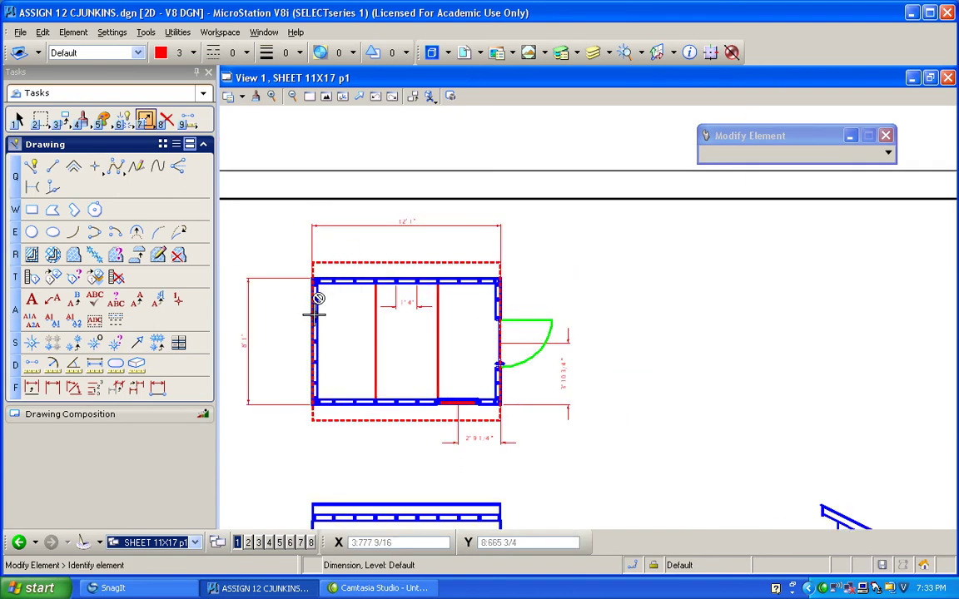
{"action": "mouse_move", "coordinate": [304, 273]}
{"action": "middle_mouse_down"}
{"action": "mouse_move", "coordinate": [313, 327]}
{"action": "mouse_move", "coordinate": [562, 331]}
{"action": "mouse_move", "coordinate": [472, 349]}
{"action": "mouse_move", "coordinate": [243, 261]}
{"action": "mouse_move", "coordinate": [231, 229]}
{"action": "mouse_move", "coordinate": [281, 329]}
{"action": "middle_mouse_up"}
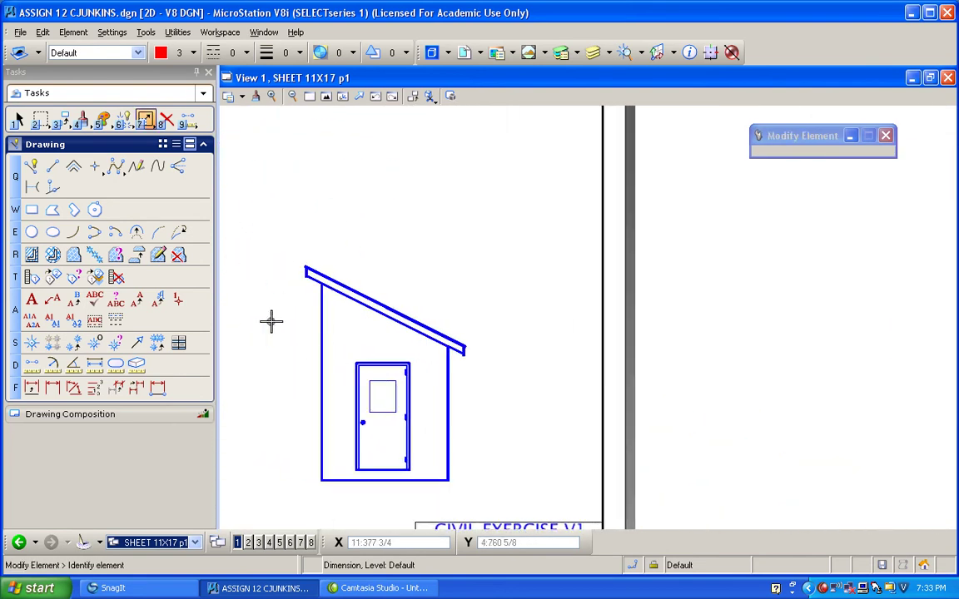
Dimension the elevation's wall height and overall peak height on the left side
{"action": "left_click", "coordinate": [53, 388]}
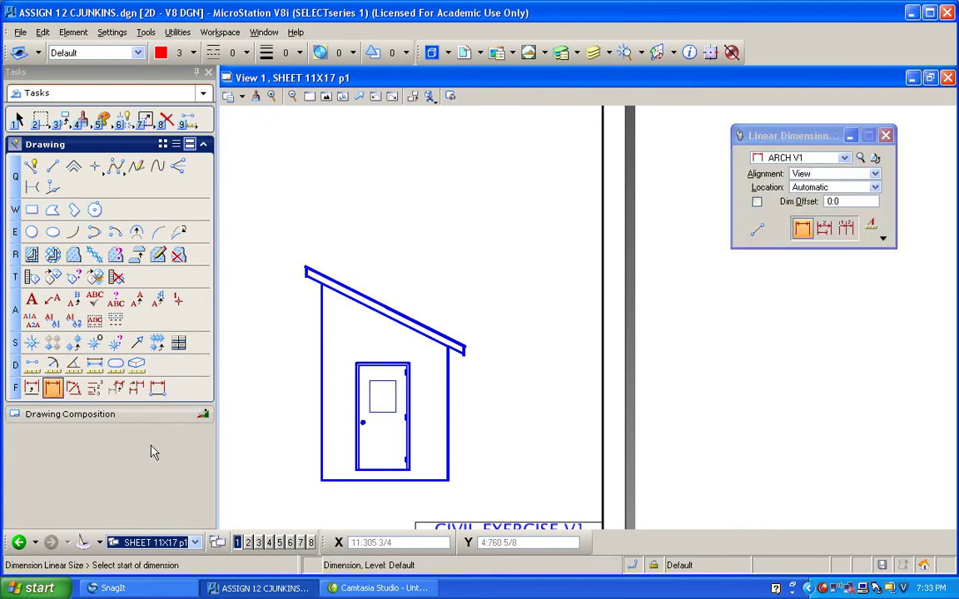
{"action": "left_click", "coordinate": [321, 480]}
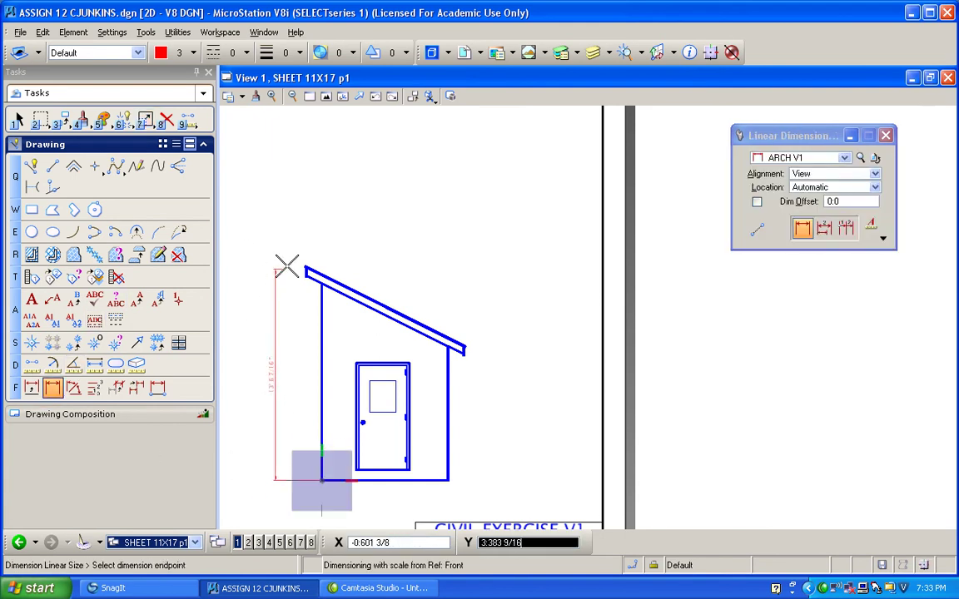
{"action": "scroll", "coordinate": [289, 268], "scroll_direction": "up", "scroll_amount": 5}
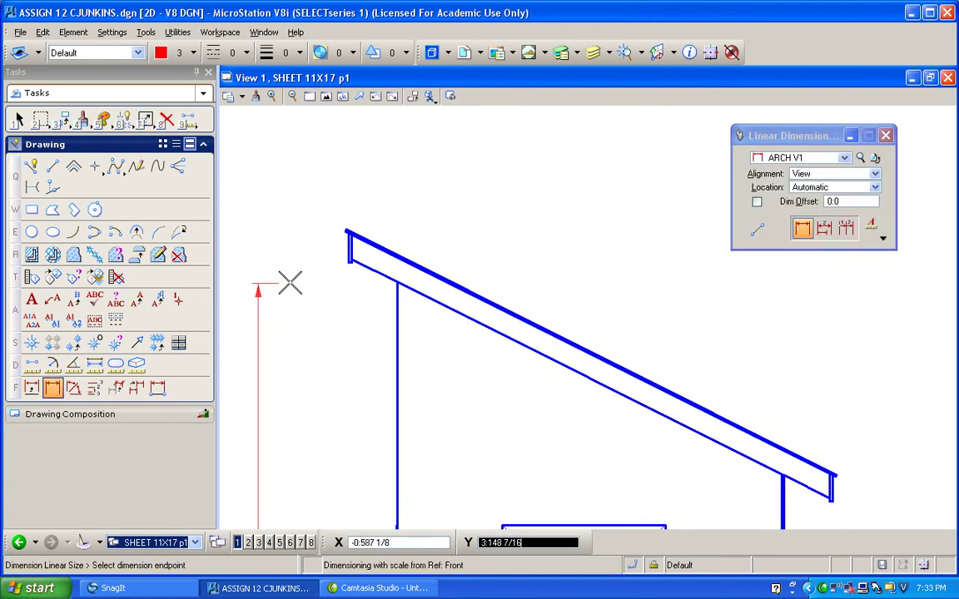
{"action": "left_click", "coordinate": [397, 282]}
{"action": "left_click", "coordinate": [249, 283]}
{"action": "right_click", "coordinate": [275, 319]}
{"action": "scroll", "coordinate": [274, 319], "scroll_direction": "down", "scroll_amount": 5}
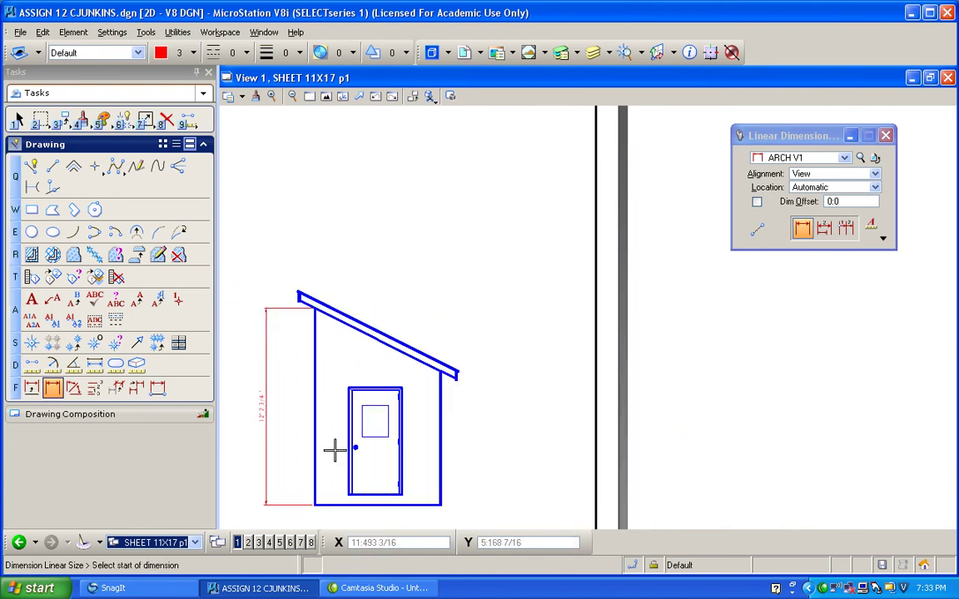
{"action": "scroll", "coordinate": [283, 453], "scroll_direction": "up", "scroll_amount": 2}
{"action": "scroll", "coordinate": [293, 465], "scroll_direction": "down", "scroll_amount": 2}
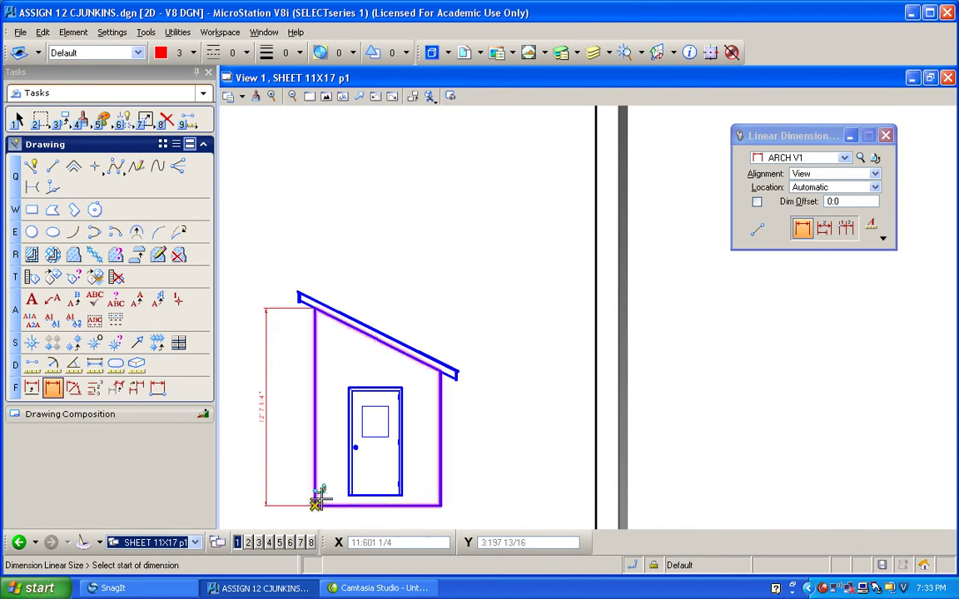
{"action": "left_click", "coordinate": [315, 505]}
{"action": "scroll", "coordinate": [299, 279], "scroll_direction": "up", "scroll_amount": 3}
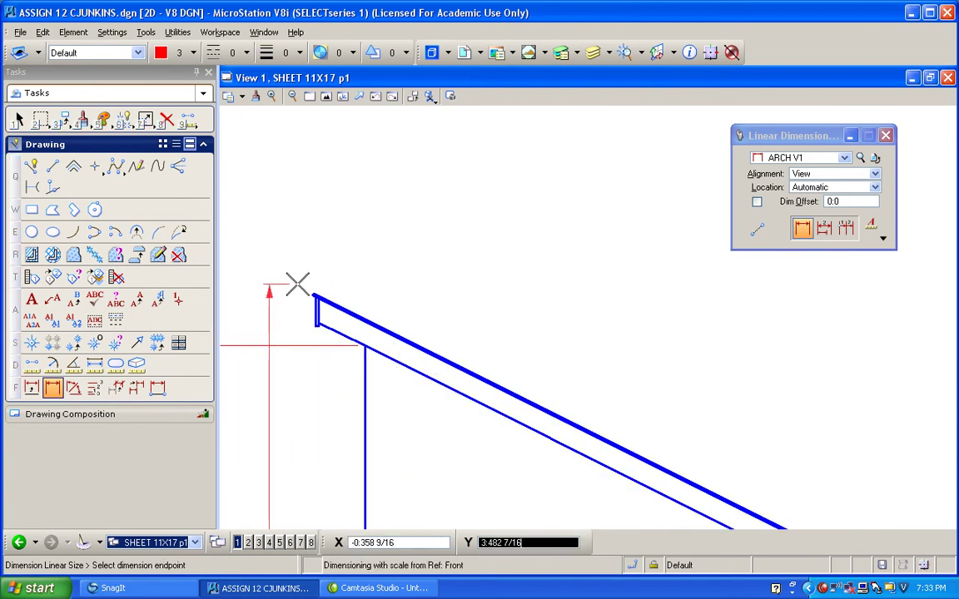
{"action": "left_click", "coordinate": [314, 291]}
{"action": "scroll", "coordinate": [312, 292], "scroll_direction": "down", "scroll_amount": 3}
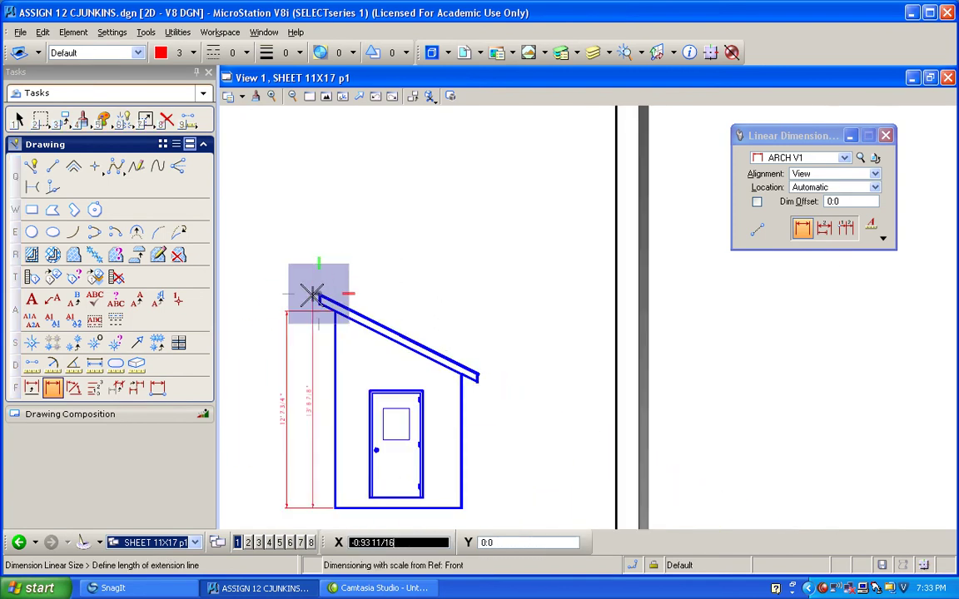
{"action": "left_click", "coordinate": [258, 282]}
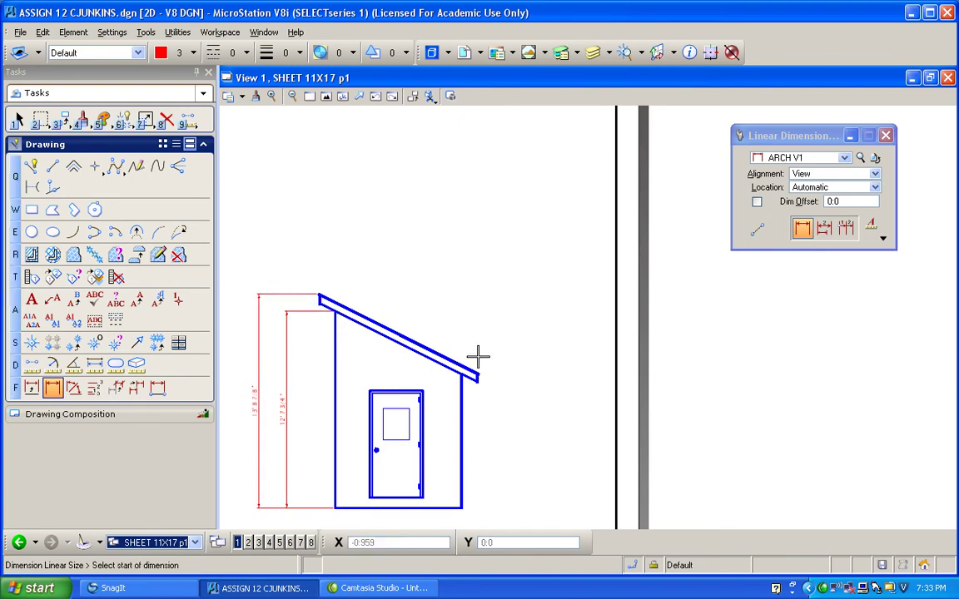
Add the 6 5/8" roof-end depth dimension
{"action": "scroll", "coordinate": [481, 370], "scroll_direction": "up", "scroll_amount": 3}
{"action": "left_click", "coordinate": [339, 387]}
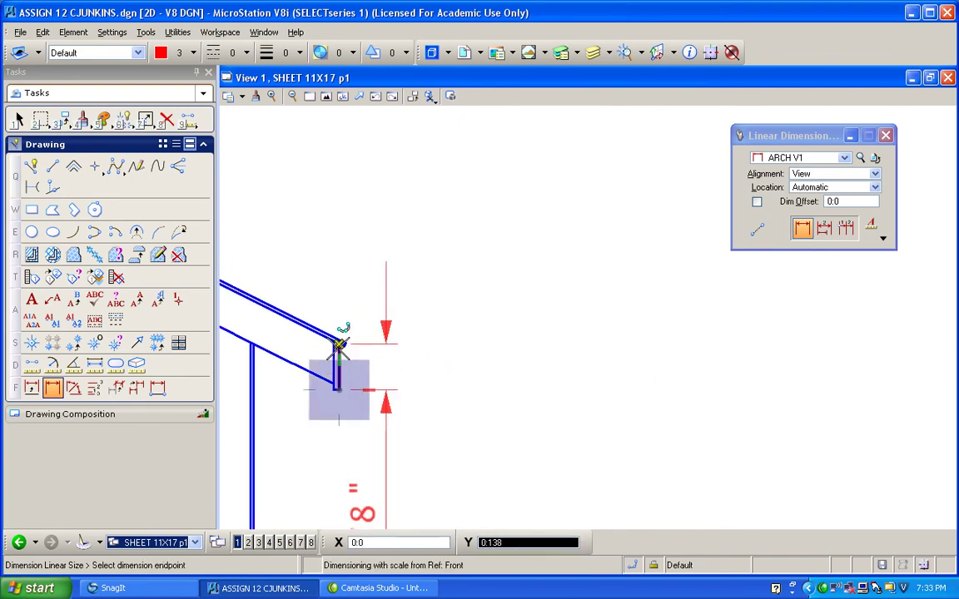
{"action": "left_click", "coordinate": [339, 346]}
{"action": "left_click", "coordinate": [457, 343]}
{"action": "scroll", "coordinate": [358, 403], "scroll_direction": "down", "scroll_amount": 4}
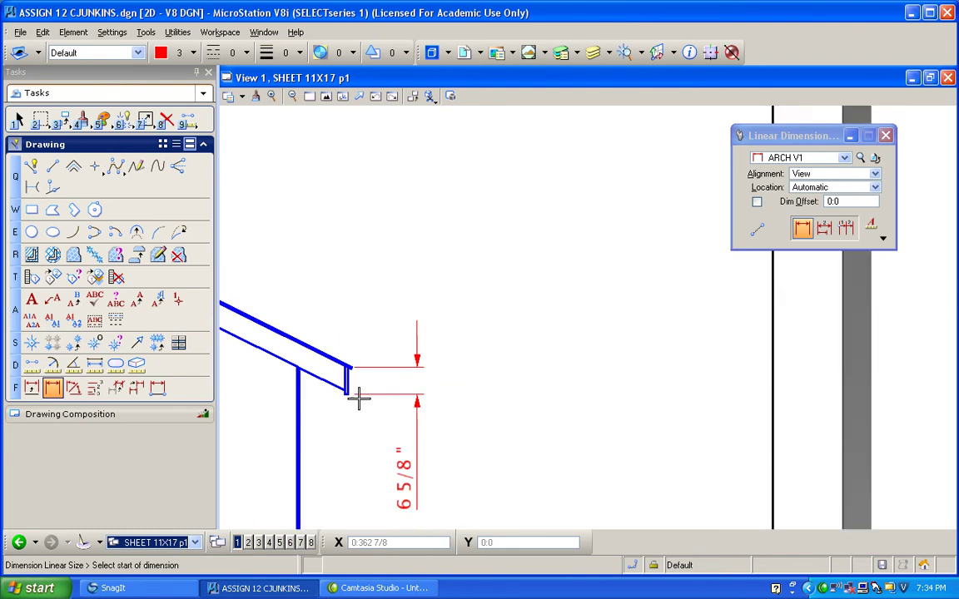
{"action": "scroll", "coordinate": [345, 405], "scroll_direction": "up", "scroll_amount": 4}
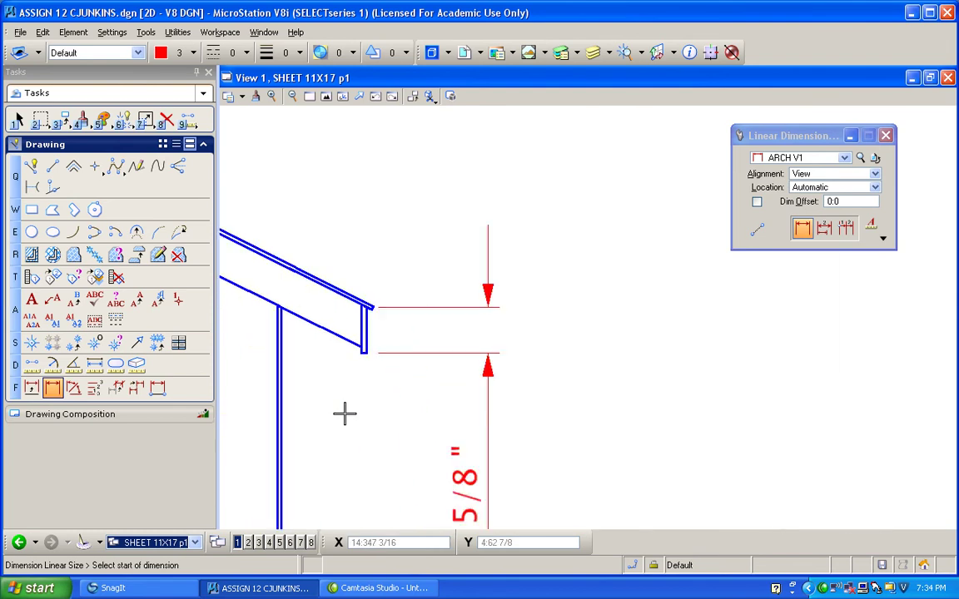
Dimension both 1' 0 1/4" roof overhangs on the right and left ends
{"action": "left_click", "coordinate": [367, 354]}
{"action": "left_click", "coordinate": [280, 308]}
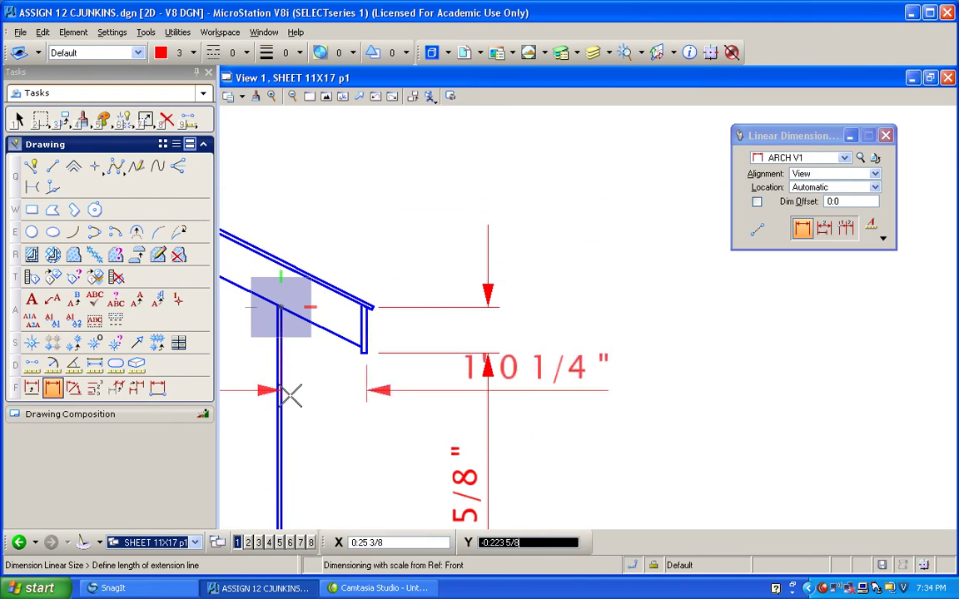
{"action": "scroll", "coordinate": [291, 408], "scroll_direction": "down", "scroll_amount": 5}
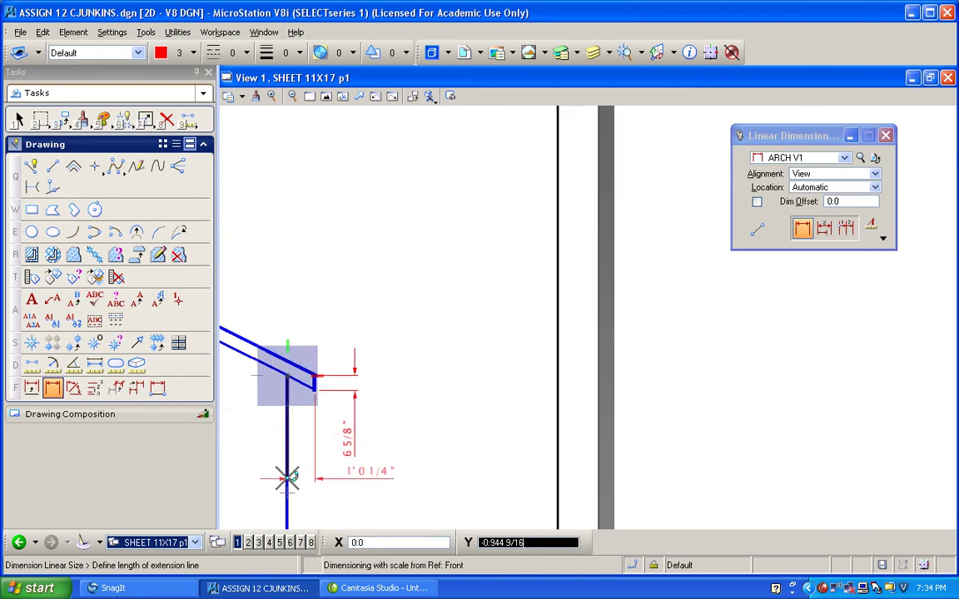
{"action": "left_click", "coordinate": [280, 504]}
{"action": "right_click", "coordinate": [280, 483]}
{"action": "middle_click_drag", "start_coordinate": [494, 418], "coordinate": [396, 407]}
{"action": "scroll", "coordinate": [388, 377], "scroll_direction": "up", "scroll_amount": 4}
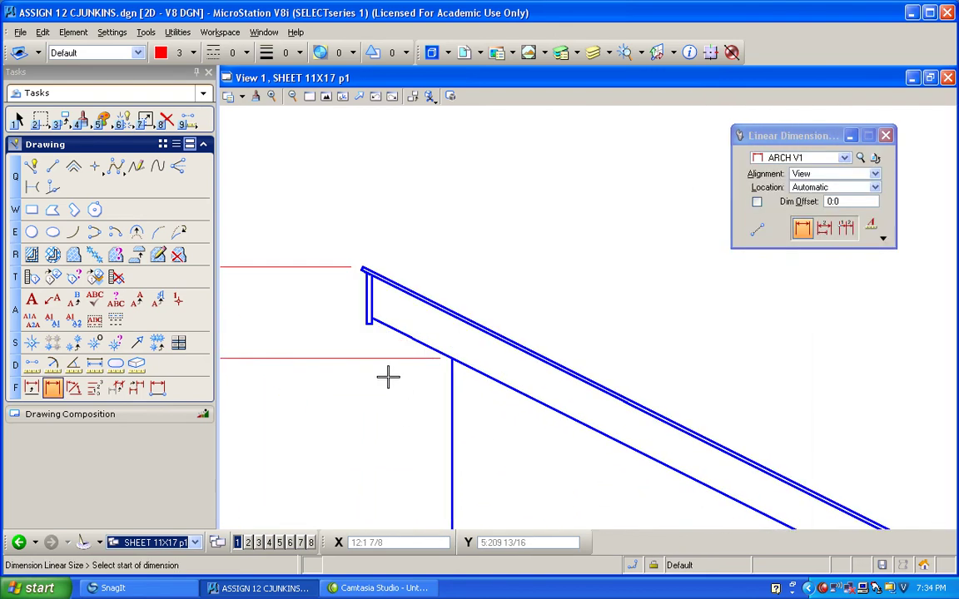
{"action": "left_click", "coordinate": [363, 325]}
{"action": "left_click", "coordinate": [451, 362]}
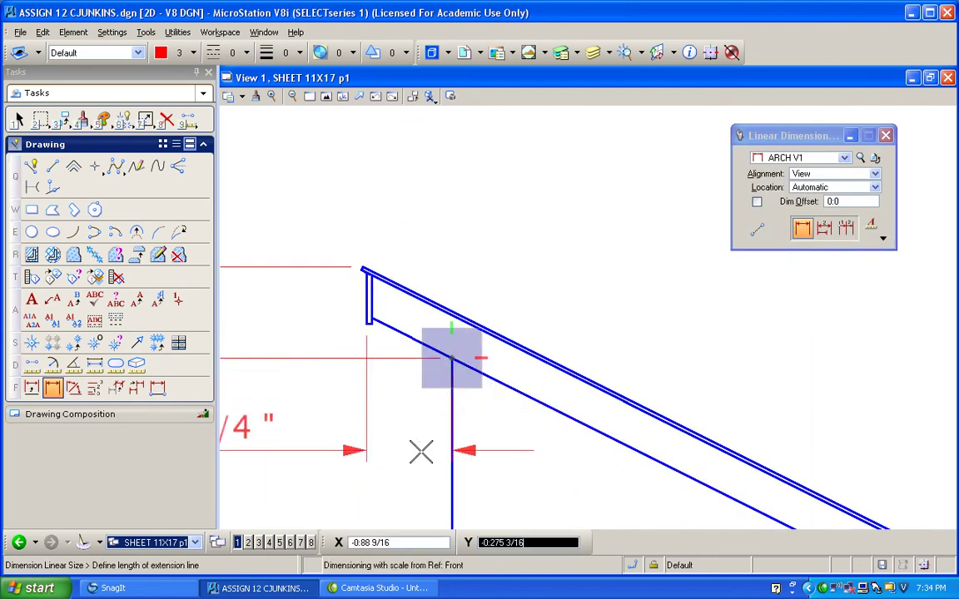
{"action": "scroll", "coordinate": [412, 458], "scroll_direction": "down", "scroll_amount": 4}
{"action": "scroll", "coordinate": [410, 467], "scroll_direction": "down", "scroll_amount": 2}
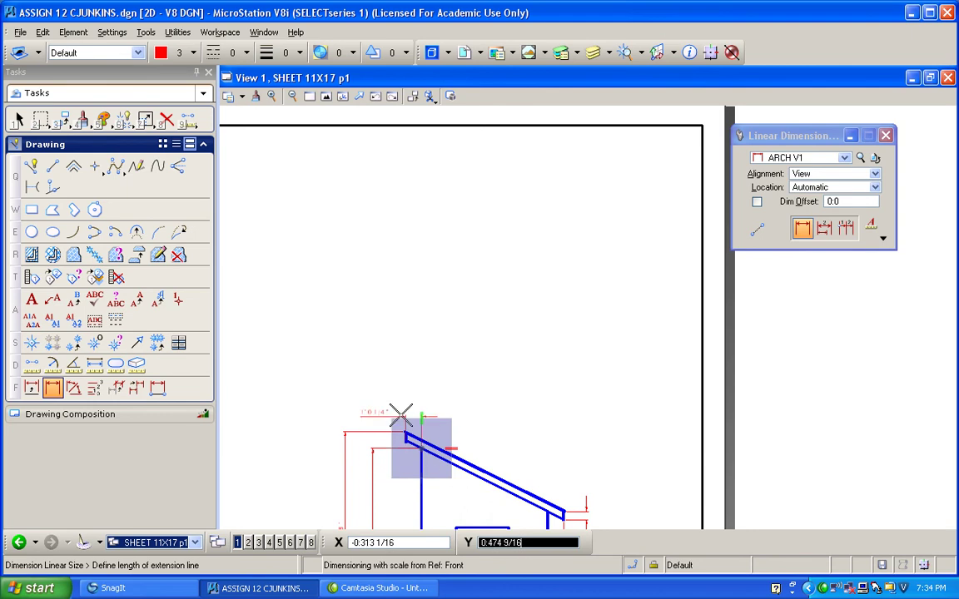
{"action": "scroll", "coordinate": [408, 473], "scroll_direction": "down", "scroll_amount": 2}
{"action": "left_click", "coordinate": [404, 487]}
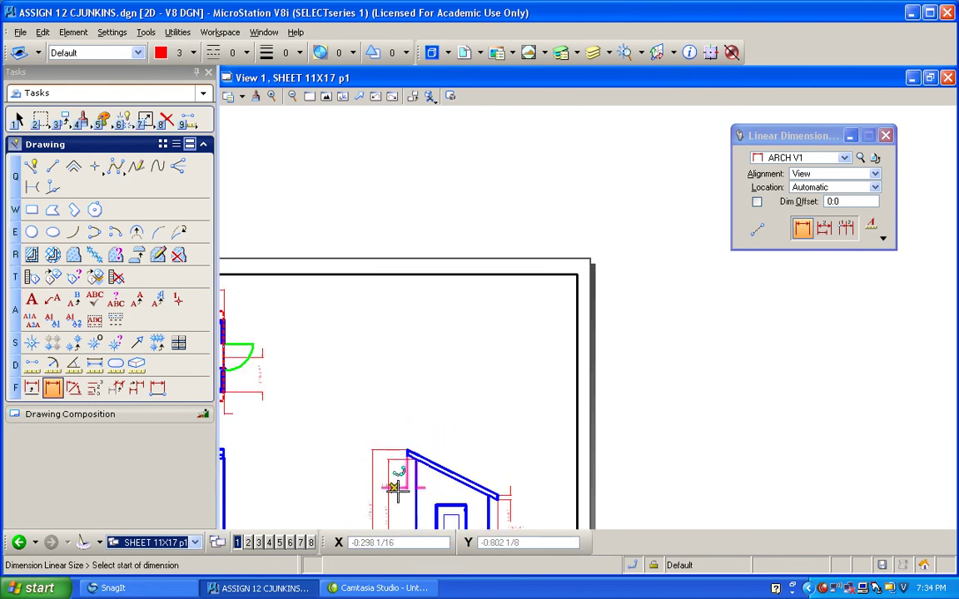
{"action": "scroll", "coordinate": [396, 488], "scroll_direction": "up", "scroll_amount": 4}
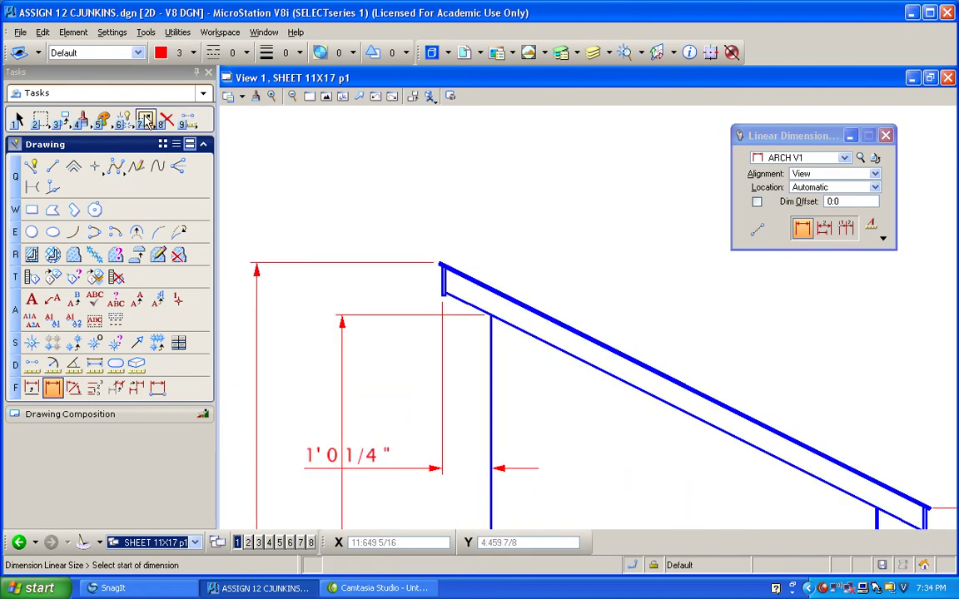
Raise the left 1' 0 1/4" overhang dimension to sit just under the roof edge
{"action": "left_click", "coordinate": [146, 120]}
{"action": "left_click", "coordinate": [306, 450]}
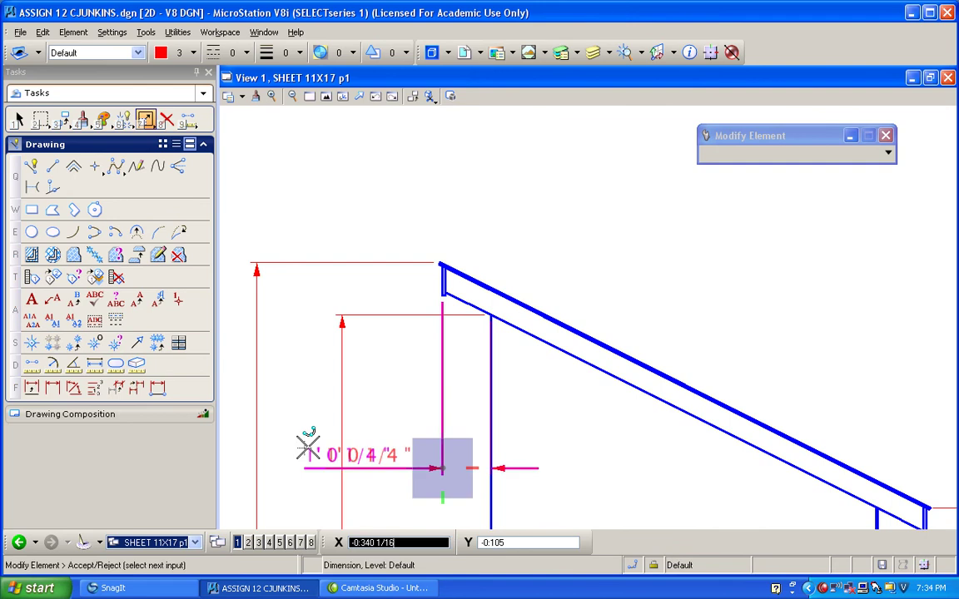
{"action": "left_click", "coordinate": [516, 444]}
{"action": "scroll", "coordinate": [522, 317], "scroll_direction": "down", "scroll_amount": 2}
{"action": "scroll", "coordinate": [625, 376], "scroll_direction": "up", "scroll_amount": 4}
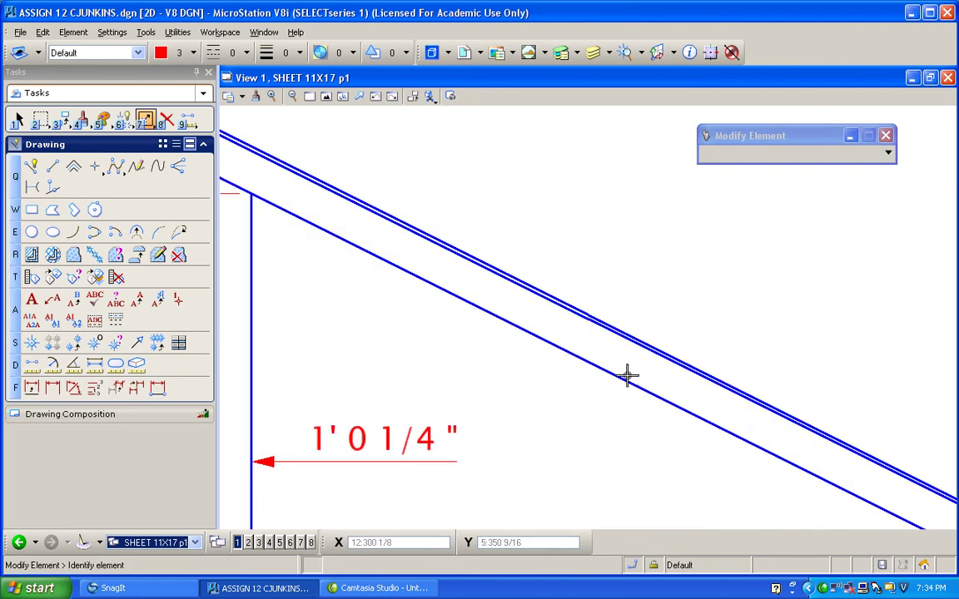
{"action": "scroll", "coordinate": [416, 322], "scroll_direction": "down", "scroll_amount": 4}
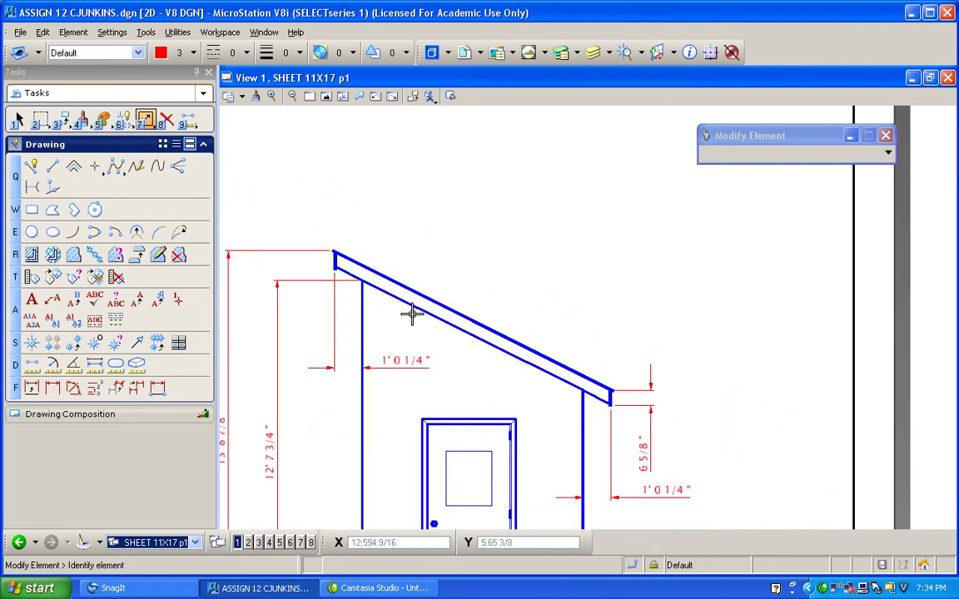
{"action": "scroll", "coordinate": [411, 314], "scroll_direction": "down", "scroll_amount": 2}
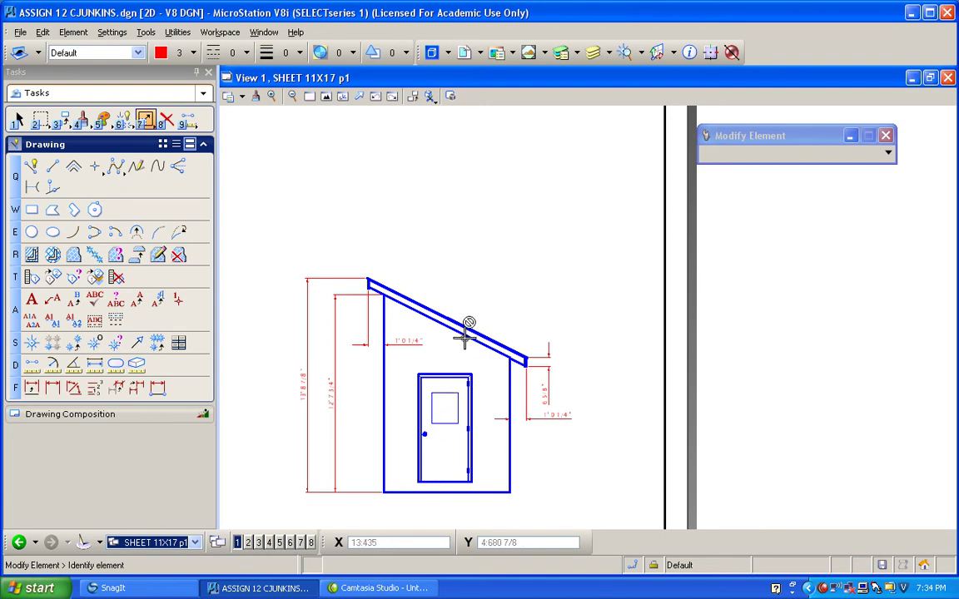
{"action": "scroll", "coordinate": [465, 337], "scroll_direction": "down", "scroll_amount": 2}
{"action": "scroll", "coordinate": [317, 402], "scroll_direction": "up", "scroll_amount": 4}
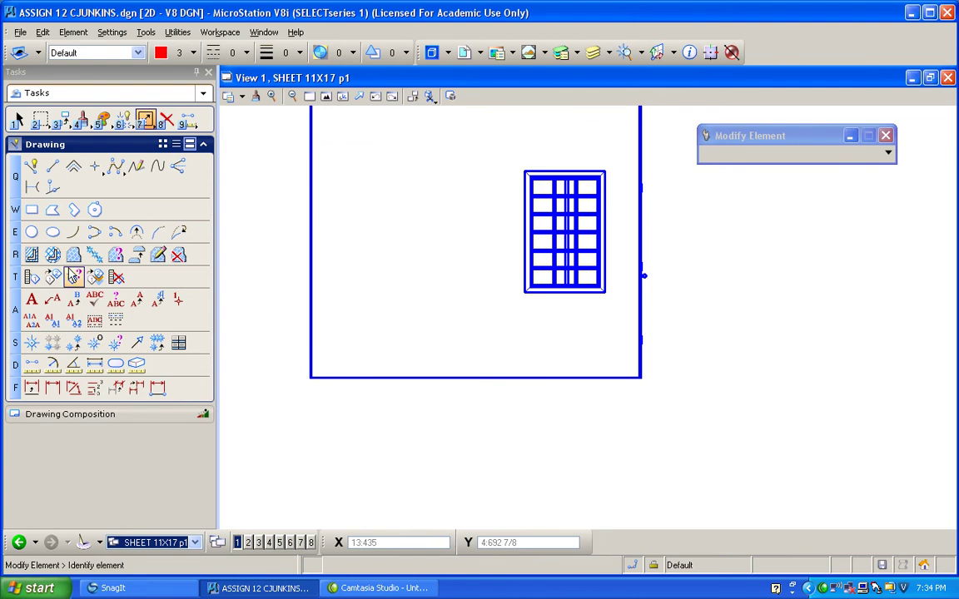
Place the 12' 1" overall width dimension below the front wall, corner to corner
{"action": "left_click", "coordinate": [51, 388]}
{"action": "left_click", "coordinate": [311, 377]}
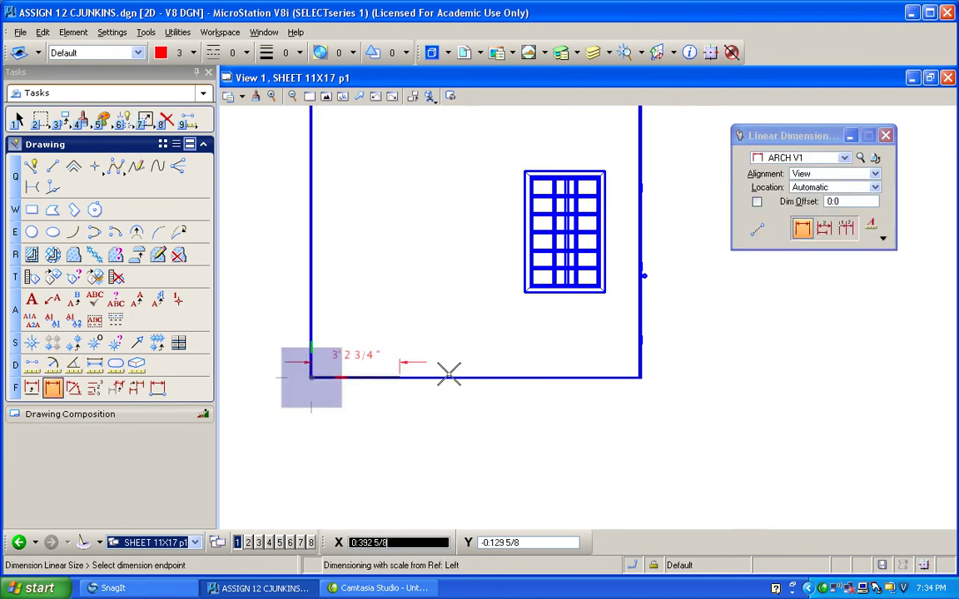
{"action": "left_click", "coordinate": [641, 377]}
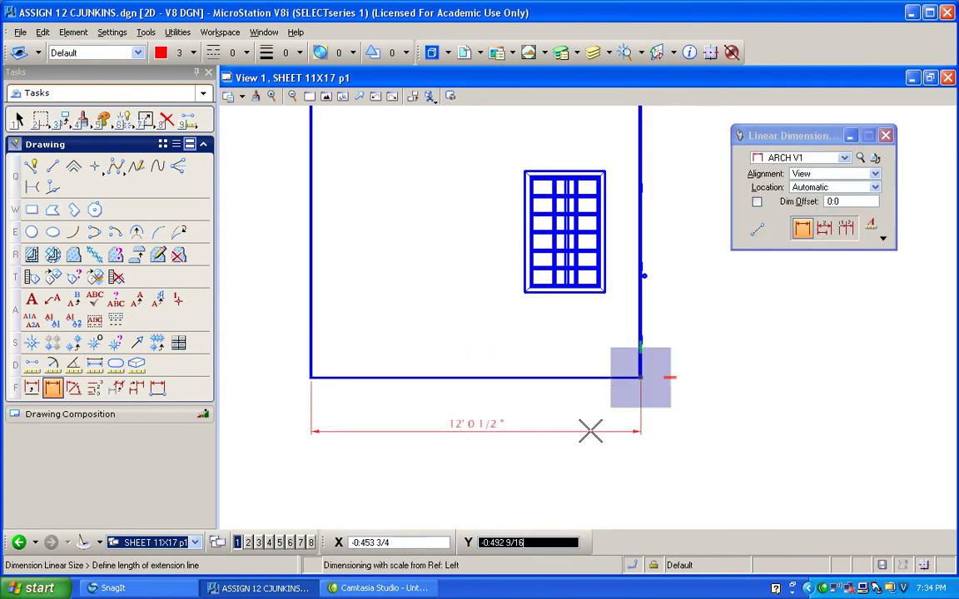
{"action": "right_click", "coordinate": [453, 398]}
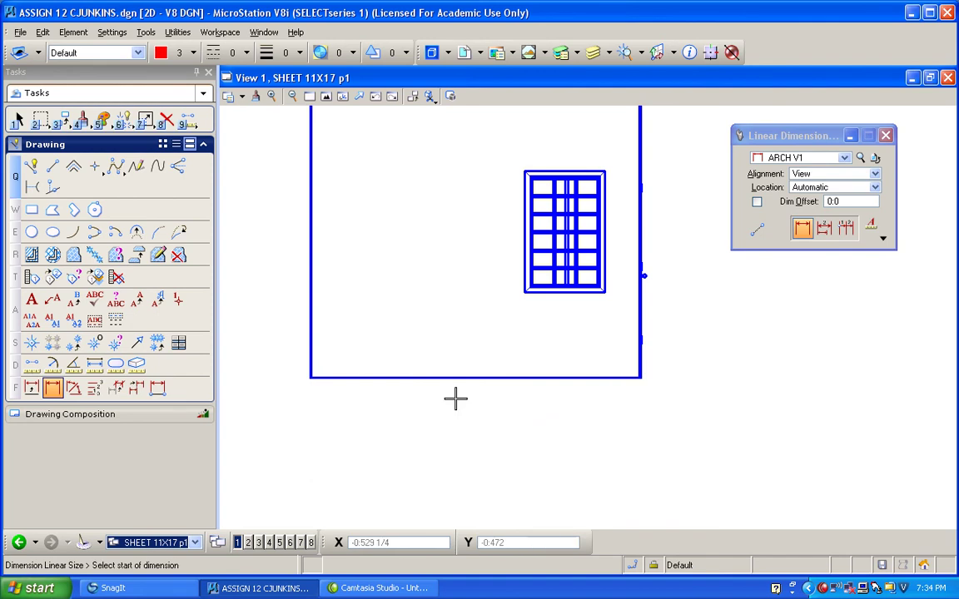
{"action": "left_click", "coordinate": [311, 377]}
{"action": "left_click", "coordinate": [641, 378]}
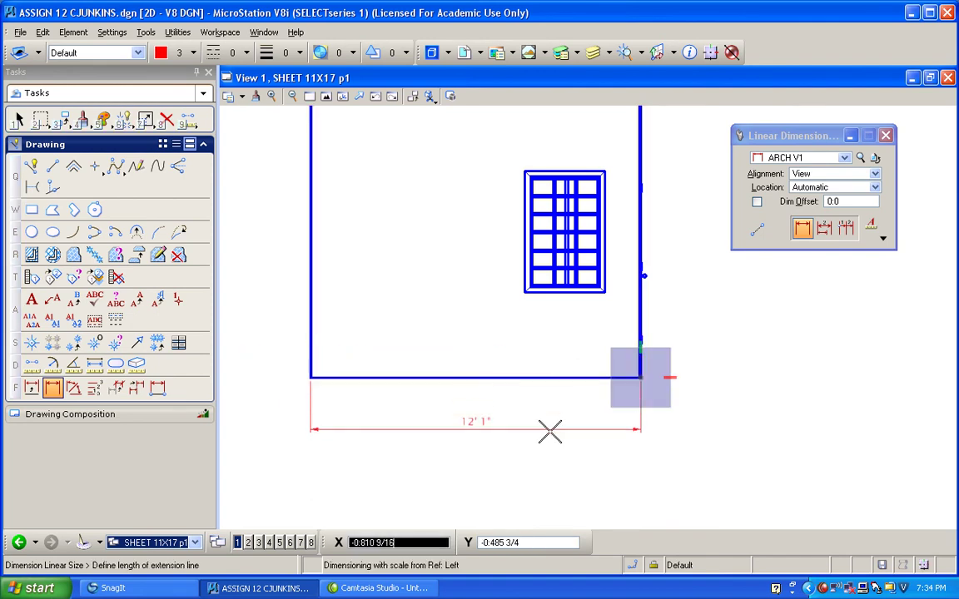
{"action": "left_click", "coordinate": [541, 446]}
{"action": "right_click", "coordinate": [533, 347]}
Dimension the window sill height as 3' 3 1/2" from the wall base
{"action": "scroll", "coordinate": [529, 348], "scroll_direction": "down", "scroll_amount": 2}
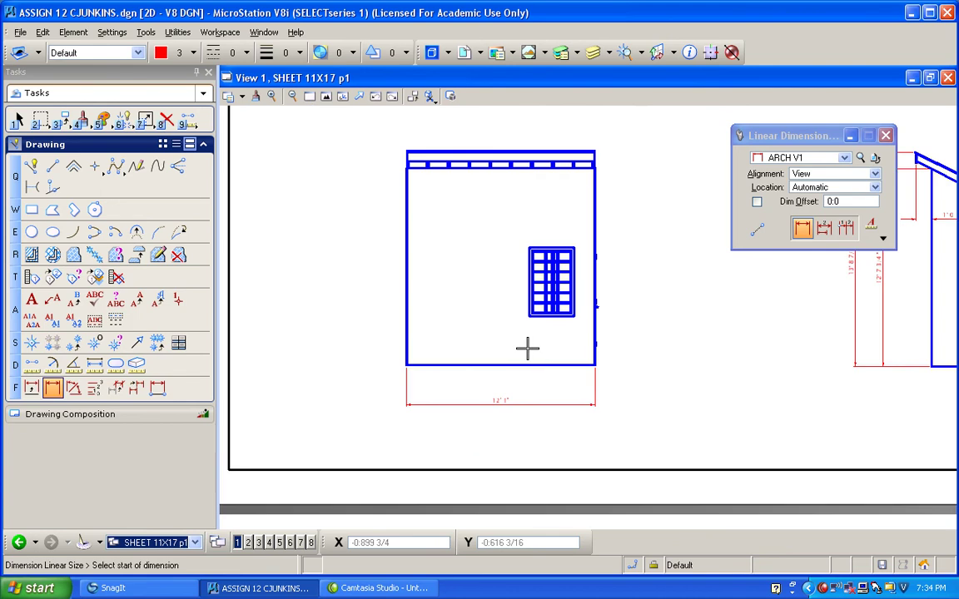
{"action": "scroll", "coordinate": [527, 347], "scroll_direction": "up", "scroll_amount": 4}
{"action": "left_click", "coordinate": [716, 410]}
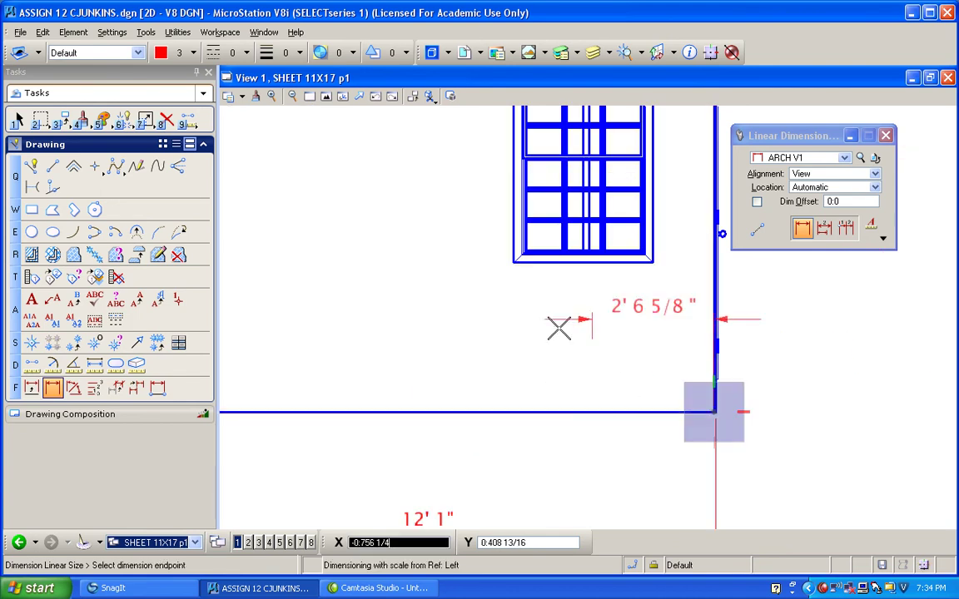
{"action": "left_click", "coordinate": [645, 254]}
{"action": "left_click", "coordinate": [391, 271]}
{"action": "right_click", "coordinate": [458, 308]}
{"action": "scroll", "coordinate": [461, 315], "scroll_direction": "down", "scroll_amount": 2}
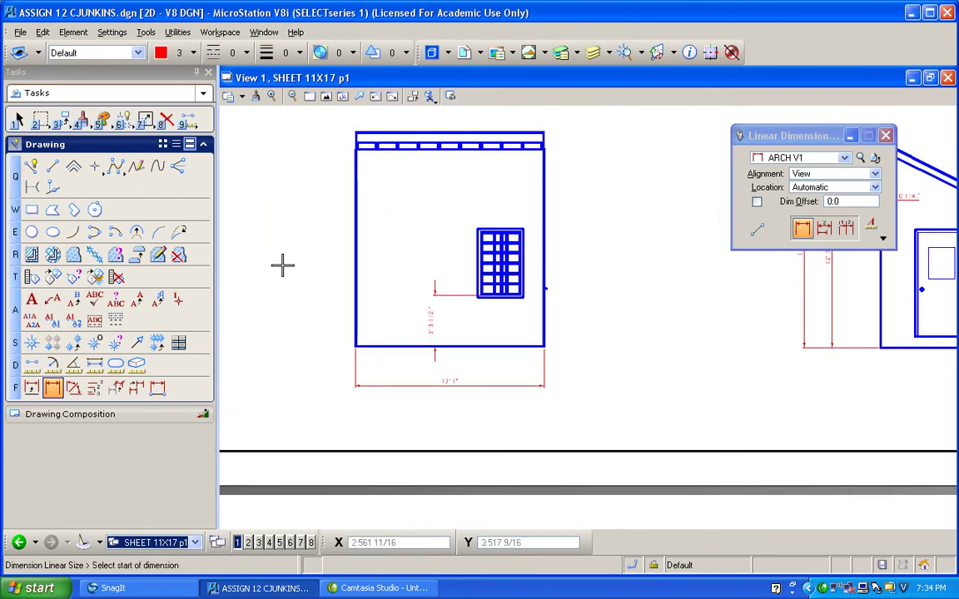
{"action": "scroll", "coordinate": [311, 219], "scroll_direction": "down", "scroll_amount": 2}
{"action": "scroll", "coordinate": [310, 217], "scroll_direction": "up", "scroll_amount": 4}
{"action": "scroll", "coordinate": [310, 219], "scroll_direction": "down", "scroll_amount": 4}
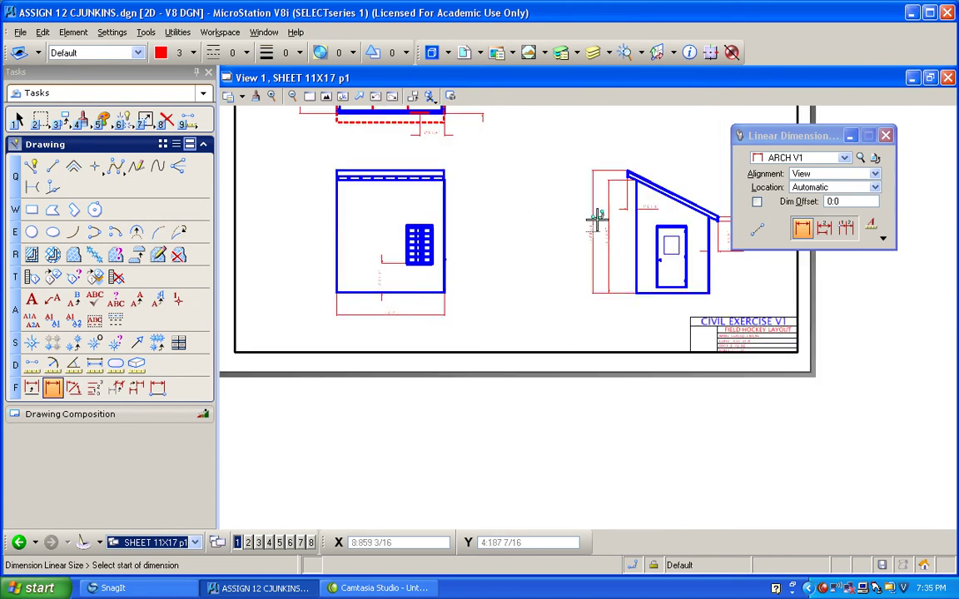
Dimension the right wall from its base to the roof corner as 8' 7 1/4"
{"action": "scroll", "coordinate": [599, 221], "scroll_direction": "down", "scroll_amount": 2}
{"action": "scroll", "coordinate": [704, 253], "scroll_direction": "up", "scroll_amount": 5}
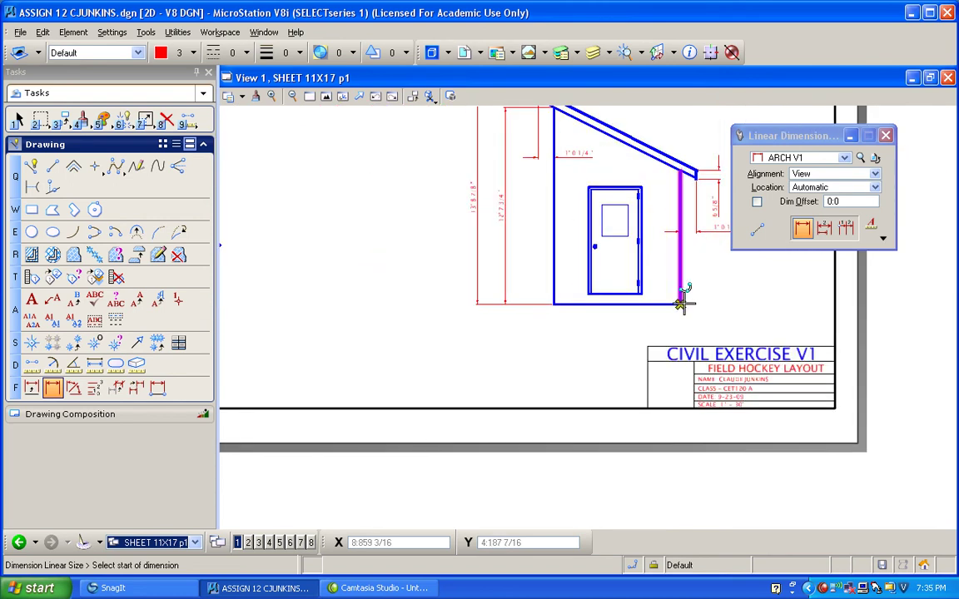
{"action": "left_click", "coordinate": [681, 303]}
{"action": "scroll", "coordinate": [747, 274], "scroll_direction": "up", "scroll_amount": 4}
{"action": "scroll", "coordinate": [562, 192], "scroll_direction": "down", "scroll_amount": 4}
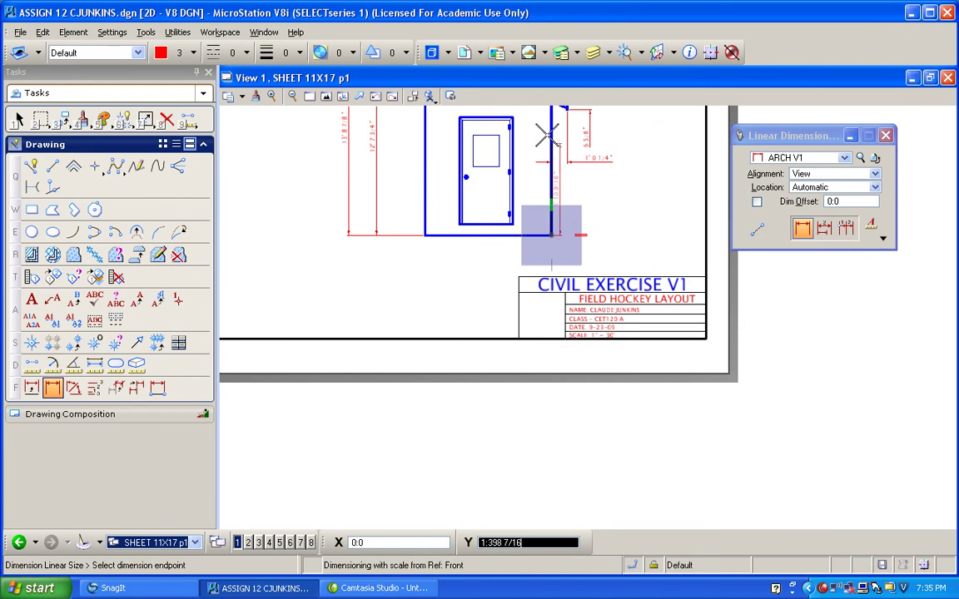
{"action": "scroll", "coordinate": [553, 145], "scroll_direction": "down", "scroll_amount": 2}
{"action": "mouse_move", "coordinate": [579, 210]}
{"action": "middle_mouse_down"}
{"action": "mouse_move", "coordinate": [576, 150]}
{"action": "mouse_move", "coordinate": [575, 158]}
{"action": "middle_mouse_up"}
{"action": "scroll", "coordinate": [552, 229], "scroll_direction": "up", "scroll_amount": 5}
{"action": "left_click", "coordinate": [587, 208]}
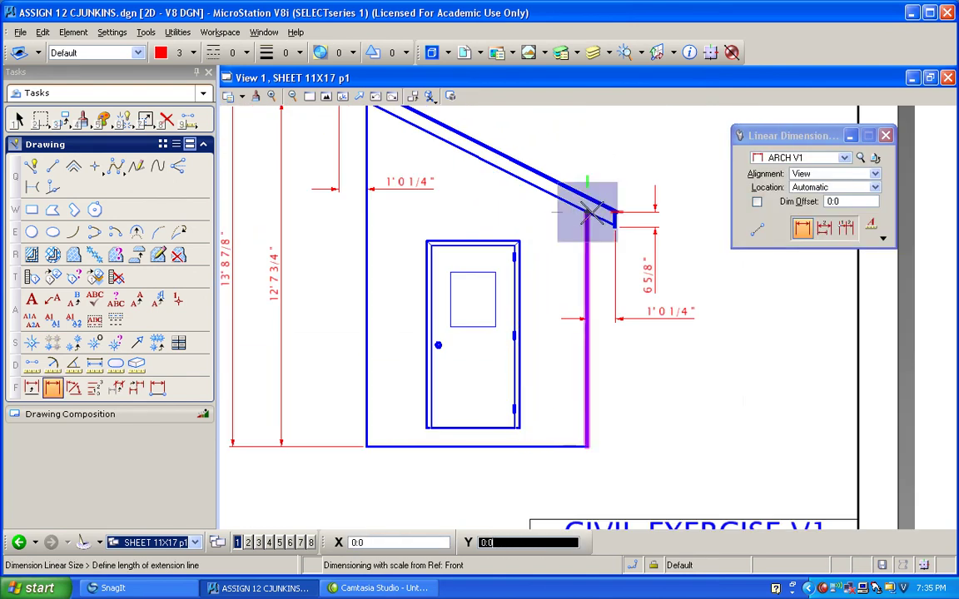
{"action": "left_click", "coordinate": [720, 221]}
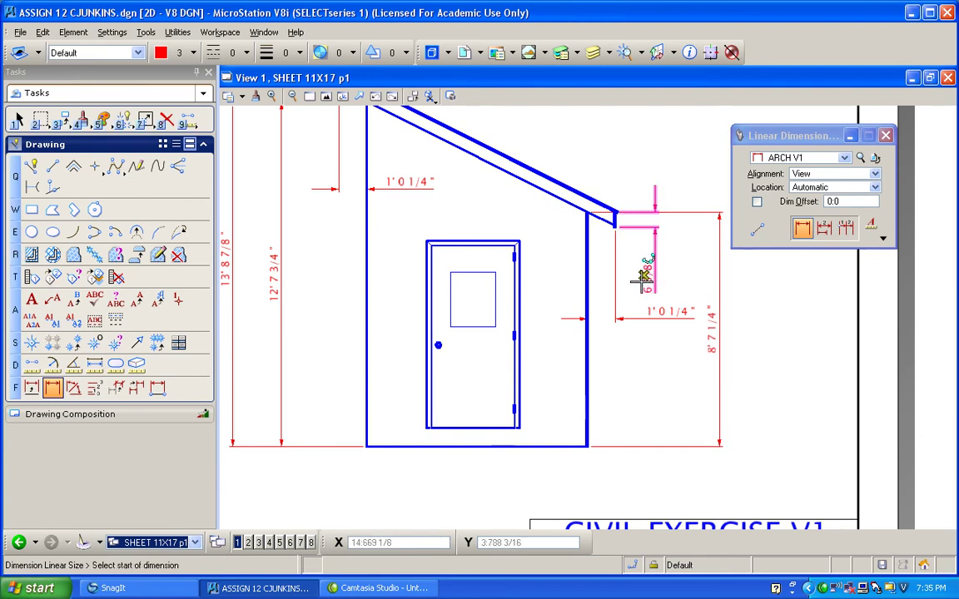
Dimension the door from top to bottom as 7' 4 3/4"
{"action": "scroll", "coordinate": [573, 306], "scroll_direction": "down", "scroll_amount": 2}
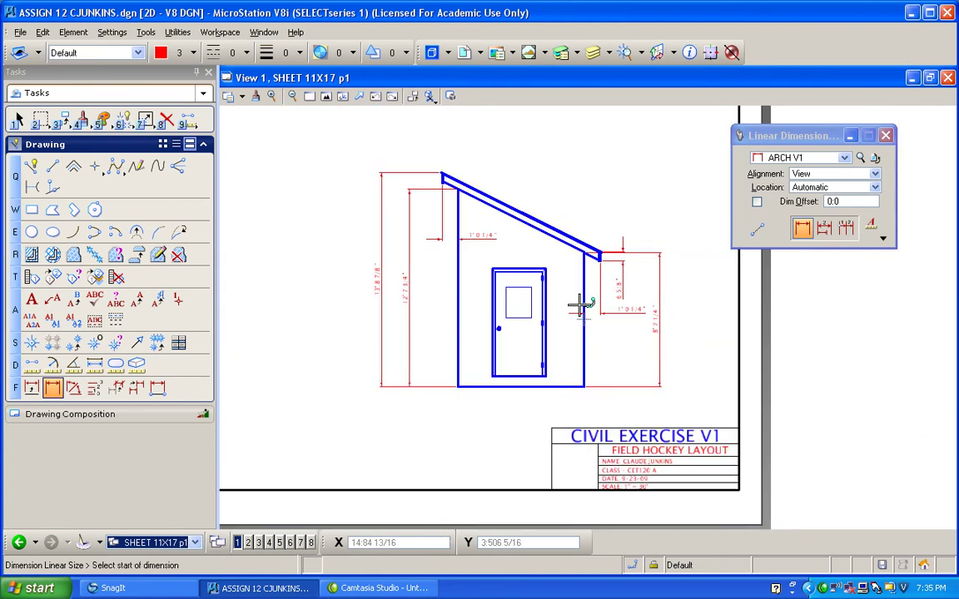
{"action": "scroll", "coordinate": [493, 269], "scroll_direction": "up", "scroll_amount": 2}
{"action": "left_click", "coordinate": [516, 273]}
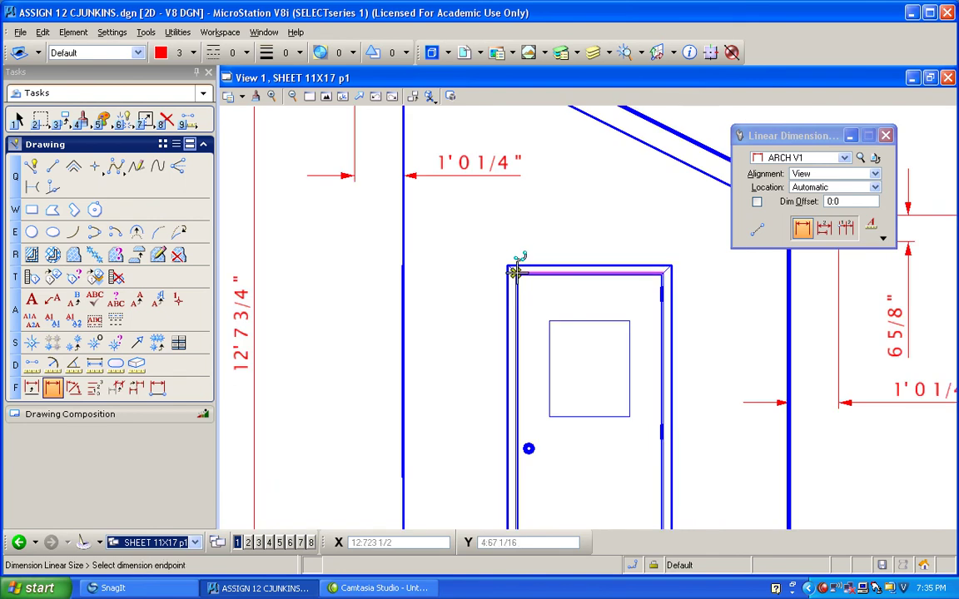
{"action": "scroll", "coordinate": [516, 273], "scroll_direction": "down", "scroll_amount": 2}
{"action": "scroll", "coordinate": [523, 342], "scroll_direction": "up", "scroll_amount": 1}
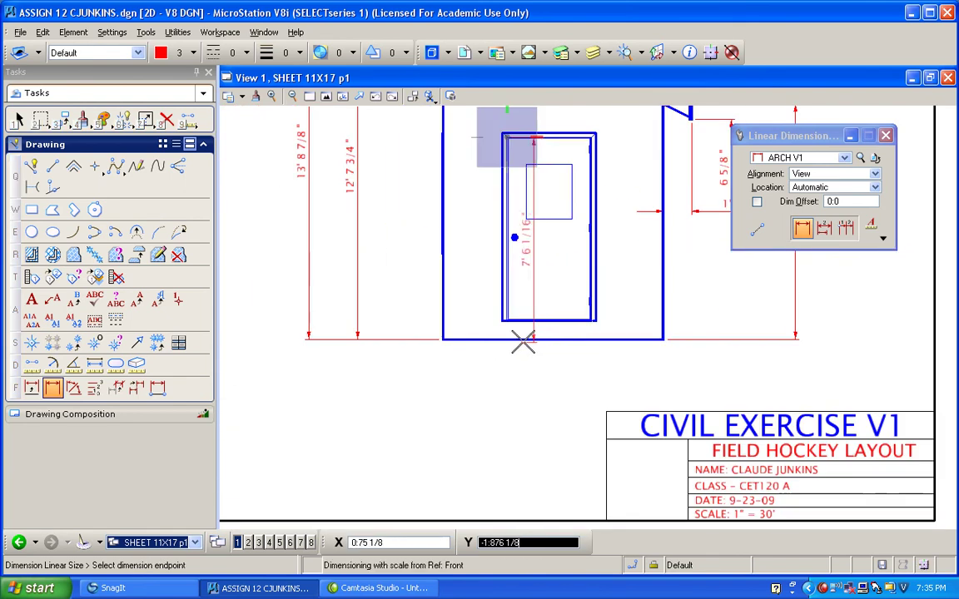
{"action": "left_click", "coordinate": [552, 337]}
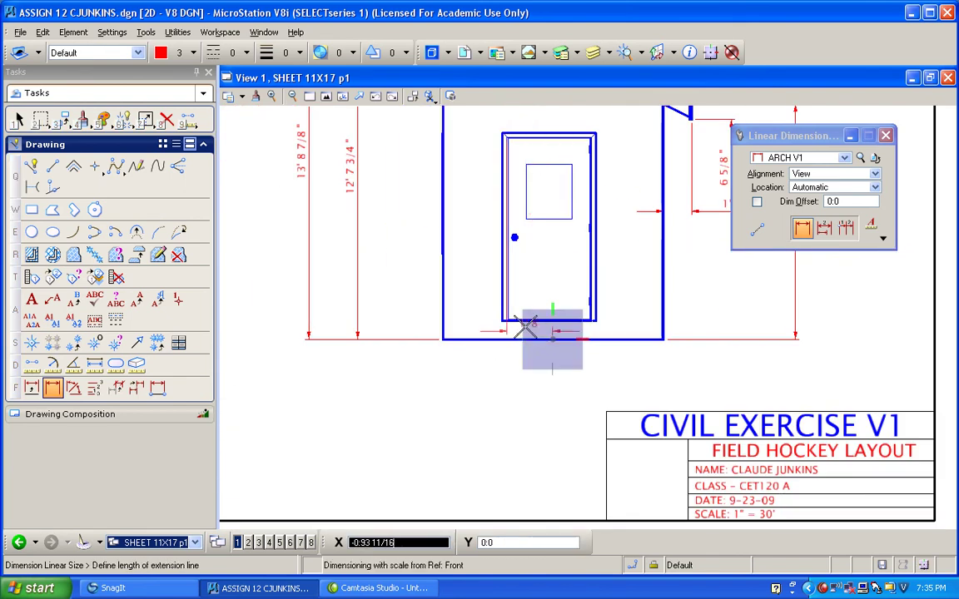
{"action": "left_click", "coordinate": [478, 286]}
{"action": "scroll", "coordinate": [520, 301], "scroll_direction": "down", "scroll_amount": 1}
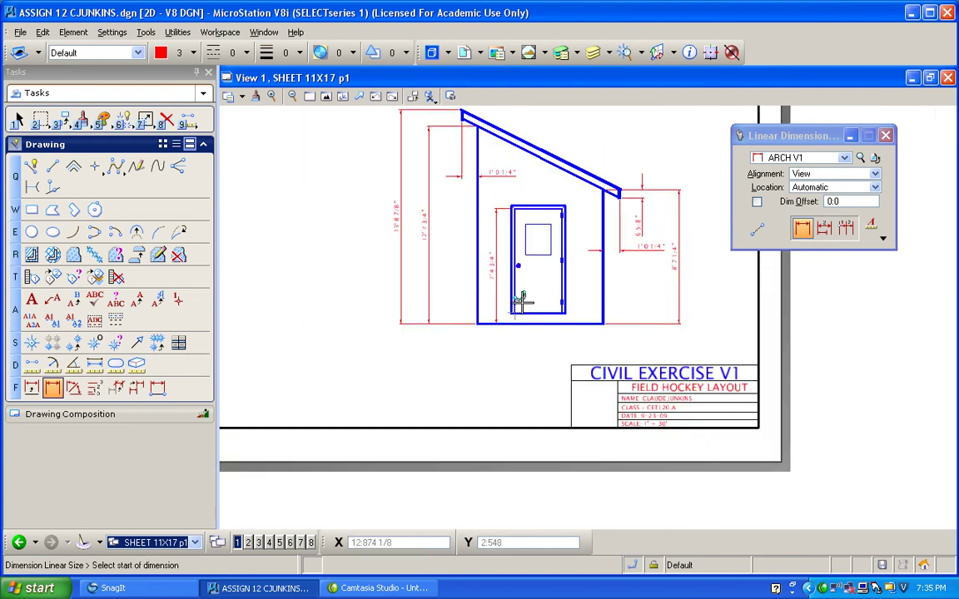
{"action": "scroll", "coordinate": [521, 301], "scroll_direction": "down", "scroll_amount": 1}
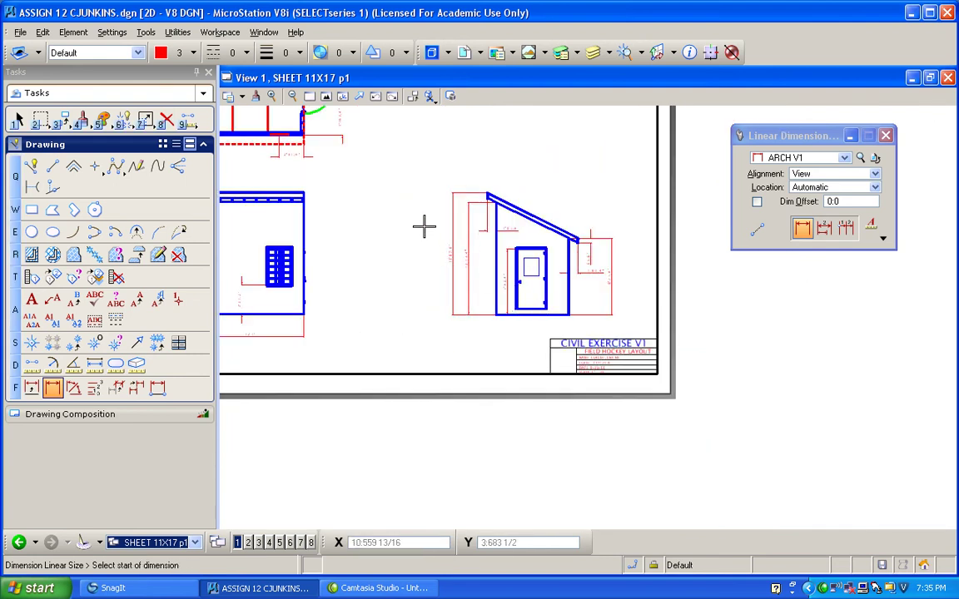
Change the title block title from CIVIL EXERCISE V1 to SHED PROJECT
{"action": "scroll", "coordinate": [427, 206], "scroll_direction": "down", "scroll_amount": 1}
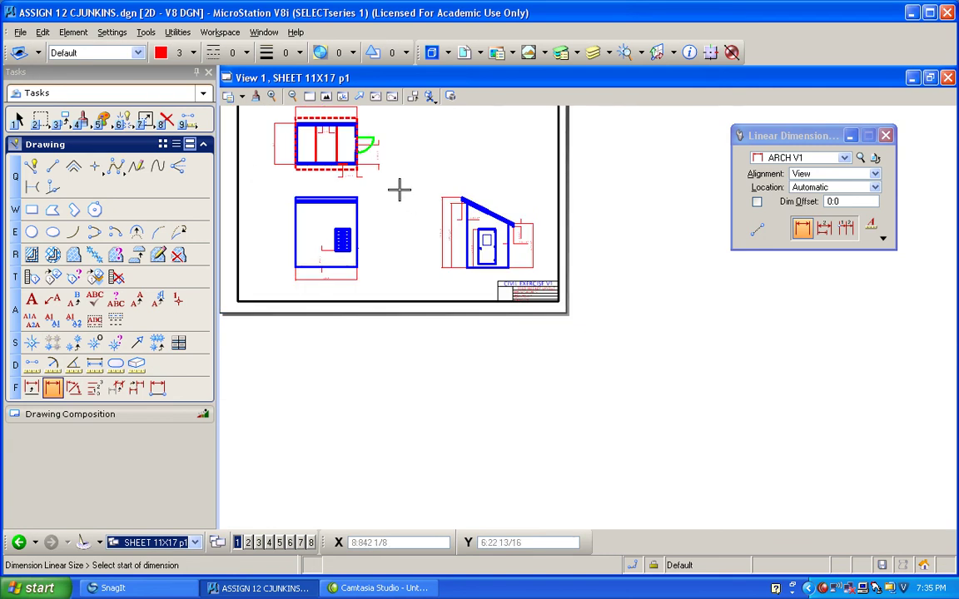
{"action": "scroll", "coordinate": [471, 260], "scroll_direction": "up", "scroll_amount": 2}
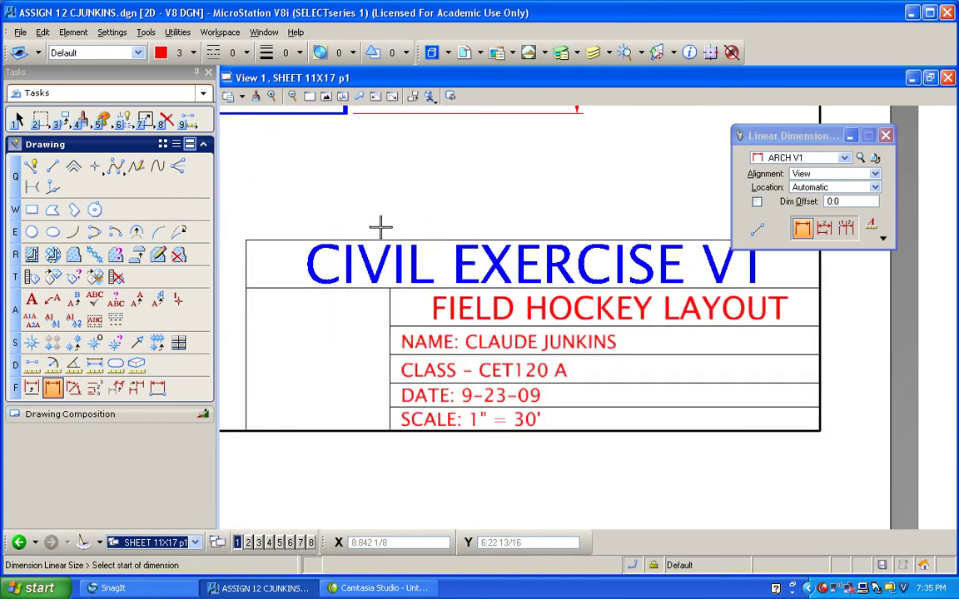
{"action": "left_click", "coordinate": [73, 298]}
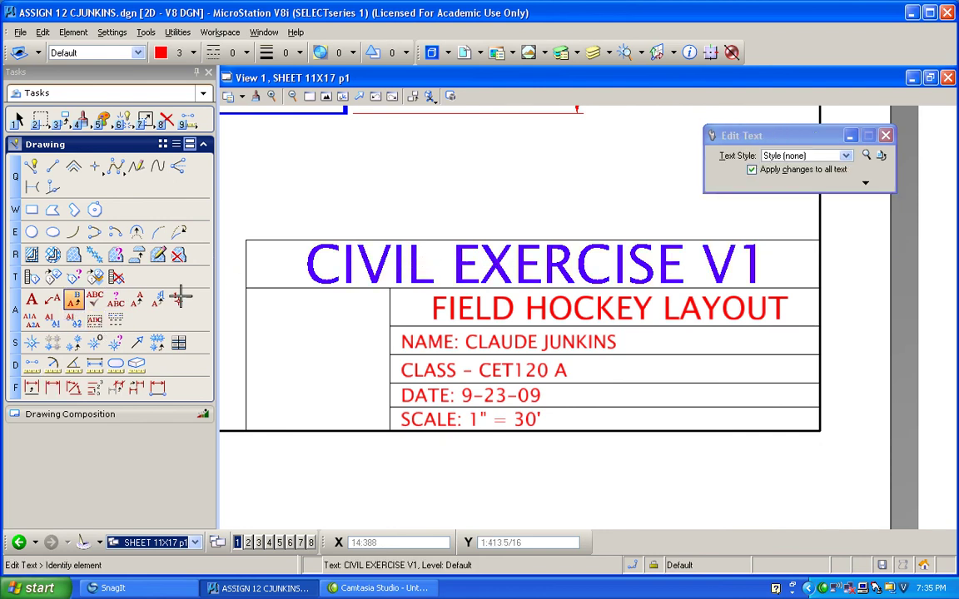
{"action": "left_click", "coordinate": [534, 266]}
{"action": "left_click_drag", "start_coordinate": [573, 233], "coordinate": [388, 227]}
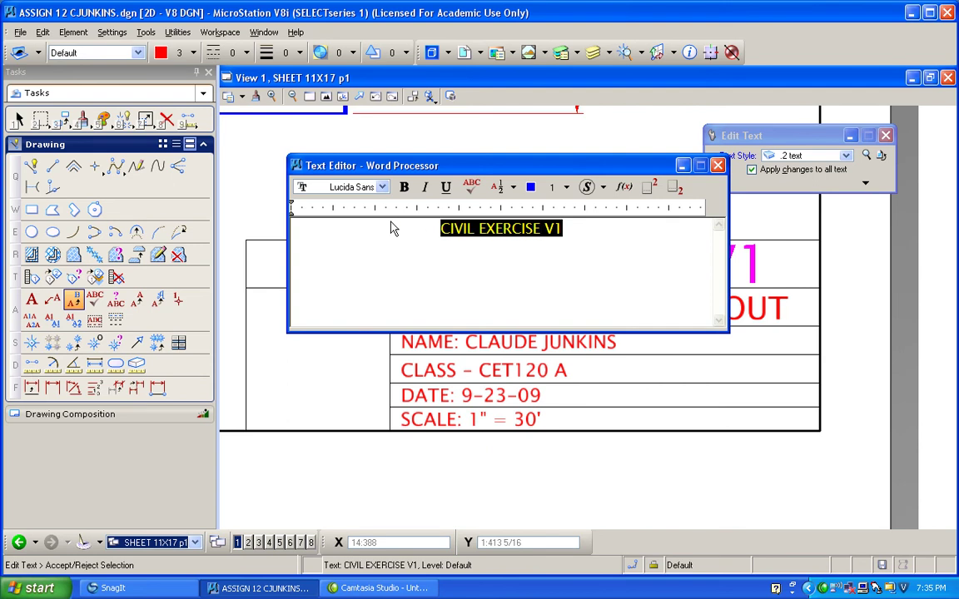
{"action": "type", "text": "A"}
{"action": "type", "text": "SHED PROJE"}
{"action": "type", "text": "CT"}
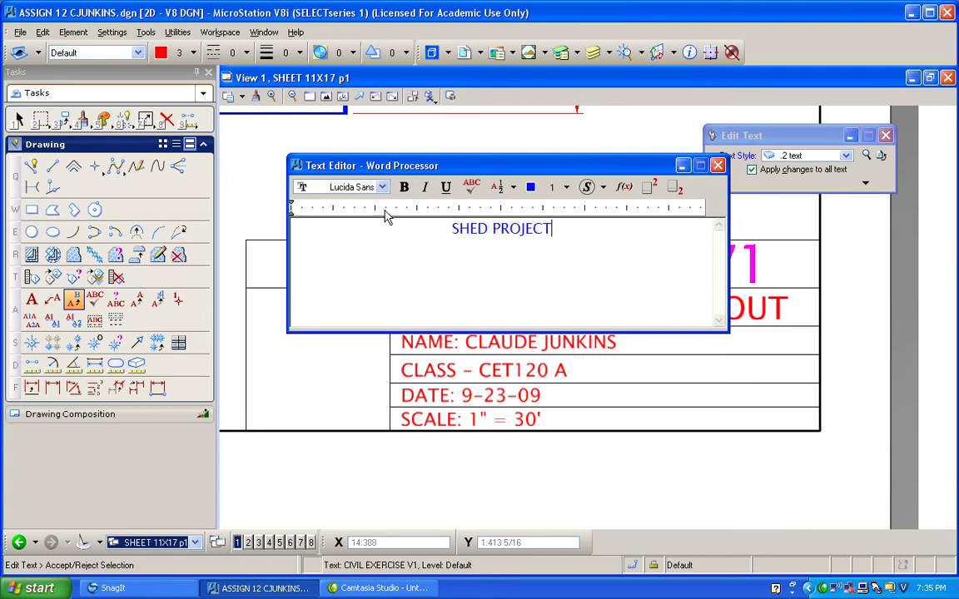
{"action": "left_click", "coordinate": [495, 129]}
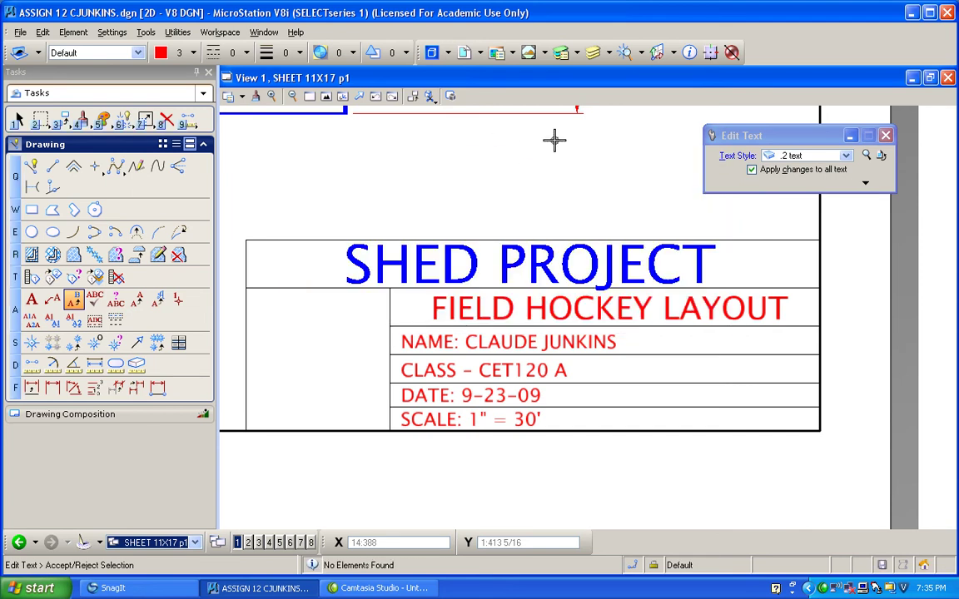
Replace the FIELD HOCKEY LAYOUT subtitle with CET120
{"action": "left_click", "coordinate": [605, 306]}
{"action": "key", "text": "BackSpace"}
{"action": "key", "text": "BackSpace"}
{"action": "key", "text": "BackSpace"}
{"action": "key", "text": "BackSpace"}
{"action": "key", "text": "BackSpace"}
{"action": "key", "text": "BackSpace"}
{"action": "key", "text": "BackSpace"}
{"action": "key", "text": "BackSpace"}
{"action": "key", "text": "BackSpace"}
{"action": "key", "text": "BackSpace"}
{"action": "key", "text": "BackSpace"}
{"action": "key", "text": "BackSpace"}
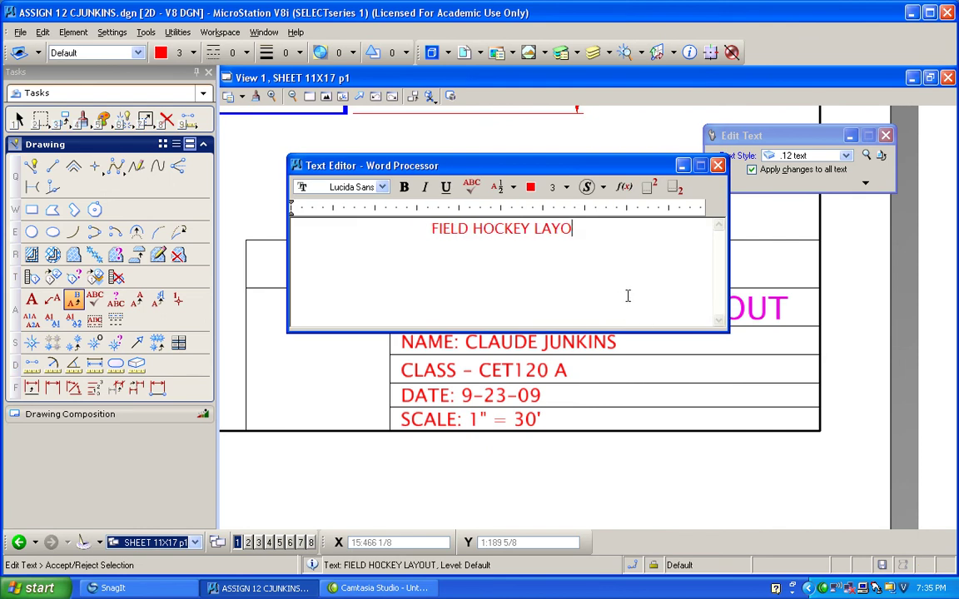
{"action": "key", "text": "BackSpace"}
{"action": "key", "text": "BackSpace"}
{"action": "key", "text": "BackSpace"}
{"action": "key", "text": "BackSpace"}
{"action": "key", "text": "BackSpace"}
{"action": "key", "text": "BackSpace"}
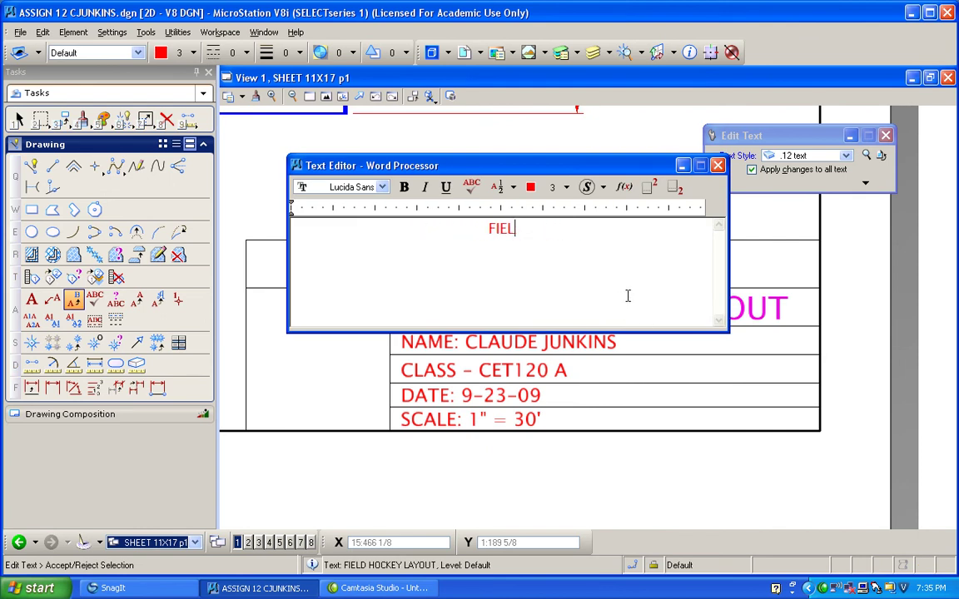
{"action": "type", "text": "CET120"}
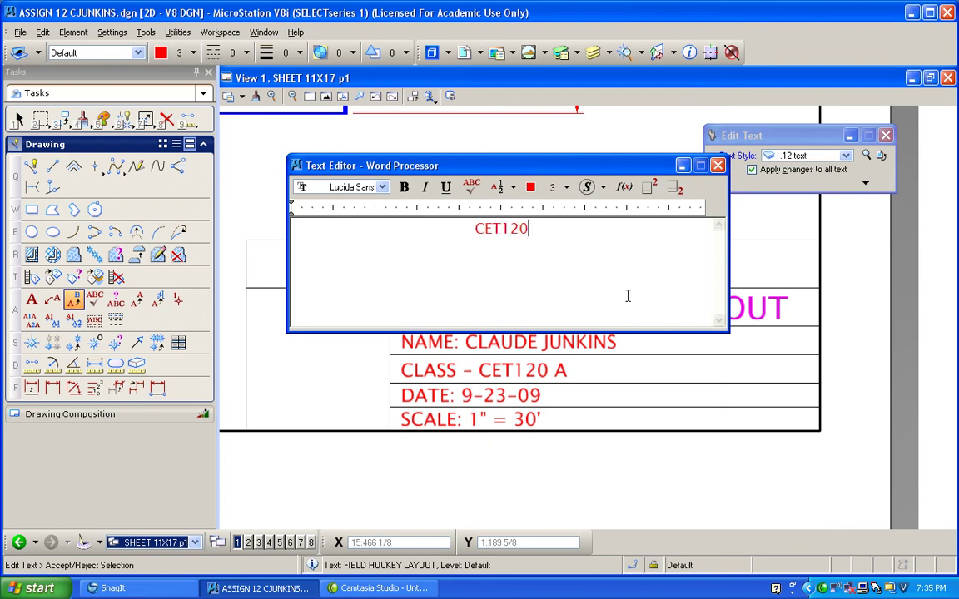
{"action": "left_click", "coordinate": [596, 163]}
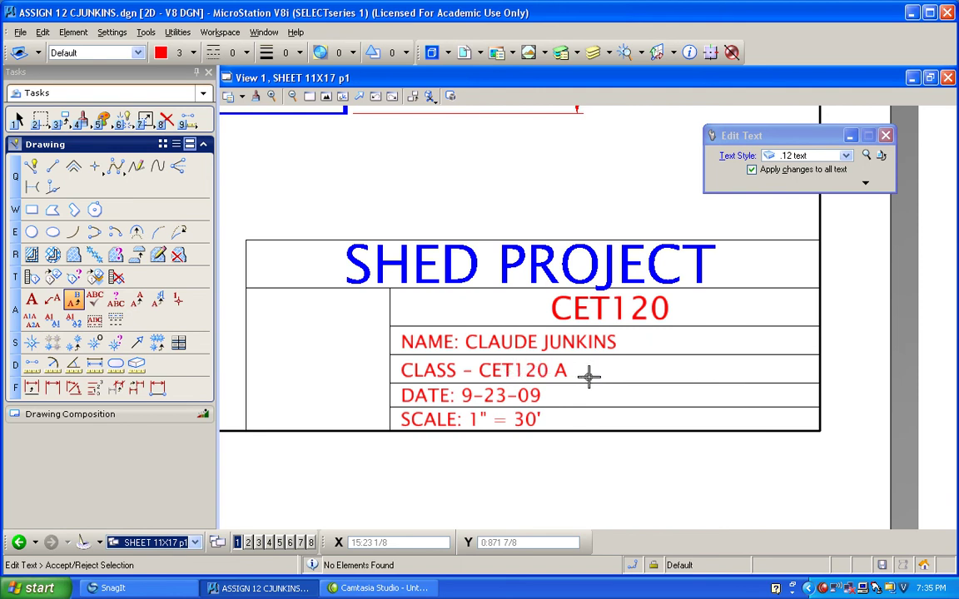
Update the date line to DATE: 11-16-09
{"action": "left_click", "coordinate": [479, 394]}
{"action": "left_click", "coordinate": [364, 228]}
{"action": "double_click", "coordinate": [340, 229]}
{"action": "type", "text": "11-"}
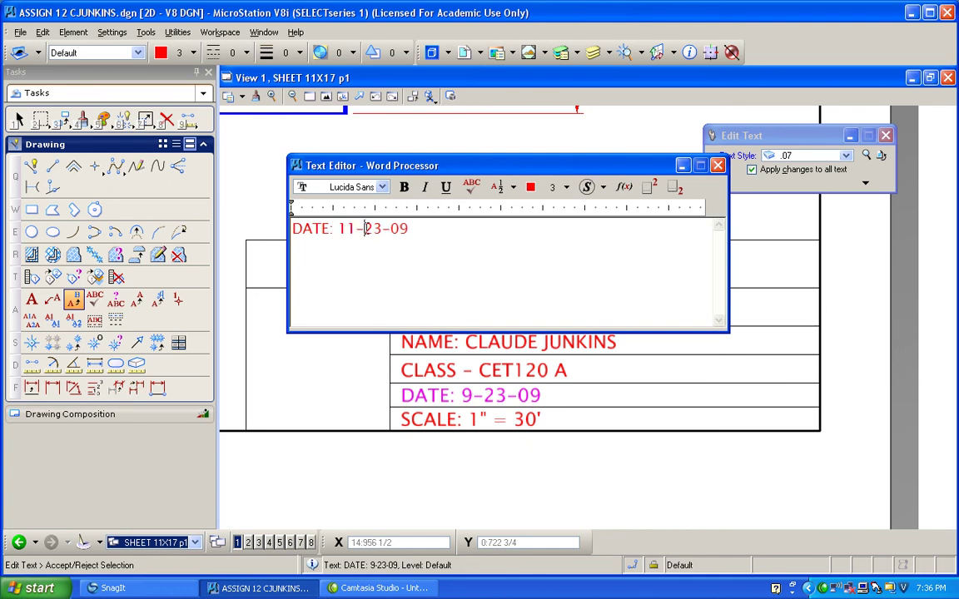
{"action": "type", "text": "16"}
{"action": "left_click", "coordinate": [566, 435]}
Change the scale line from 1" = 30' to SCALE: 1/4" = 1'-0"
{"action": "left_click", "coordinate": [530, 420]}
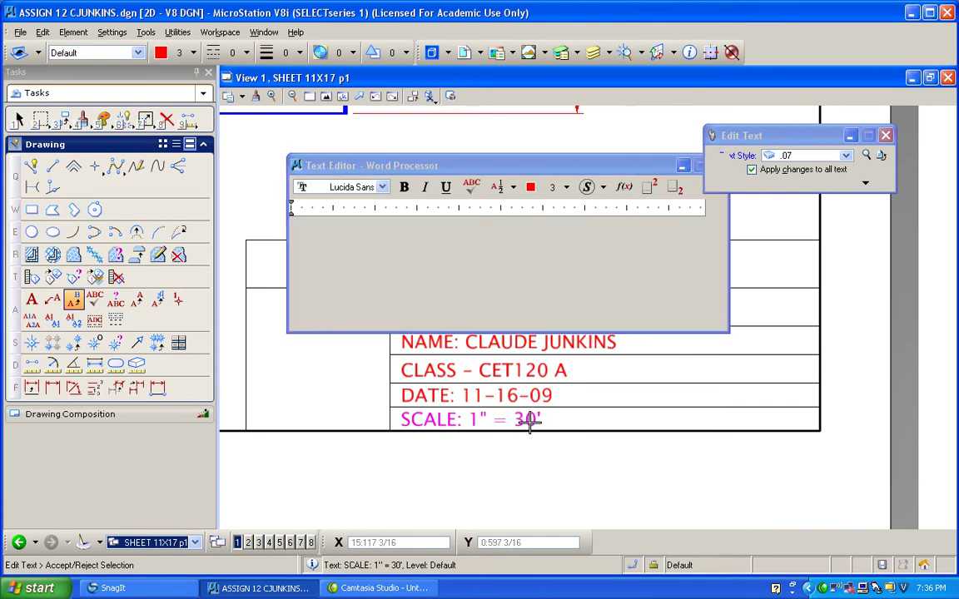
{"action": "left_click", "coordinate": [379, 236]}
{"action": "left_click_drag", "start_coordinate": [344, 228], "coordinate": [448, 231]}
{"action": "type", "text": "1/"}
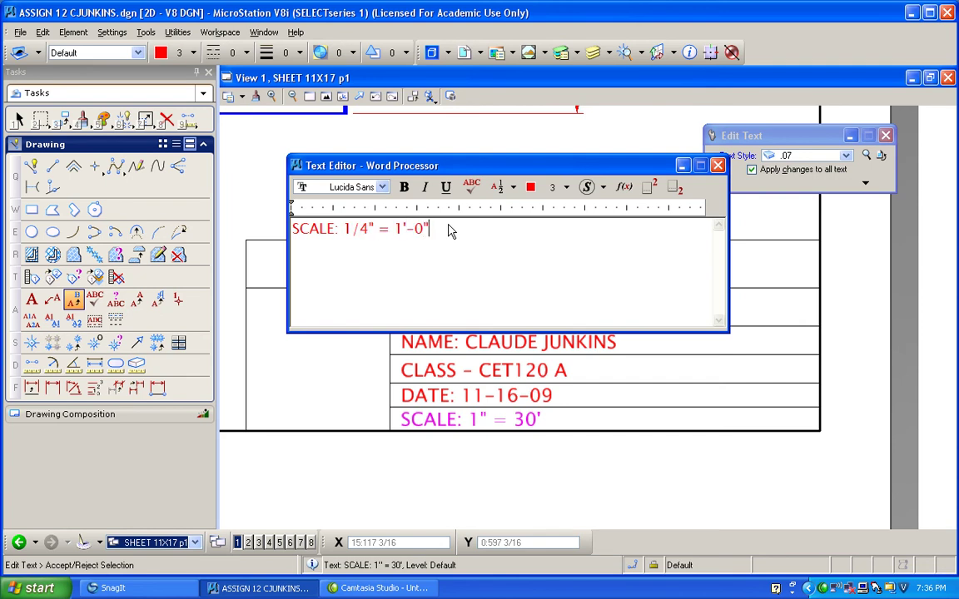
{"action": "left_click", "coordinate": [445, 141]}
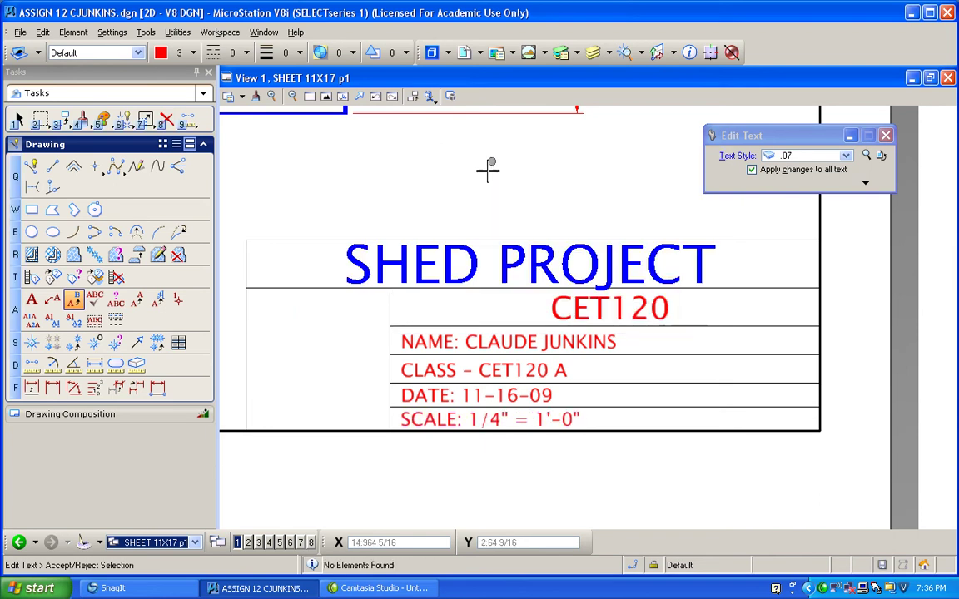
{"action": "scroll", "coordinate": [428, 163], "scroll_direction": "down", "scroll_amount": 5}
{"action": "left_click", "coordinate": [310, 96]}
Place a PLAN VIEW label in the 10 TXT CJ style below the plan
{"action": "left_click", "coordinate": [325, 96]}
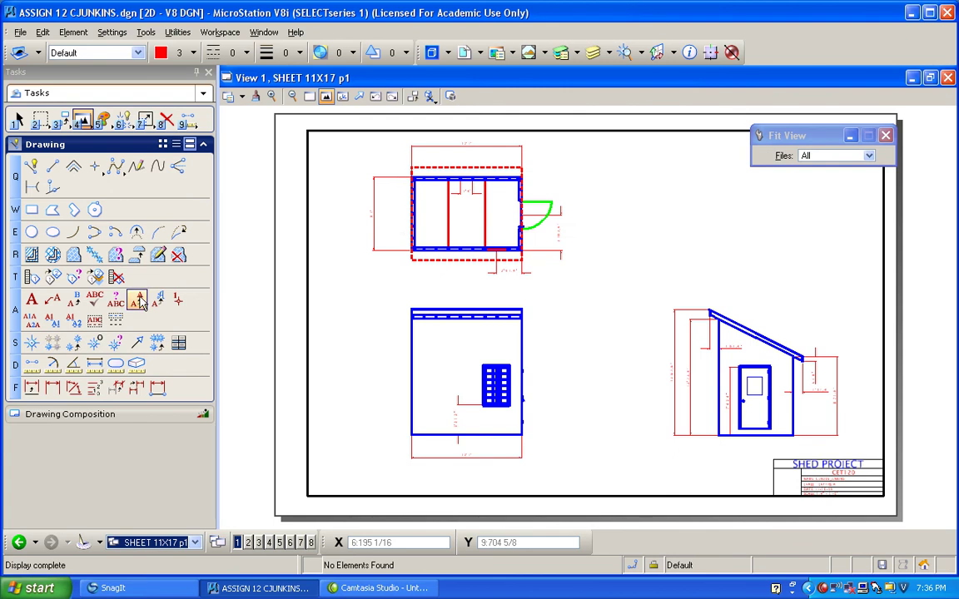
{"action": "left_click", "coordinate": [32, 299]}
{"action": "left_click", "coordinate": [799, 169]}
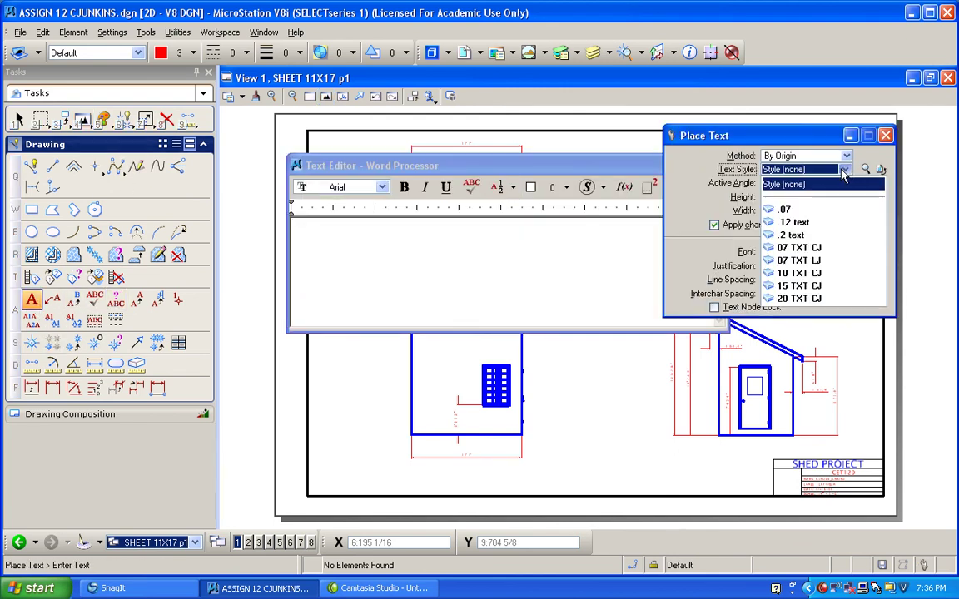
{"action": "left_click", "coordinate": [816, 276]}
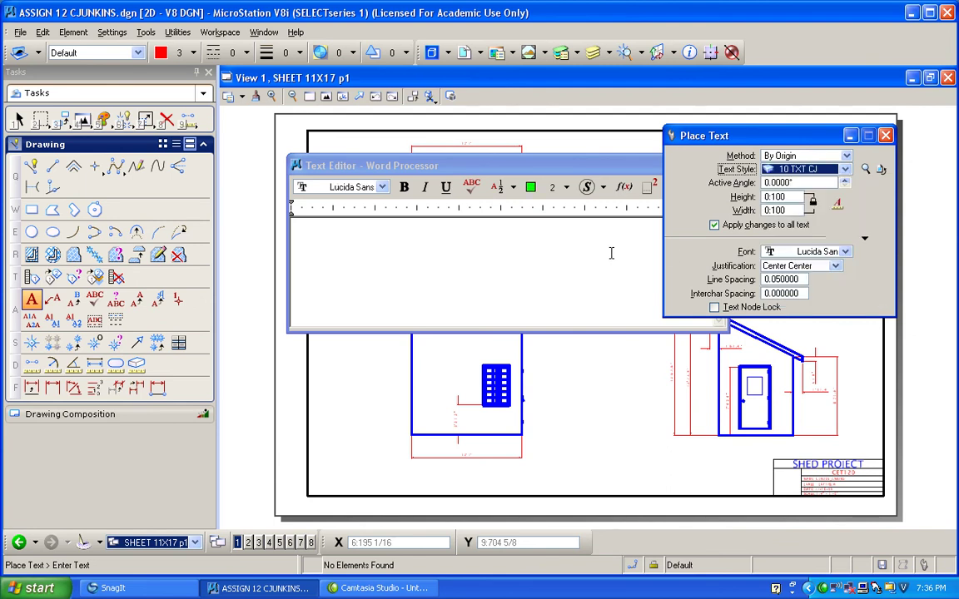
{"action": "left_click", "coordinate": [641, 239]}
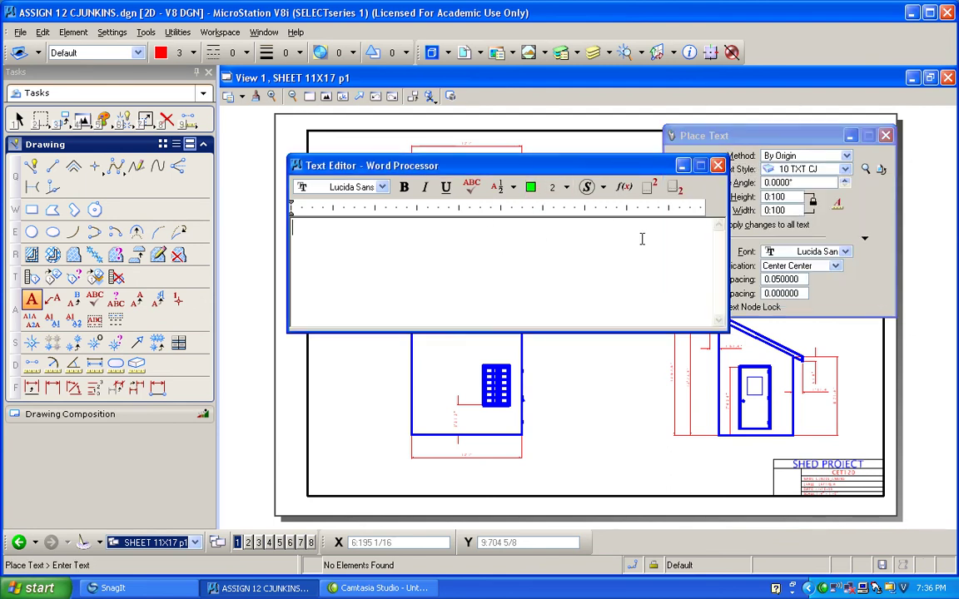
{"action": "type", "text": "PLAN VIEW"}
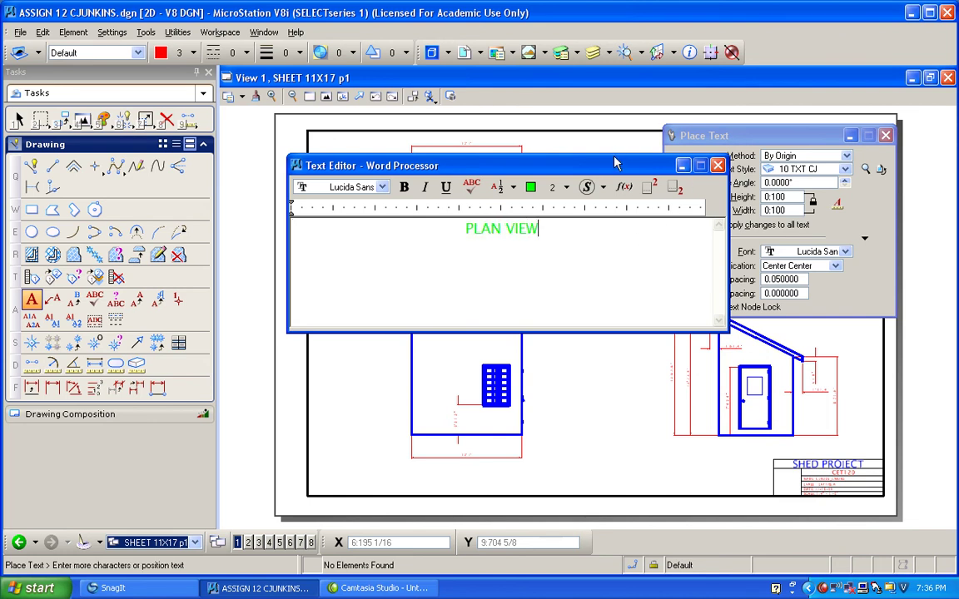
{"action": "left_click_drag", "start_coordinate": [616, 163], "coordinate": [885, 113]}
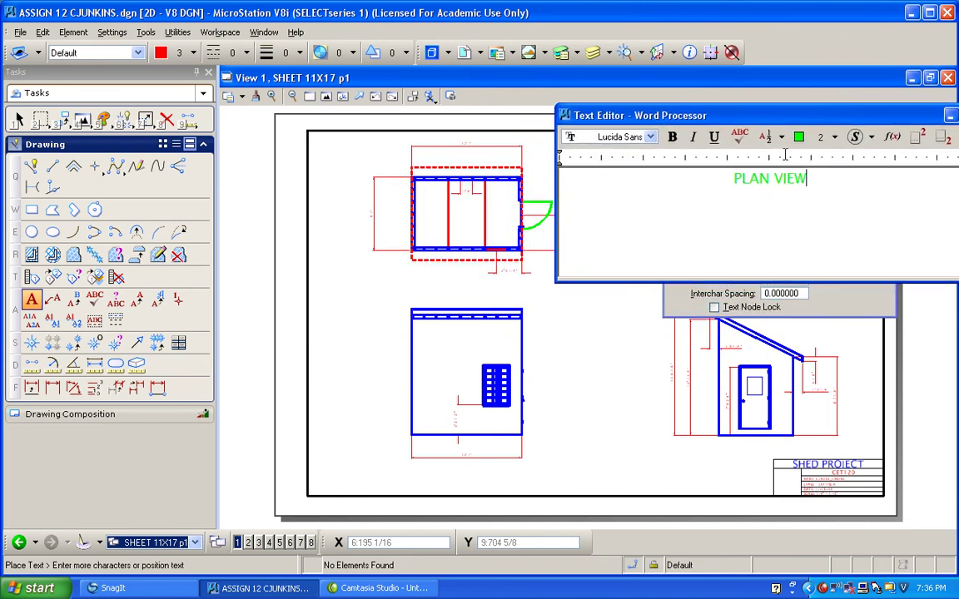
{"action": "left_click", "coordinate": [463, 287]}
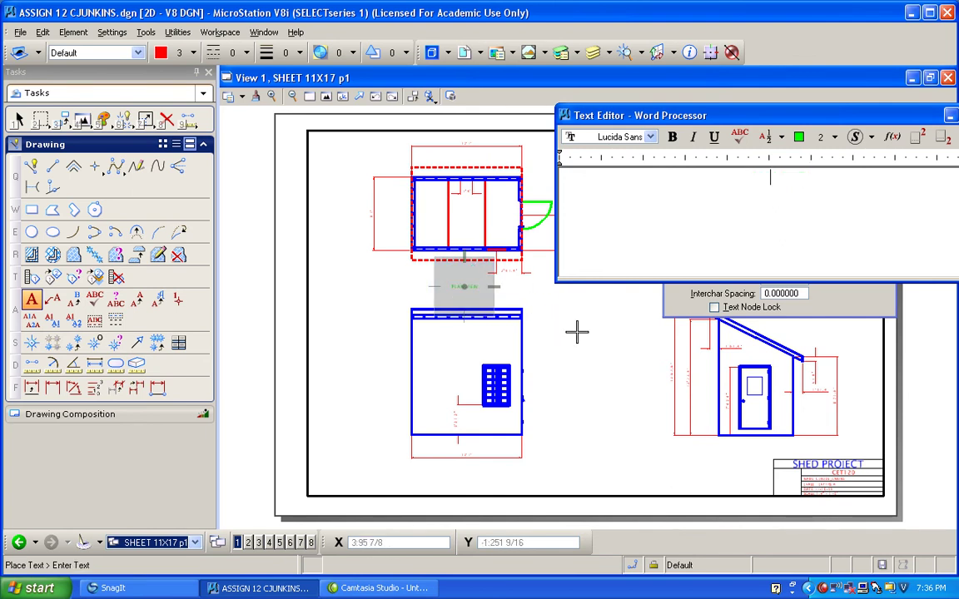
Place FRONT ELEVATION and RIGHT SIDE ELEVATION labels beneath their views
{"action": "type", "text": "FRONT ELEVATION"}
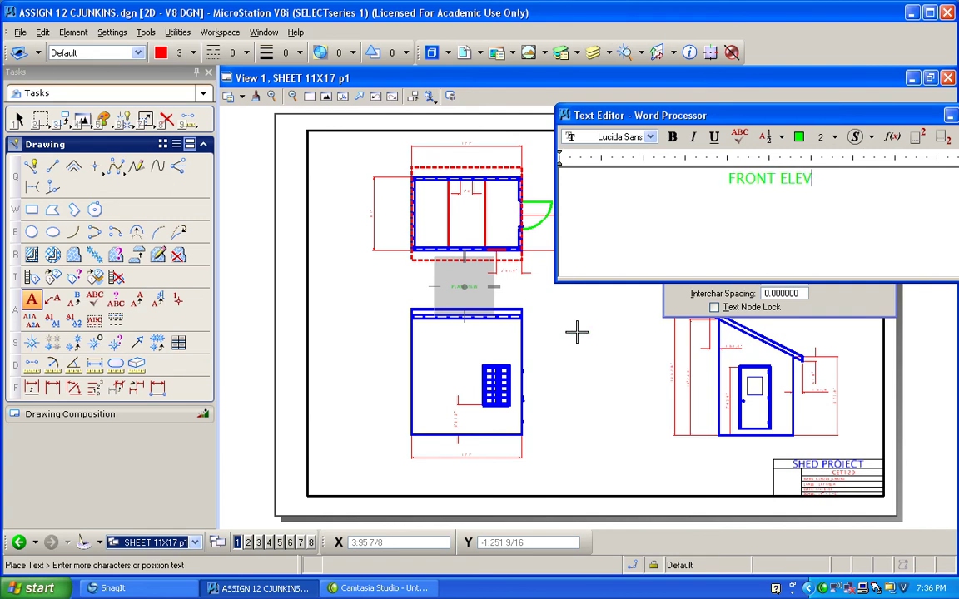
{"action": "left_click", "coordinate": [467, 473]}
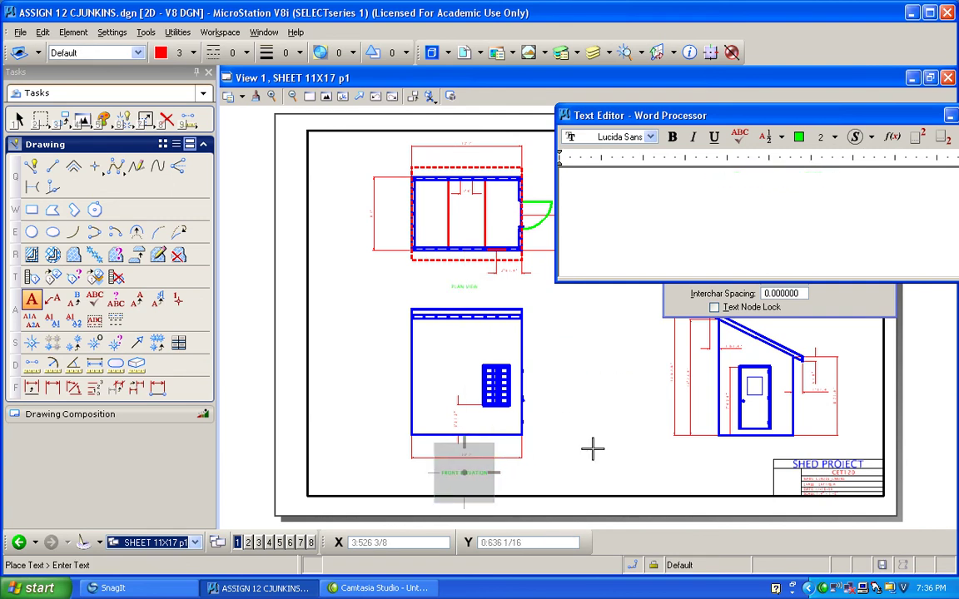
{"action": "type", "text": "RIGHT SI"}
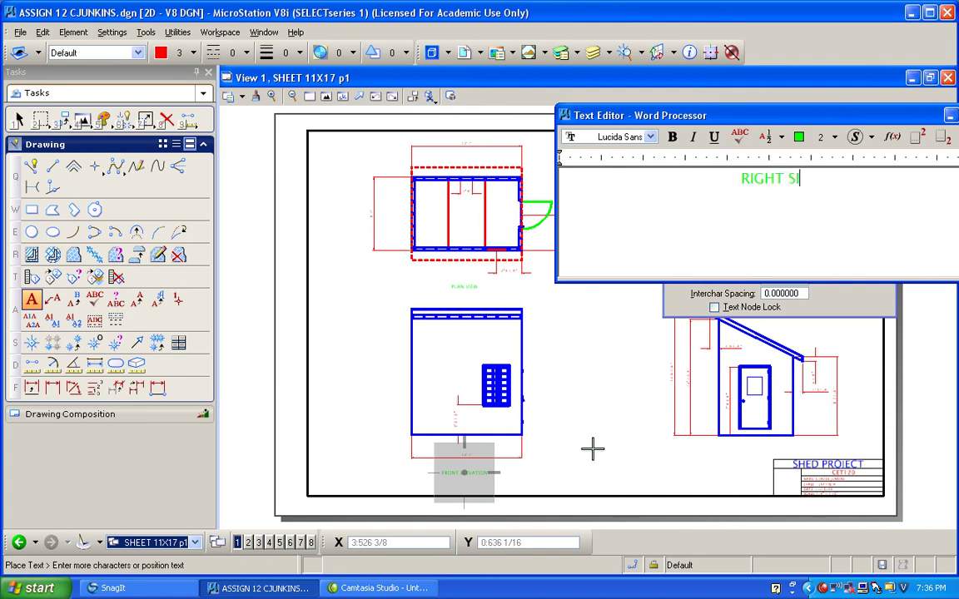
{"action": "type", "text": "DE ELEVATION"}
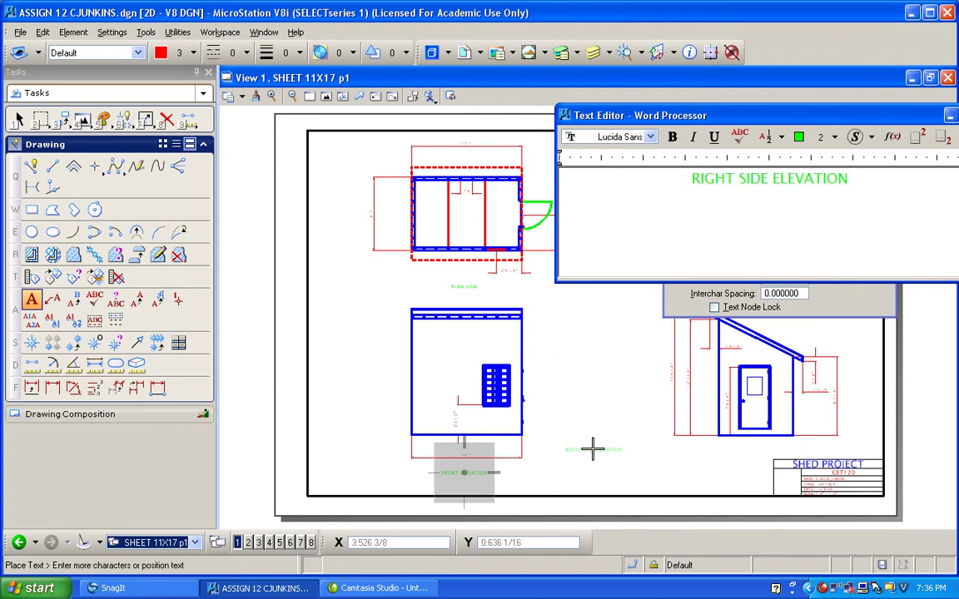
{"action": "left_click", "coordinate": [754, 450]}
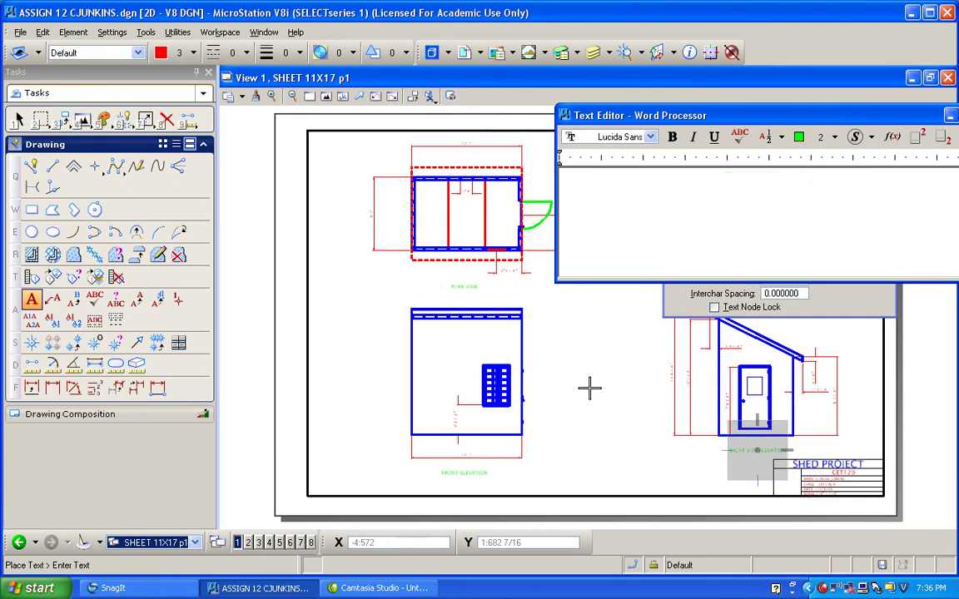
{"action": "scroll", "coordinate": [524, 386], "scroll_direction": "up", "scroll_amount": 2}
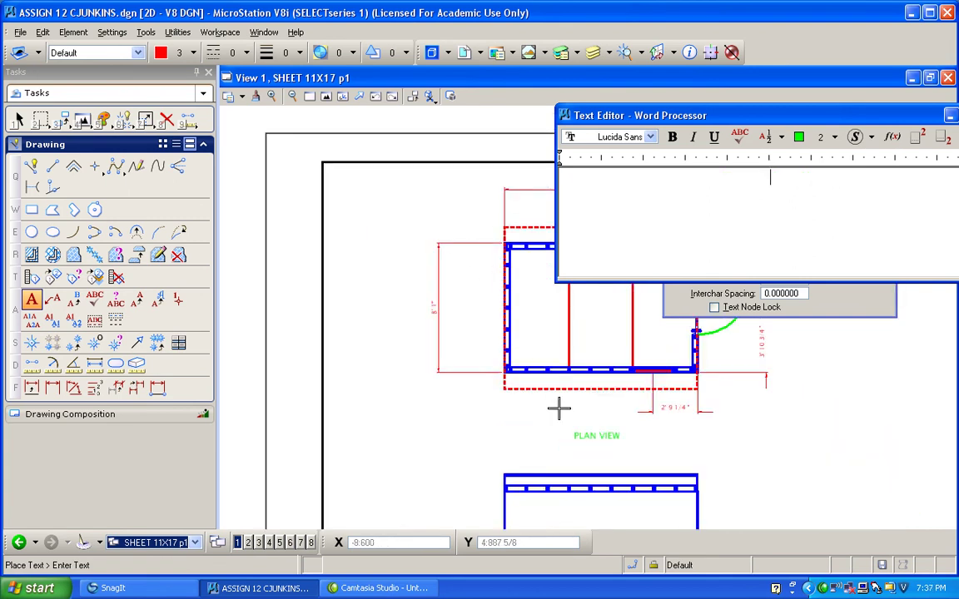
{"action": "scroll", "coordinate": [508, 375], "scroll_direction": "down", "scroll_amount": 2}
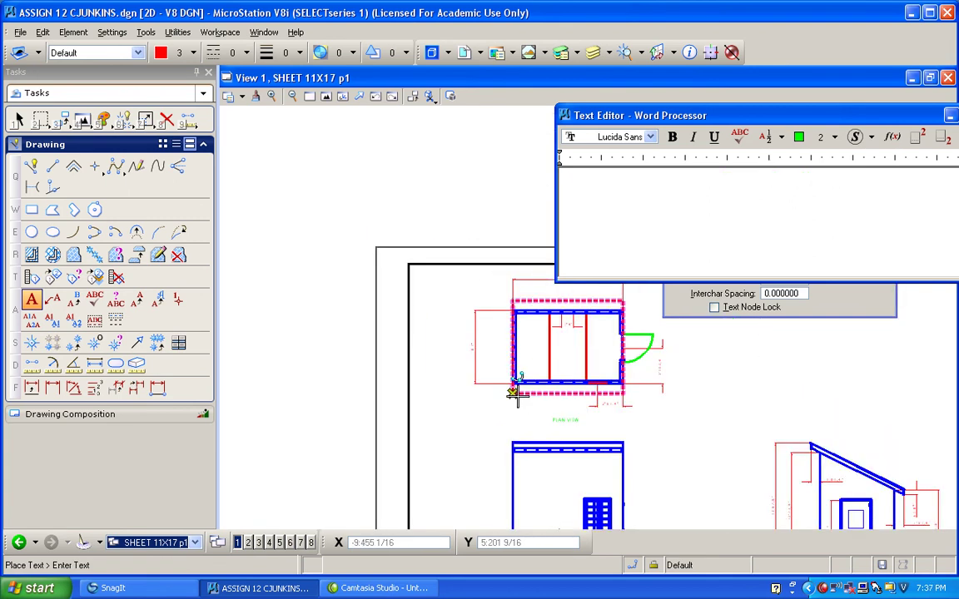
Place a red ROOF OUTLINE leader note pointing at the plan's roof outline
{"action": "left_click", "coordinate": [53, 301]}
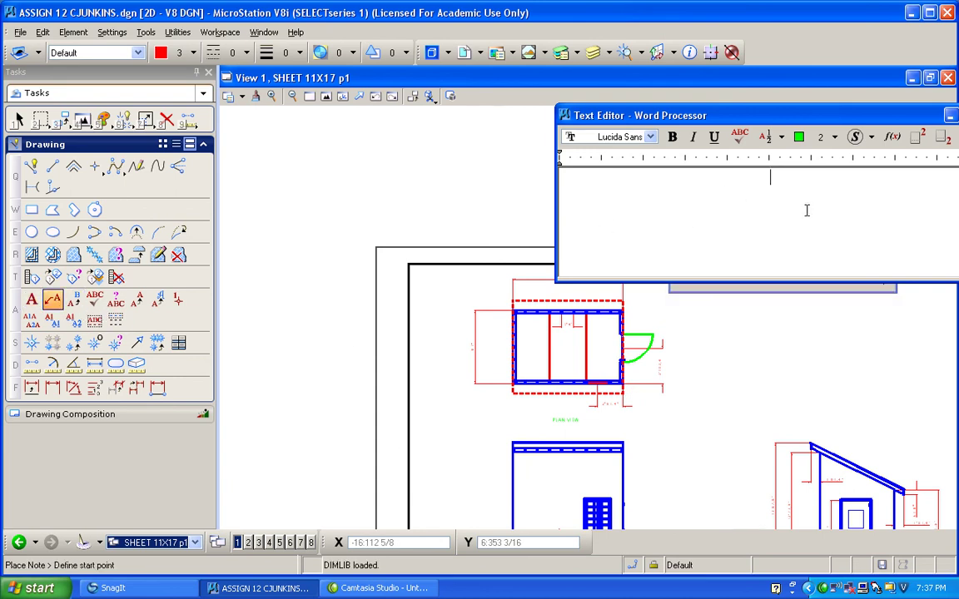
{"action": "type", "text": "ROOF"}
{"action": "left_click", "coordinate": [833, 138]}
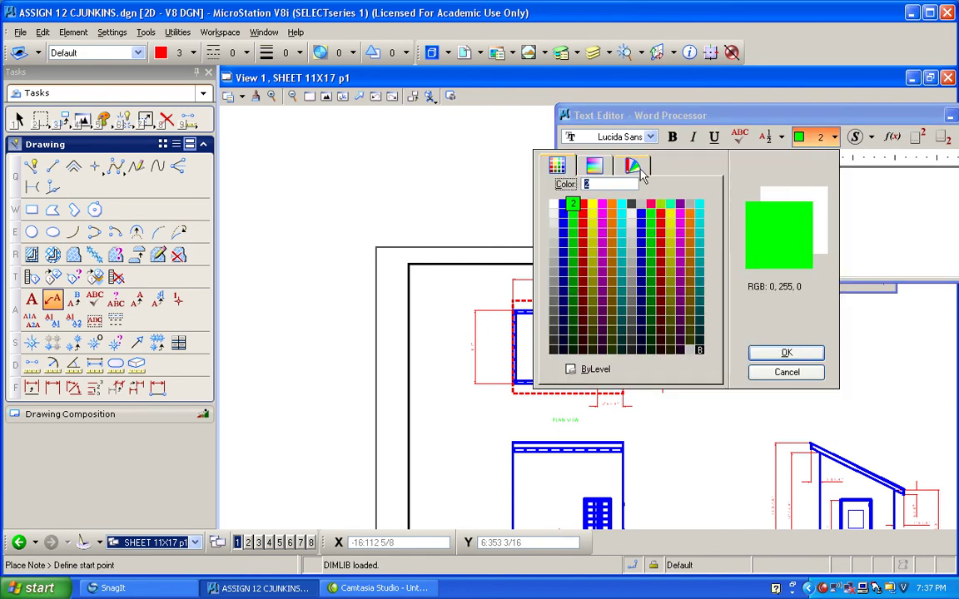
{"action": "left_click", "coordinate": [584, 204]}
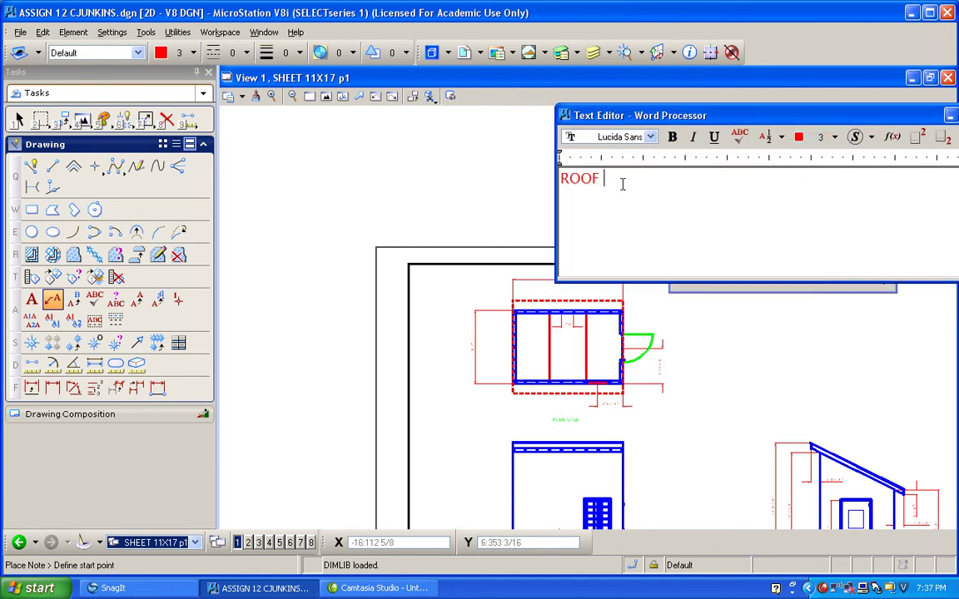
{"action": "type", "text": "OUTLINE"}
{"action": "left_click", "coordinate": [514, 391]}
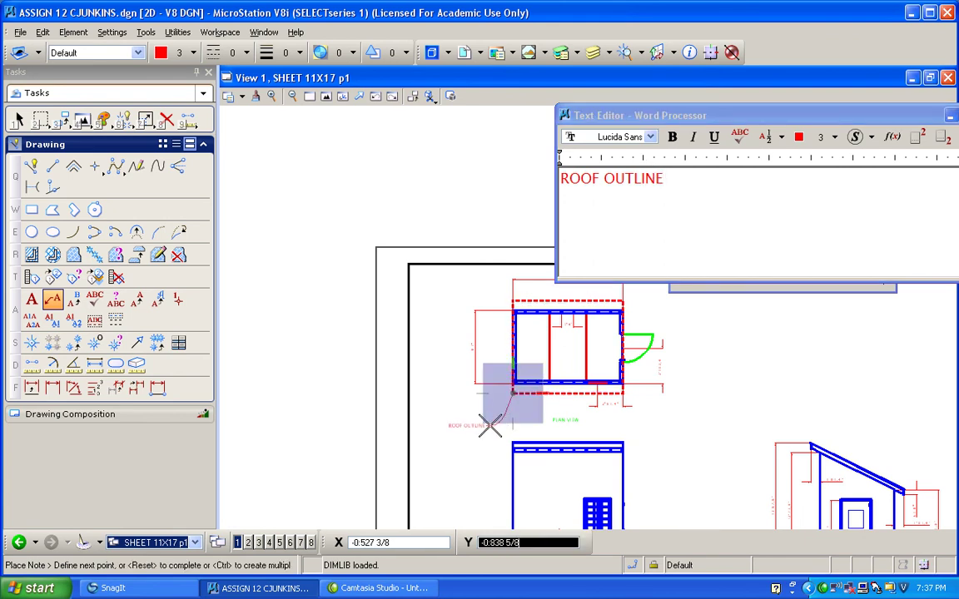
{"action": "left_click", "coordinate": [479, 421]}
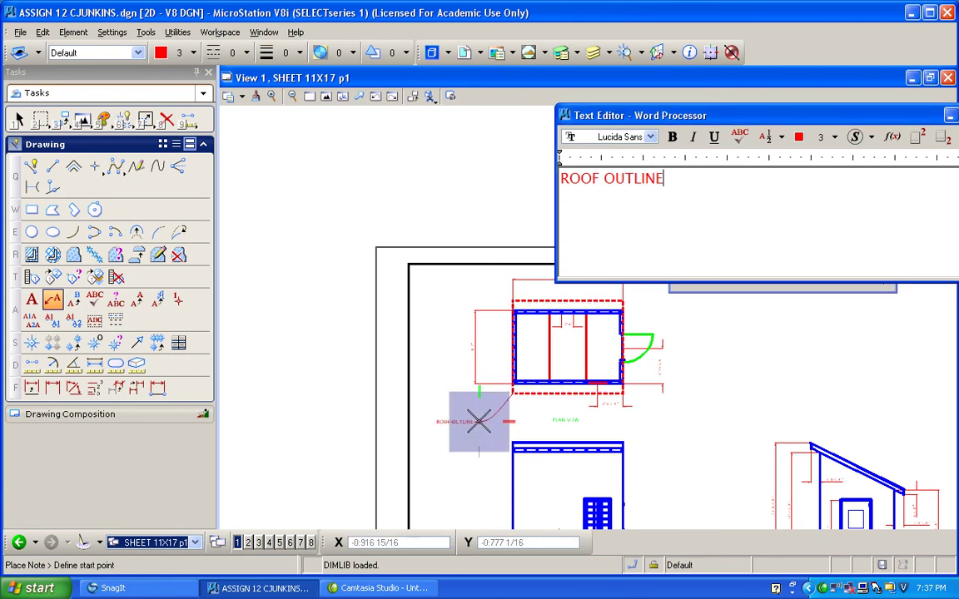
{"action": "scroll", "coordinate": [533, 409], "scroll_direction": "up", "scroll_amount": 2}
{"action": "scroll", "coordinate": [531, 409], "scroll_direction": "down", "scroll_amount": 2}
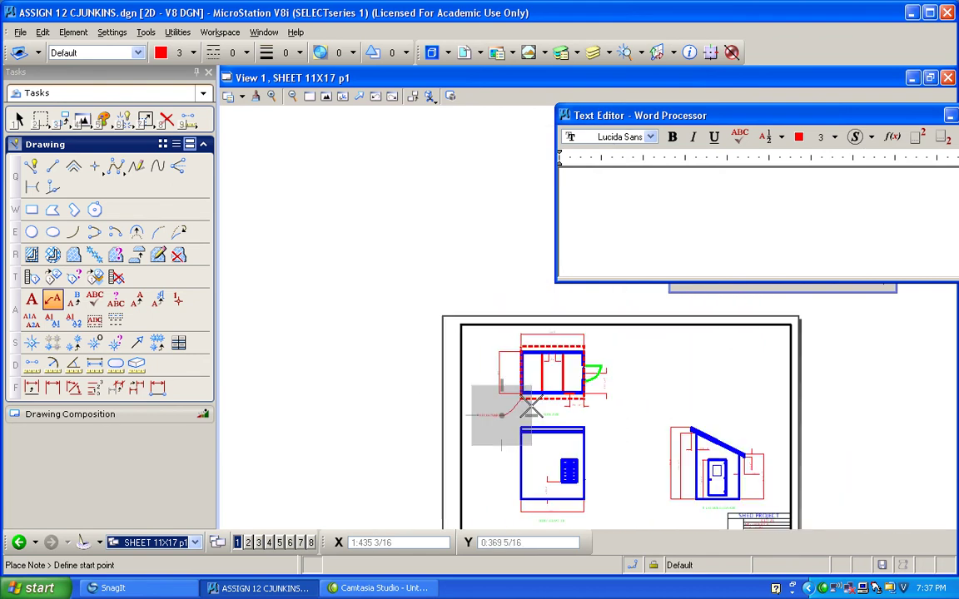
{"action": "left_click_drag", "start_coordinate": [707, 117], "coordinate": [399, 40]}
{"action": "left_click", "coordinate": [883, 283]}
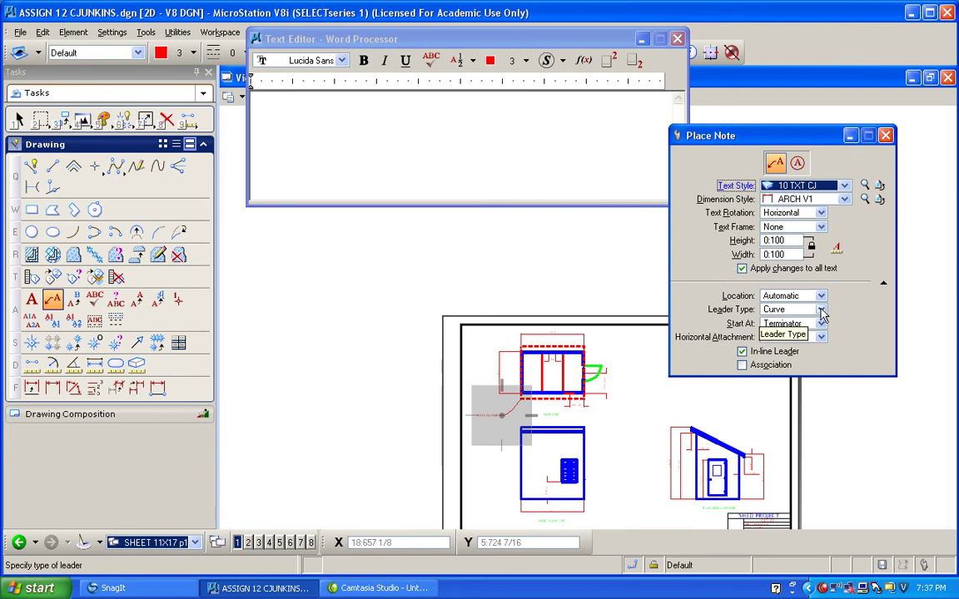
Place a two-line 2'6" X 4'-0" DBL. HUNG / WINDOW note with a leader to the window's top edge
{"action": "scroll", "coordinate": [578, 411], "scroll_direction": "up", "scroll_amount": 3}
{"action": "scroll", "coordinate": [574, 411], "scroll_direction": "down", "scroll_amount": 1}
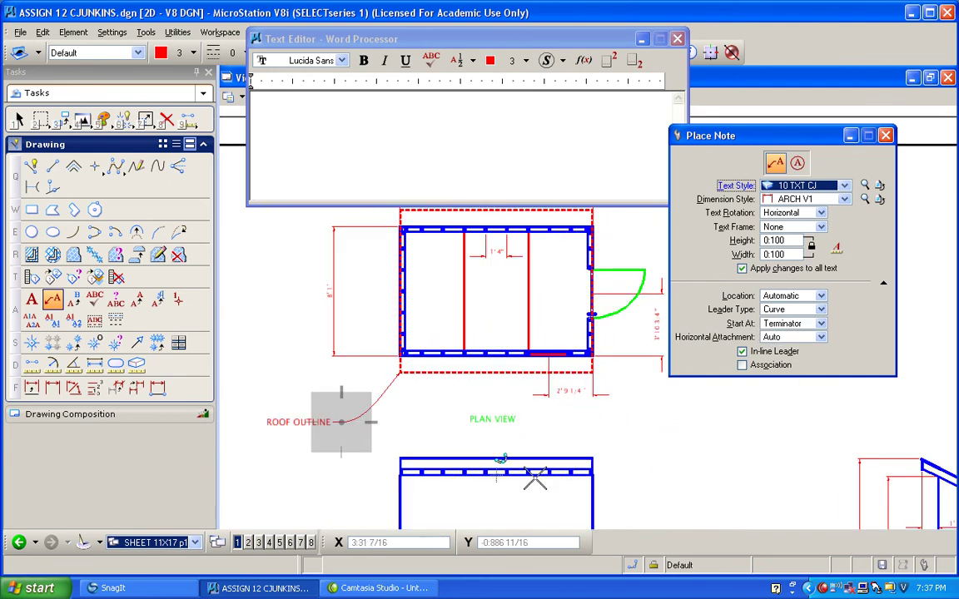
{"action": "scroll", "coordinate": [535, 480], "scroll_direction": "down", "scroll_amount": 2}
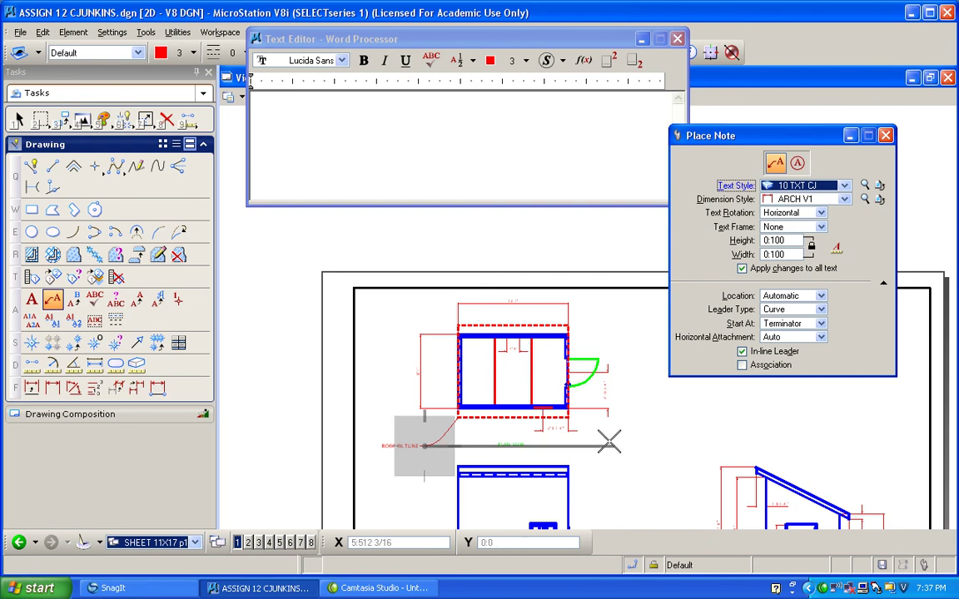
{"action": "scroll", "coordinate": [525, 391], "scroll_direction": "down", "scroll_amount": 2}
{"action": "scroll", "coordinate": [530, 435], "scroll_direction": "up", "scroll_amount": 4}
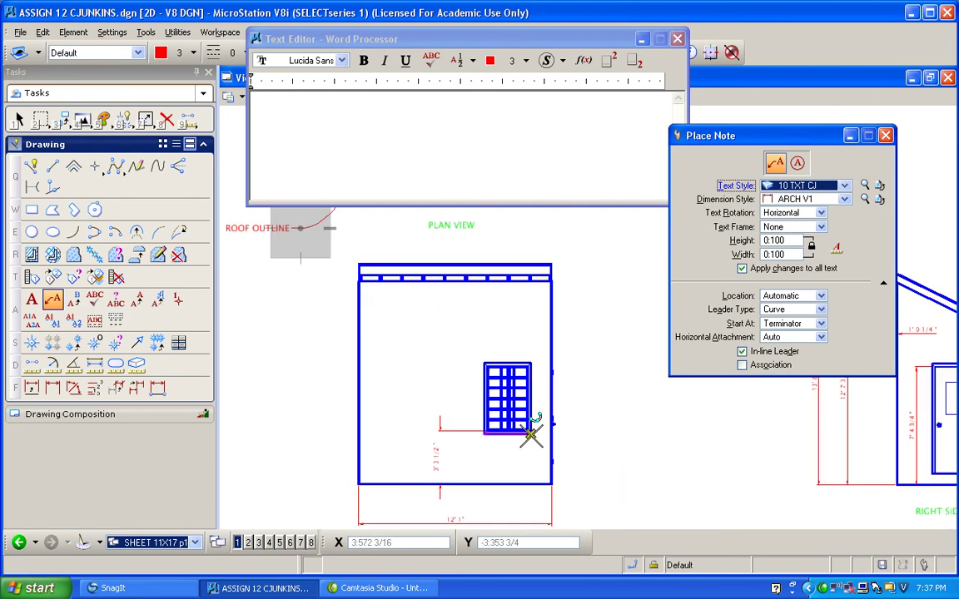
{"action": "scroll", "coordinate": [530, 435], "scroll_direction": "down", "scroll_amount": 3}
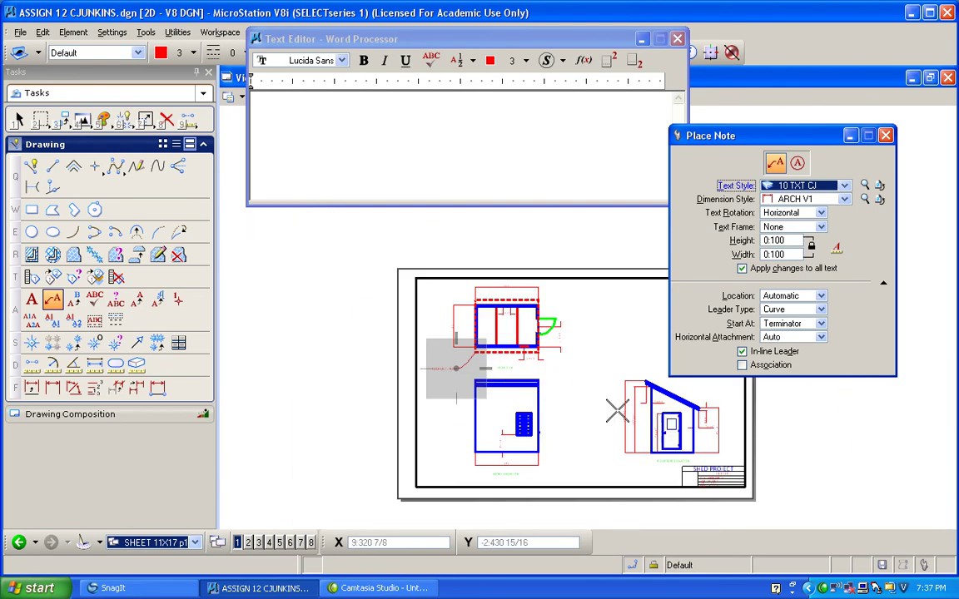
{"action": "scroll", "coordinate": [531, 419], "scroll_direction": "up", "scroll_amount": 3}
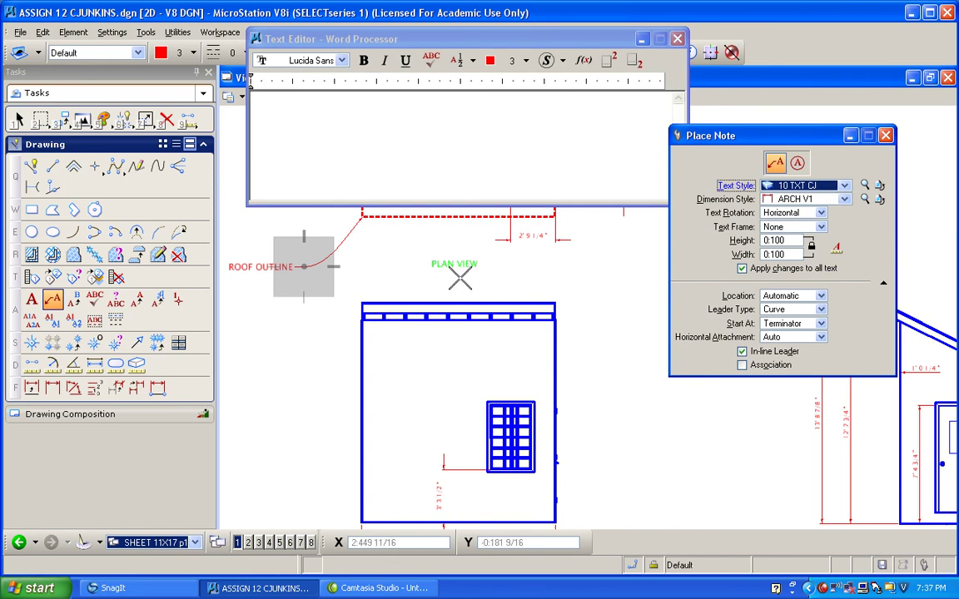
{"action": "left_click", "coordinate": [411, 158]}
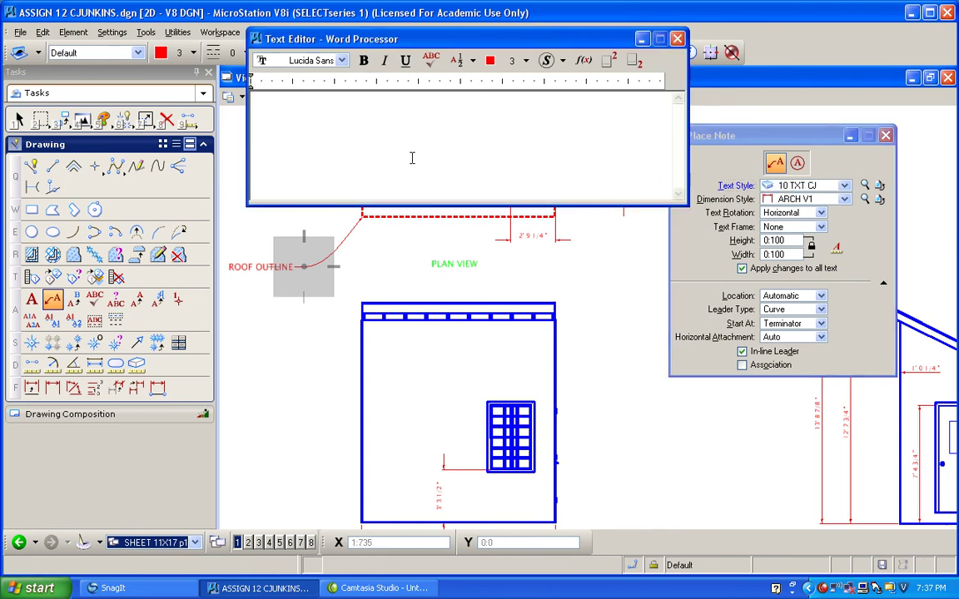
{"action": "type", "text": "2'6\" X 4'-0\" DBL."}
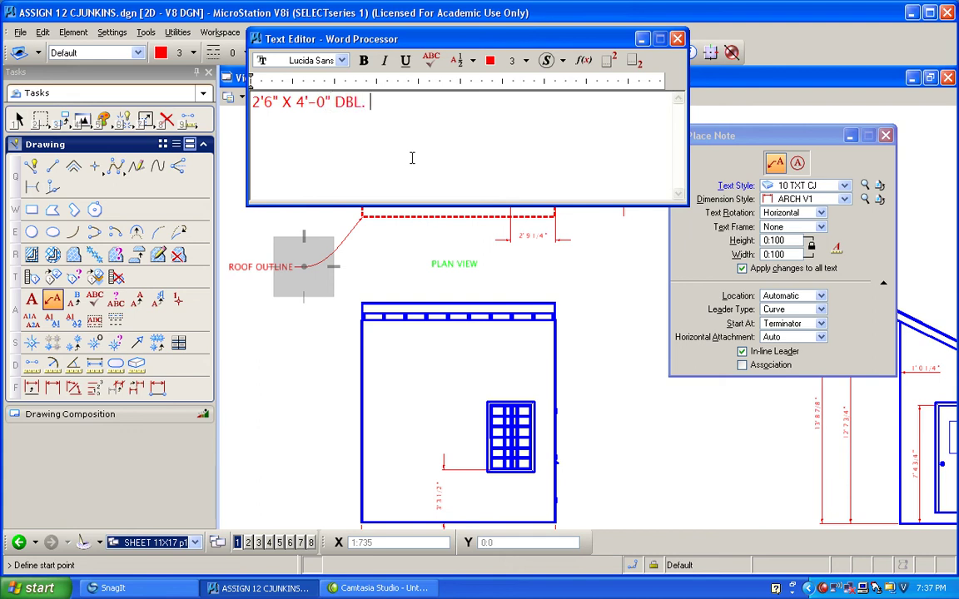
{"action": "type", "text": "NG"}
{"action": "key", "text": "Return"}
{"action": "type", "text": "WIN"}
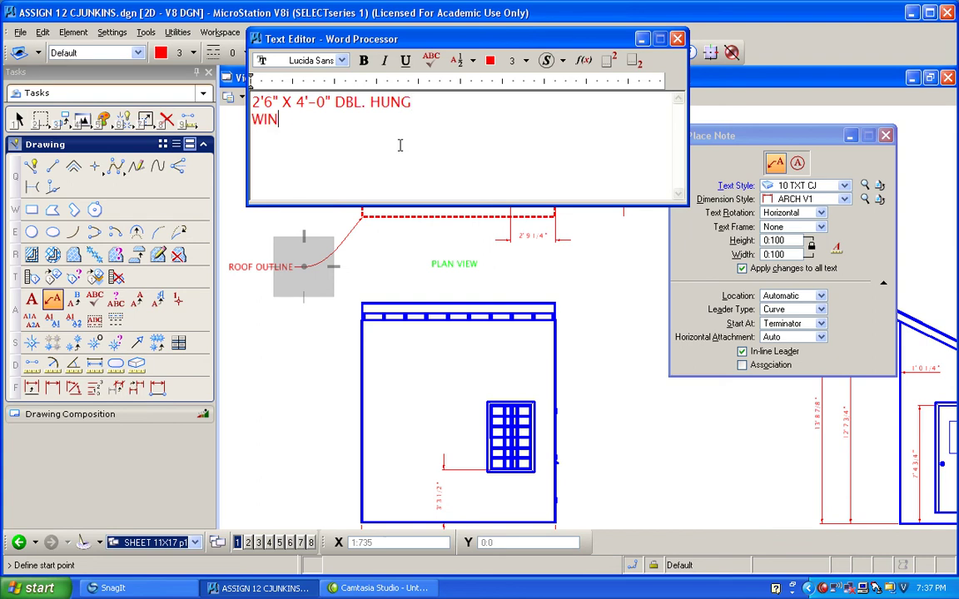
{"action": "type", "text": "DOW"}
{"action": "left_click", "coordinate": [509, 403]}
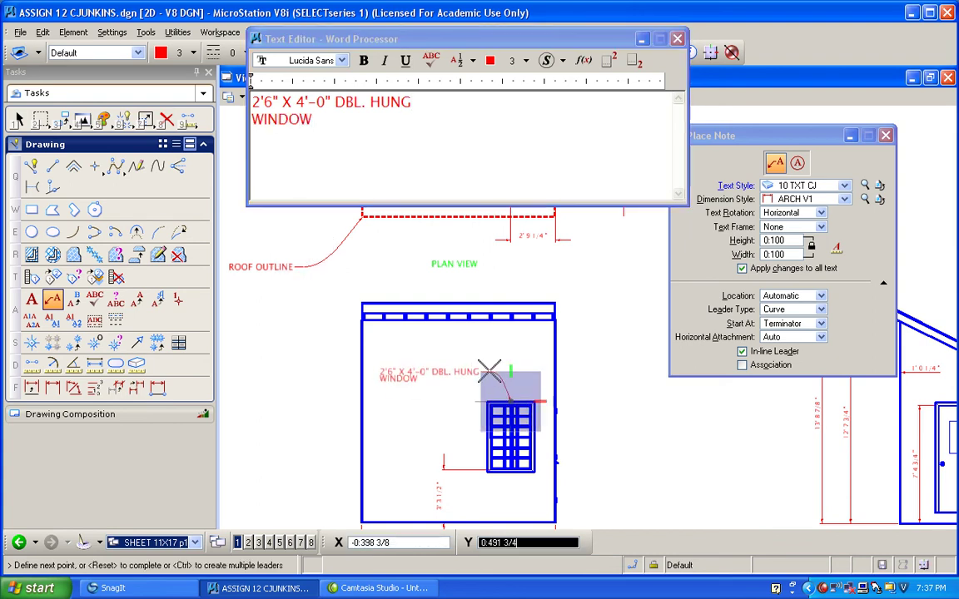
{"action": "left_click", "coordinate": [484, 370]}
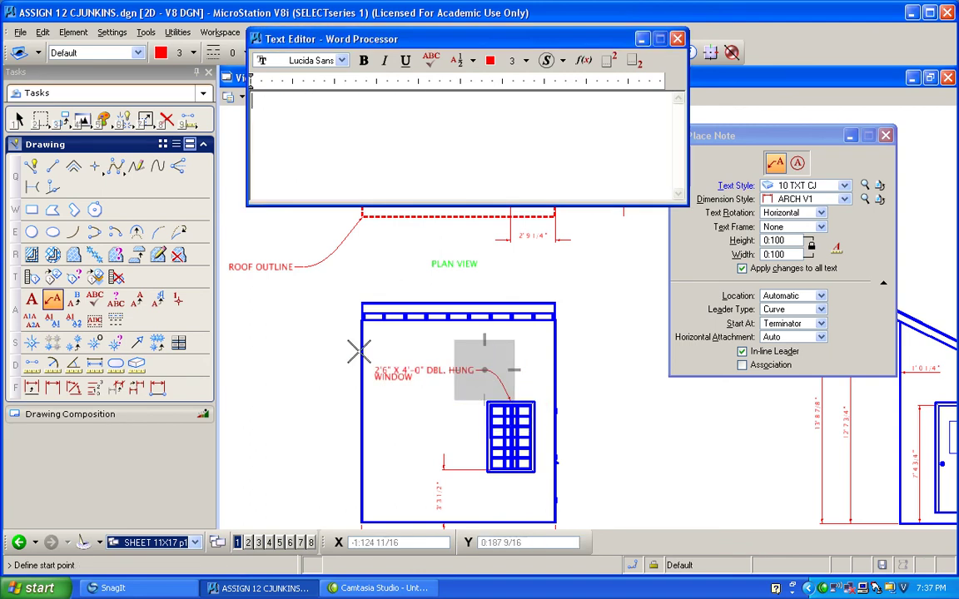
Shorten SOLID CORE to S C in the door note and place it below the door
{"action": "middle_click_drag", "start_coordinate": [467, 366], "coordinate": [595, 383]}
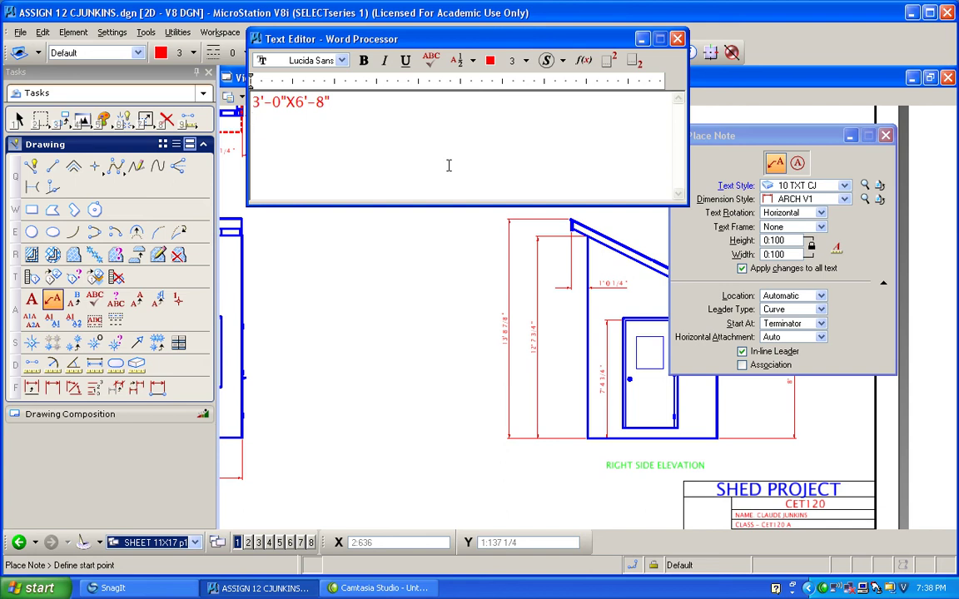
{"action": "type", "text": "CORE"}
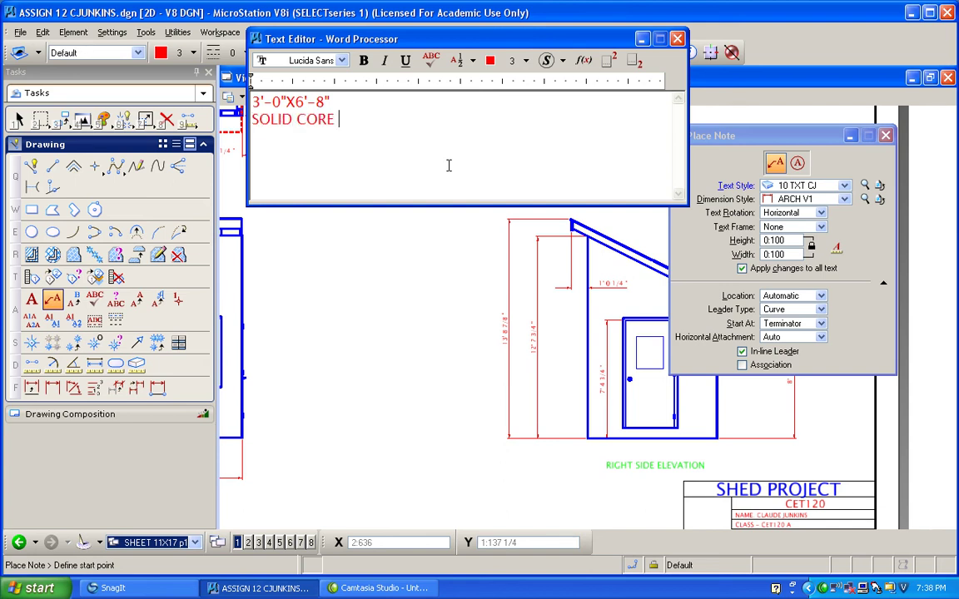
{"action": "type", "text": " WD. DOOR"}
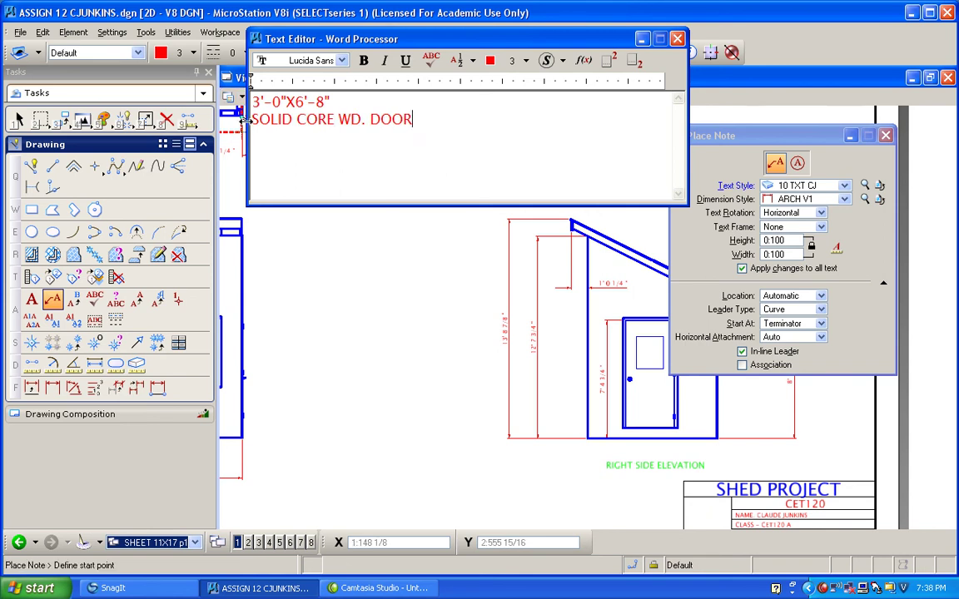
{"action": "left_click_drag", "start_coordinate": [260, 120], "coordinate": [278, 120]}
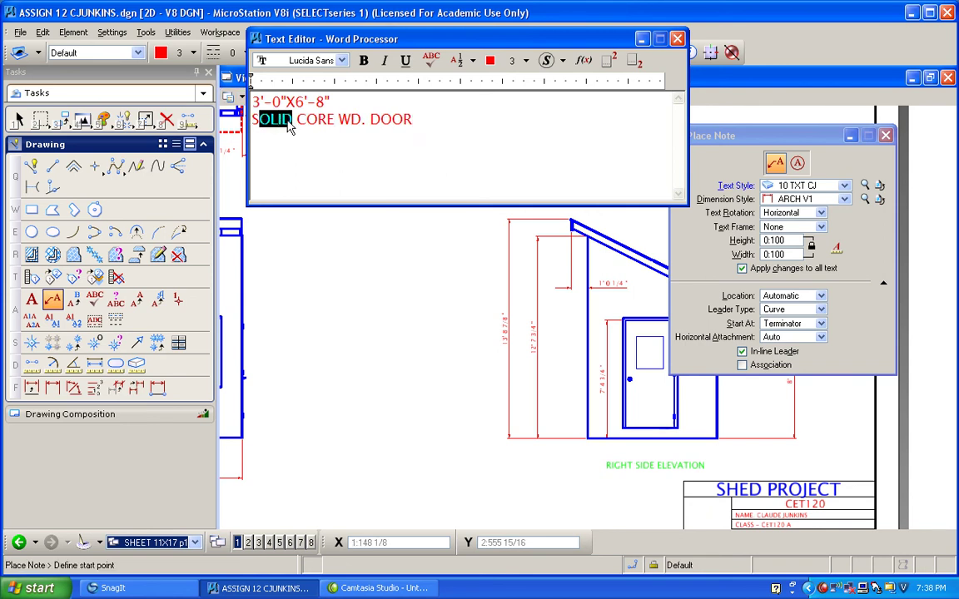
{"action": "key", "text": "BackSpace"}
{"action": "left_click_drag", "start_coordinate": [274, 119], "coordinate": [291, 120]}
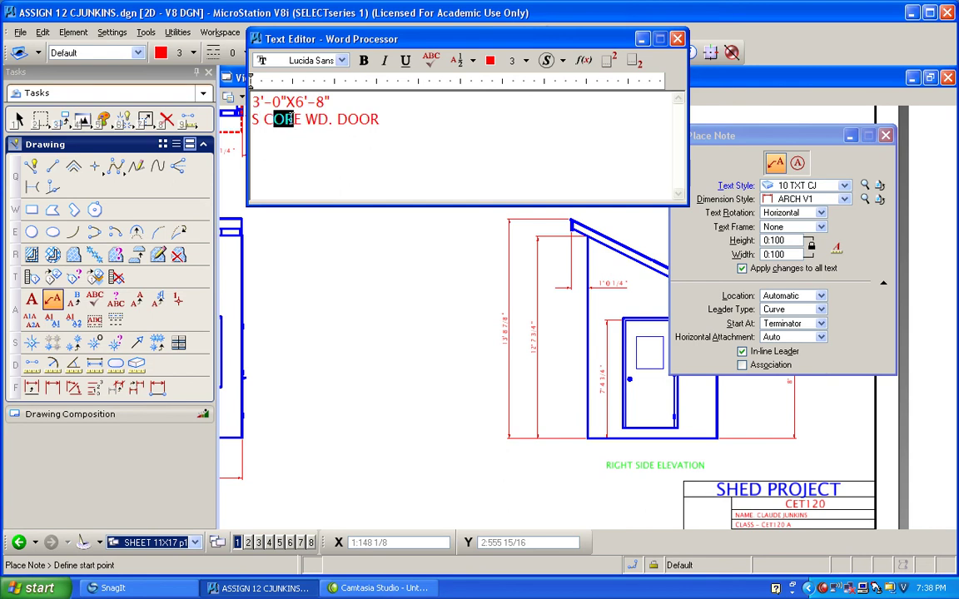
{"action": "key", "text": "BackSpace"}
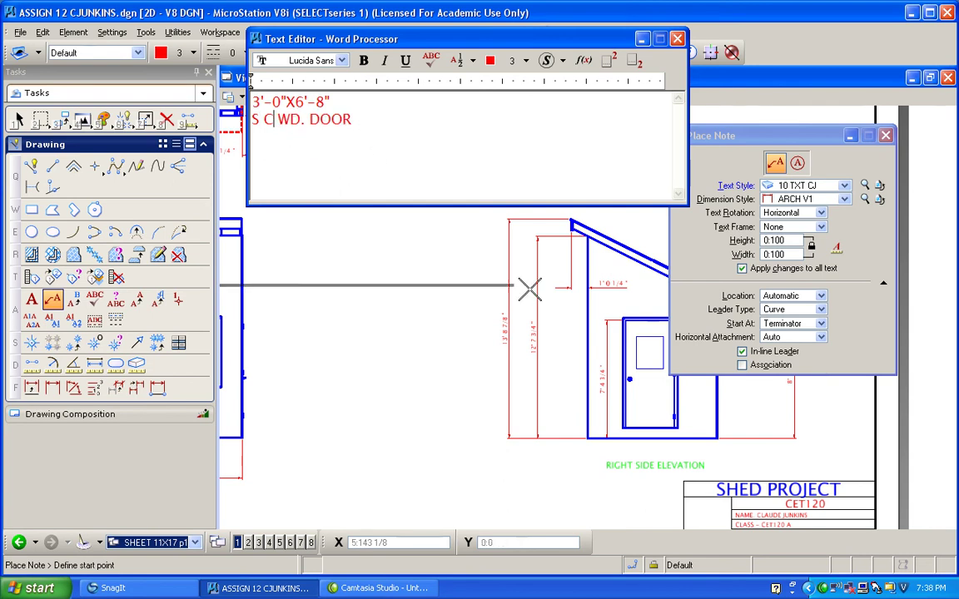
{"action": "left_click", "coordinate": [649, 410]}
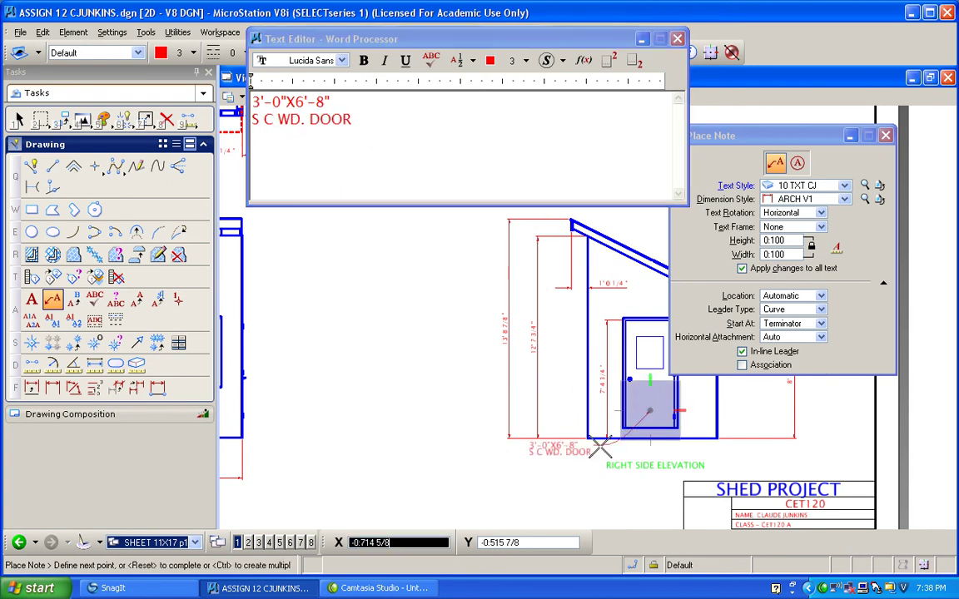
{"action": "left_click", "coordinate": [590, 454]}
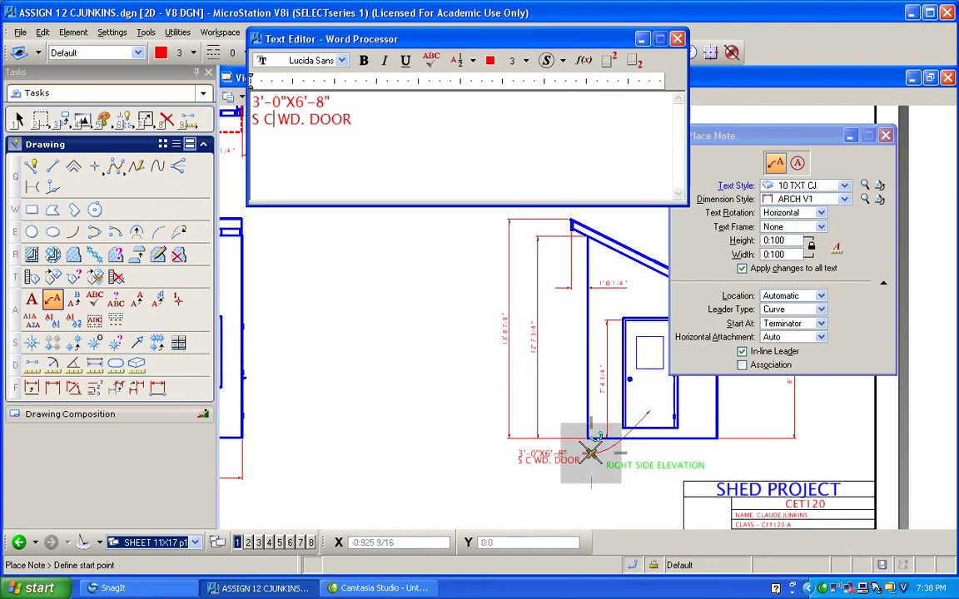
Apply the .07 text style to the door, window and ROOF OUTLINE notes
{"action": "left_click", "coordinate": [825, 185]}
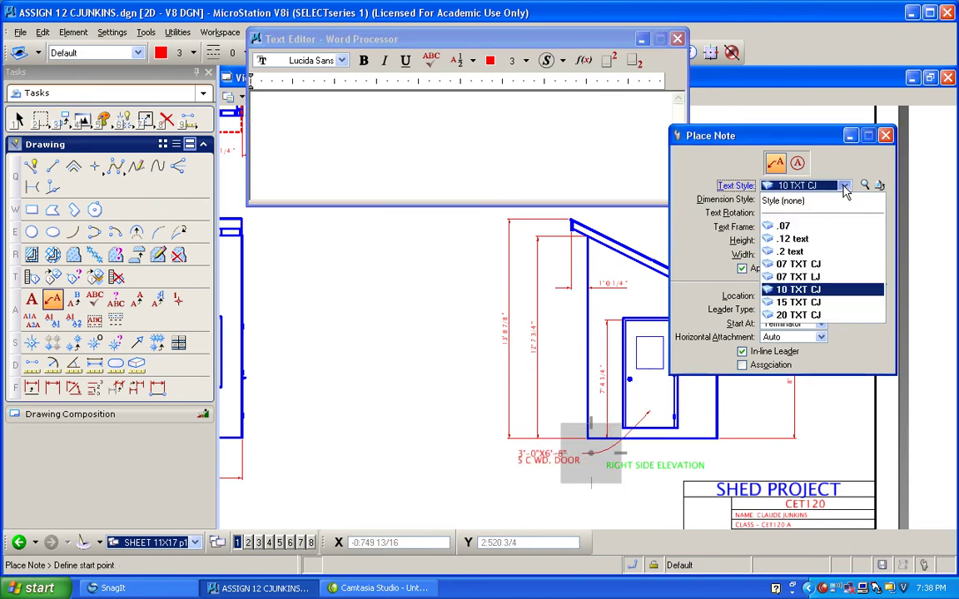
{"action": "left_click", "coordinate": [786, 227]}
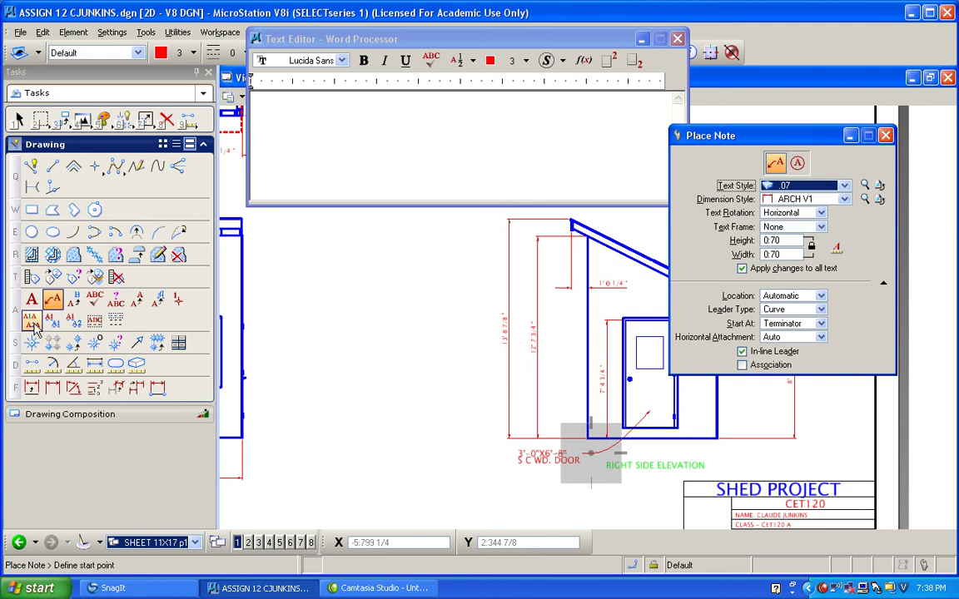
{"action": "left_click", "coordinate": [158, 300]}
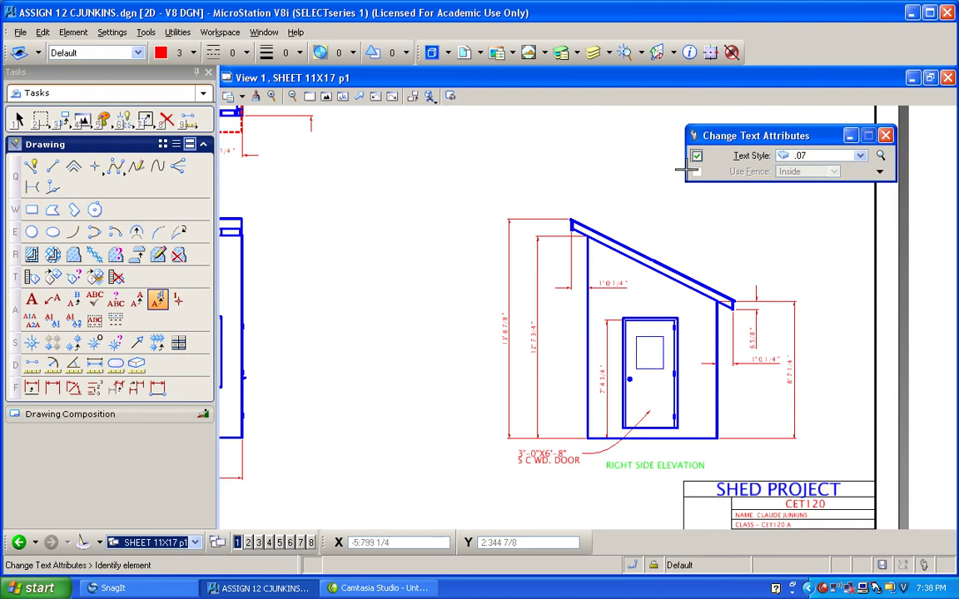
{"action": "left_click", "coordinate": [541, 452]}
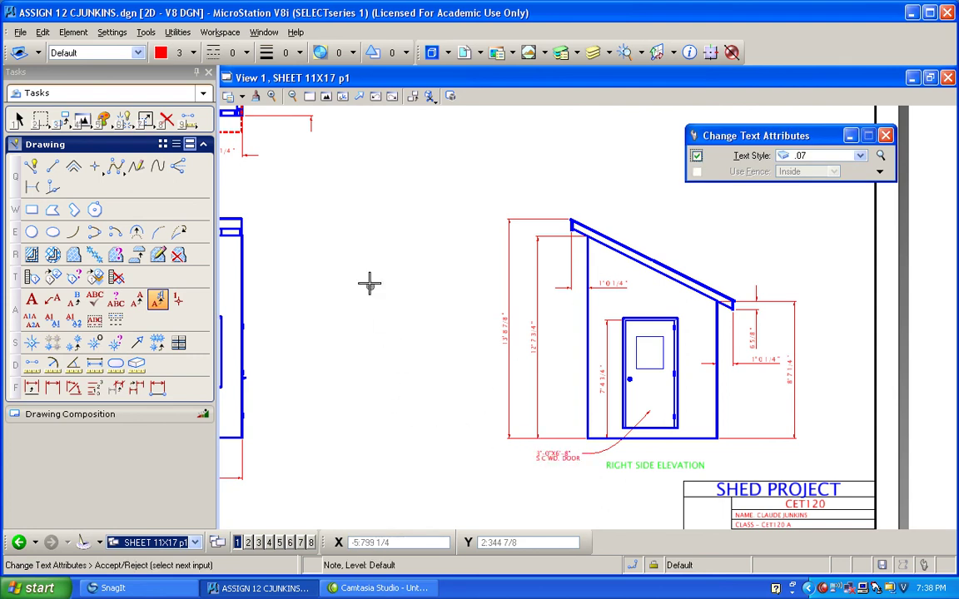
{"action": "scroll", "coordinate": [310, 250], "scroll_direction": "down", "scroll_amount": 4}
{"action": "scroll", "coordinate": [248, 228], "scroll_direction": "up", "scroll_amount": 5}
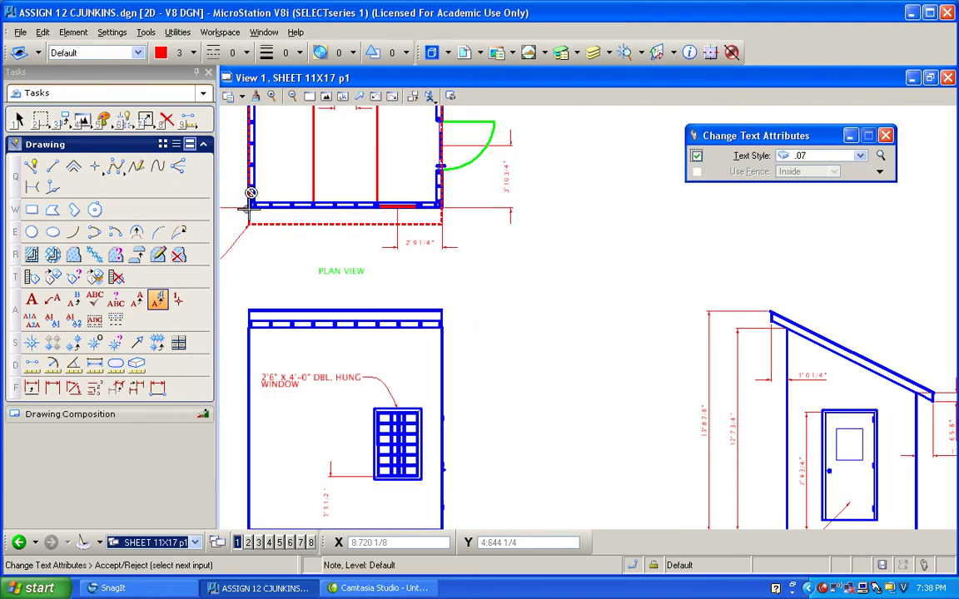
{"action": "left_click", "coordinate": [285, 377]}
{"action": "mouse_move", "coordinate": [560, 343]}
{"action": "middle_mouse_down"}
{"action": "mouse_move", "coordinate": [428, 311]}
{"action": "mouse_move", "coordinate": [368, 317]}
{"action": "middle_mouse_up"}
{"action": "left_click", "coordinate": [368, 317]}
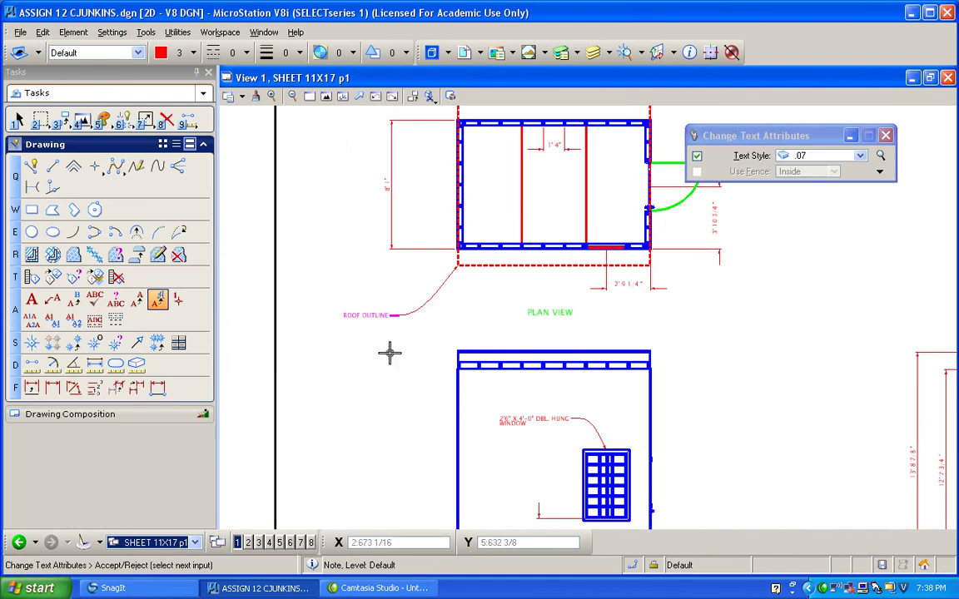
{"action": "scroll", "coordinate": [390, 353], "scroll_direction": "down", "scroll_amount": 5}
{"action": "left_click", "coordinate": [536, 354]}
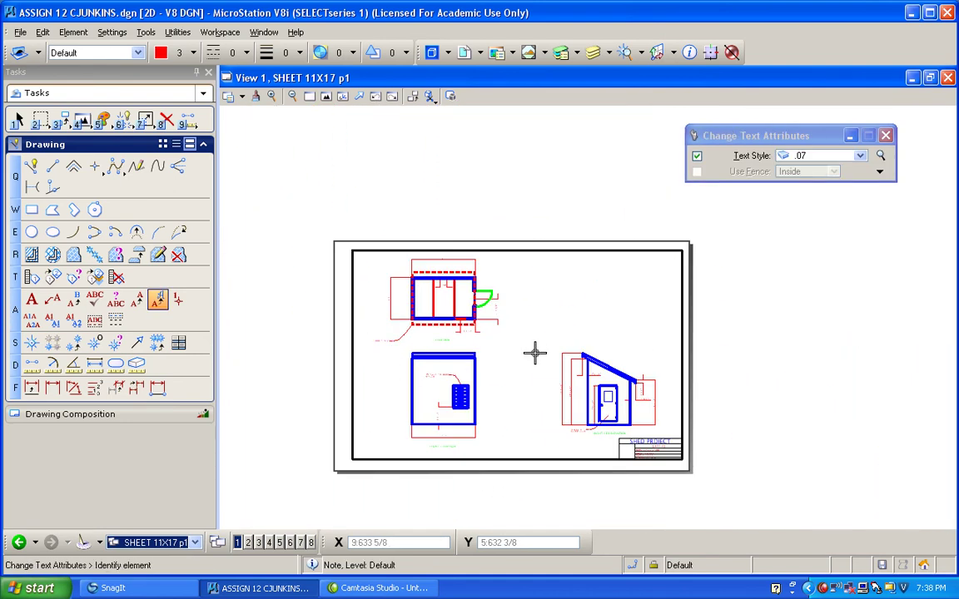
{"action": "scroll", "coordinate": [610, 363], "scroll_direction": "up", "scroll_amount": 8}
{"action": "scroll", "coordinate": [608, 367], "scroll_direction": "down", "scroll_amount": 3}
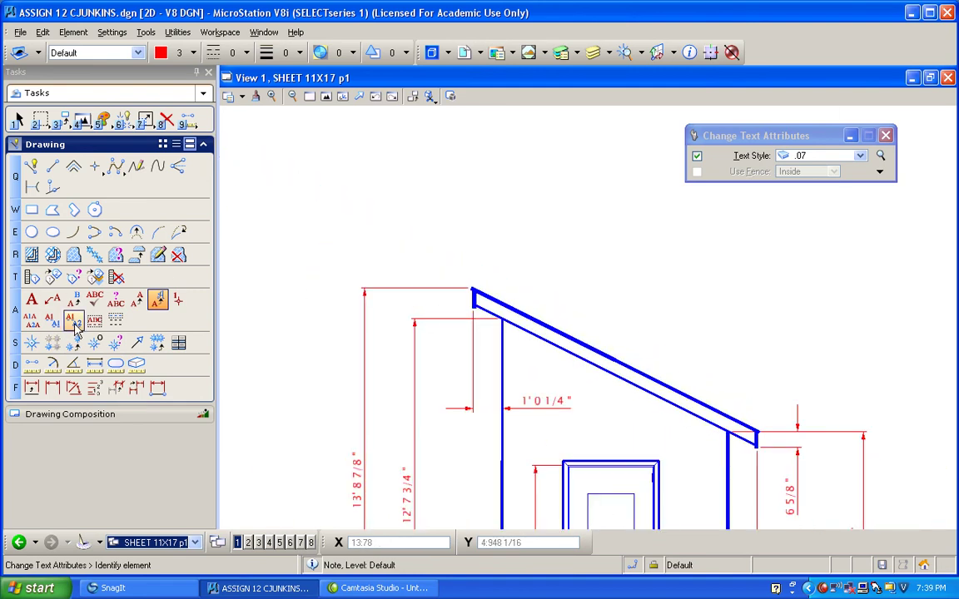
Place the 2X6 ROOF RAFTERS @ 16" O.C. leader note above the roof, then fit the sheet
{"action": "left_click", "coordinate": [54, 301]}
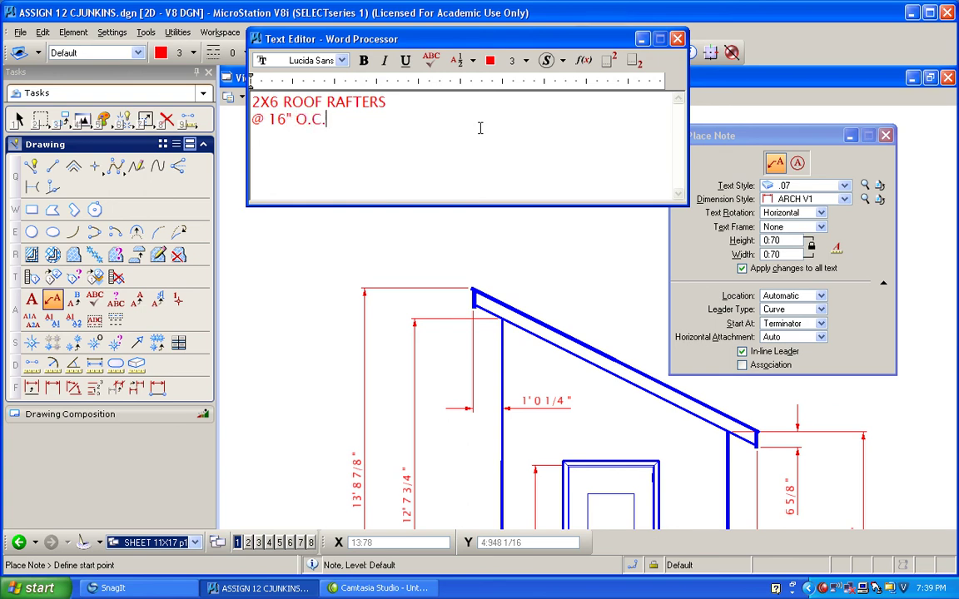
{"action": "left_click", "coordinate": [534, 326]}
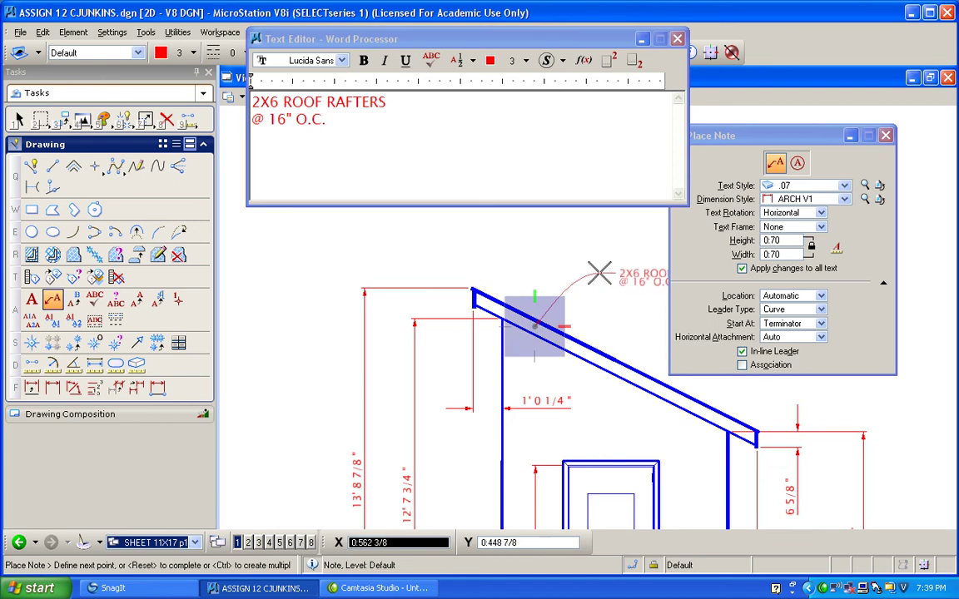
{"action": "left_click", "coordinate": [585, 209]}
{"action": "scroll", "coordinate": [520, 272], "scroll_direction": "down", "scroll_amount": 4}
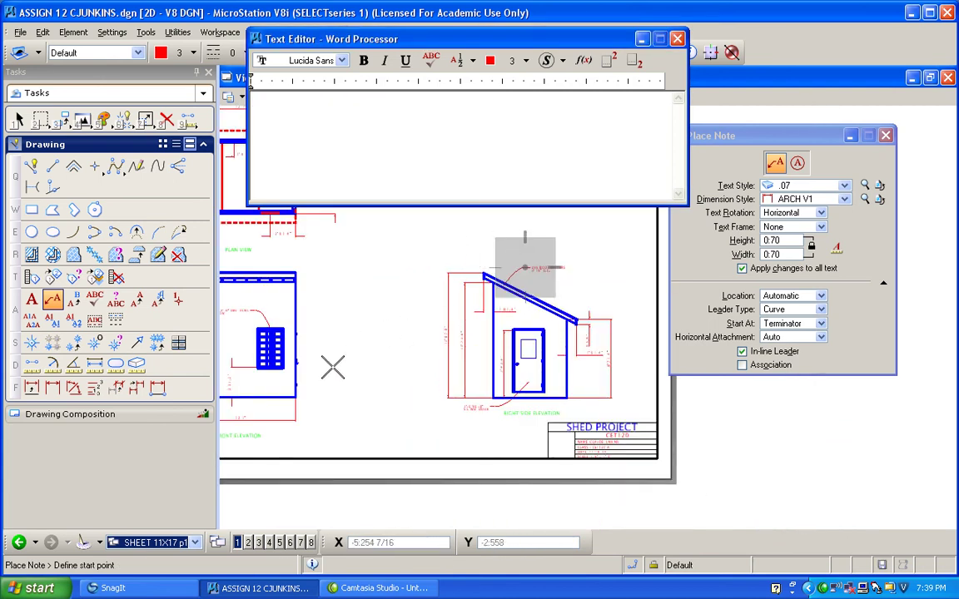
{"action": "left_click", "coordinate": [678, 39]}
{"action": "left_click", "coordinate": [326, 96]}
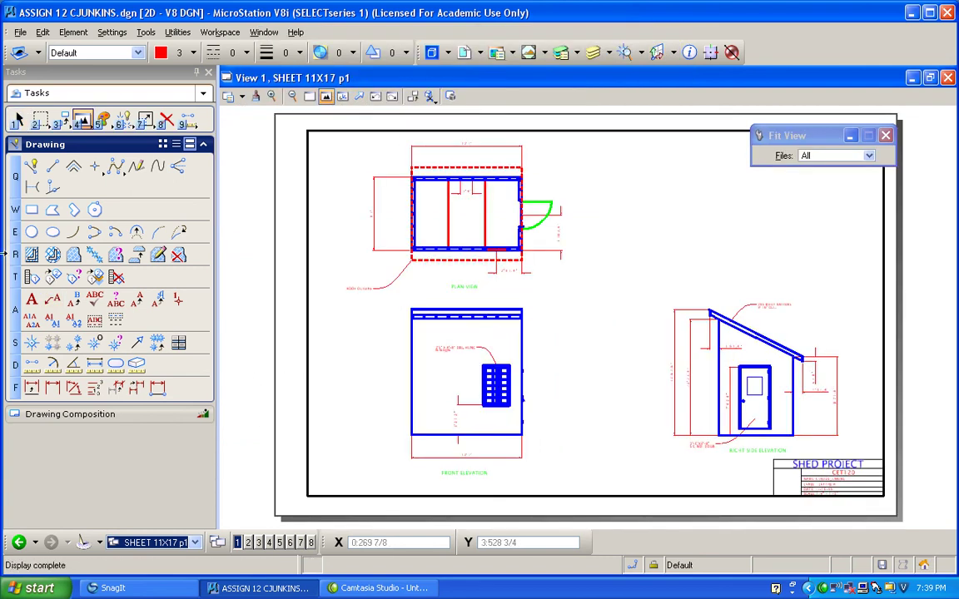
Select the three view labels on sheet p1, try pasting them on sheet p2, then cancel
{"action": "left_click", "coordinate": [19, 120]}
{"action": "left_click", "coordinate": [471, 289]}
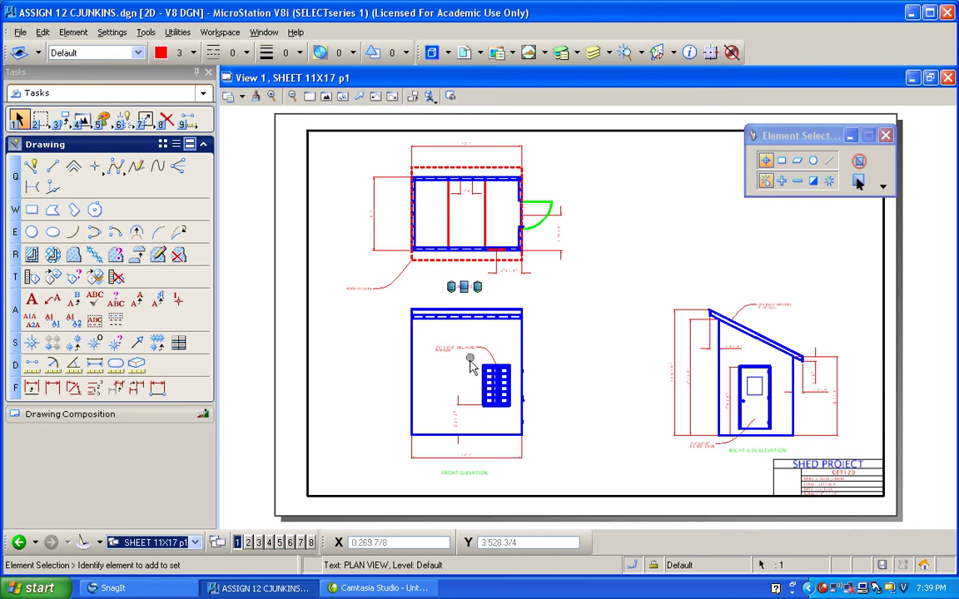
{"action": "left_click", "coordinate": [460, 478]}
{"action": "left_click", "coordinate": [734, 453]}
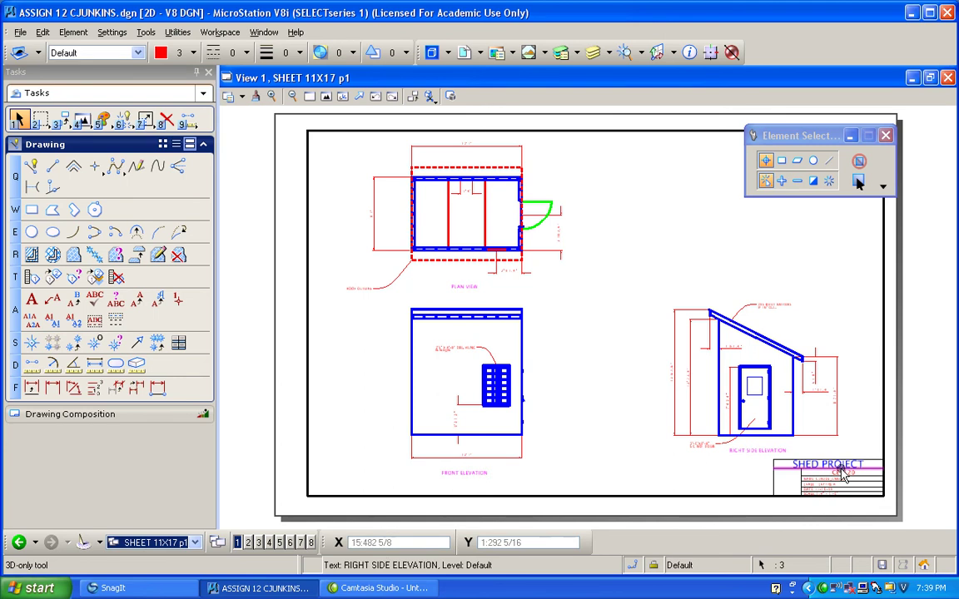
{"action": "scroll", "coordinate": [841, 459], "scroll_direction": "up", "scroll_amount": 2}
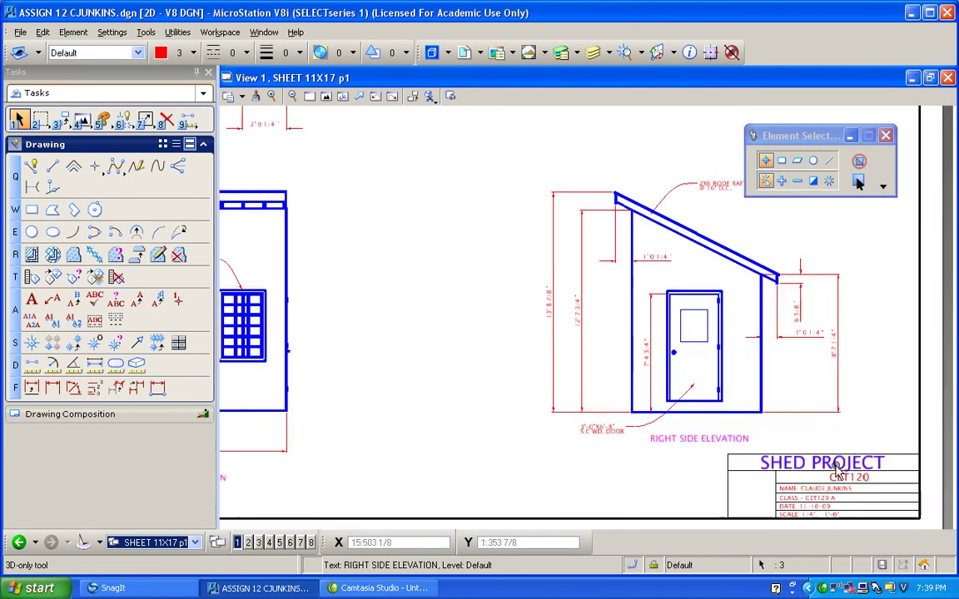
{"action": "scroll", "coordinate": [593, 466], "scroll_direction": "down", "scroll_amount": 3}
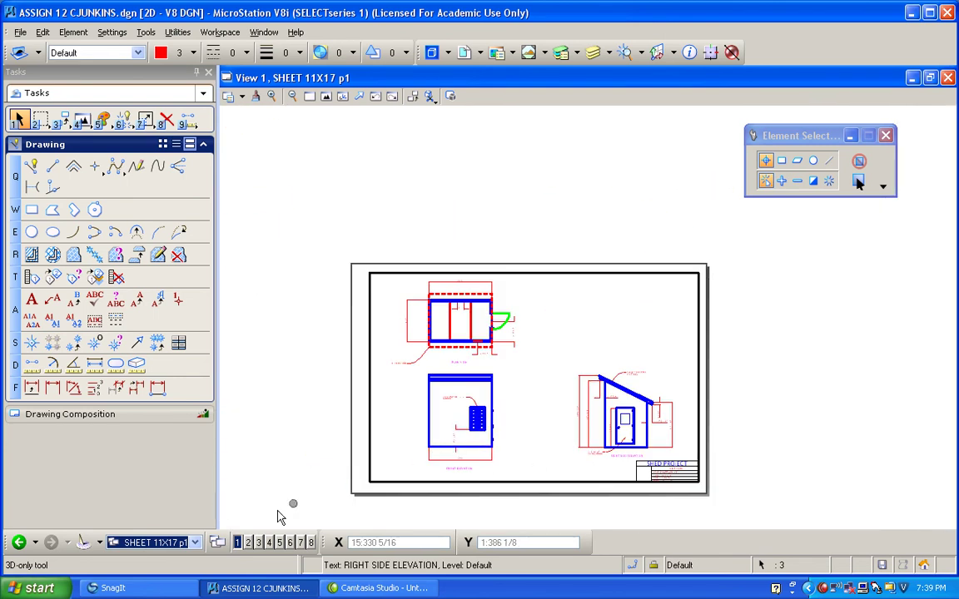
{"action": "left_click", "coordinate": [195, 543]}
{"action": "left_click", "coordinate": [192, 526]}
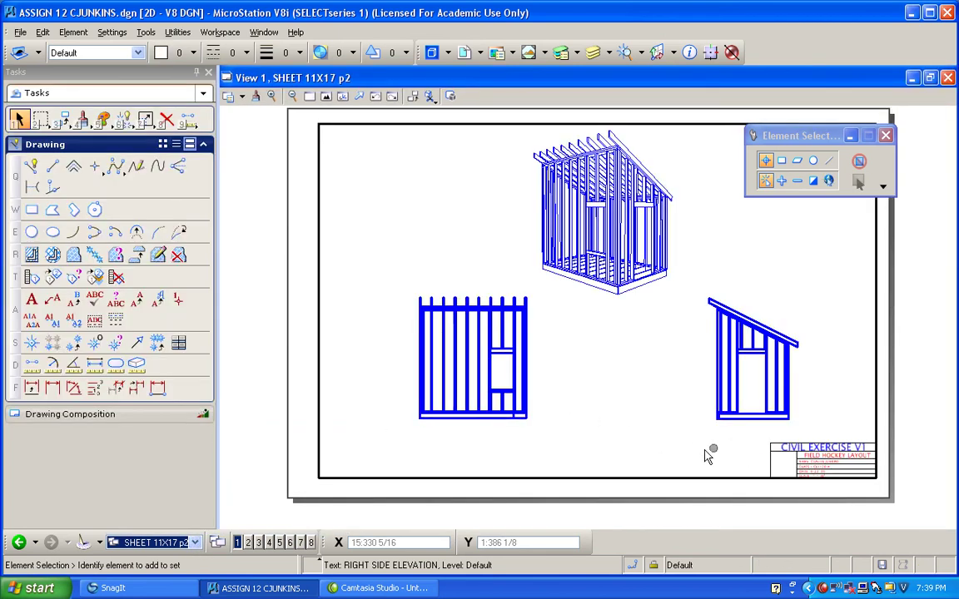
{"action": "key", "text": "ctrl+v"}
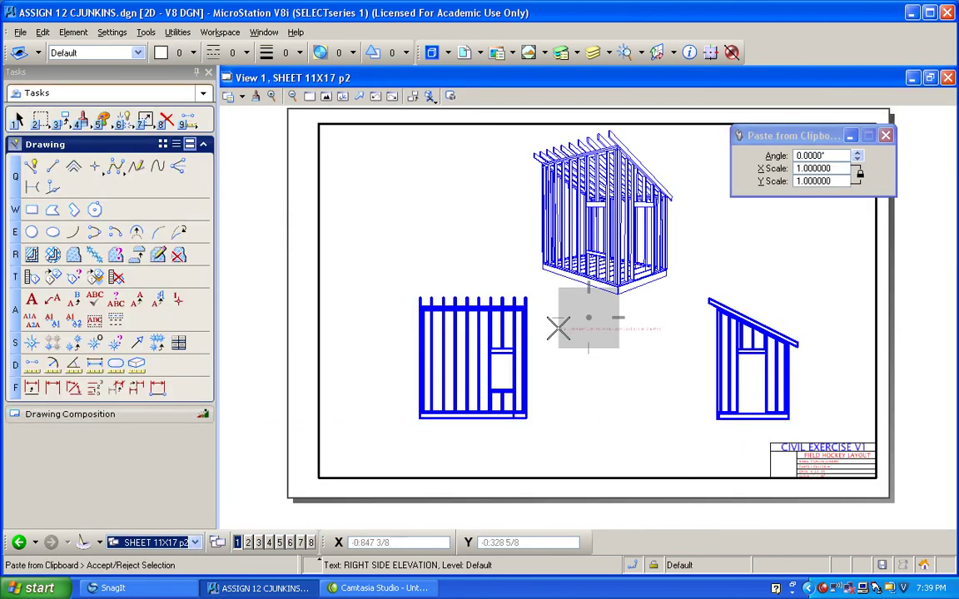
{"action": "scroll", "coordinate": [457, 274], "scroll_direction": "up", "scroll_amount": 3}
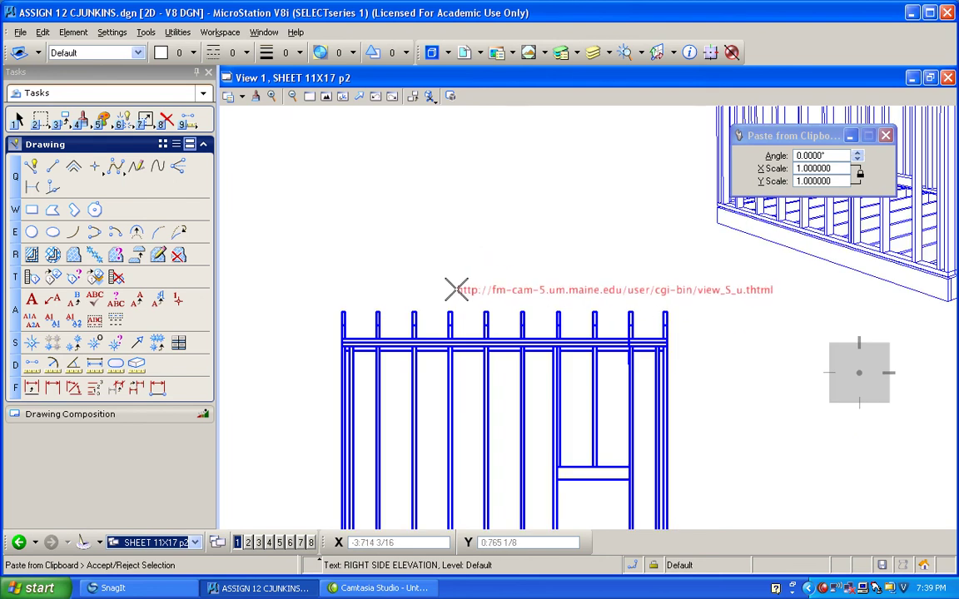
{"action": "right_click", "coordinate": [456, 287]}
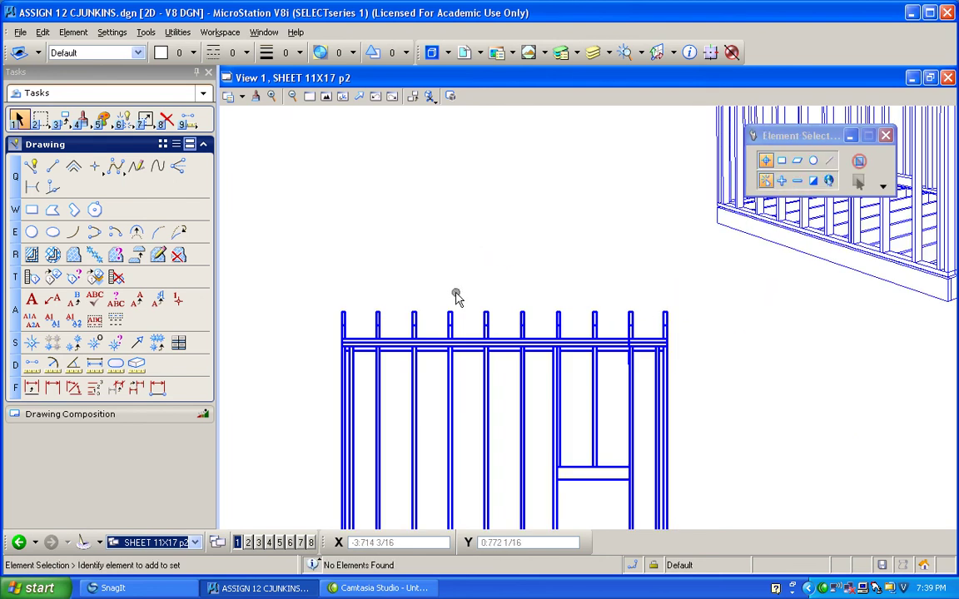
{"action": "scroll", "coordinate": [456, 299], "scroll_direction": "down", "scroll_amount": 3}
Recopy the PLAN VIEW, FRONT ELEVATION and RIGHT SIDE ELEVATION labels from p1 and paste them onto p2
{"action": "left_click", "coordinate": [156, 541]}
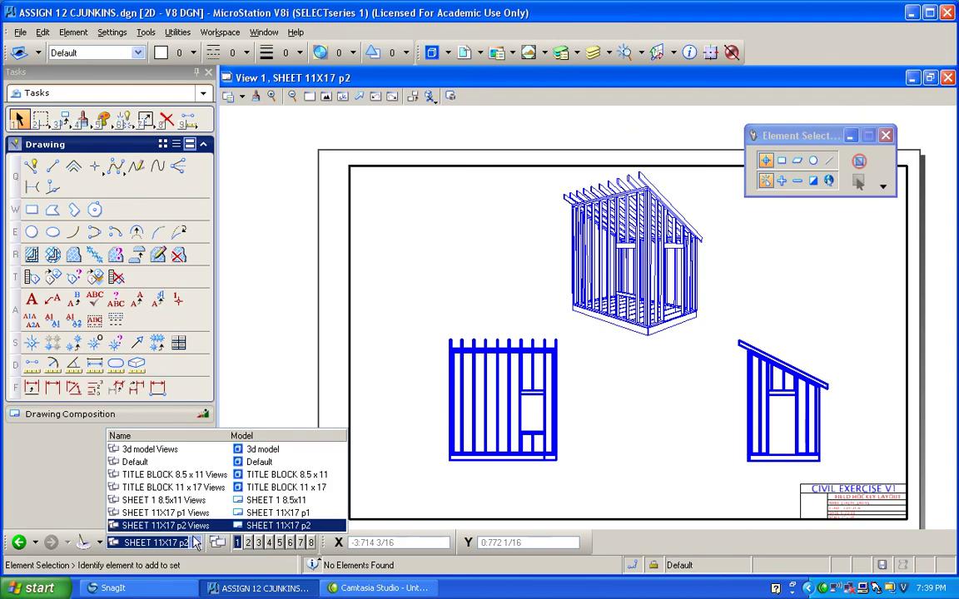
{"action": "left_click", "coordinate": [158, 511]}
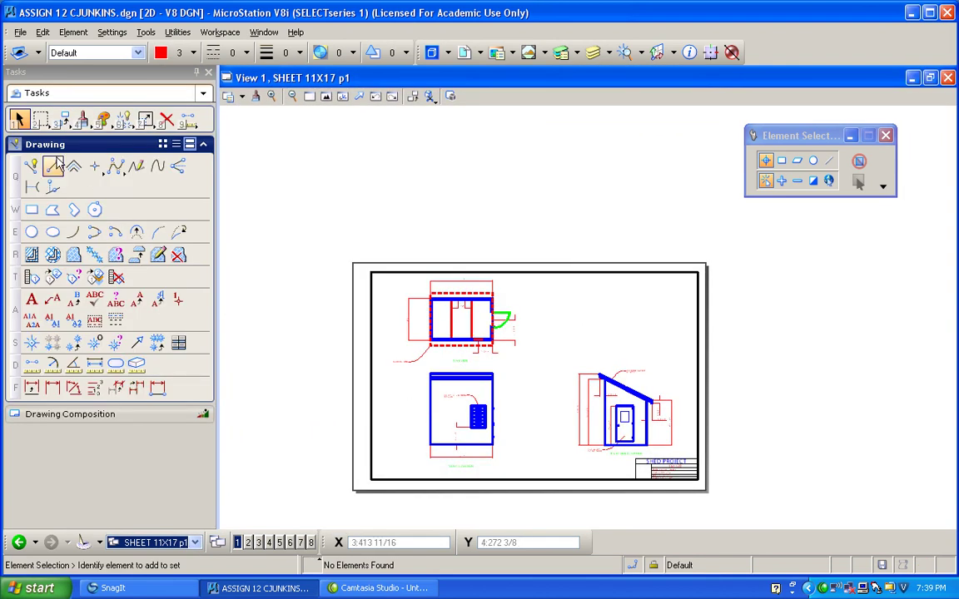
{"action": "left_click", "coordinate": [462, 360]}
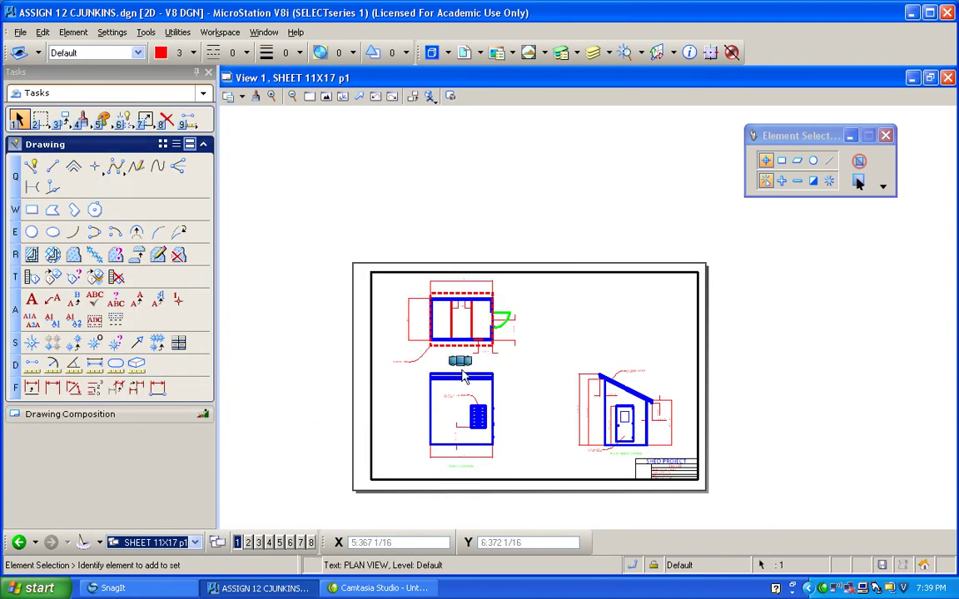
{"action": "left_click", "coordinate": [467, 472], "text": "ctrl"}
{"action": "left_click", "coordinate": [615, 458], "text": "ctrl"}
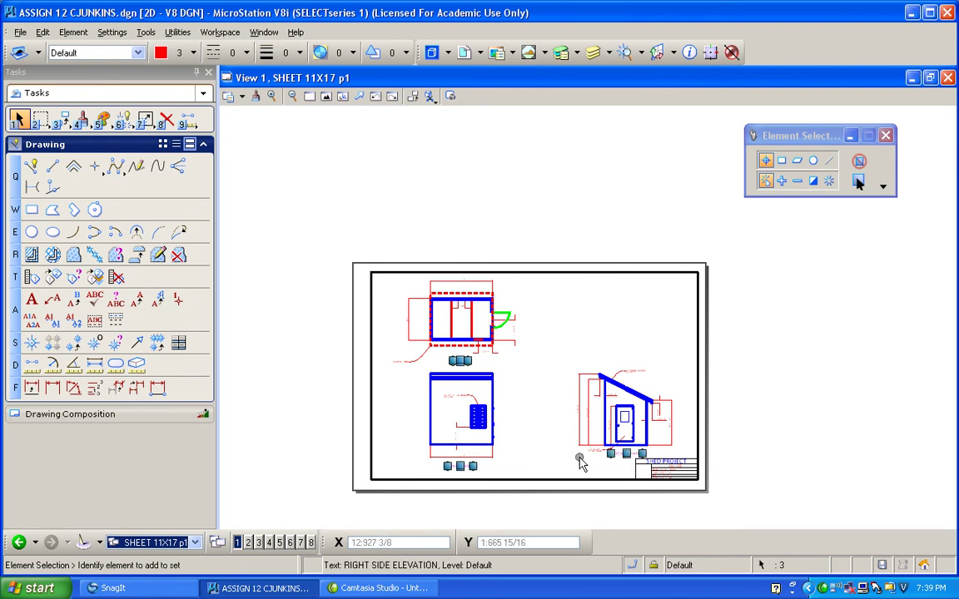
{"action": "left_click", "coordinate": [522, 472]}
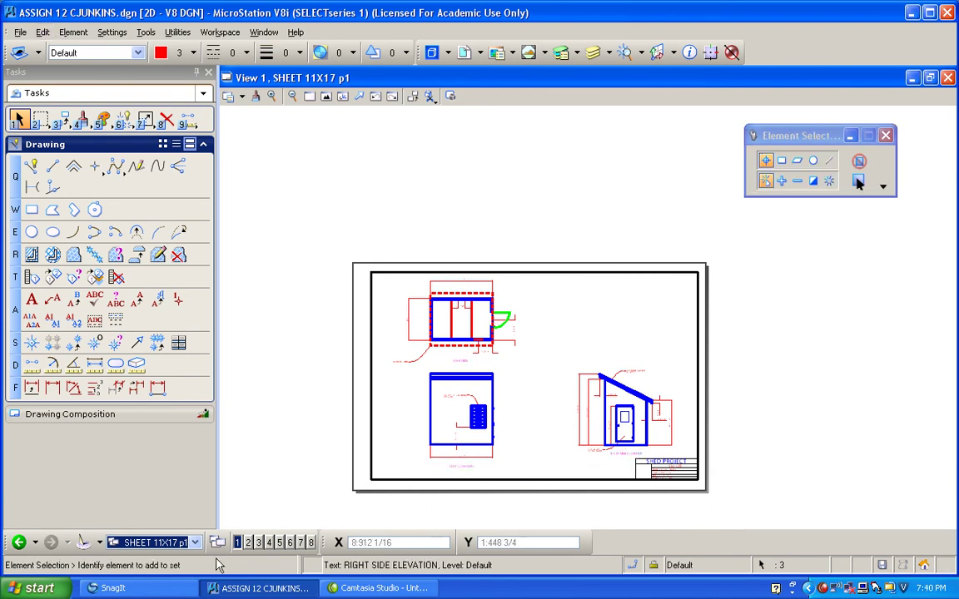
{"action": "left_click", "coordinate": [194, 542]}
{"action": "left_click", "coordinate": [179, 497]}
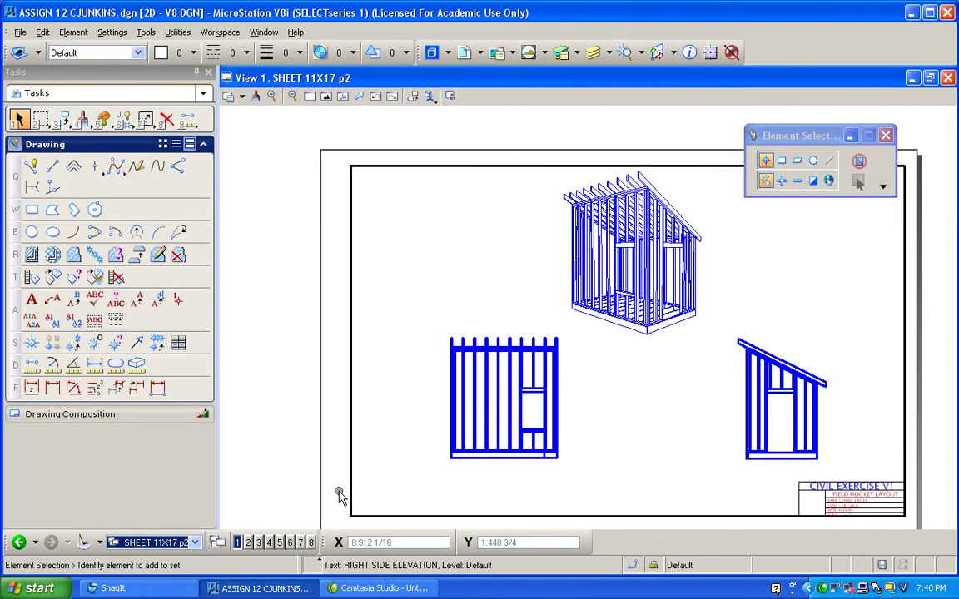
{"action": "key", "text": "ctrl+v"}
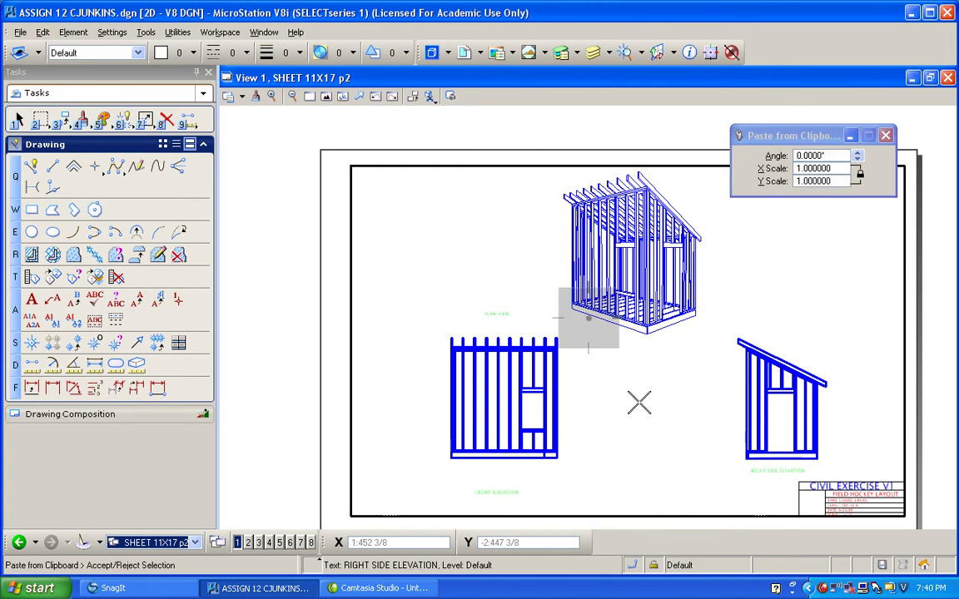
{"action": "left_click", "coordinate": [588, 348]}
{"action": "left_click", "coordinate": [63, 121]}
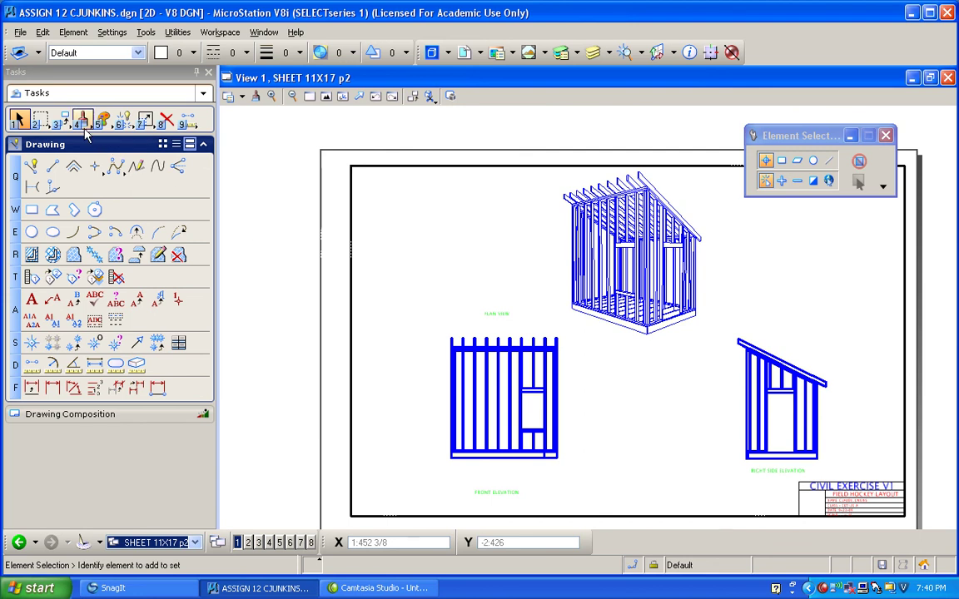
Move the PLAN VIEW label beneath the 3-D frame
{"action": "left_click", "coordinate": [82, 150]}
{"action": "left_click", "coordinate": [497, 313]}
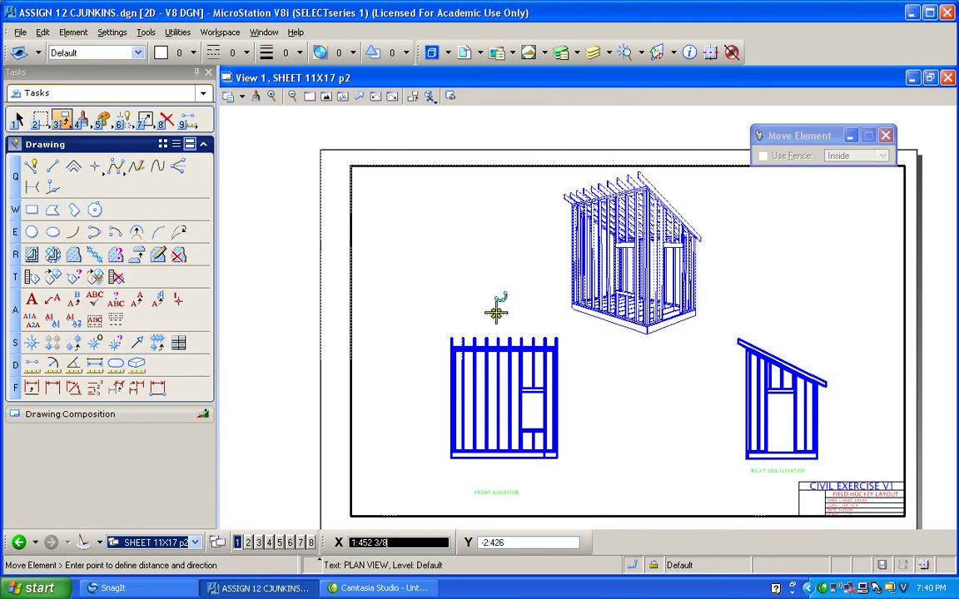
{"action": "left_click", "coordinate": [638, 353]}
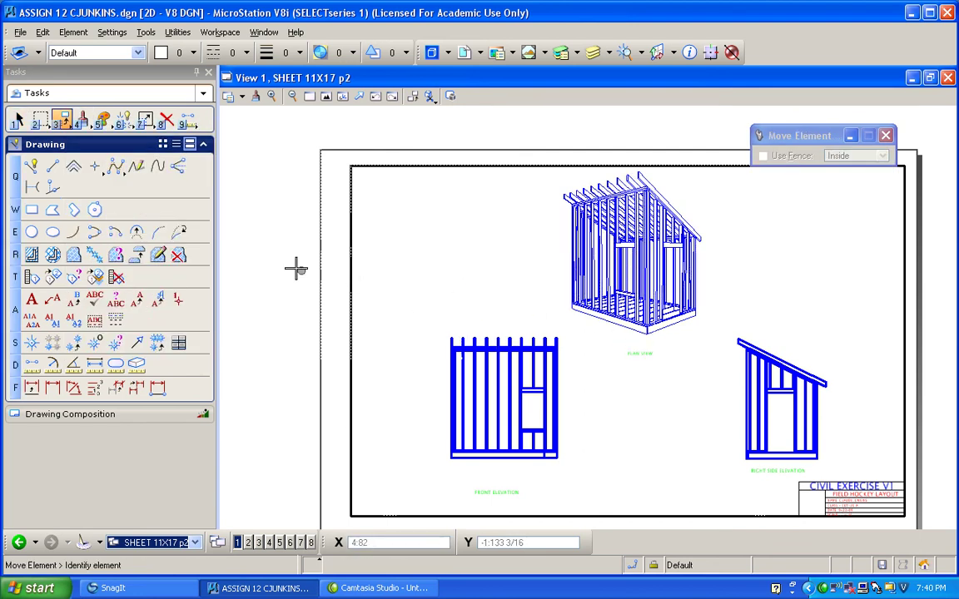
Reword the moved label to PERSPECTIVE FRAMING (NTS)
{"action": "left_click", "coordinate": [73, 298]}
{"action": "left_click", "coordinate": [641, 354]}
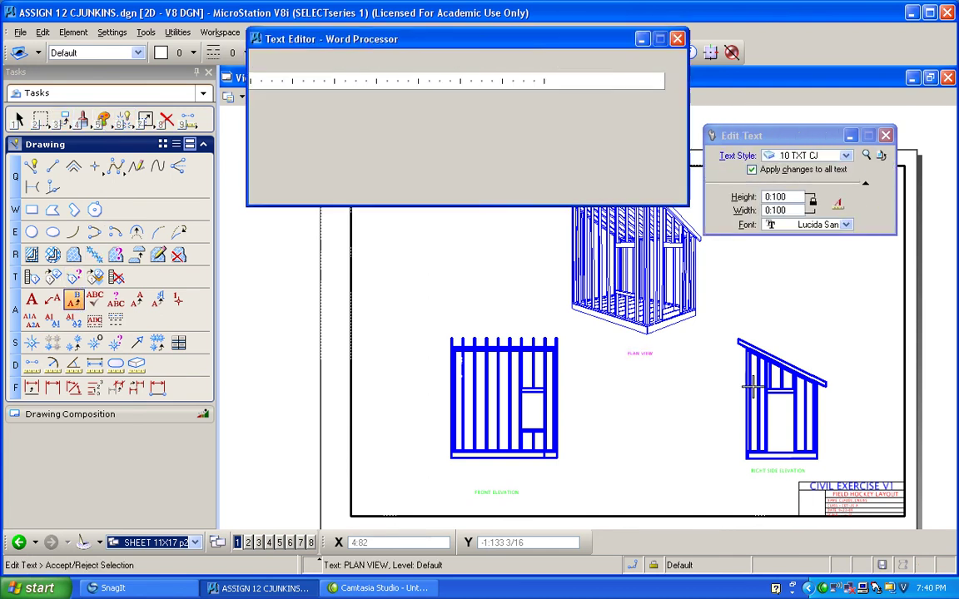
{"action": "type", "text": "PERSPETV"}
{"action": "key", "text": "BackSpace"}
{"action": "key", "text": "BackSpace"}
{"action": "type", "text": "CTIVE "}
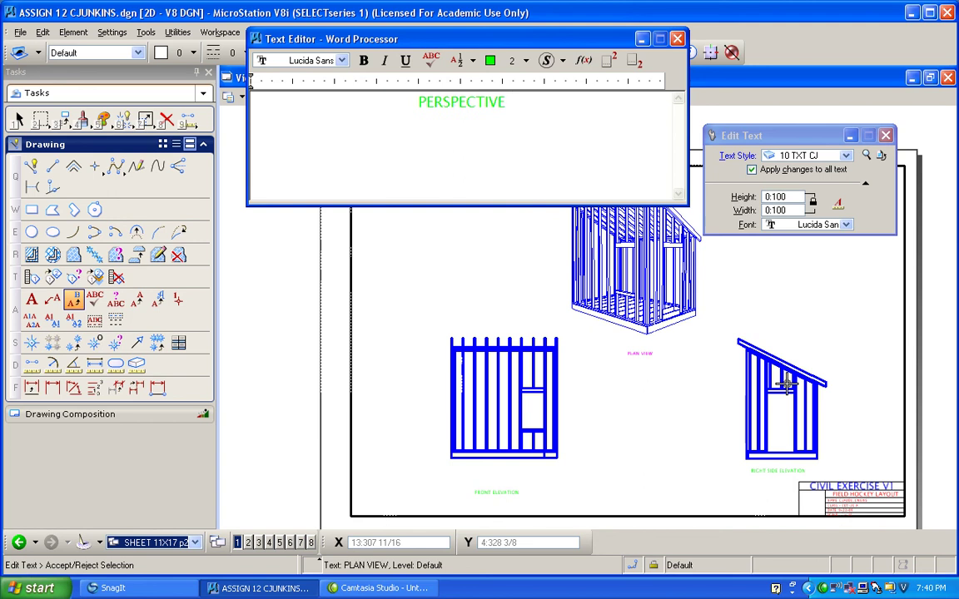
{"action": "type", "text": "FRAM"}
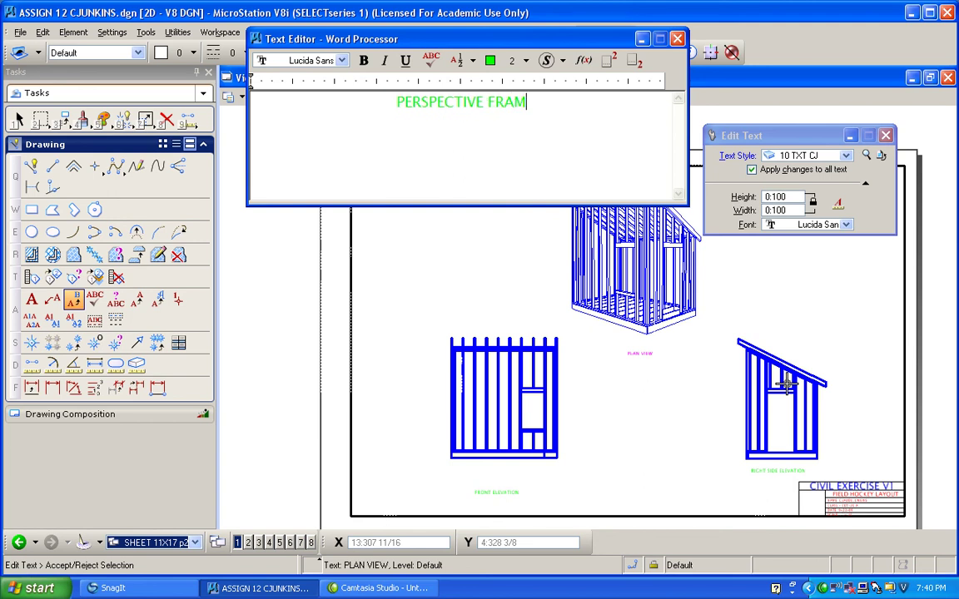
{"action": "type", "text": "ING (NTS)"}
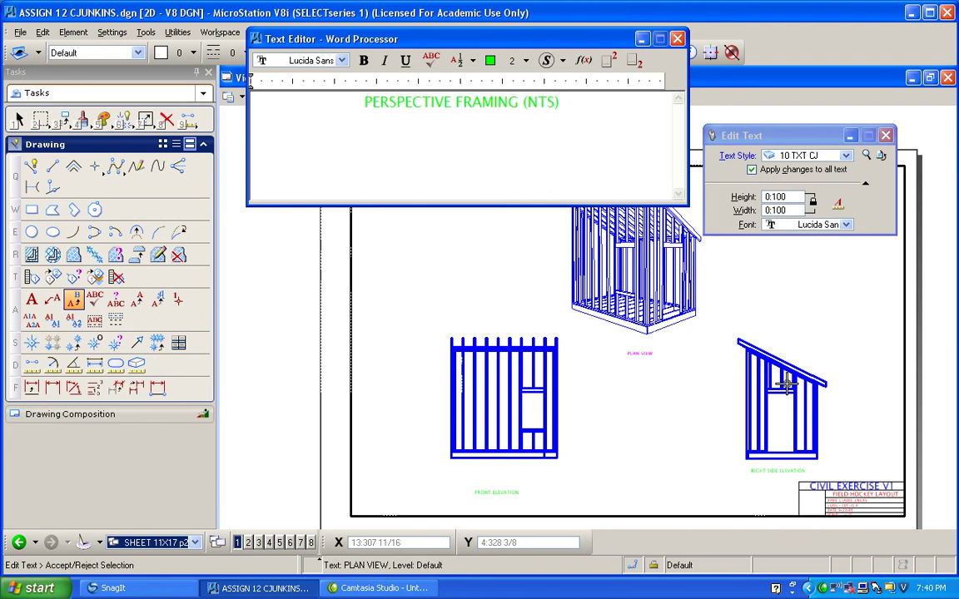
{"action": "left_click", "coordinate": [644, 446]}
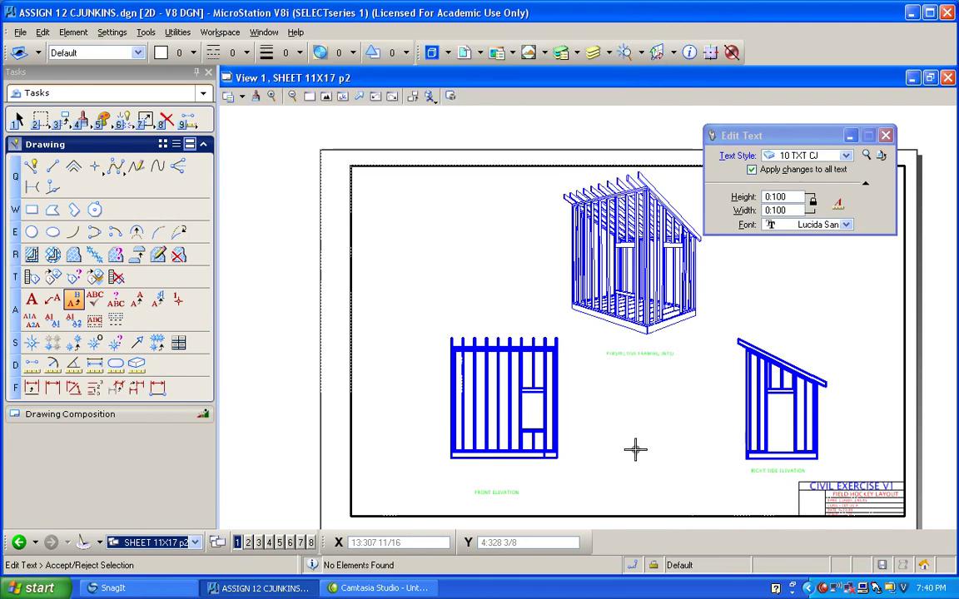
Dimension the front elevation window opening height at 4'2 1/2"
{"action": "scroll", "coordinate": [520, 456], "scroll_direction": "up", "scroll_amount": 3}
{"action": "scroll", "coordinate": [546, 221], "scroll_direction": "down", "scroll_amount": 5}
{"action": "scroll", "coordinate": [597, 145], "scroll_direction": "up", "scroll_amount": 2}
{"action": "scroll", "coordinate": [597, 146], "scroll_direction": "down", "scroll_amount": 2}
{"action": "scroll", "coordinate": [597, 145], "scroll_direction": "up", "scroll_amount": 3}
{"action": "scroll", "coordinate": [598, 145], "scroll_direction": "down", "scroll_amount": 3}
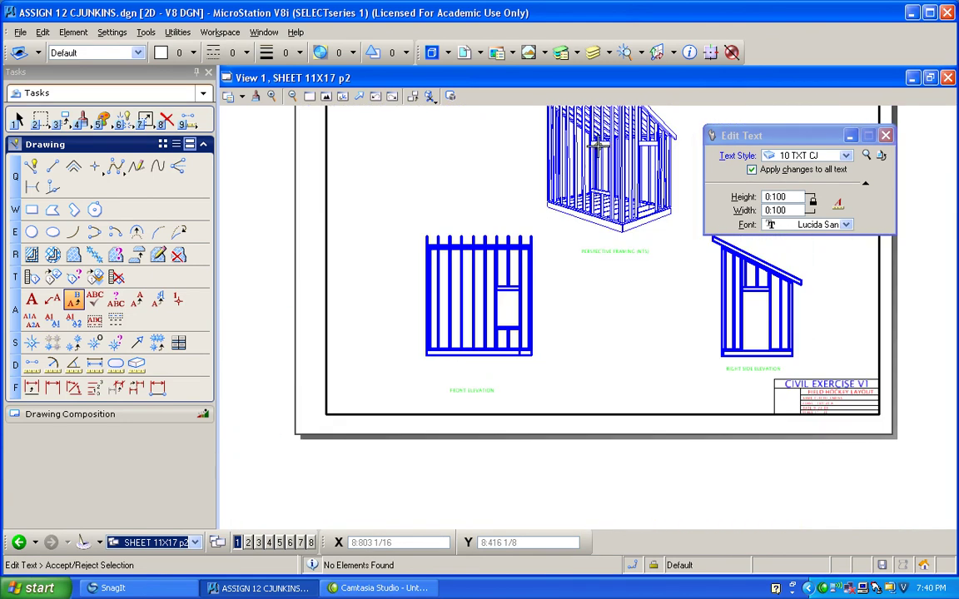
{"action": "scroll", "coordinate": [446, 306], "scroll_direction": "up", "scroll_amount": 3}
{"action": "scroll", "coordinate": [446, 308], "scroll_direction": "down", "scroll_amount": 2}
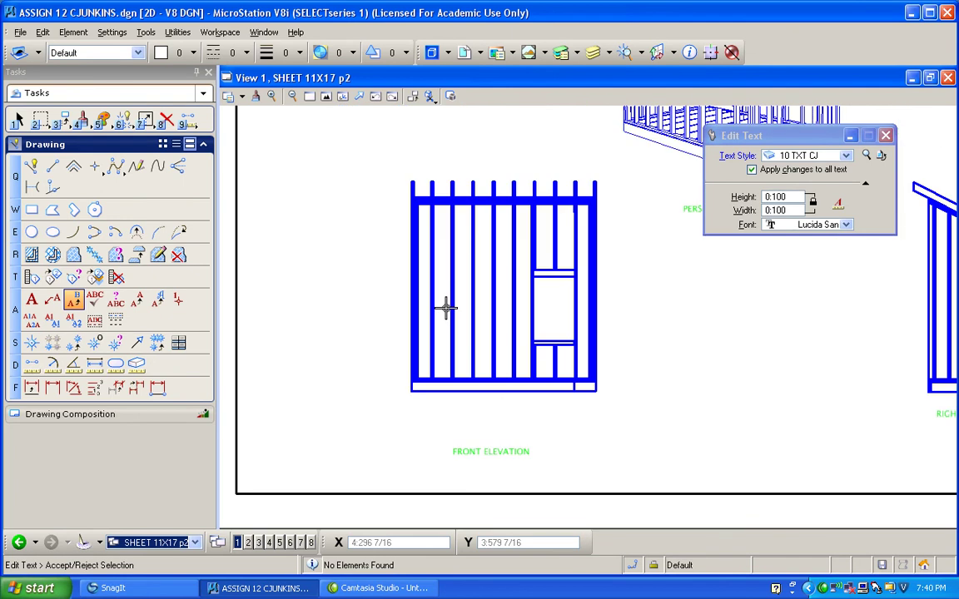
{"action": "scroll", "coordinate": [552, 271], "scroll_direction": "up", "scroll_amount": 2}
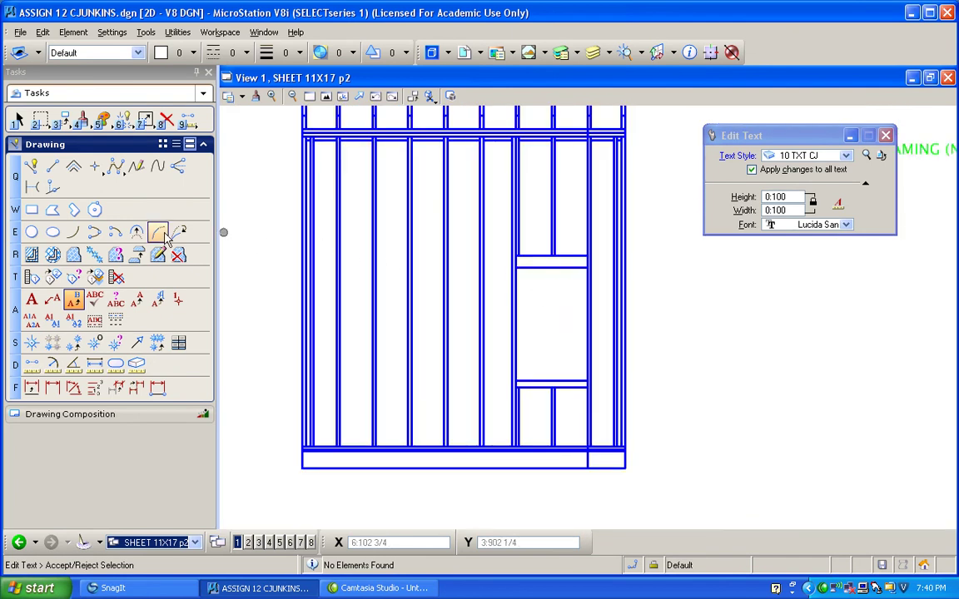
{"action": "left_click", "coordinate": [52, 388]}
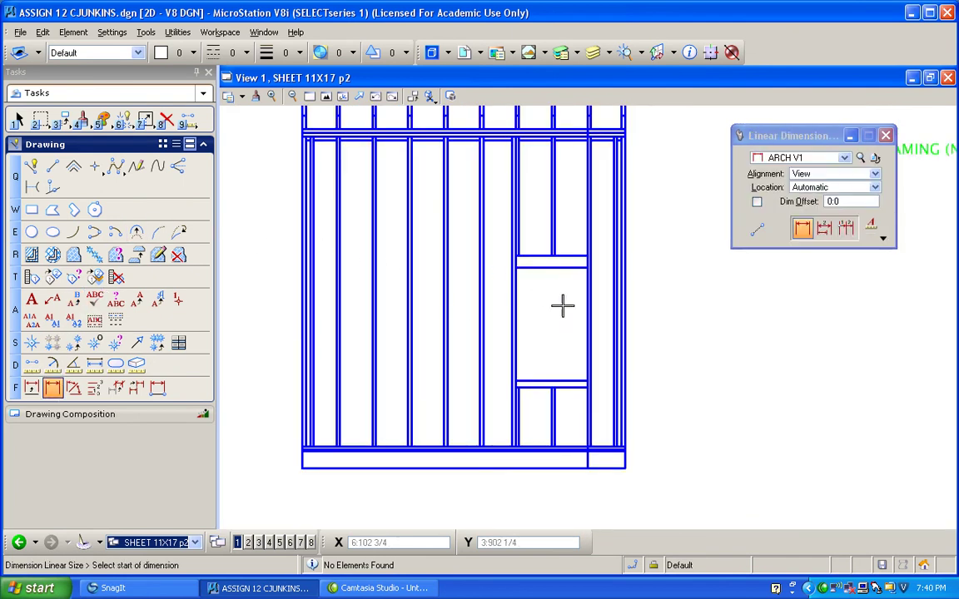
{"action": "left_click", "coordinate": [551, 381]}
{"action": "left_click", "coordinate": [551, 267]}
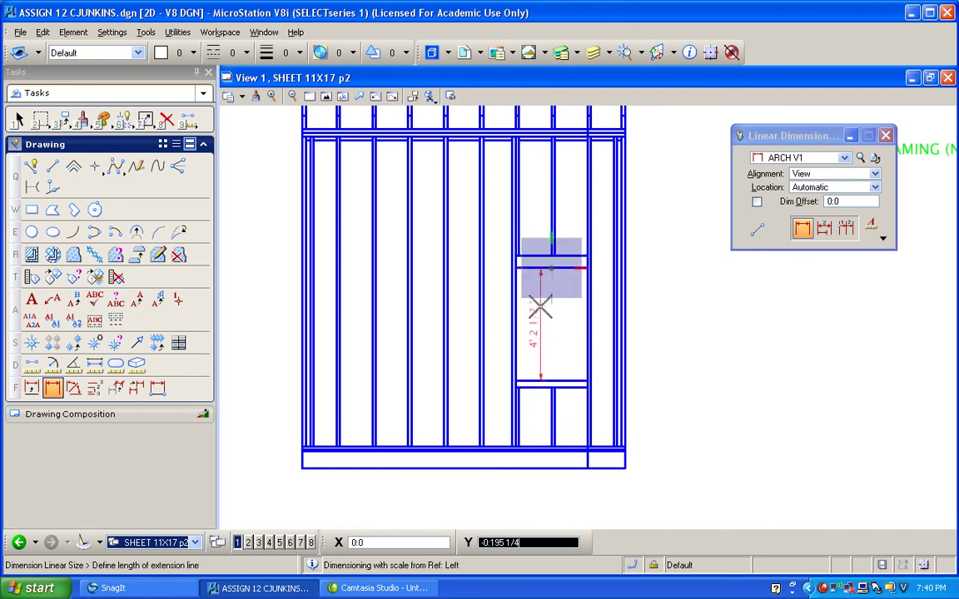
{"action": "left_click", "coordinate": [570, 331]}
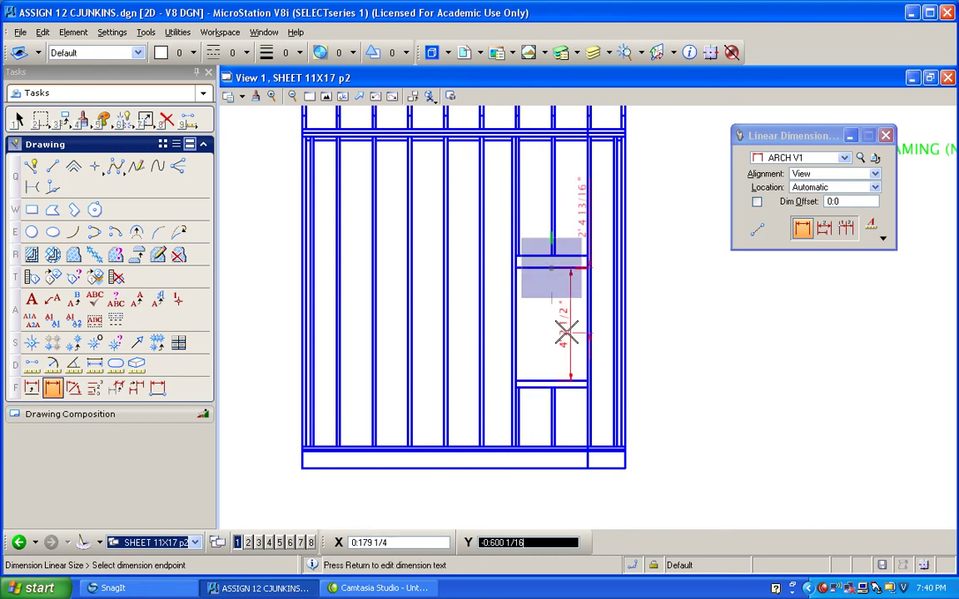
{"action": "right_click", "coordinate": [533, 337]}
Add the 2'8 1/4" opening width dimension below the wall
{"action": "left_click", "coordinate": [517, 383]}
{"action": "left_click", "coordinate": [585, 384]}
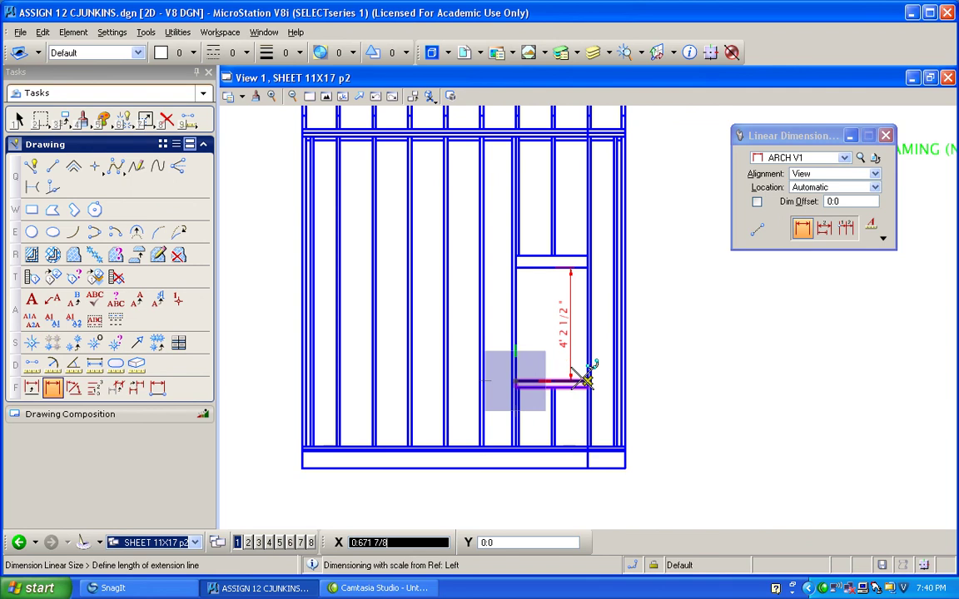
{"action": "left_click", "coordinate": [568, 489]}
{"action": "right_click", "coordinate": [642, 429]}
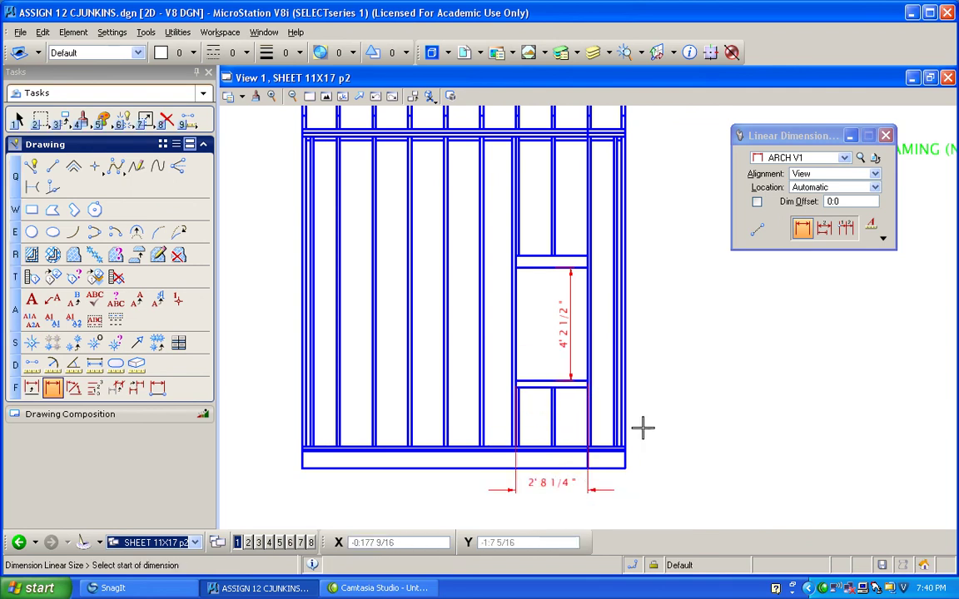
{"action": "scroll", "coordinate": [660, 404], "scroll_direction": "down", "scroll_amount": 5}
{"action": "scroll", "coordinate": [562, 413], "scroll_direction": "up", "scroll_amount": 5}
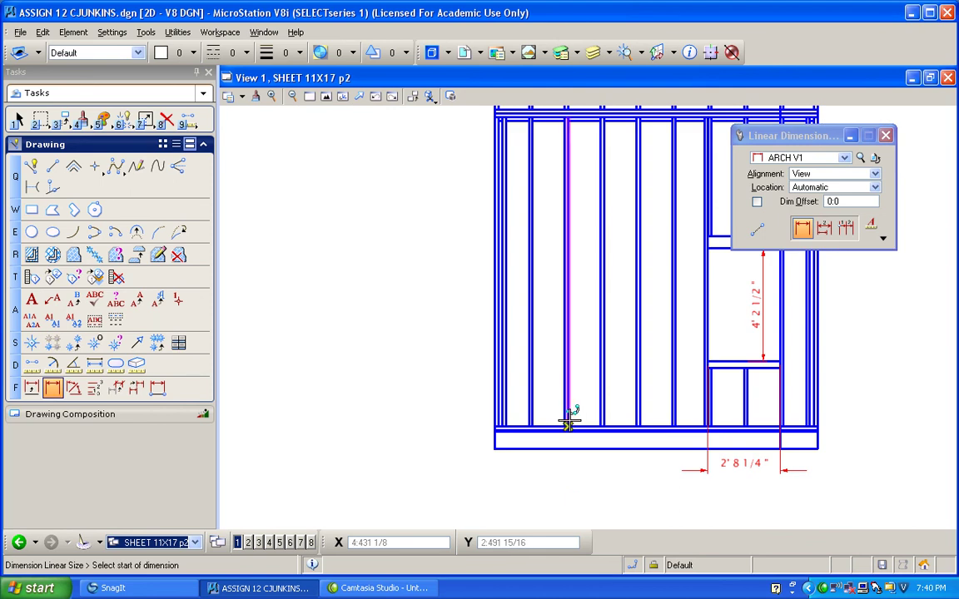
{"action": "scroll", "coordinate": [495, 457], "scroll_direction": "up", "scroll_amount": 3}
Dimension the bottom plate at 7 1/2", offset to the left
{"action": "left_click", "coordinate": [483, 418]}
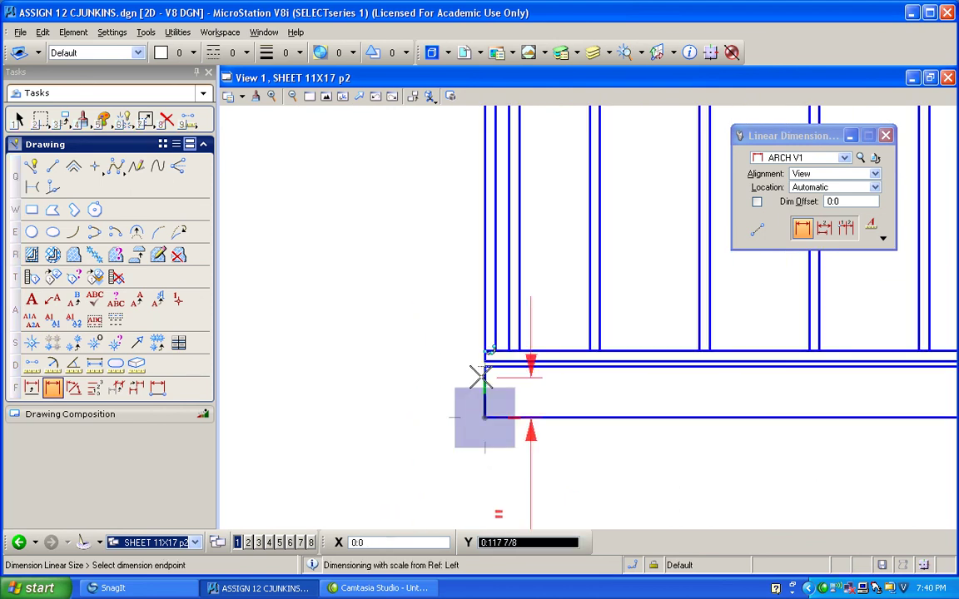
{"action": "left_click", "coordinate": [308, 372]}
{"action": "left_click", "coordinate": [307, 372]}
{"action": "right_click", "coordinate": [307, 372]}
{"action": "scroll", "coordinate": [353, 399], "scroll_direction": "down", "scroll_amount": 3}
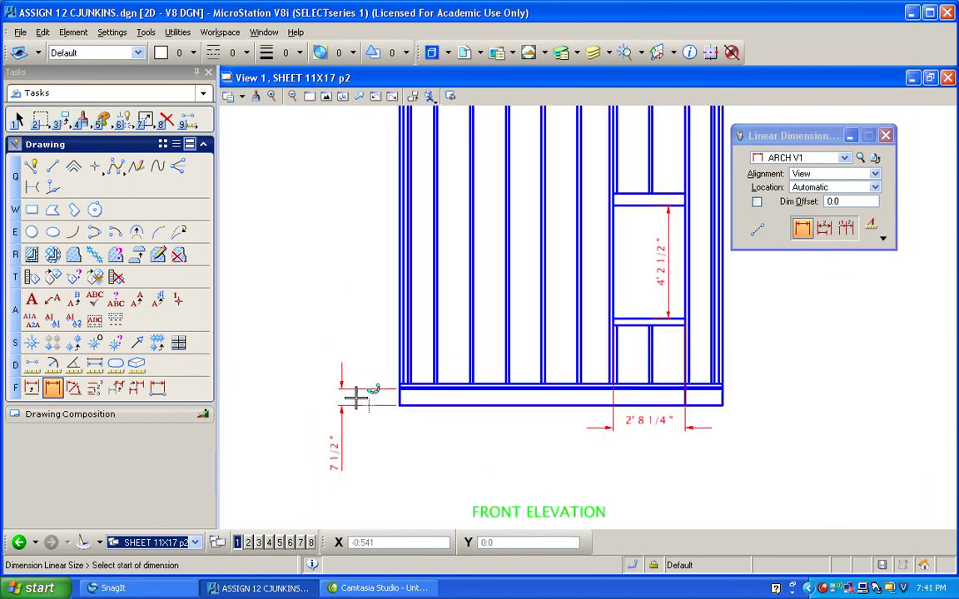
{"action": "scroll", "coordinate": [413, 274], "scroll_direction": "down", "scroll_amount": 4}
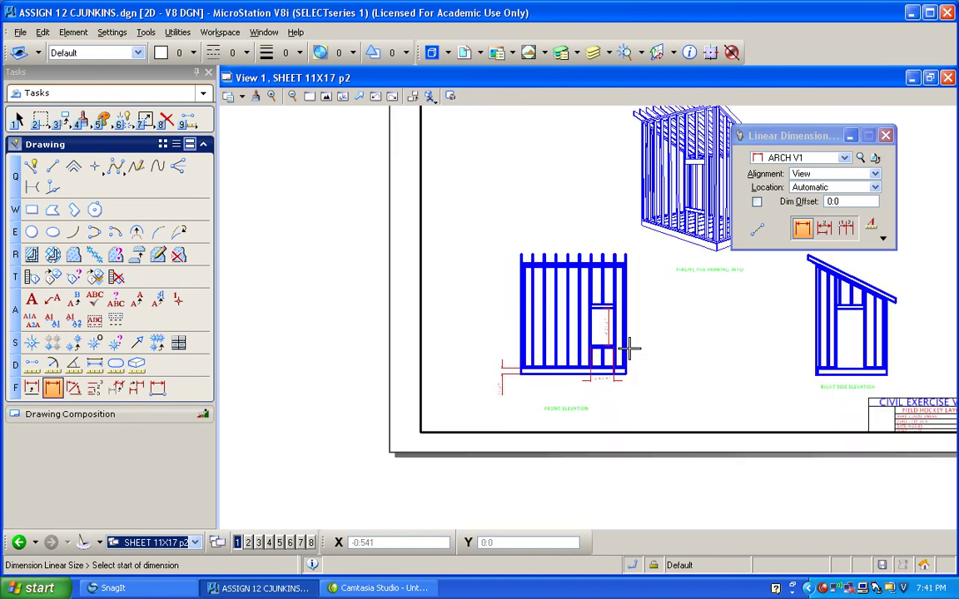
{"action": "scroll", "coordinate": [785, 289], "scroll_direction": "up", "scroll_amount": 3}
{"action": "scroll", "coordinate": [758, 288], "scroll_direction": "up", "scroll_amount": 3}
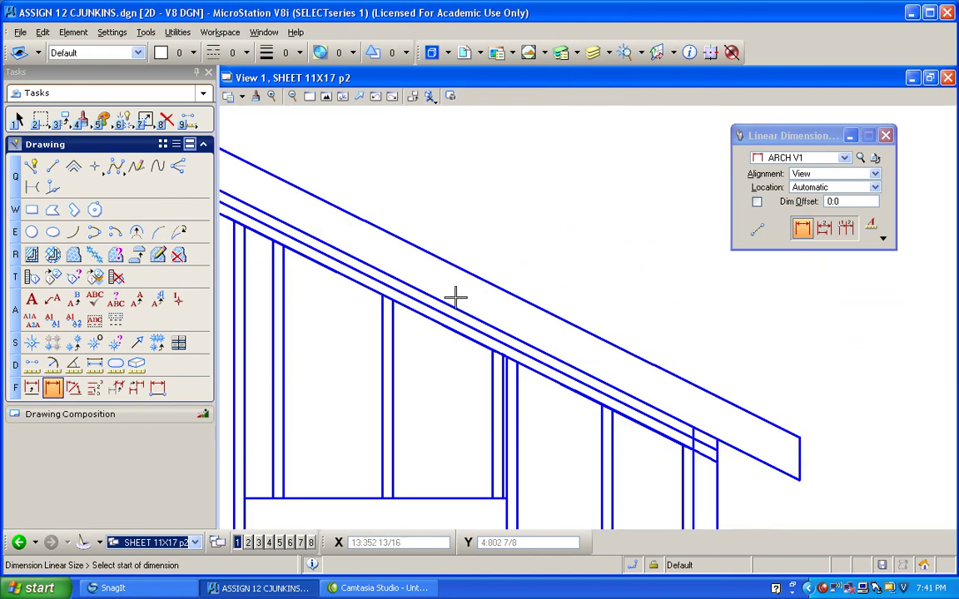
Set dimension alignment to True, start a roof dimension, and discard the 10 1/4" preview
{"action": "left_click", "coordinate": [832, 173]}
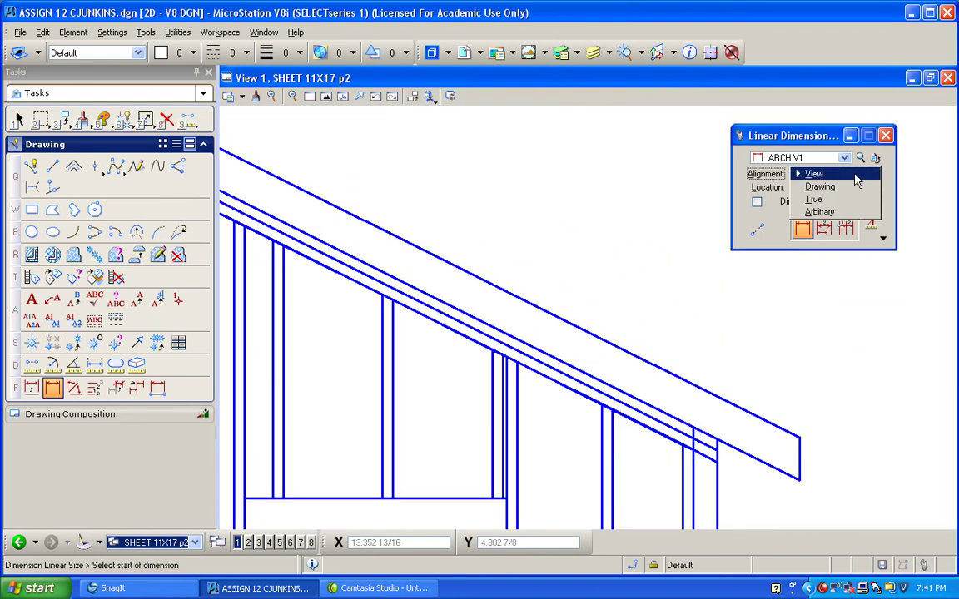
{"action": "left_click", "coordinate": [820, 199]}
{"action": "left_click", "coordinate": [392, 267]}
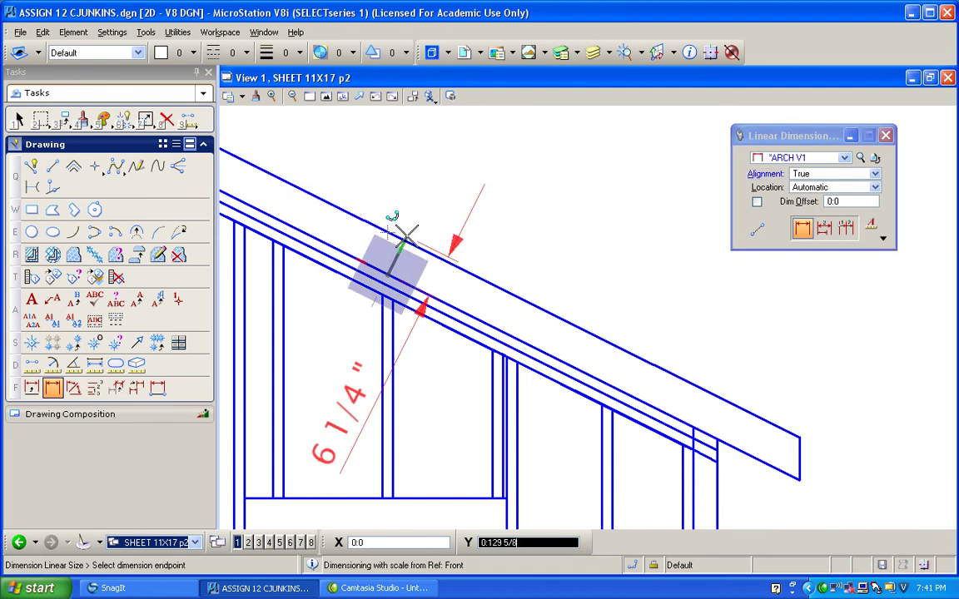
{"action": "left_click", "coordinate": [405, 236]}
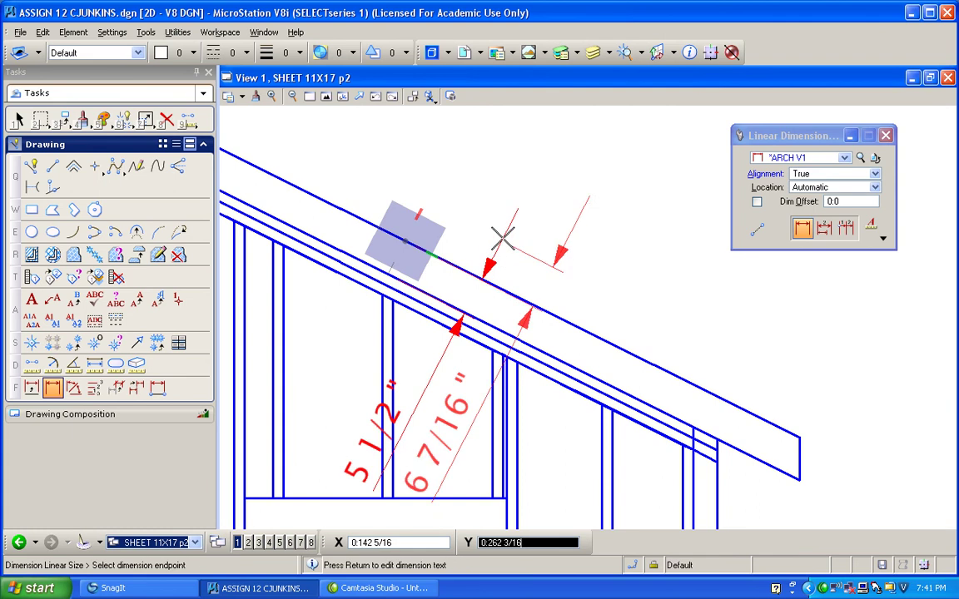
{"action": "right_click", "coordinate": [525, 225]}
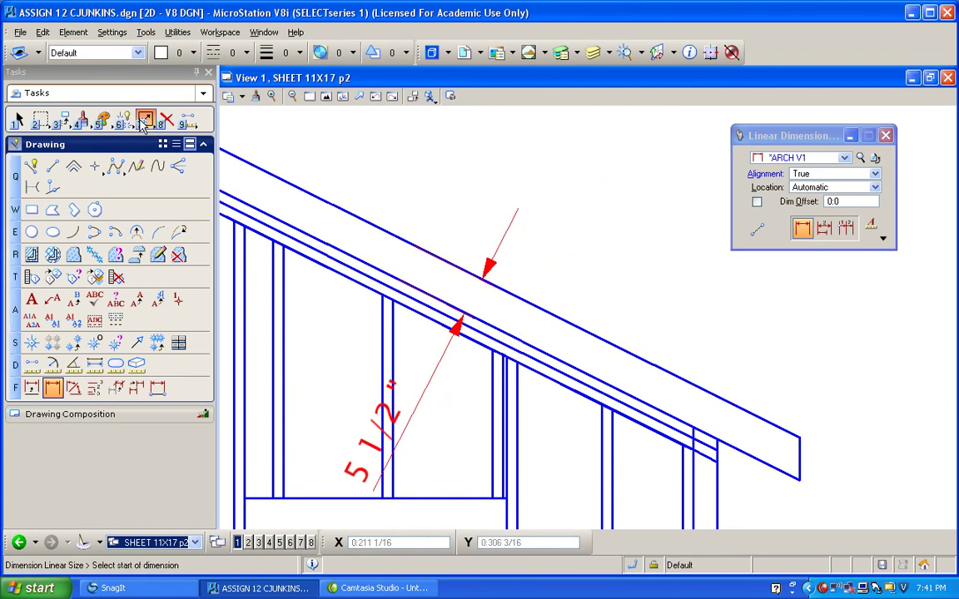
Modify the 5 1/2" rafter depth dimension so its text sits above the roof
{"action": "left_click", "coordinate": [144, 123]}
{"action": "left_click", "coordinate": [351, 437]}
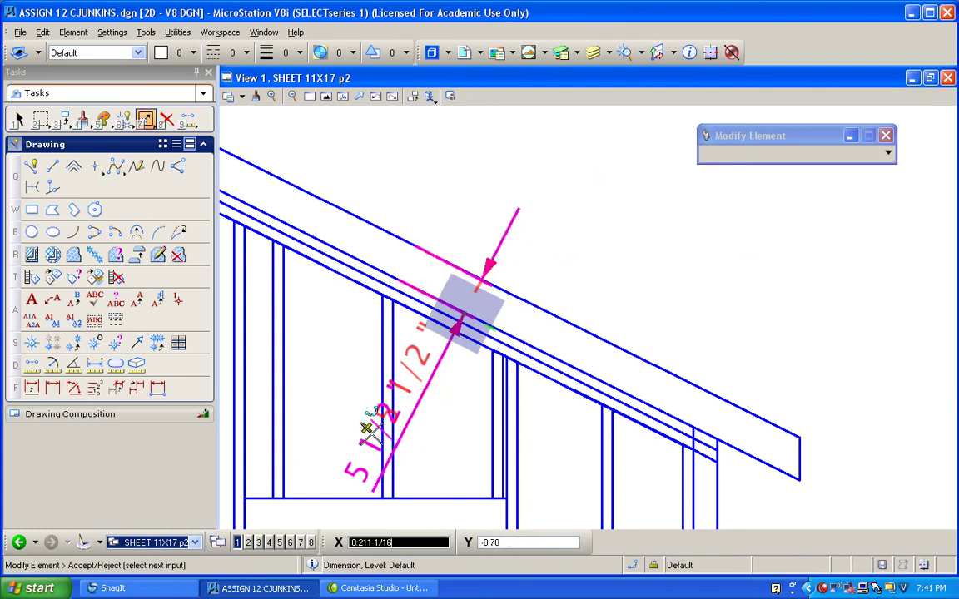
{"action": "left_click", "coordinate": [485, 239]}
{"action": "scroll", "coordinate": [599, 285], "scroll_direction": "down", "scroll_amount": 2}
{"action": "scroll", "coordinate": [680, 342], "scroll_direction": "up", "scroll_amount": 2}
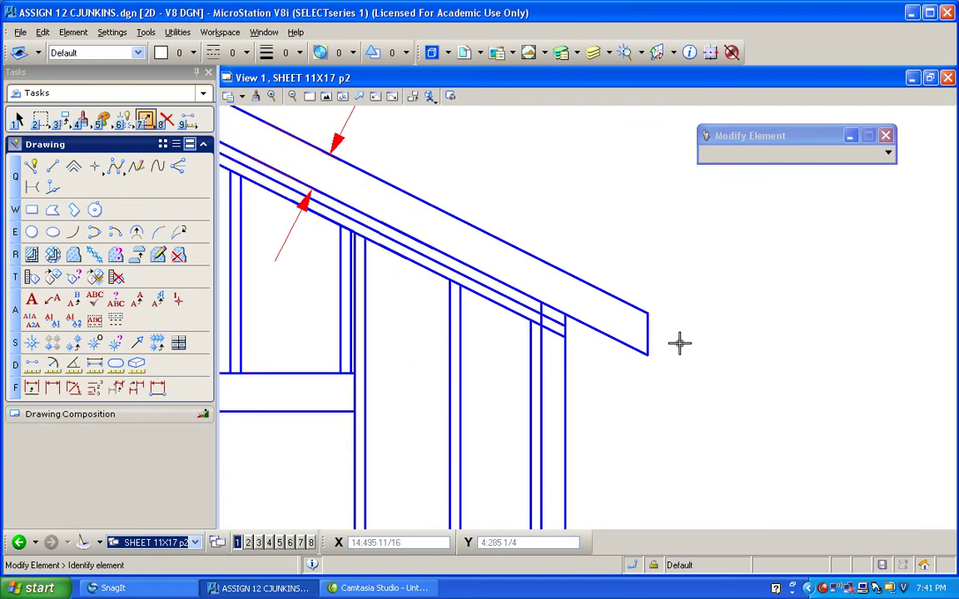
{"action": "scroll", "coordinate": [679, 343], "scroll_direction": "down", "scroll_amount": 2}
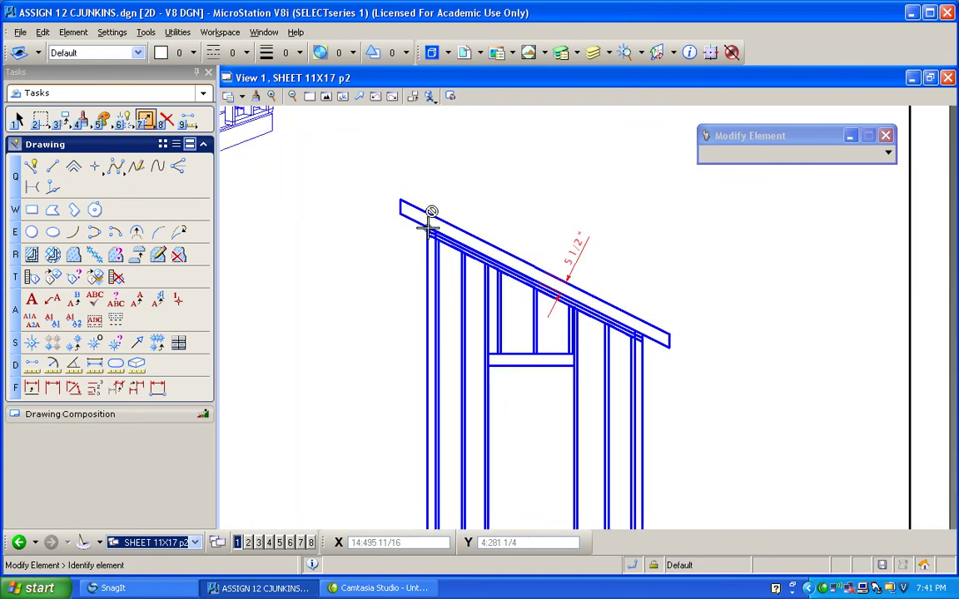
{"action": "scroll", "coordinate": [697, 372], "scroll_direction": "up", "scroll_amount": 2}
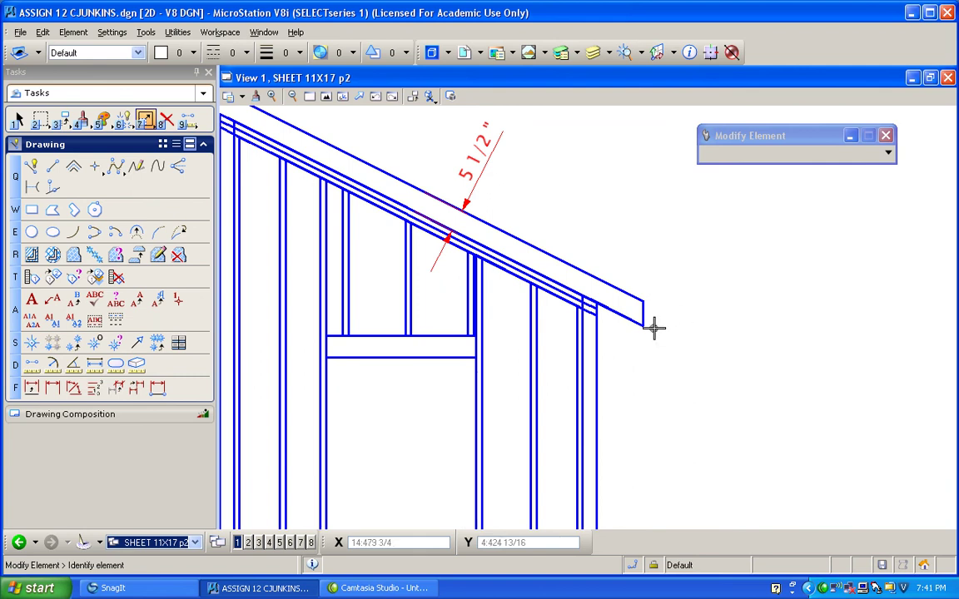
{"action": "scroll", "coordinate": [653, 328], "scroll_direction": "up", "scroll_amount": 2}
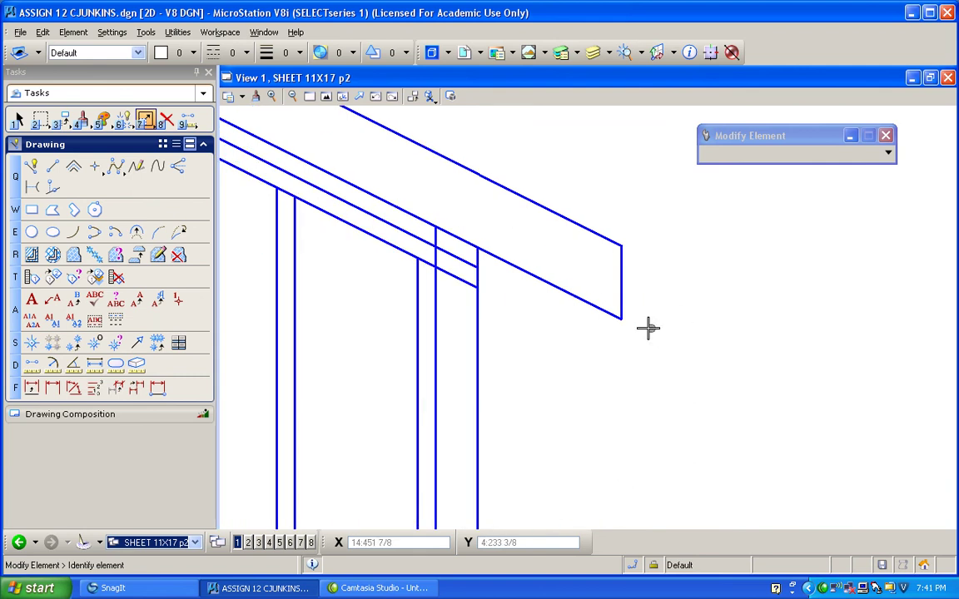
Place a 63.43° angle dimension between the roof line and its right end corner
{"action": "left_click", "coordinate": [73, 389]}
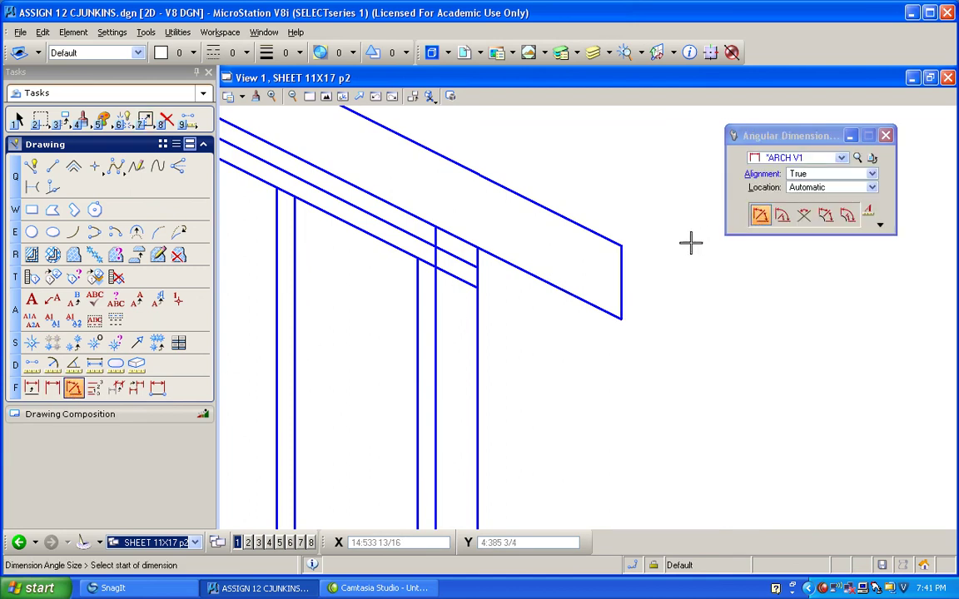
{"action": "left_click", "coordinate": [621, 317]}
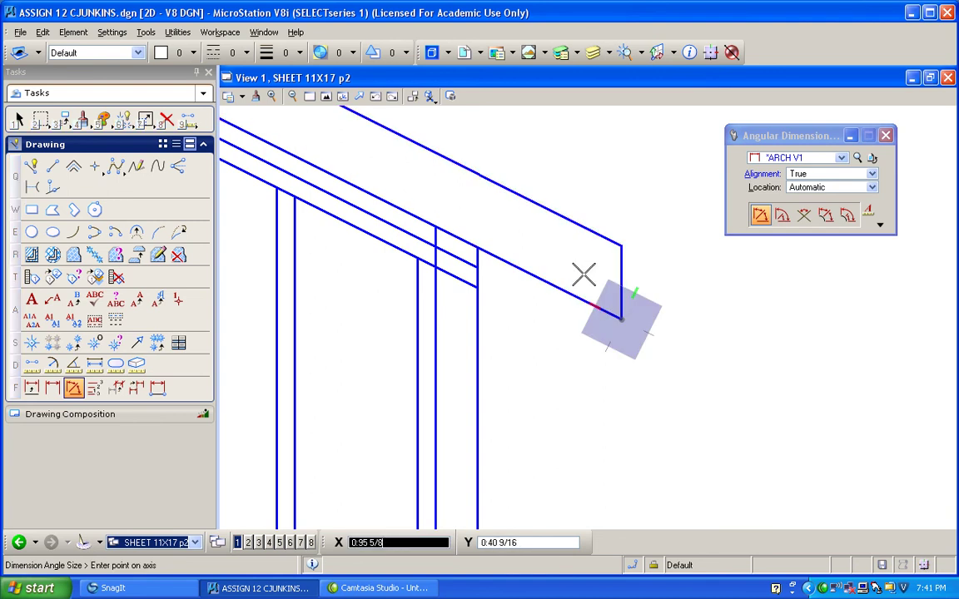
{"action": "right_click", "coordinate": [533, 254]}
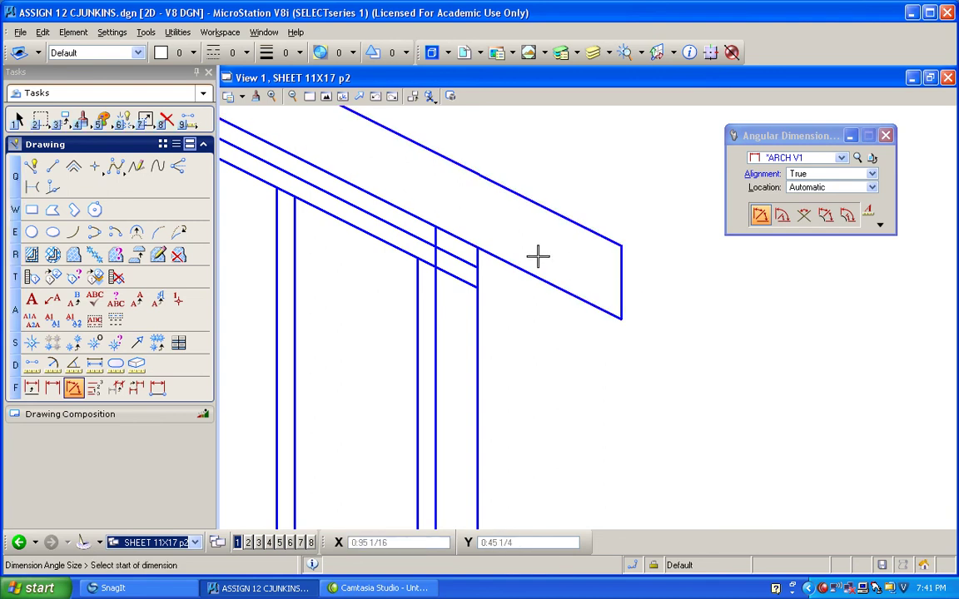
{"action": "left_click", "coordinate": [492, 256]}
{"action": "right_click", "coordinate": [473, 245]}
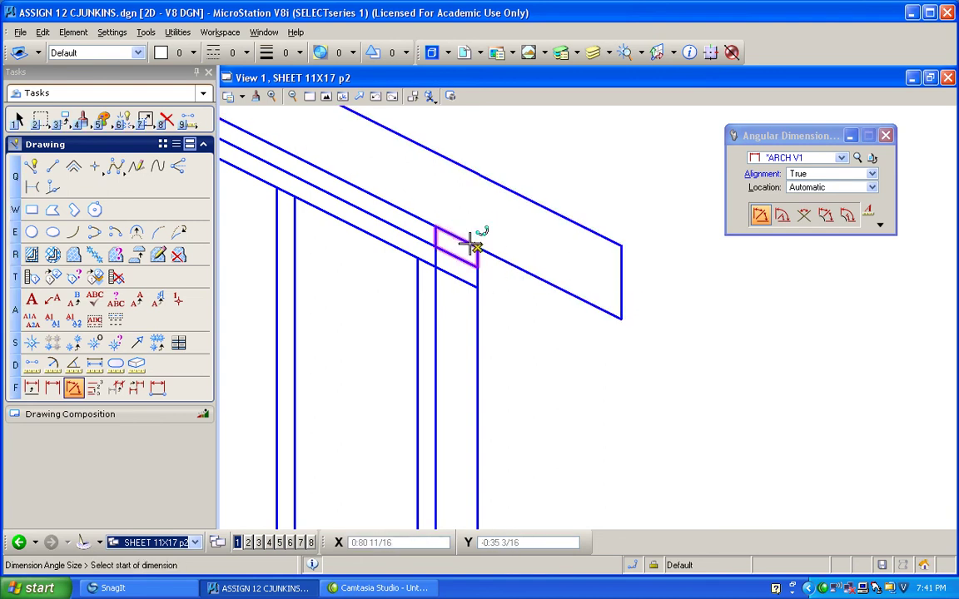
{"action": "left_click", "coordinate": [479, 247]}
{"action": "left_click", "coordinate": [621, 317]}
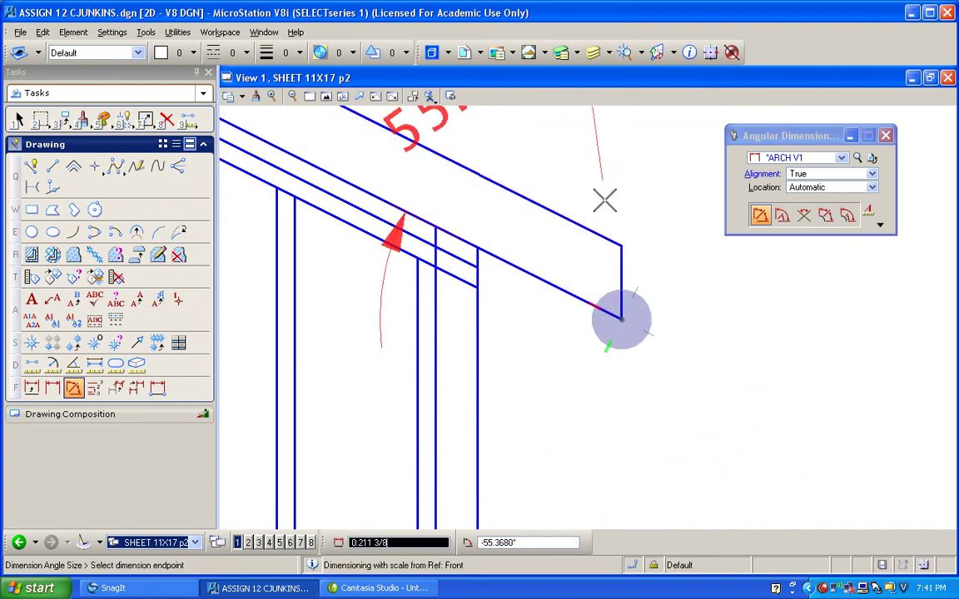
{"action": "left_click", "coordinate": [620, 246]}
{"action": "scroll", "coordinate": [612, 249], "scroll_direction": "down", "scroll_amount": 3}
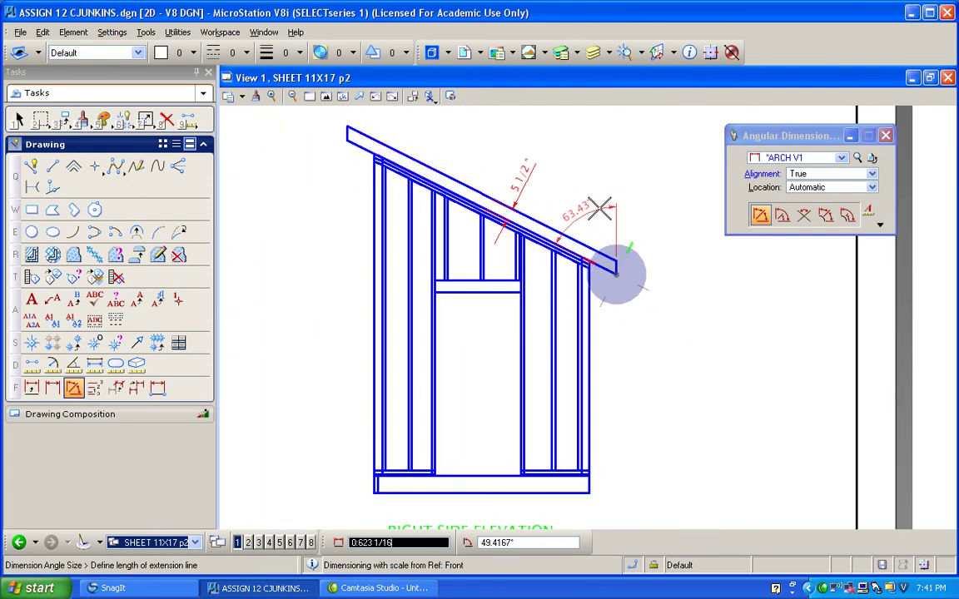
{"action": "left_click", "coordinate": [601, 210]}
{"action": "right_click", "coordinate": [664, 202]}
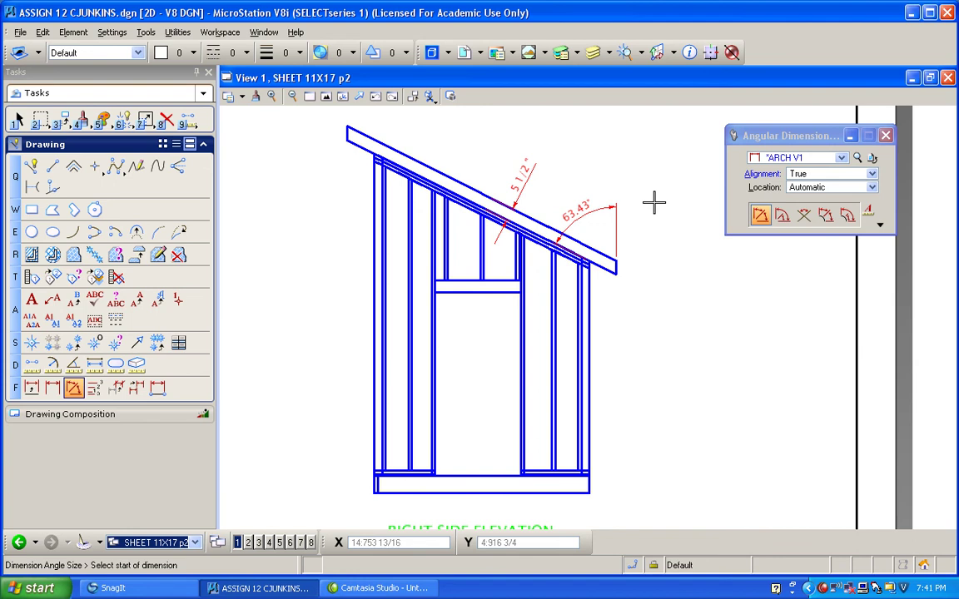
{"action": "scroll", "coordinate": [524, 329], "scroll_direction": "down", "scroll_amount": 3}
{"action": "scroll", "coordinate": [495, 356], "scroll_direction": "up", "scroll_amount": 3}
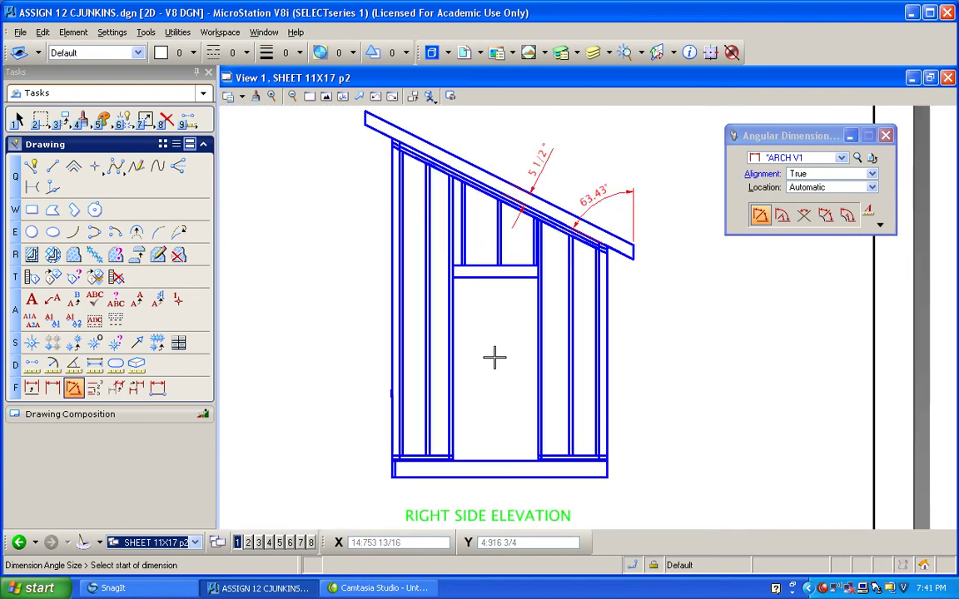
Dimension the door opening height at 6'9 7/8" using View alignment
{"action": "left_click", "coordinate": [53, 388]}
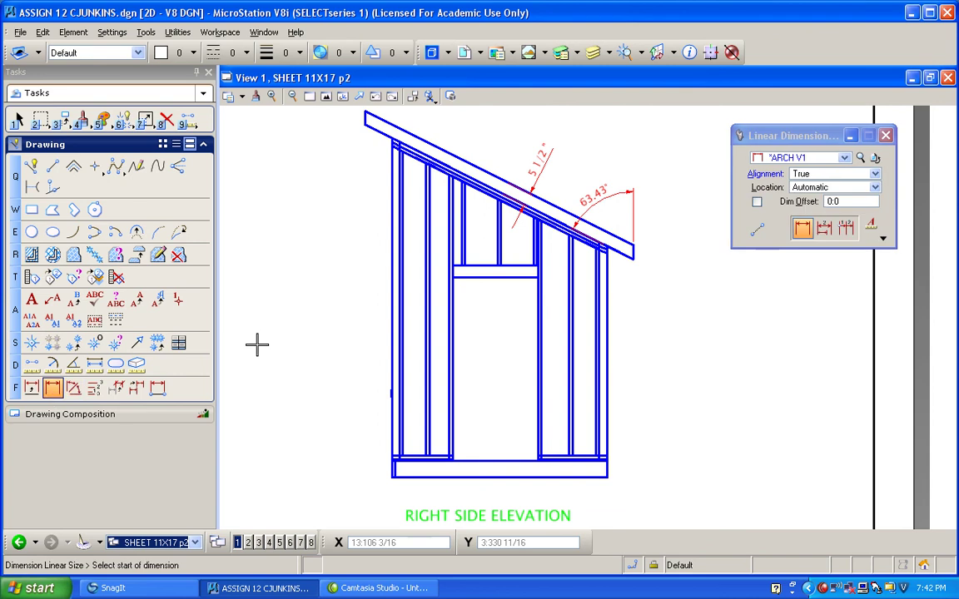
{"action": "left_click", "coordinate": [494, 279]}
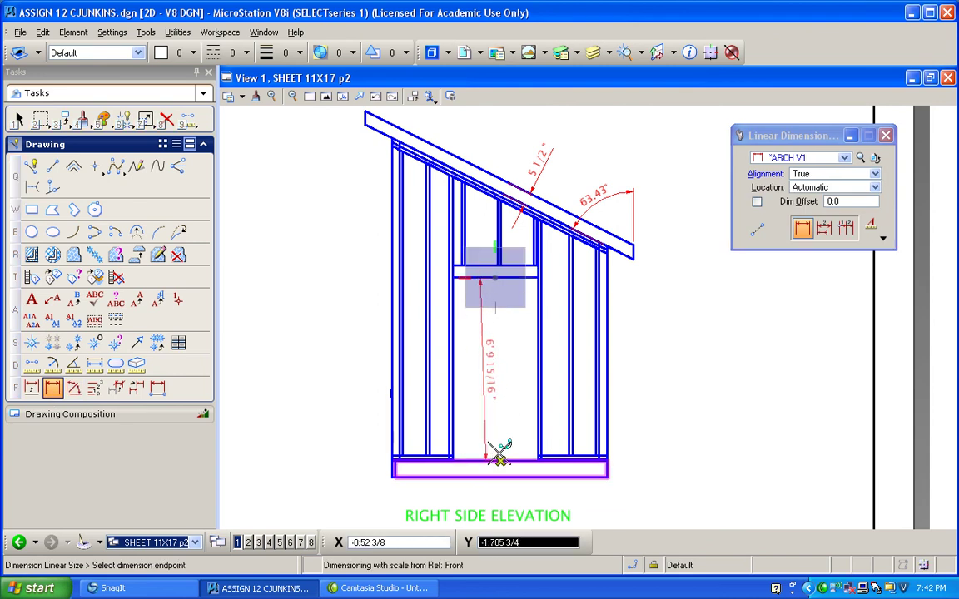
{"action": "left_click", "coordinate": [866, 175]}
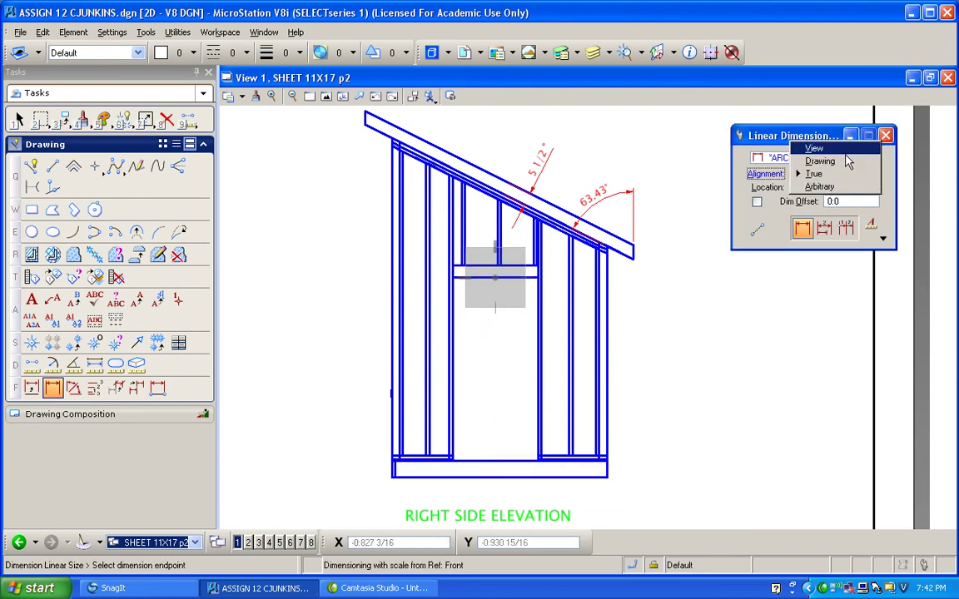
{"action": "left_click", "coordinate": [763, 142]}
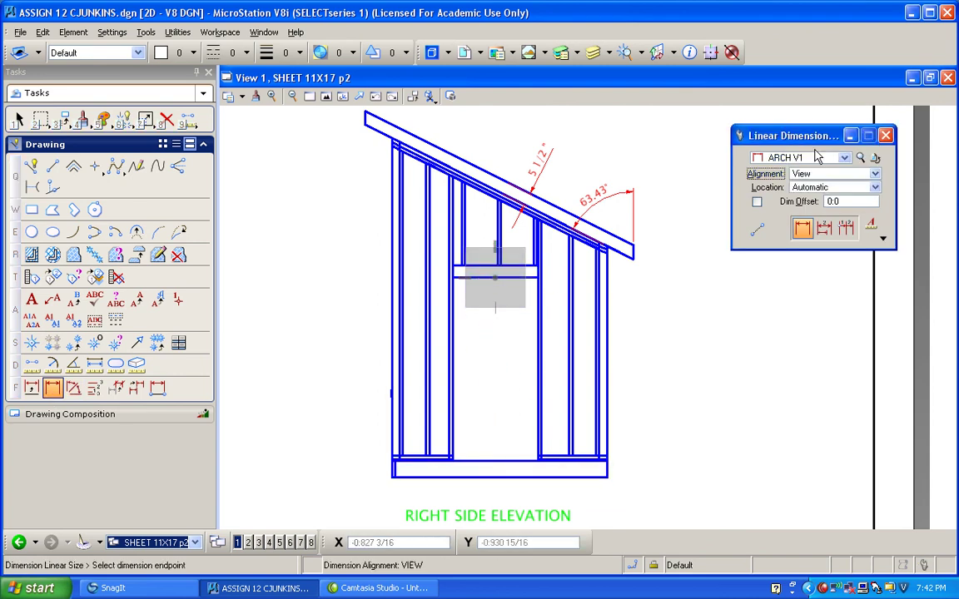
{"action": "left_click", "coordinate": [497, 460]}
{"action": "left_click", "coordinate": [522, 413]}
{"action": "right_click", "coordinate": [476, 378]}
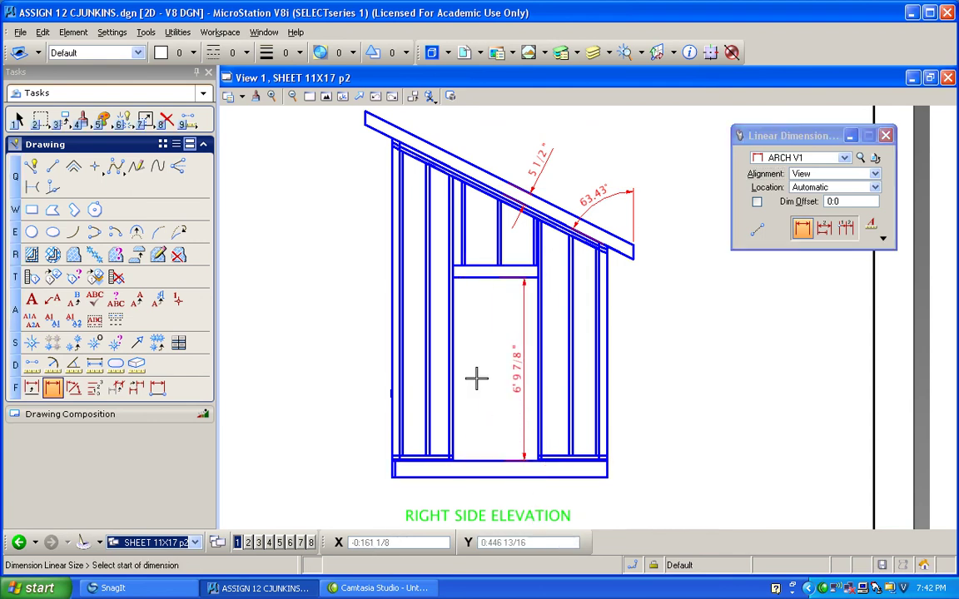
Dimension the 3'2 1/4" door width below the bottom plate
{"action": "left_click", "coordinate": [455, 273]}
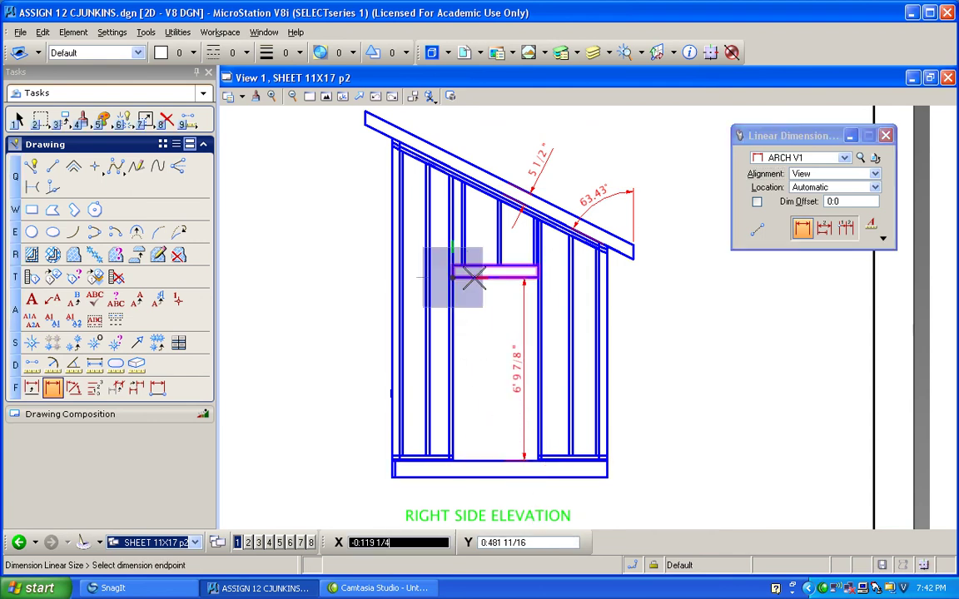
{"action": "left_click", "coordinate": [538, 277]}
{"action": "right_click", "coordinate": [507, 317]}
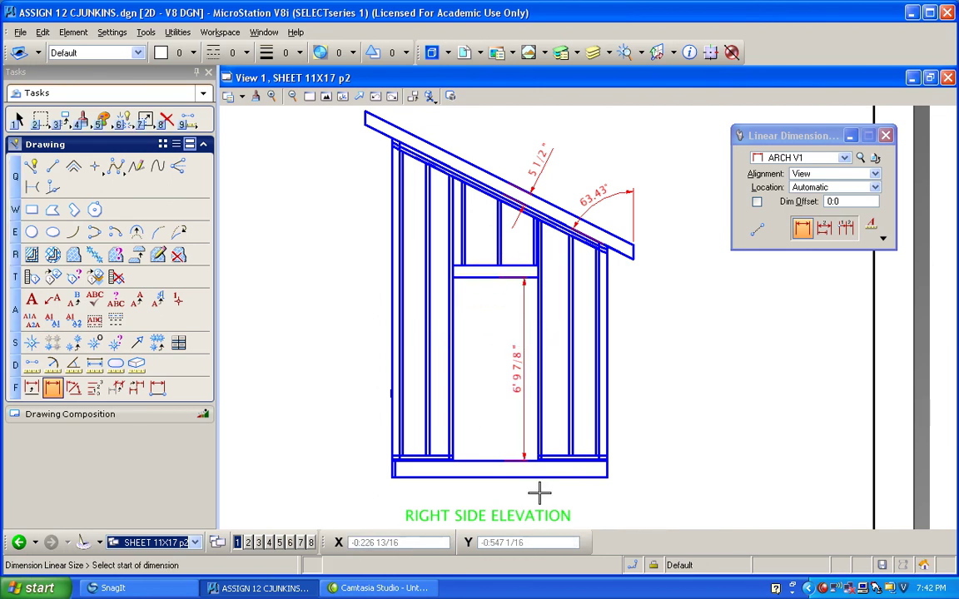
{"action": "left_click", "coordinate": [538, 457]}
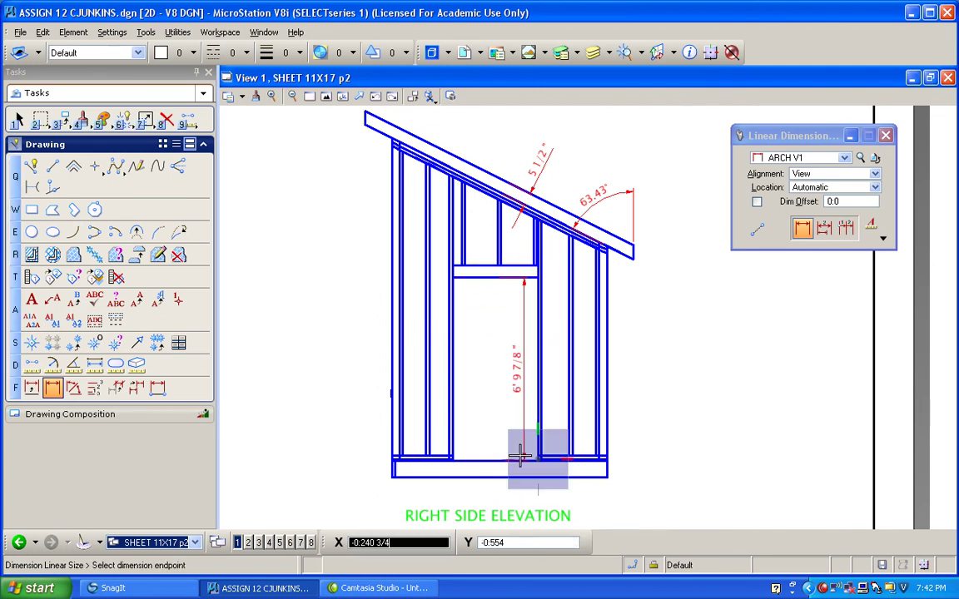
{"action": "left_click", "coordinate": [454, 457]}
{"action": "left_click", "coordinate": [471, 498]}
{"action": "right_click", "coordinate": [471, 497]}
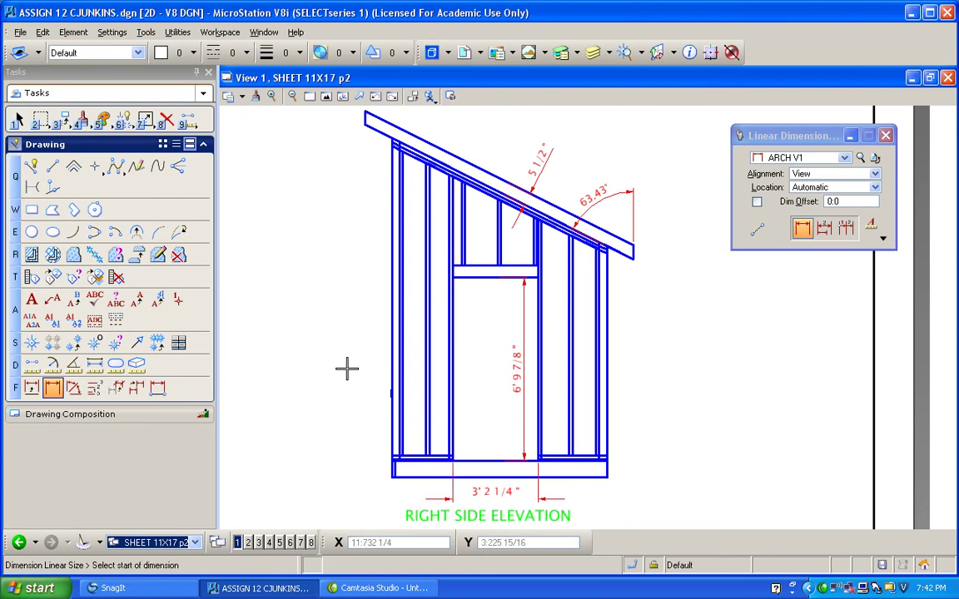
{"action": "scroll", "coordinate": [347, 368], "scroll_direction": "down", "scroll_amount": 2}
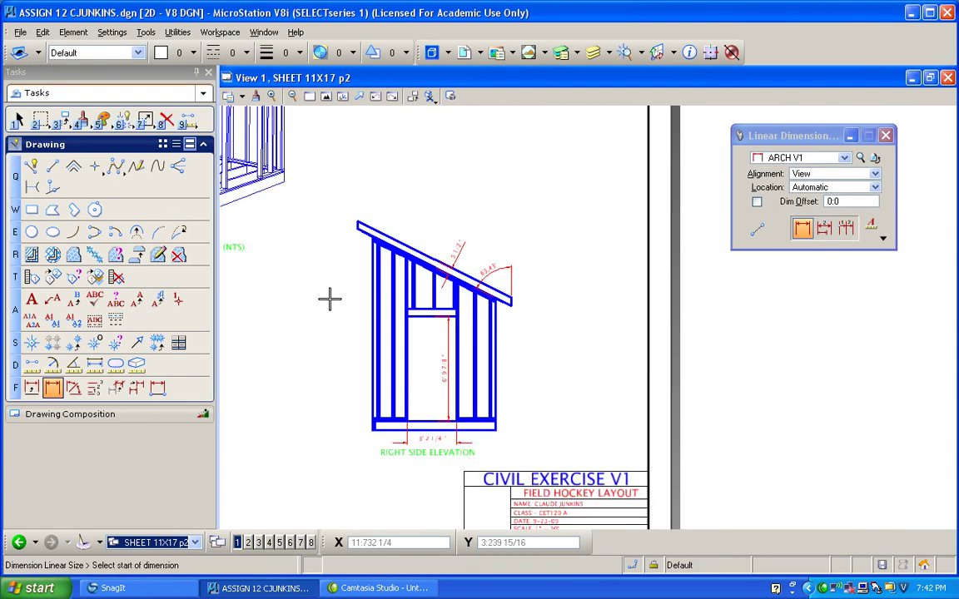
{"action": "scroll", "coordinate": [330, 291], "scroll_direction": "down", "scroll_amount": 2}
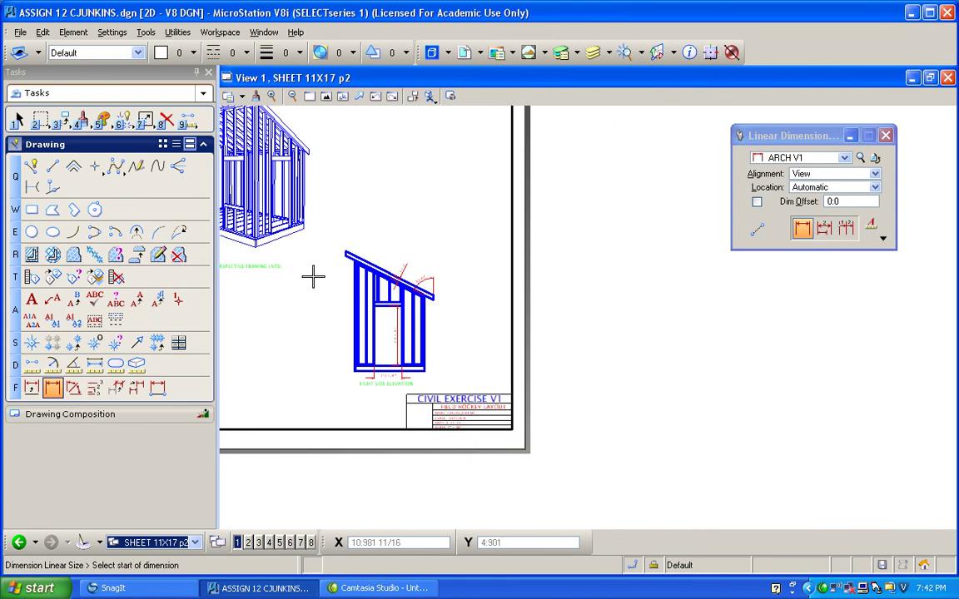
{"action": "scroll", "coordinate": [324, 289], "scroll_direction": "up", "scroll_amount": 3}
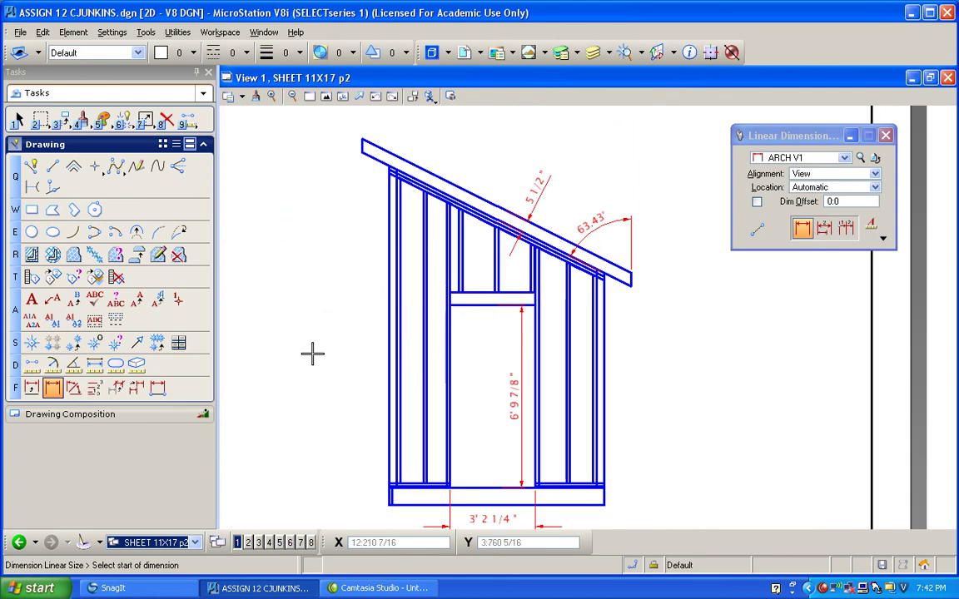
{"action": "left_click", "coordinate": [32, 390]}
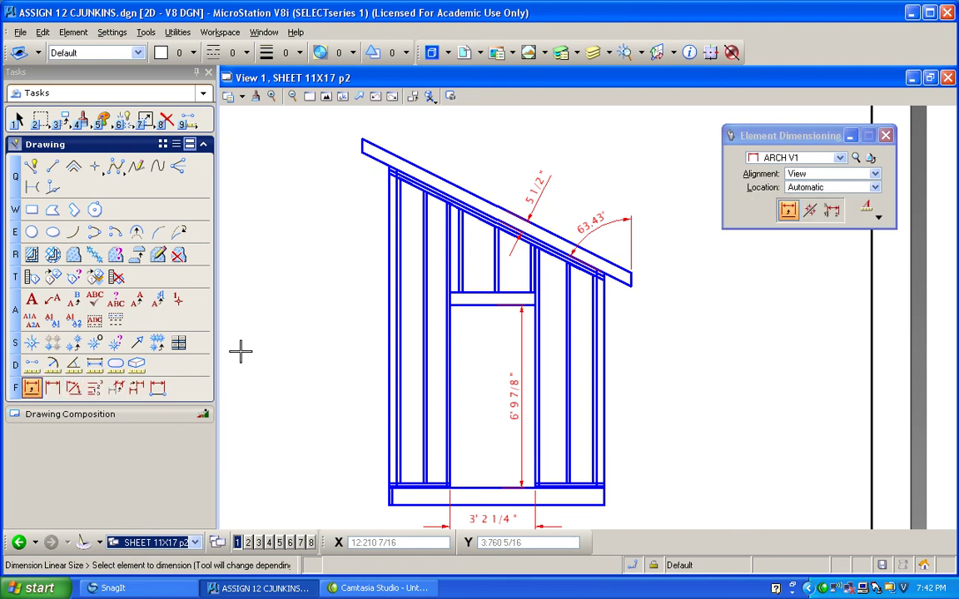
Set Label Line to Length Above and dimension the left stud at 11' 6 3/8"
{"action": "left_click", "coordinate": [878, 218]}
{"action": "left_click", "coordinate": [790, 238]}
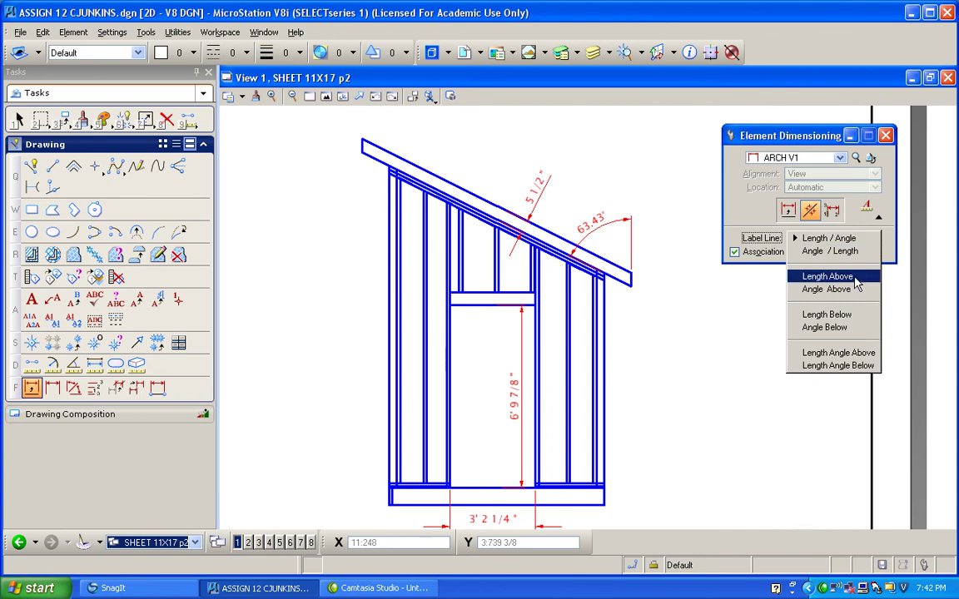
{"action": "left_click", "coordinate": [827, 277]}
{"action": "left_click", "coordinate": [381, 334]}
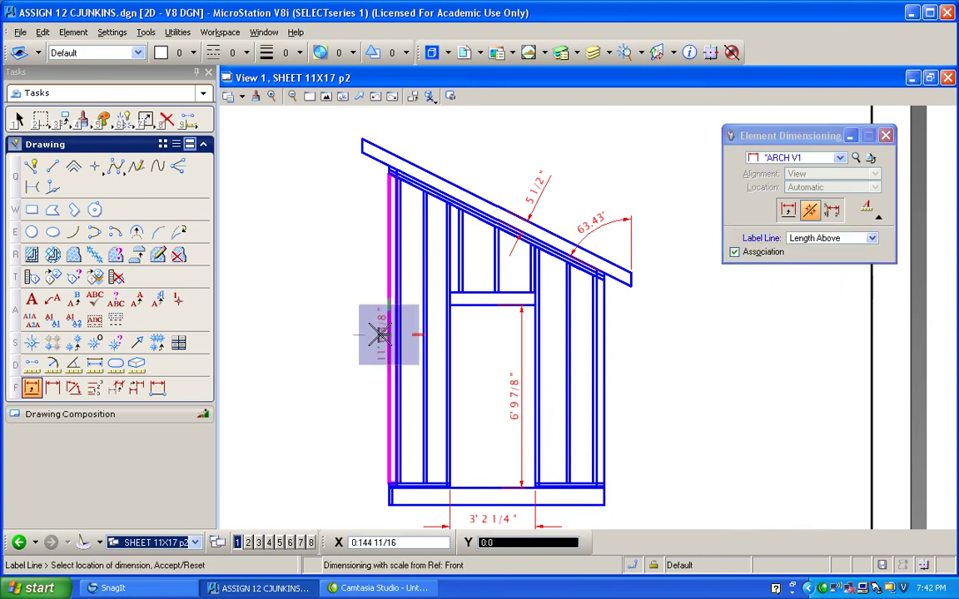
{"action": "left_click", "coordinate": [379, 333]}
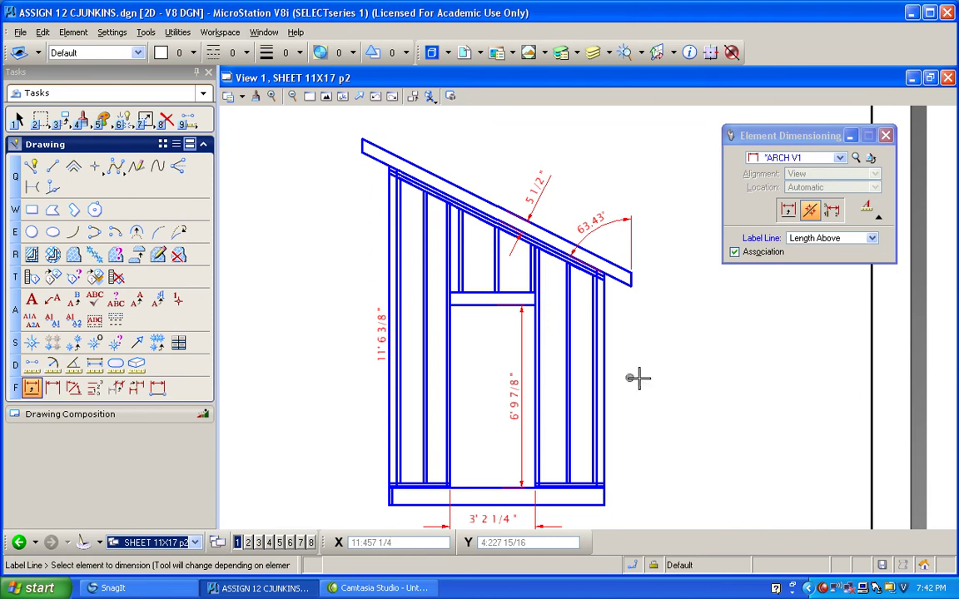
Dimension the right stud at 7' 6 3/8" (length below) and the rafter at 11' 2 3/16" (above)
{"action": "left_click", "coordinate": [605, 376]}
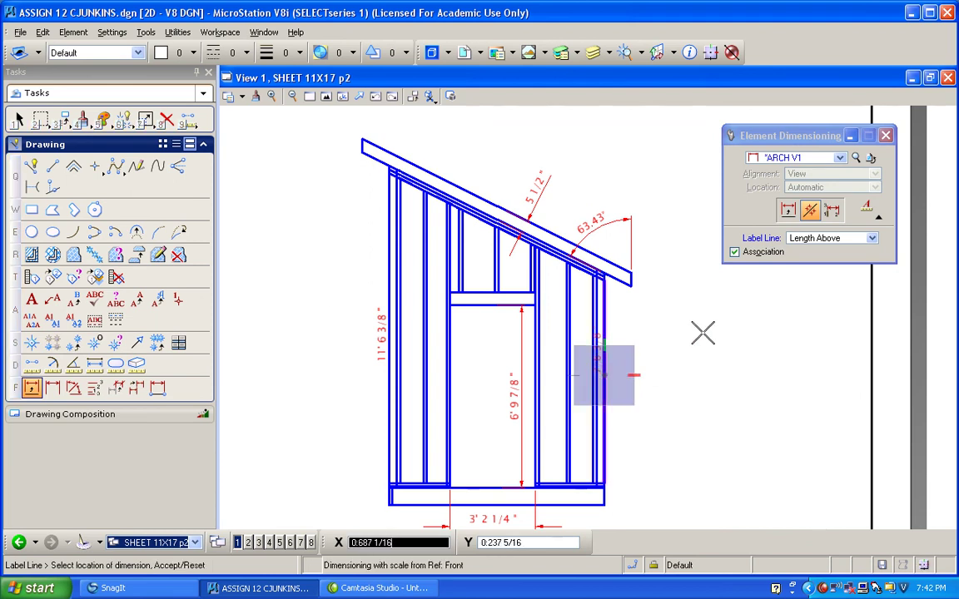
{"action": "left_click", "coordinate": [833, 239]}
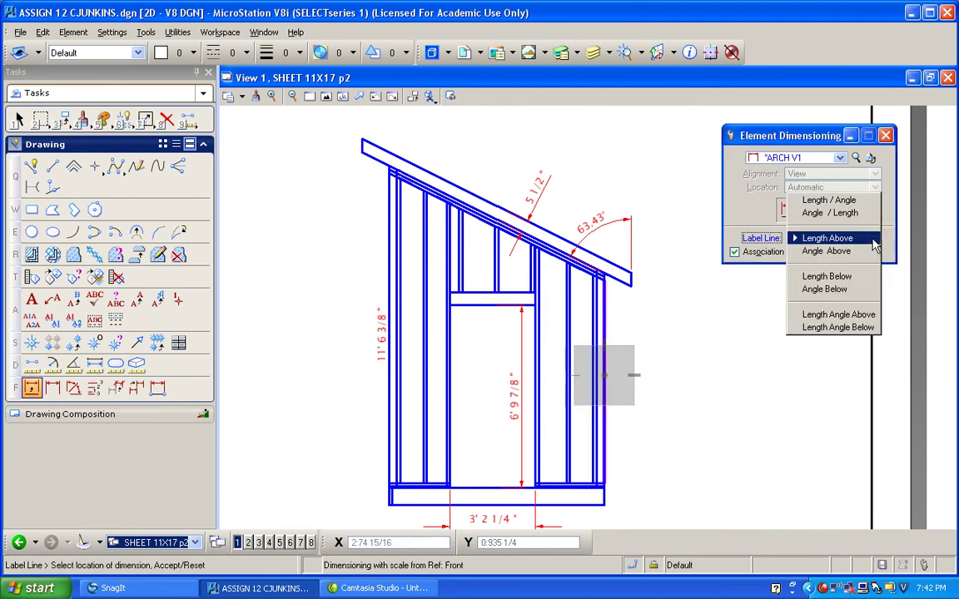
{"action": "left_click", "coordinate": [849, 279]}
{"action": "left_click", "coordinate": [616, 368]}
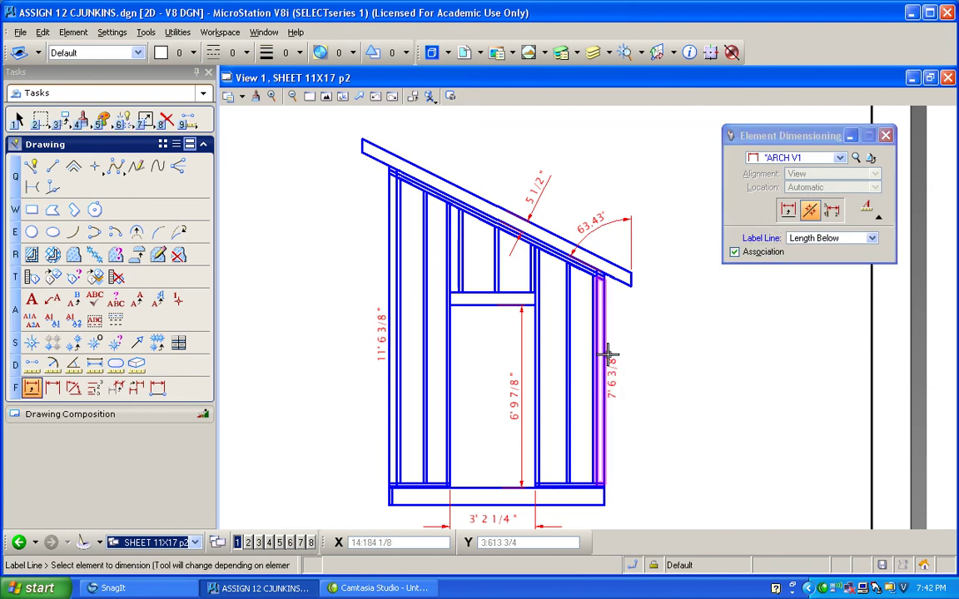
{"action": "left_click", "coordinate": [872, 241]}
{"action": "left_click", "coordinate": [804, 198]}
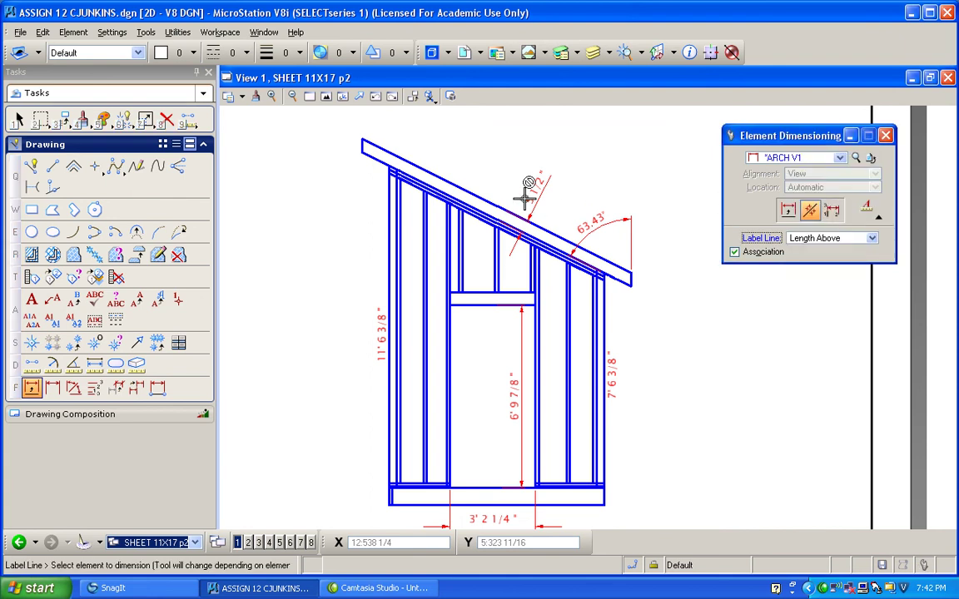
{"action": "left_click", "coordinate": [449, 181]}
{"action": "left_click", "coordinate": [455, 166]}
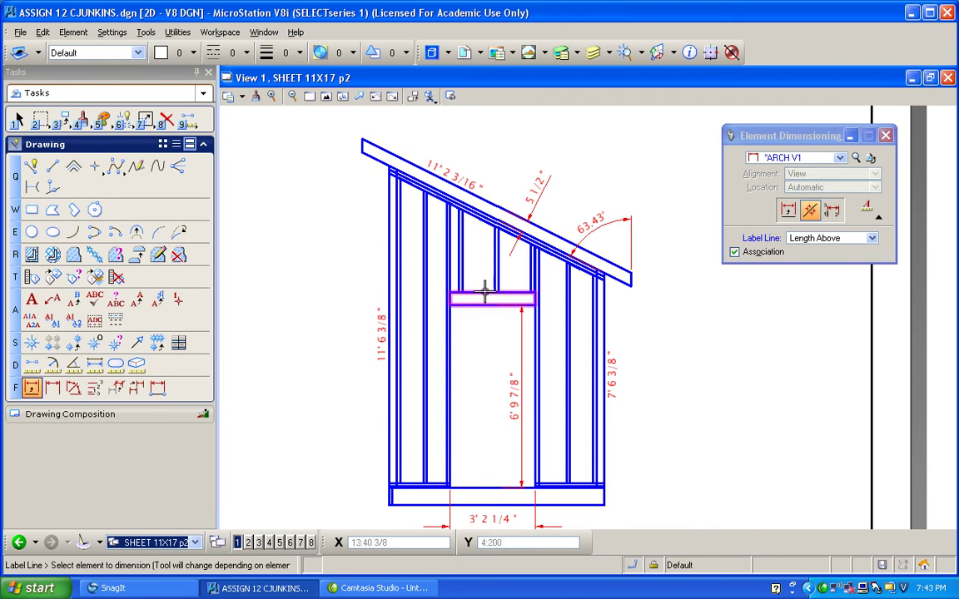
Dimension two wall studs at 10' 7 1/16" and 10' 10 3/4"
{"action": "scroll", "coordinate": [481, 333], "scroll_direction": "down", "scroll_amount": 2}
{"action": "scroll", "coordinate": [450, 345], "scroll_direction": "up", "scroll_amount": 5}
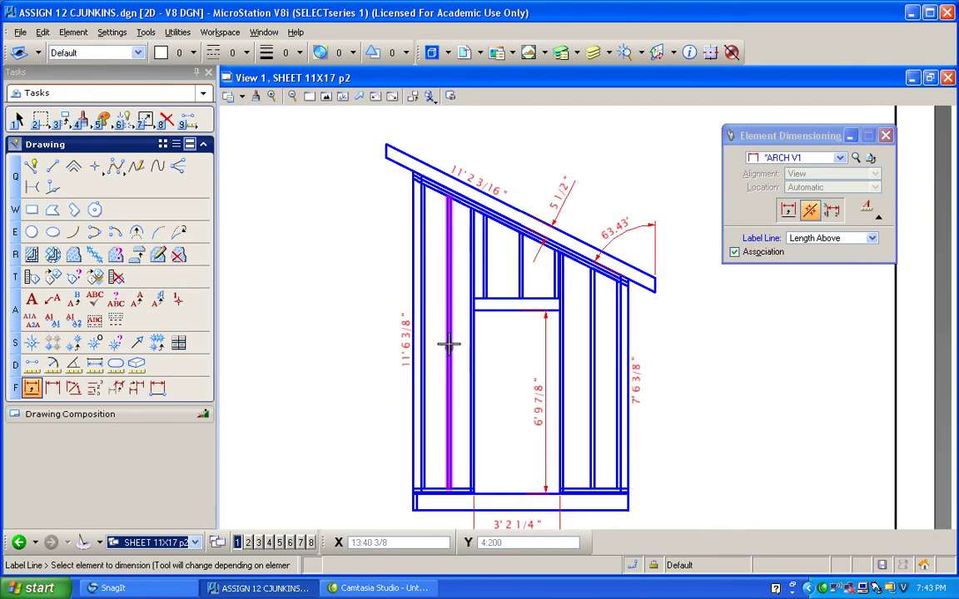
{"action": "left_click", "coordinate": [514, 349]}
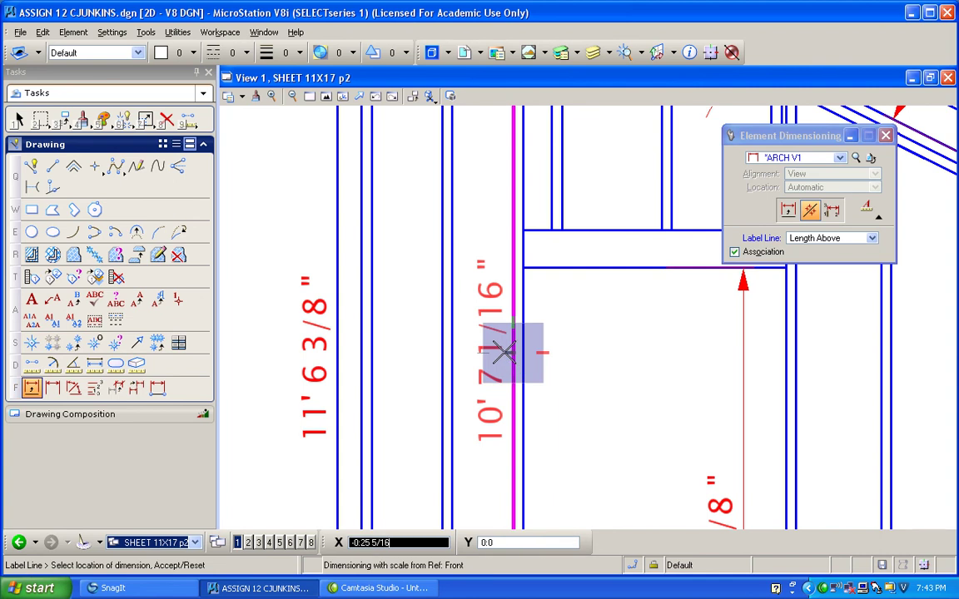
{"action": "left_click", "coordinate": [503, 350]}
{"action": "left_click", "coordinate": [439, 346]}
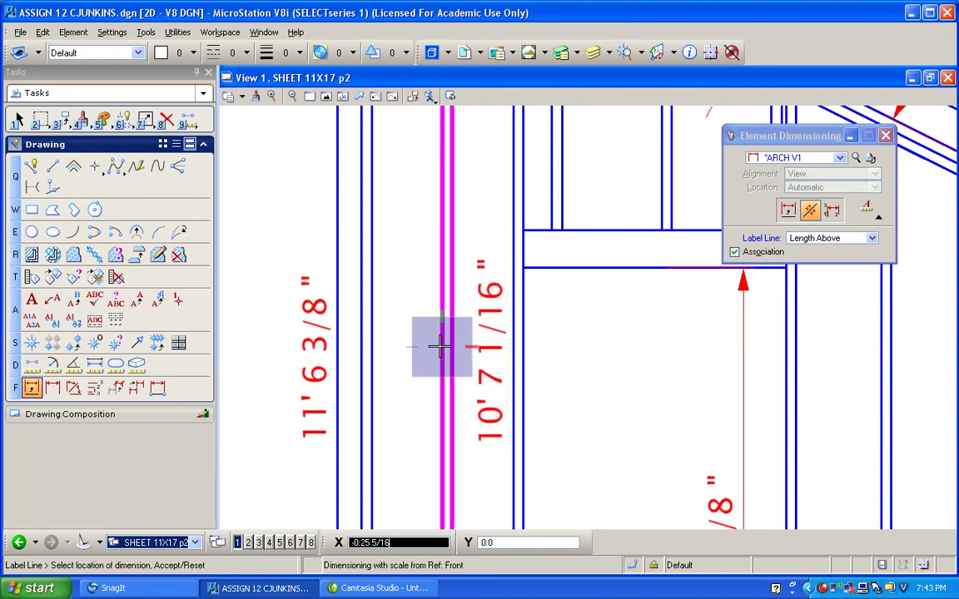
{"action": "left_click", "coordinate": [426, 346]}
Dimension the remaining studs at 2' 5 5/8", 1' 9 5/8", 8' 2 3/4" and 7' 8 7/8"
{"action": "scroll", "coordinate": [438, 353], "scroll_direction": "down", "scroll_amount": 5}
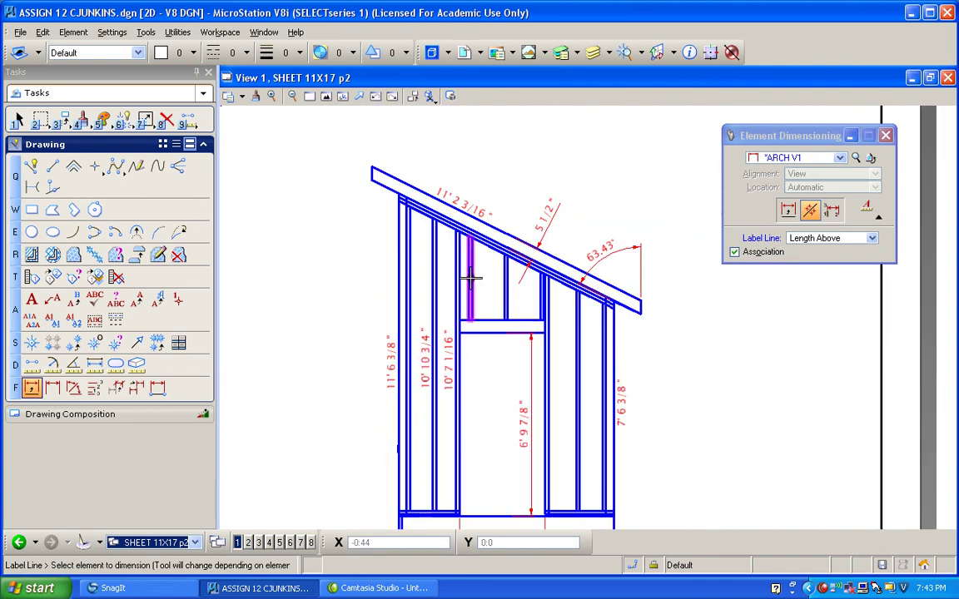
{"action": "left_click", "coordinate": [498, 283]}
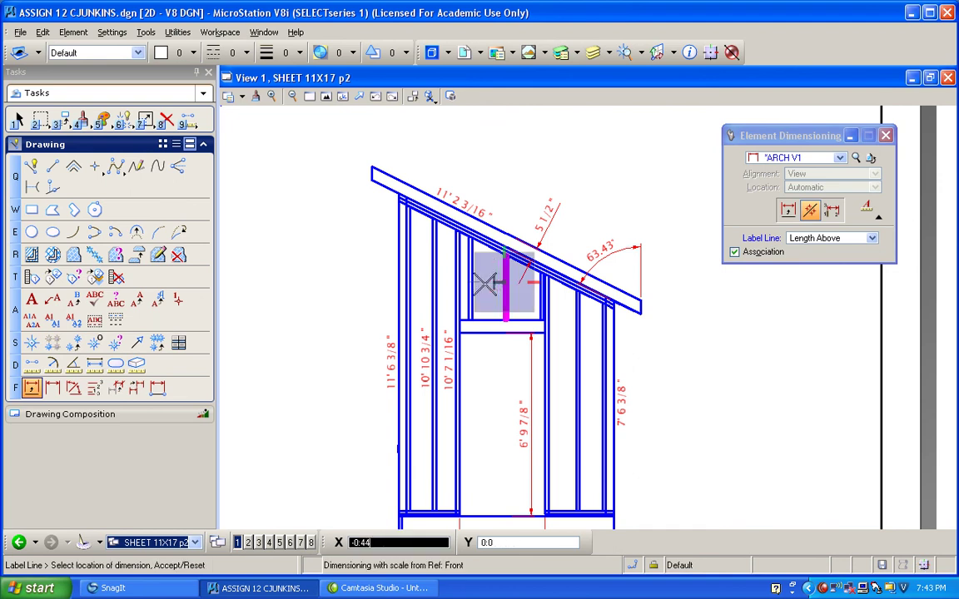
{"action": "left_click", "coordinate": [498, 285]}
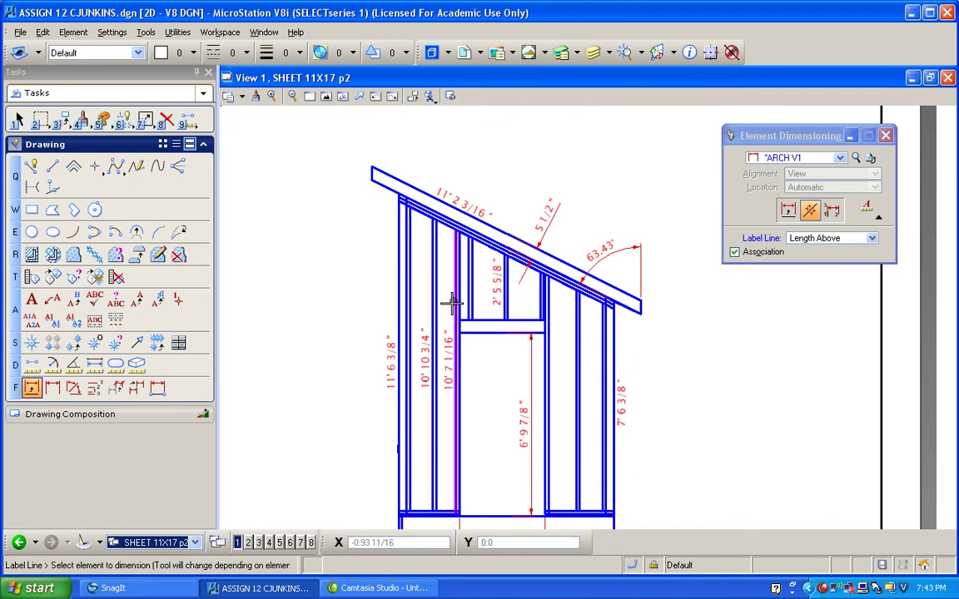
{"action": "left_click", "coordinate": [529, 299]}
{"action": "left_click", "coordinate": [526, 296]}
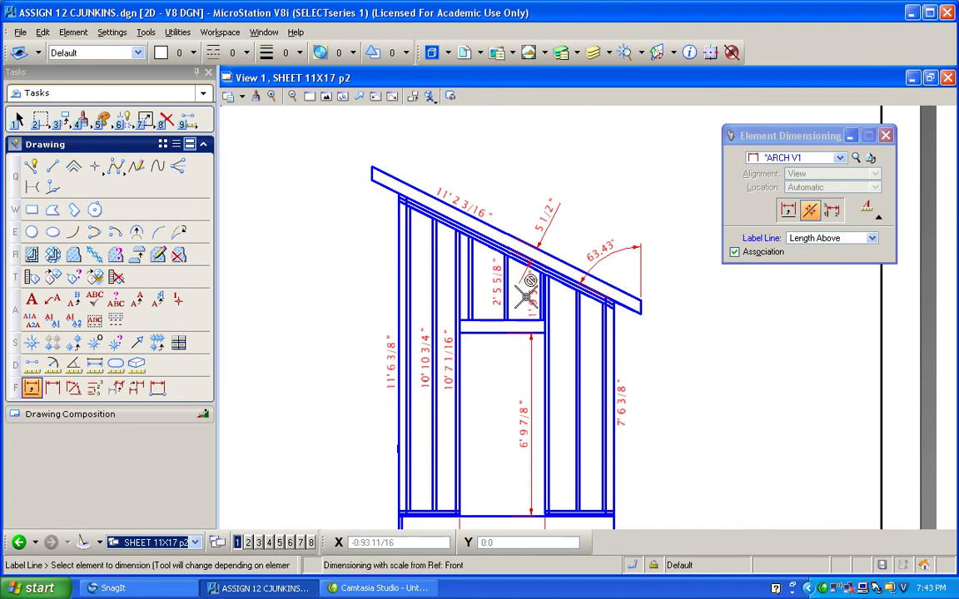
{"action": "left_click", "coordinate": [573, 366]}
{"action": "left_click", "coordinate": [564, 375]}
{"action": "left_click", "coordinate": [592, 391]}
{"action": "left_click", "coordinate": [592, 390]}
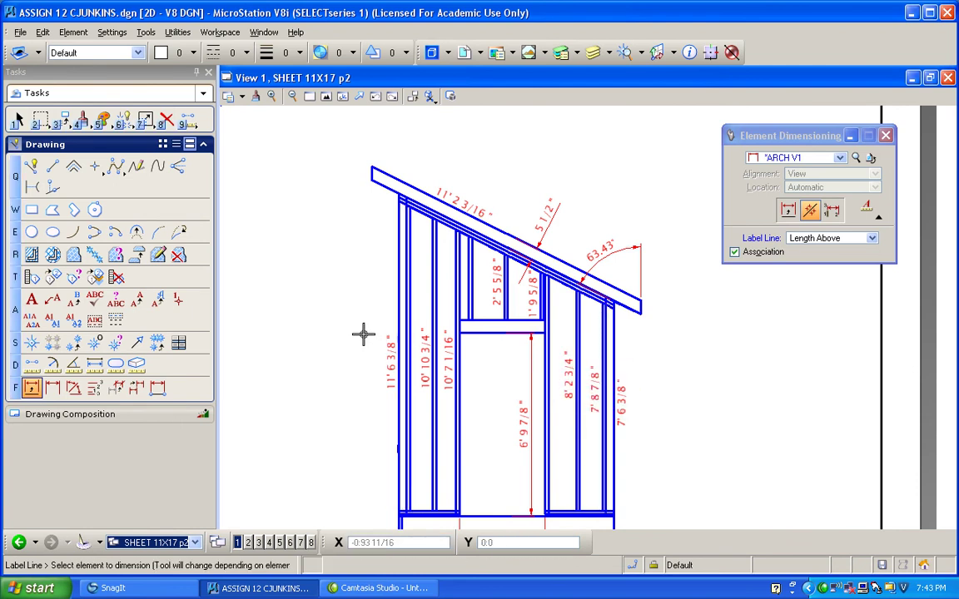
{"action": "scroll", "coordinate": [363, 334], "scroll_direction": "down", "scroll_amount": 2}
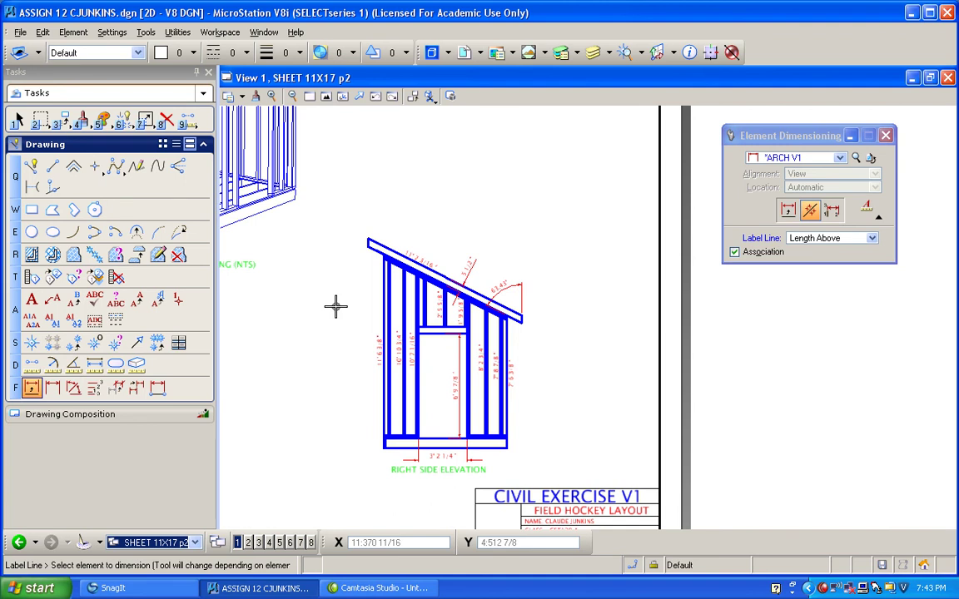
{"action": "scroll", "coordinate": [356, 341], "scroll_direction": "down", "scroll_amount": 4}
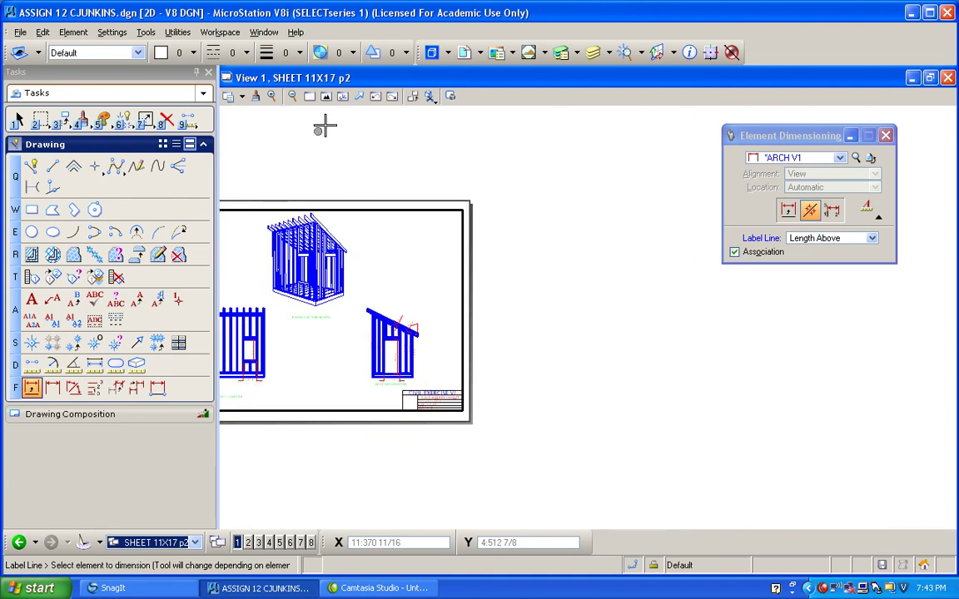
Dimension the front elevation from the leftmost to the rightmost post top as 12' 0" with Dimension Size
{"action": "left_click", "coordinate": [325, 96]}
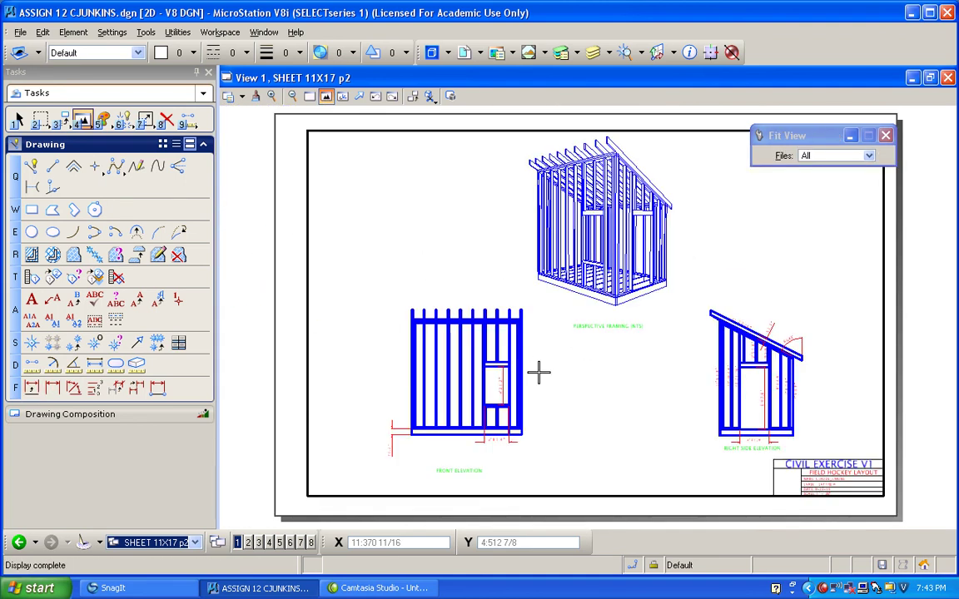
{"action": "scroll", "coordinate": [396, 281], "scroll_direction": "up", "scroll_amount": 3}
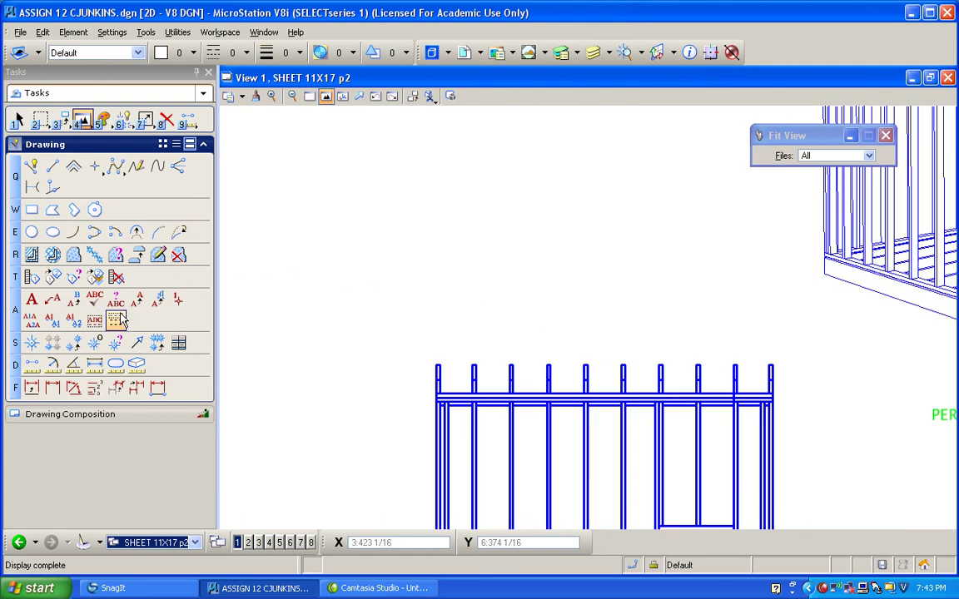
{"action": "left_click", "coordinate": [53, 388]}
{"action": "left_click", "coordinate": [436, 366]}
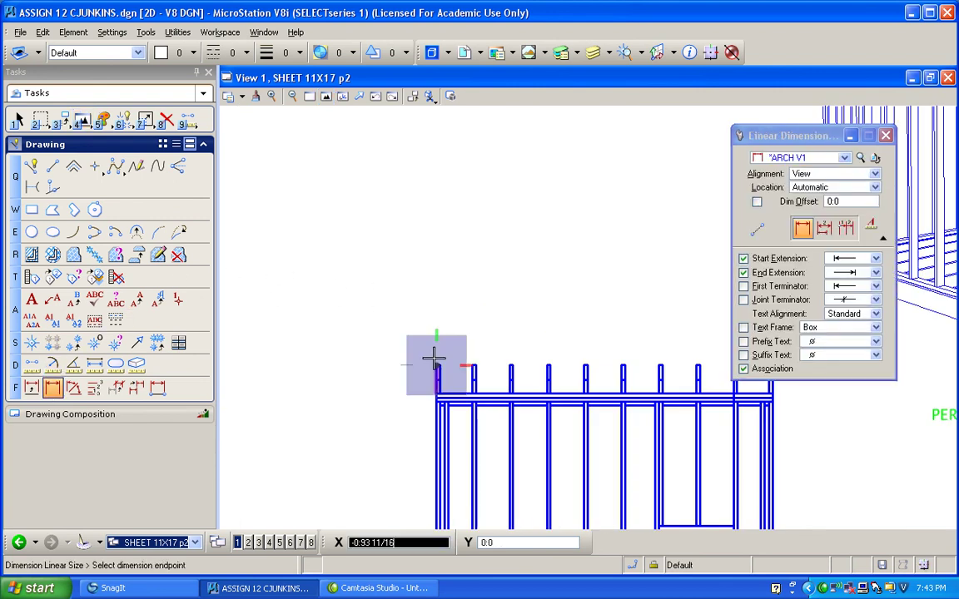
{"action": "left_click_drag", "start_coordinate": [758, 136], "coordinate": [937, 181]}
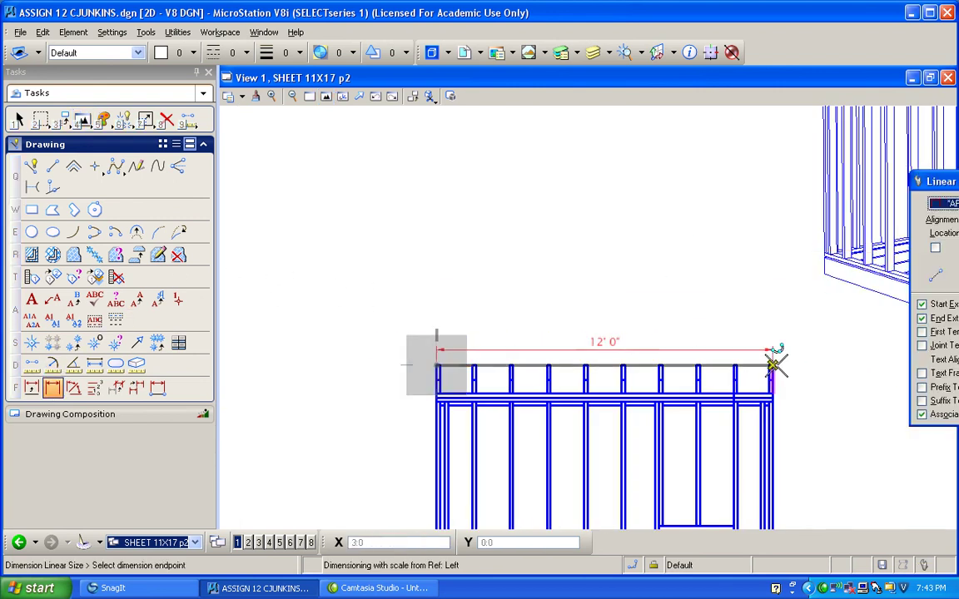
{"action": "left_click", "coordinate": [773, 366]}
{"action": "left_click", "coordinate": [718, 307]}
{"action": "right_click", "coordinate": [715, 293]}
{"action": "scroll", "coordinate": [634, 326], "scroll_direction": "down", "scroll_amount": 5}
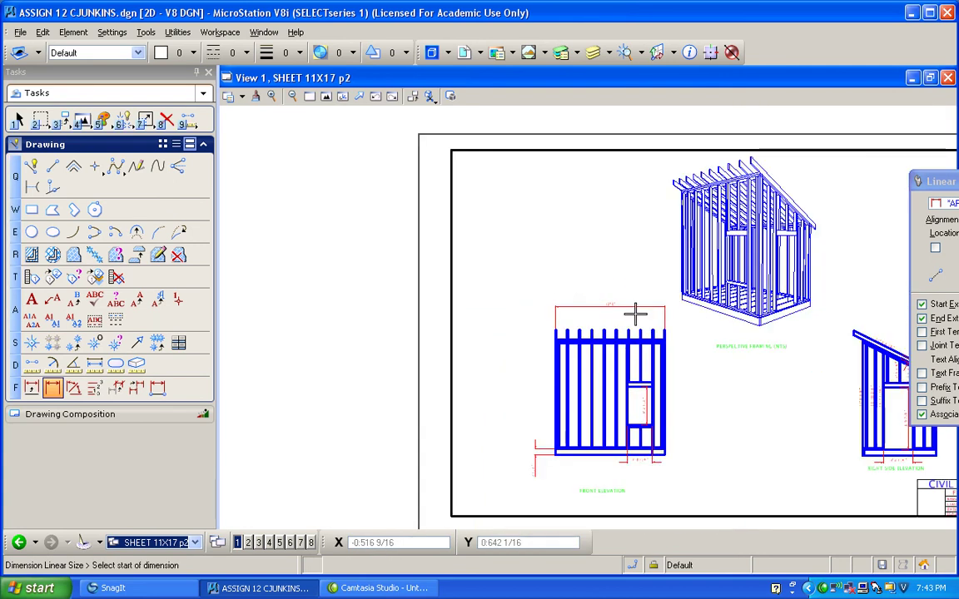
Dimension the right side elevation base from bottom-left to bottom-right corner as 8' 0"
{"action": "mouse_move", "coordinate": [568, 353]}
{"action": "left_mouse_down", "text": "shift"}
{"action": "mouse_move", "coordinate": [749, 402]}
{"action": "mouse_move", "coordinate": [685, 391]}
{"action": "left_mouse_up", "text": "shift"}
{"action": "scroll", "coordinate": [510, 337], "scroll_direction": "up", "scroll_amount": 3}
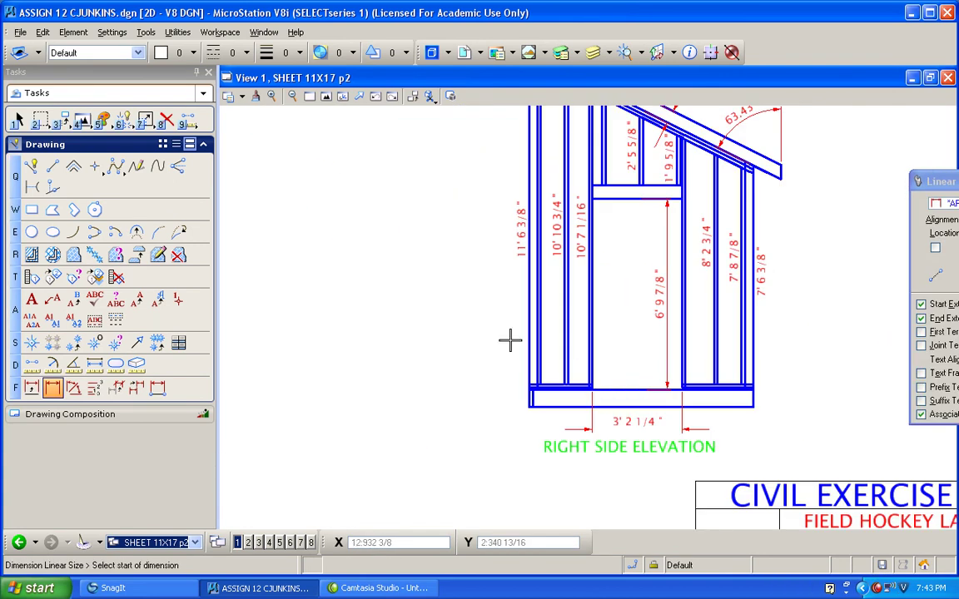
{"action": "scroll", "coordinate": [514, 256], "scroll_direction": "down", "scroll_amount": 3}
{"action": "scroll", "coordinate": [520, 166], "scroll_direction": "up", "scroll_amount": 3}
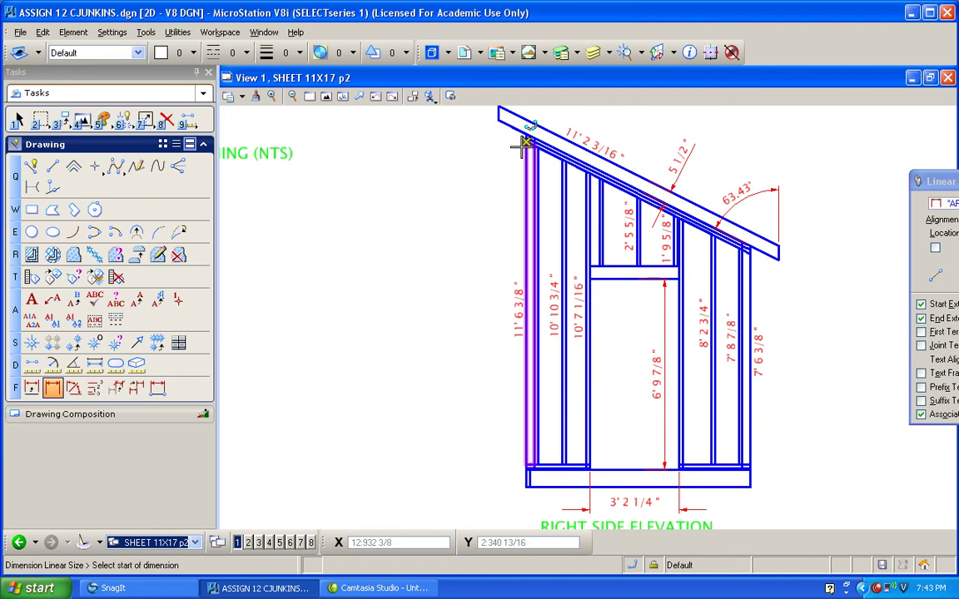
{"action": "left_click", "coordinate": [523, 484]}
{"action": "left_click", "coordinate": [750, 482]}
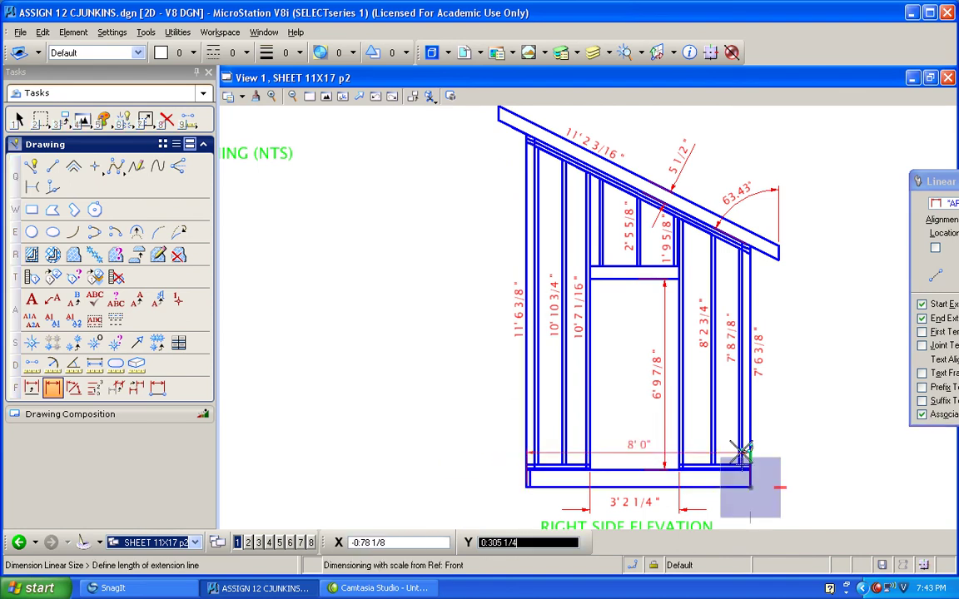
{"action": "scroll", "coordinate": [739, 458], "scroll_direction": "down", "scroll_amount": 3}
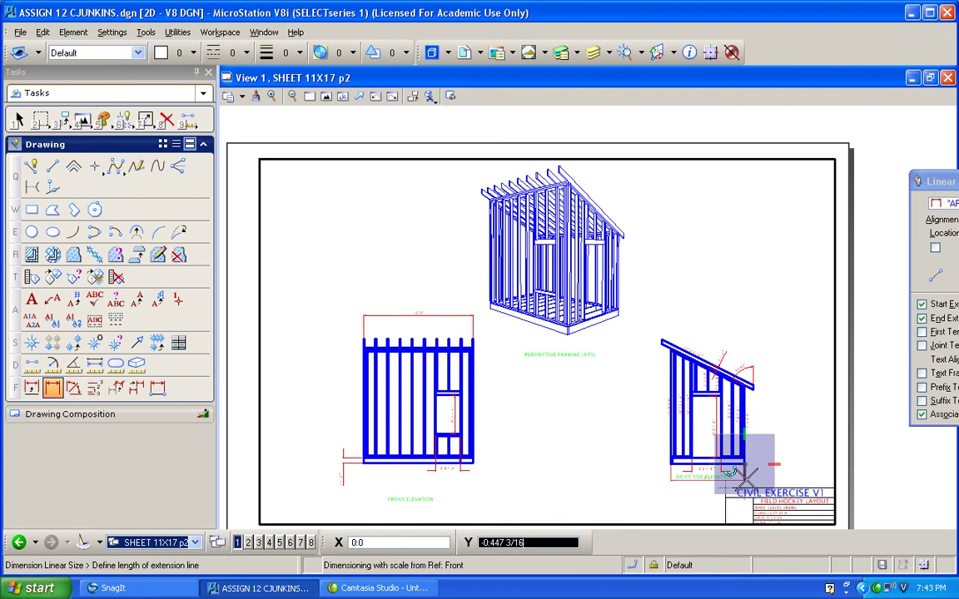
{"action": "left_click", "coordinate": [745, 476]}
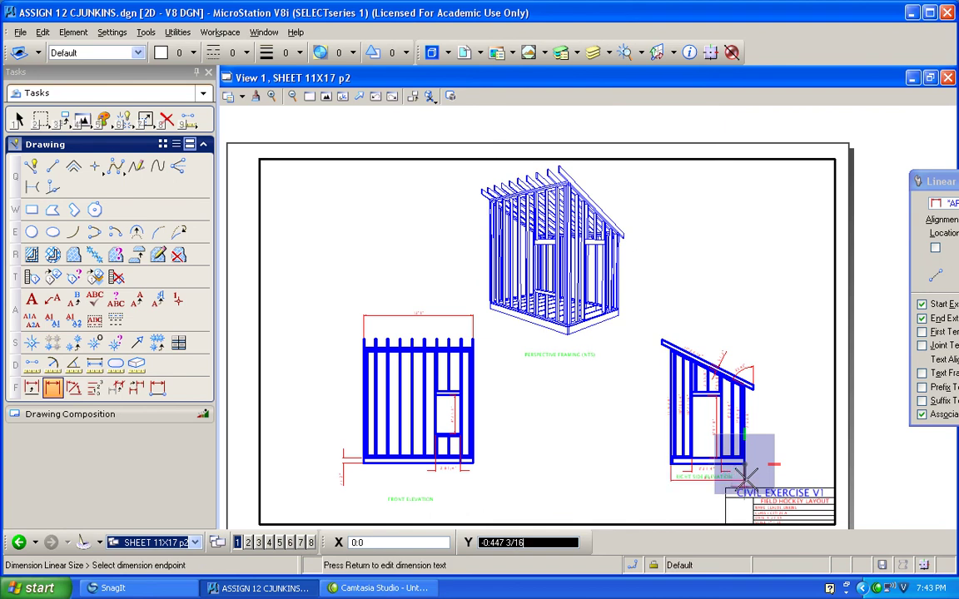
{"action": "right_click", "coordinate": [743, 474]}
{"action": "scroll", "coordinate": [737, 469], "scroll_direction": "up", "scroll_amount": 4}
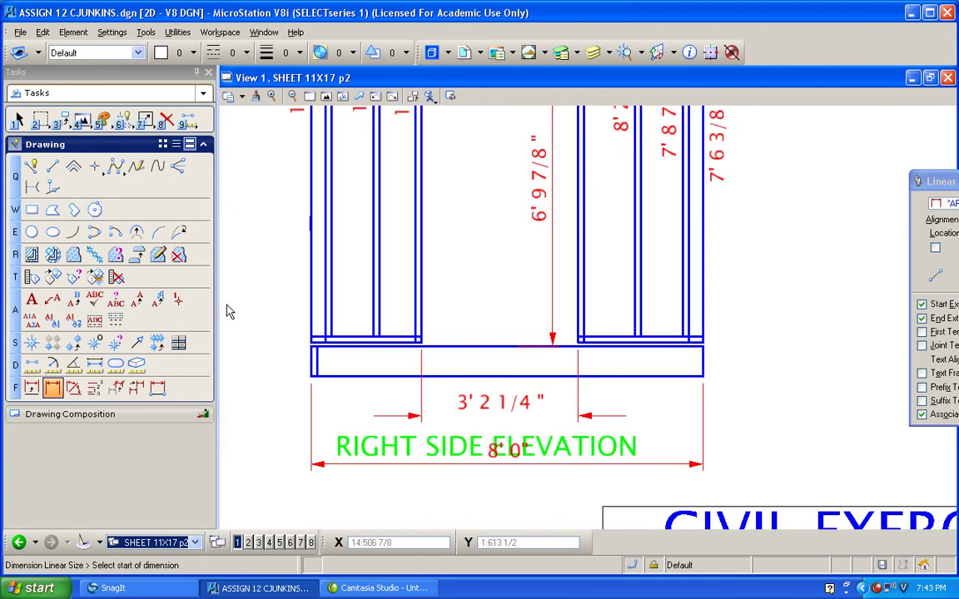
Move the RIGHT SIDE ELEVATION label below the 8' 0" dimension and zoom out to the sheet
{"action": "left_click", "coordinate": [109, 116]}
{"action": "left_click", "coordinate": [62, 119]}
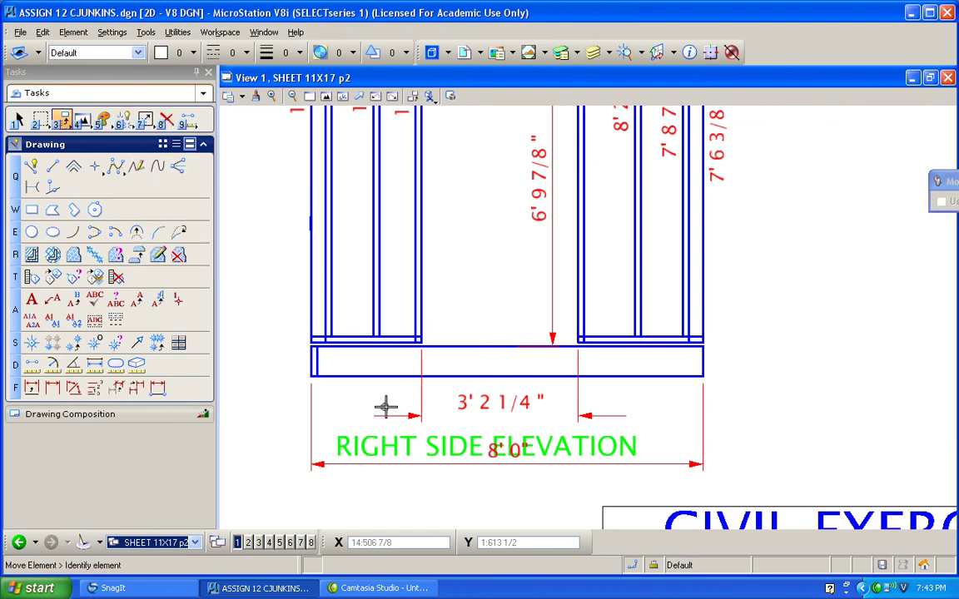
{"action": "left_click", "coordinate": [429, 443]}
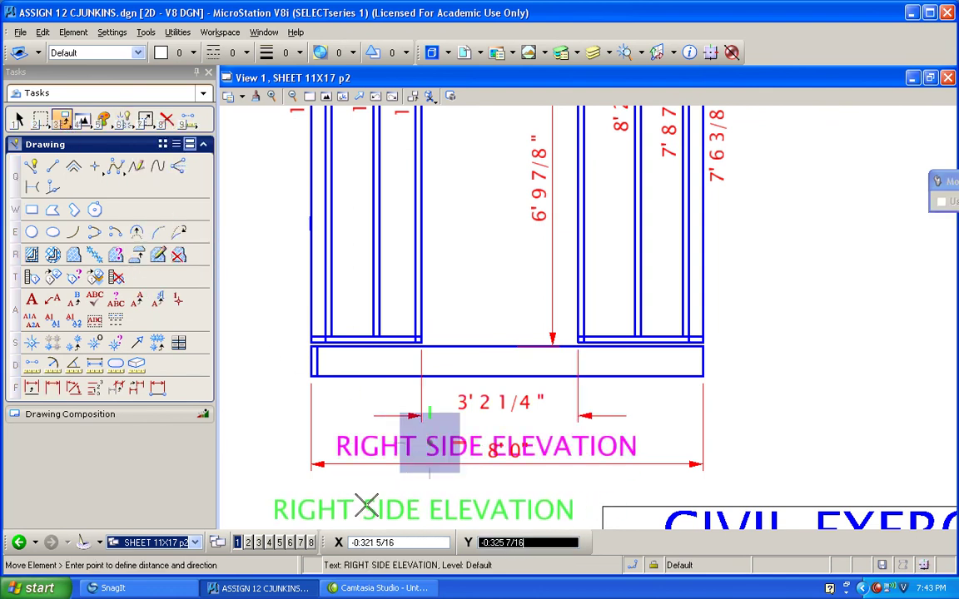
{"action": "left_click", "coordinate": [370, 507]}
{"action": "scroll", "coordinate": [708, 370], "scroll_direction": "down", "scroll_amount": 4}
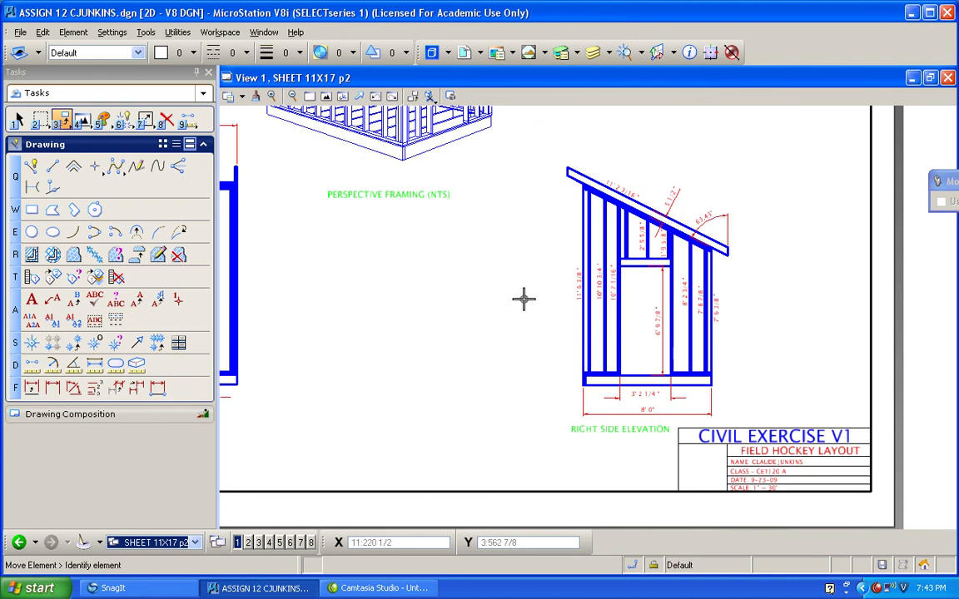
{"action": "scroll", "coordinate": [524, 299], "scroll_direction": "down", "scroll_amount": 3}
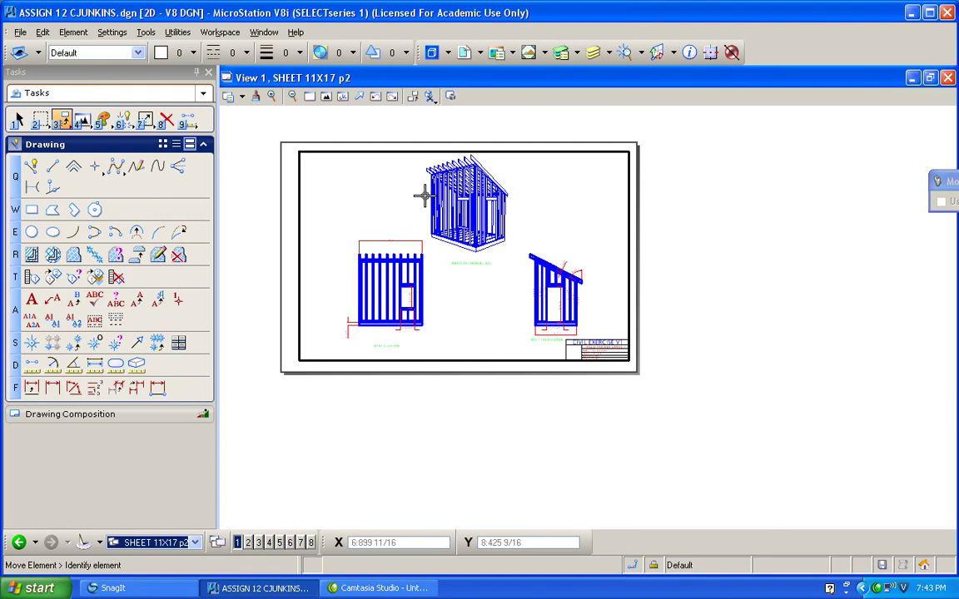
Place the note 'NOTE: ALL FRAMING TO BE 16" O.C. TYPICAL FLOOR, WALL AND ROOF' at the sheet's upper left
{"action": "left_click", "coordinate": [32, 299]}
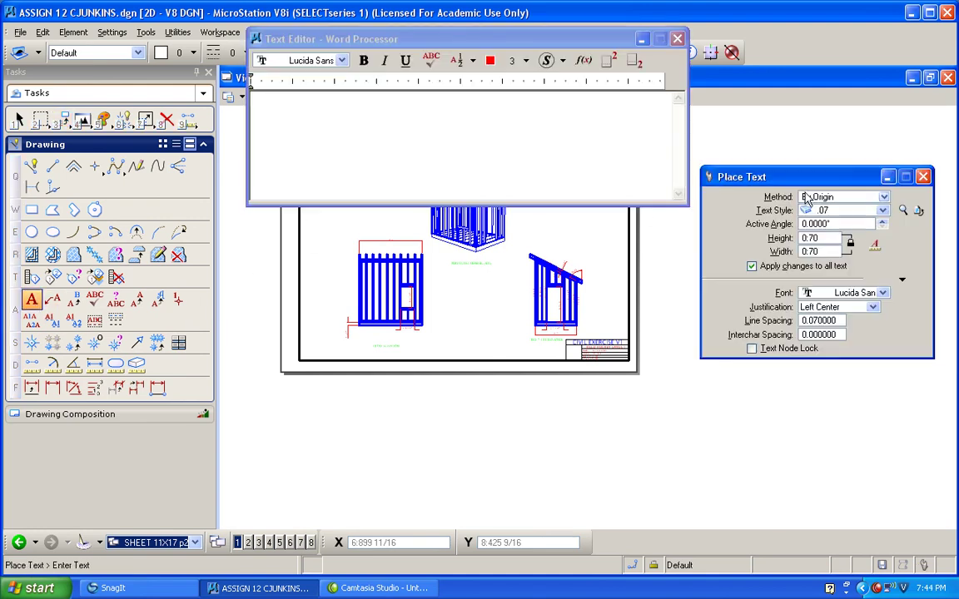
{"action": "left_click", "coordinate": [436, 105]}
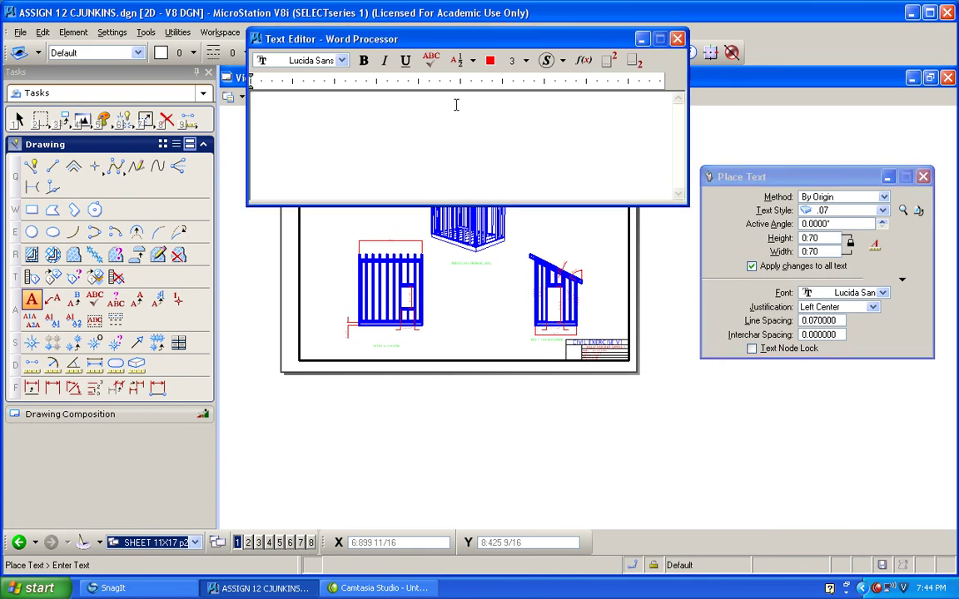
{"action": "type", "text": "NOTE"}
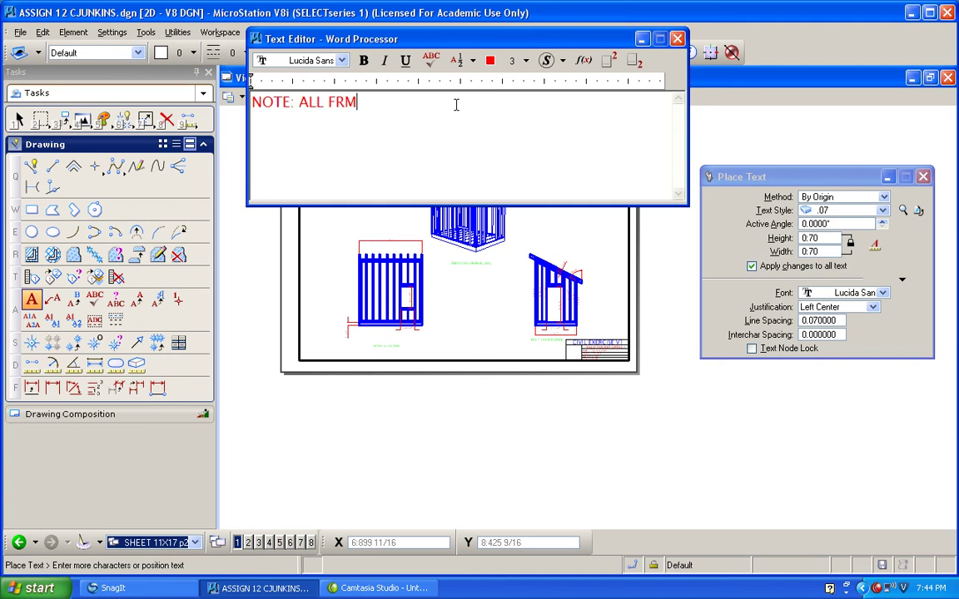
{"action": "type", "text": ": ALL FRAMING TO BE 16\""}
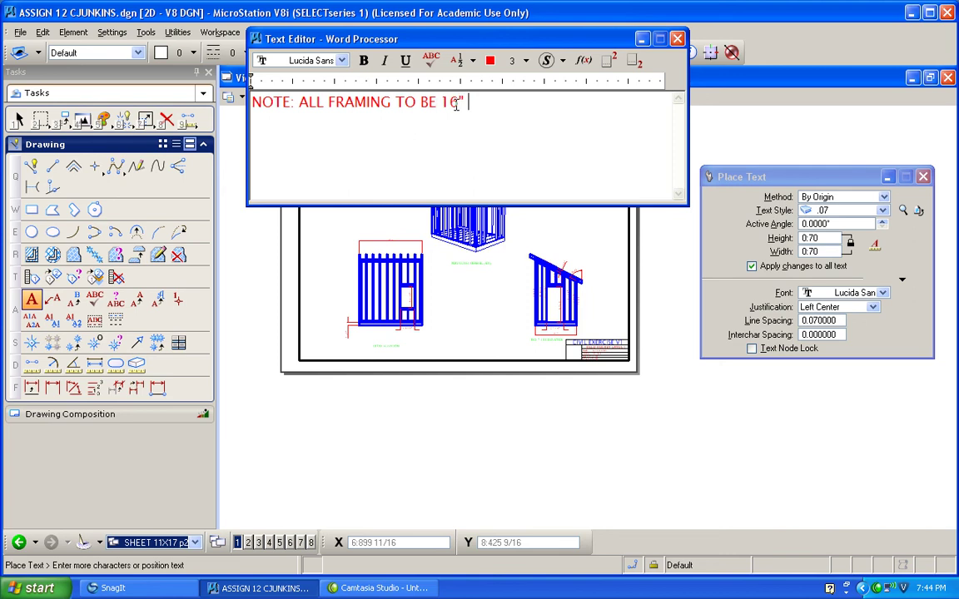
{"action": "type", "text": " O.C. TYPICAL"}
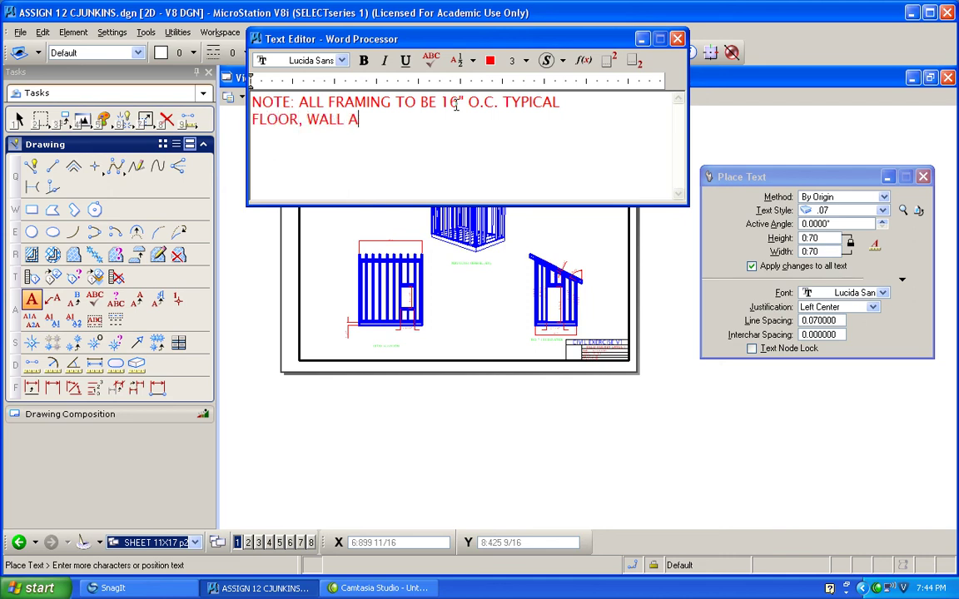
{"action": "type", "text": "ROOF"}
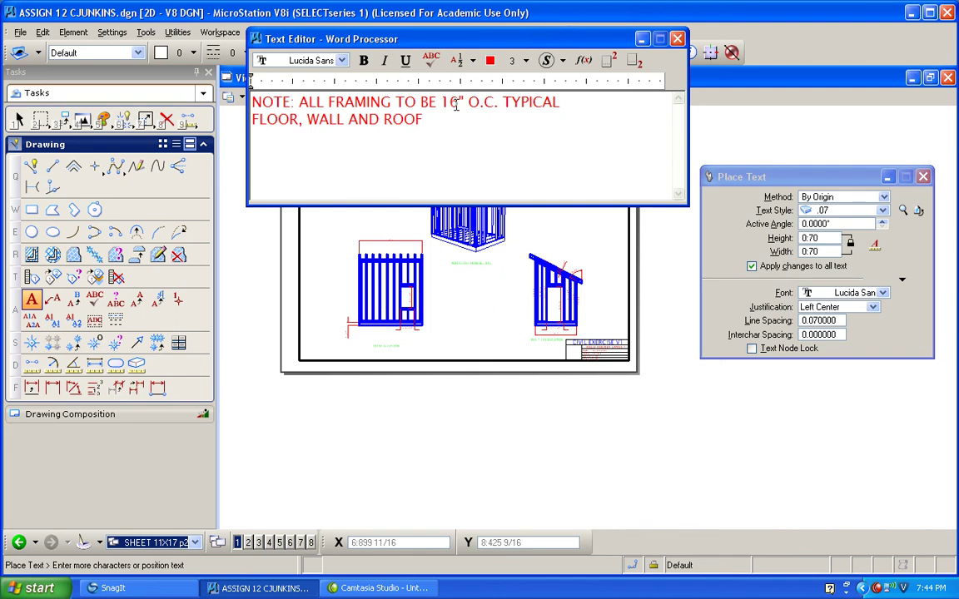
{"action": "left_click_drag", "start_coordinate": [535, 42], "coordinate": [885, 76]}
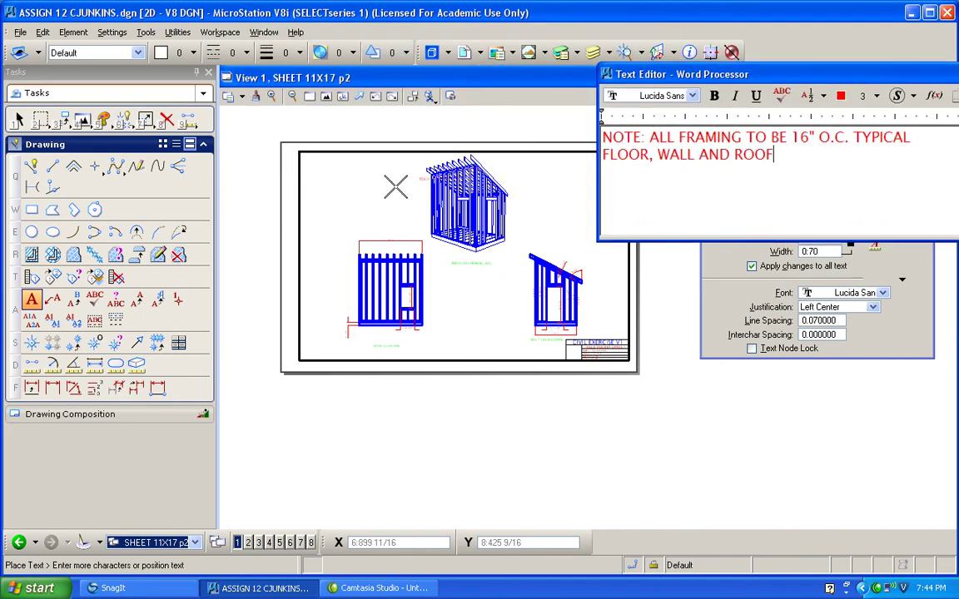
{"action": "left_click", "coordinate": [336, 196]}
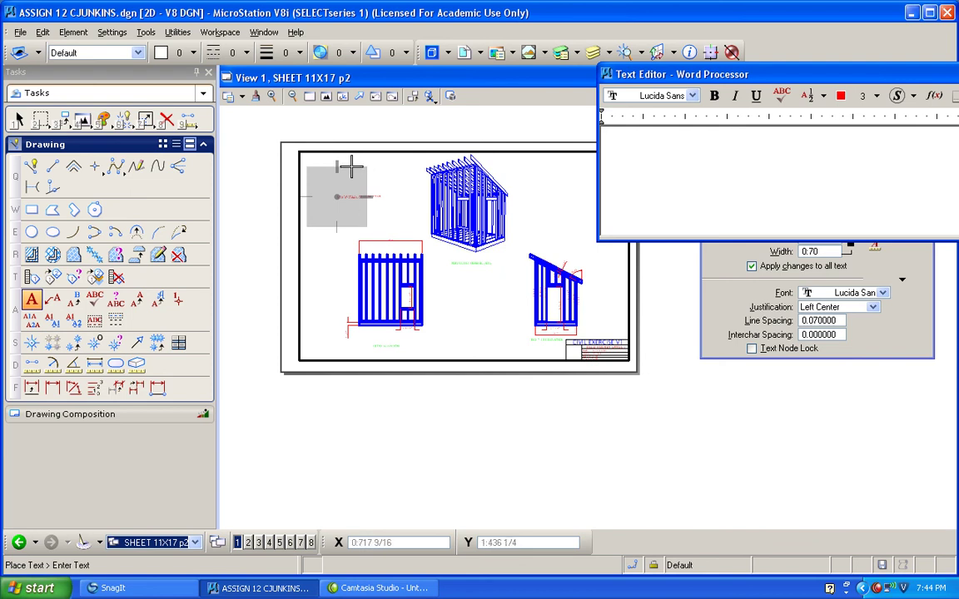
{"action": "left_click", "coordinate": [292, 96]}
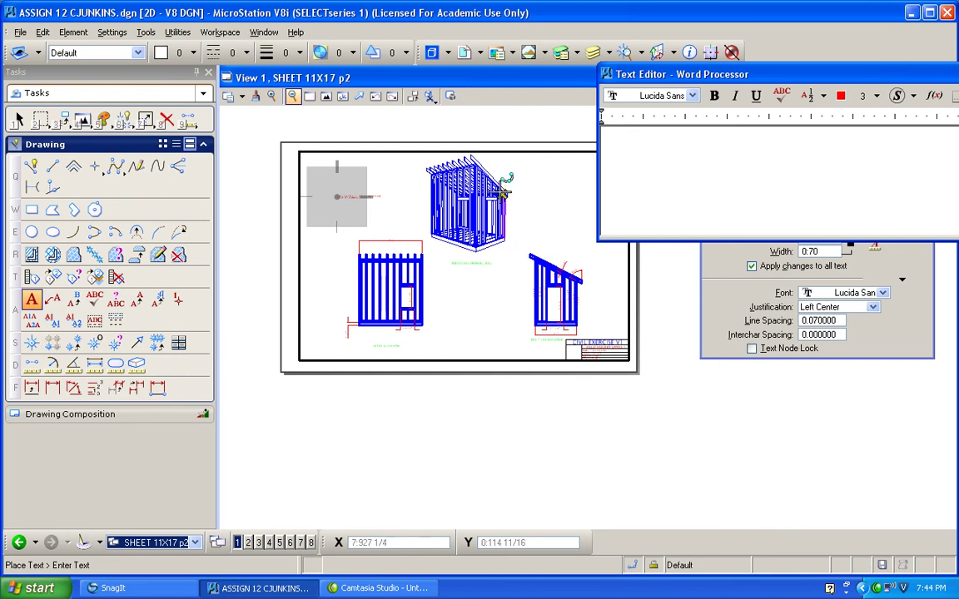
Open Print and load the pdfmyprinter.pltcfg driver from My Documents' UTILITIES folder
{"action": "left_click", "coordinate": [20, 32]}
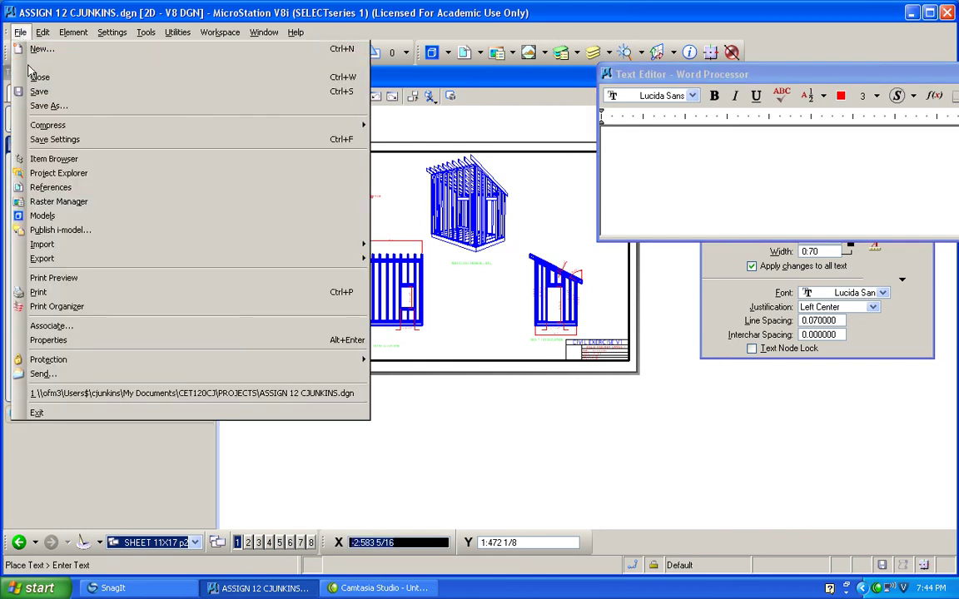
{"action": "left_click", "coordinate": [57, 294]}
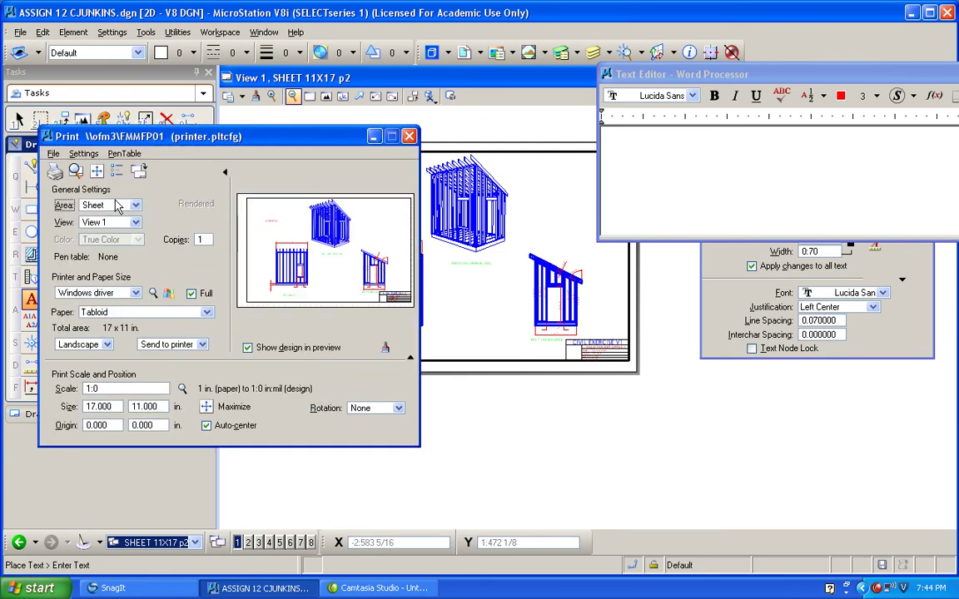
{"action": "left_click", "coordinate": [53, 154]}
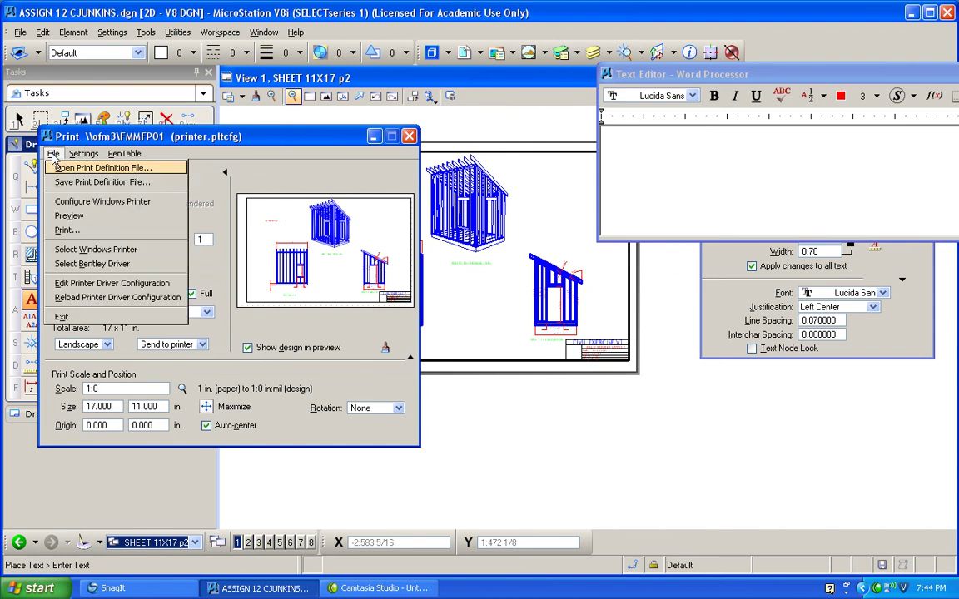
{"action": "left_click", "coordinate": [96, 248]}
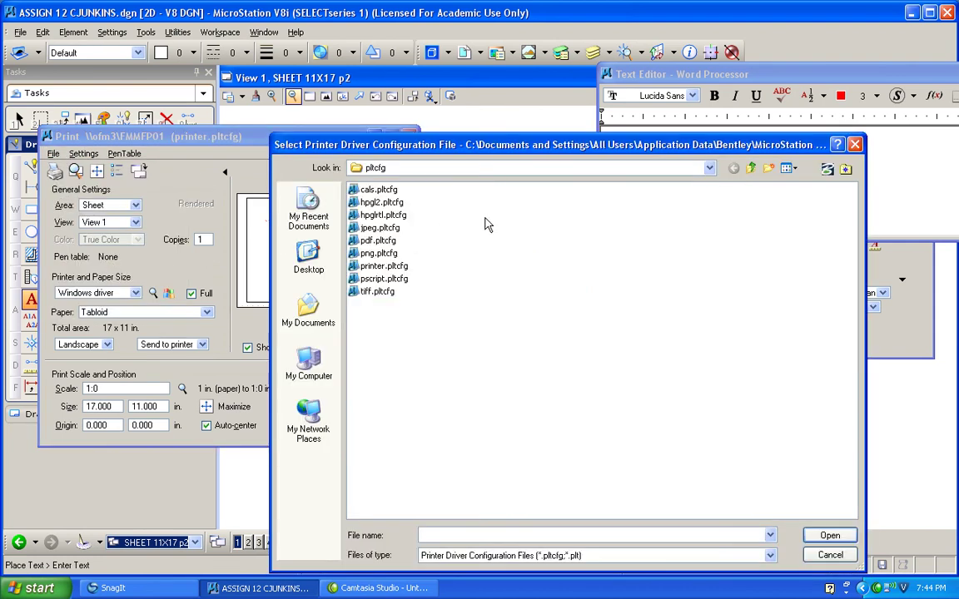
{"action": "left_click", "coordinate": [710, 169]}
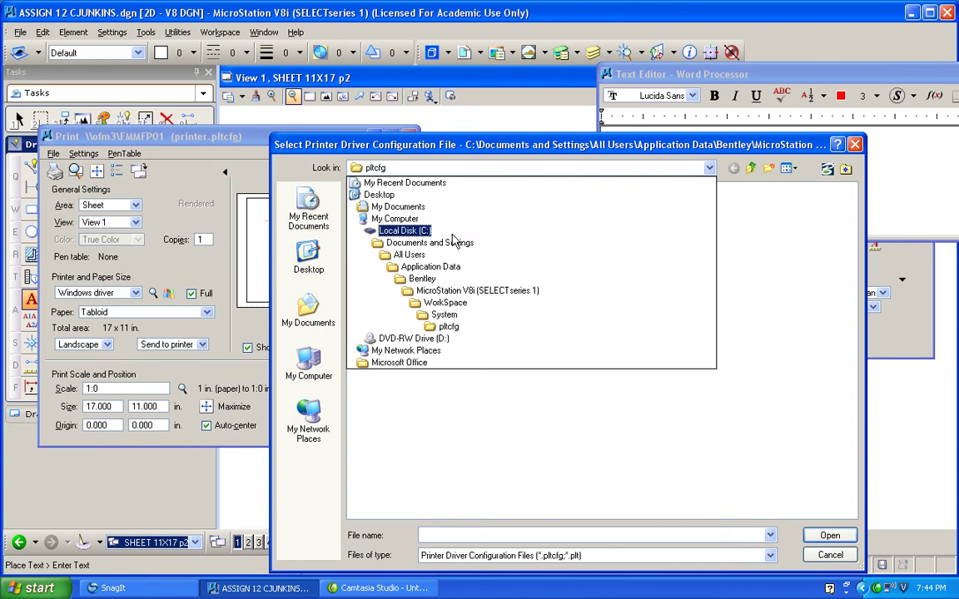
{"action": "left_click", "coordinate": [399, 207]}
{"action": "double_click", "coordinate": [380, 253]}
{"action": "double_click", "coordinate": [376, 242]}
{"action": "left_click", "coordinate": [375, 205]}
{"action": "double_click", "coordinate": [373, 204]}
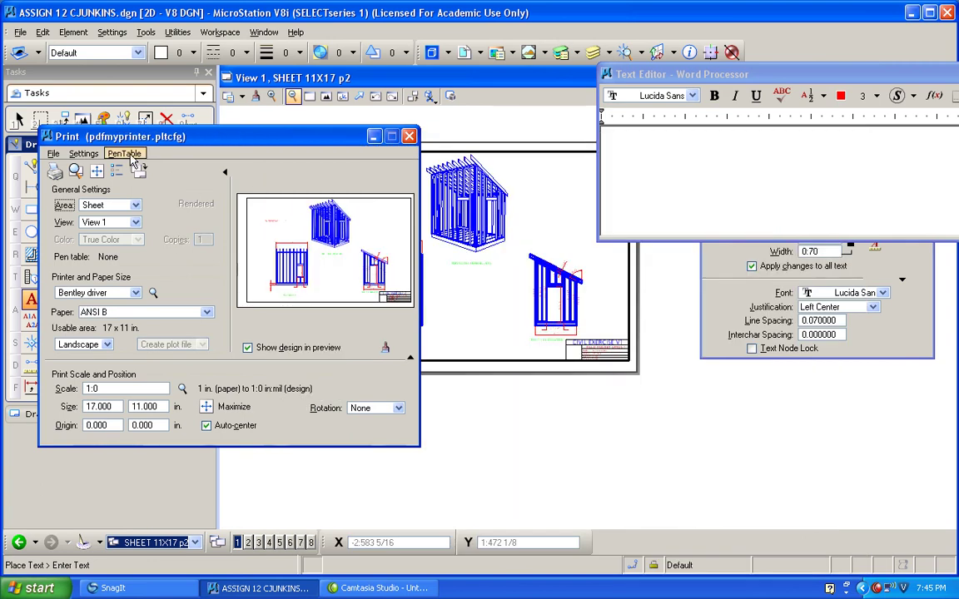
Load the mypenv2.tbl pen table for the print
{"action": "left_click", "coordinate": [125, 154]}
{"action": "left_click", "coordinate": [270, 227]}
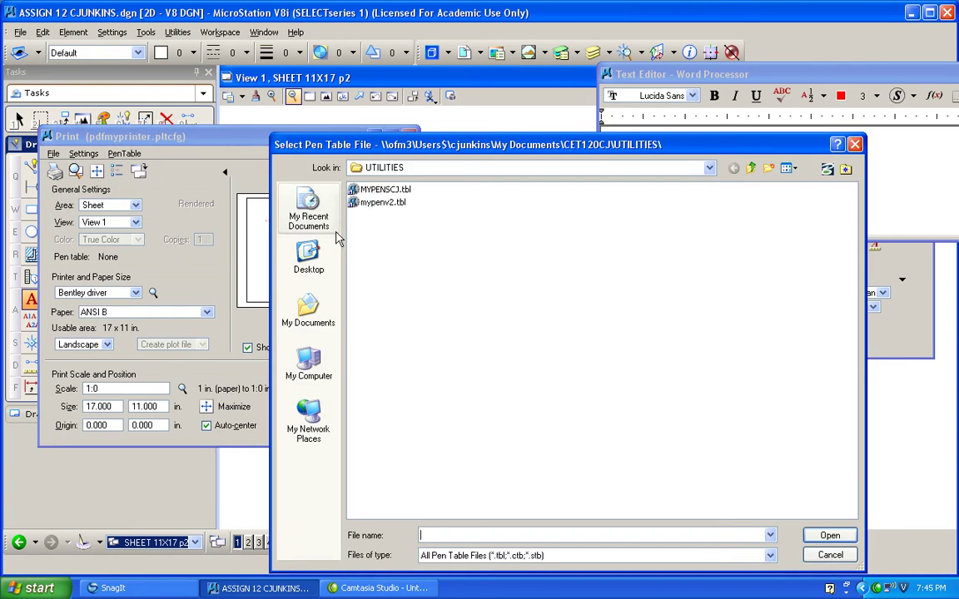
{"action": "double_click", "coordinate": [371, 204]}
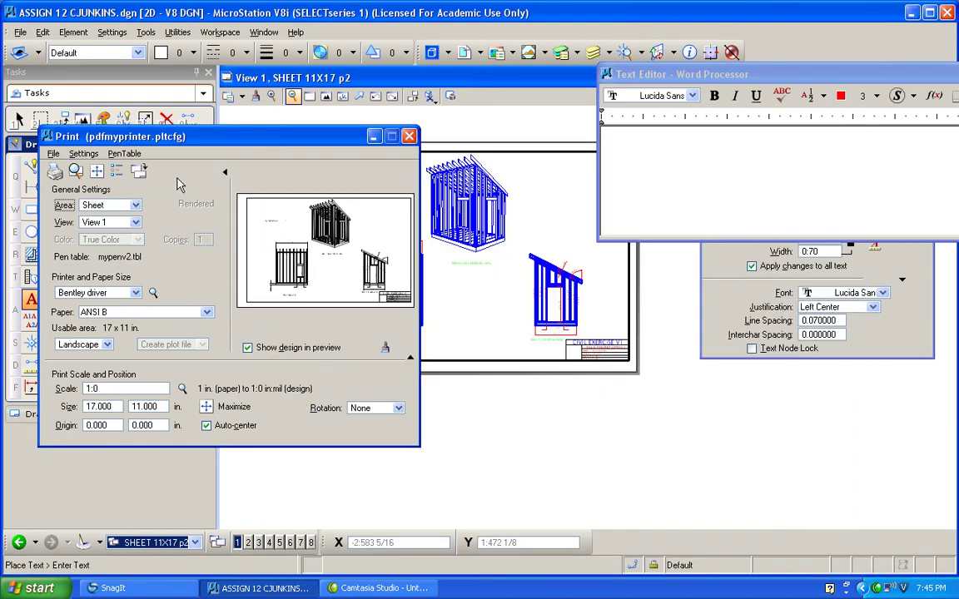
{"action": "left_click", "coordinate": [52, 154]}
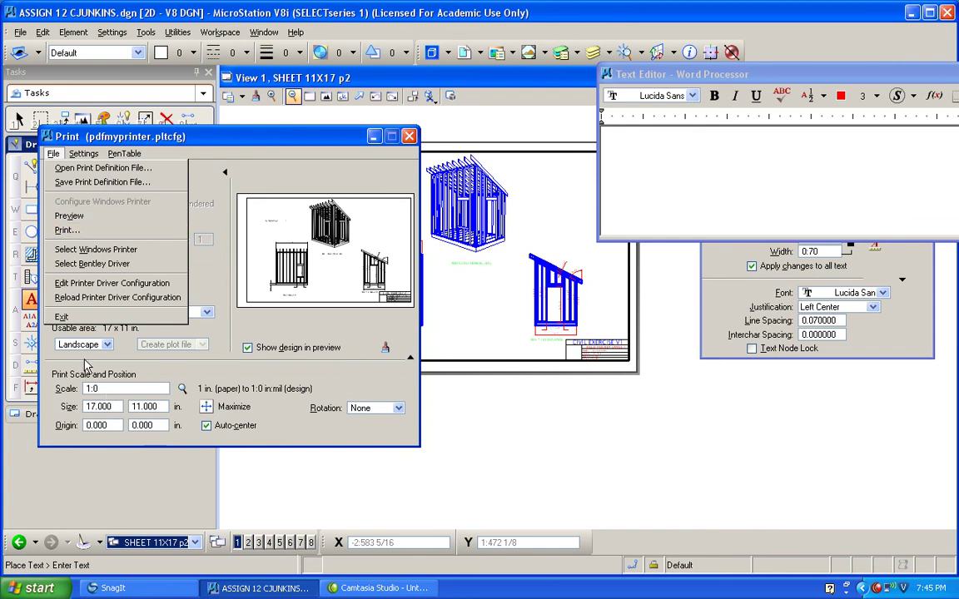
Print the sheet to a file, saving into the My Documents HOMEWORK folder
{"action": "left_click", "coordinate": [59, 233]}
{"action": "left_click_drag", "start_coordinate": [422, 143], "coordinate": [289, 90]}
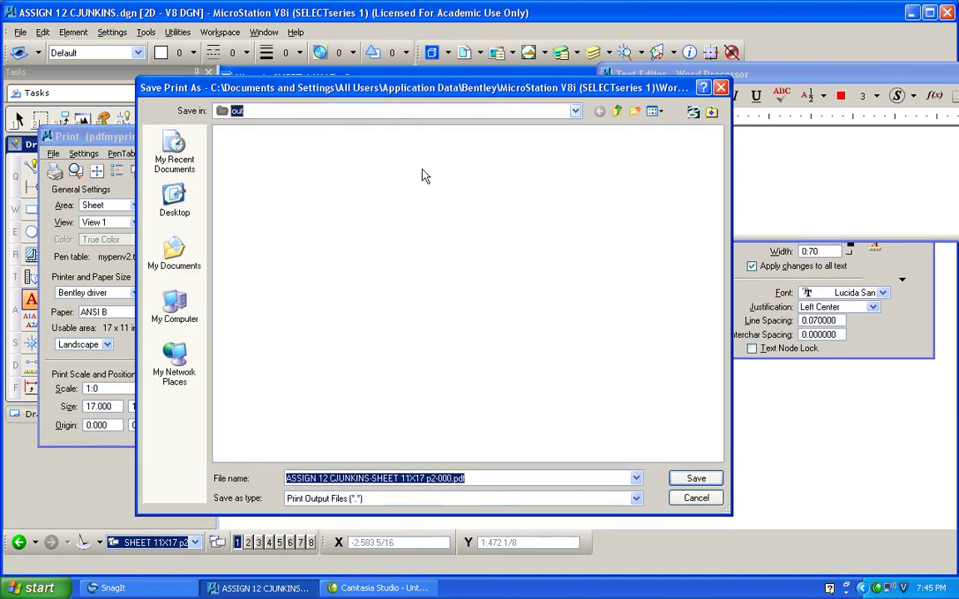
{"action": "left_click", "coordinate": [574, 114]}
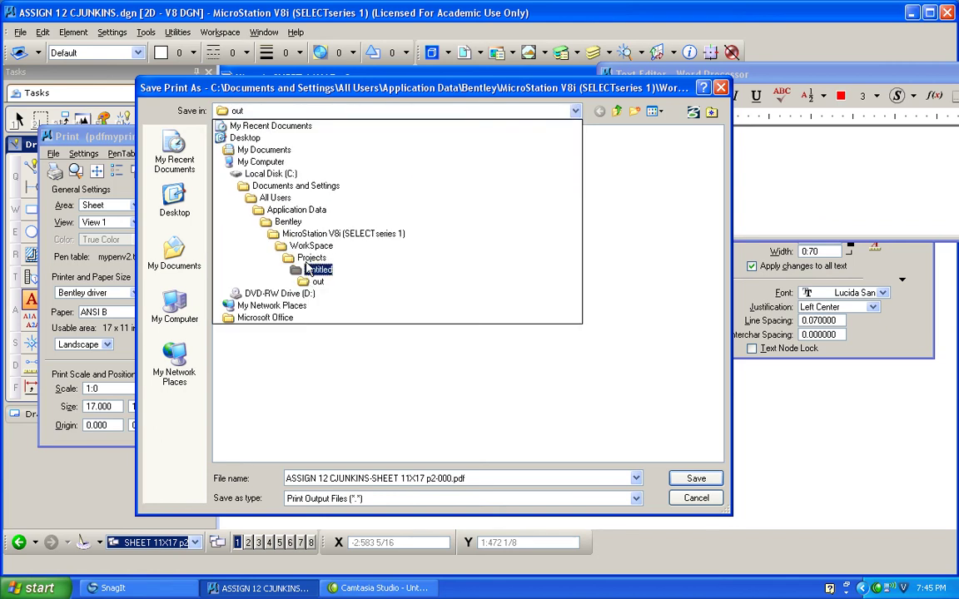
{"action": "left_click", "coordinate": [264, 150]}
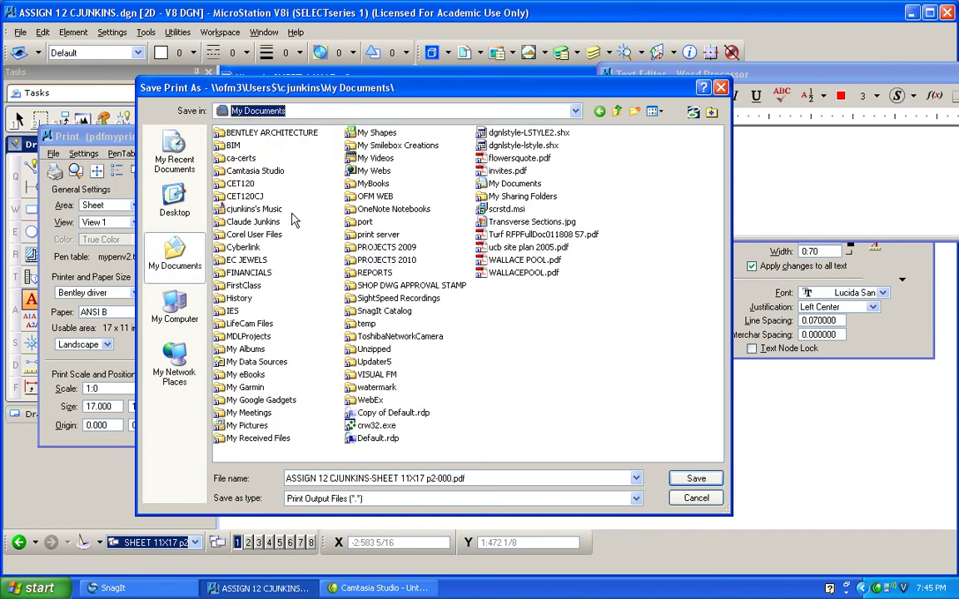
{"action": "double_click", "coordinate": [242, 196]}
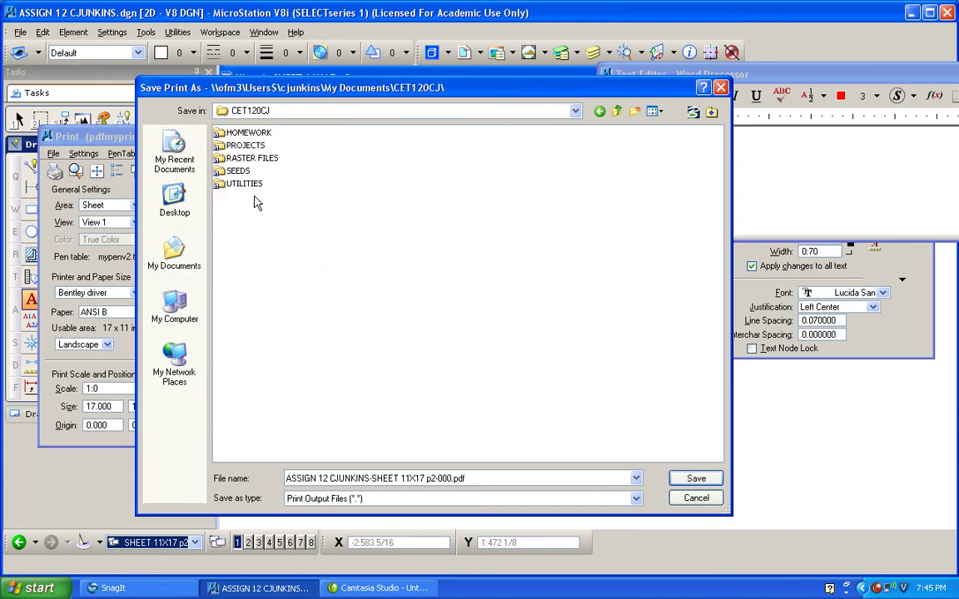
{"action": "double_click", "coordinate": [237, 133]}
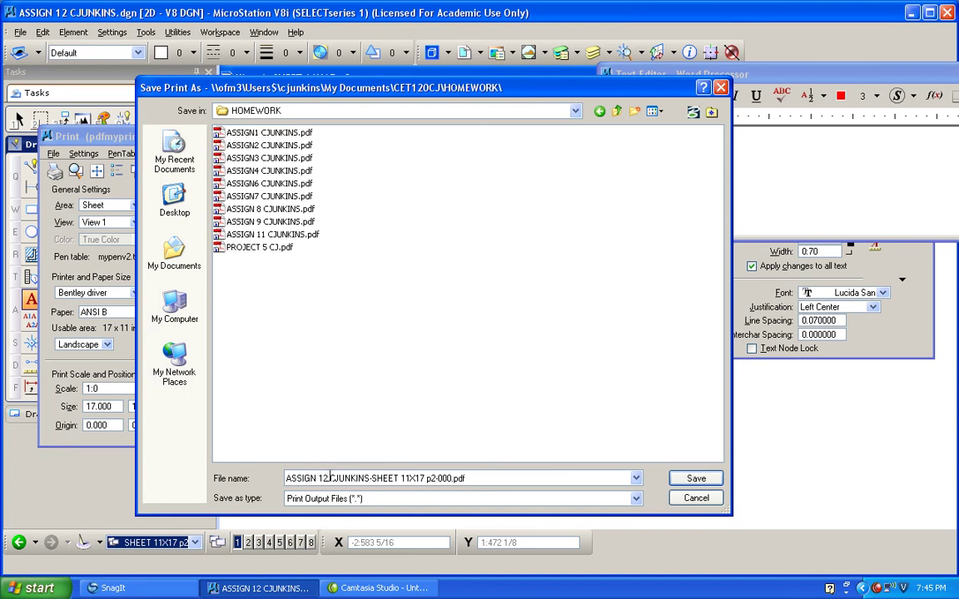
Remove the -000 suffix from the PDF file name and save it
{"action": "triple_click", "coordinate": [383, 479]}
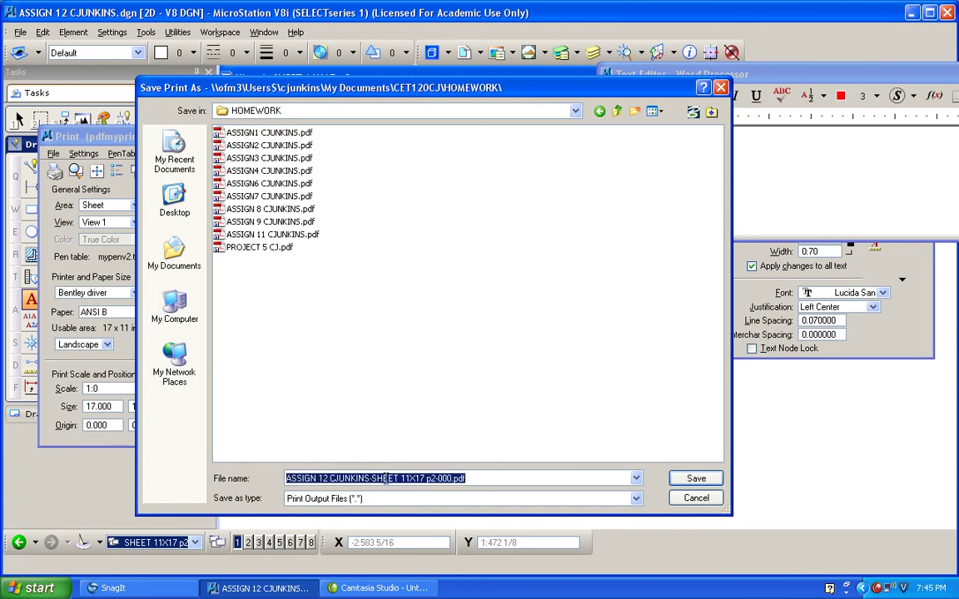
{"action": "left_click_drag", "start_coordinate": [401, 478], "coordinate": [452, 479]}
{"action": "key", "text": "BackSpace"}
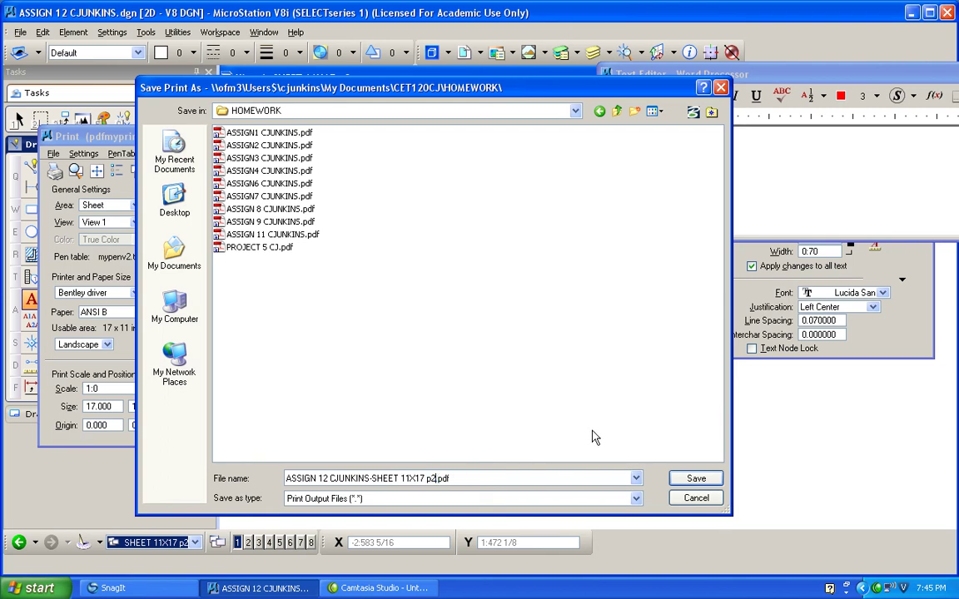
{"action": "left_click", "coordinate": [695, 480]}
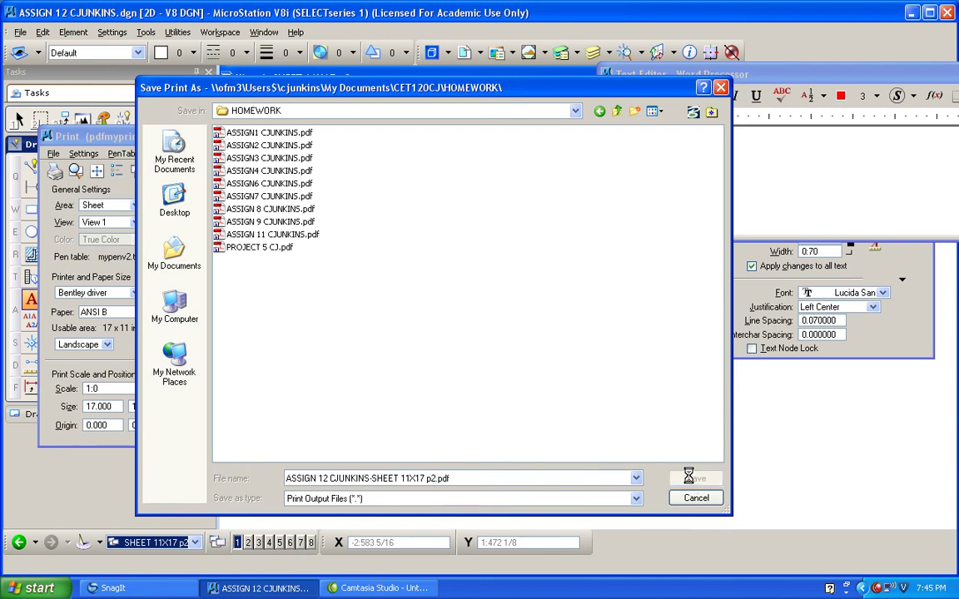
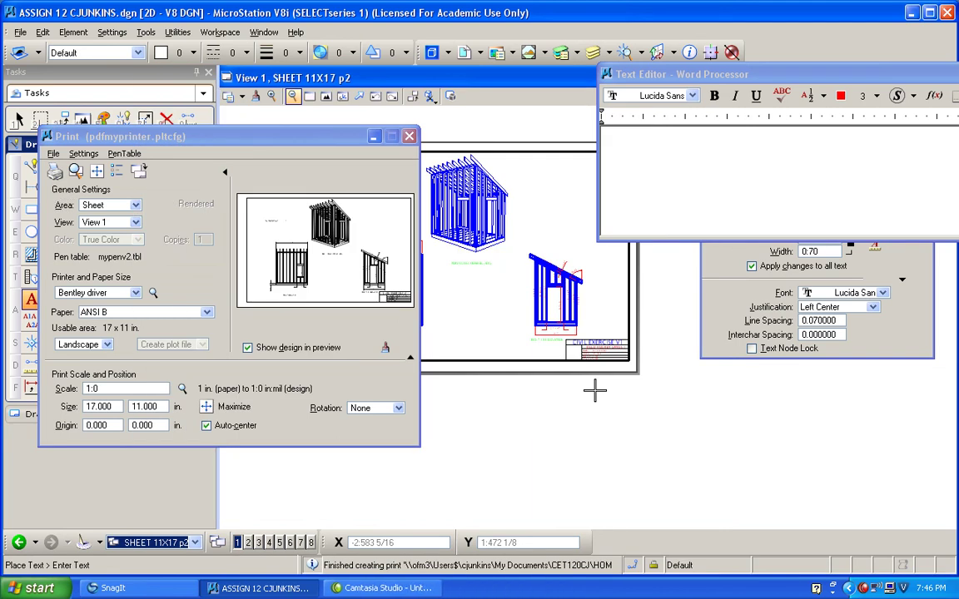
Switch the view to the SHEET 11X17 p1 sheet and start printing it to a PDF file
{"action": "left_click", "coordinate": [195, 543]}
{"action": "left_click", "coordinate": [170, 512]}
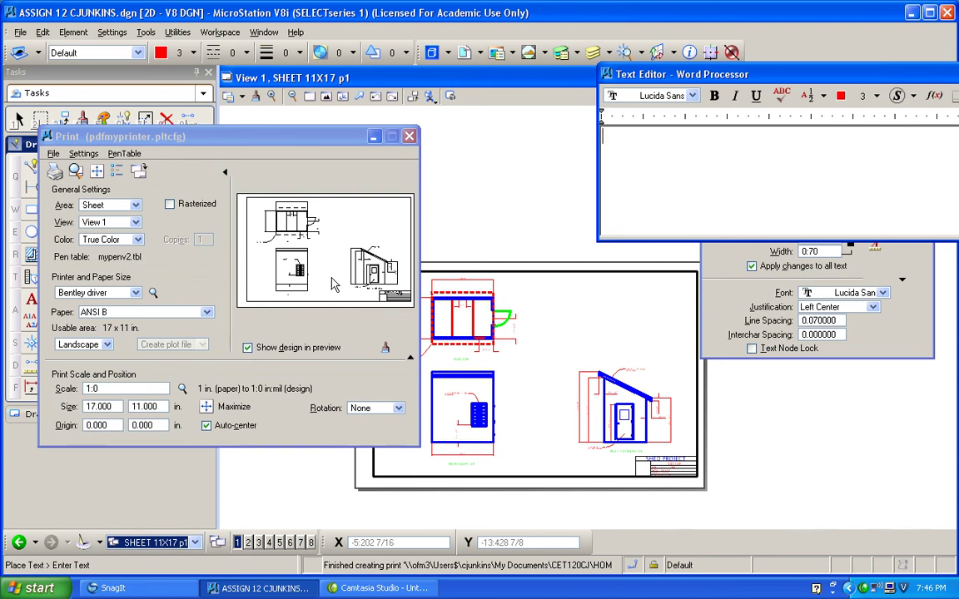
{"action": "left_click", "coordinate": [53, 154]}
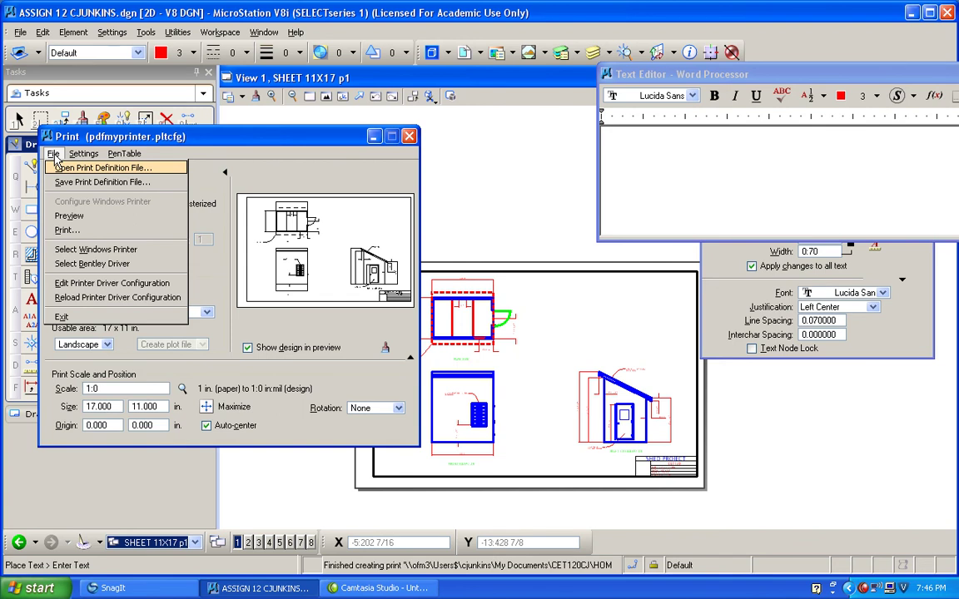
{"action": "left_click", "coordinate": [68, 229]}
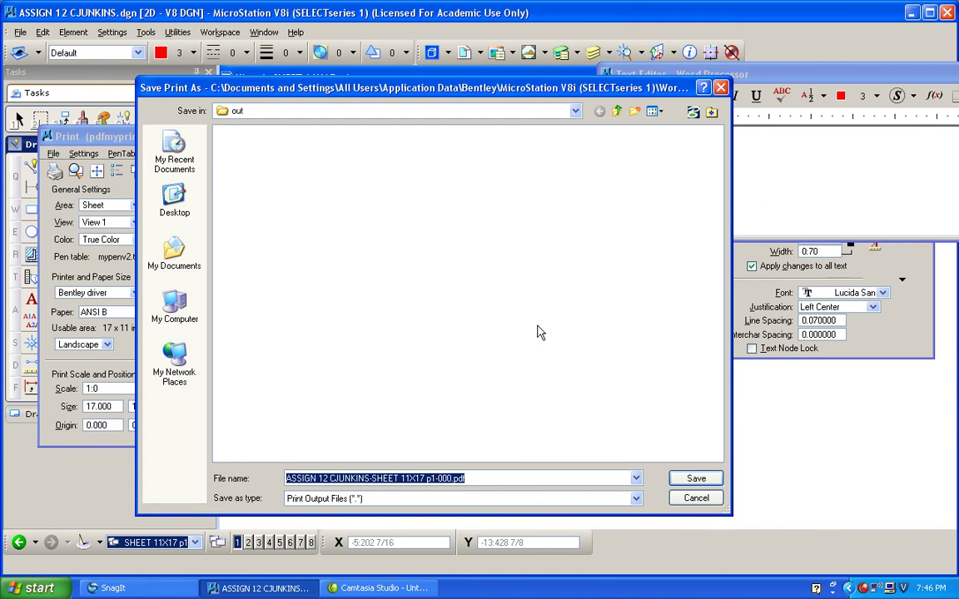
Save the PDF into My Documents\CET120CJ\HOMEWORK with the -000 suffix removed from its name
{"action": "left_click", "coordinate": [574, 111]}
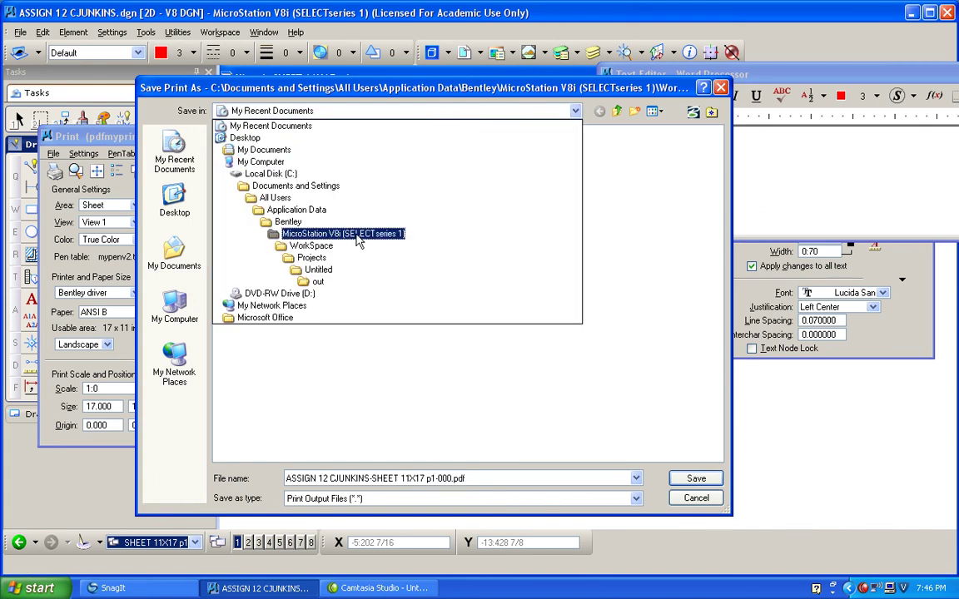
{"action": "left_click", "coordinate": [301, 151]}
{"action": "double_click", "coordinate": [245, 196]}
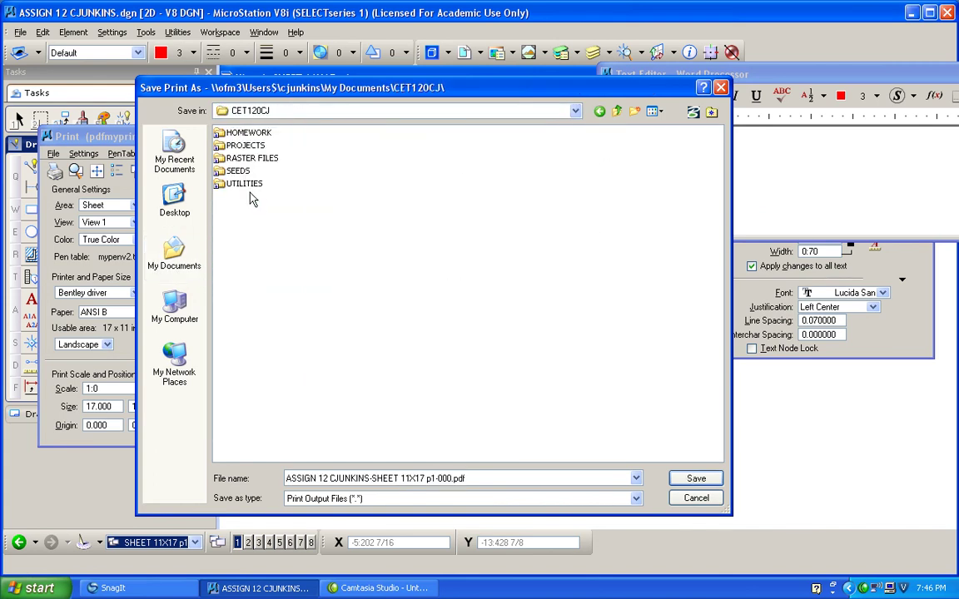
{"action": "double_click", "coordinate": [229, 133]}
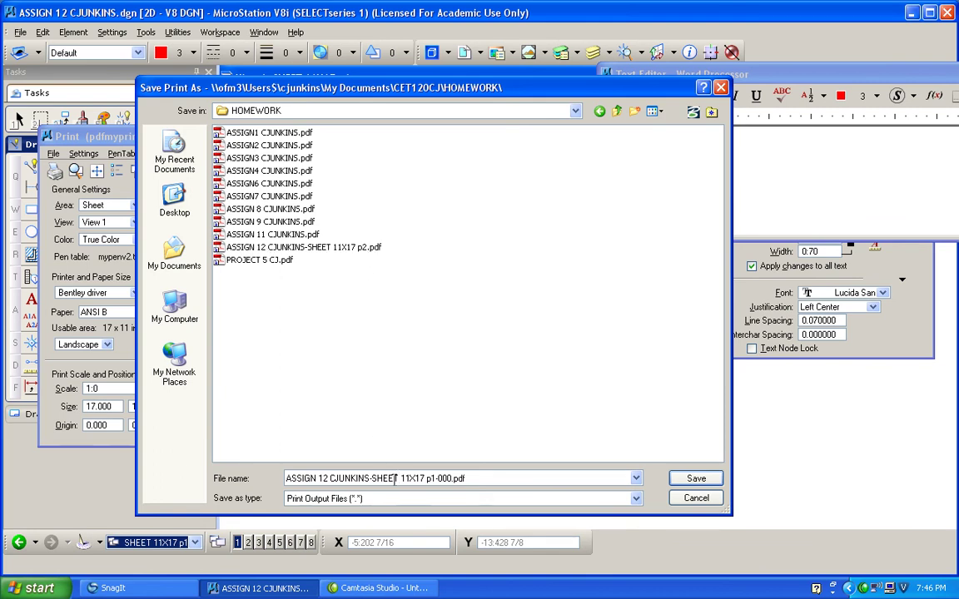
{"action": "left_click", "coordinate": [435, 479]}
{"action": "left_click_drag", "start_coordinate": [435, 478], "coordinate": [447, 478]}
{"action": "key", "text": "Delete"}
{"action": "left_click", "coordinate": [696, 478]}
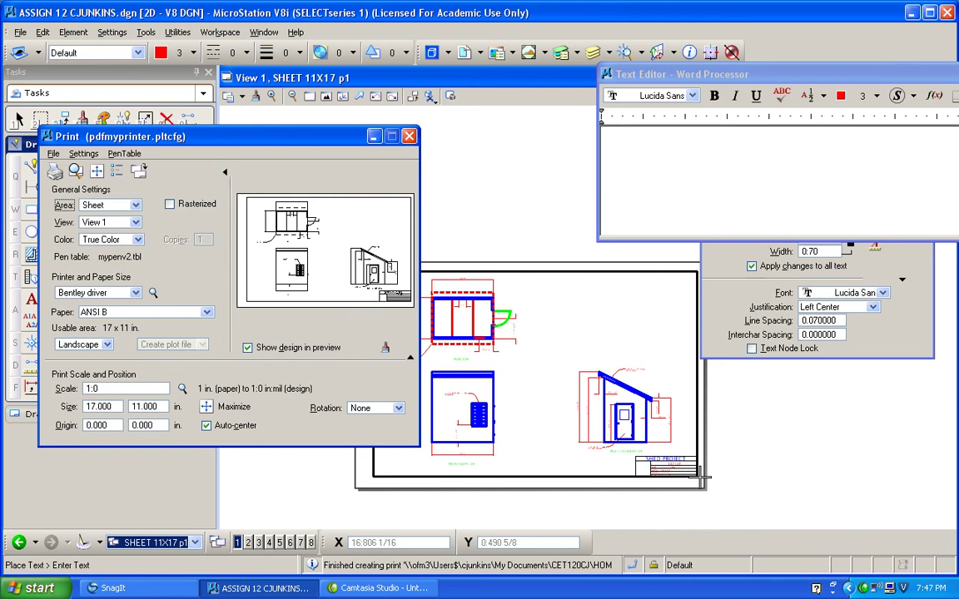
Close the Print dialog, minimize MicroStation and launch Windows Explorer from the desktop
{"action": "left_click", "coordinate": [409, 137]}
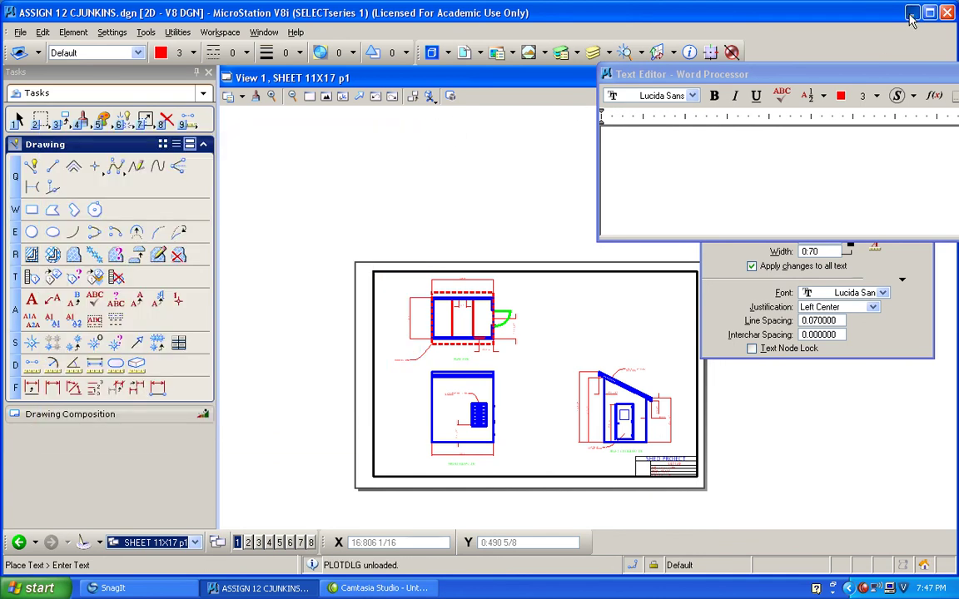
{"action": "left_click", "coordinate": [912, 15]}
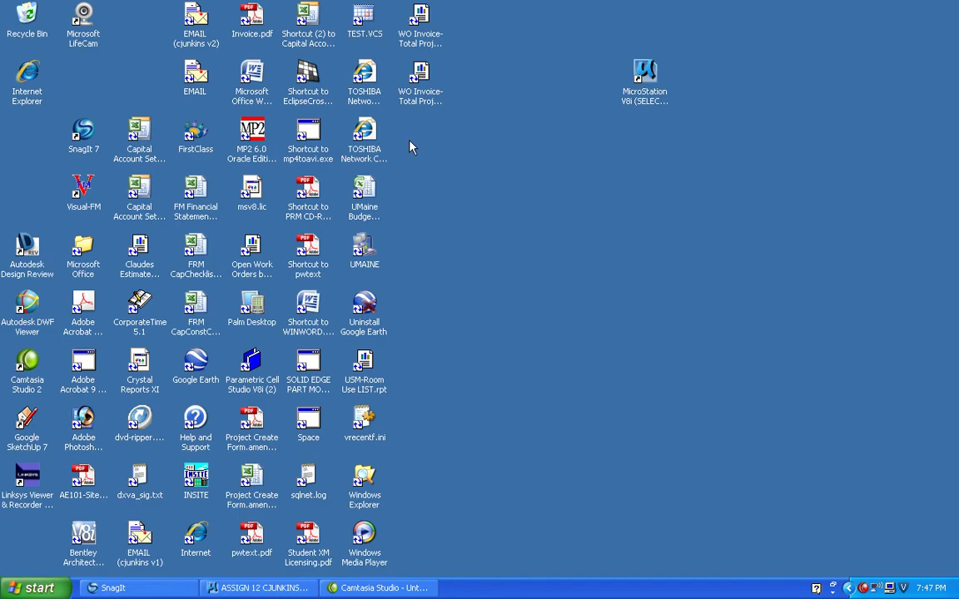
{"action": "left_click", "coordinate": [364, 498]}
{"action": "key", "text": "Return"}
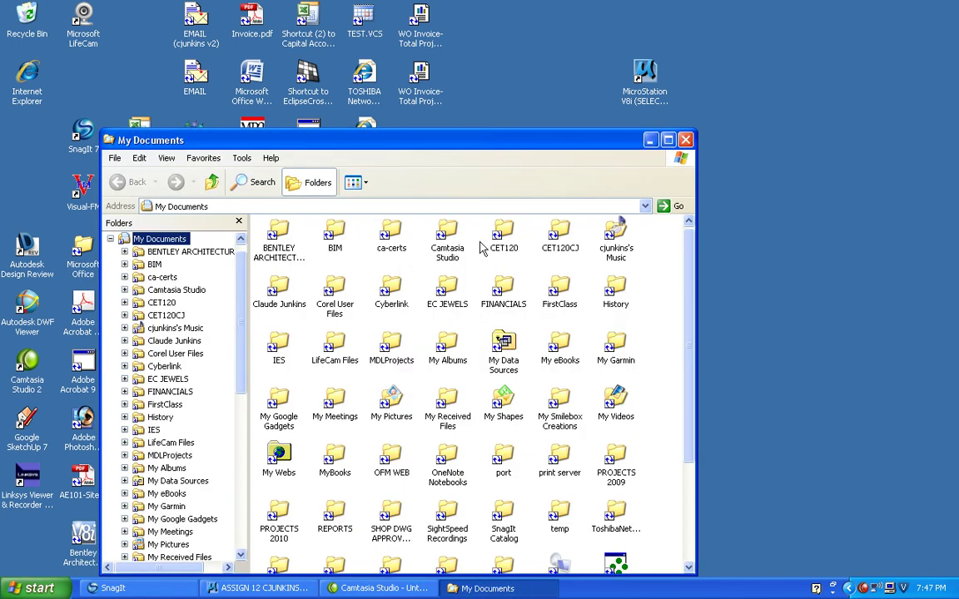
Browse into CET120CJ\HOMEWORK and show the files' type and size details
{"action": "double_click", "coordinate": [554, 236]}
{"action": "left_click", "coordinate": [277, 240]}
{"action": "double_click", "coordinate": [277, 240]}
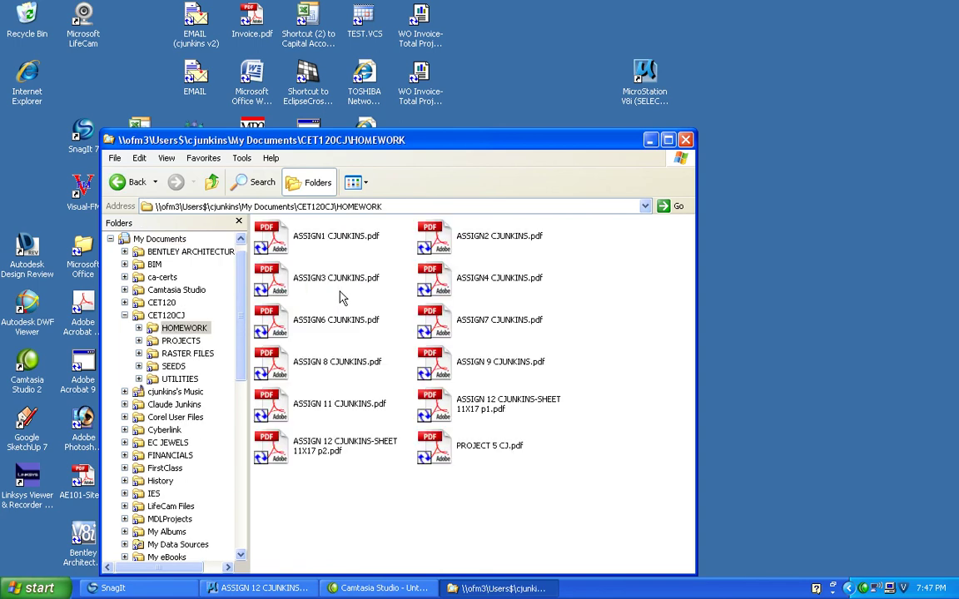
{"action": "left_click", "coordinate": [475, 396]}
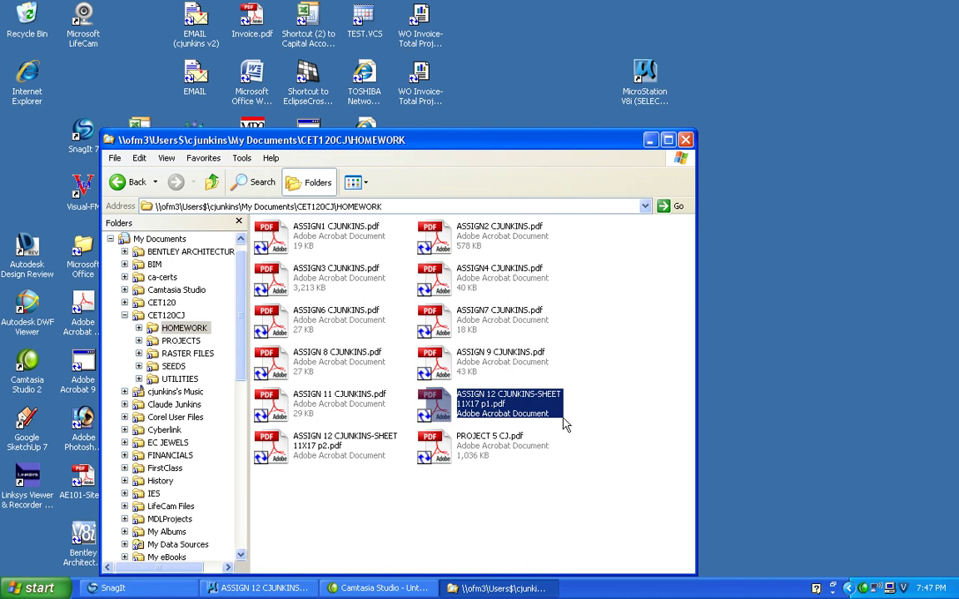
Open the p1 sheet PDF in Acrobat, marquee-zoom onto the Plan View, and hide the markup tools
{"action": "double_click", "coordinate": [564, 423]}
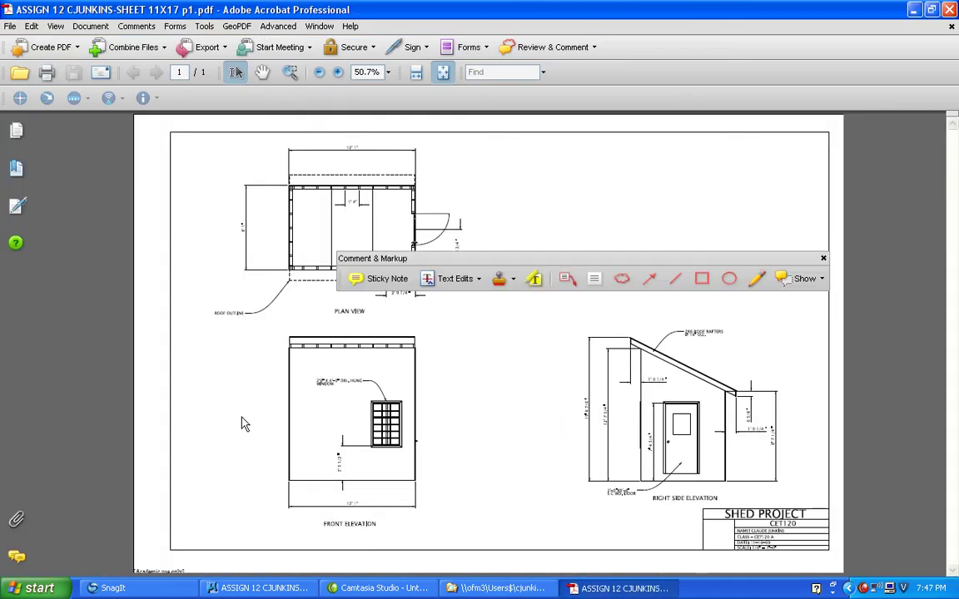
{"action": "left_click", "coordinate": [290, 73]}
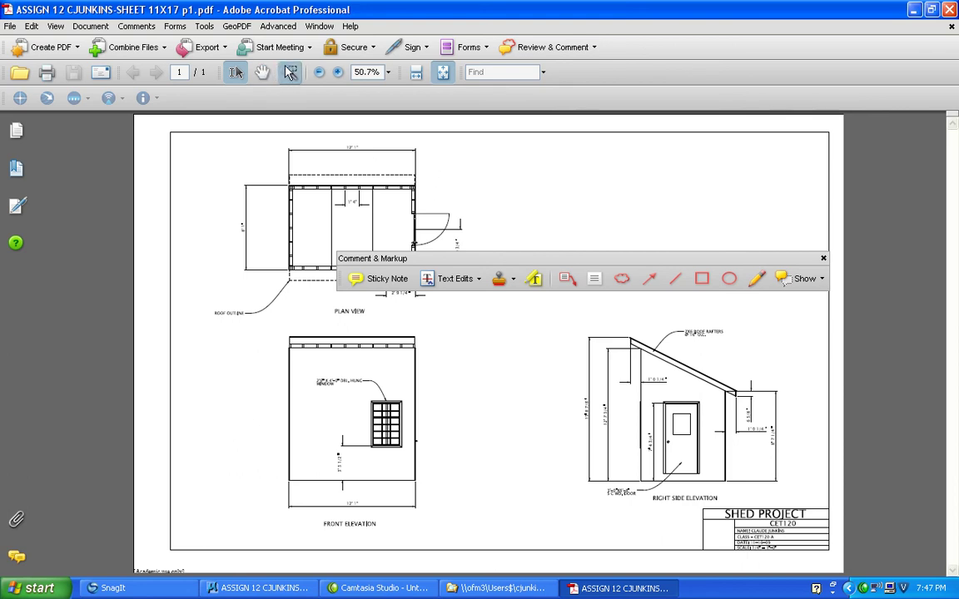
{"action": "left_click_drag", "start_coordinate": [234, 333], "coordinate": [503, 146]}
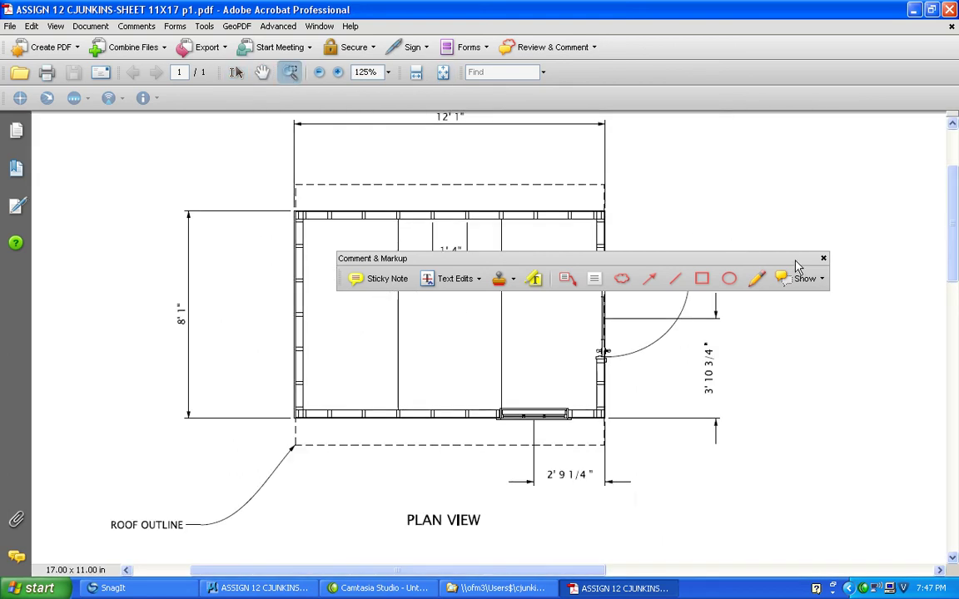
{"action": "left_click", "coordinate": [824, 258]}
Scroll over the plan view and window elevation, then bring up the File menu
{"action": "scroll", "coordinate": [689, 313], "scroll_direction": "down", "scroll_amount": 10}
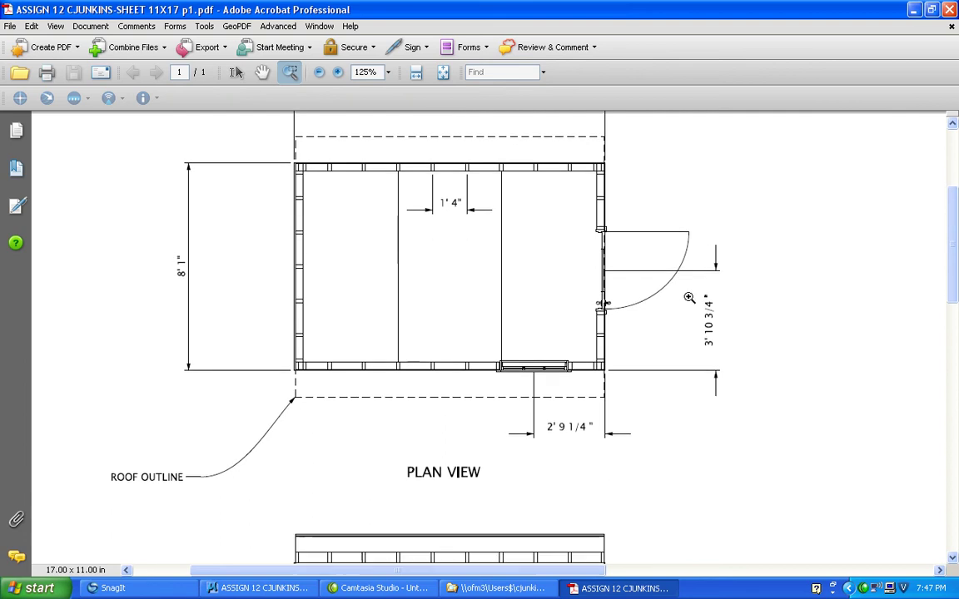
{"action": "scroll", "coordinate": [685, 309], "scroll_direction": "down", "scroll_amount": 3}
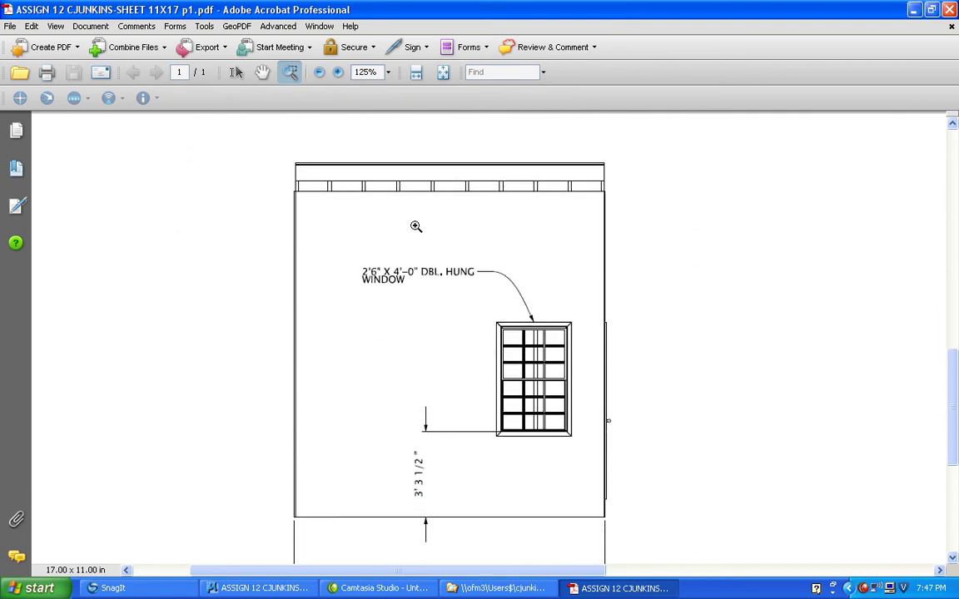
{"action": "scroll", "coordinate": [441, 252], "scroll_direction": "up", "scroll_amount": 2}
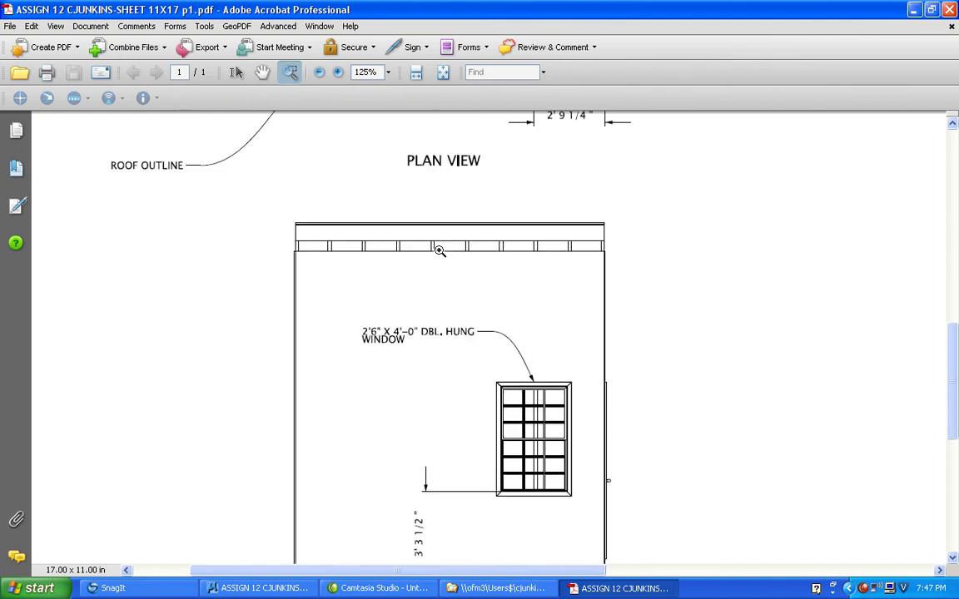
{"action": "scroll", "coordinate": [438, 251], "scroll_direction": "down", "scroll_amount": 3}
{"action": "scroll", "coordinate": [441, 256], "scroll_direction": "up", "scroll_amount": 2}
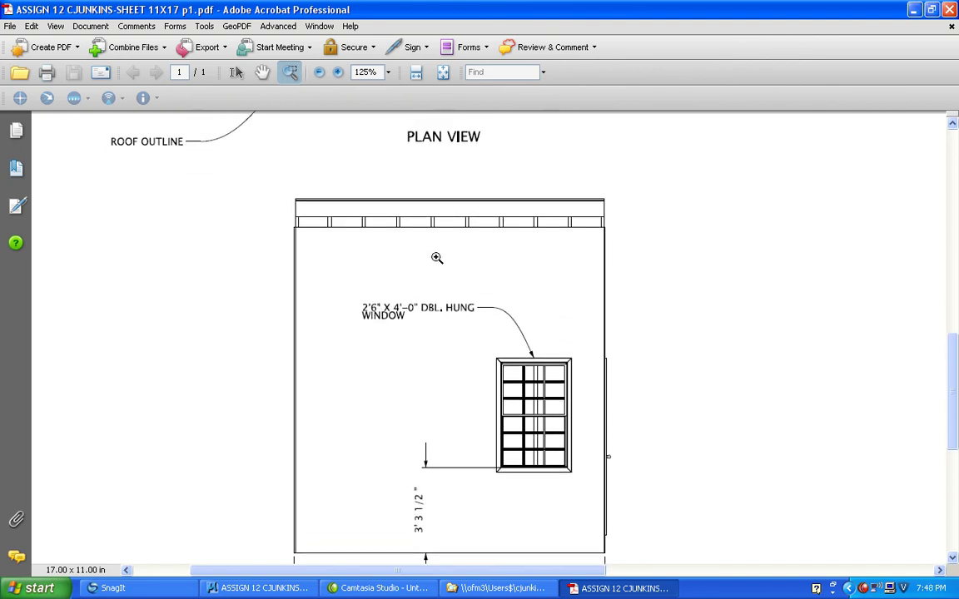
{"action": "scroll", "coordinate": [437, 258], "scroll_direction": "up", "scroll_amount": 1}
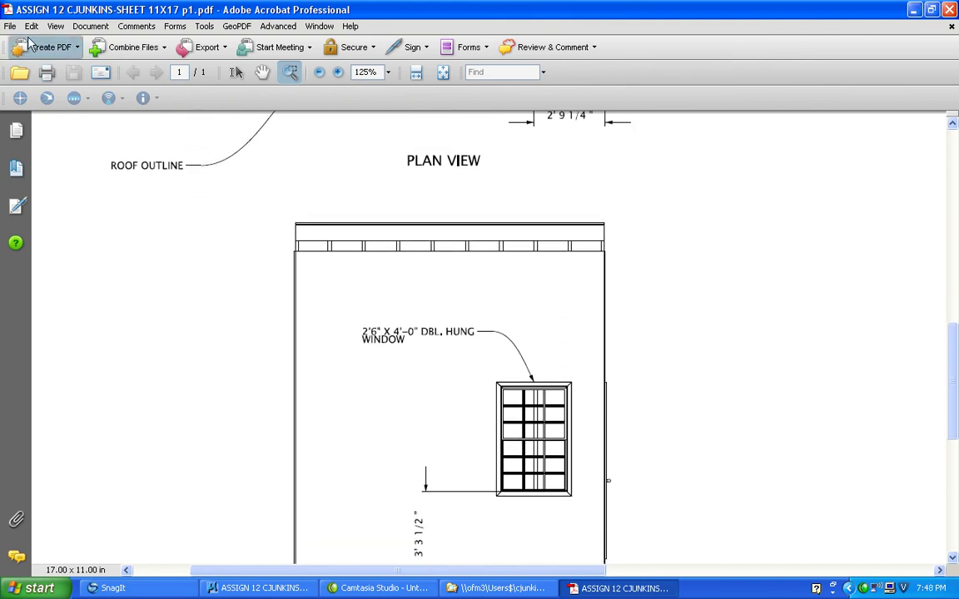
{"action": "left_click", "coordinate": [10, 26]}
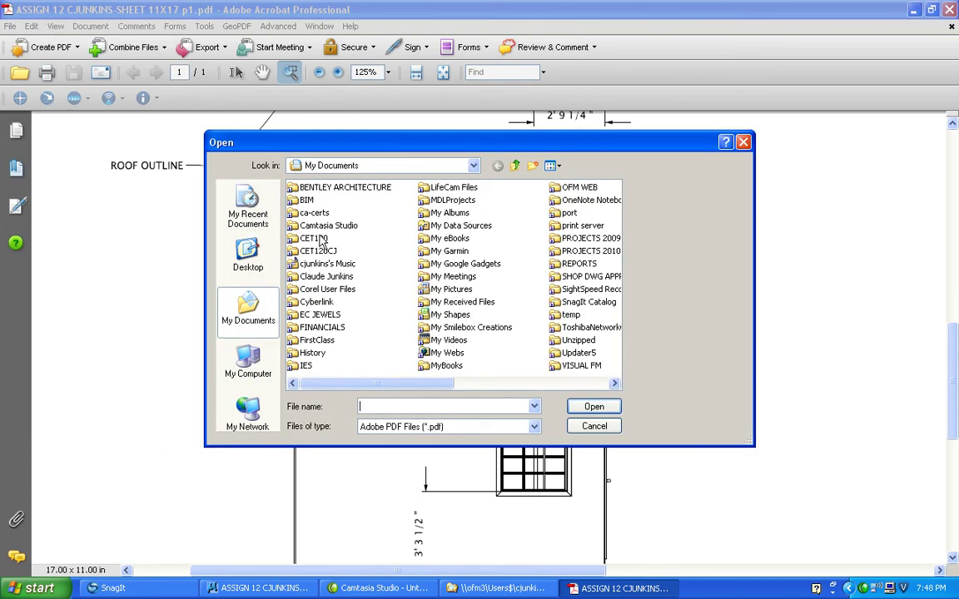
Open ASSIGN 12 CJUNKINS-SHEET 11X17 p2.pdf from CET120CJ\HOMEWORK
{"action": "left_click", "coordinate": [322, 252]}
{"action": "double_click", "coordinate": [325, 252]}
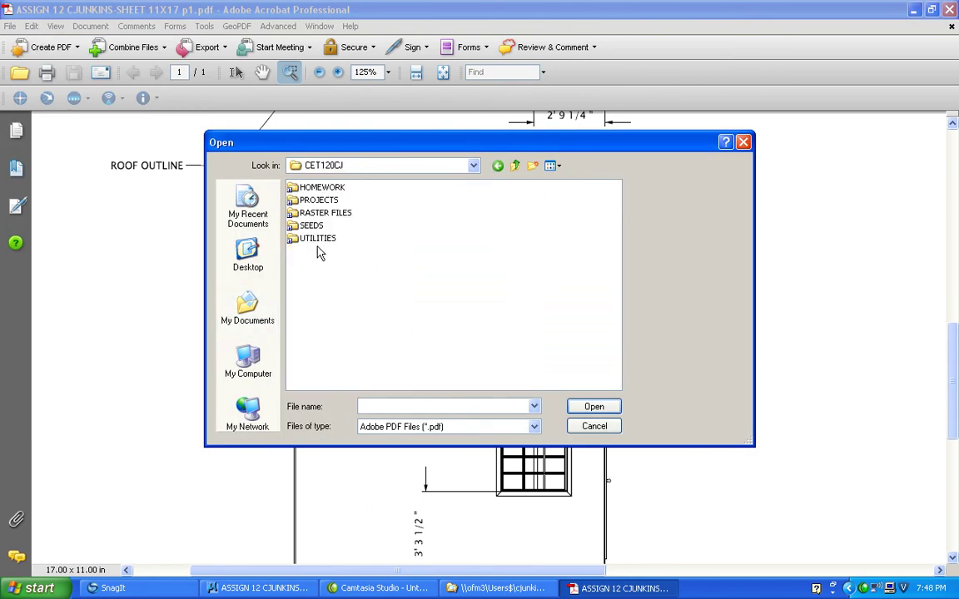
{"action": "double_click", "coordinate": [321, 188]}
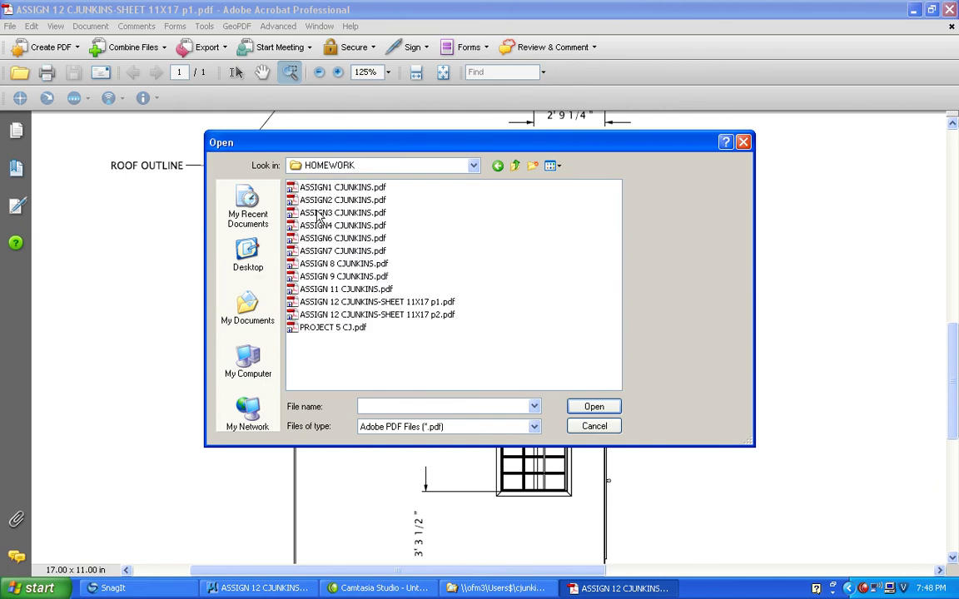
{"action": "left_click", "coordinate": [374, 315]}
{"action": "double_click", "coordinate": [375, 316]}
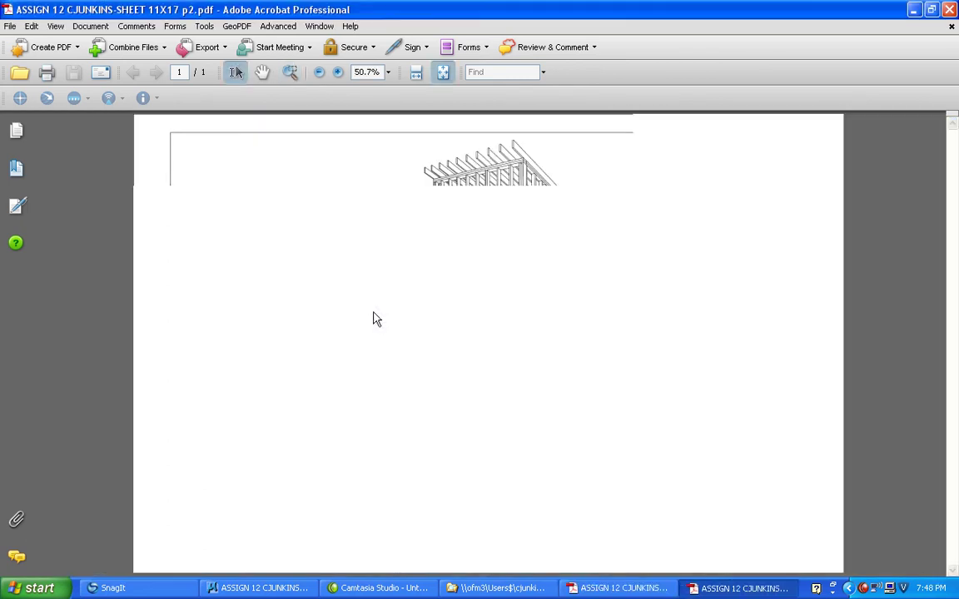
Marquee-zoom into the p2 sheet and scroll through the perspective framing, right side elevation and title block
{"action": "left_click", "coordinate": [291, 72]}
{"action": "left_click_drag", "start_coordinate": [366, 298], "coordinate": [570, 125]}
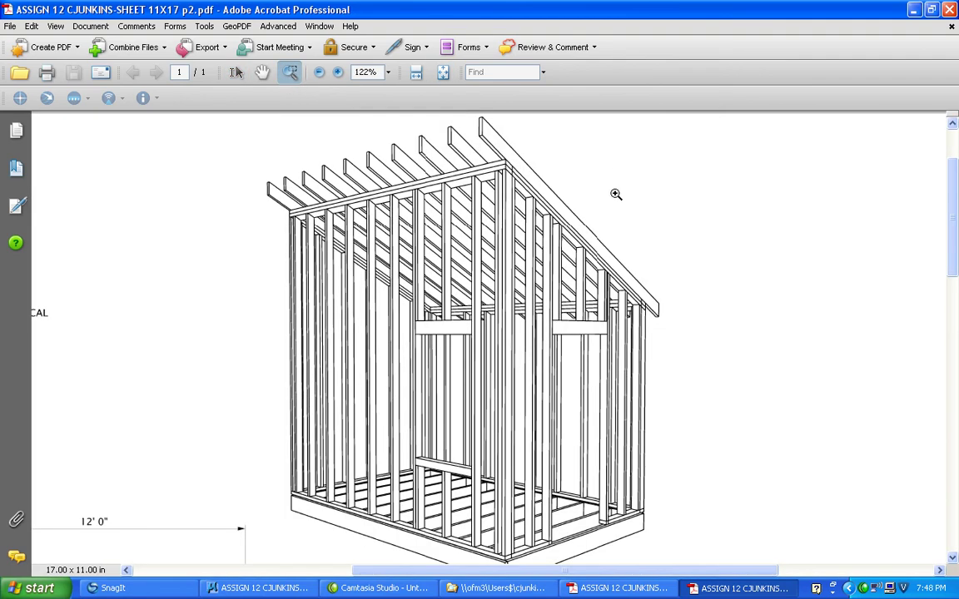
{"action": "scroll", "coordinate": [542, 325], "scroll_direction": "down", "scroll_amount": 3}
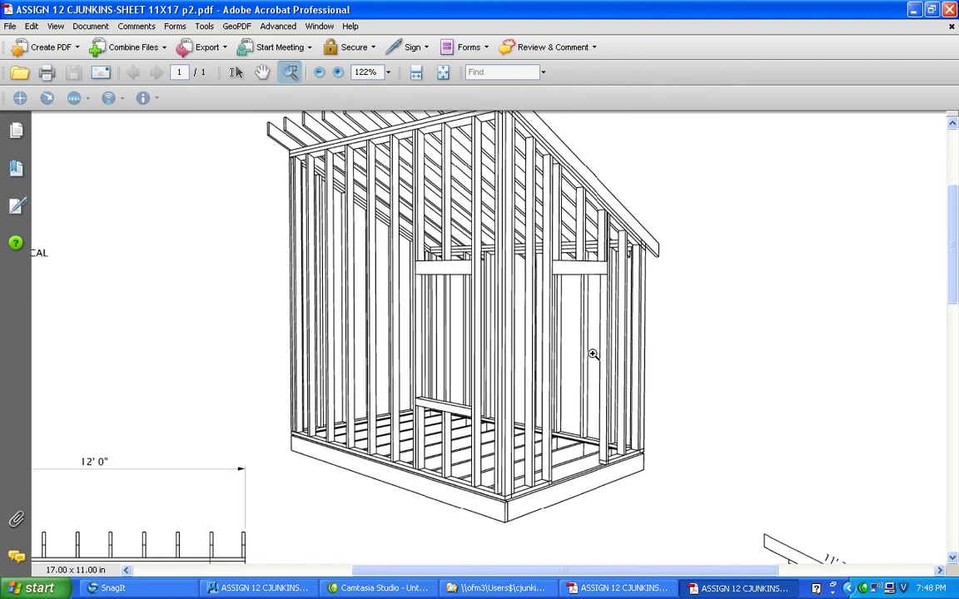
{"action": "scroll", "coordinate": [586, 354], "scroll_direction": "down", "scroll_amount": 6}
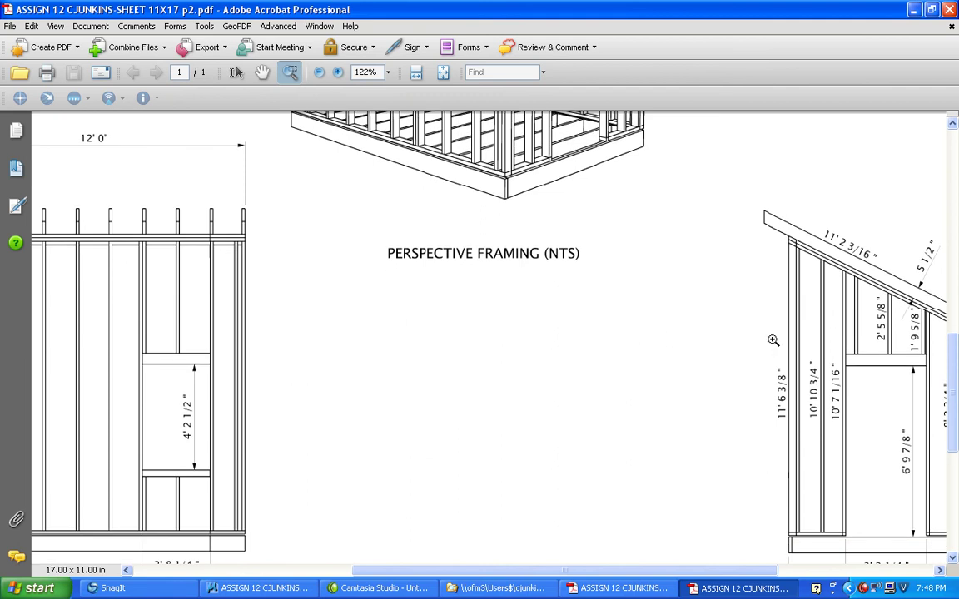
{"action": "scroll", "coordinate": [532, 346], "scroll_direction": "down", "scroll_amount": 1}
{"action": "scroll", "coordinate": [333, 346], "scroll_direction": "up", "scroll_amount": 1}
{"action": "scroll", "coordinate": [238, 348], "scroll_direction": "down", "scroll_amount": 2}
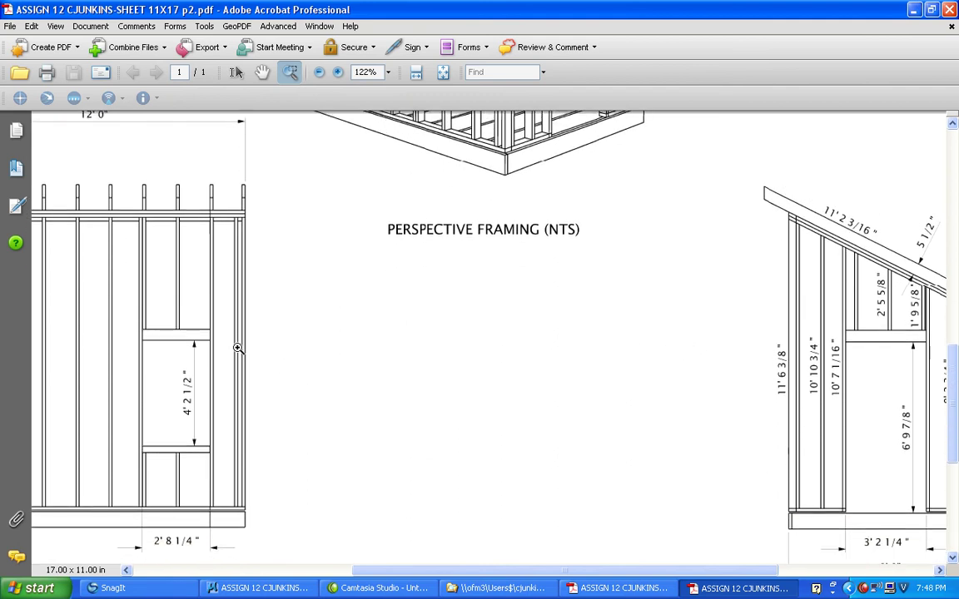
{"action": "scroll", "coordinate": [246, 344], "scroll_direction": "up", "scroll_amount": 2}
{"action": "scroll", "coordinate": [246, 344], "scroll_direction": "down", "scroll_amount": 2}
{"action": "scroll", "coordinate": [247, 344], "scroll_direction": "up", "scroll_amount": 2}
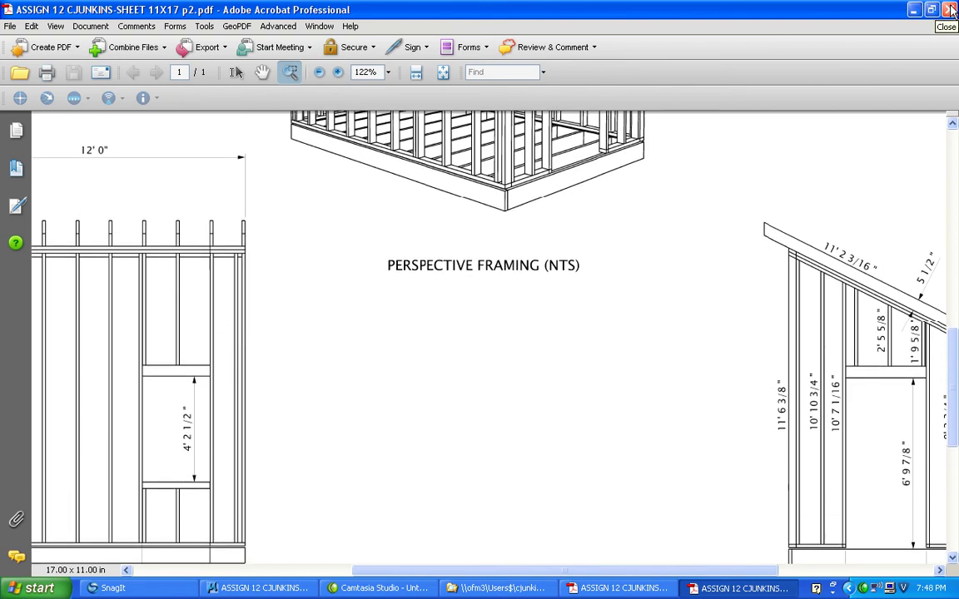
{"action": "scroll", "coordinate": [621, 306], "scroll_direction": "down", "scroll_amount": 4}
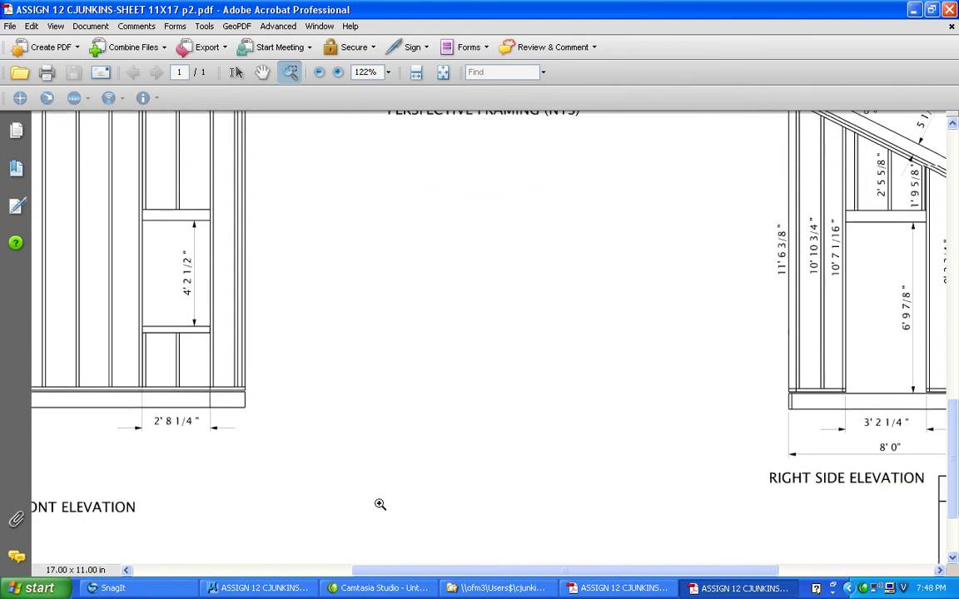
{"action": "left_click_drag", "start_coordinate": [402, 572], "coordinate": [640, 573]}
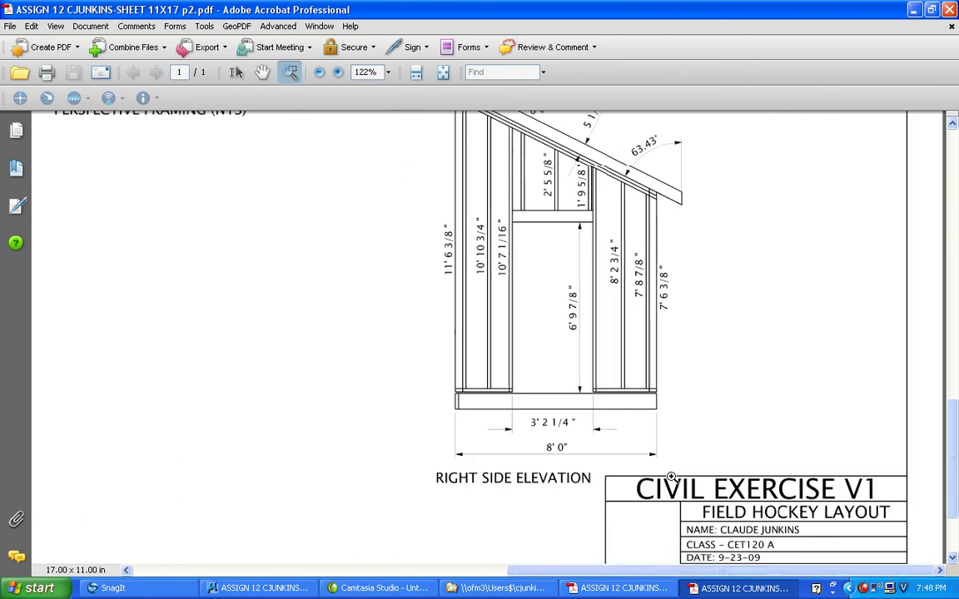
{"action": "scroll", "coordinate": [605, 430], "scroll_direction": "down", "scroll_amount": 1}
Close the p2 and p1 PDFs in Acrobat and the HOMEWORK Explorer window
{"action": "left_click", "coordinate": [950, 10]}
{"action": "left_click", "coordinate": [950, 10]}
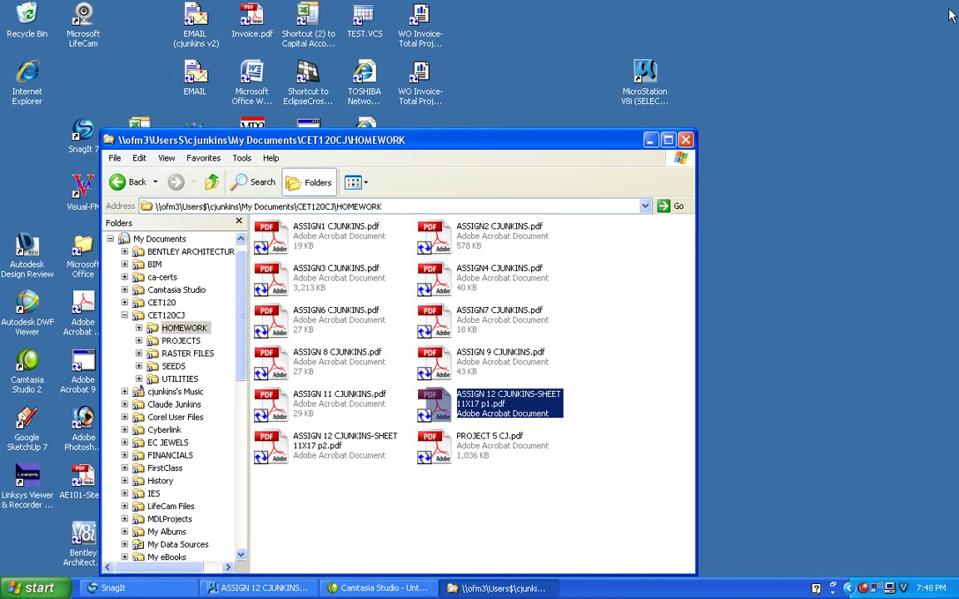
{"action": "left_click", "coordinate": [687, 141]}
{"action": "left_click", "coordinate": [685, 141]}
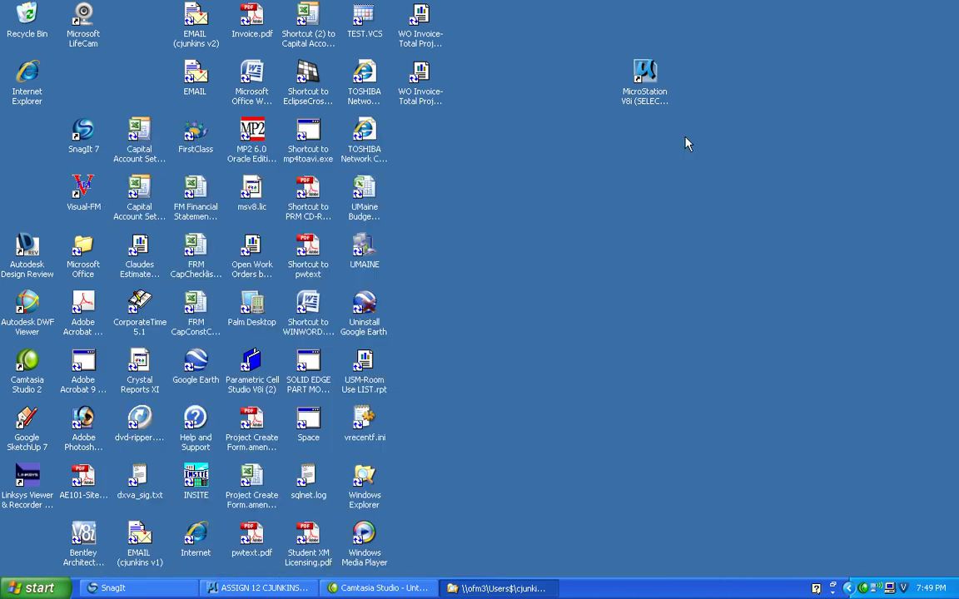